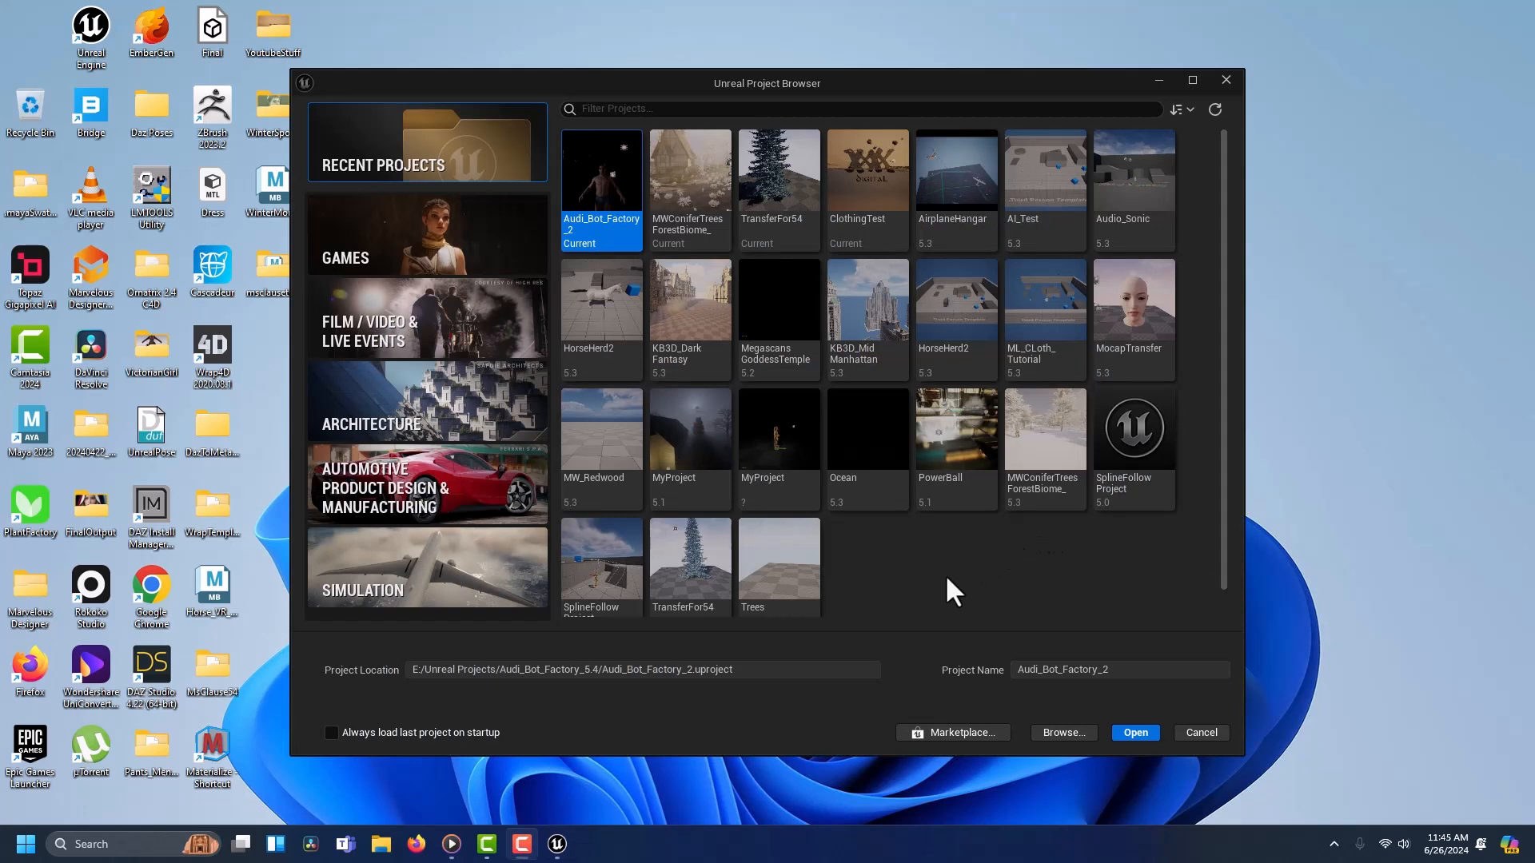
Step: Create a blank Film / Video & Live Events project named CustomMetahumanTut
left_click(422, 325)
type("Cus")
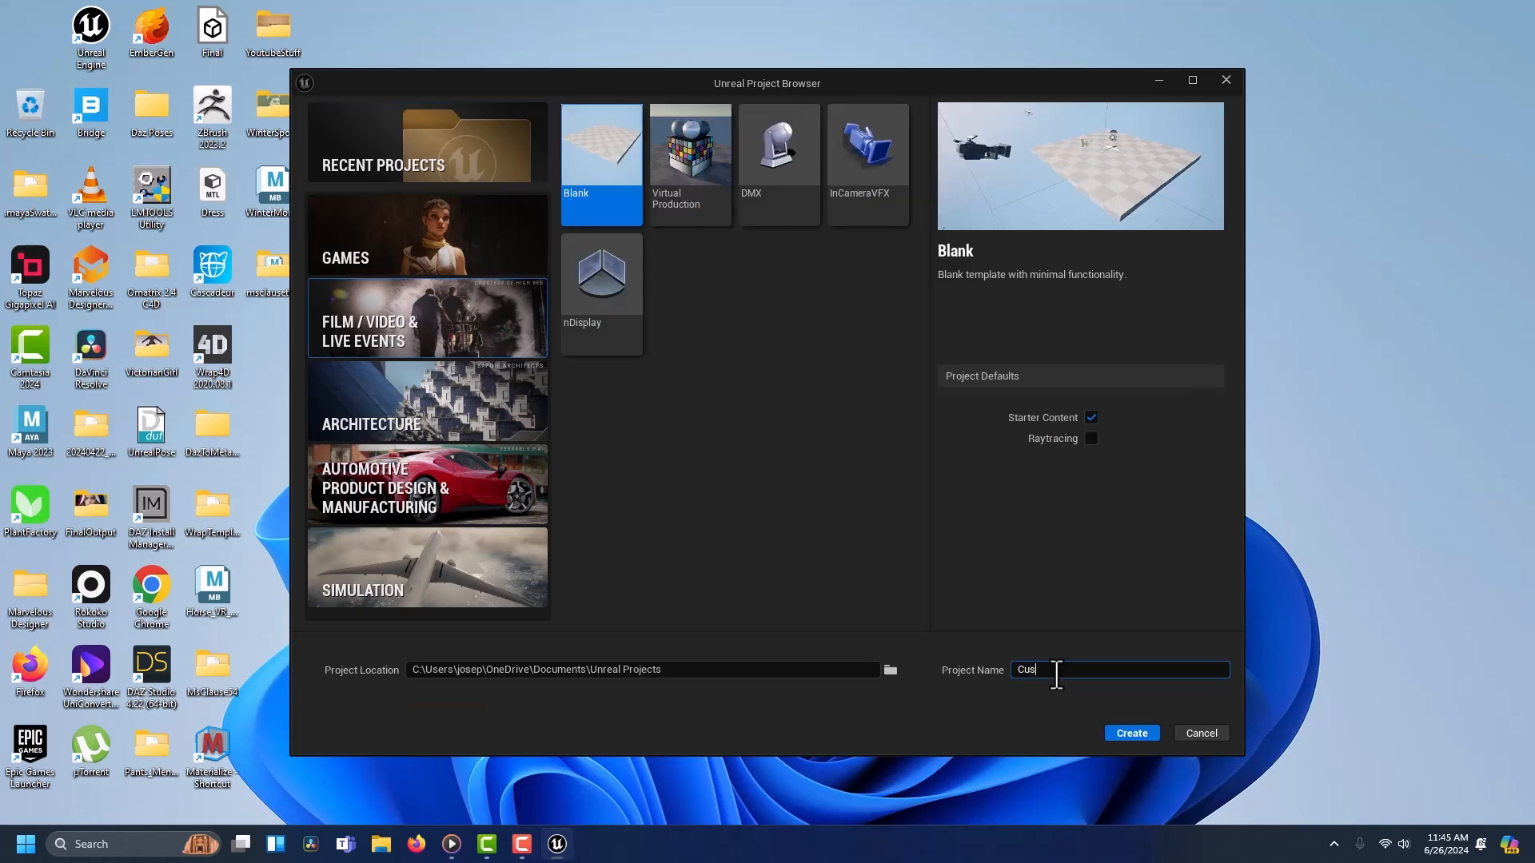
type("tomMetahumanTut")
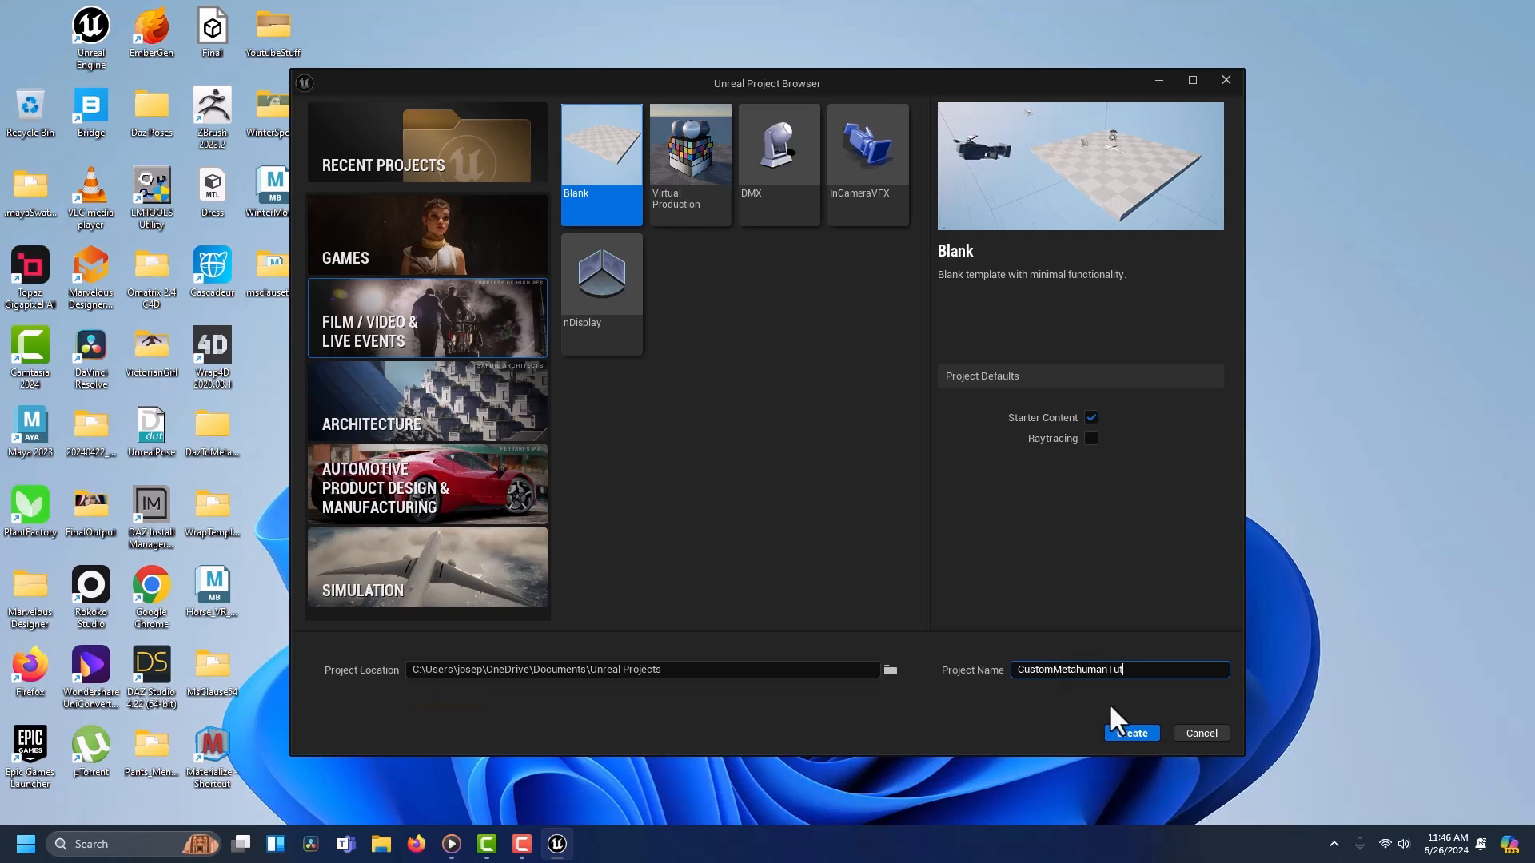
left_click(1135, 735)
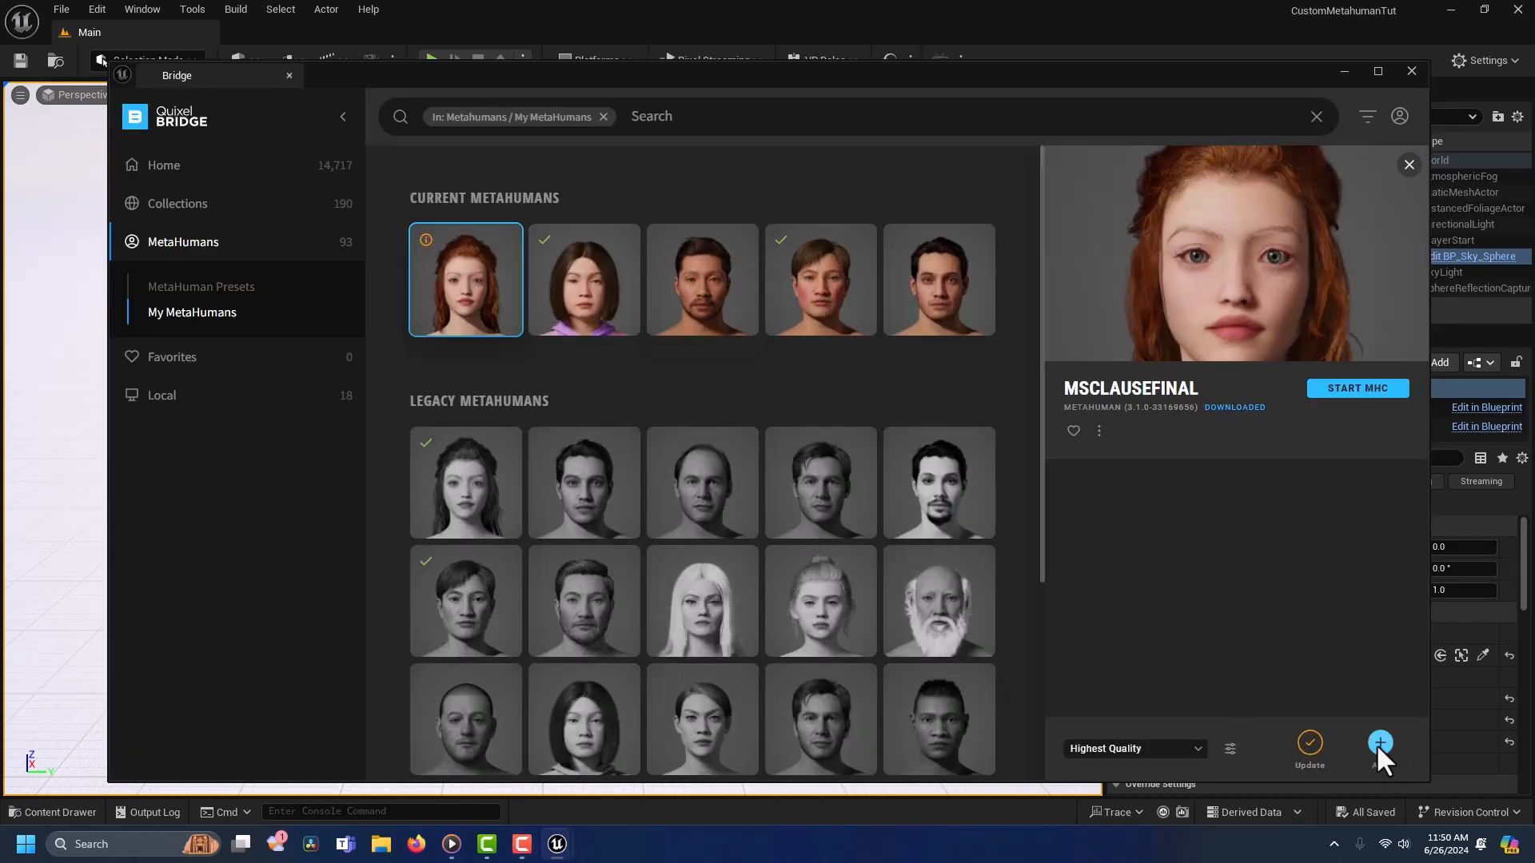
Step: Add the MsClauseFinal MetaHuman to the project and enable the missing plugins and project settings it needs
left_click(1380, 745)
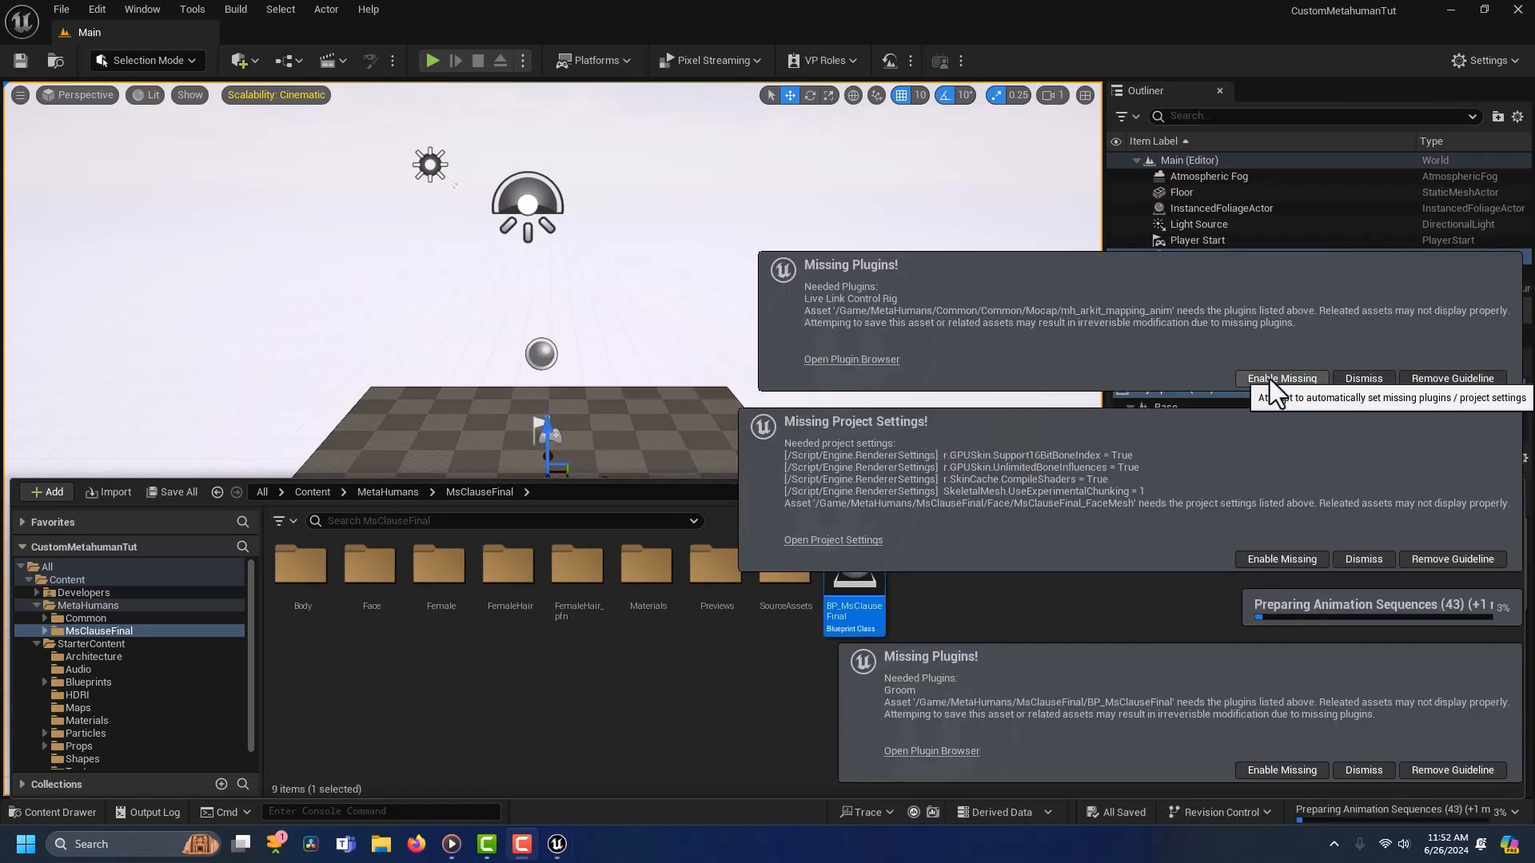
left_click(1278, 435)
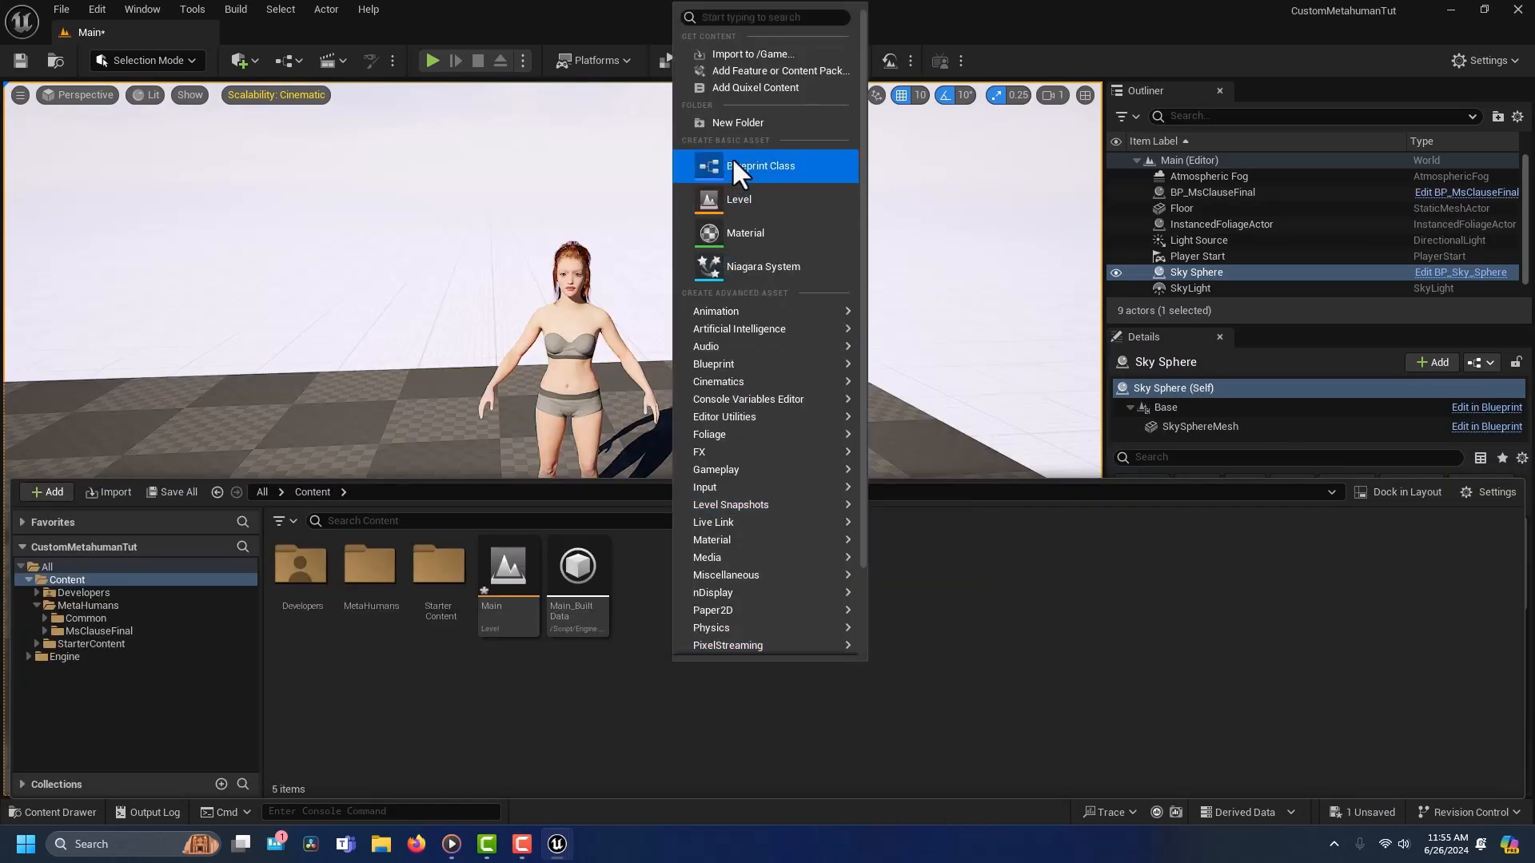
Step: Create a folder named CustomMetahuman in the project's Content folder
left_click(755, 120)
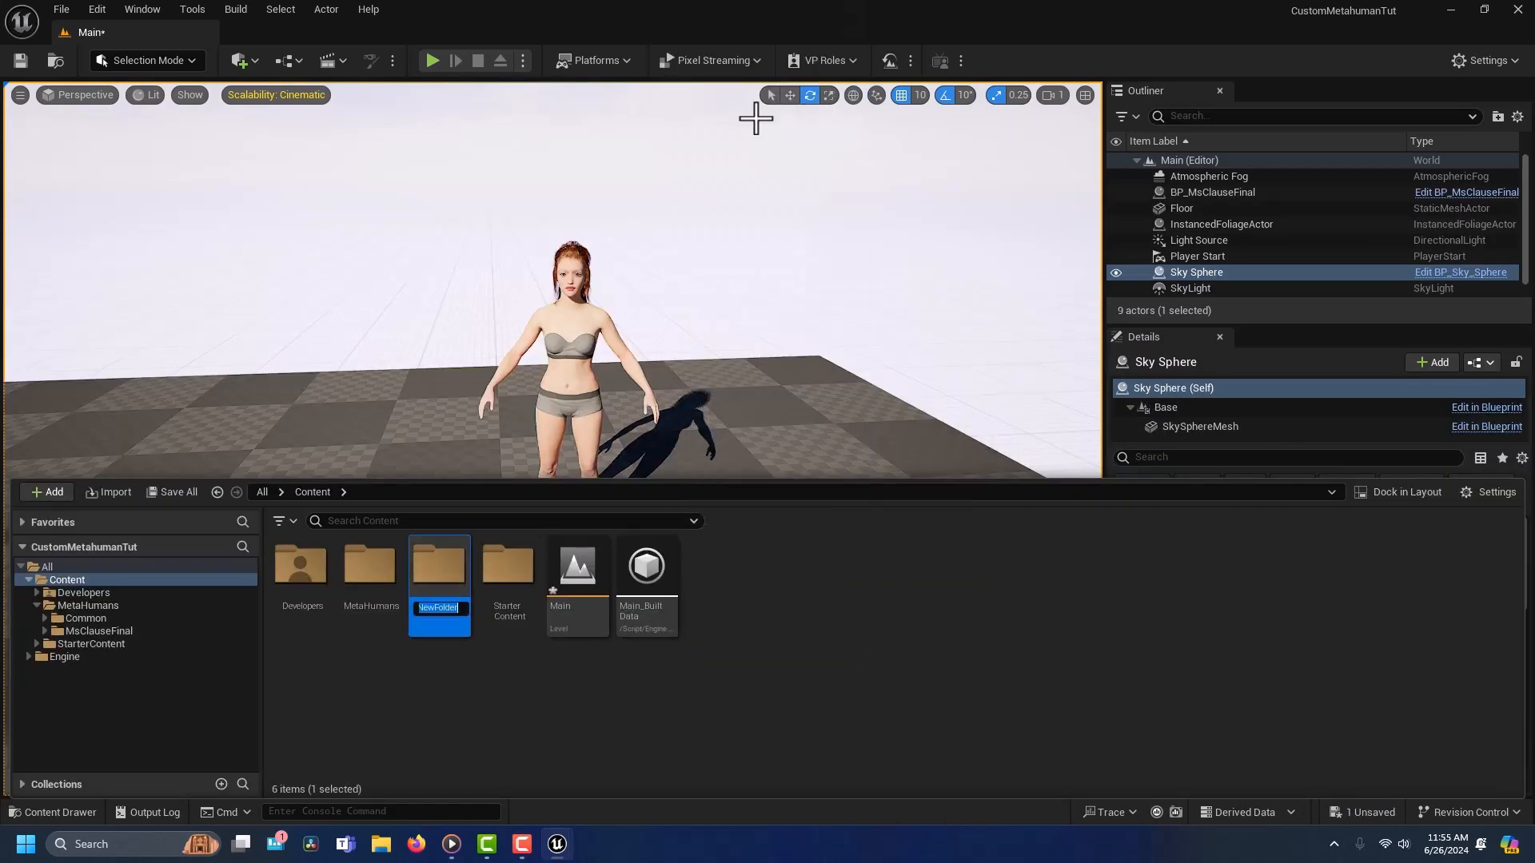
type("CustomMetahuman")
key("Return")
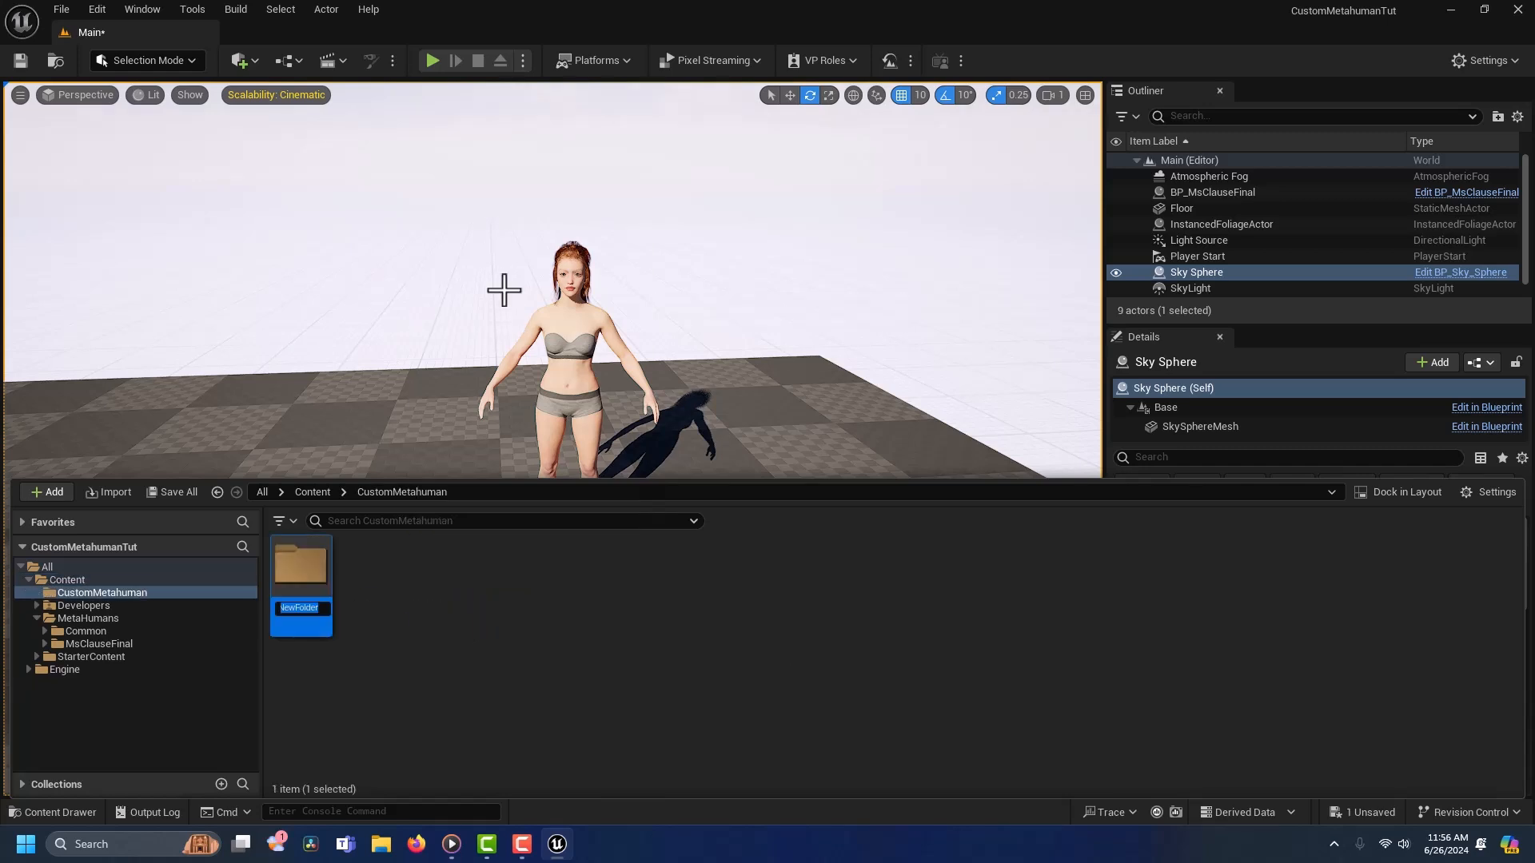
Step: Create Grooms, Materials and Textures subfolders inside the CustomMetahuman folder
type("Grooms")
key("Return")
right_click(399, 559)
left_click(486, 285)
type("Materials")
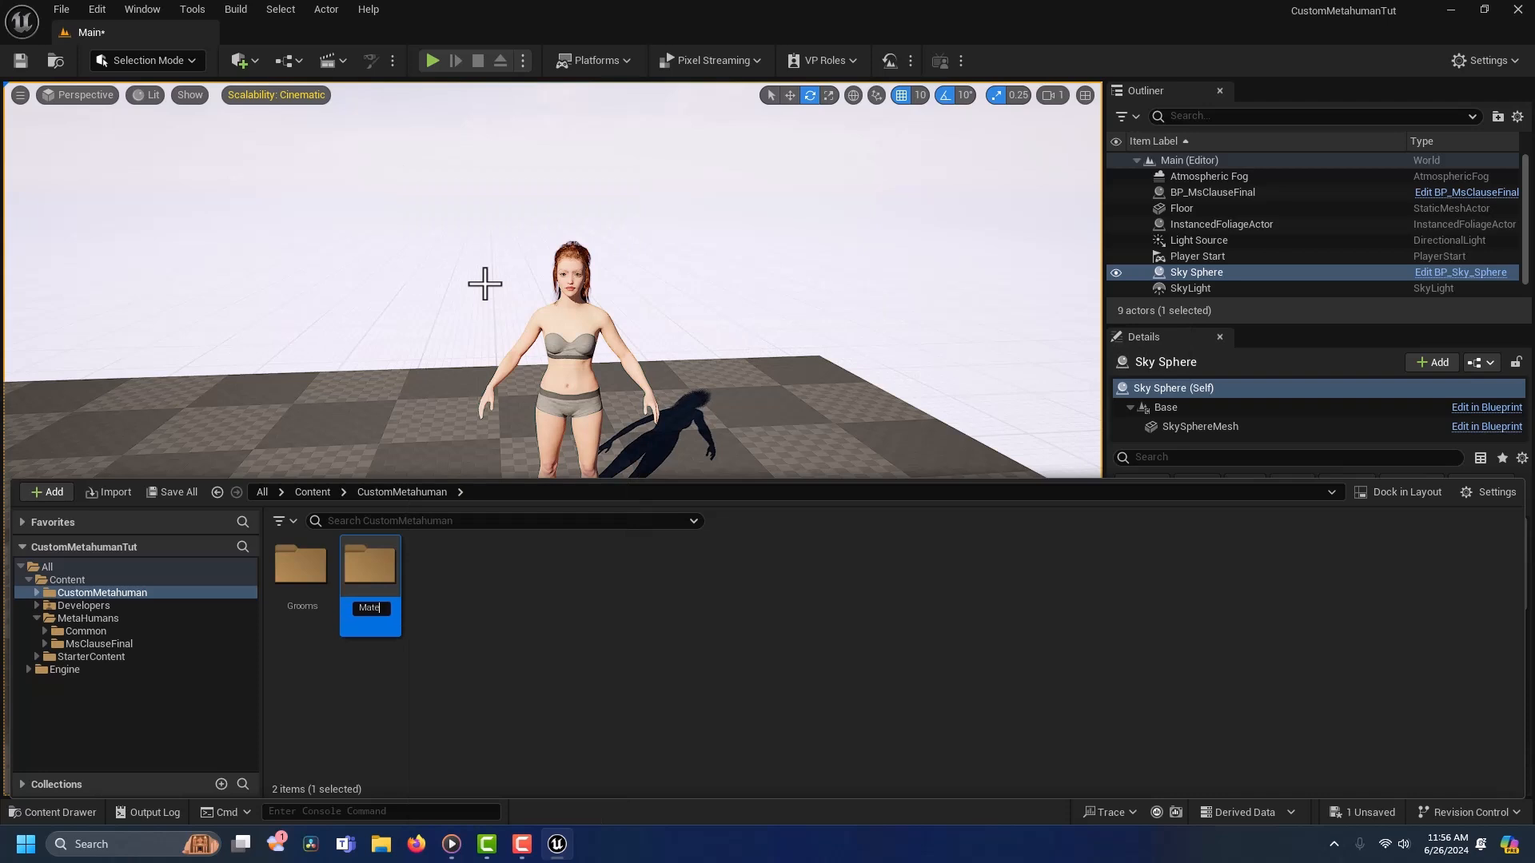
key("Return")
right_click(458, 583)
mouse_move(458, 582)
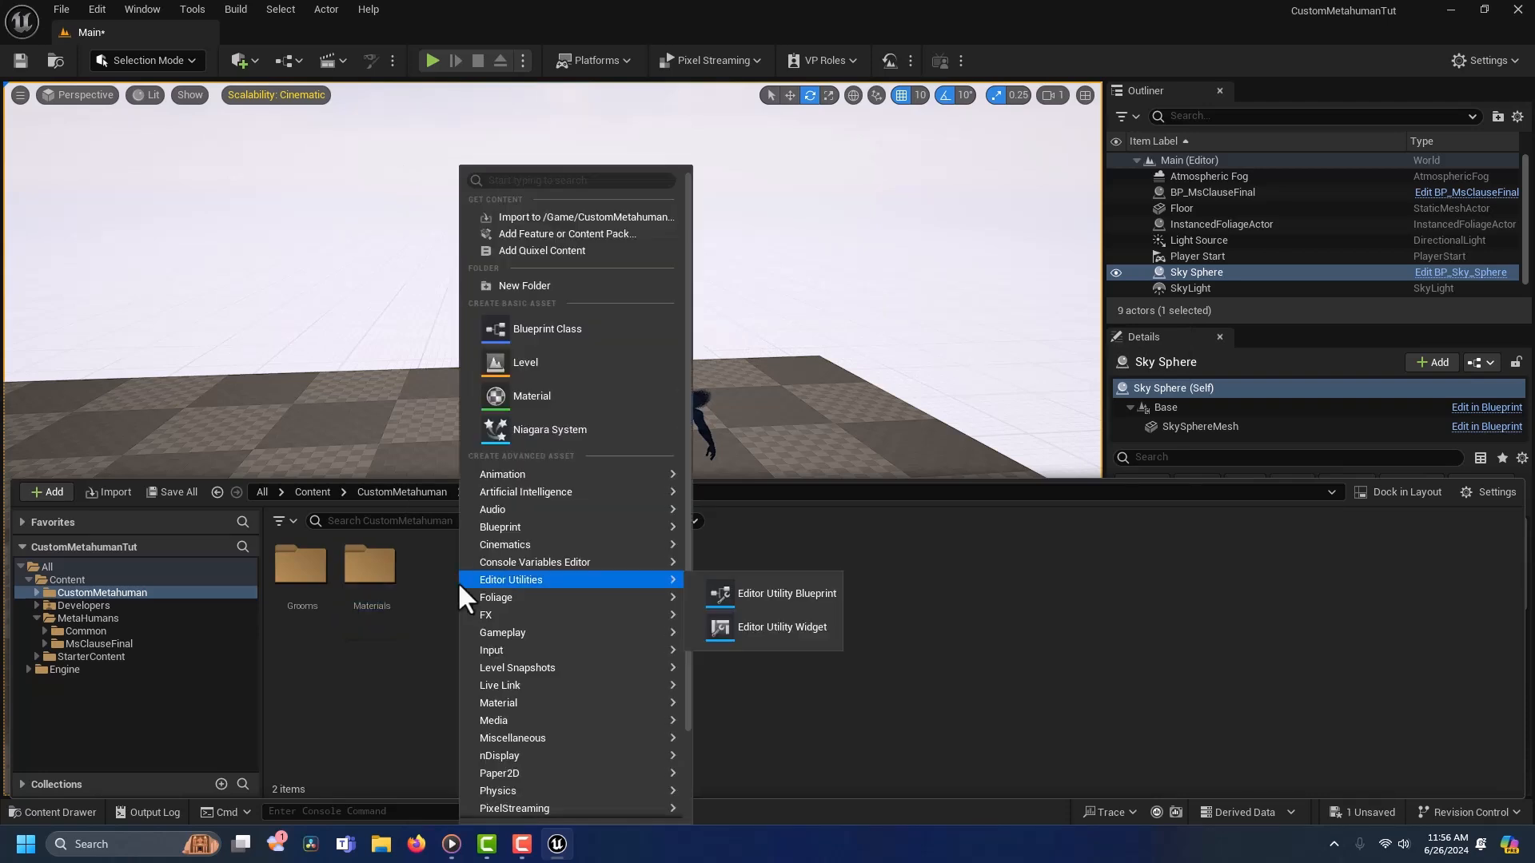
left_click(545, 281)
type("Textures")
key("Return")
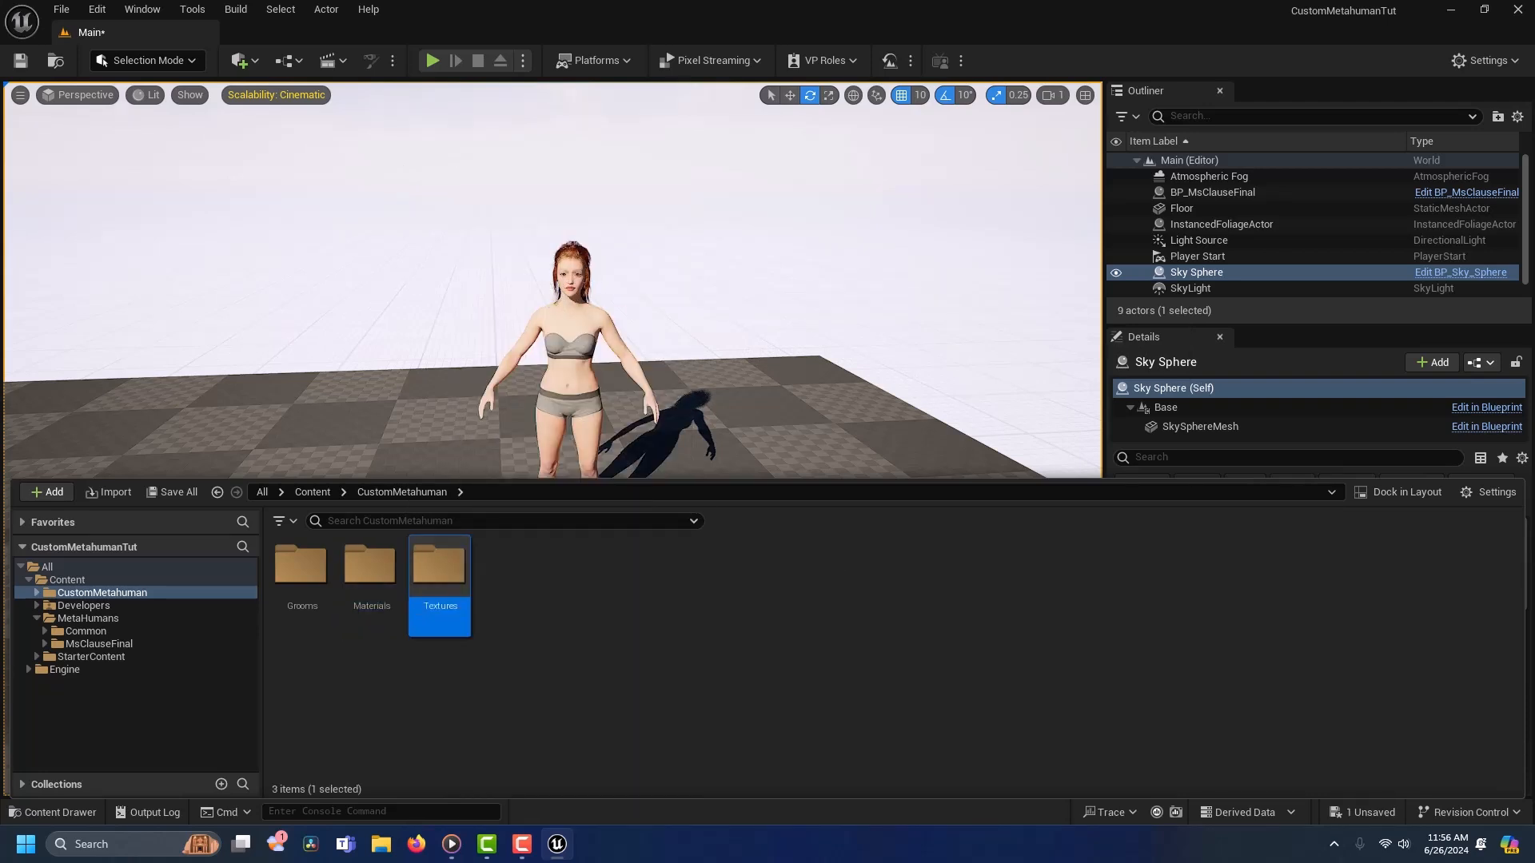
Step: Export MsClauseFinal's face textures FaceNormal_WM1, FaceNormal_WM2 and FaceNormal_WM3 as PNG files to the WrappedTextures folder
left_click(88, 619)
double_click(363, 587)
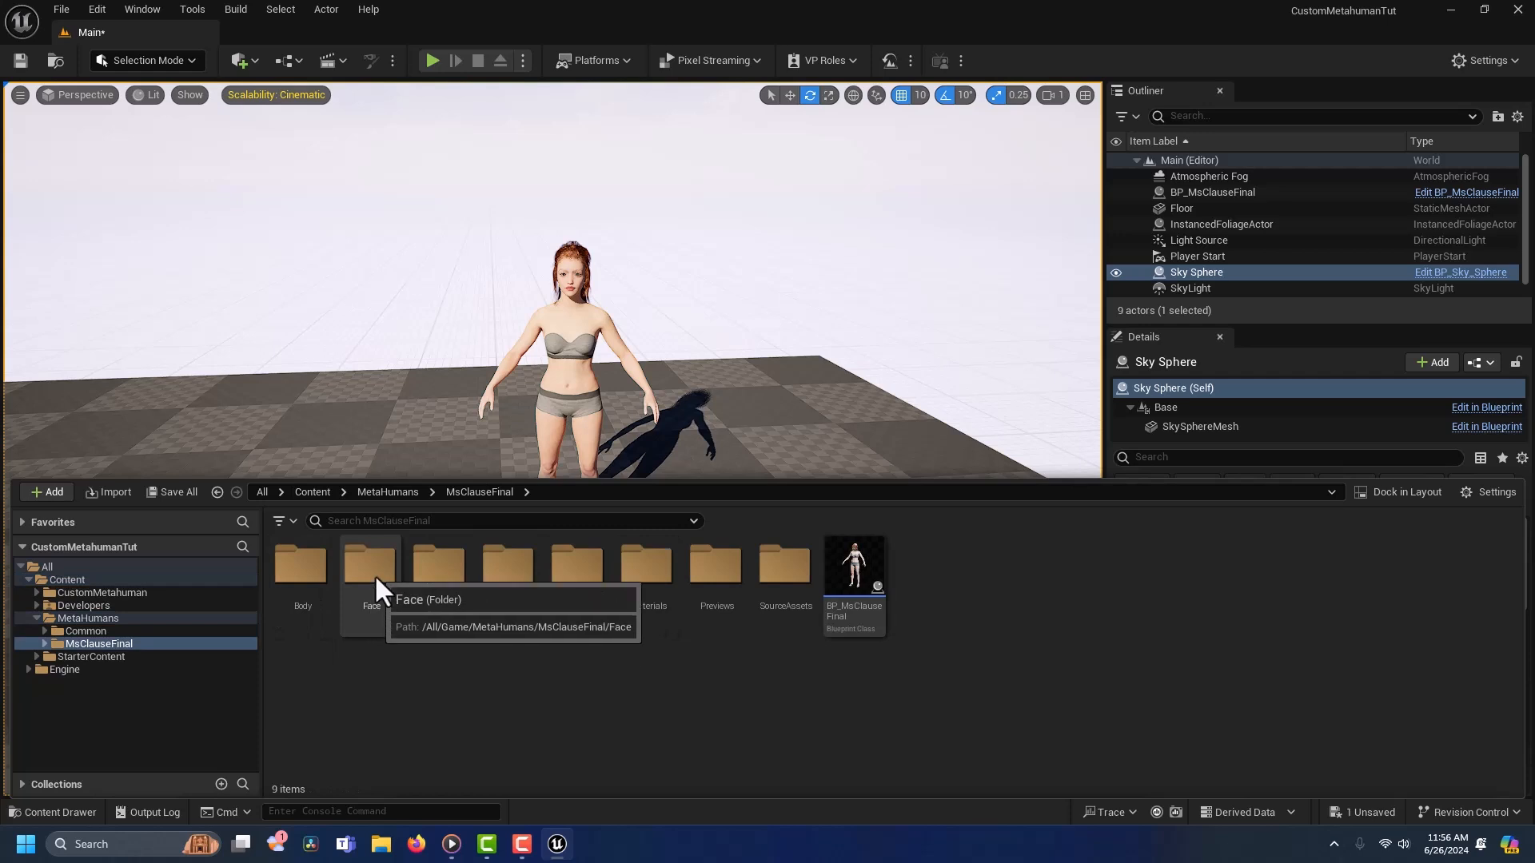
double_click(374, 574)
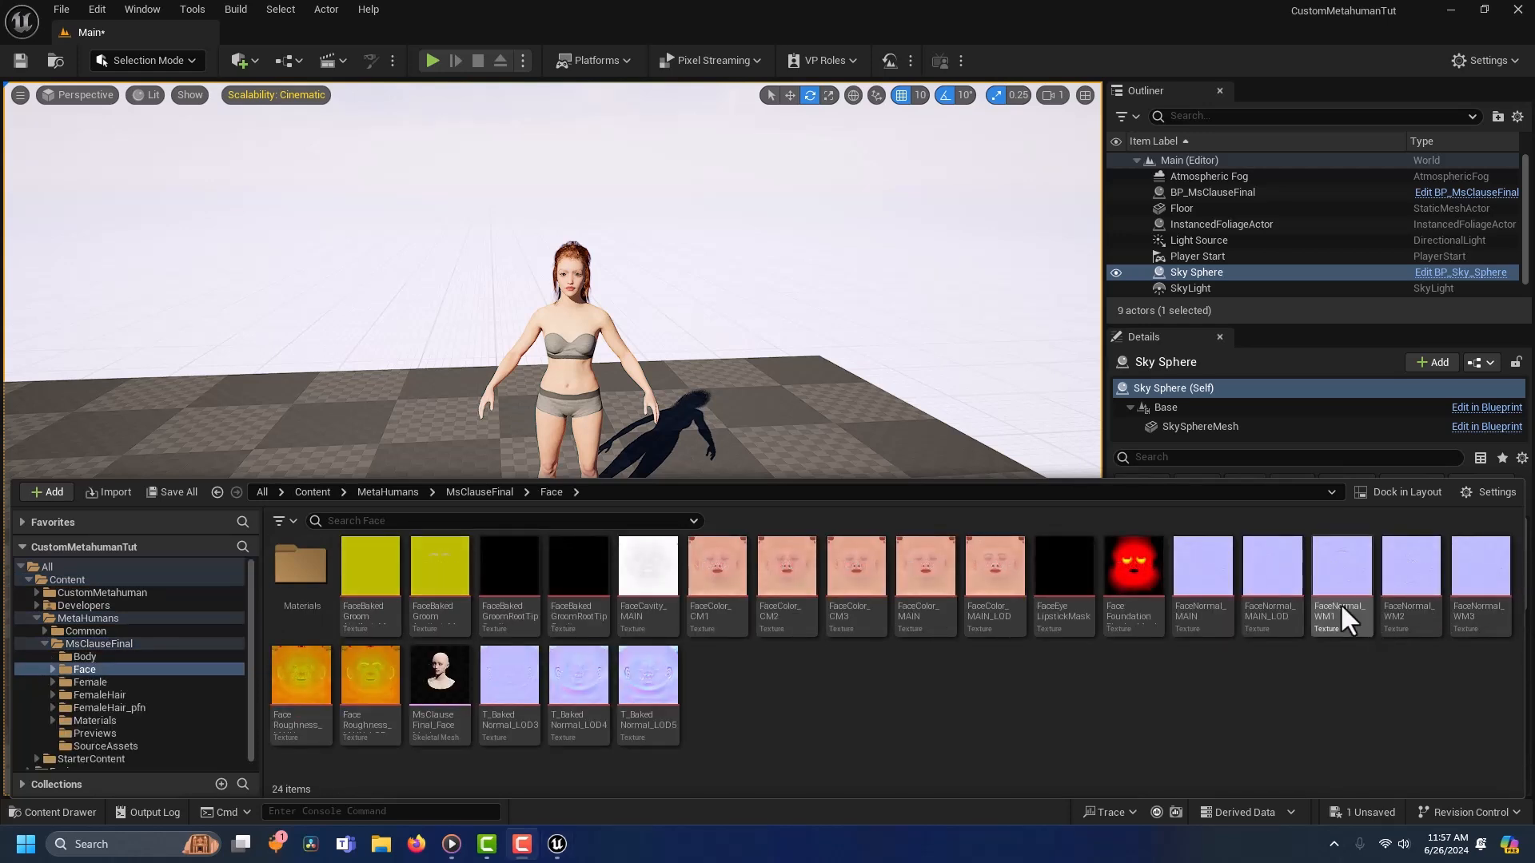
left_click(1364, 580)
left_click(1475, 582, "shift")
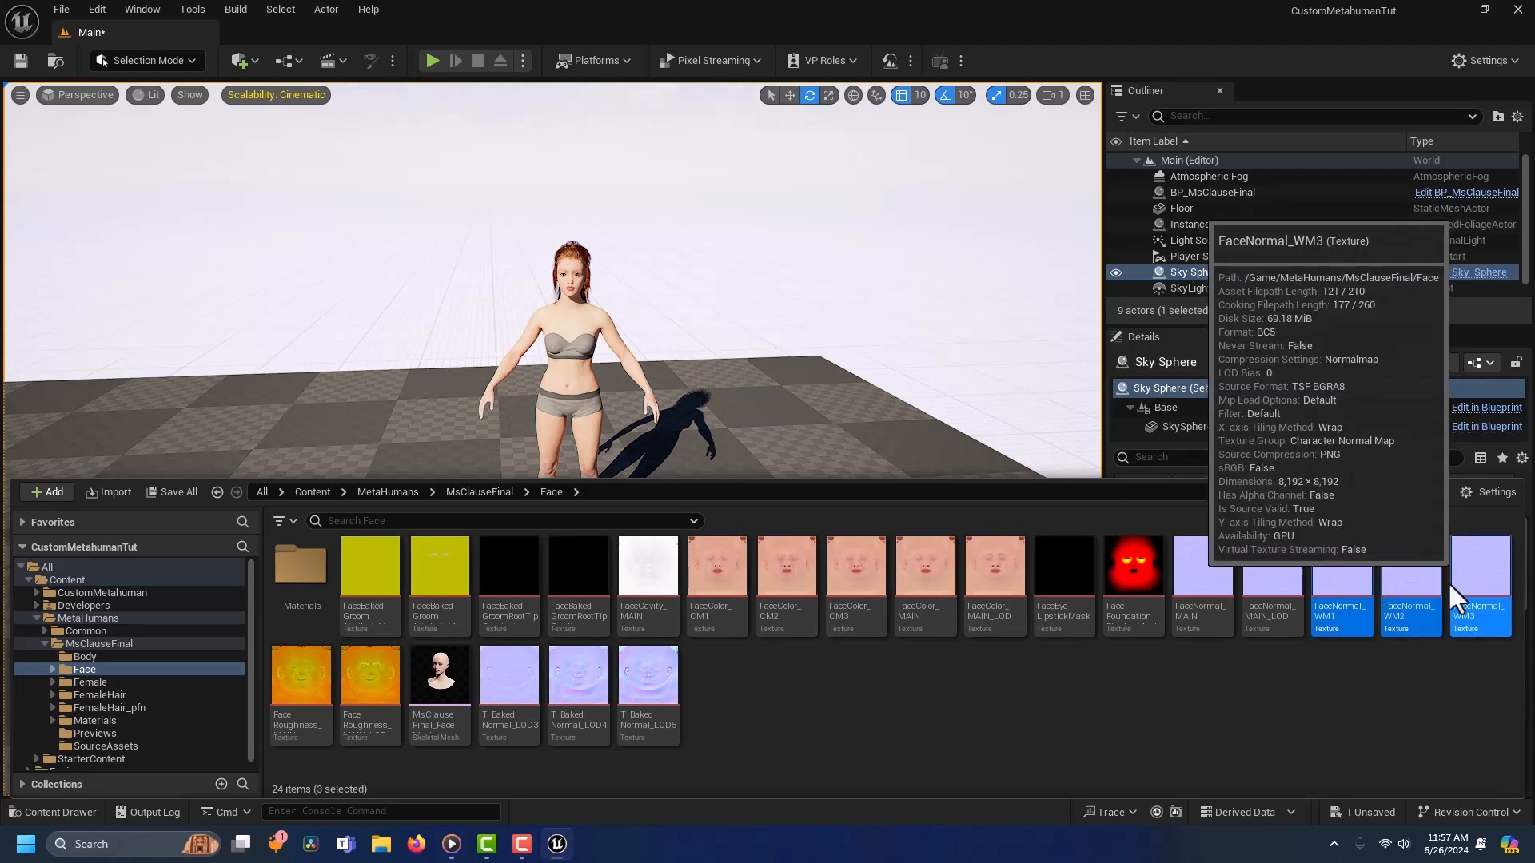
right_click(1421, 587)
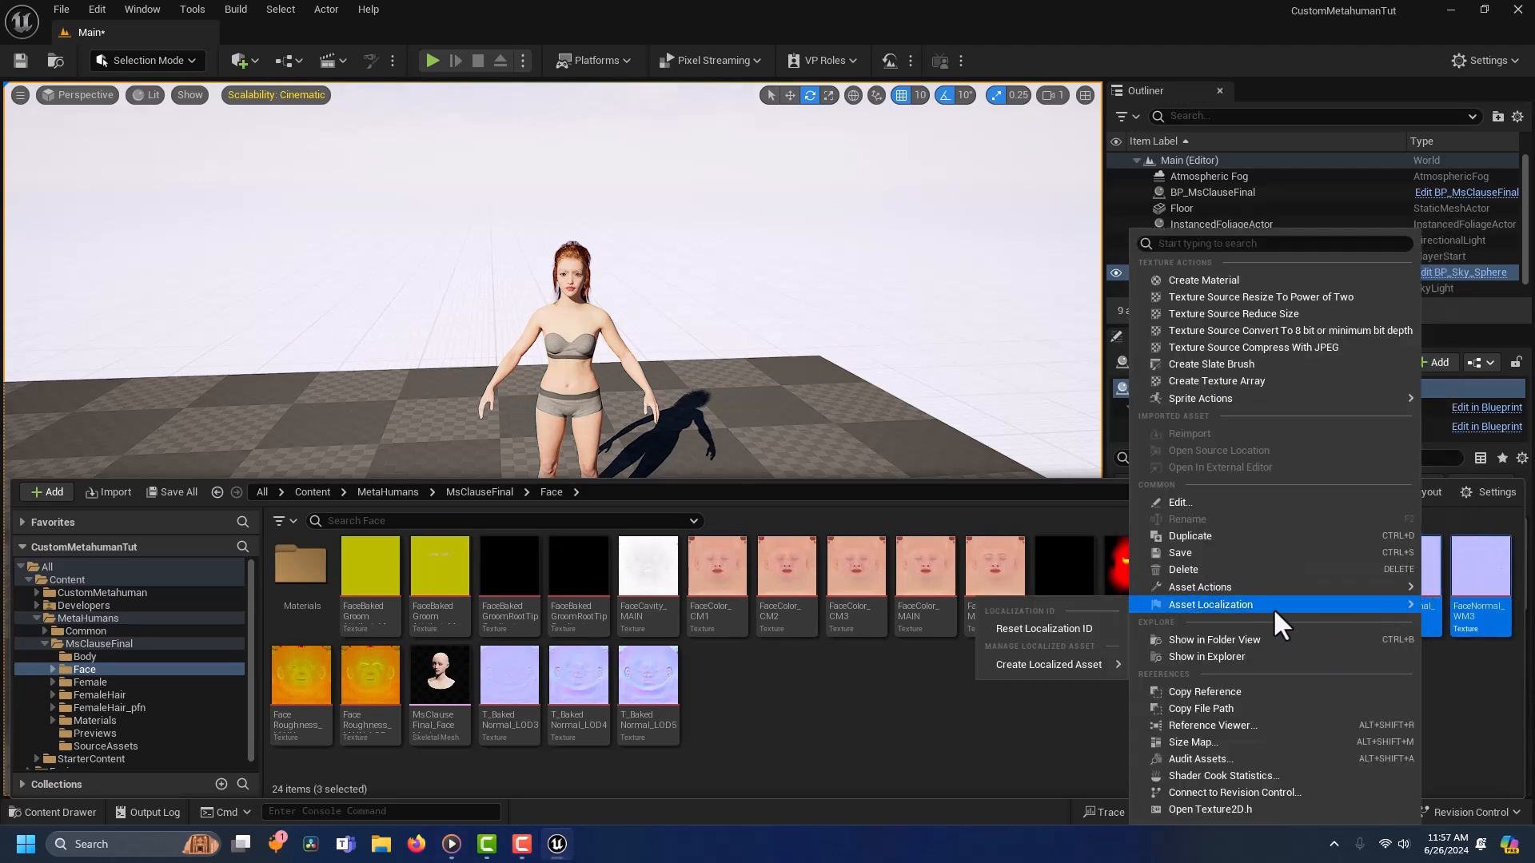
mouse_move(1249, 592)
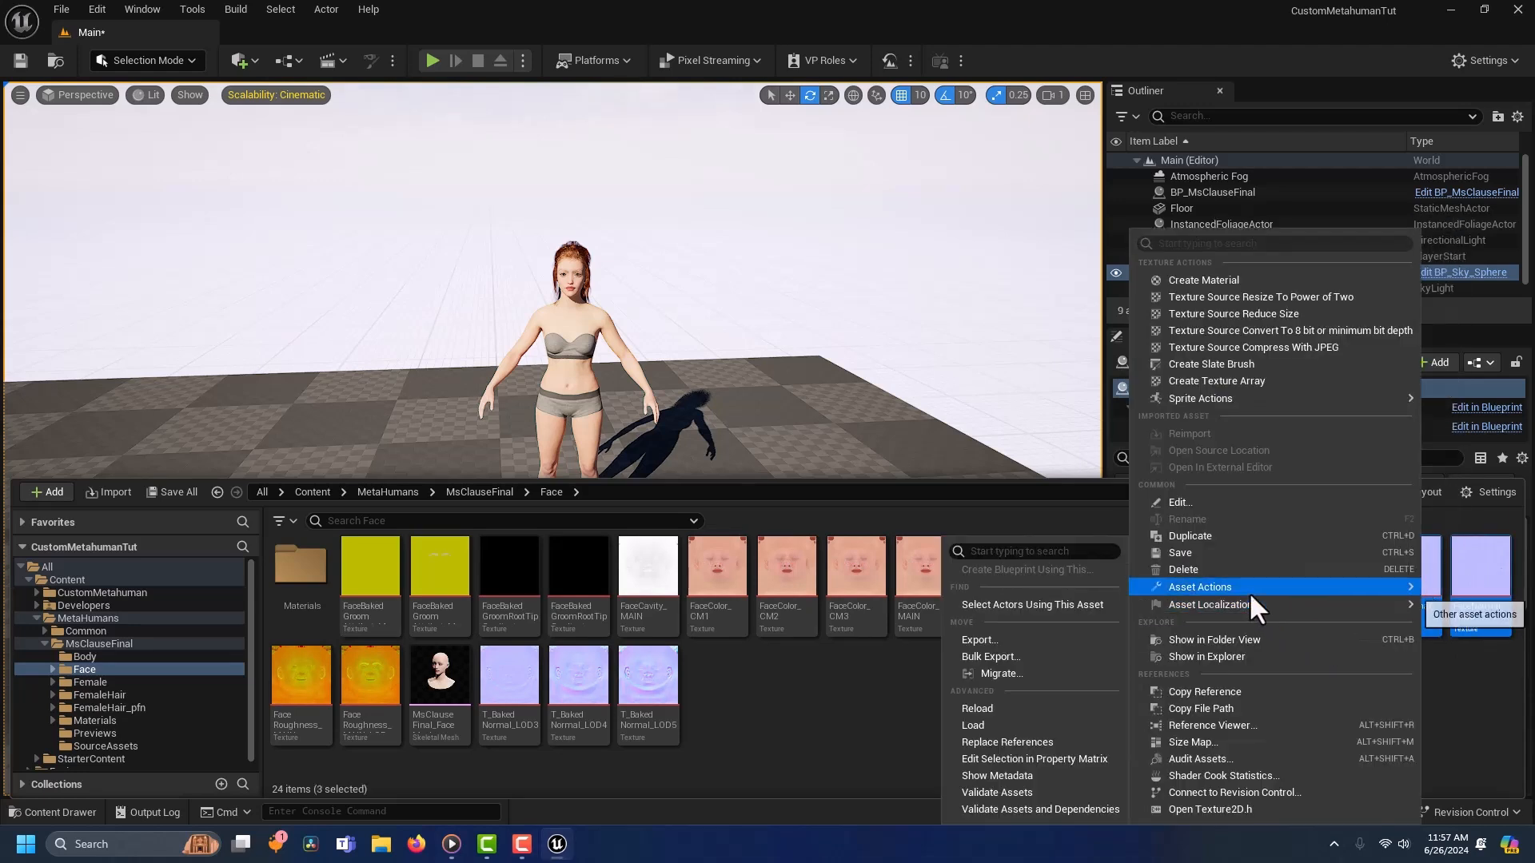
left_click(1056, 638)
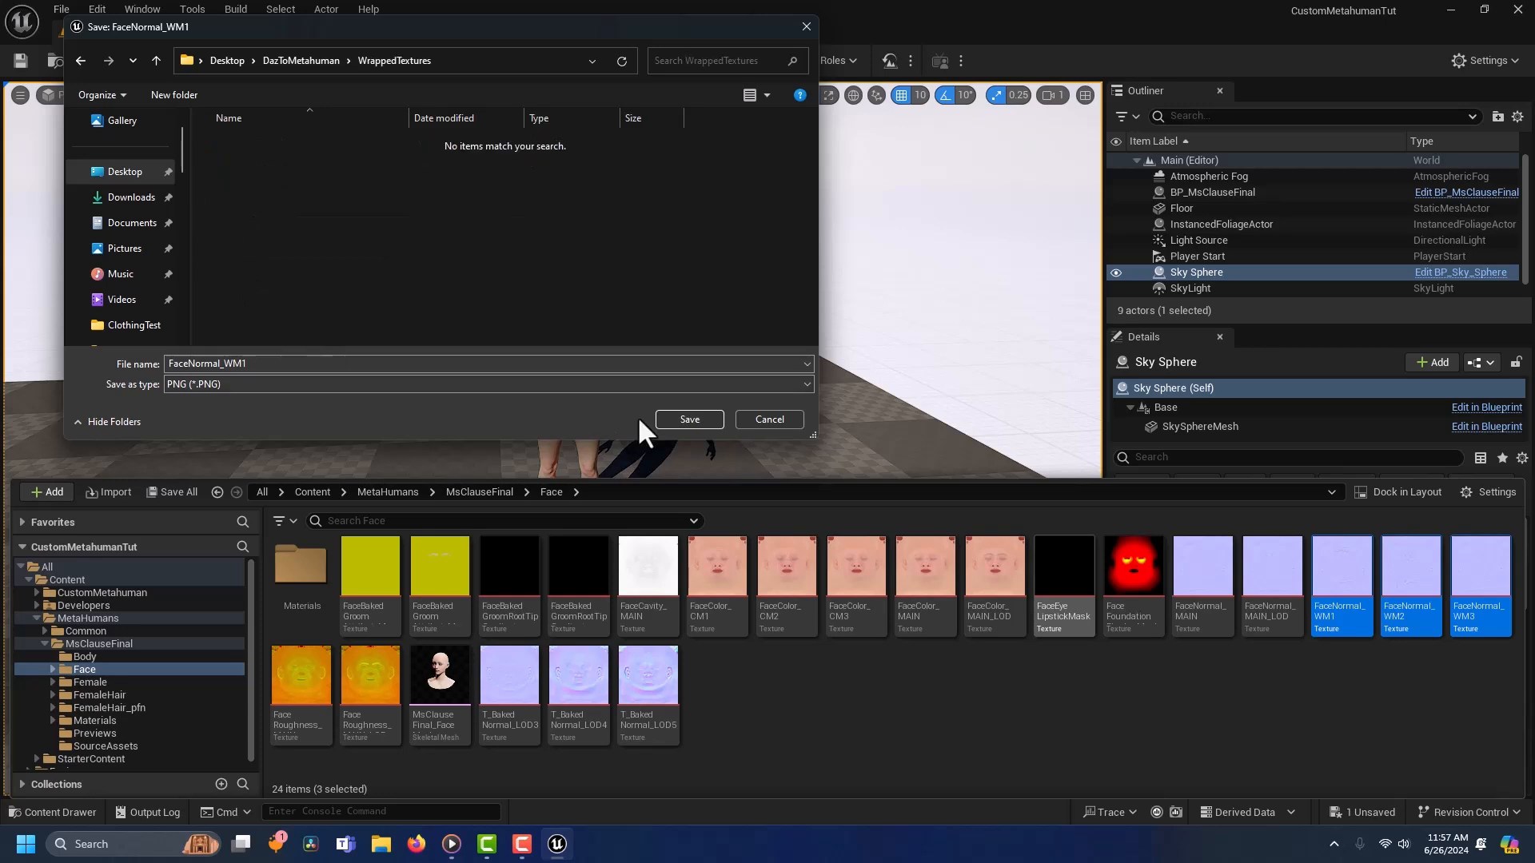
left_click(687, 419)
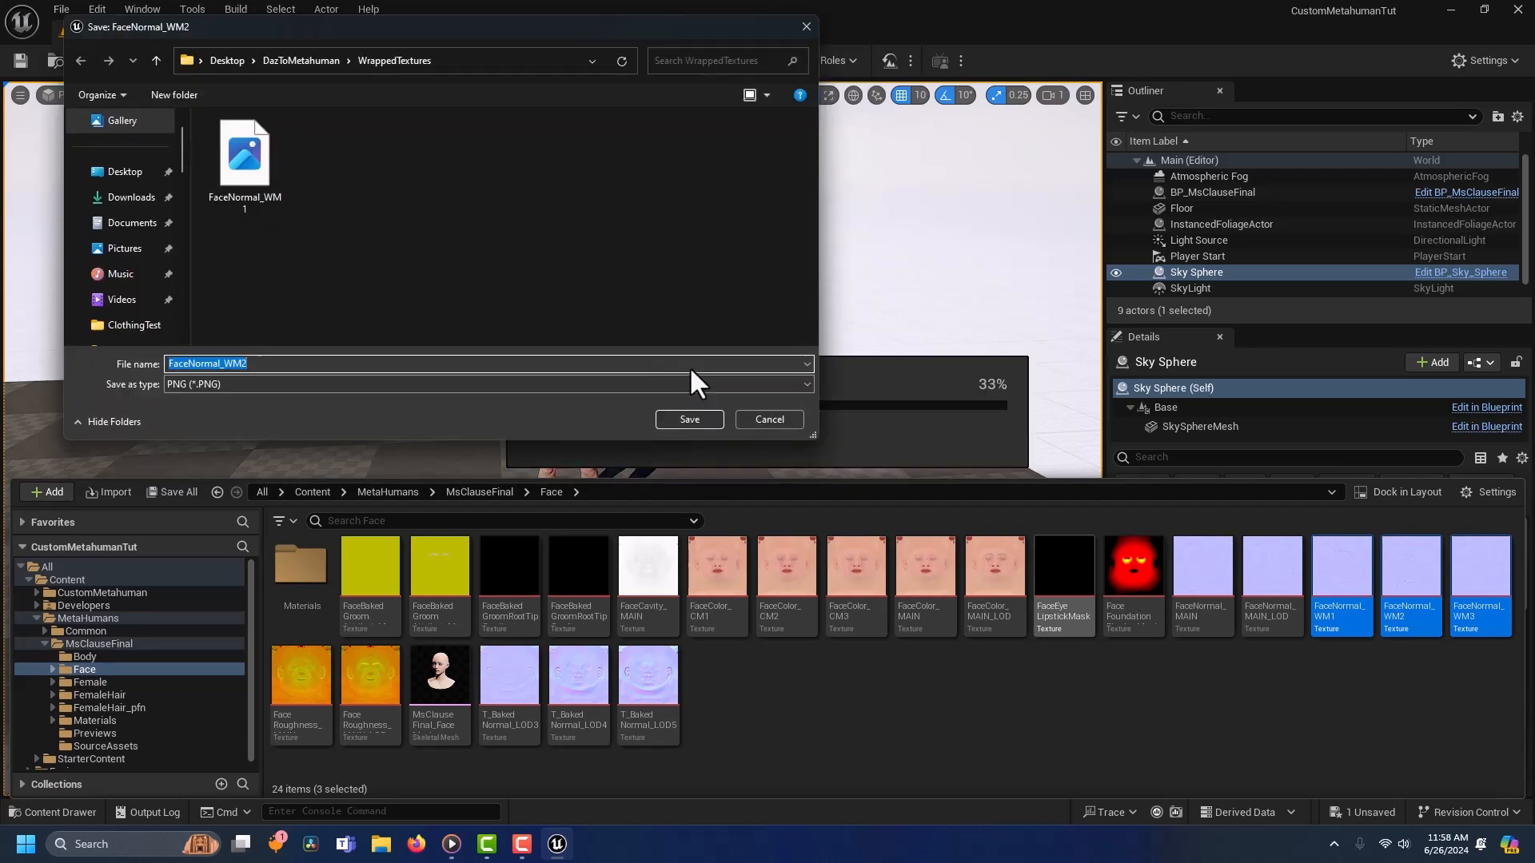
left_click(686, 419)
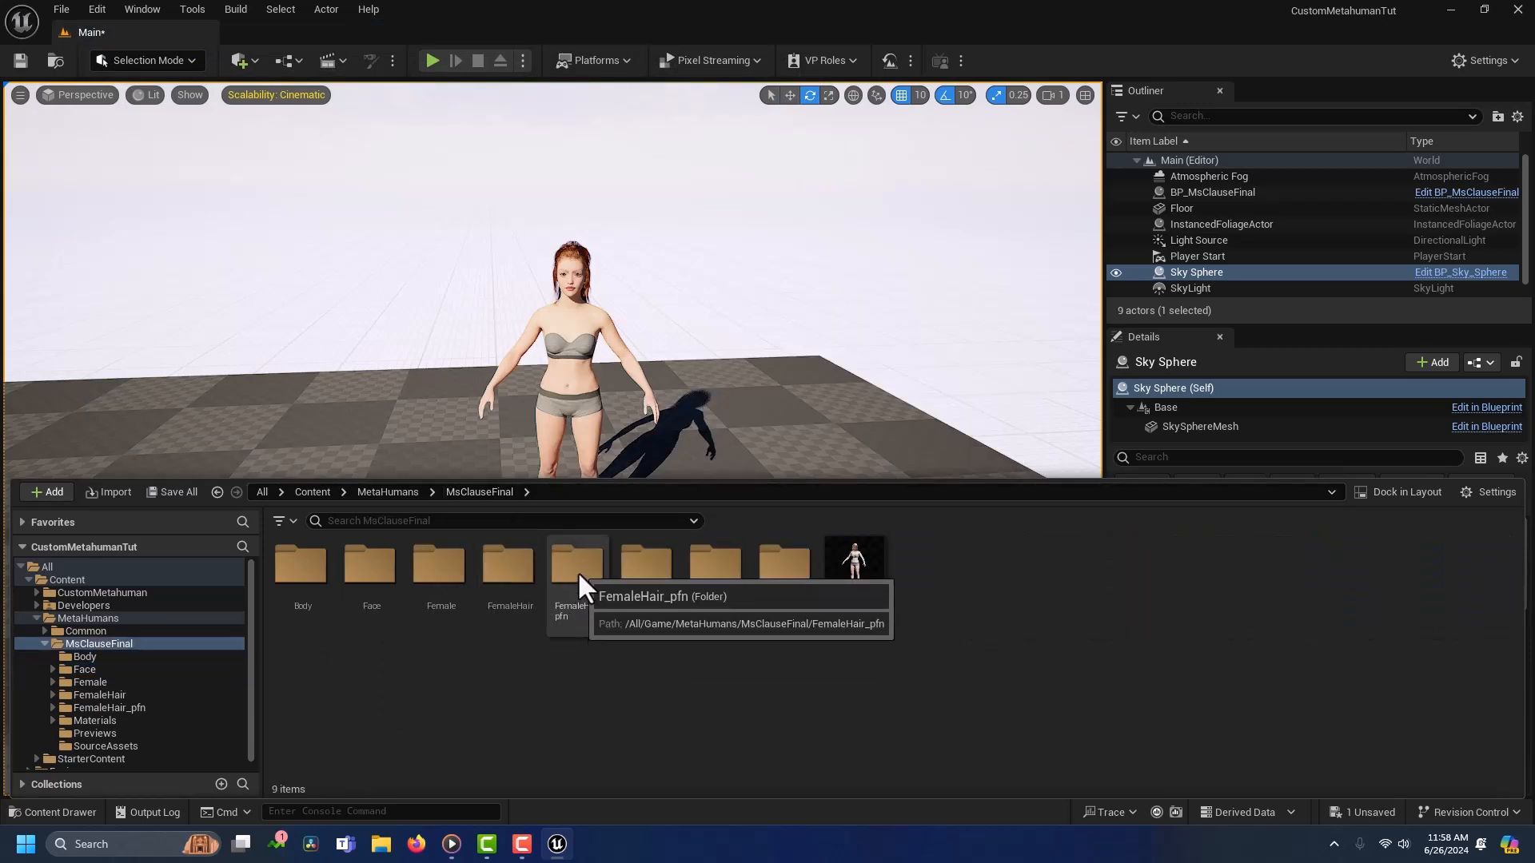
Step: Duplicate the Hair_L_MessyClumps groom in FemaleHair_pfn as Customhair and move the copy into CustomMetahuman's Grooms folder
left_click(577, 571)
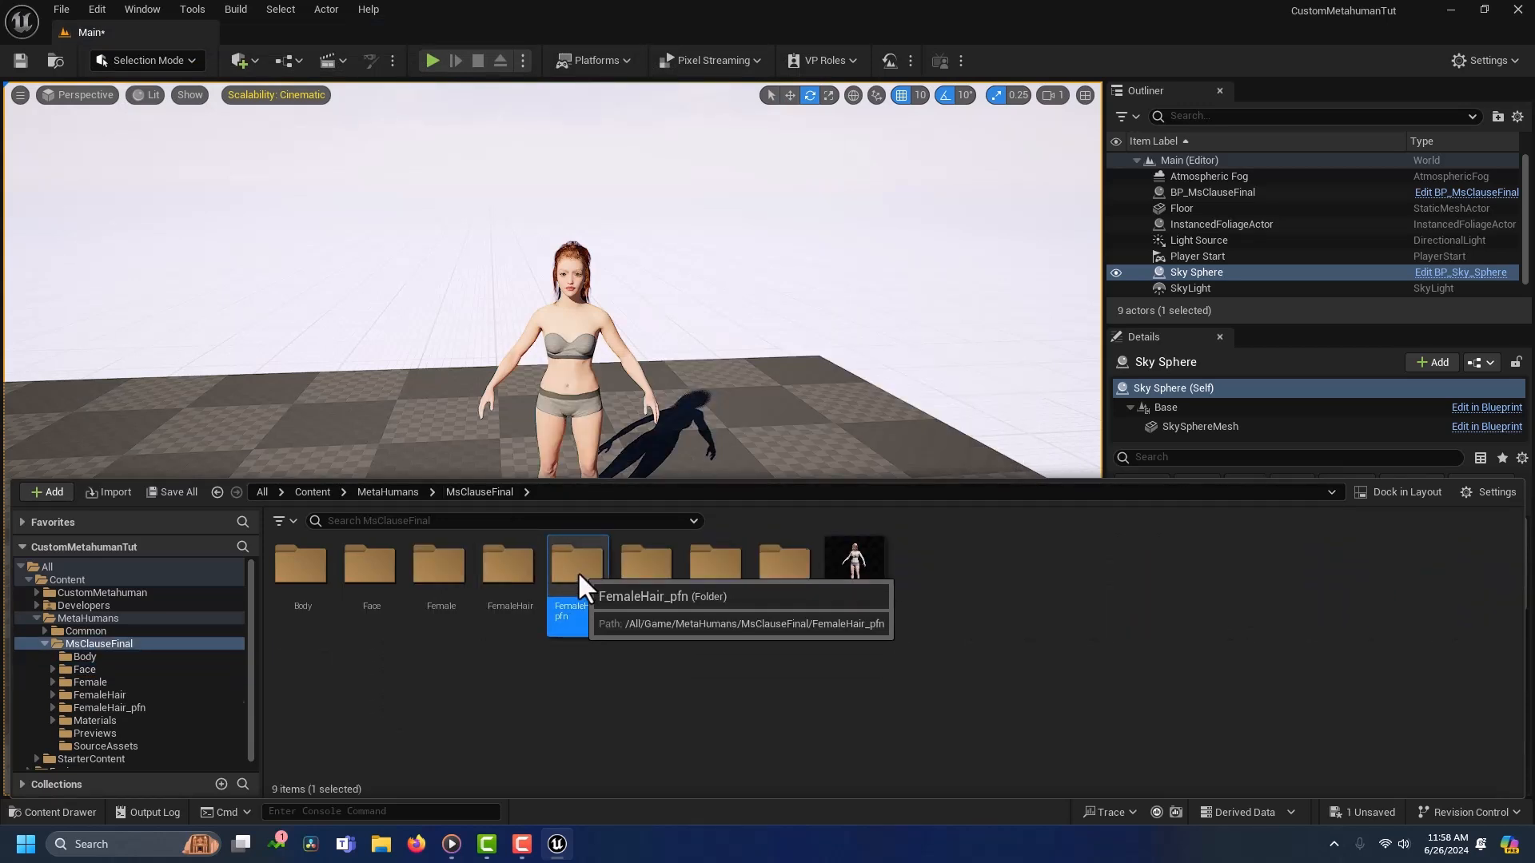
double_click(577, 571)
left_click(363, 569)
double_click(363, 569)
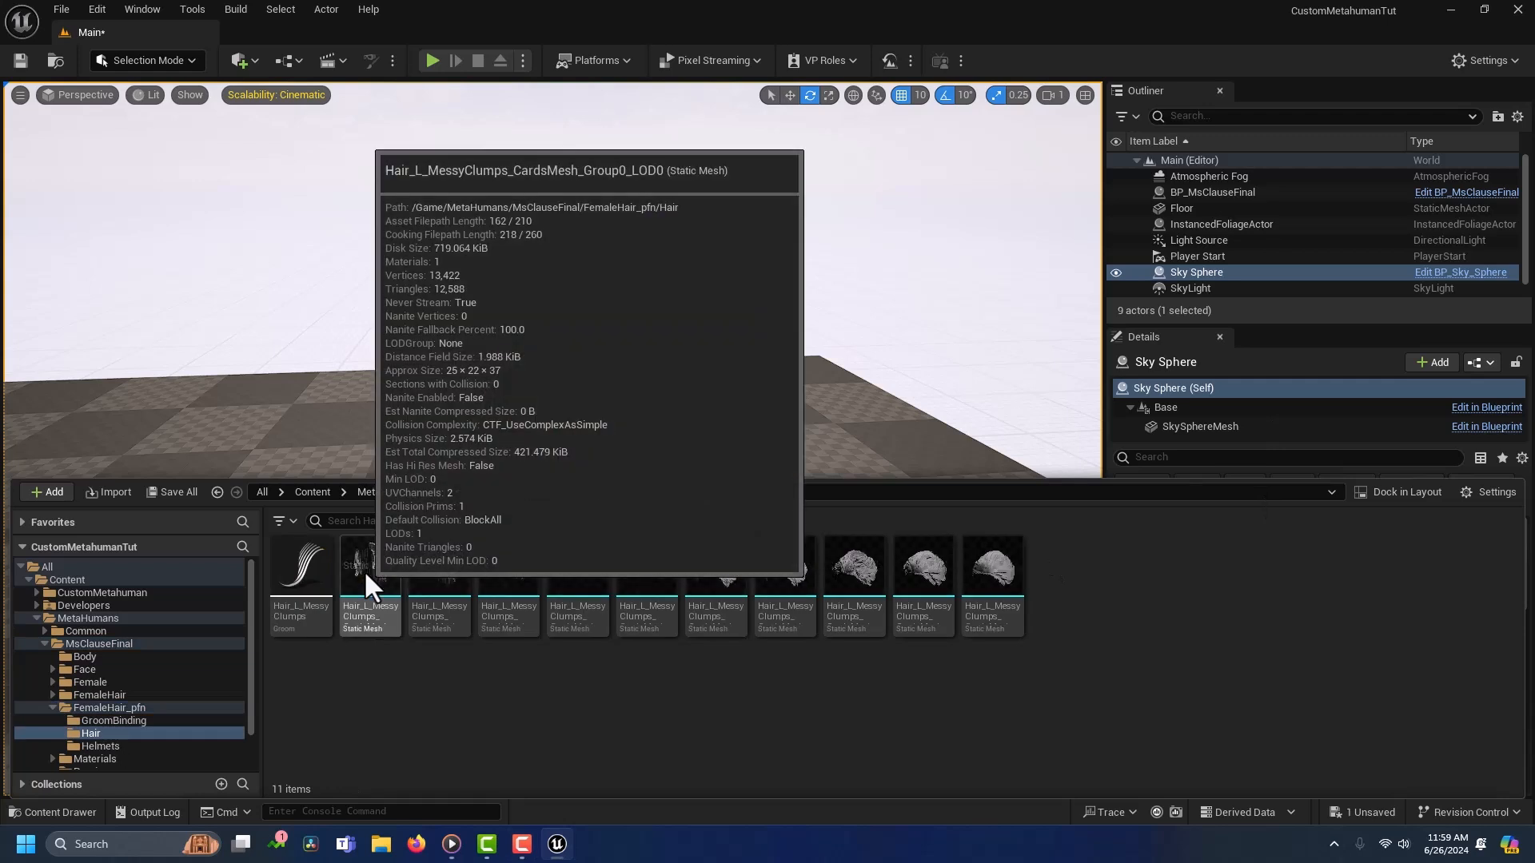
left_click(304, 568)
key("ctrl+d")
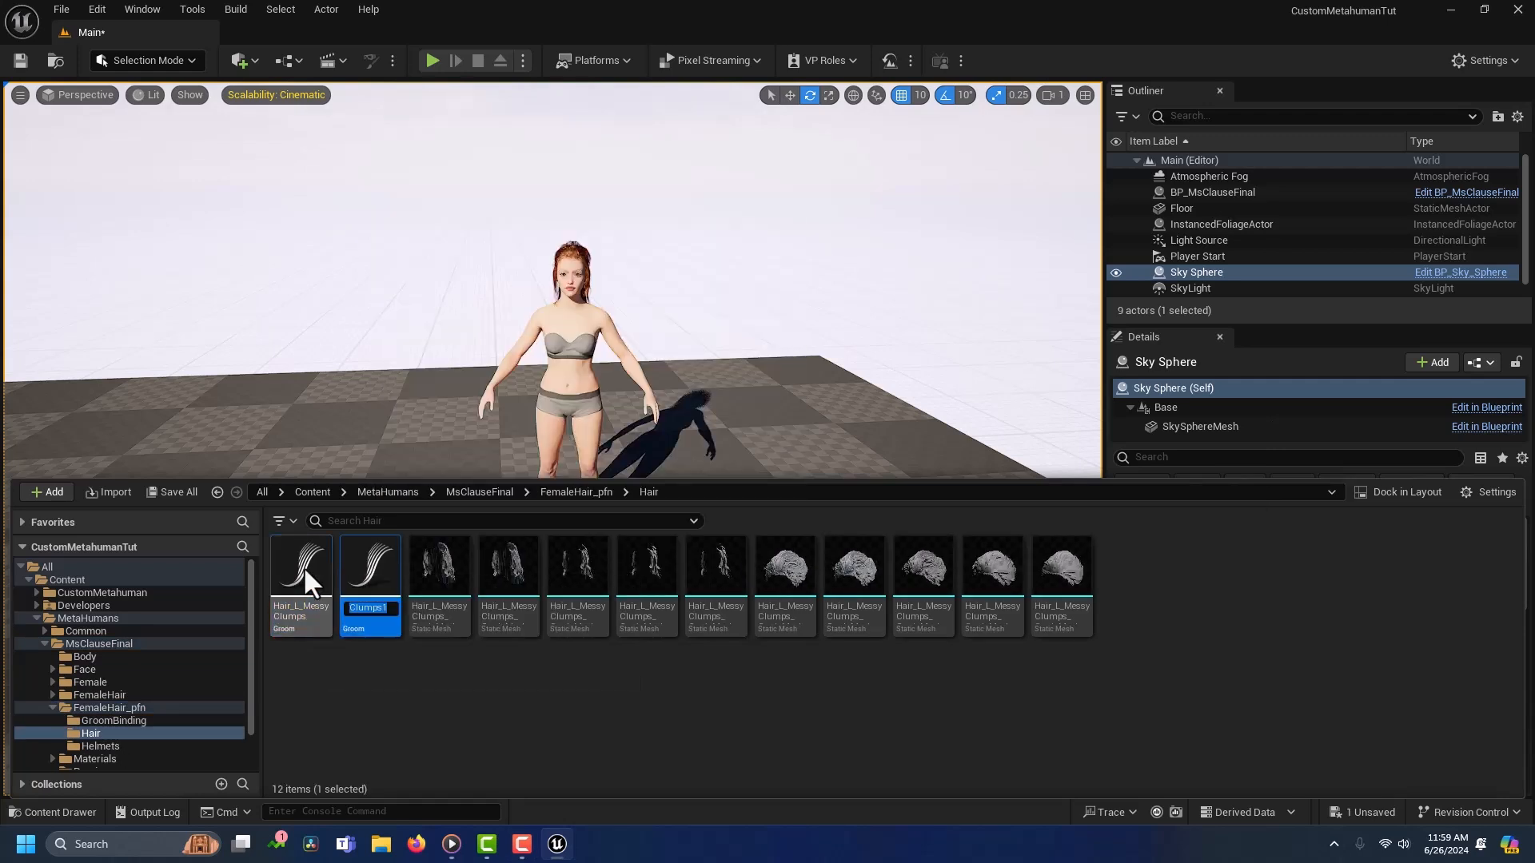
type("Customhai")
type("r")
key("Return")
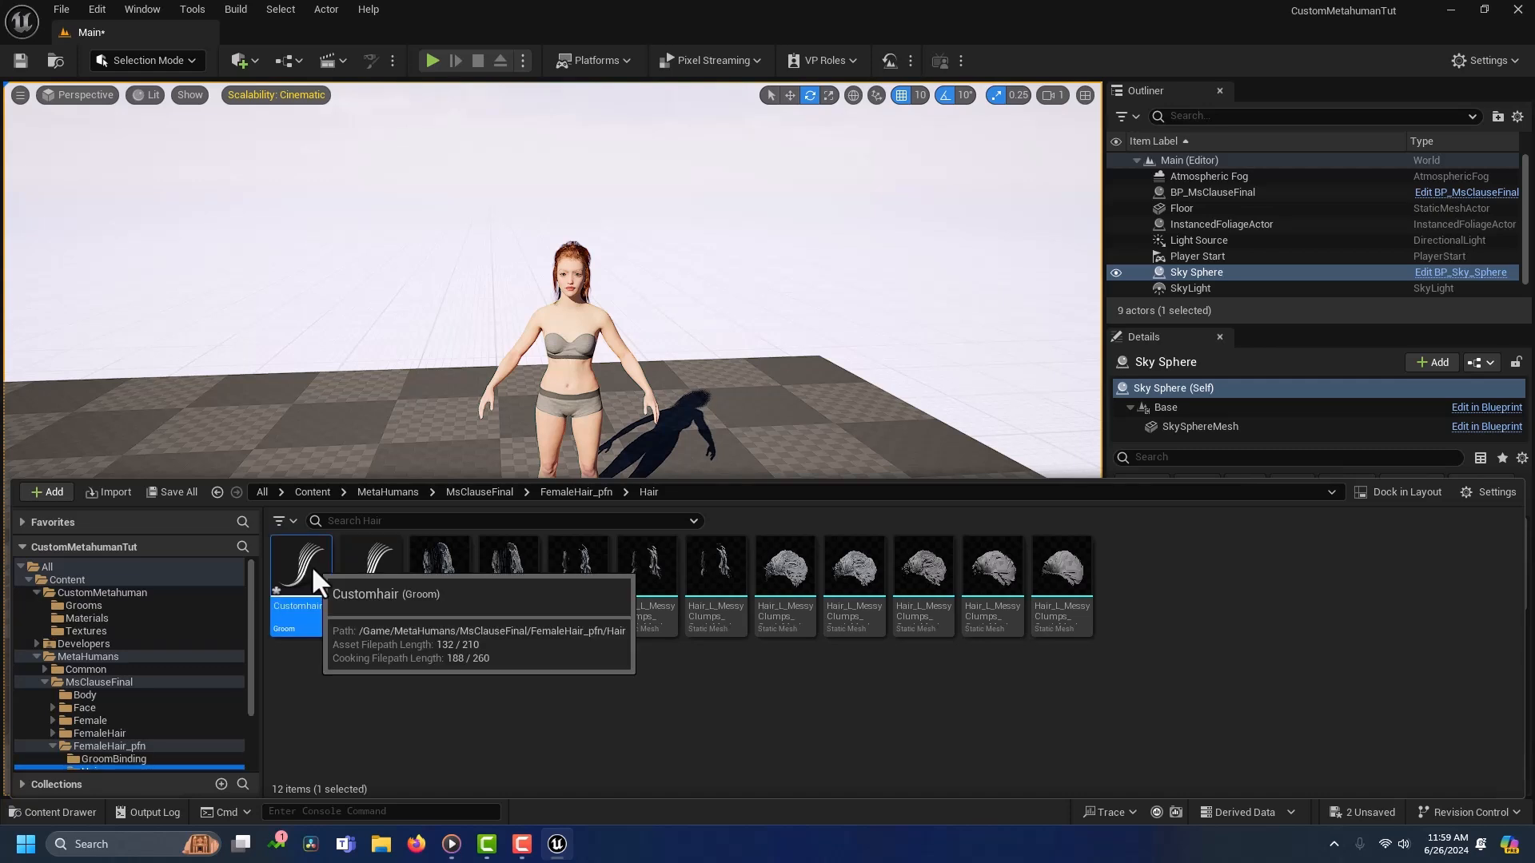
left_click_drag(310, 564, 134, 605)
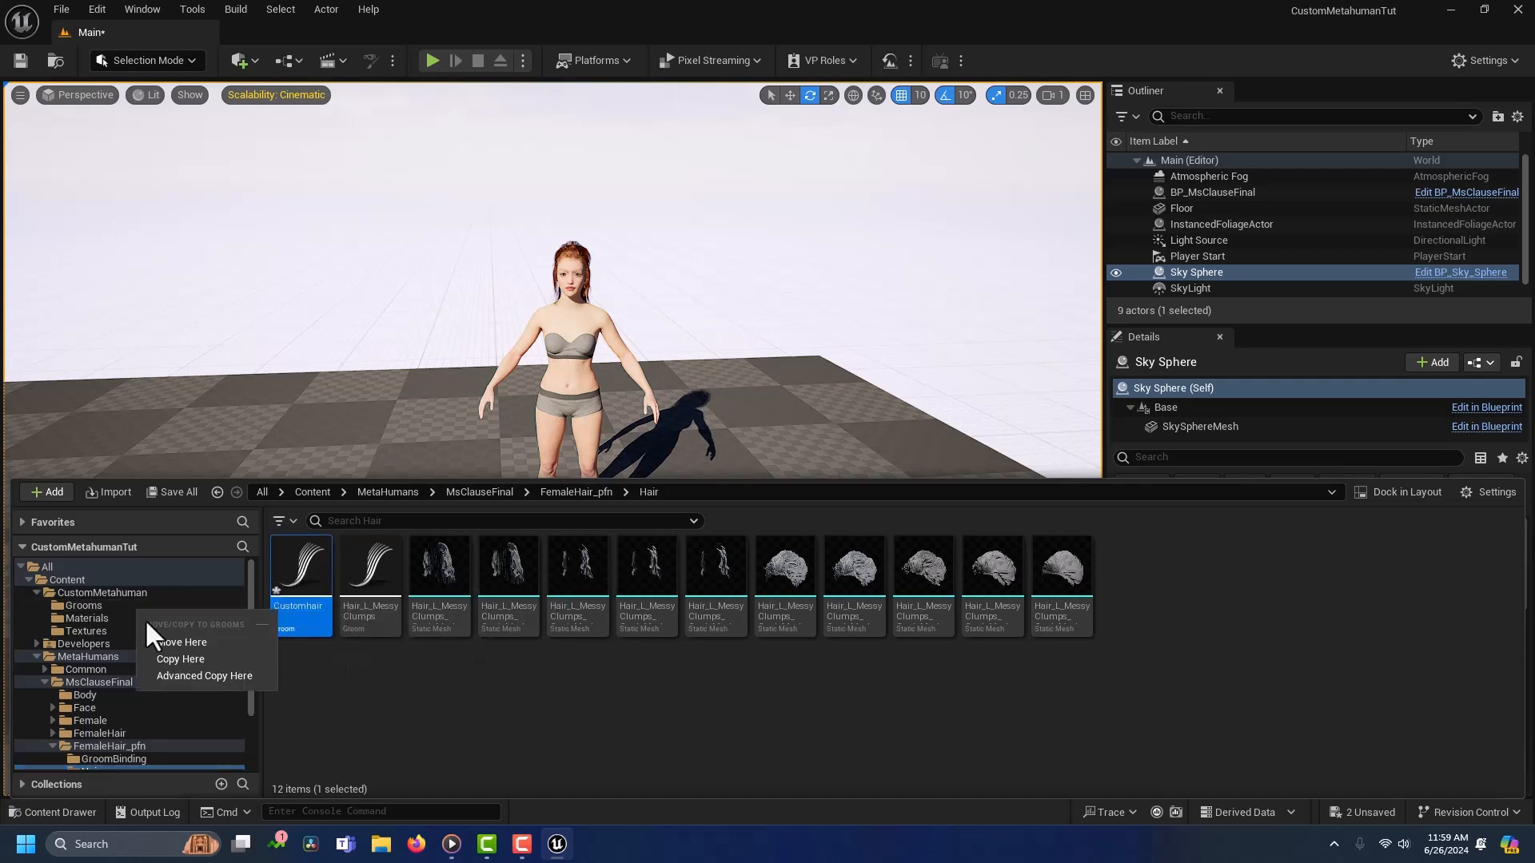
left_click(160, 644)
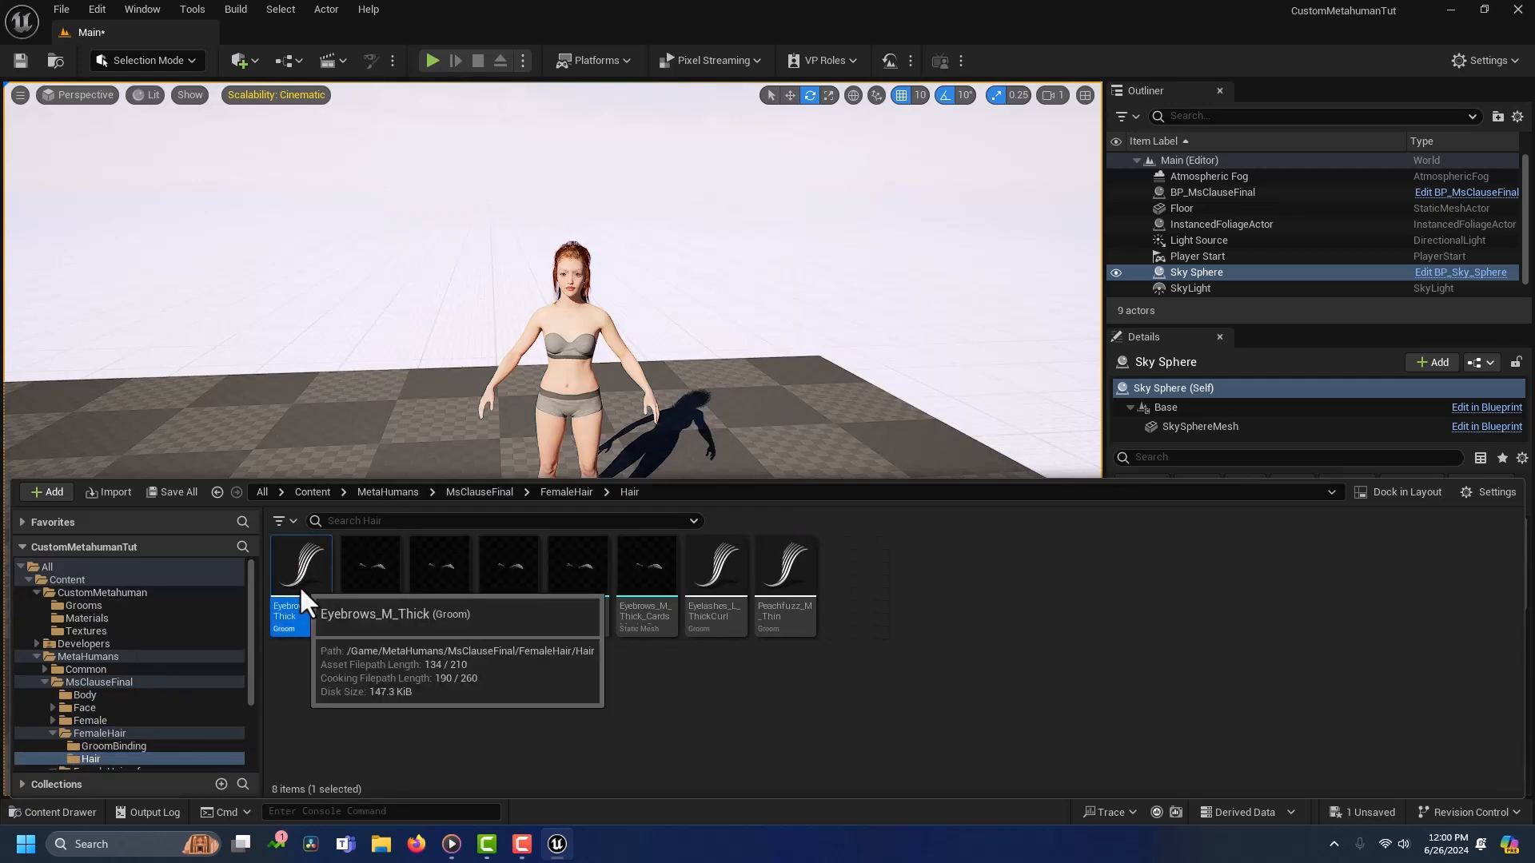
Step: Duplicate the Eyebrows_M_Thick groom as Customeyebrows and move the copy into CustomMetahuman's Grooms folder
key("ctrl+d")
type("Customeyebrows")
key("Return")
left_click_drag(301, 587, 160, 605)
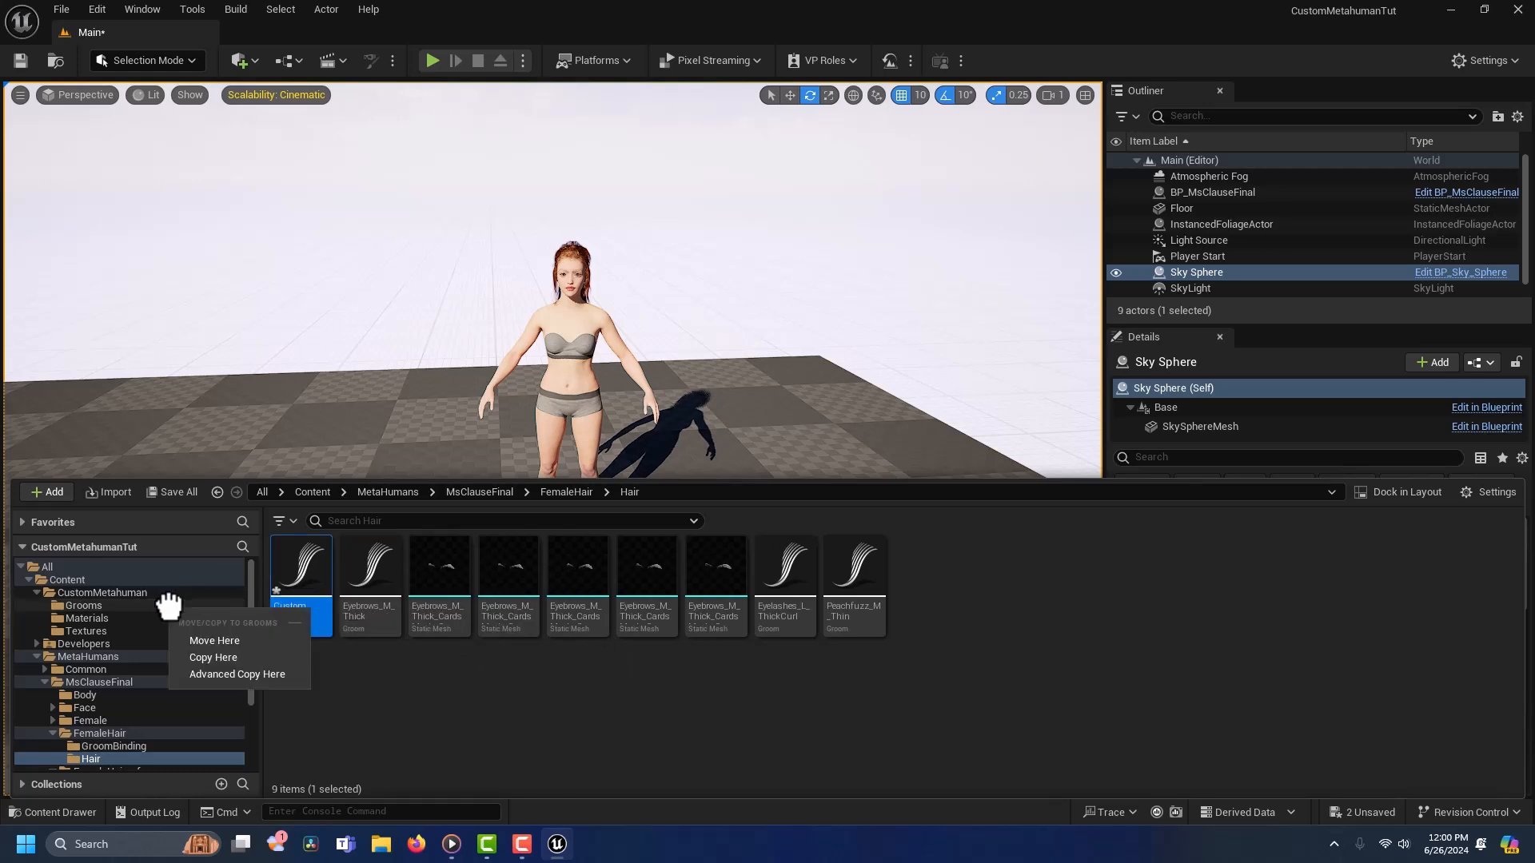
left_click(206, 641)
Step: Duplicate the Eyelashes_L_ThickCurl and Peachfuzz_M_Thin grooms as custom copies and move them into CustomMetahuman's Grooms folder
left_click(717, 572)
key("ctrl+d")
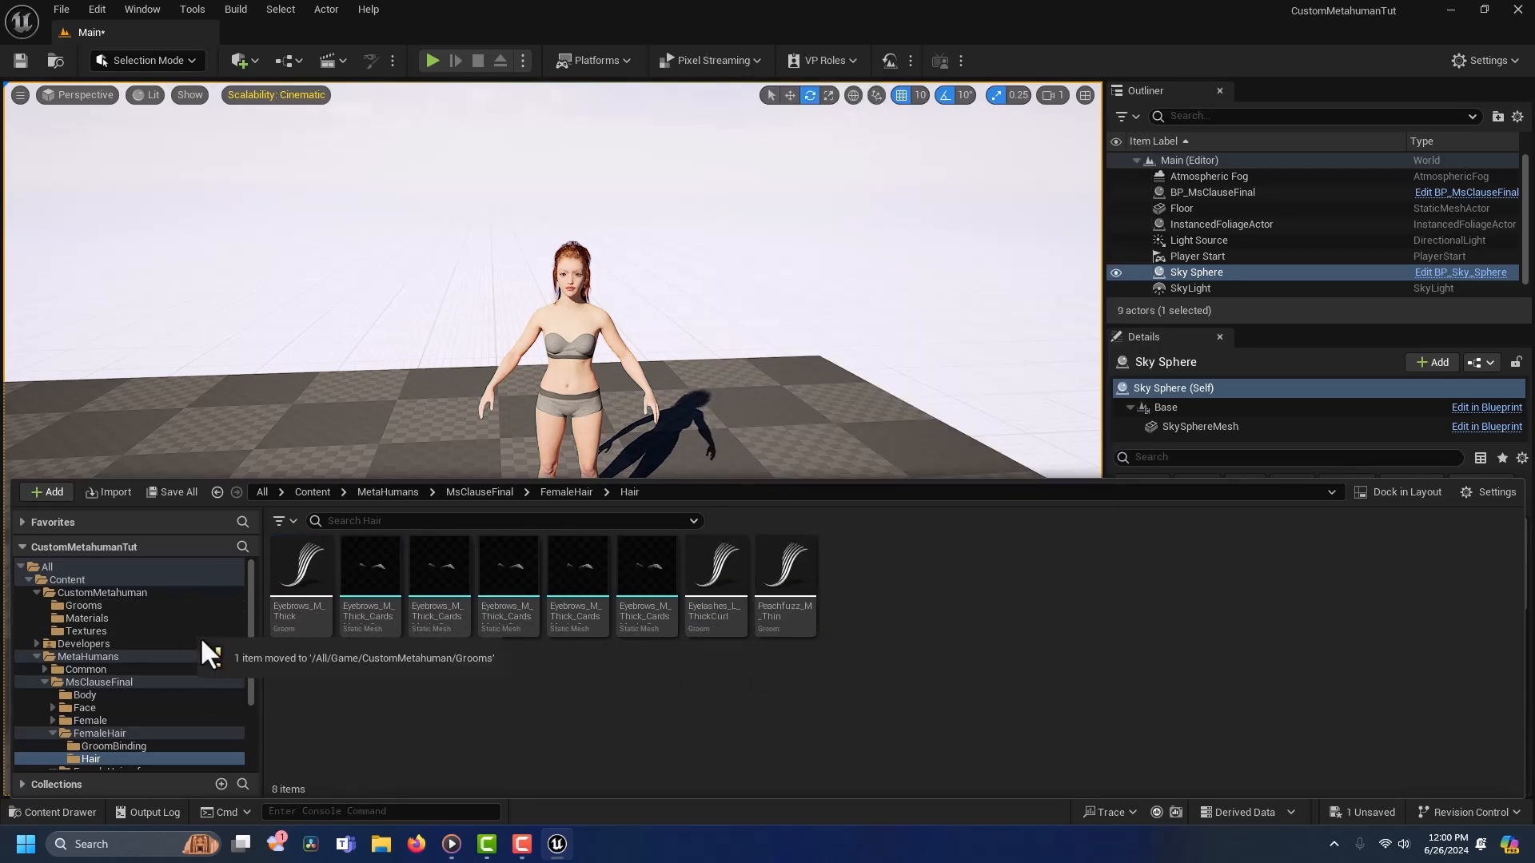
left_click_drag(300, 588, 205, 610)
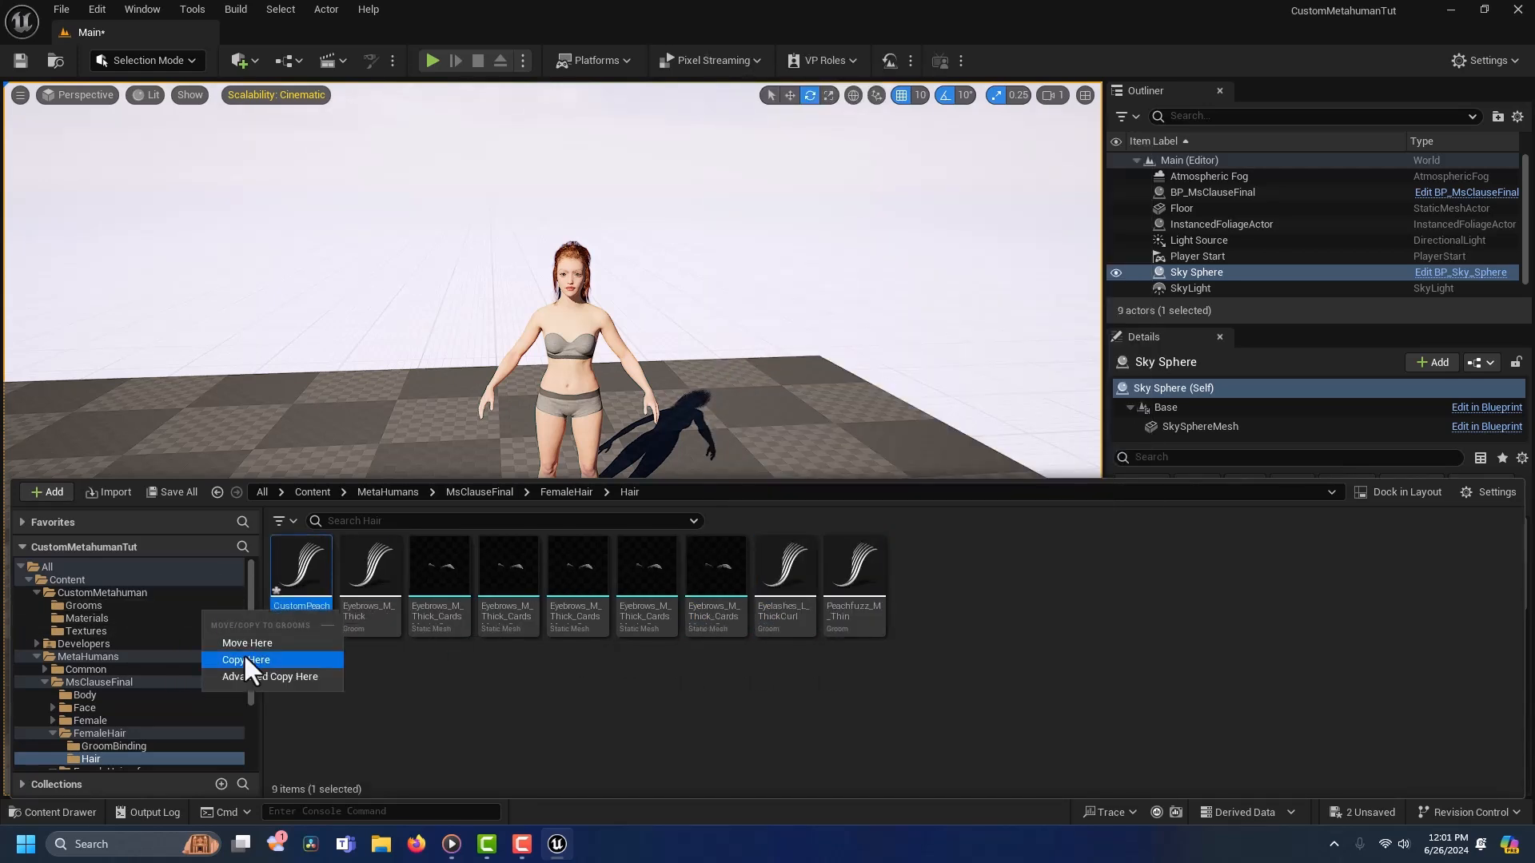
left_click(246, 644)
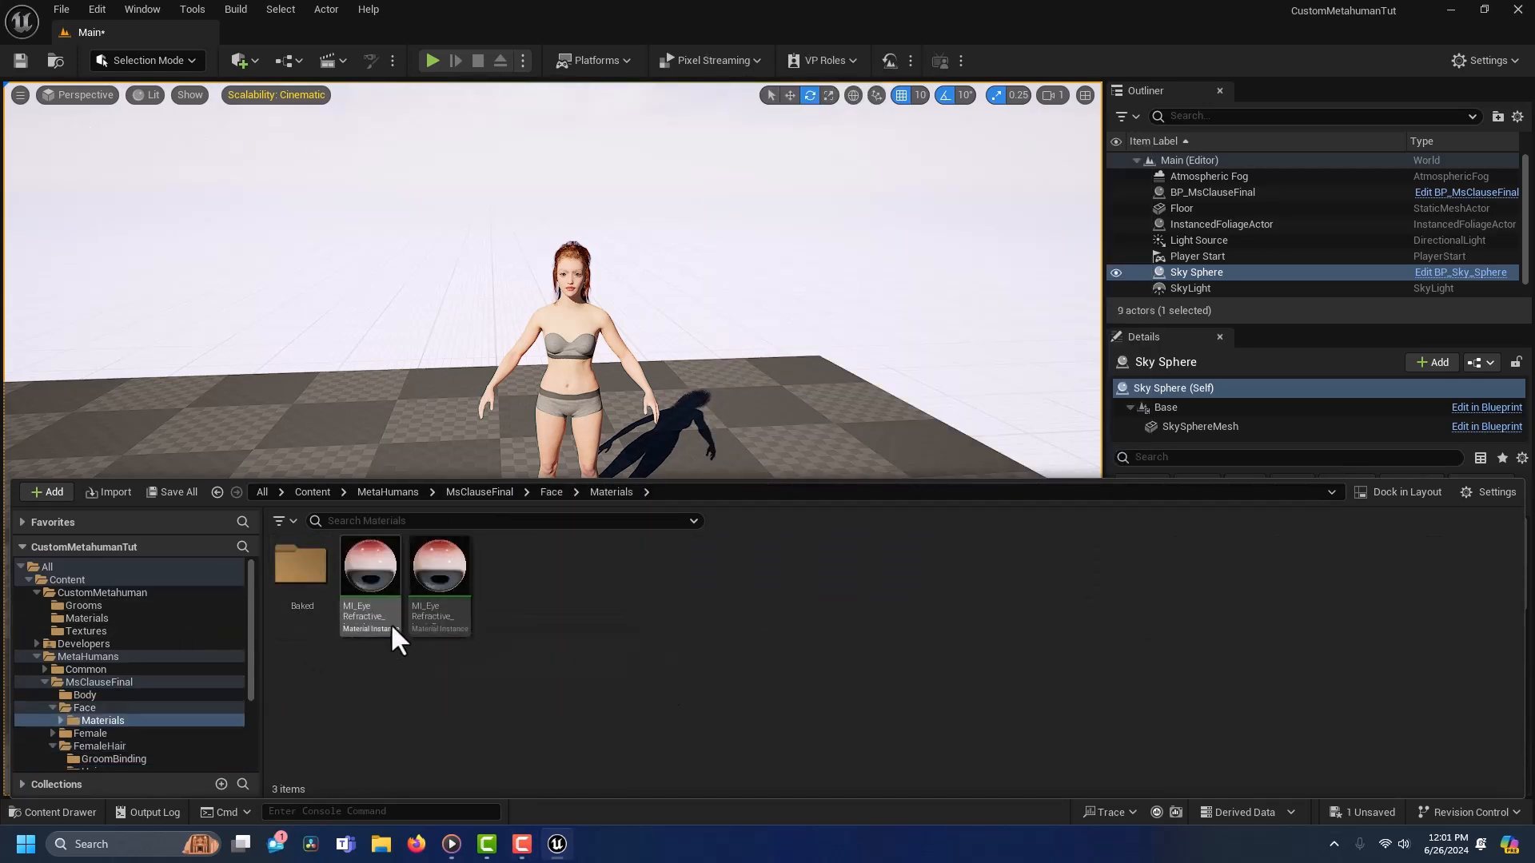
Step: Duplicate the face material instance MI_EyeRefractive_Inst_L as CusstomEye_L
left_click(373, 583)
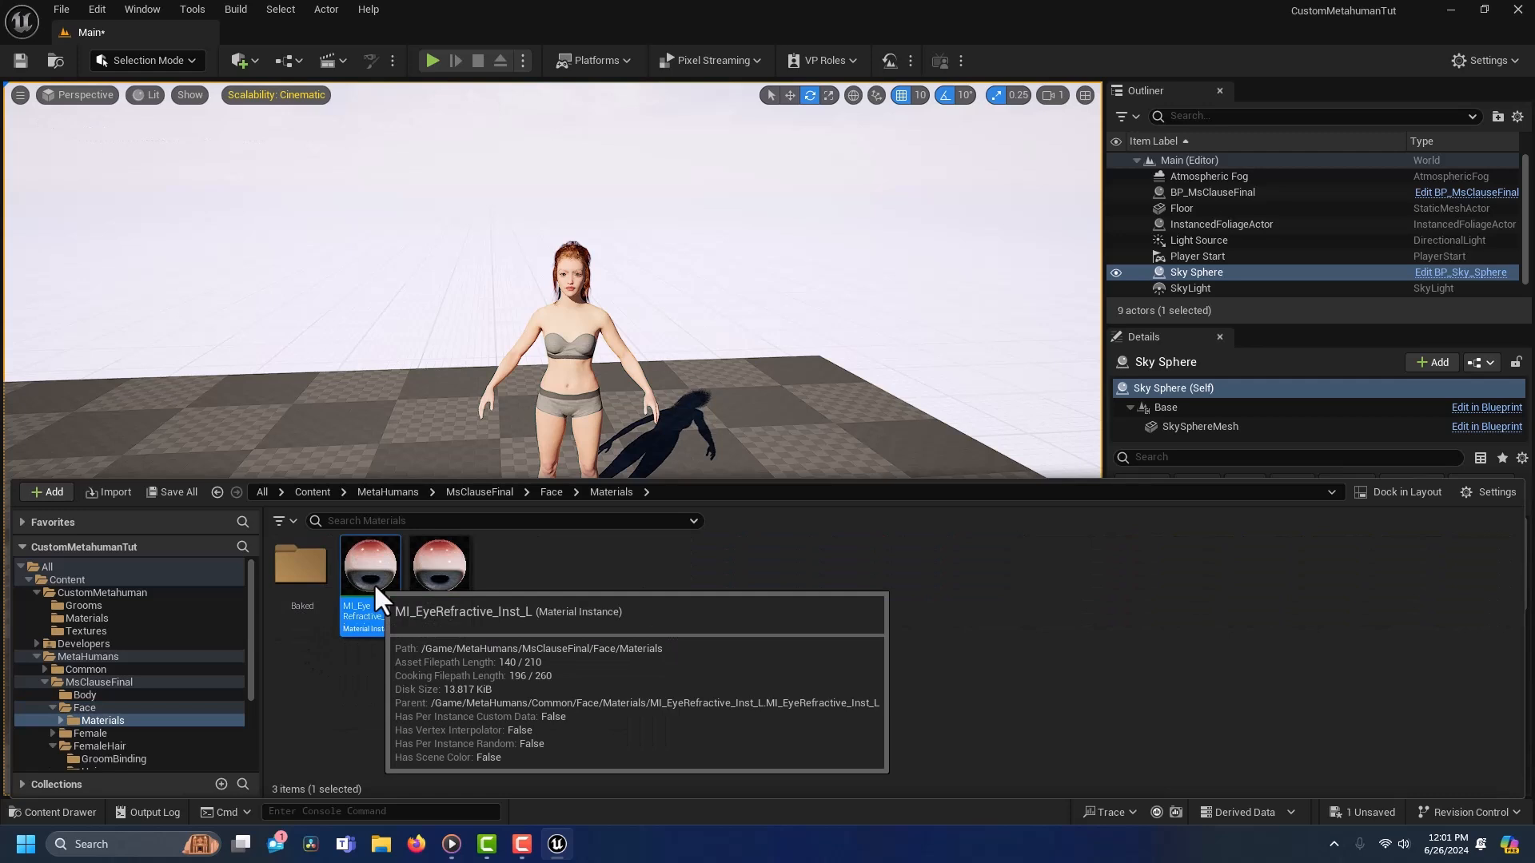
key("ctrl+d")
type("C")
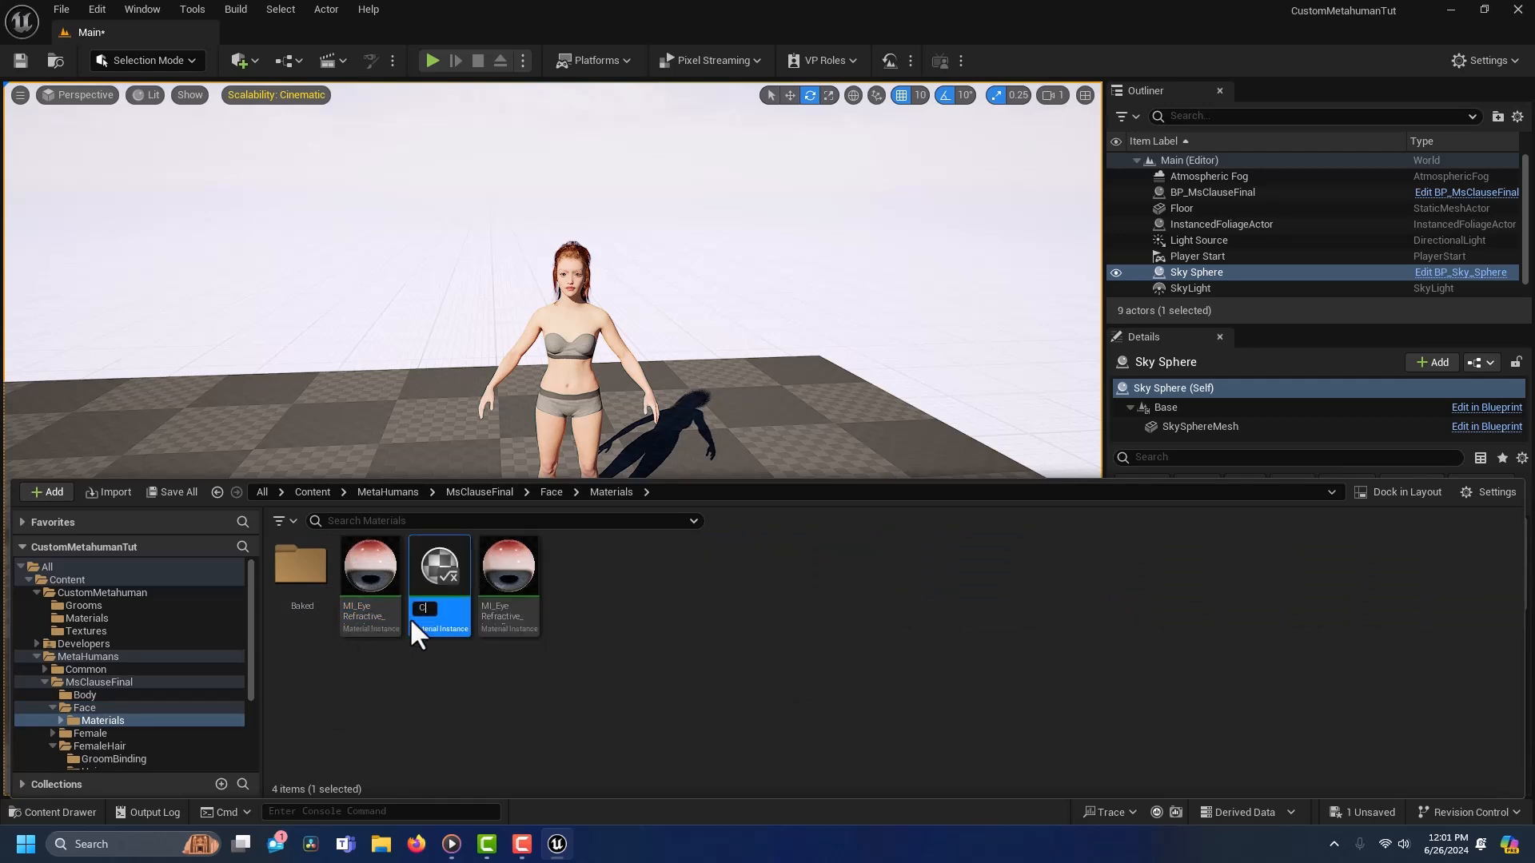
type("usstom")
type("Eye_L")
key("Return")
Step: Duplicate the right eye's refractive material instance as CustomEye_R
left_click(430, 591)
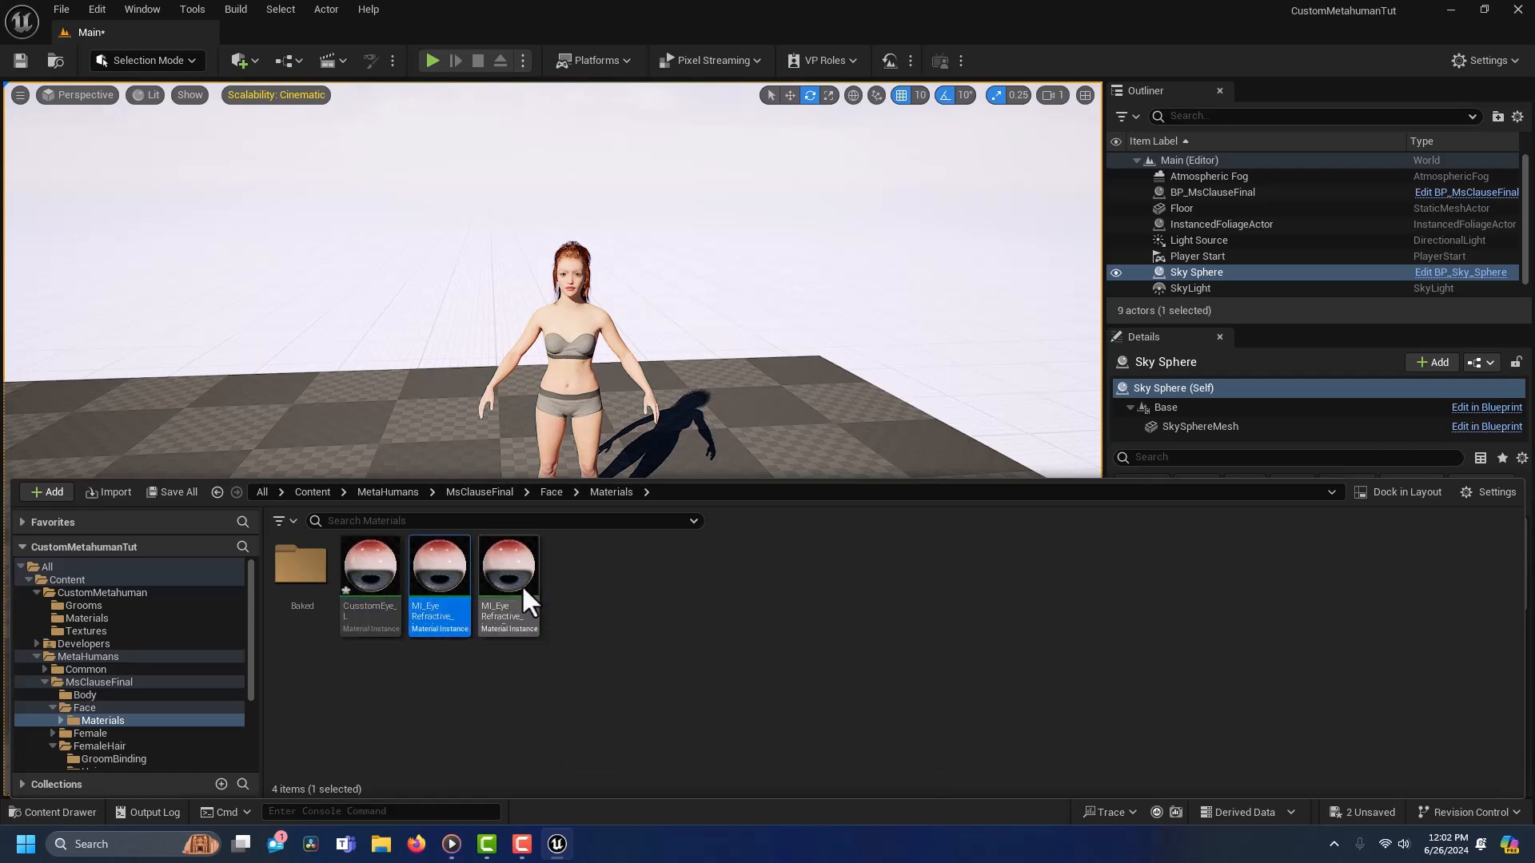
key("ctrl+d")
type("Cust")
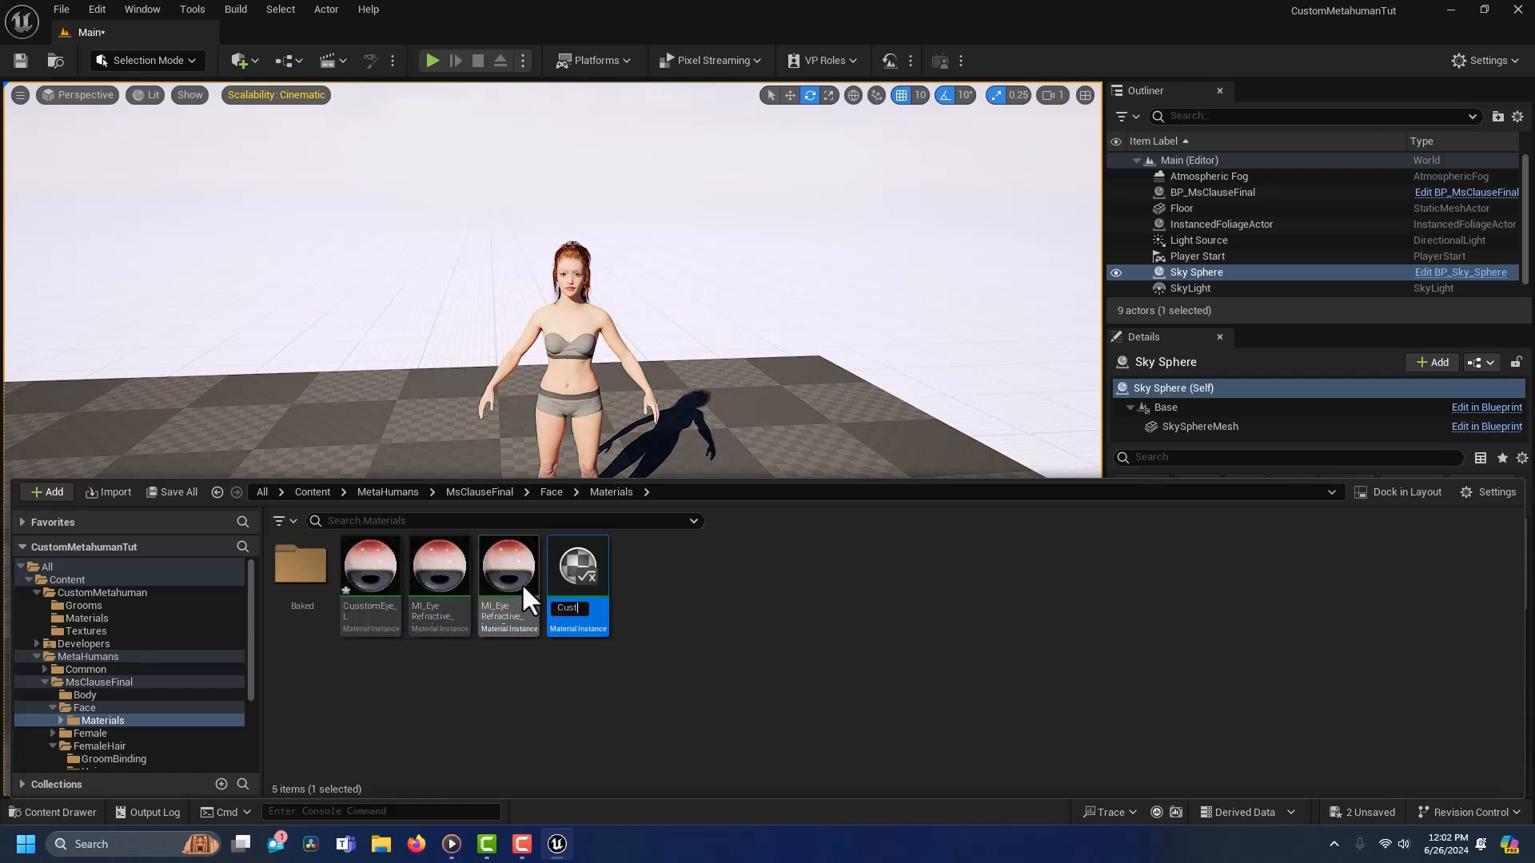
type("omEye_R")
key("Return")
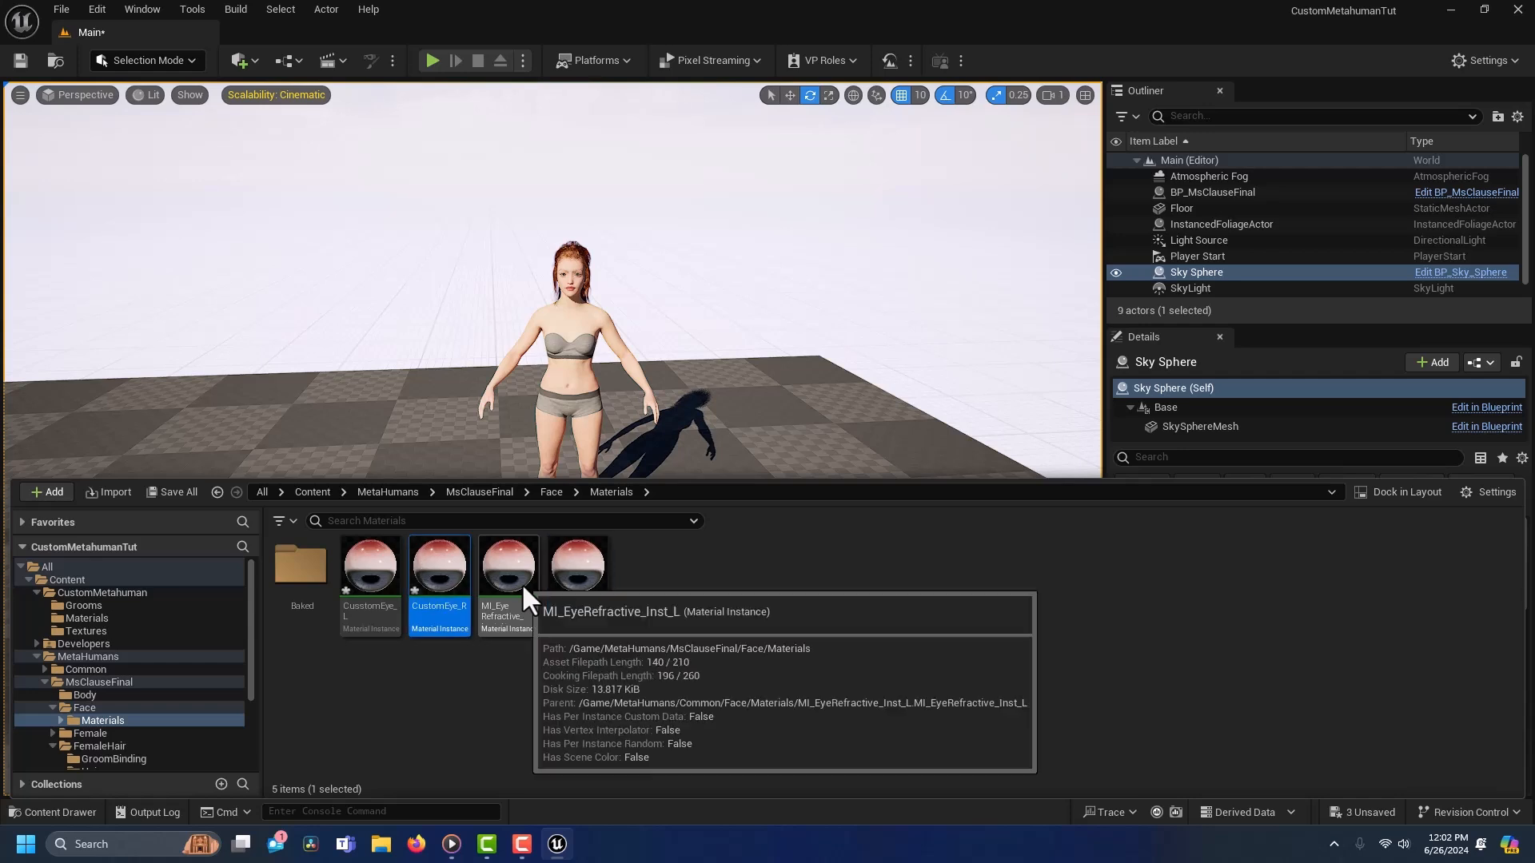
Step: Move both custom eye material instances into CustomMetahuman's Materials folder
left_click(368, 582, "ctrl")
left_click_drag(366, 582, 162, 623)
left_click(189, 651)
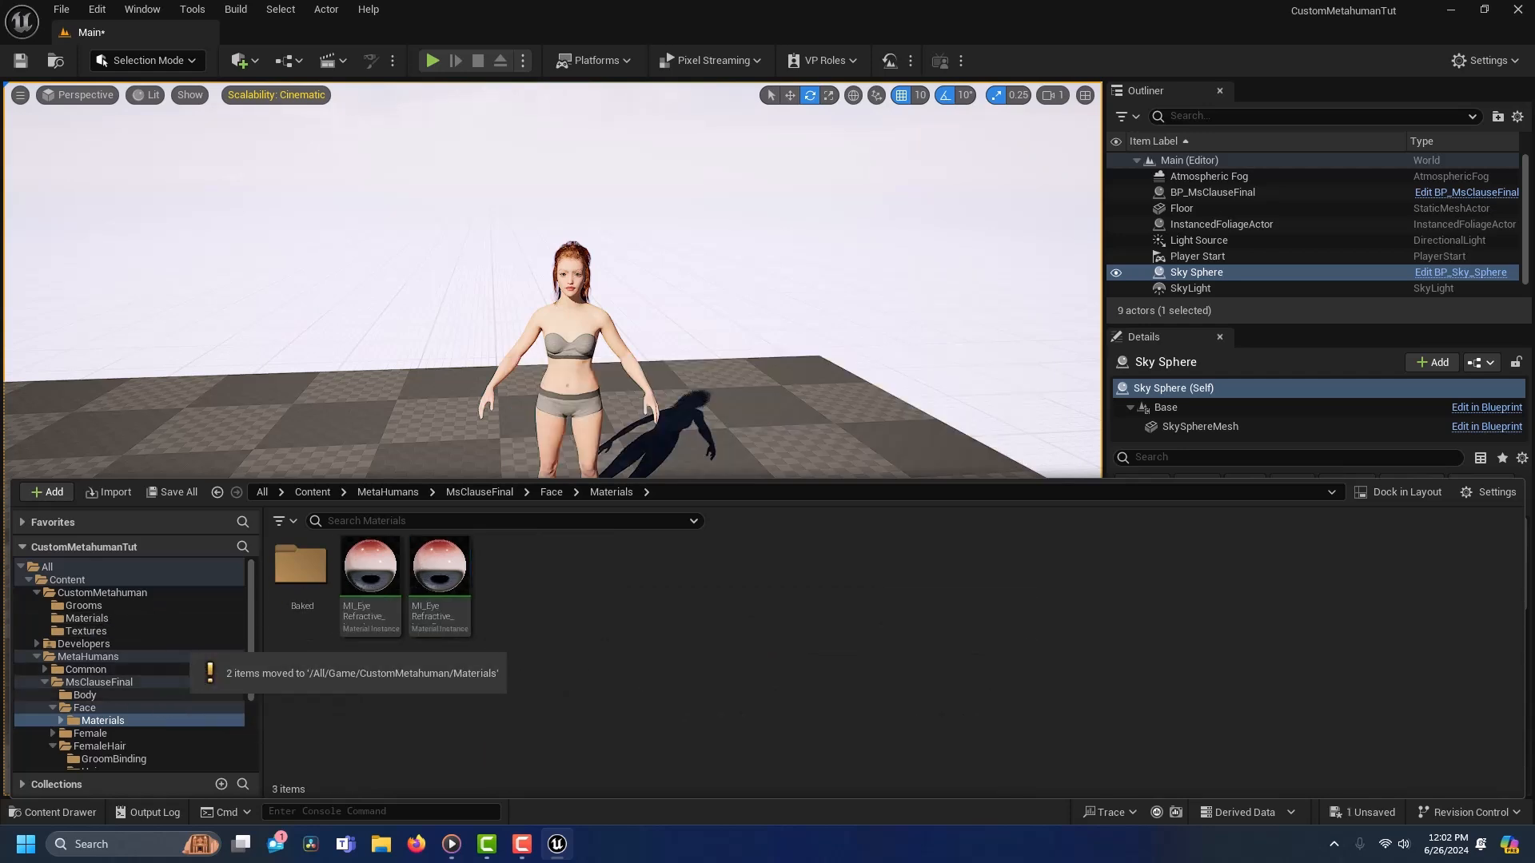
Step: Duplicate the first baked MI_HeadSynthesized face material instance as CustomHead and move it into CustomMetahuman's Materials folder
double_click(308, 564)
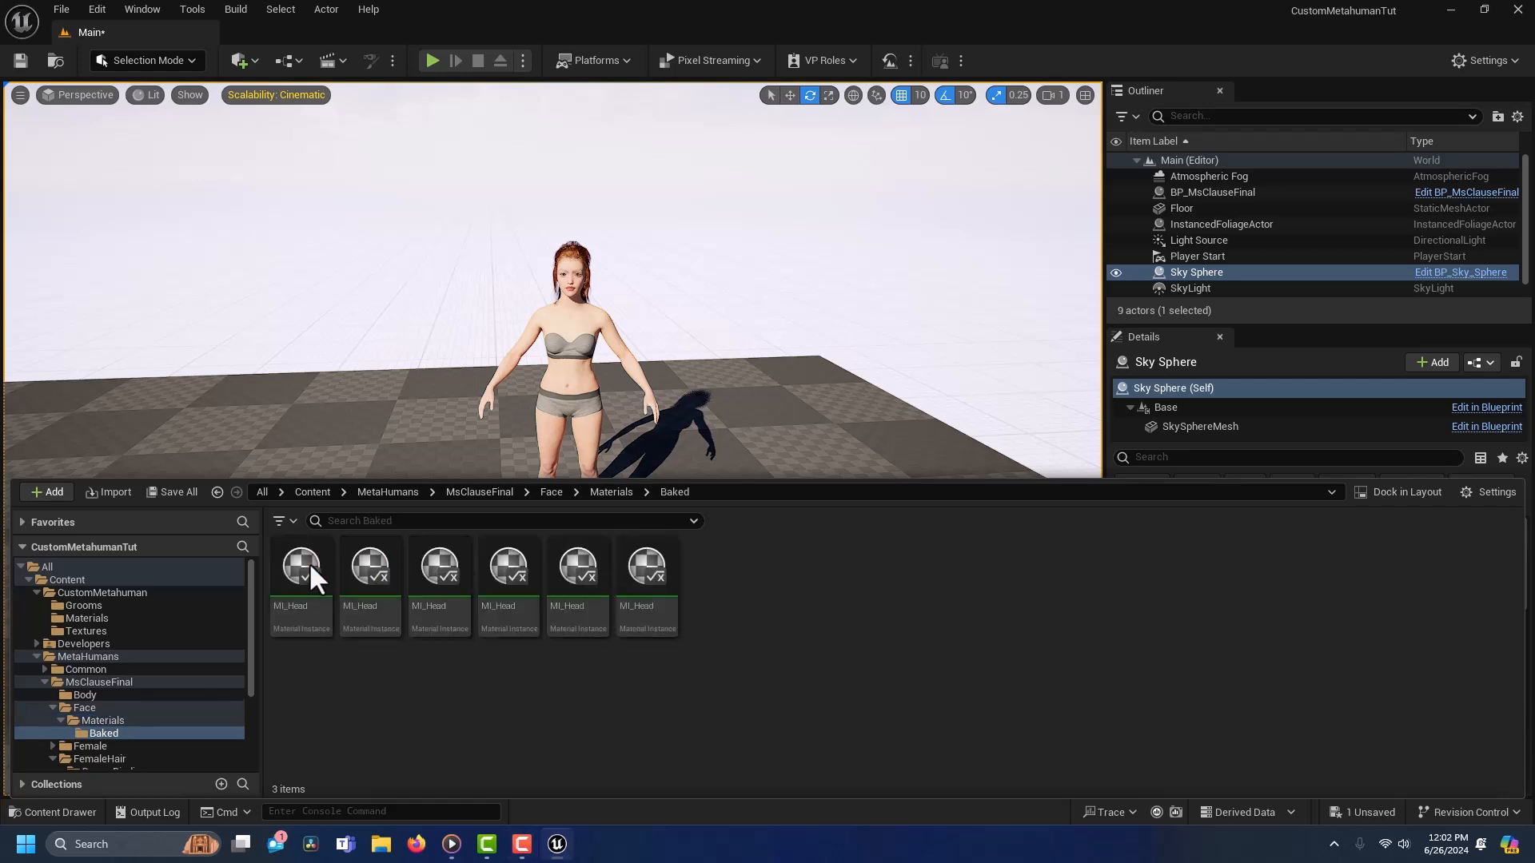
left_click(299, 582)
key("ctrl+d")
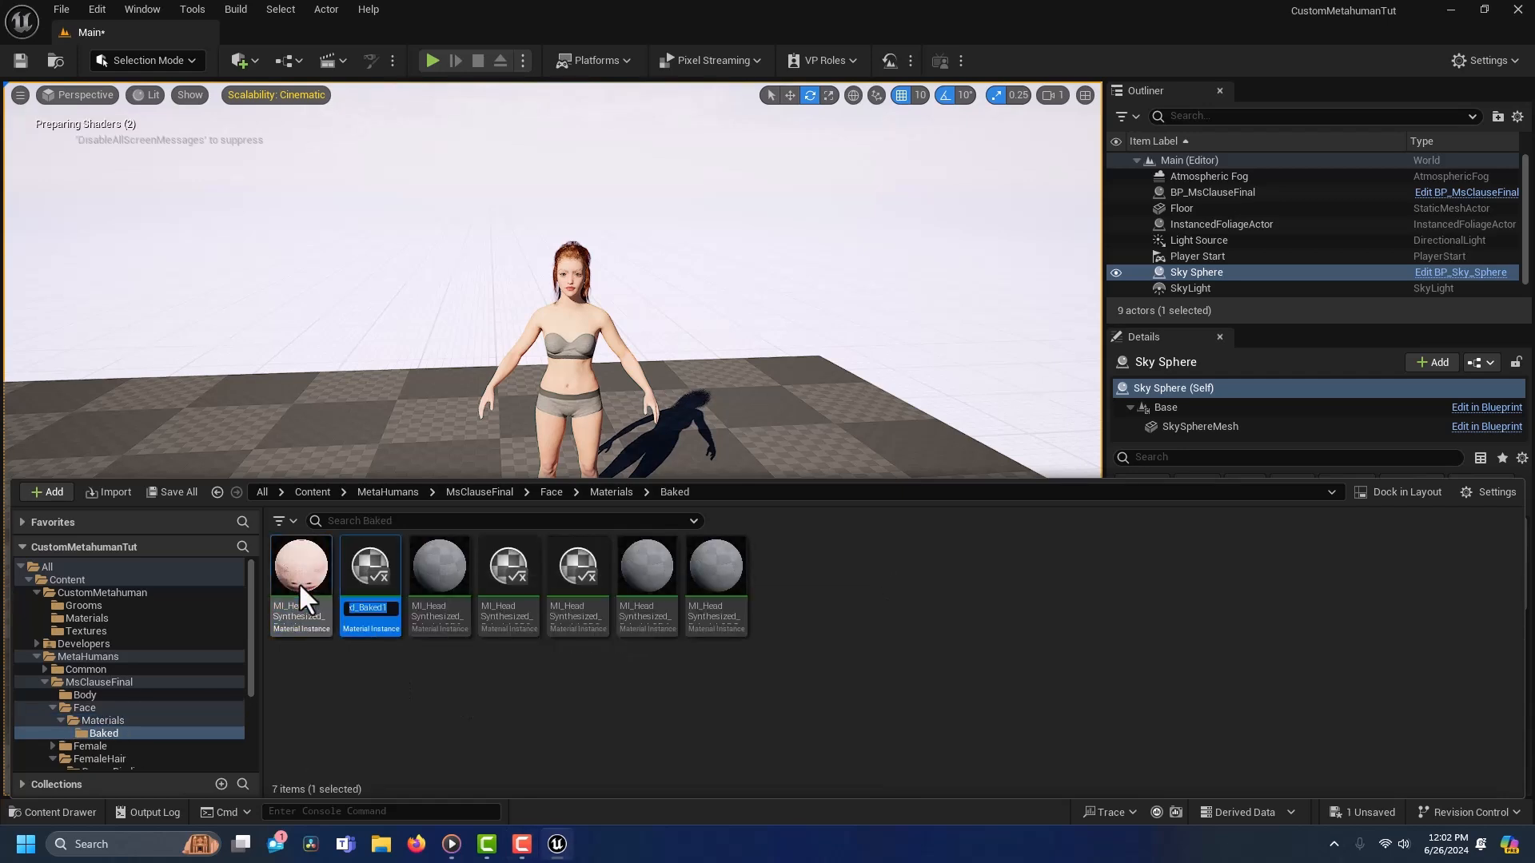
type("CustomHead")
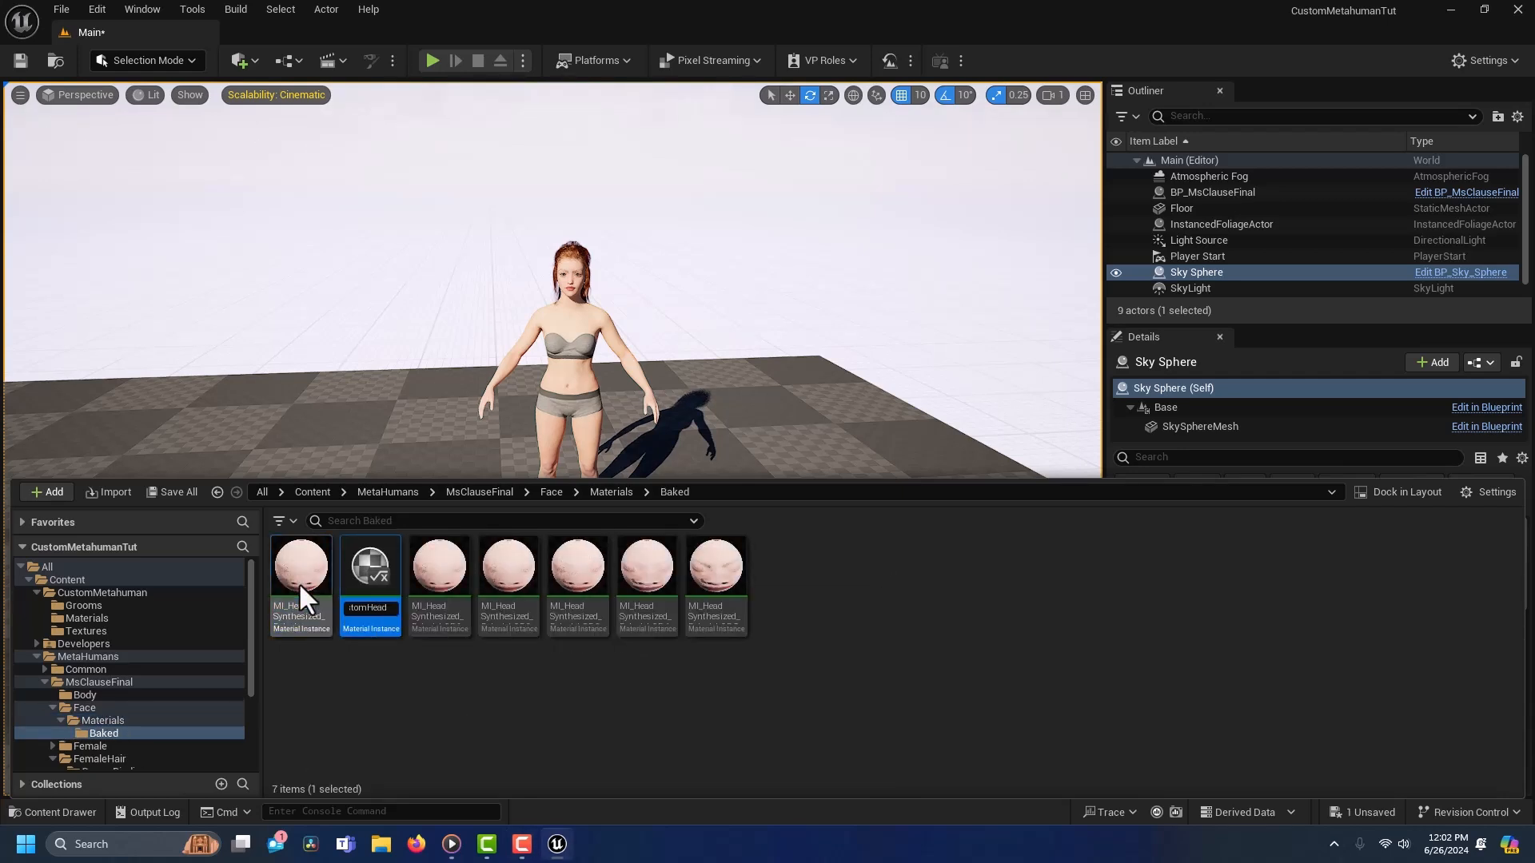
key("Return")
left_click_drag(304, 582, 190, 619)
left_click(217, 651)
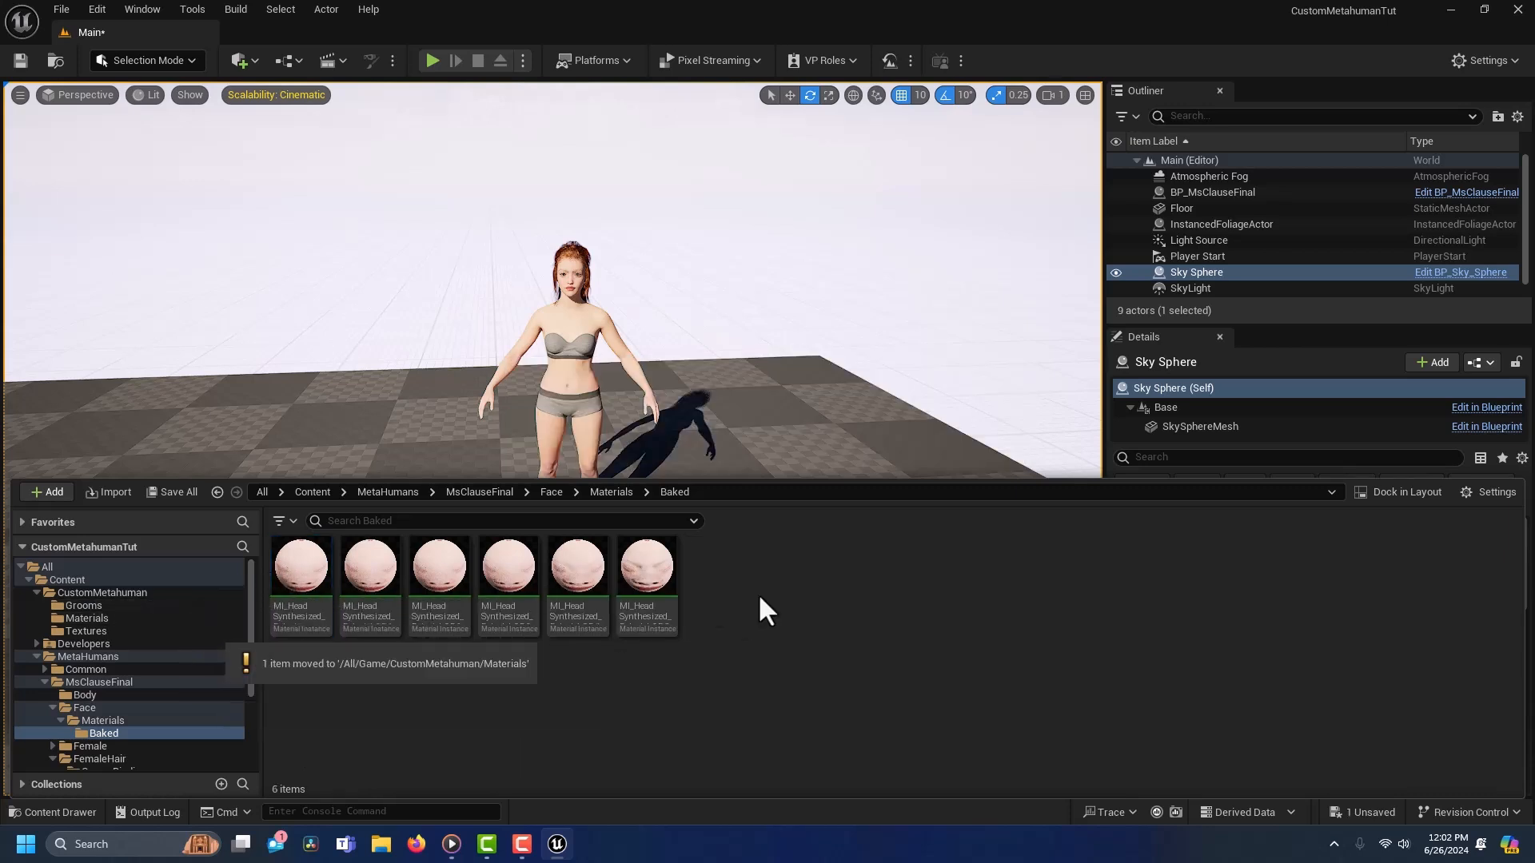
Step: Duplicate the M_BodySynthesized material instance in MsClauseFinal's Materials folder as CustomBody
left_click(487, 492)
double_click(658, 582)
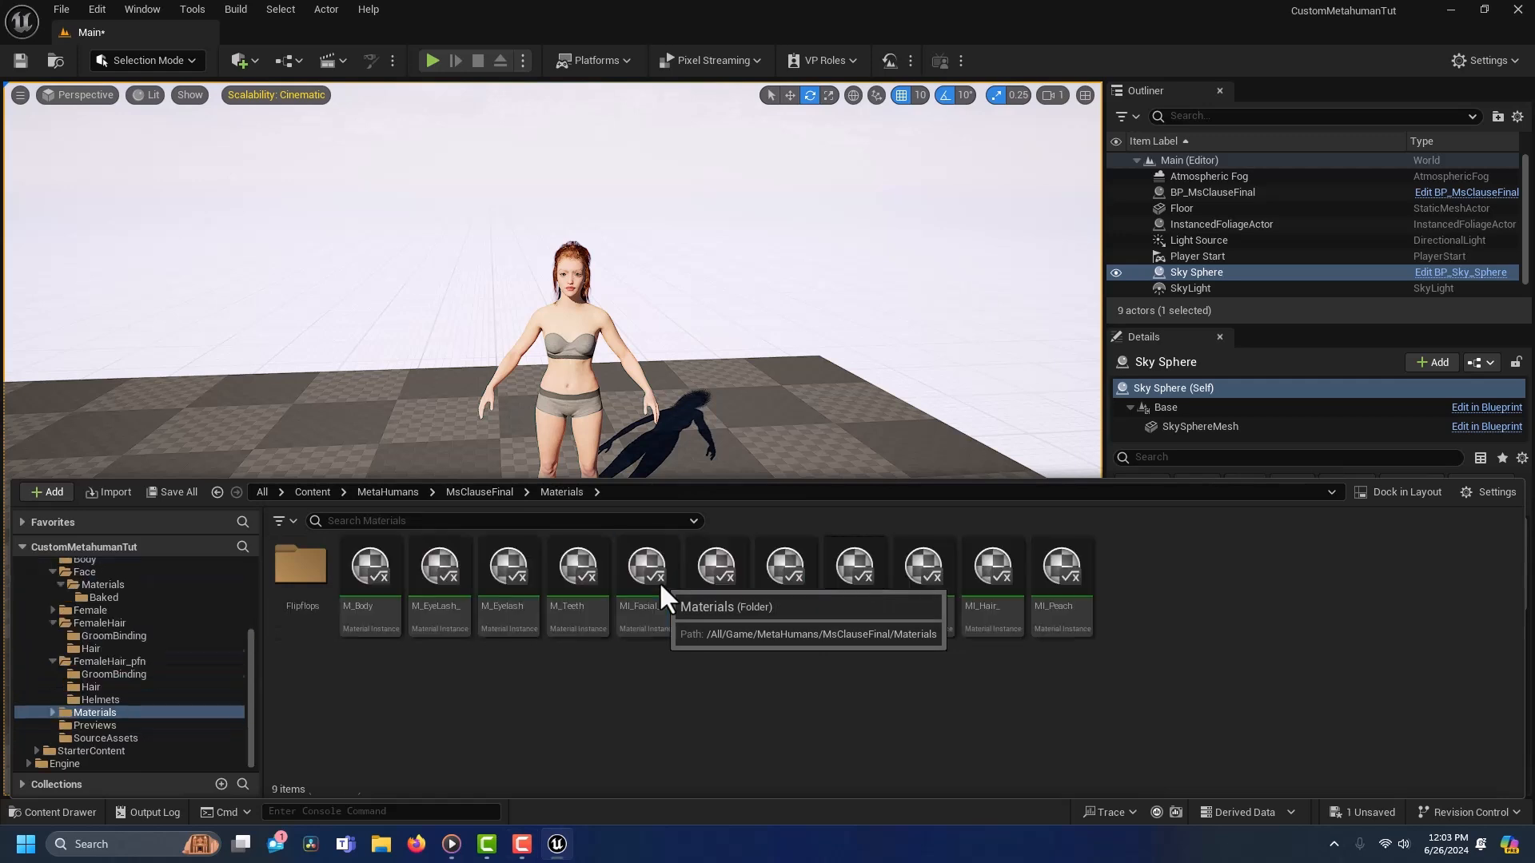
left_click(367, 590)
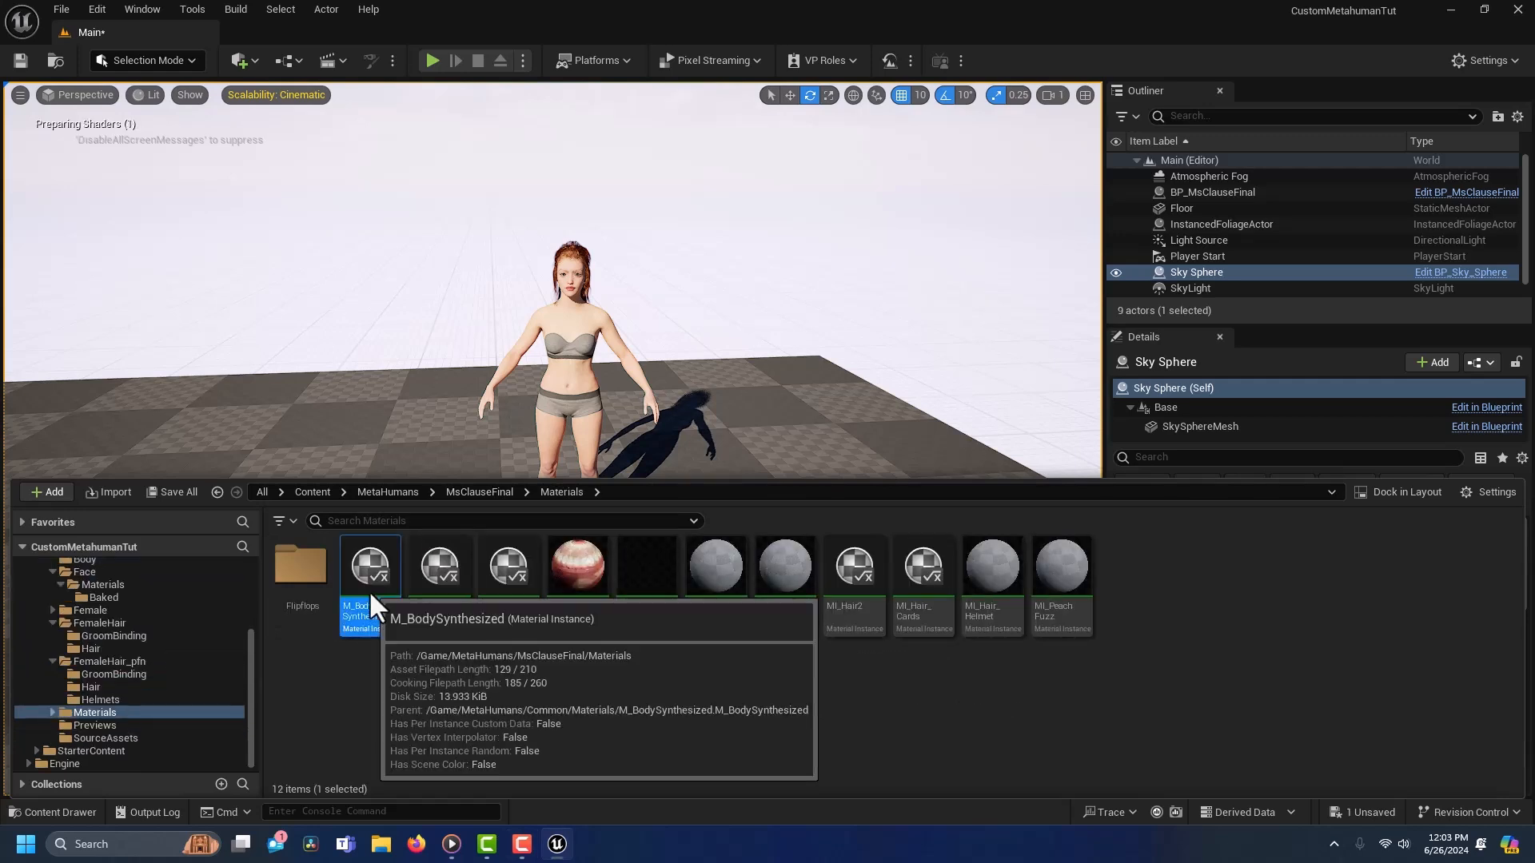
key("ctrl+d")
type("C")
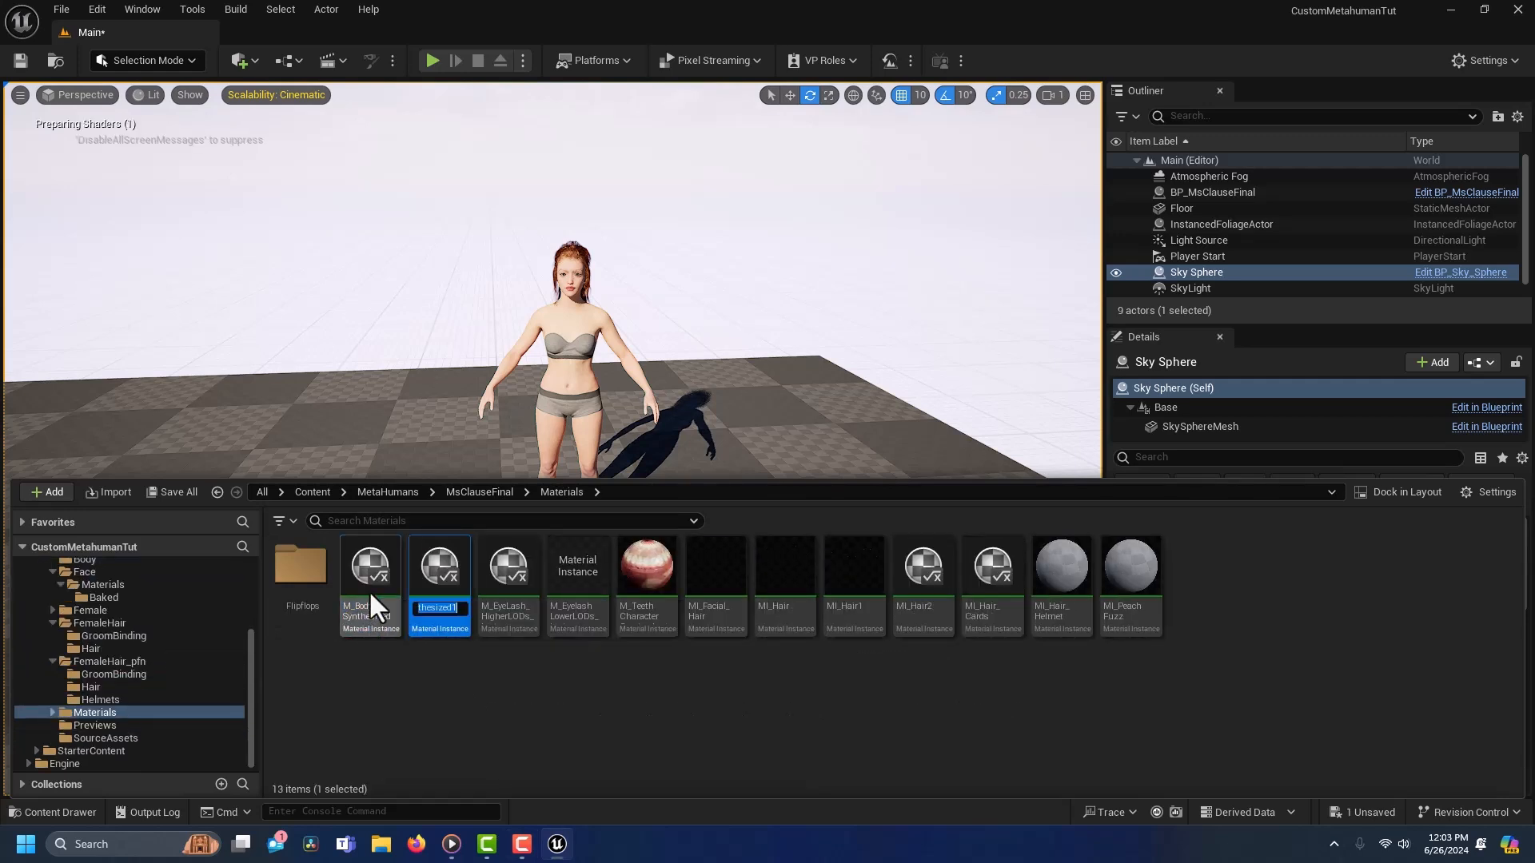
type("ustomBody")
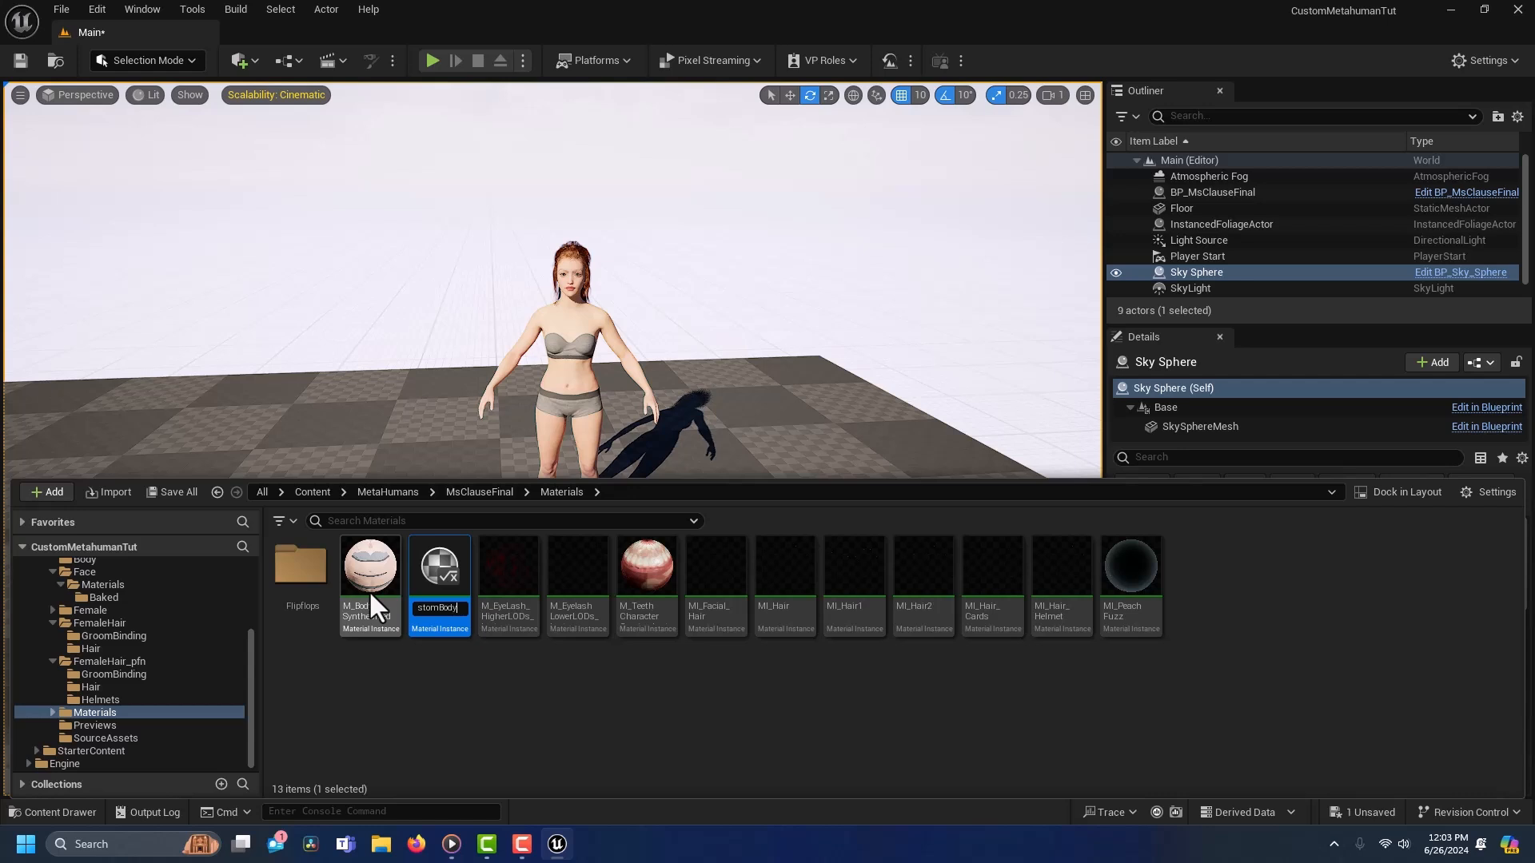
key("Return")
Step: Move the CustomBody material instance into CustomMetahuman's Materials folder
left_click_drag(368, 590, 192, 605)
left_click(369, 707)
scroll(216, 659, "up", 4)
scroll(222, 649, "up", 2)
left_click(226, 645)
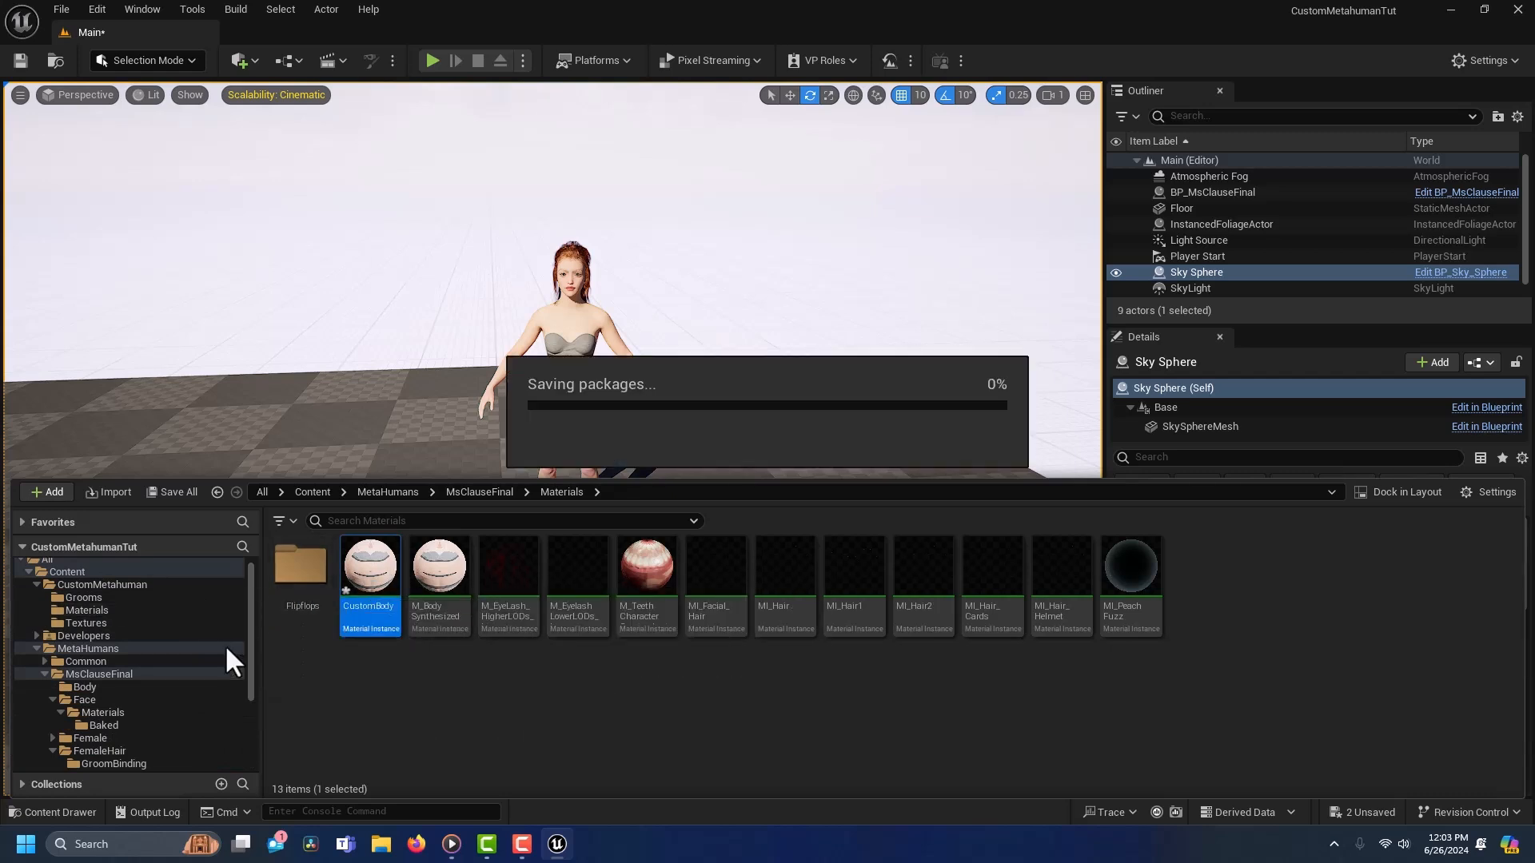
Step: Start importing FClauseHead from dna_calibration's output folder into the CustomMetahuman folder, using the Face_Archetype skeleton
left_click(102, 584)
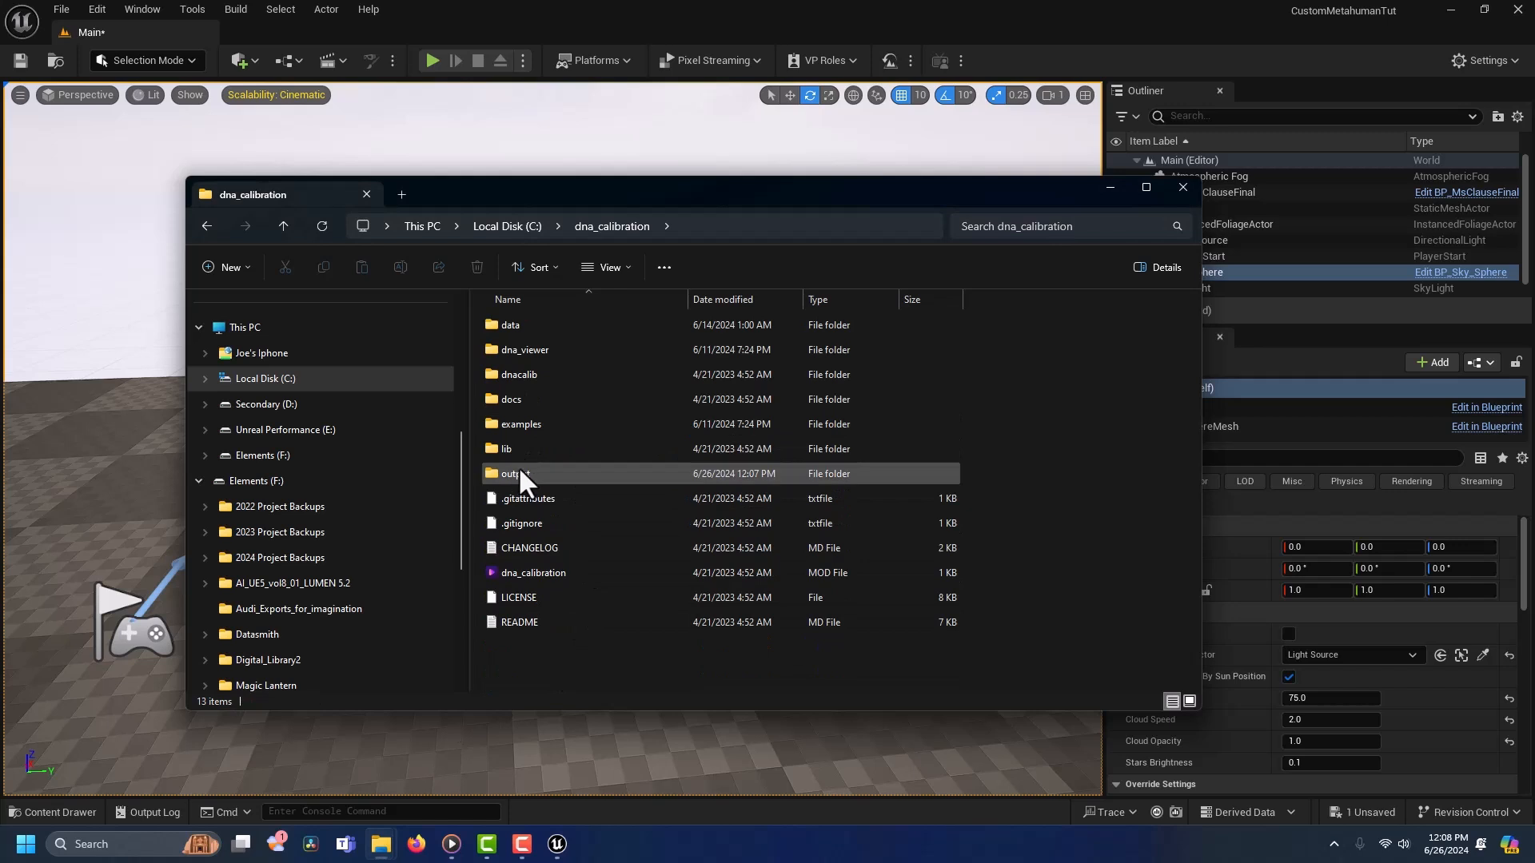
double_click(518, 467)
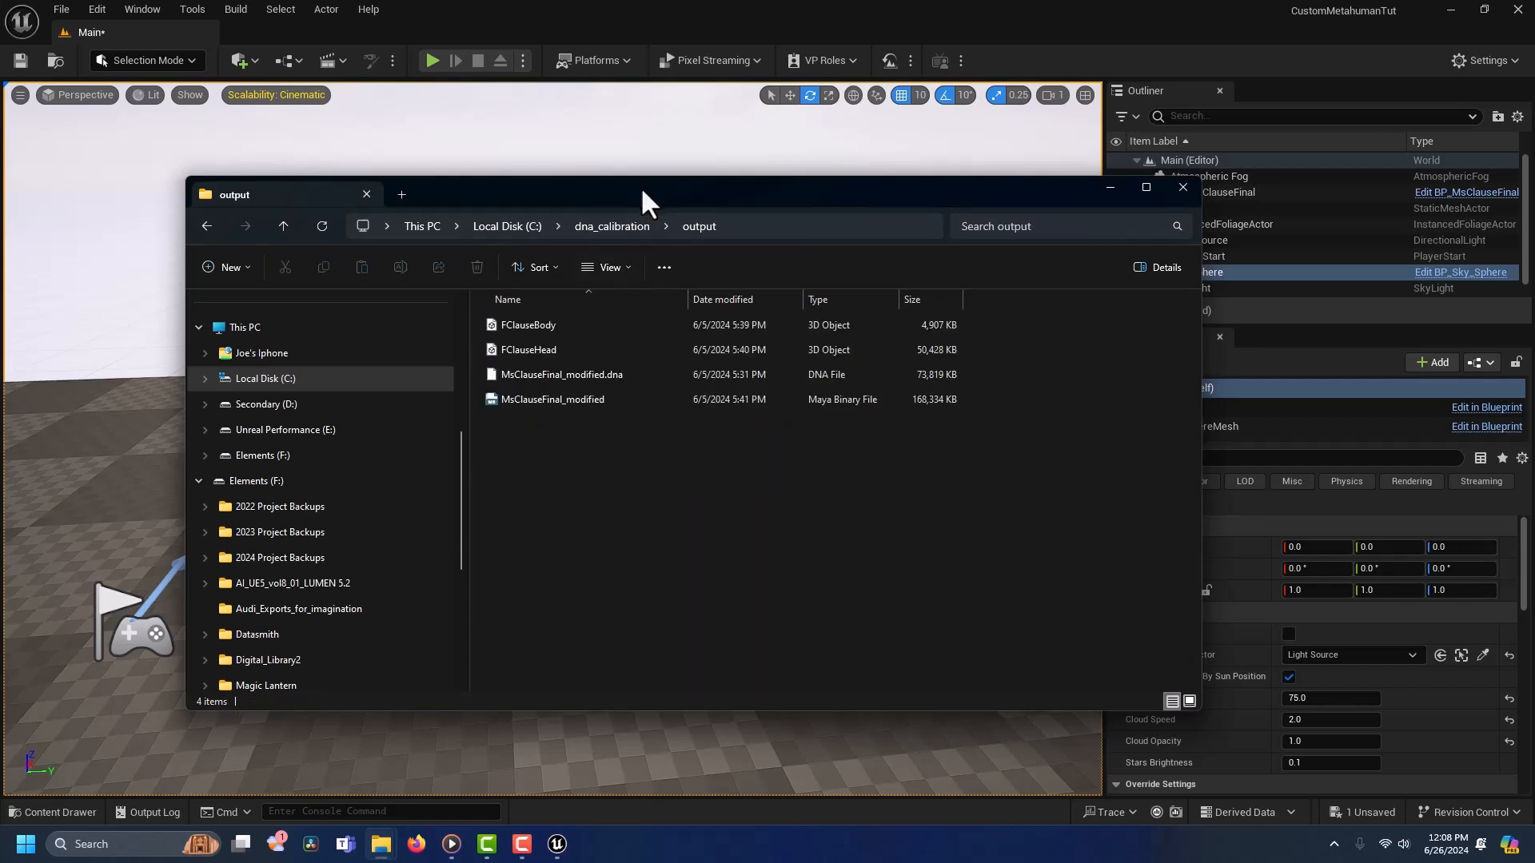
left_click_drag(640, 185, 1168, 206)
left_click_drag(1064, 373, 578, 657)
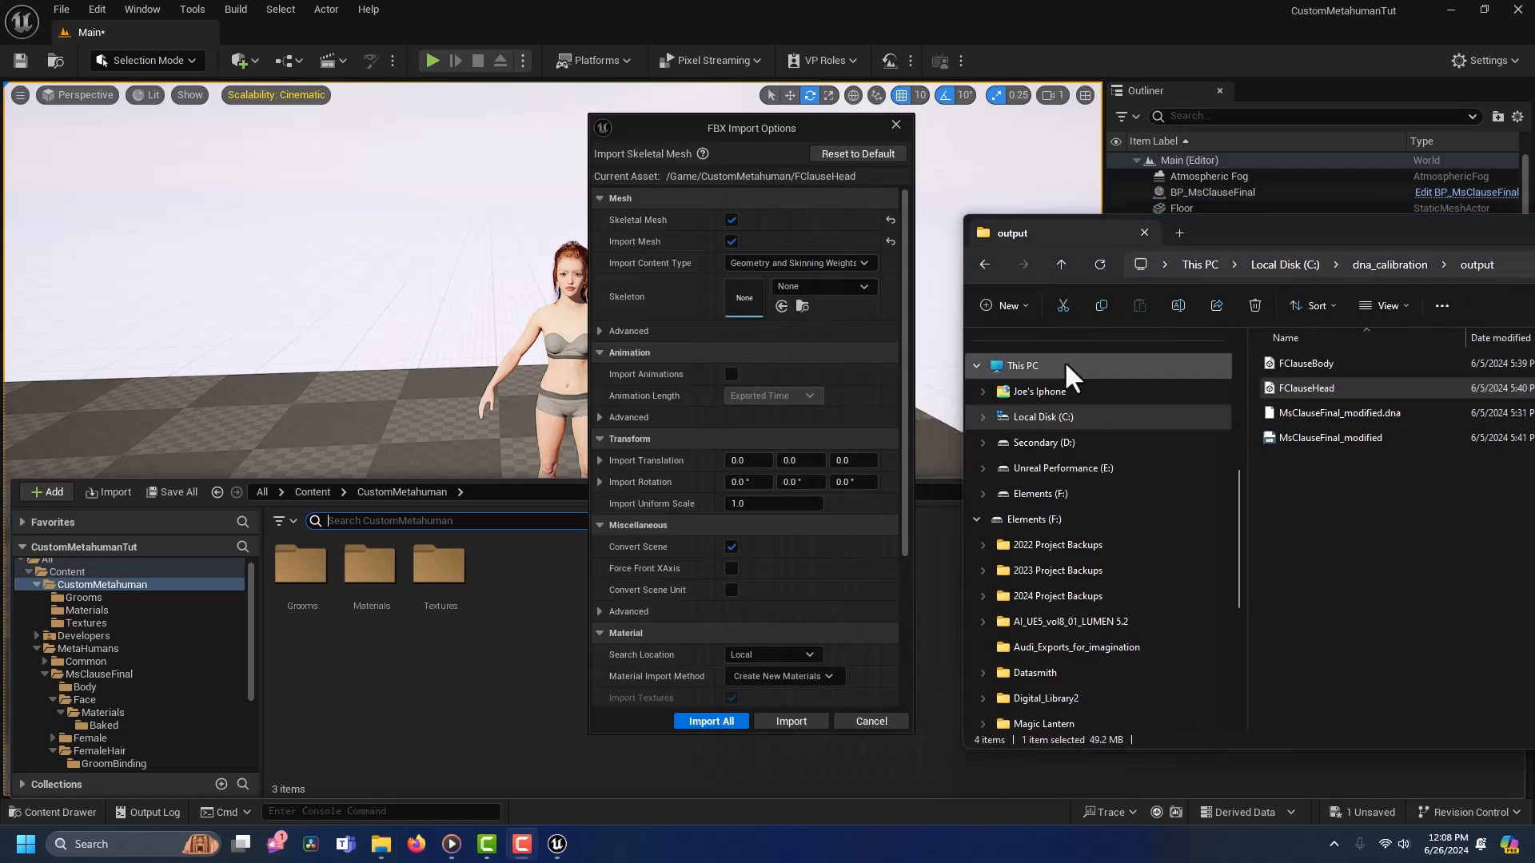
left_click(860, 287)
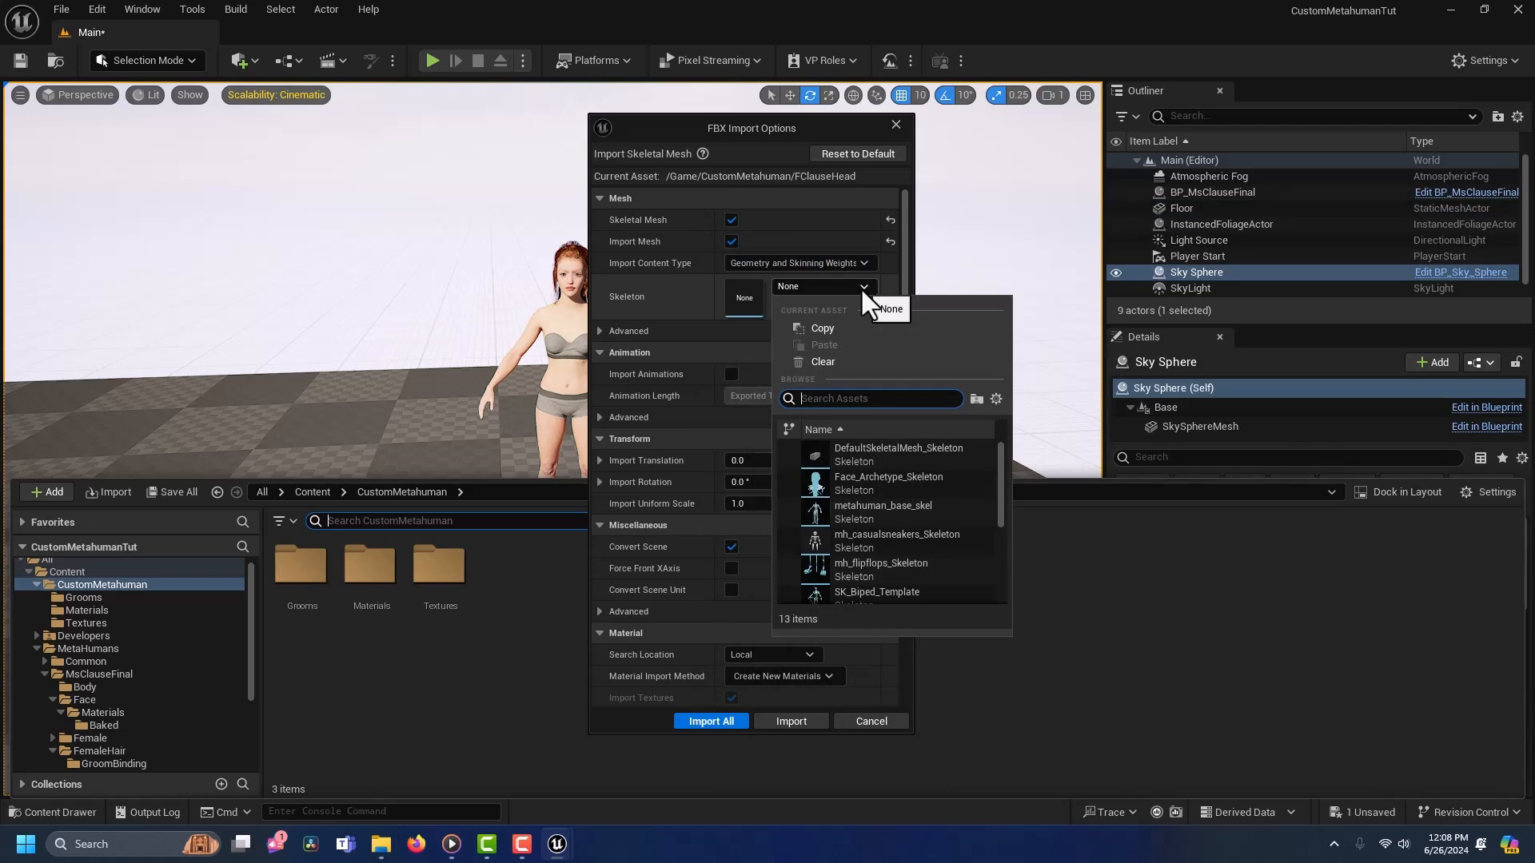
left_click(855, 479)
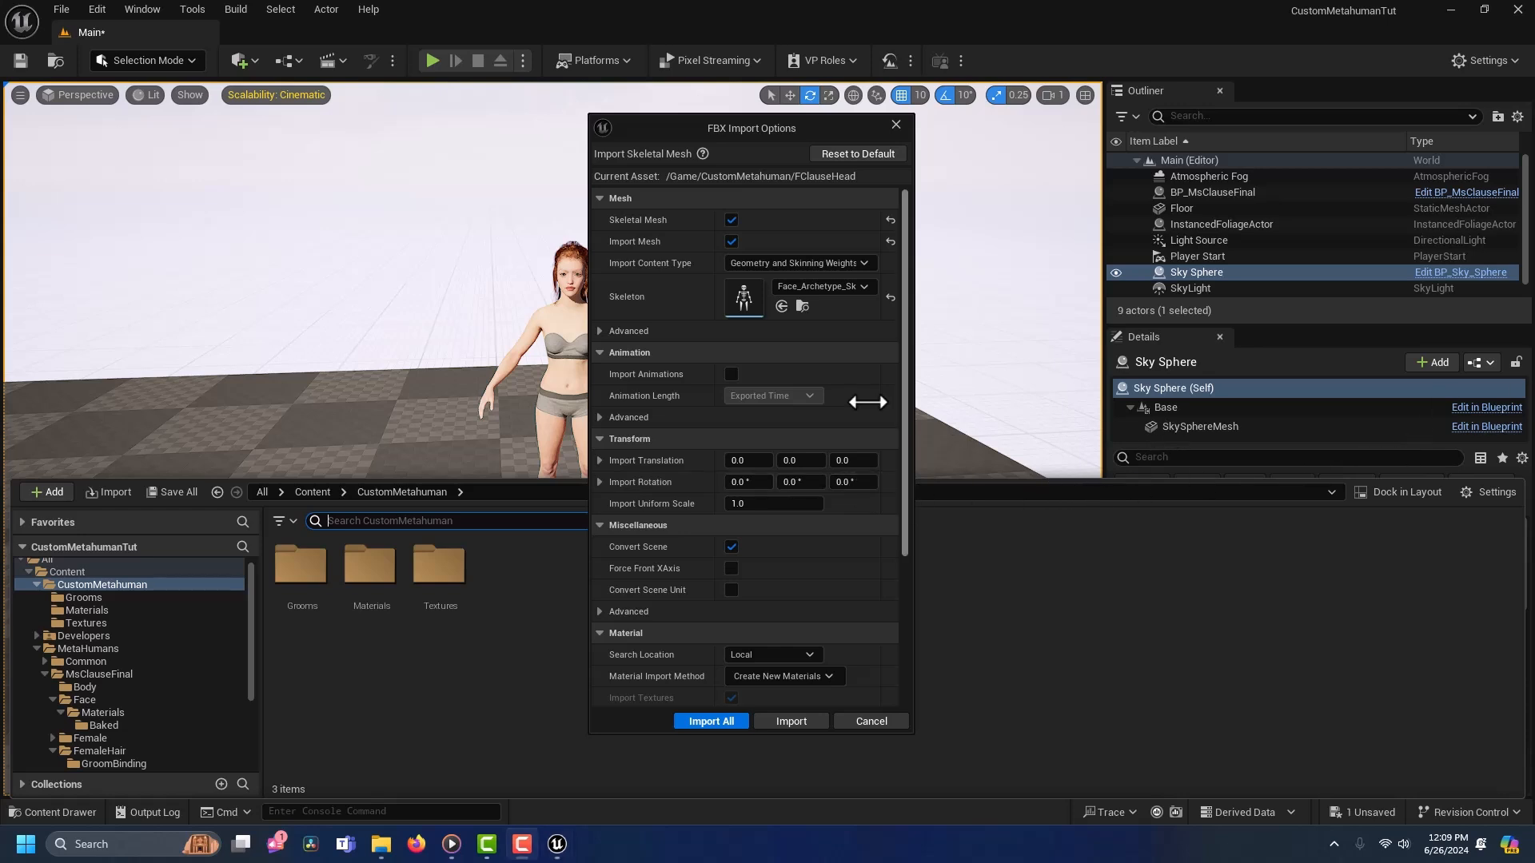
Step: Enable Import Morph Targets and set the normal import method to Import Normals and the generation method to Built In
left_click(598, 330)
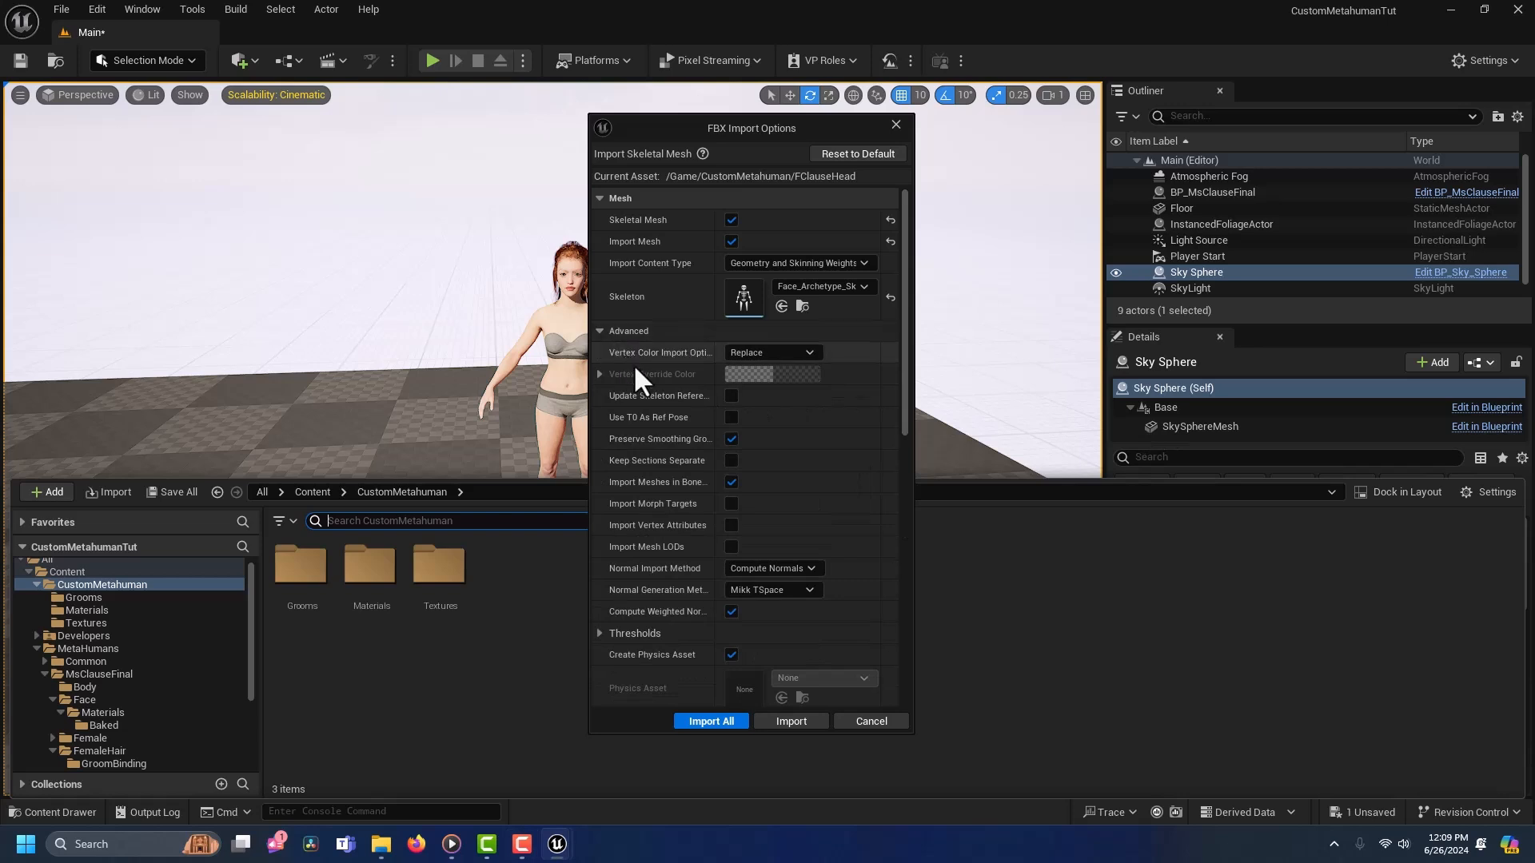
left_click(731, 502)
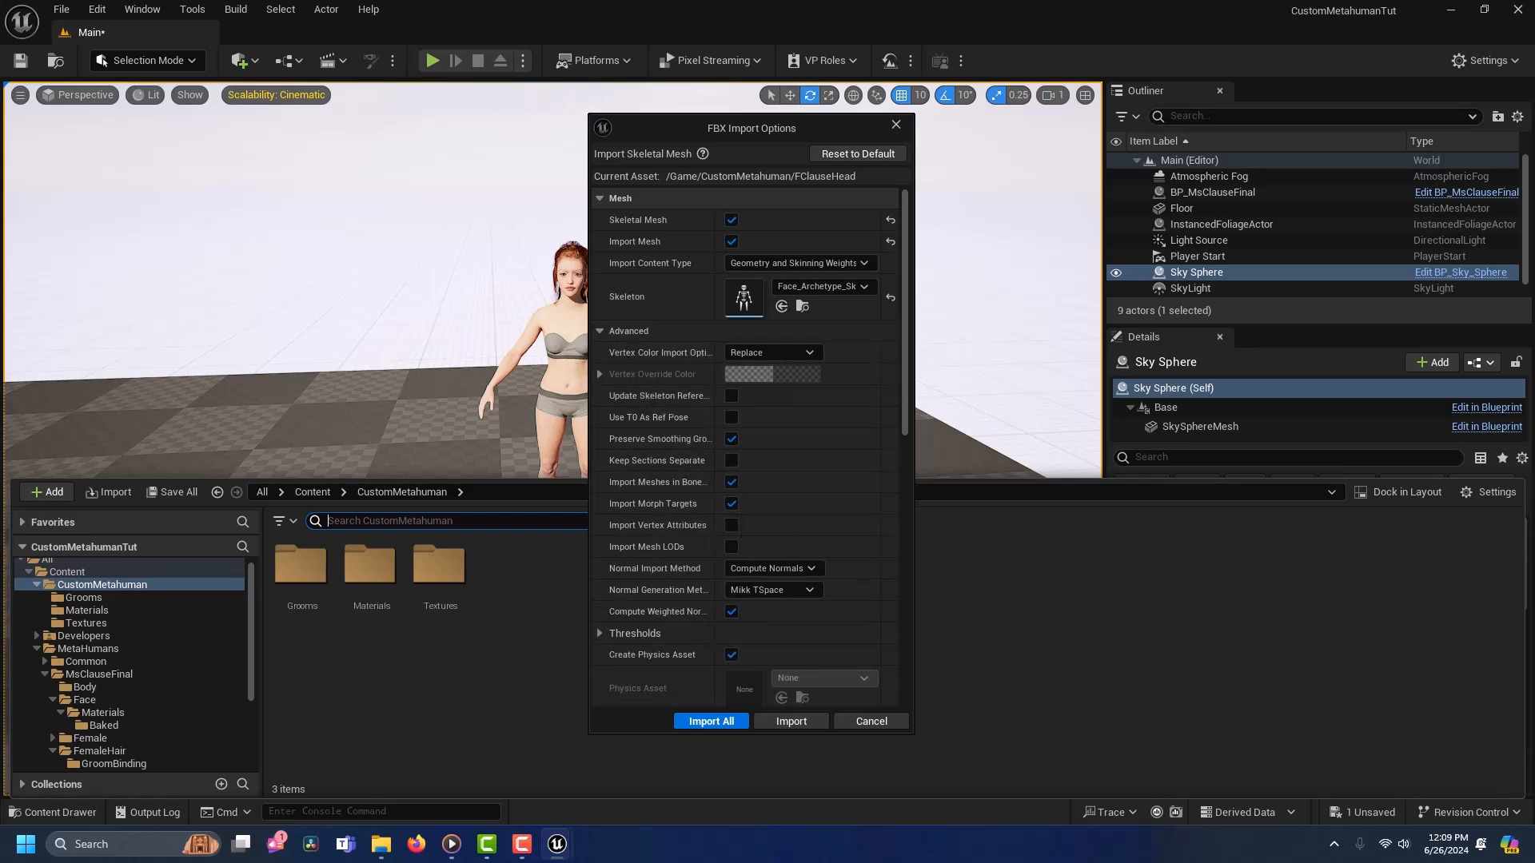
left_click(773, 568)
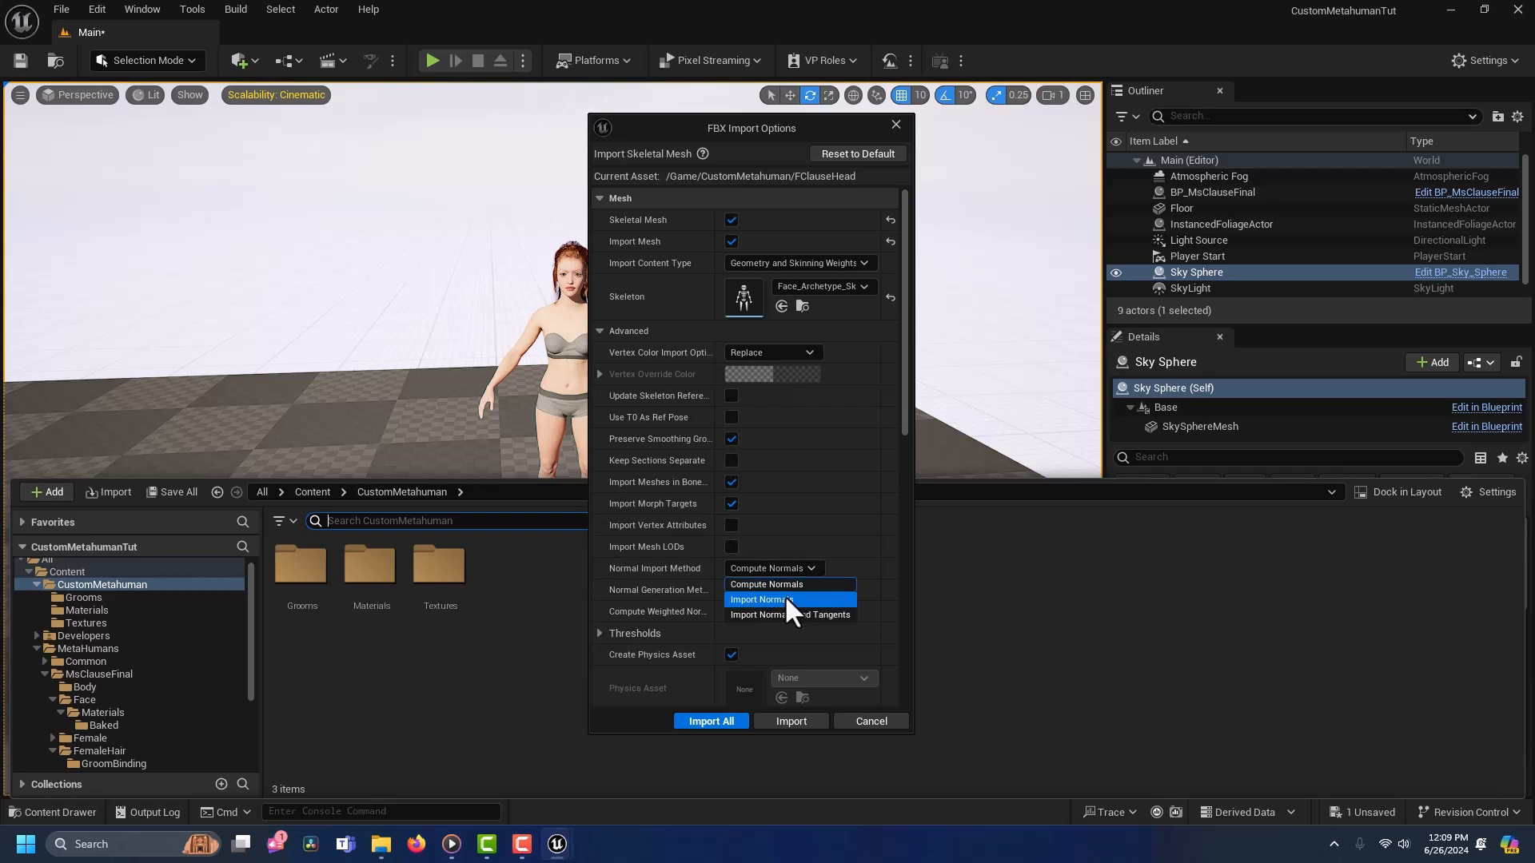
left_click(784, 595)
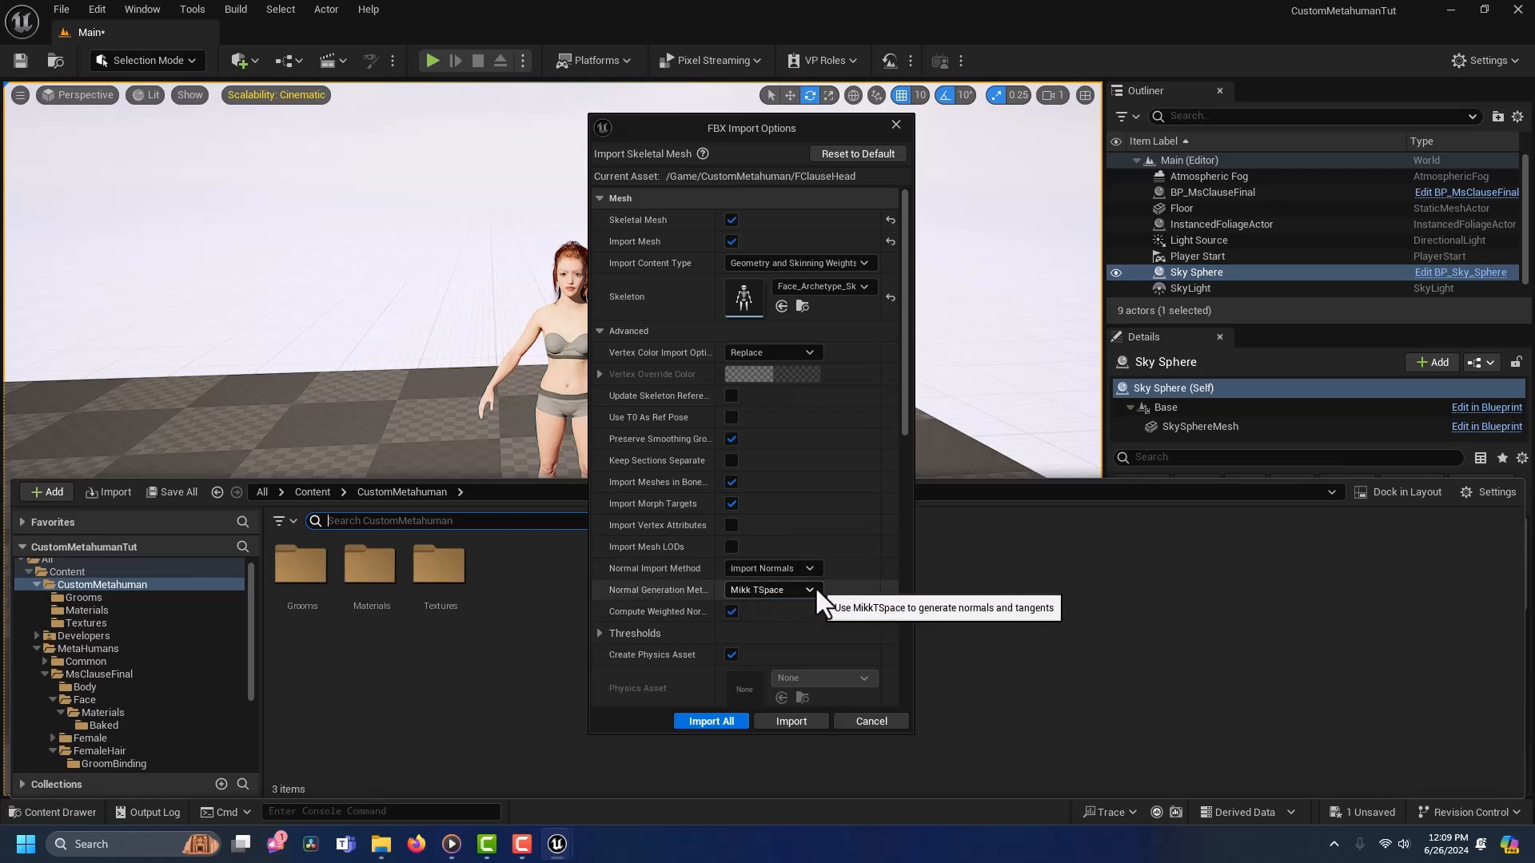
left_click(812, 590)
left_click(783, 606)
Step: Disable Create Physics Asset and assign Face_Archetype_Physics as the head's physics asset
left_click(732, 655)
scroll(732, 624, "down", 1)
left_click(829, 628)
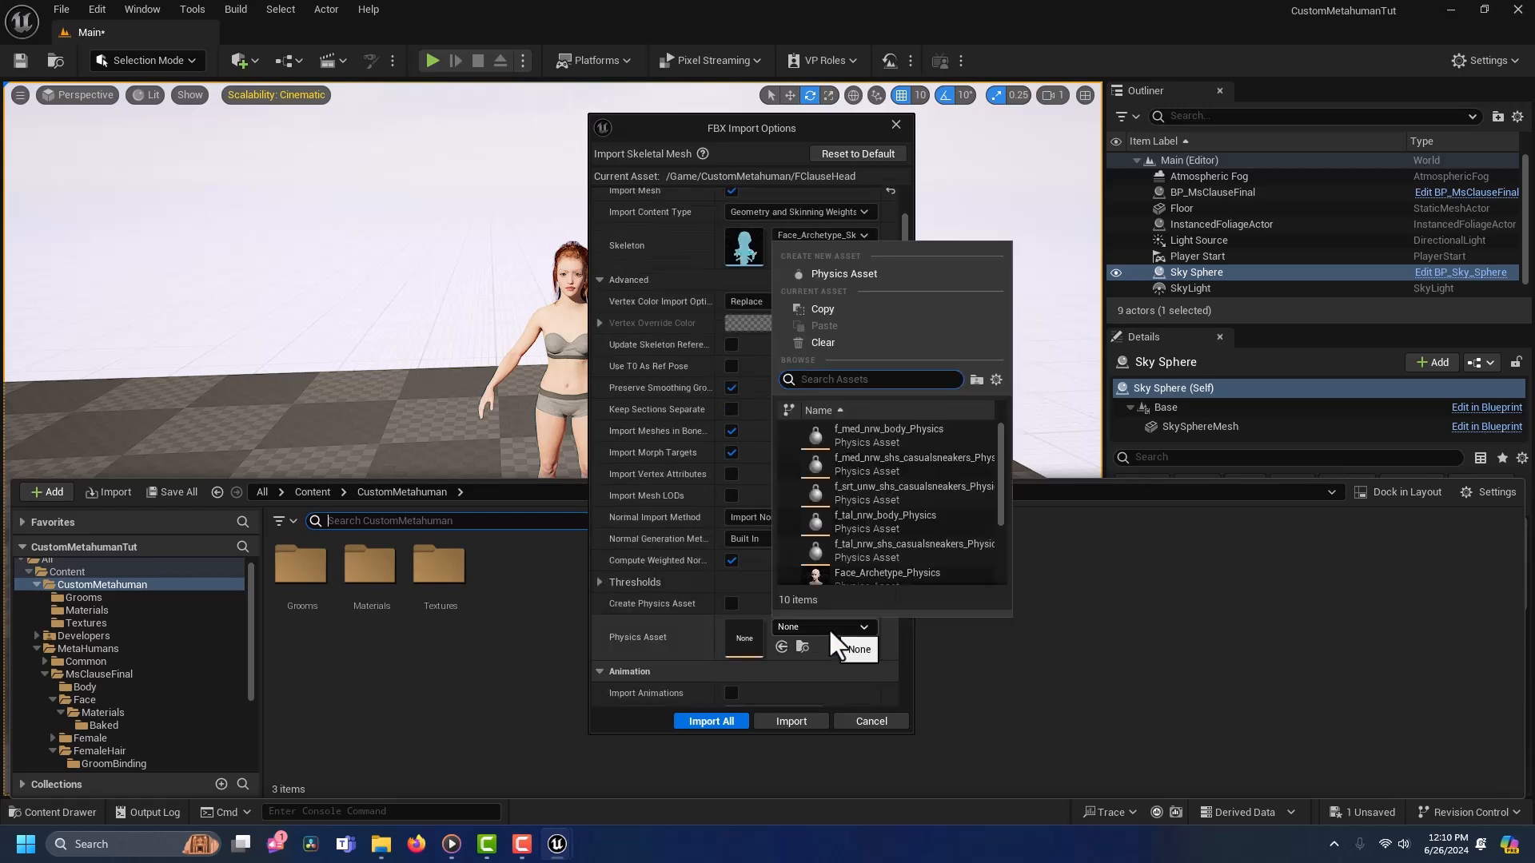
left_click(870, 571)
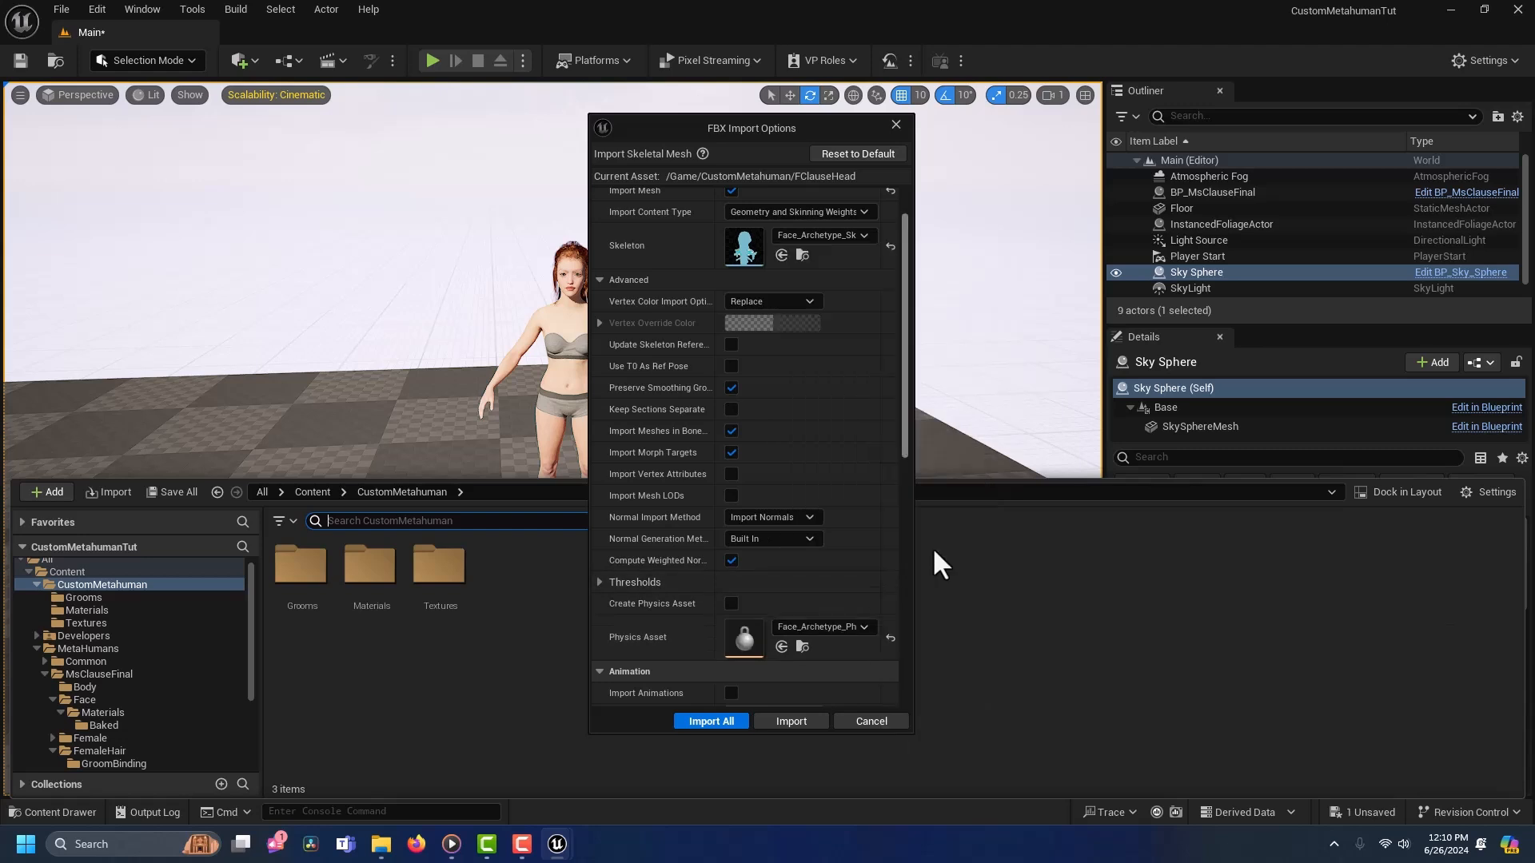
Step: Set the material import method to Do Not Create Material, disable Import Textures, and import the head mesh
scroll(824, 520, "down", 6)
left_click(823, 510)
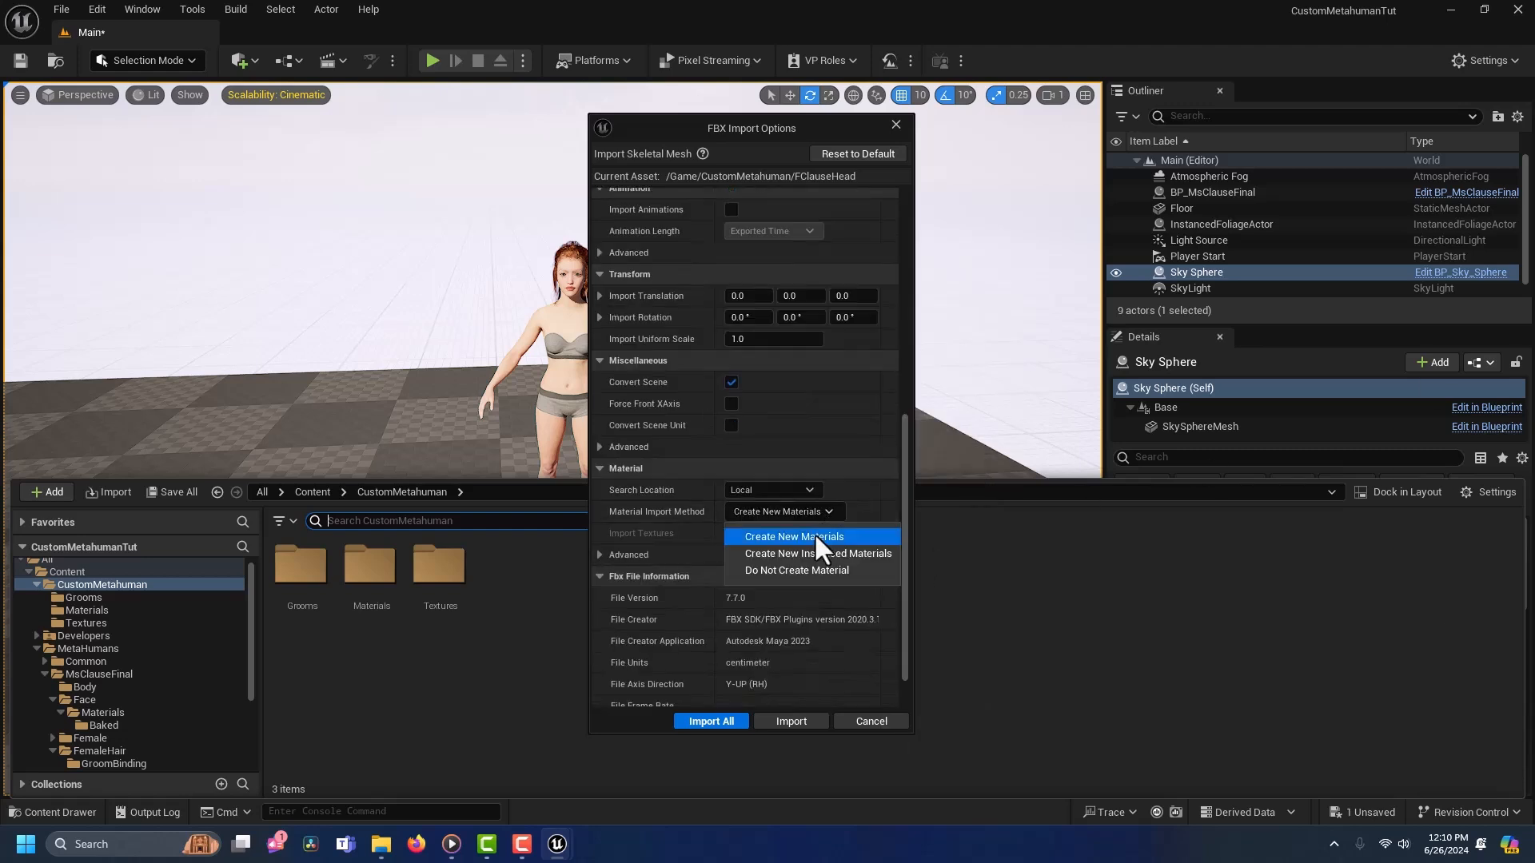
left_click(804, 569)
left_click(732, 534)
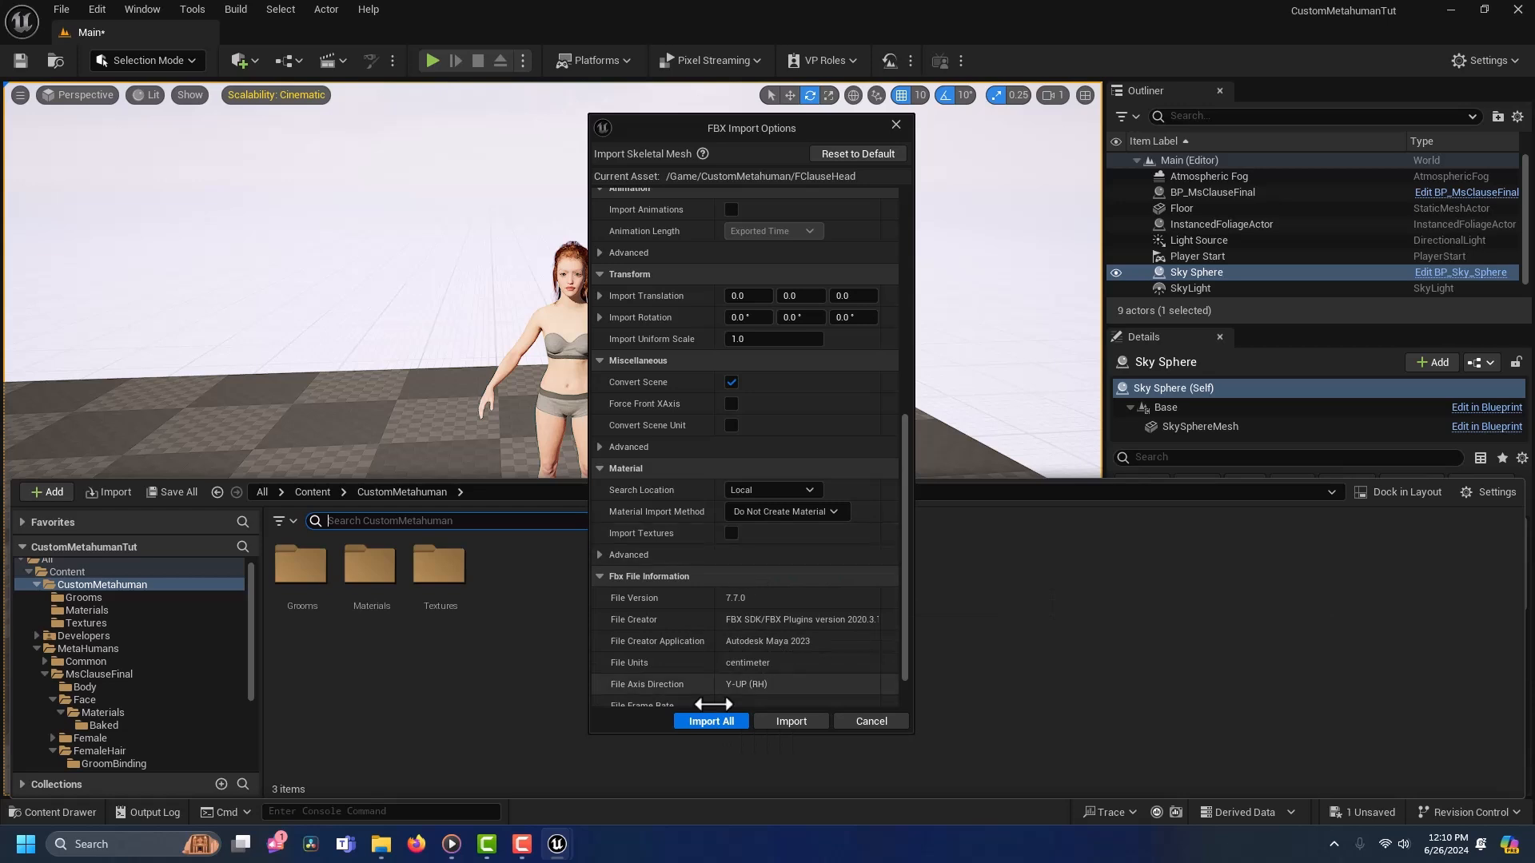
left_click(711, 718)
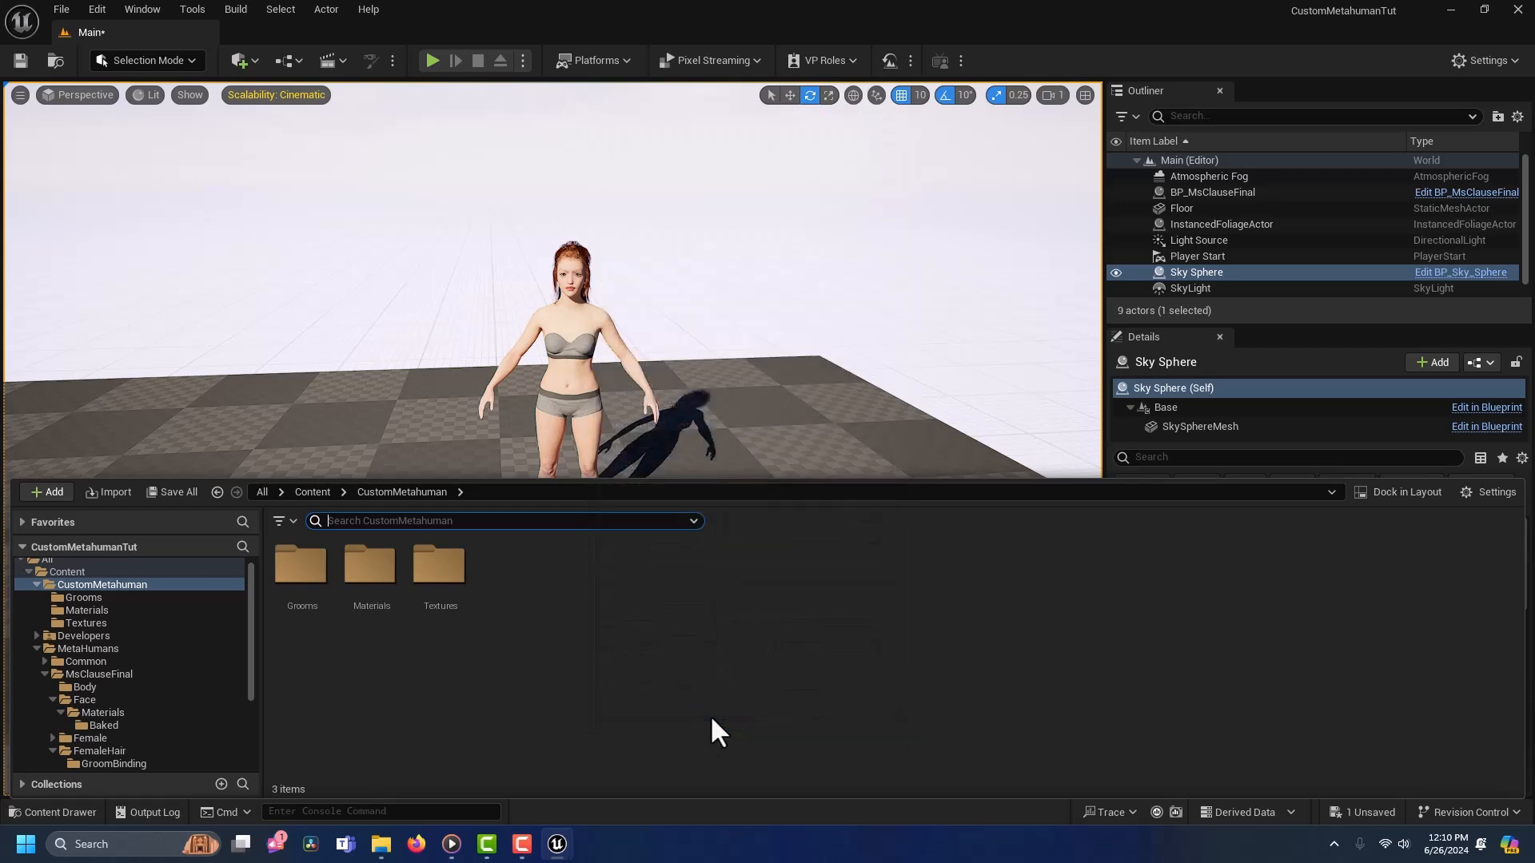
Step: Open the FClauseHead mesh, highlight LOD 0's Section 0, and set its Recompute Tangents option to All
double_click(540, 476)
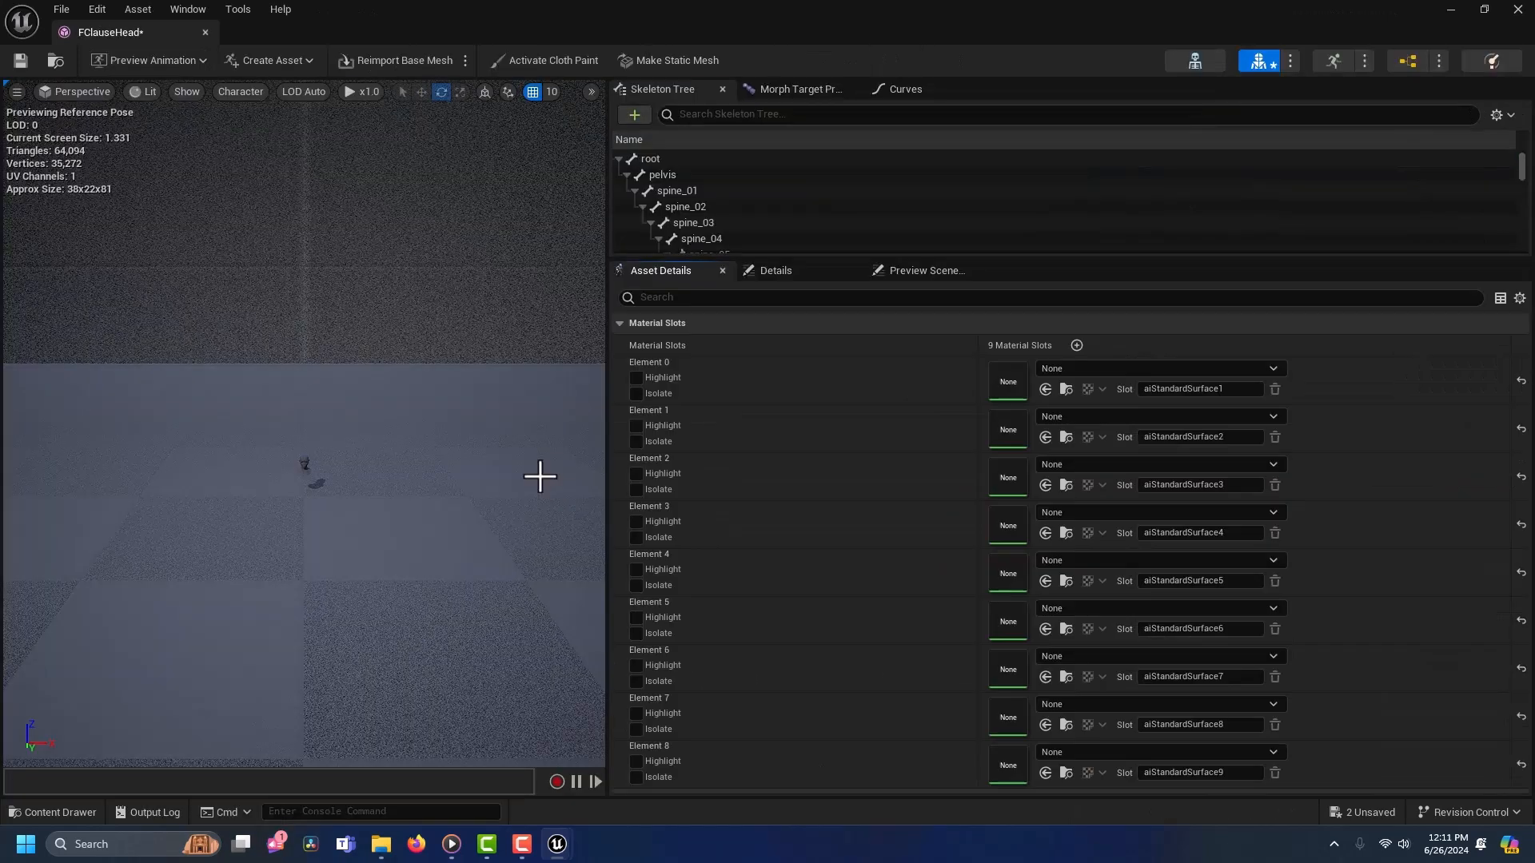
scroll(619, 678, "down", 5)
scroll(792, 596, "down", 3)
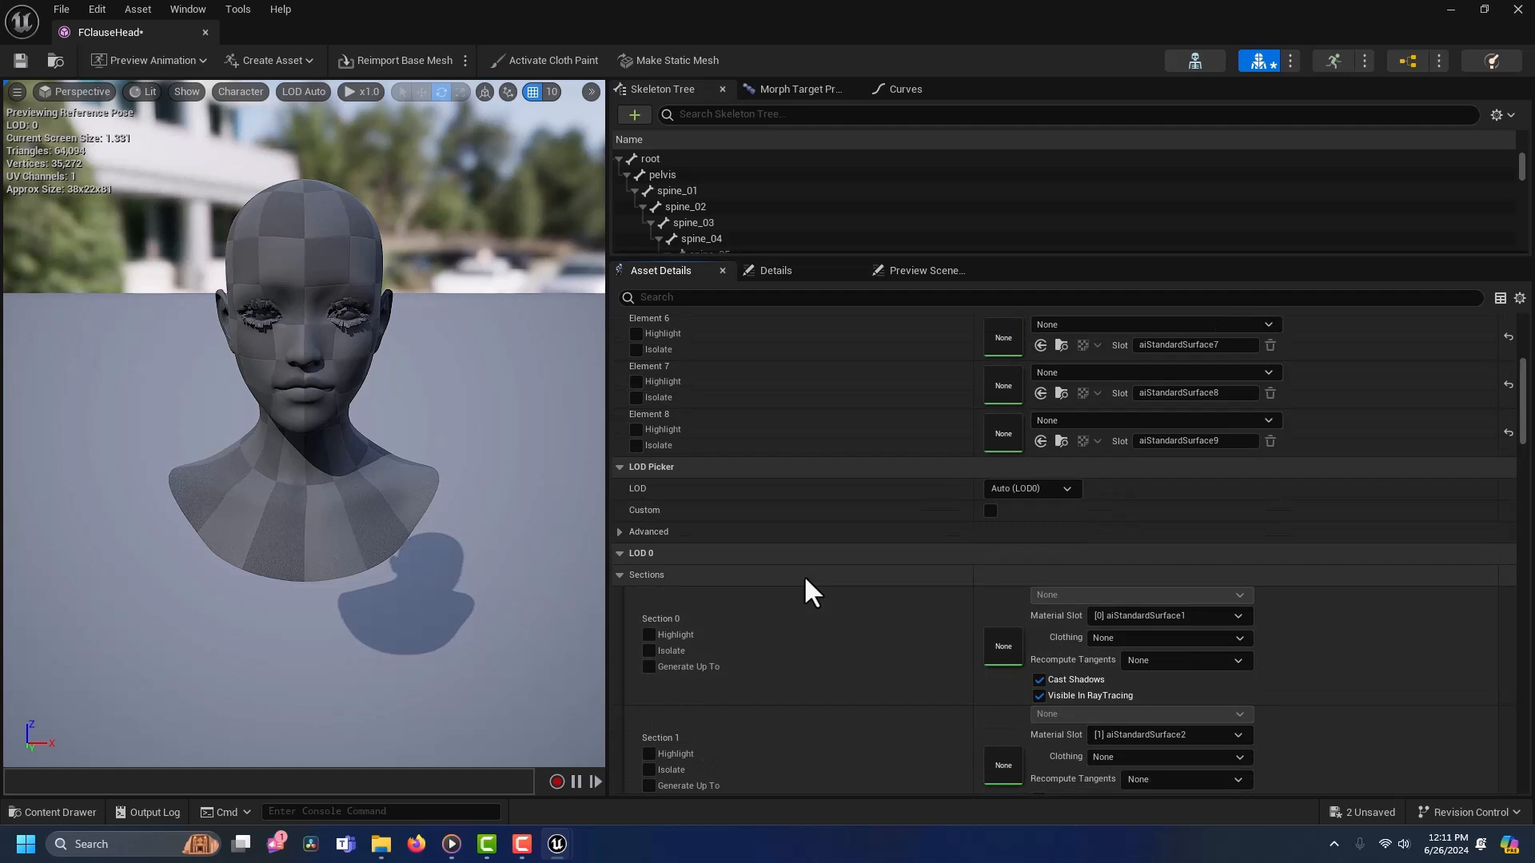
left_click(648, 636)
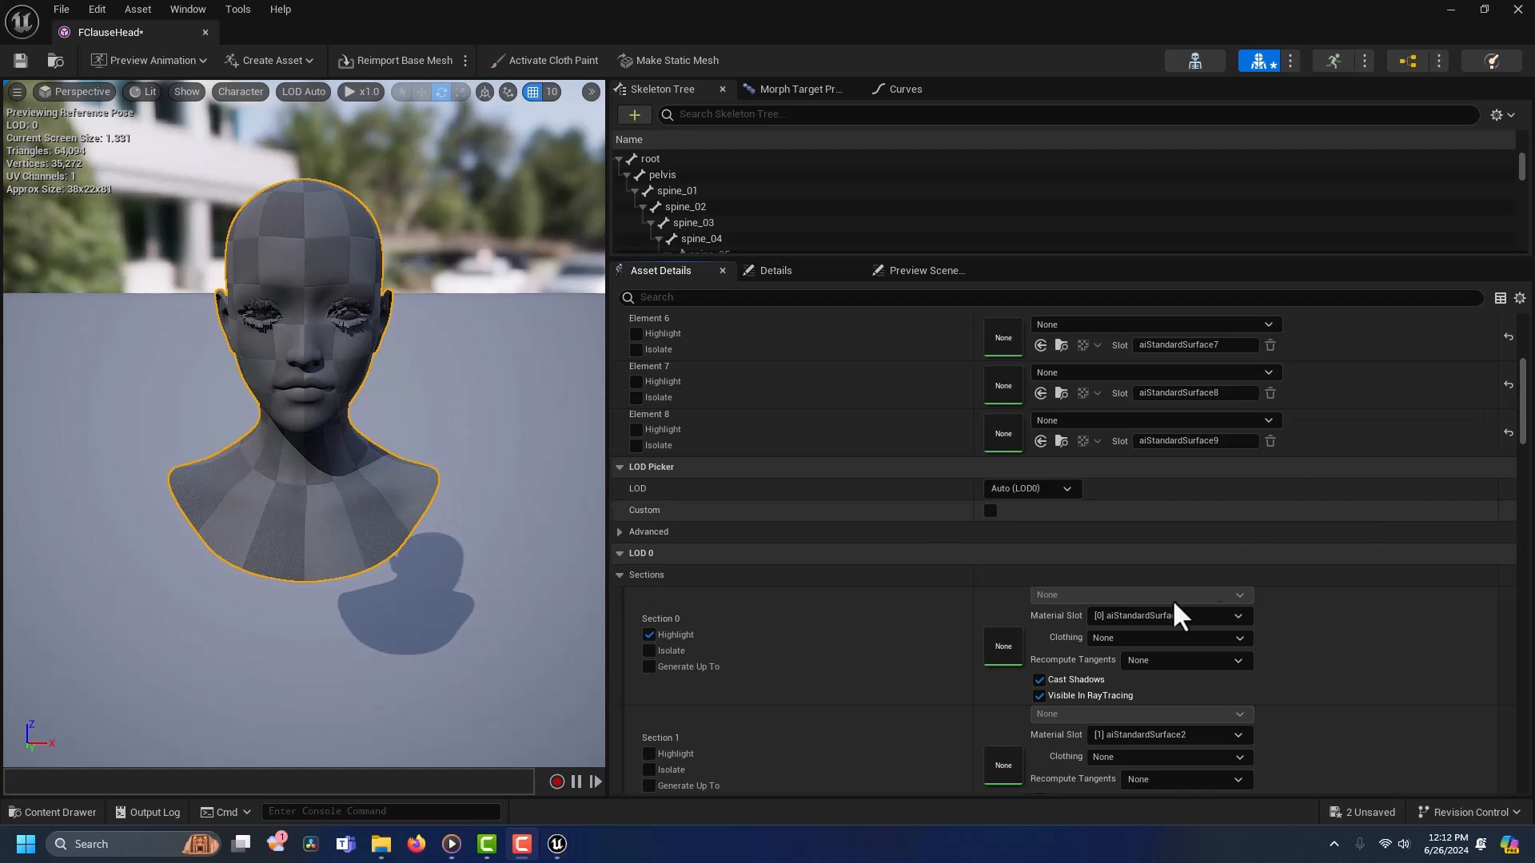
left_click(1171, 660)
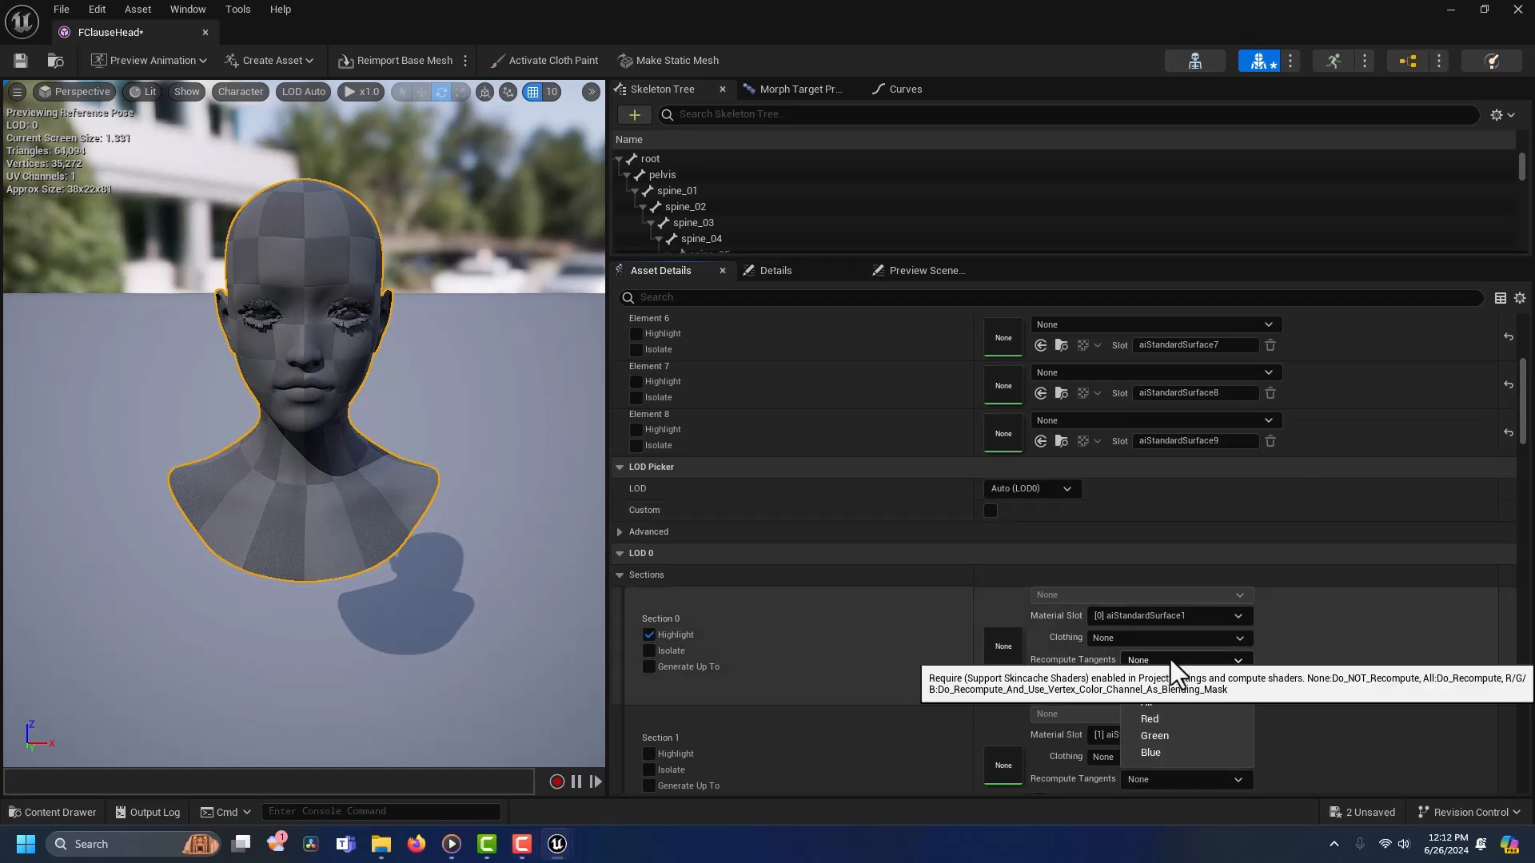
left_click(1157, 697)
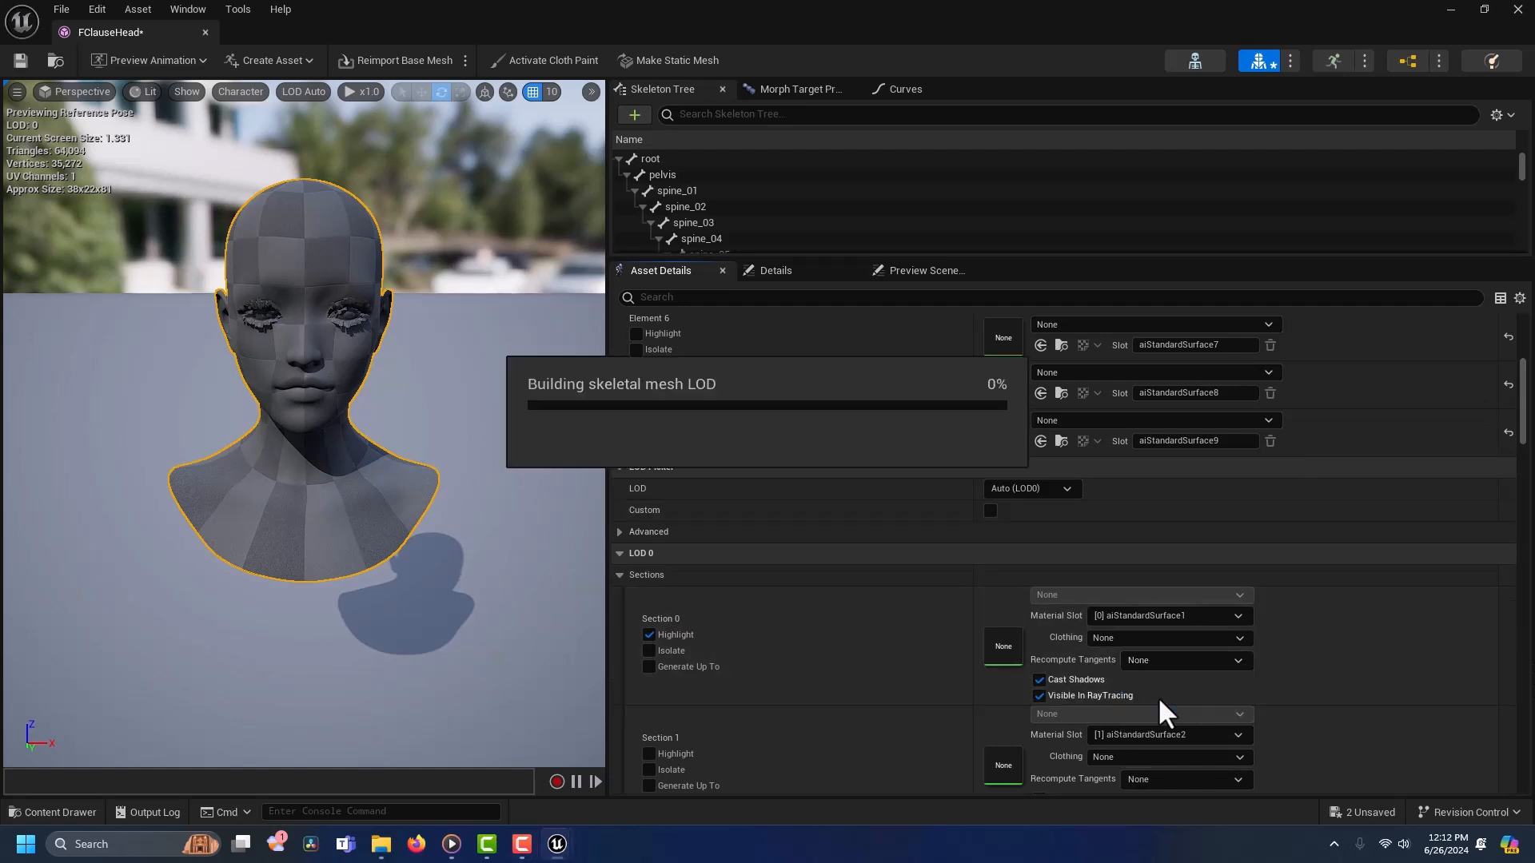
Step: Set the head mesh's LOD 0 Skin Cache Usage to Enabled
scroll(675, 651, "down", 10)
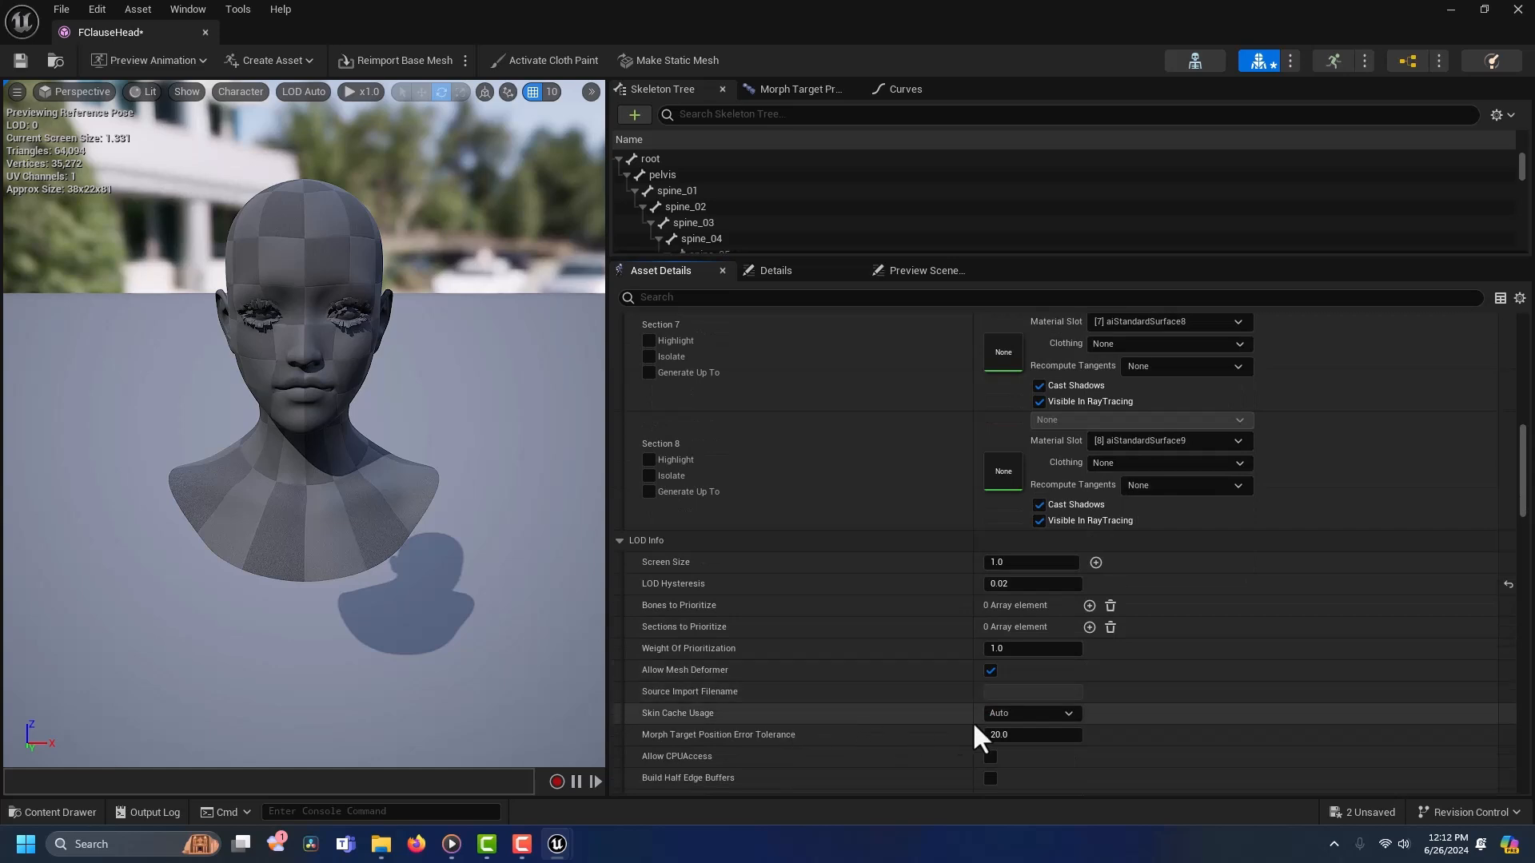
left_click(1030, 714)
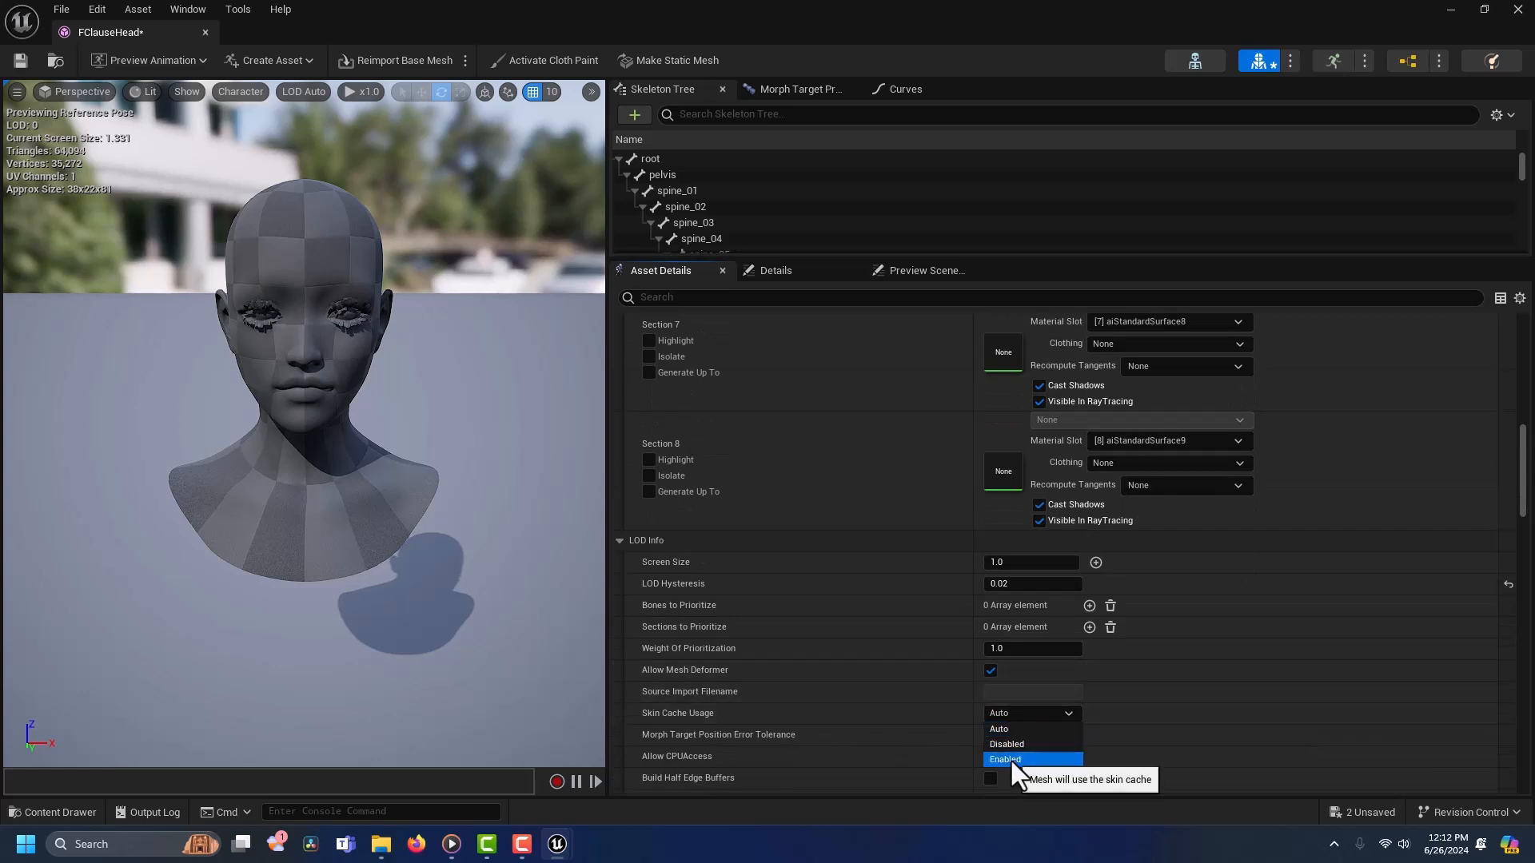
left_click(1010, 758)
Step: Enable Use Full Precision UVs and UE4 Compatible UVs in LOD 0's build settings and apply the changes
scroll(659, 468, "down", 6)
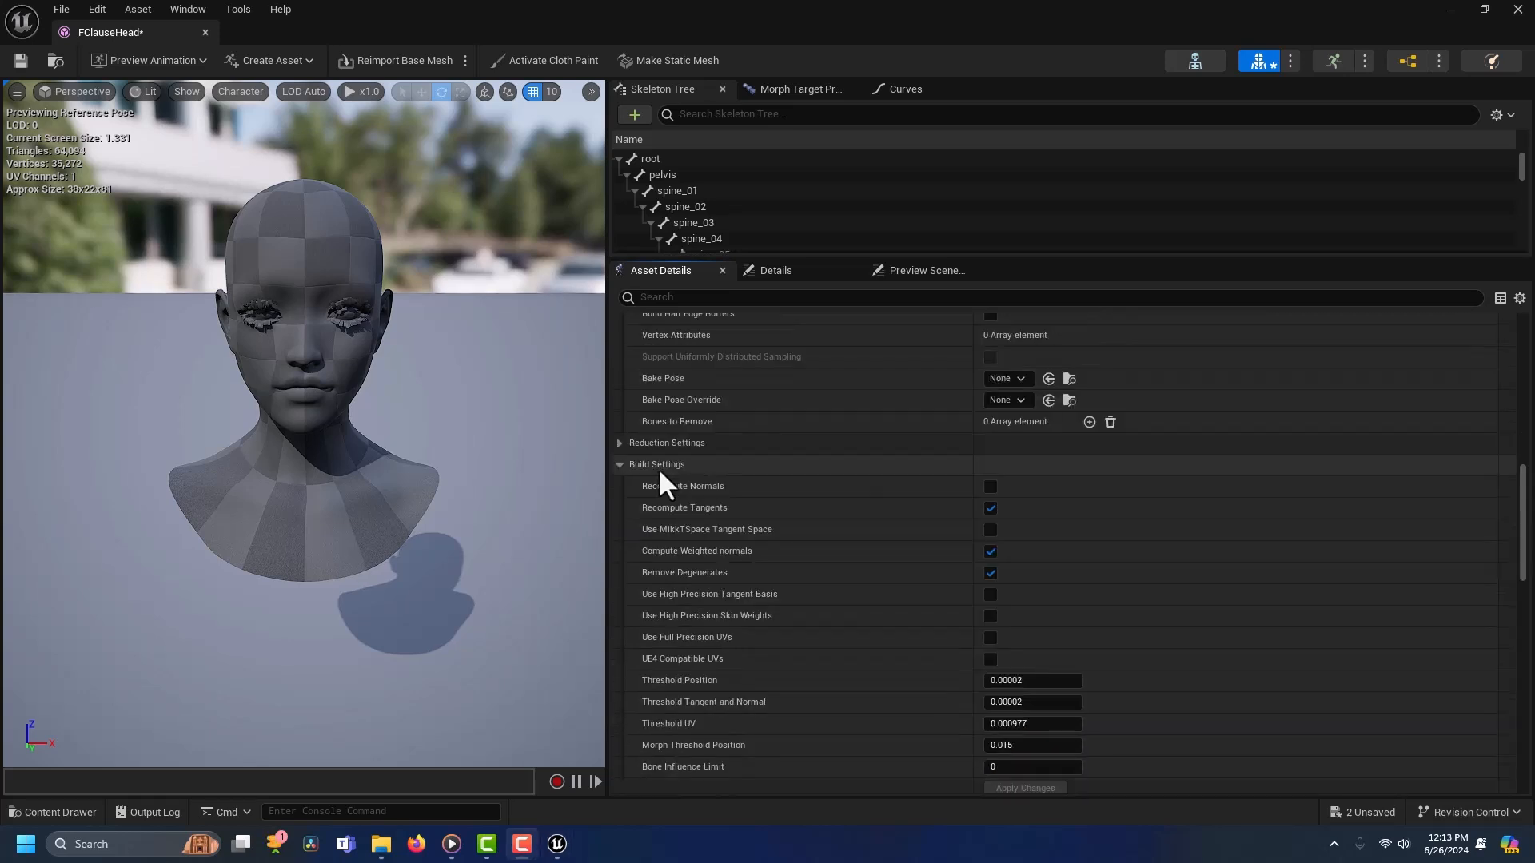
scroll(793, 532, "down", 2)
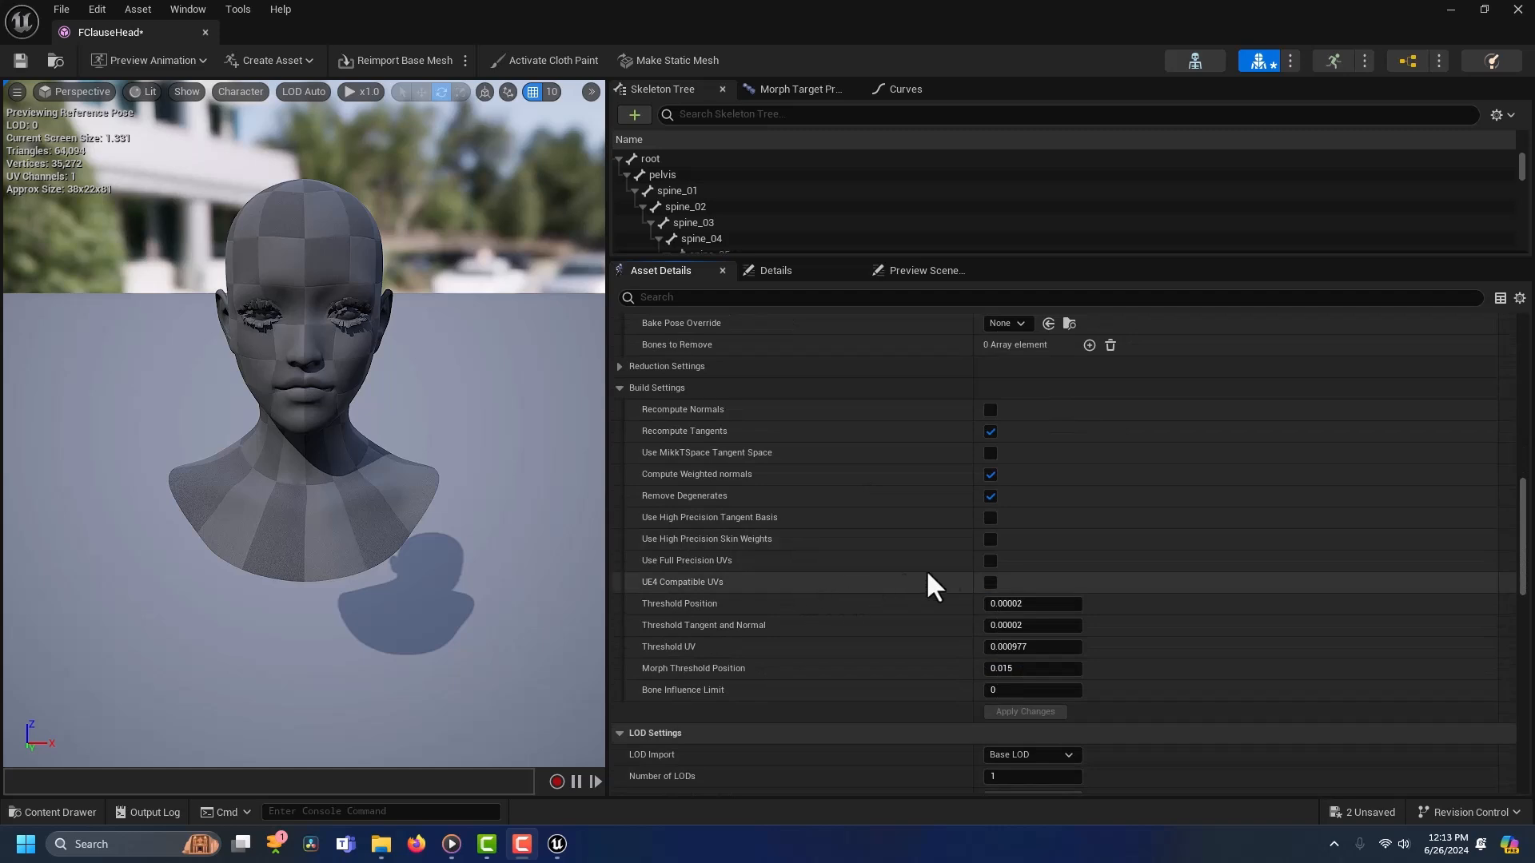
left_click(991, 561)
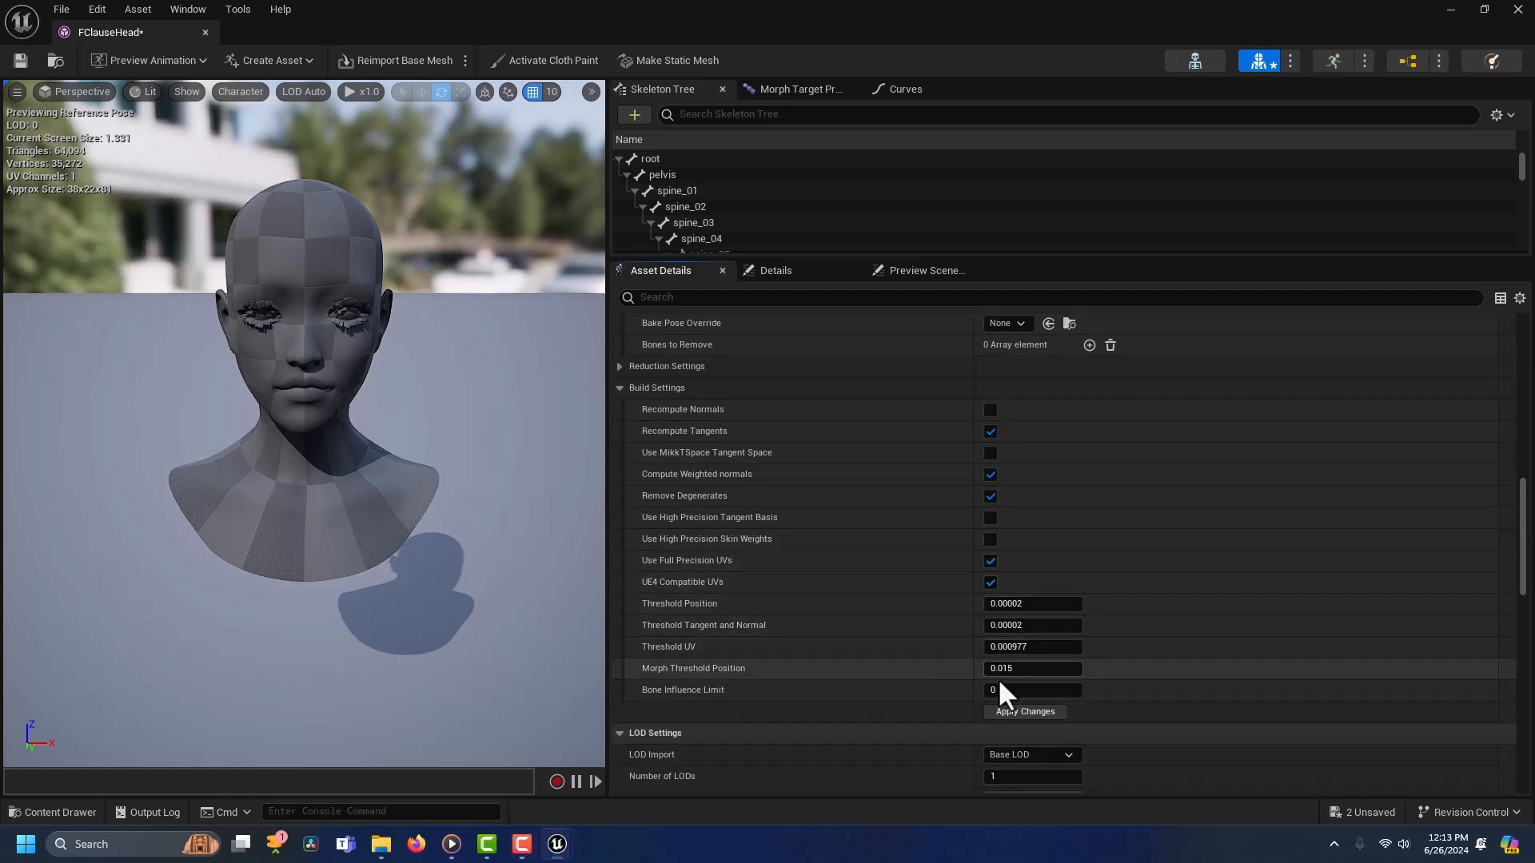
left_click(1034, 713)
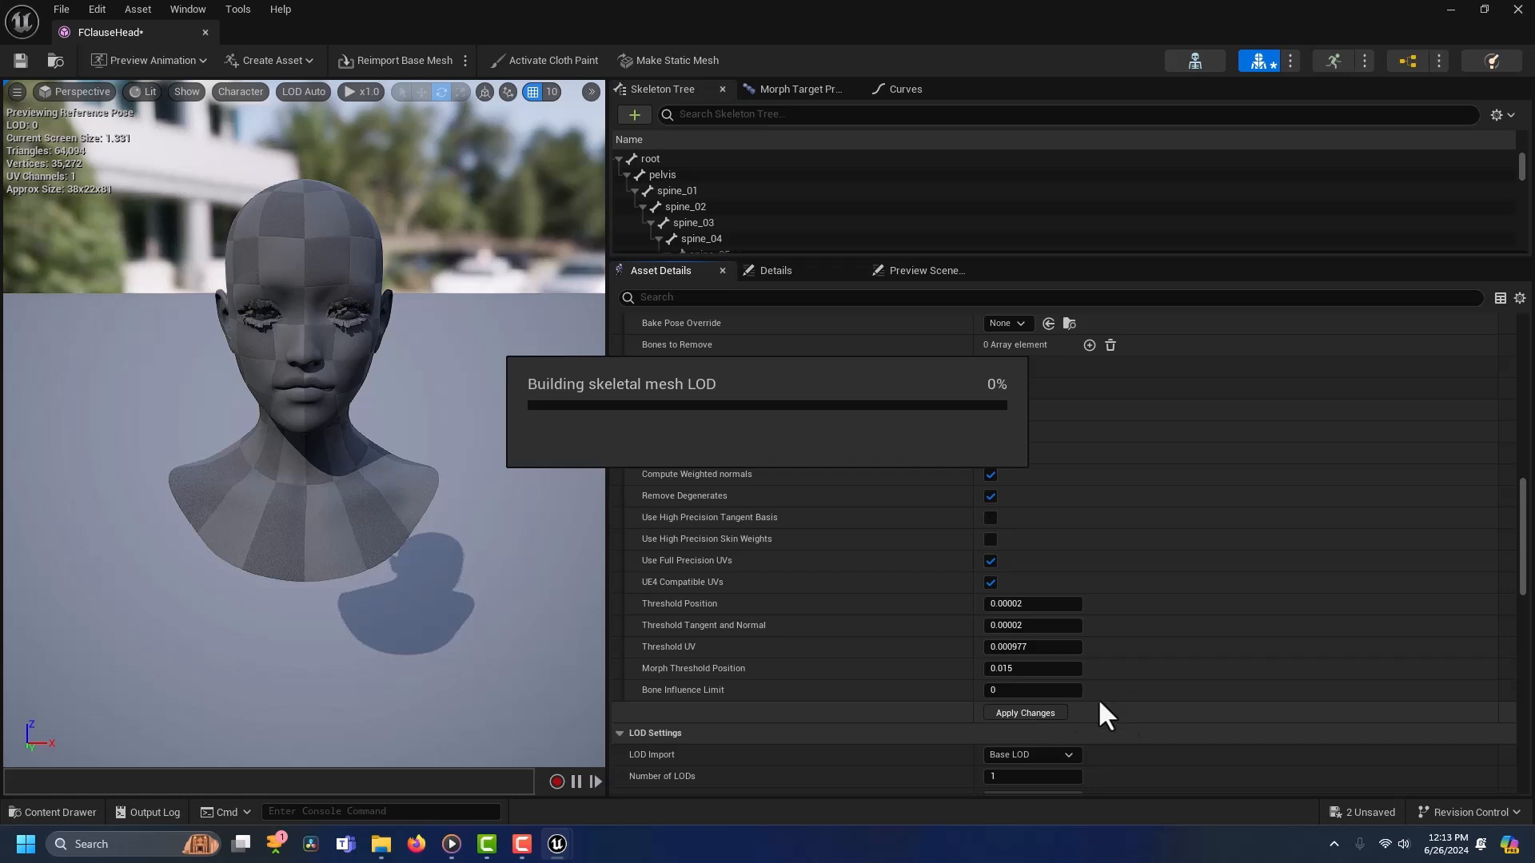
Step: Set FClauseHead's Post Process Anim Blueprint to Face_PostProcess_AnimBP and add Asset Guideline and MetaHuman DNA data entries to its Asset User Data
left_click(1028, 639)
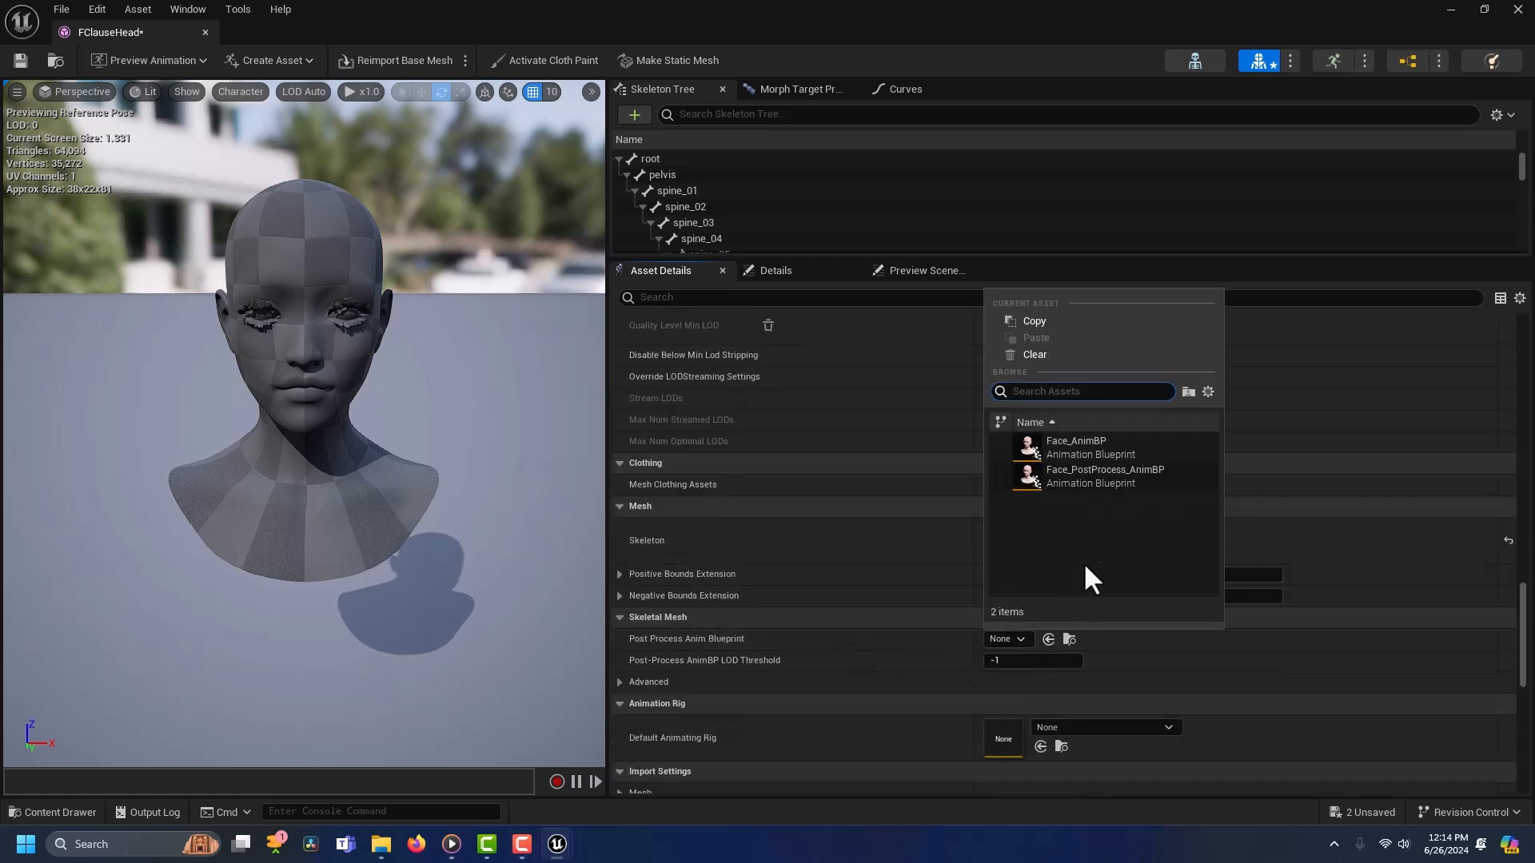
left_click(1093, 466)
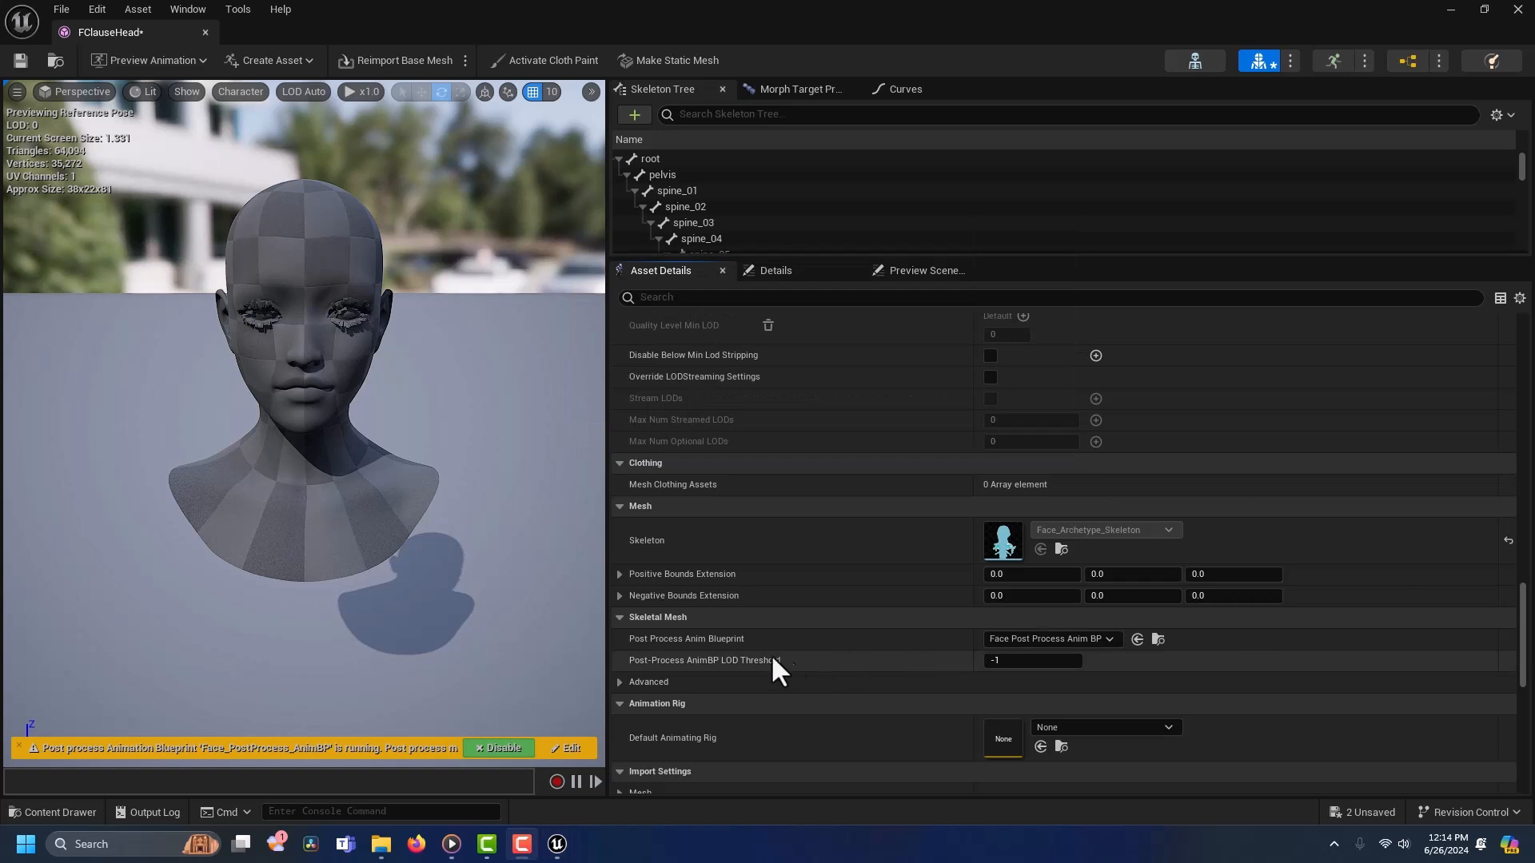
left_click(621, 681)
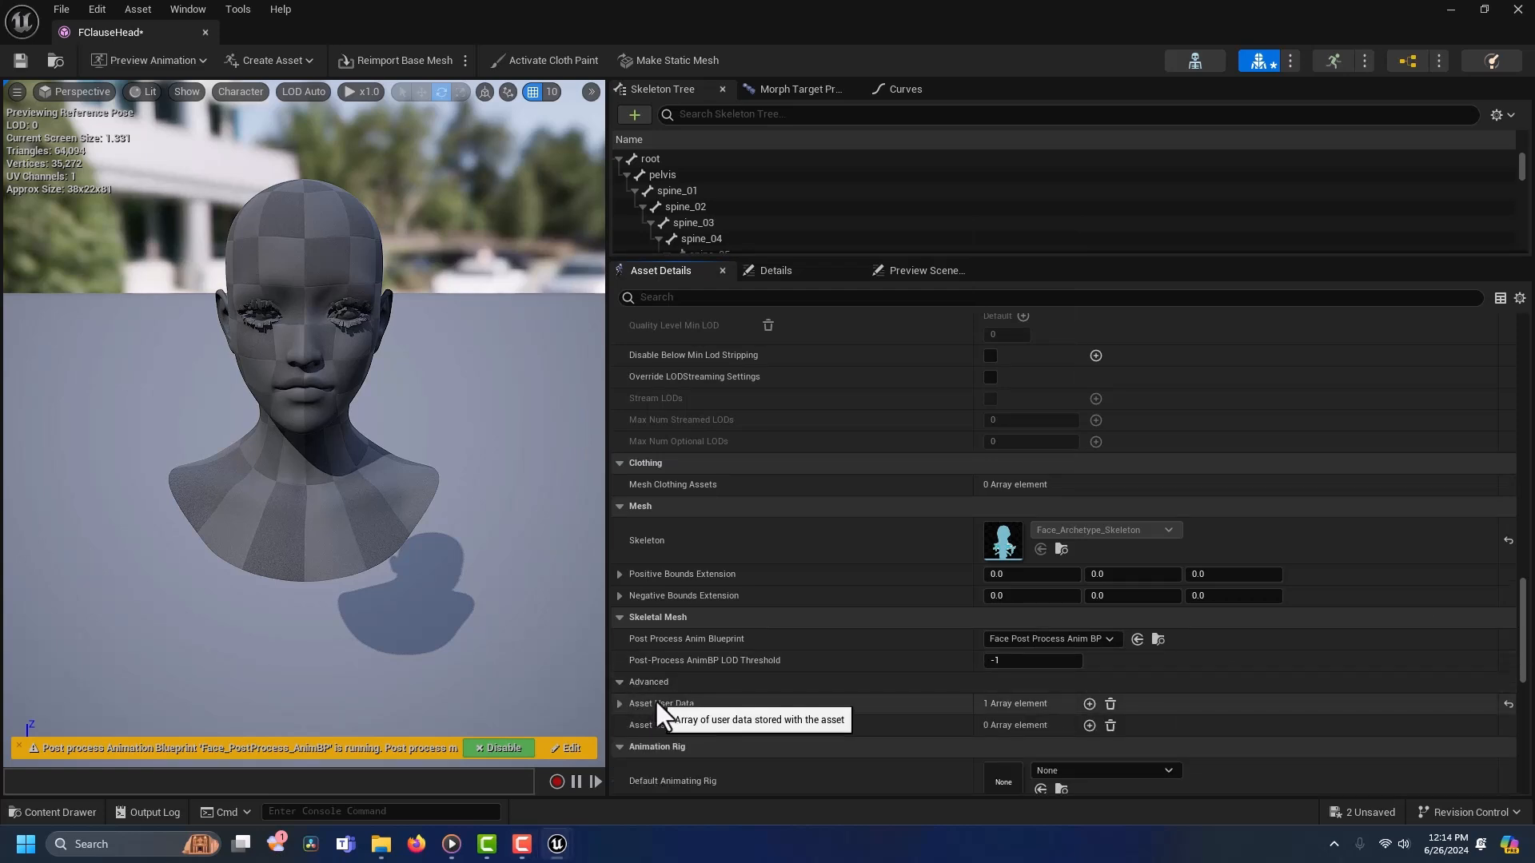
left_click(619, 704)
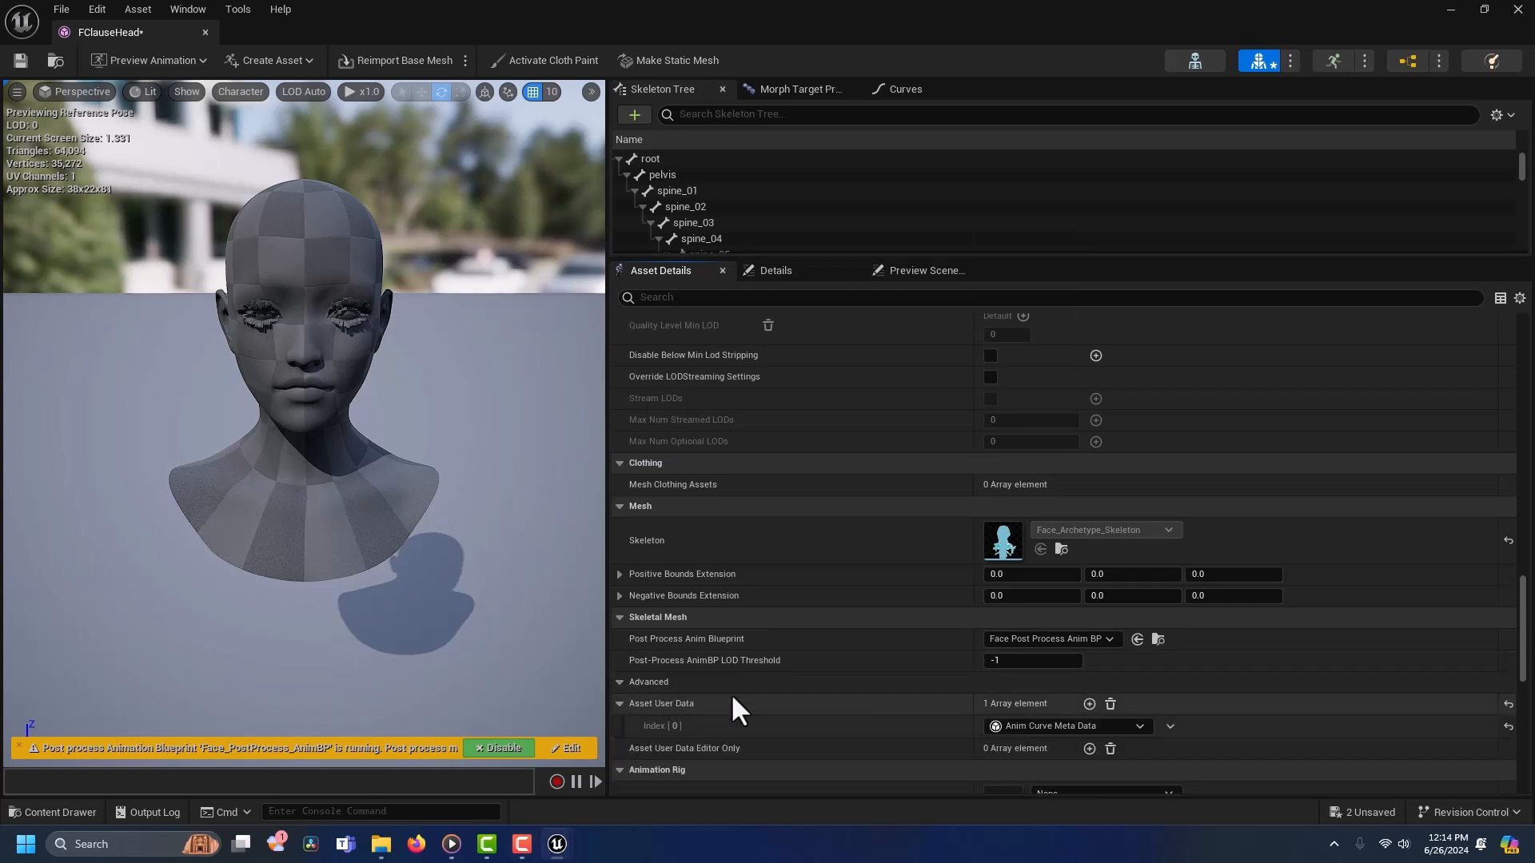
left_click(1089, 704)
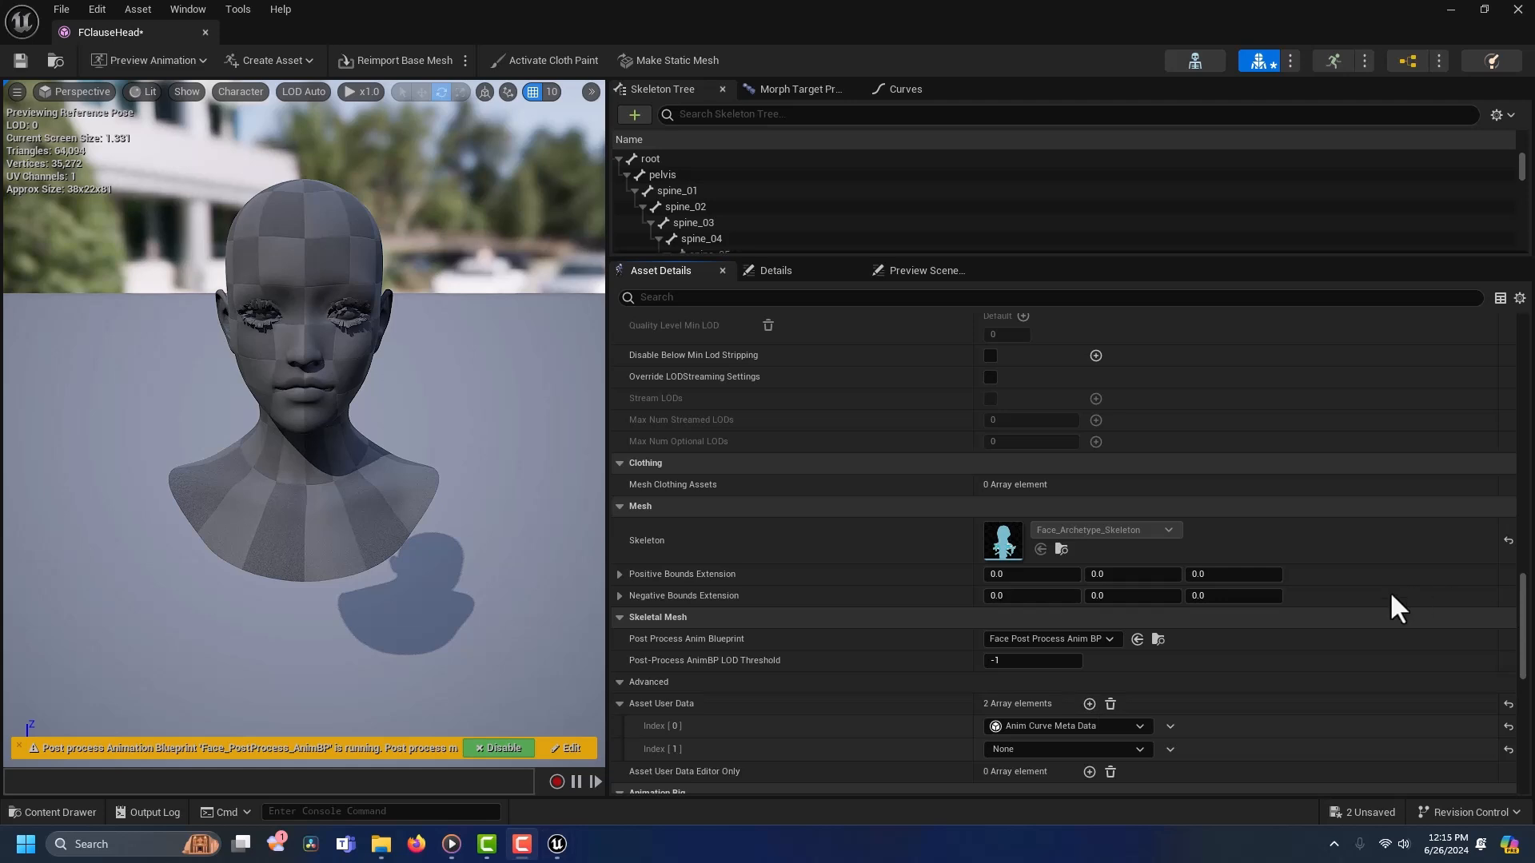
left_click(1137, 748)
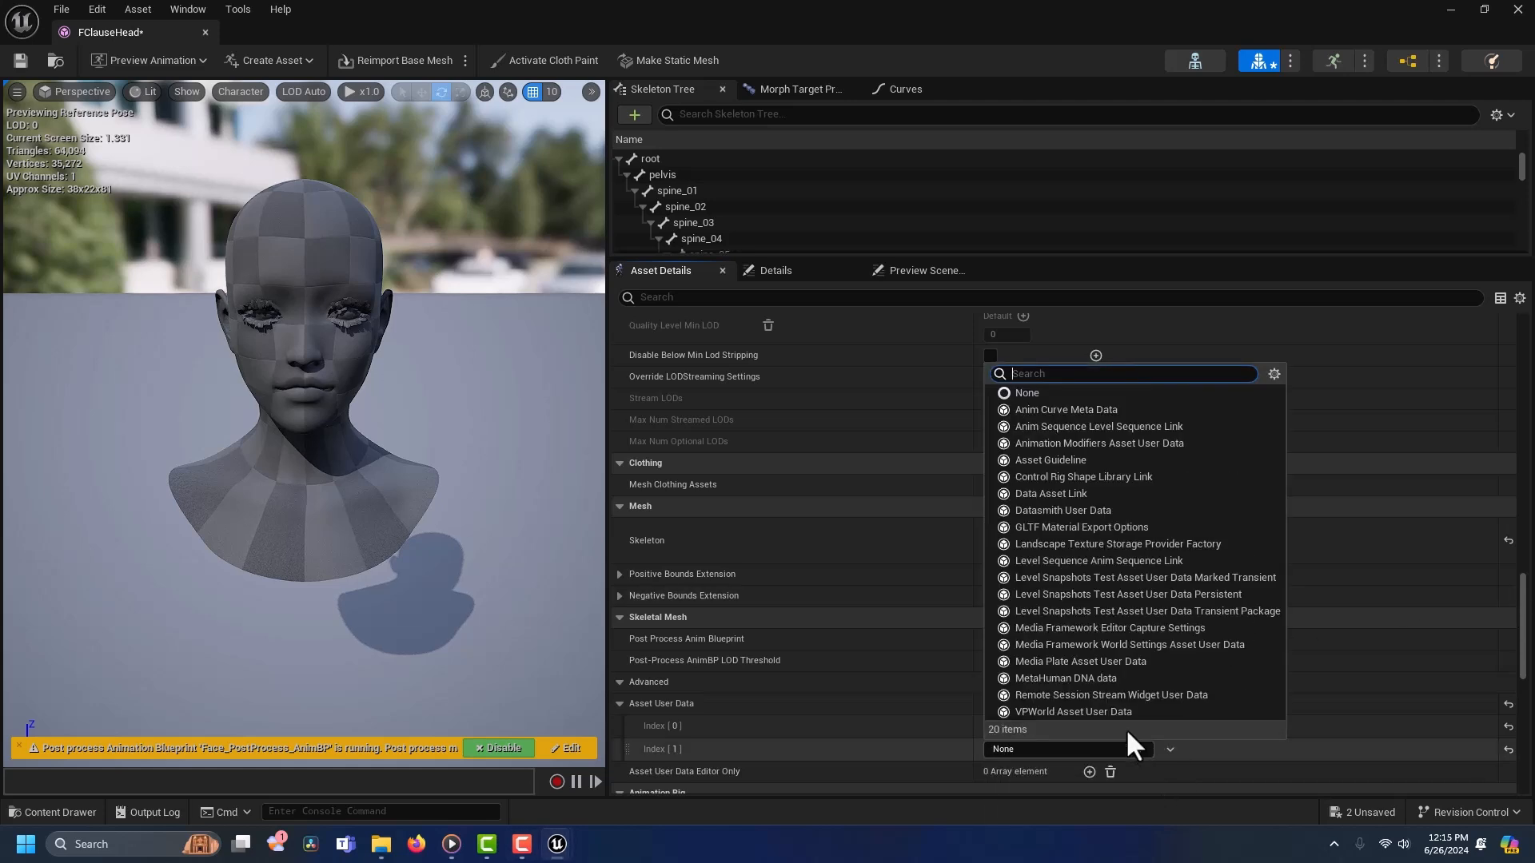
left_click(1066, 460)
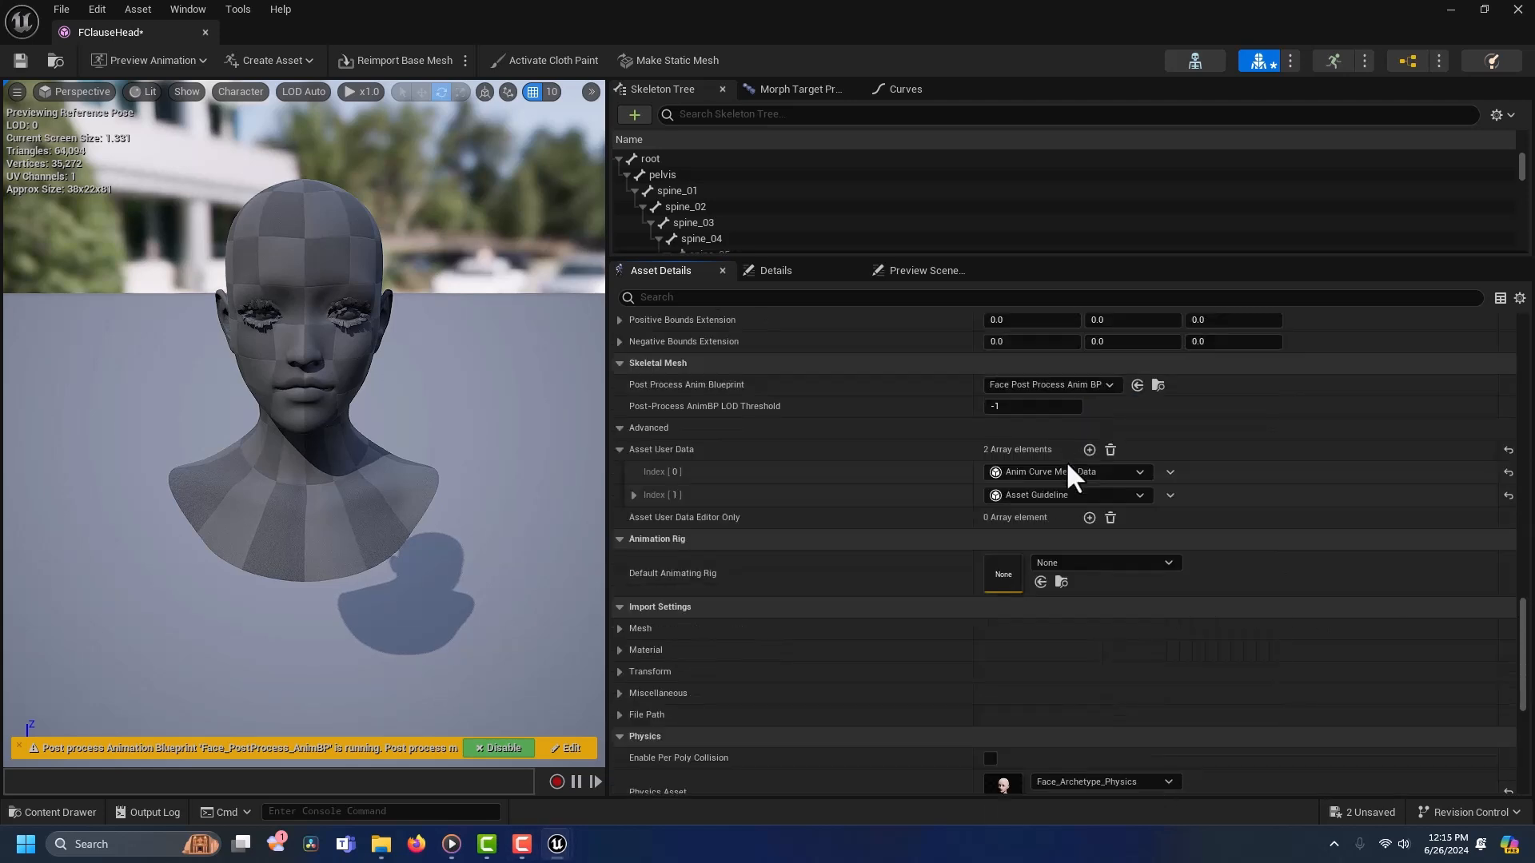
left_click(1088, 703)
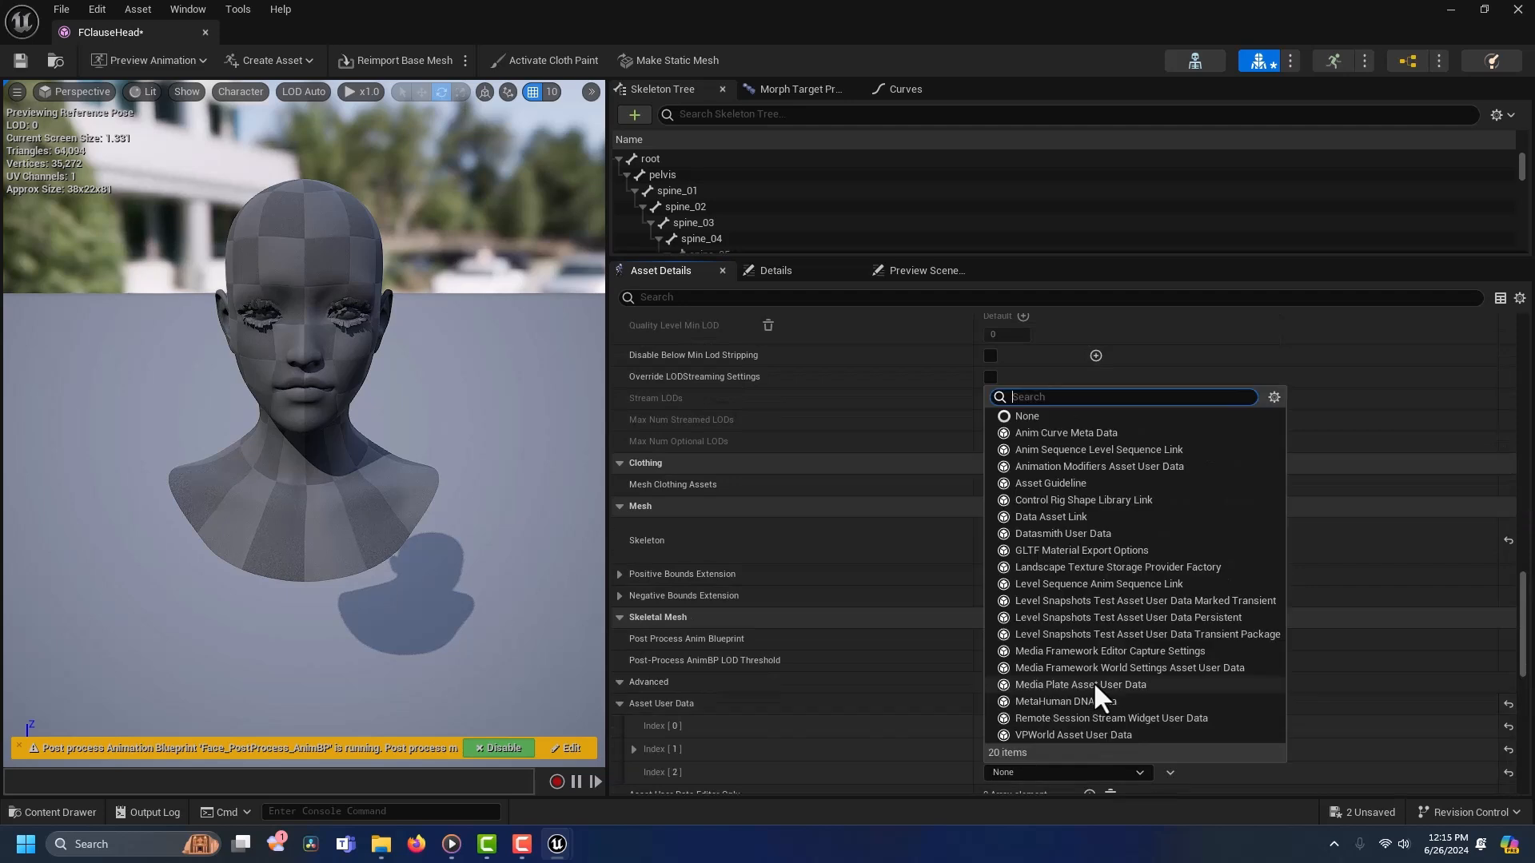
left_click(1091, 700)
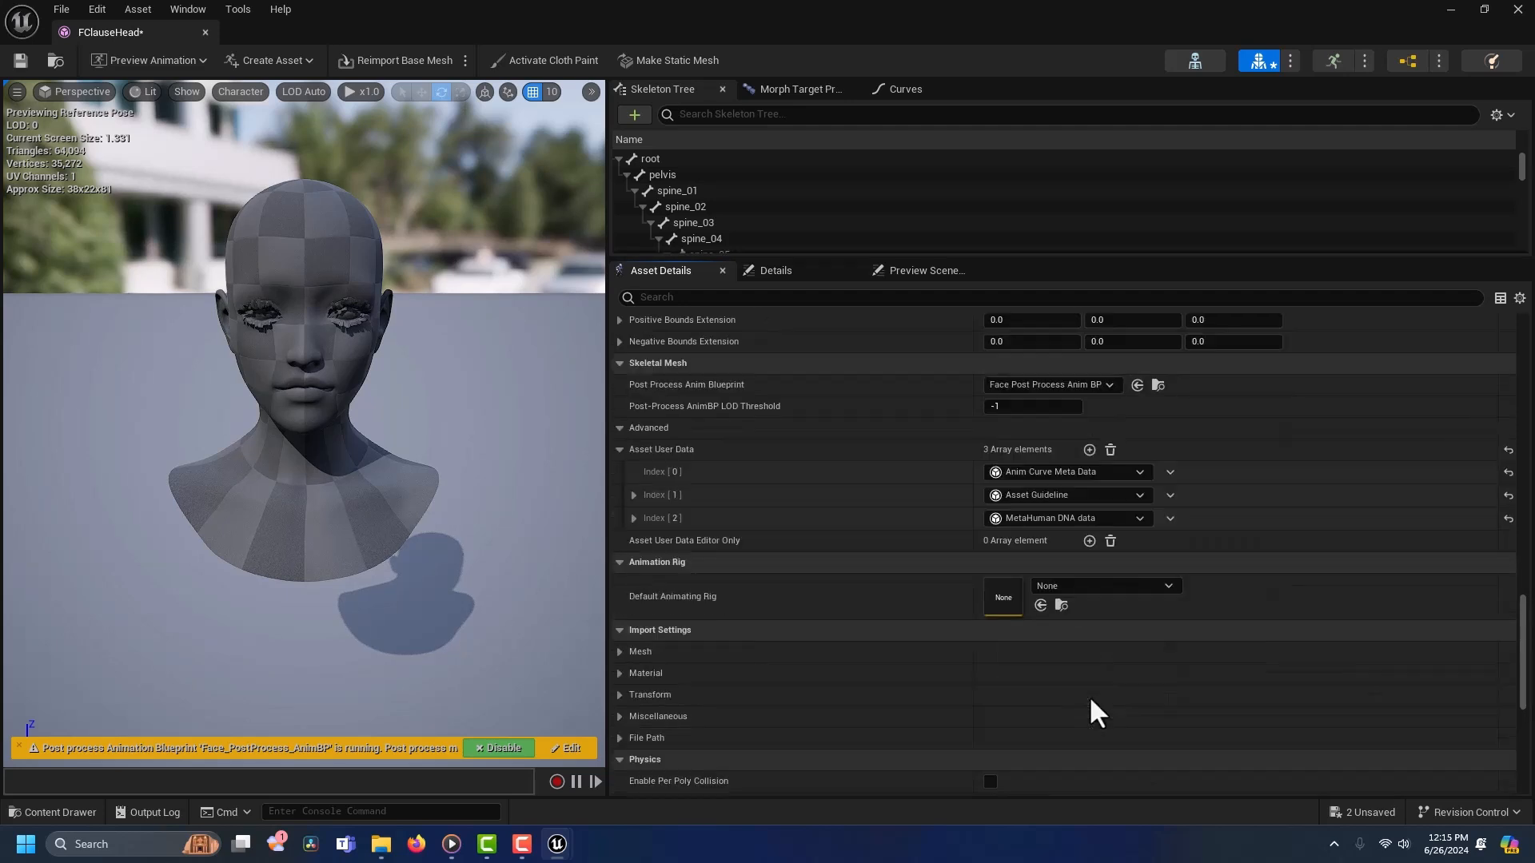
scroll(1090, 698, "up", 3)
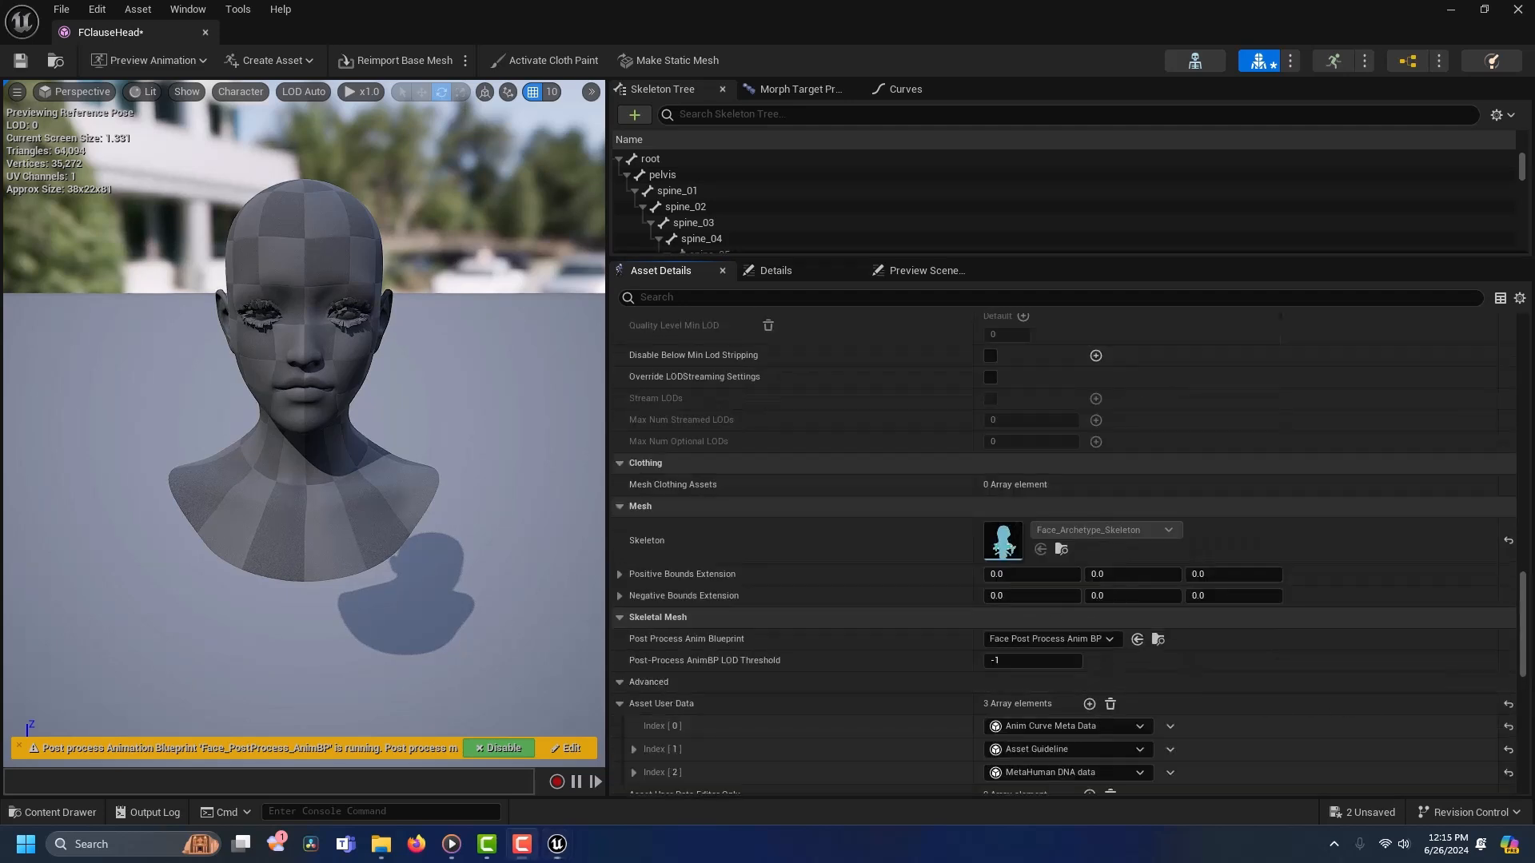
Step: Set the head mesh's Default Animating Rig to Face_ControlBoard_CtrlRig
scroll(1104, 627, "down", 3)
left_click(1138, 560)
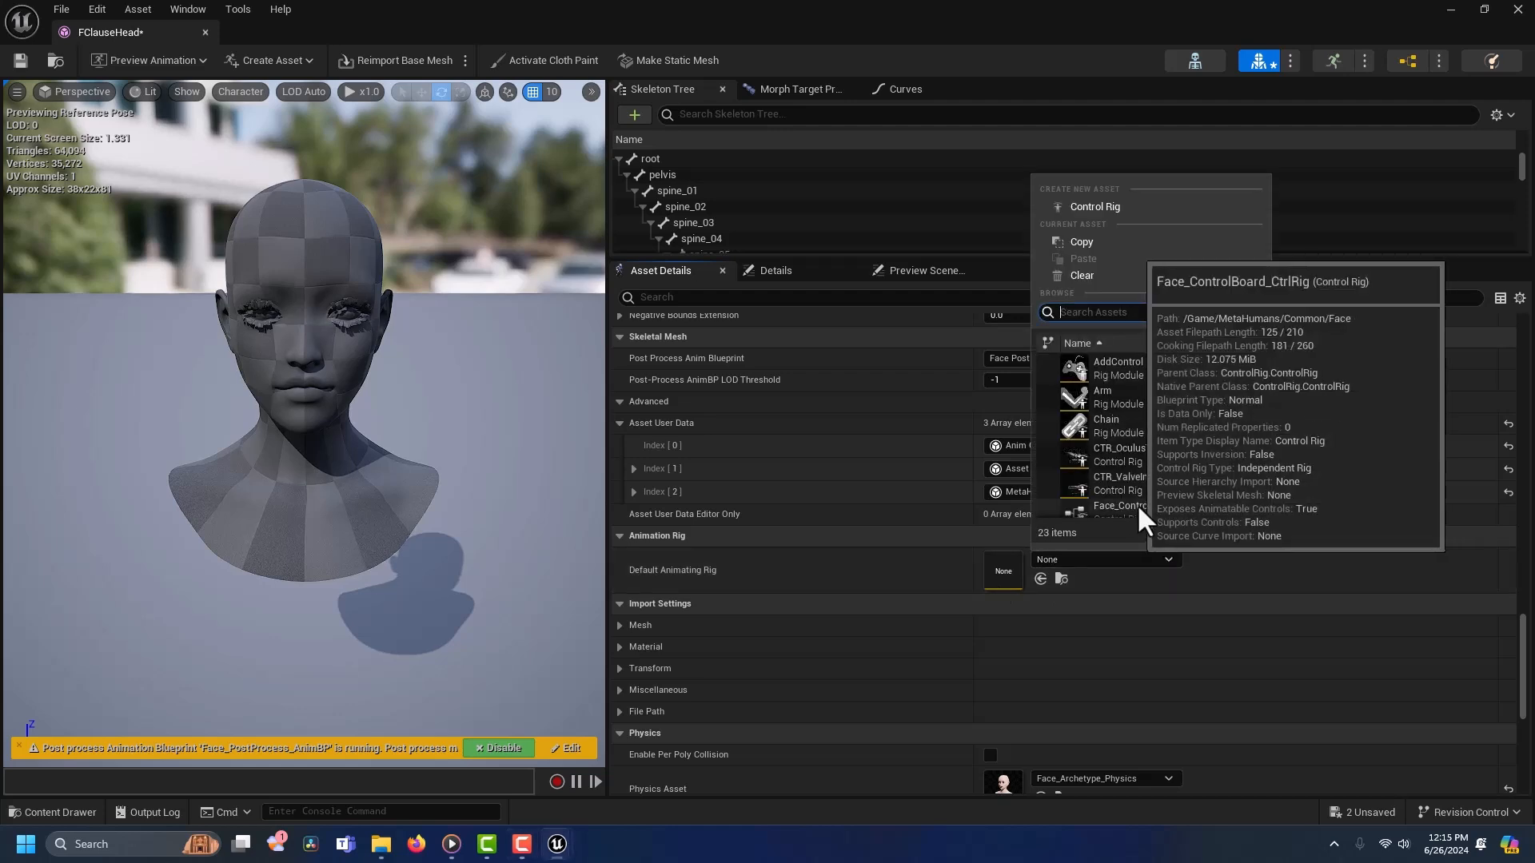
scroll(1135, 506, "down", 1)
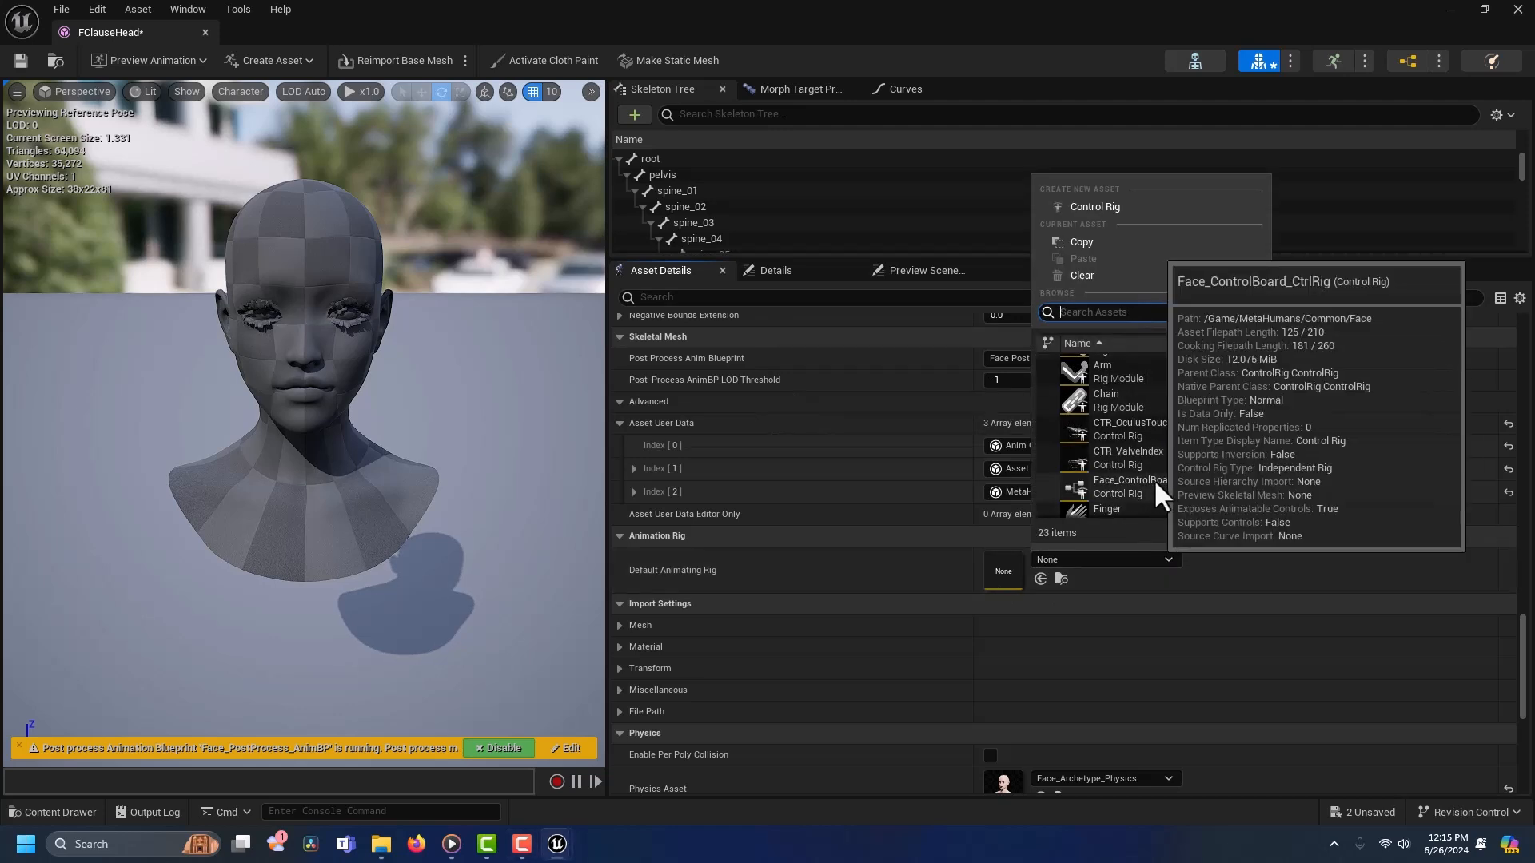
left_click(1145, 482)
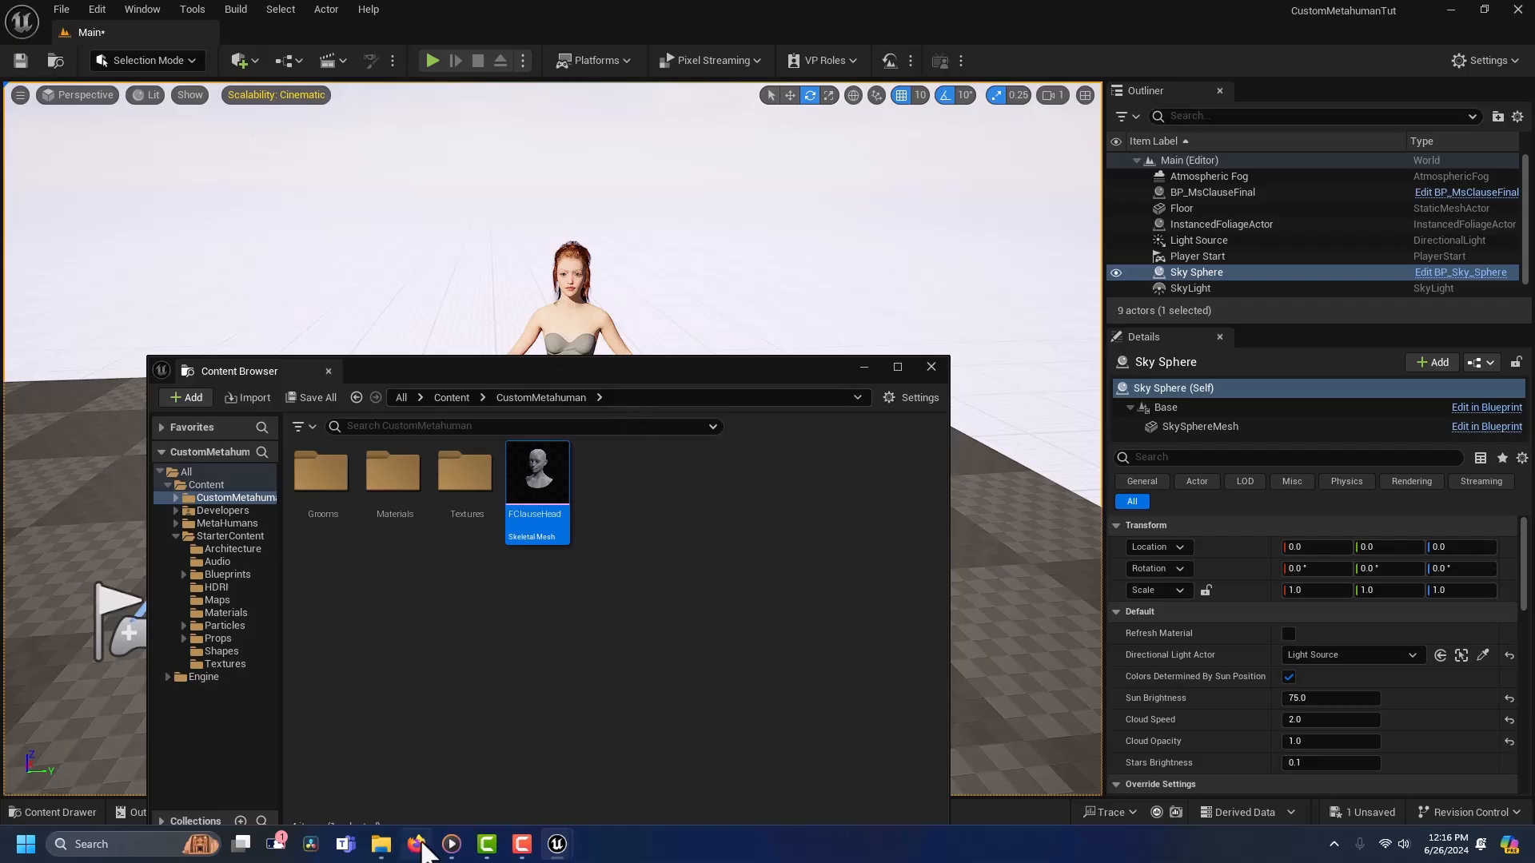
Step: Import MsClauseFinal_modified.dna from the dna_calibration output folder into CustomMetahuman, with FClauseHead as its skeletal mesh
mouse_move(381, 845)
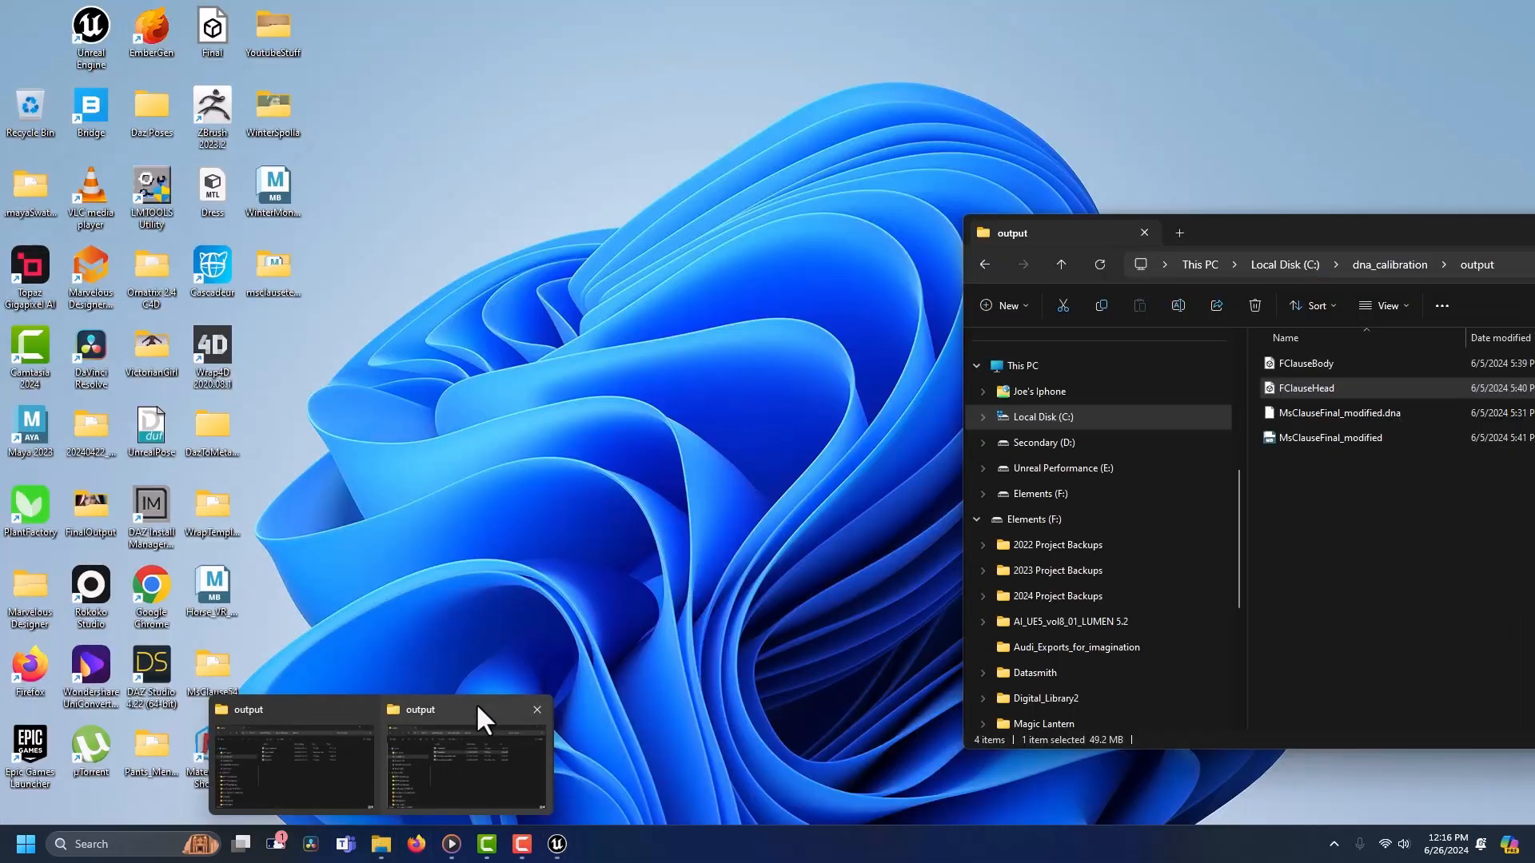
left_click(477, 702)
left_click(1302, 413)
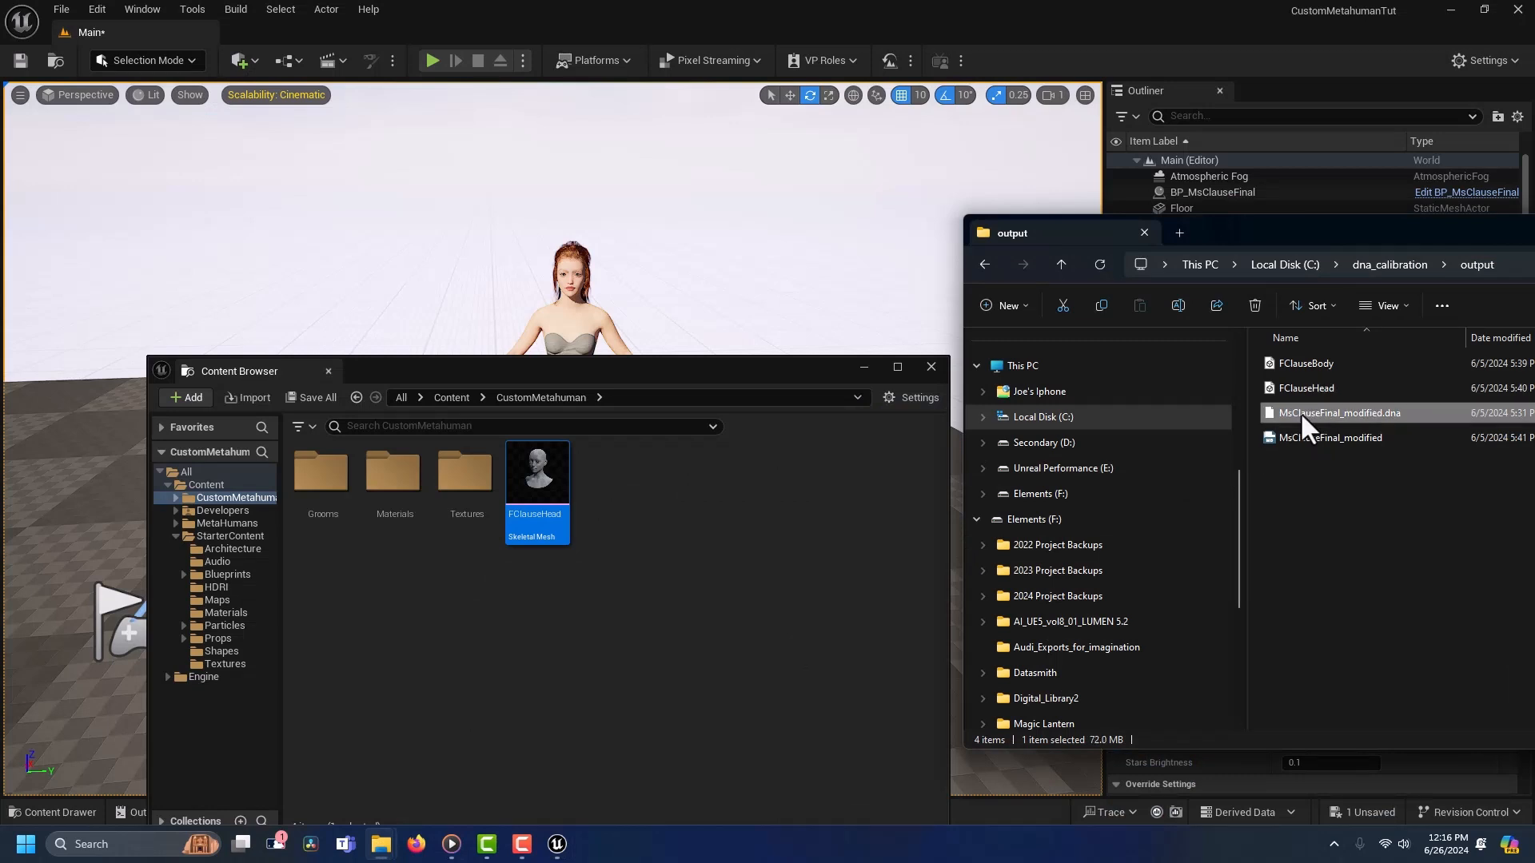
left_click_drag(1302, 412, 721, 577)
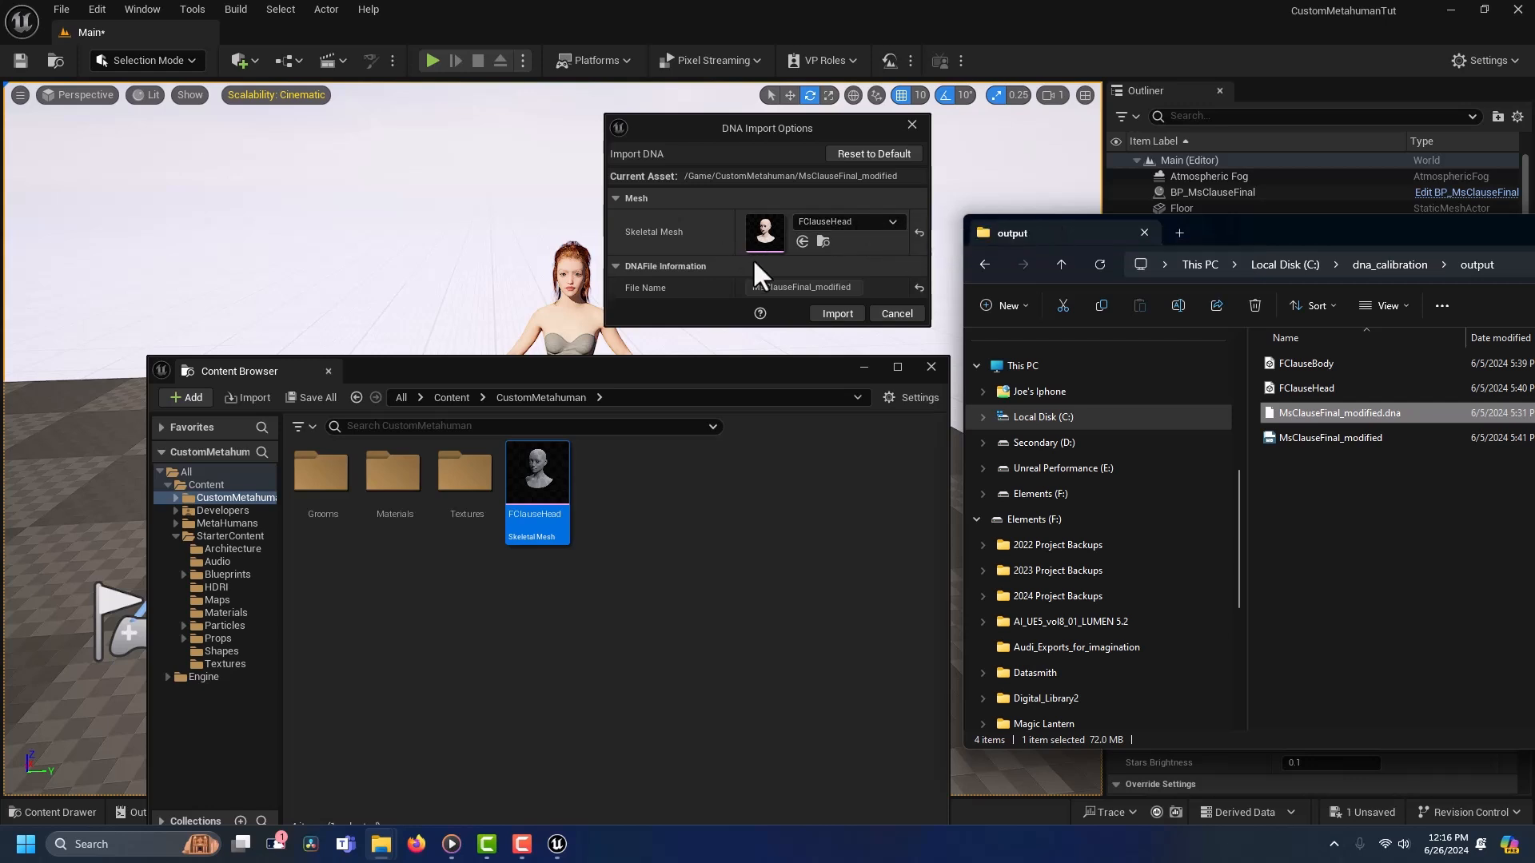
left_click(839, 314)
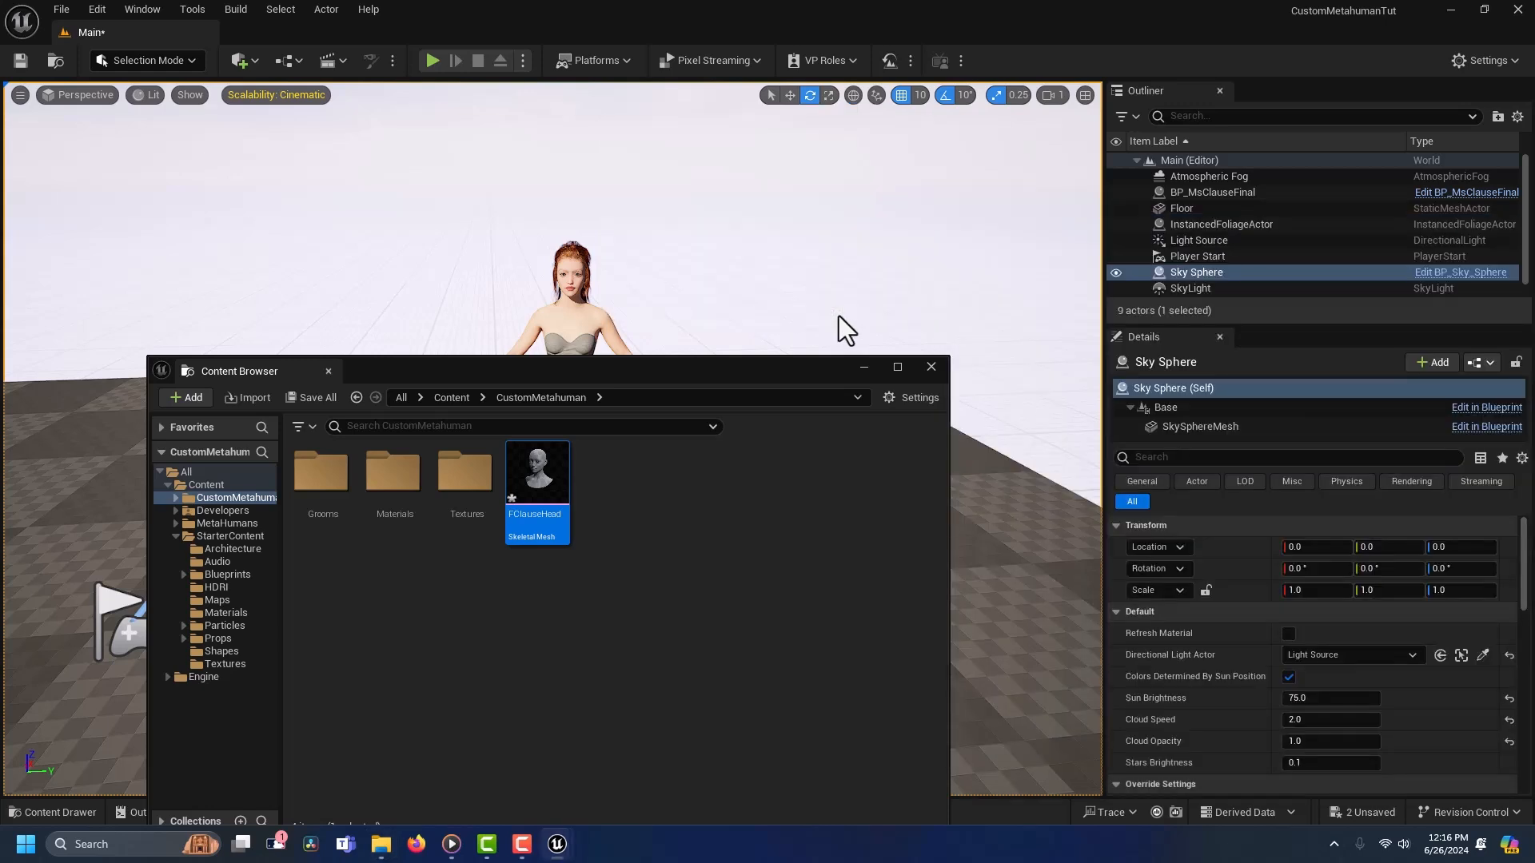
Step: Bring the FClauseBody file into the CustomMetahuman folder and choose metahuman_base_skel as its import skeleton
key("alt+Tab")
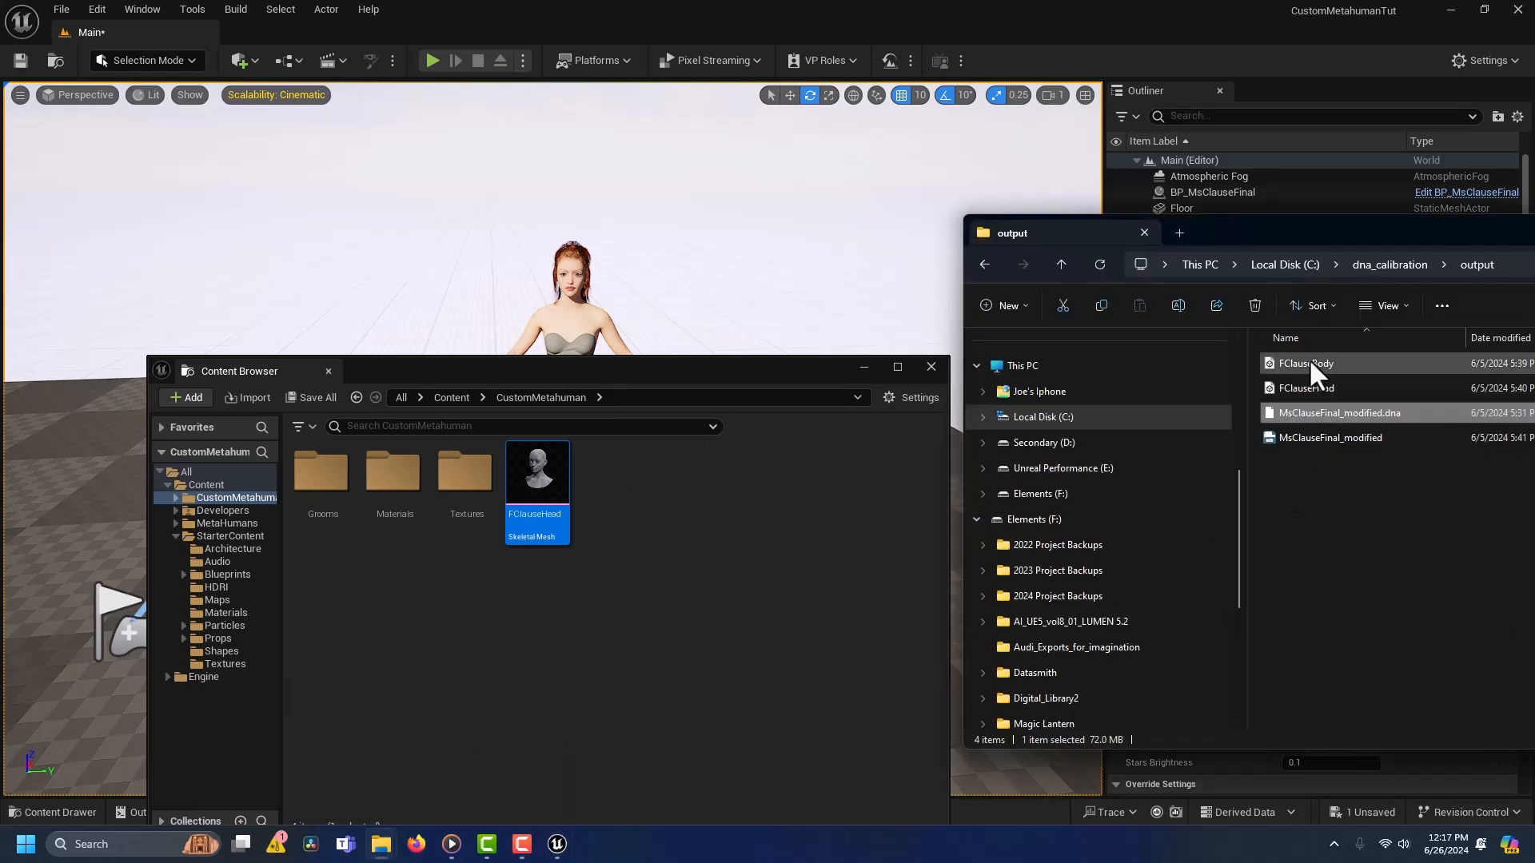
left_click_drag(1308, 362, 708, 559)
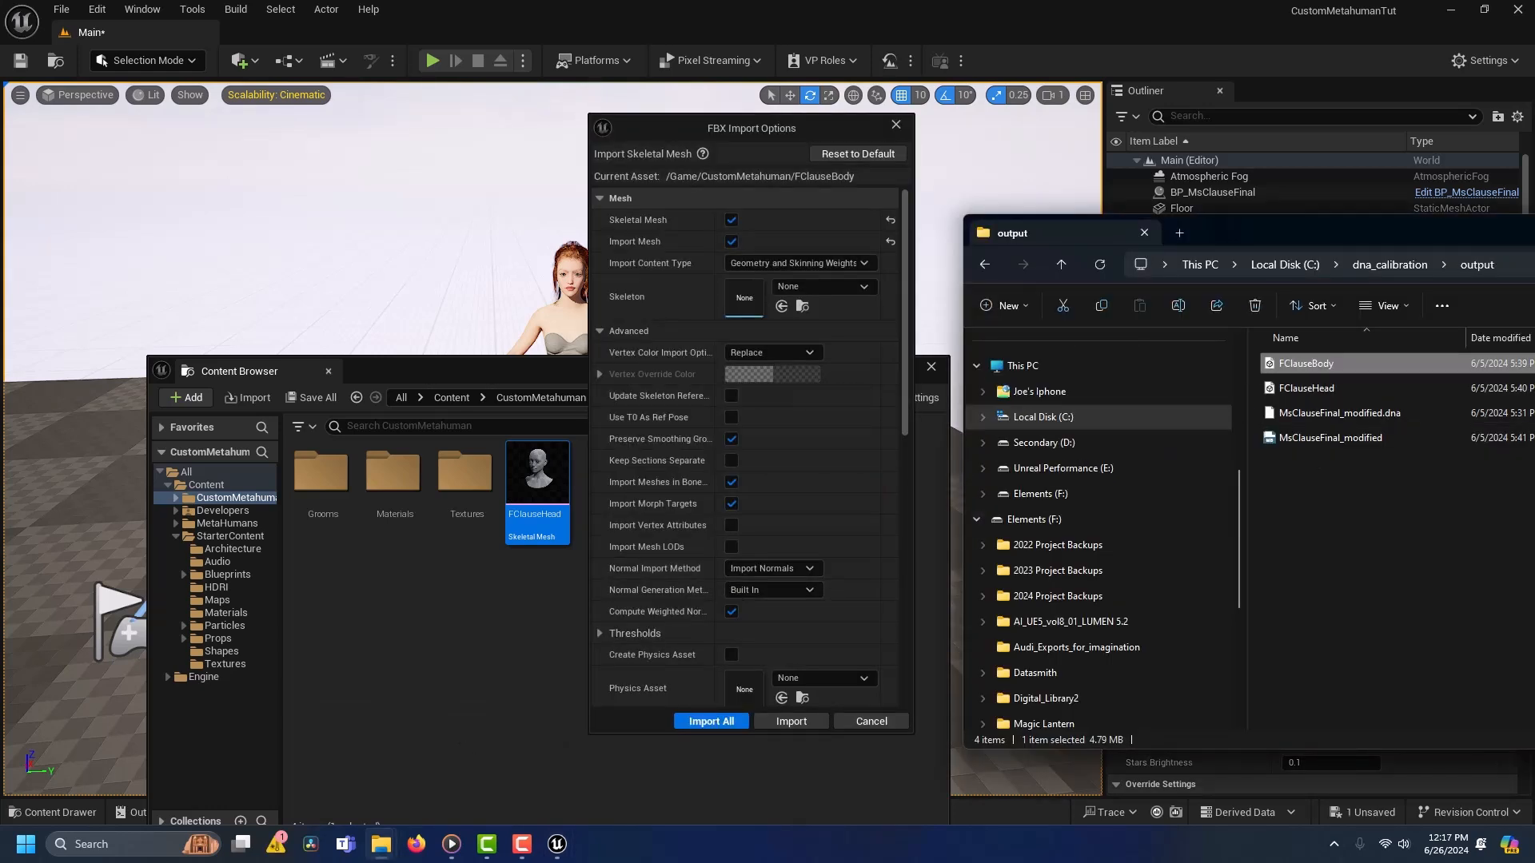
left_click(858, 286)
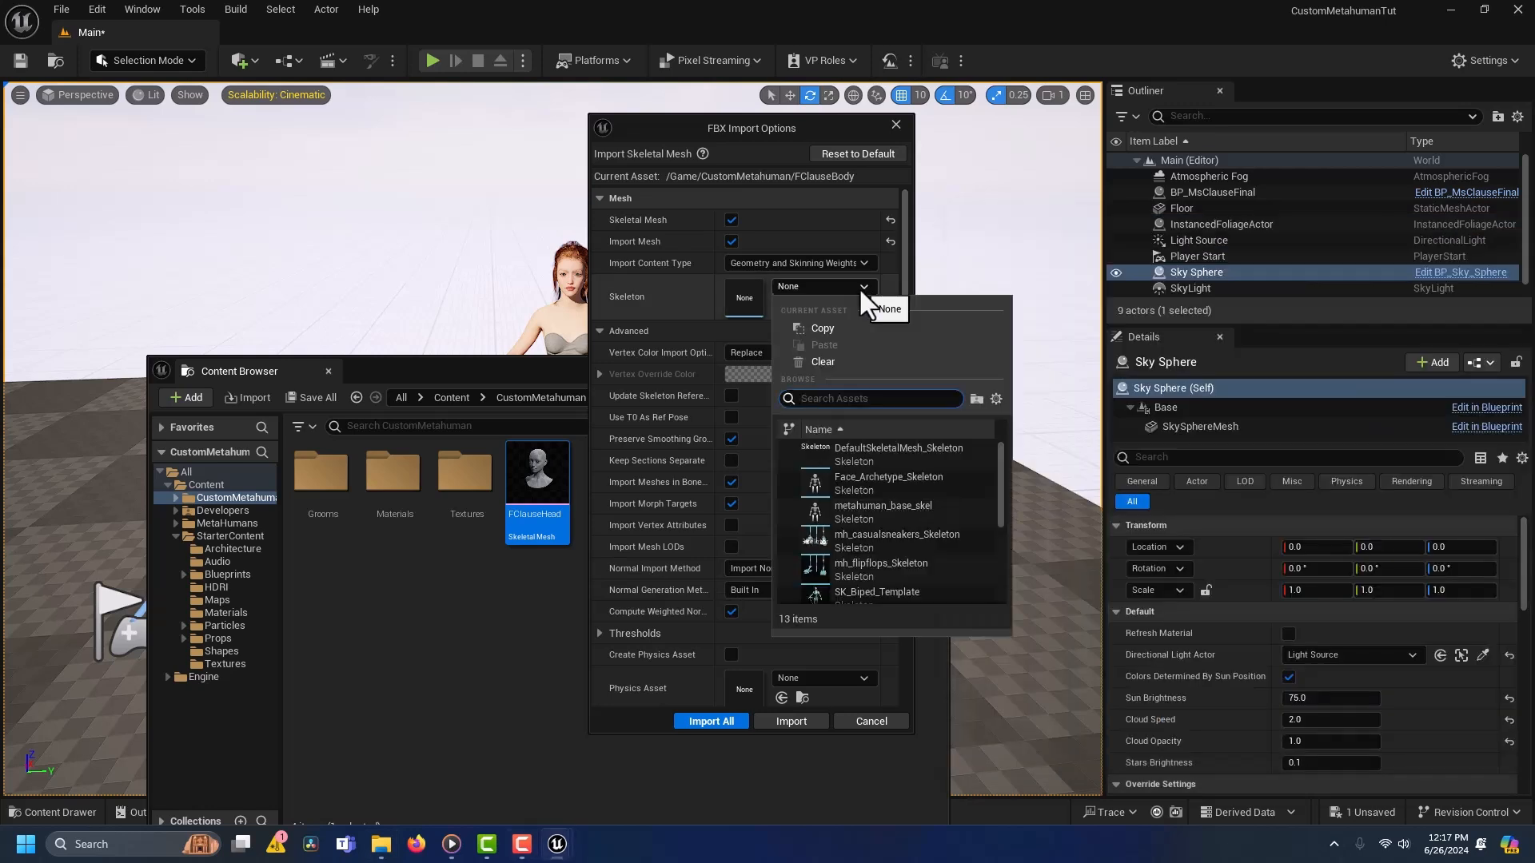
left_click(850, 512)
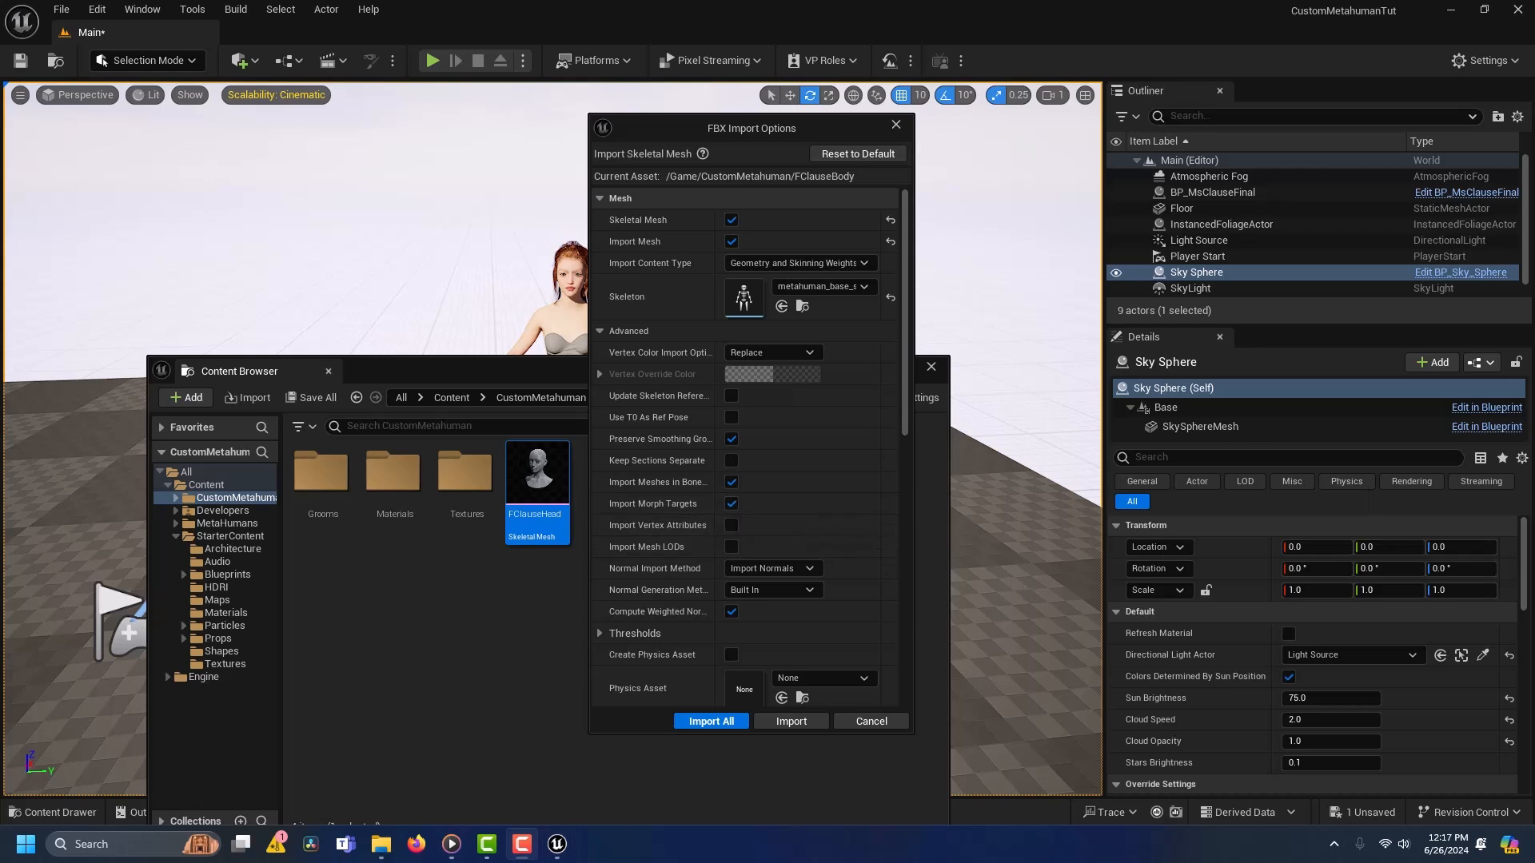
Step: Assign f_tal_nrw_body_Physics as the body's physics asset and import the body mesh
scroll(780, 534, "down", 2)
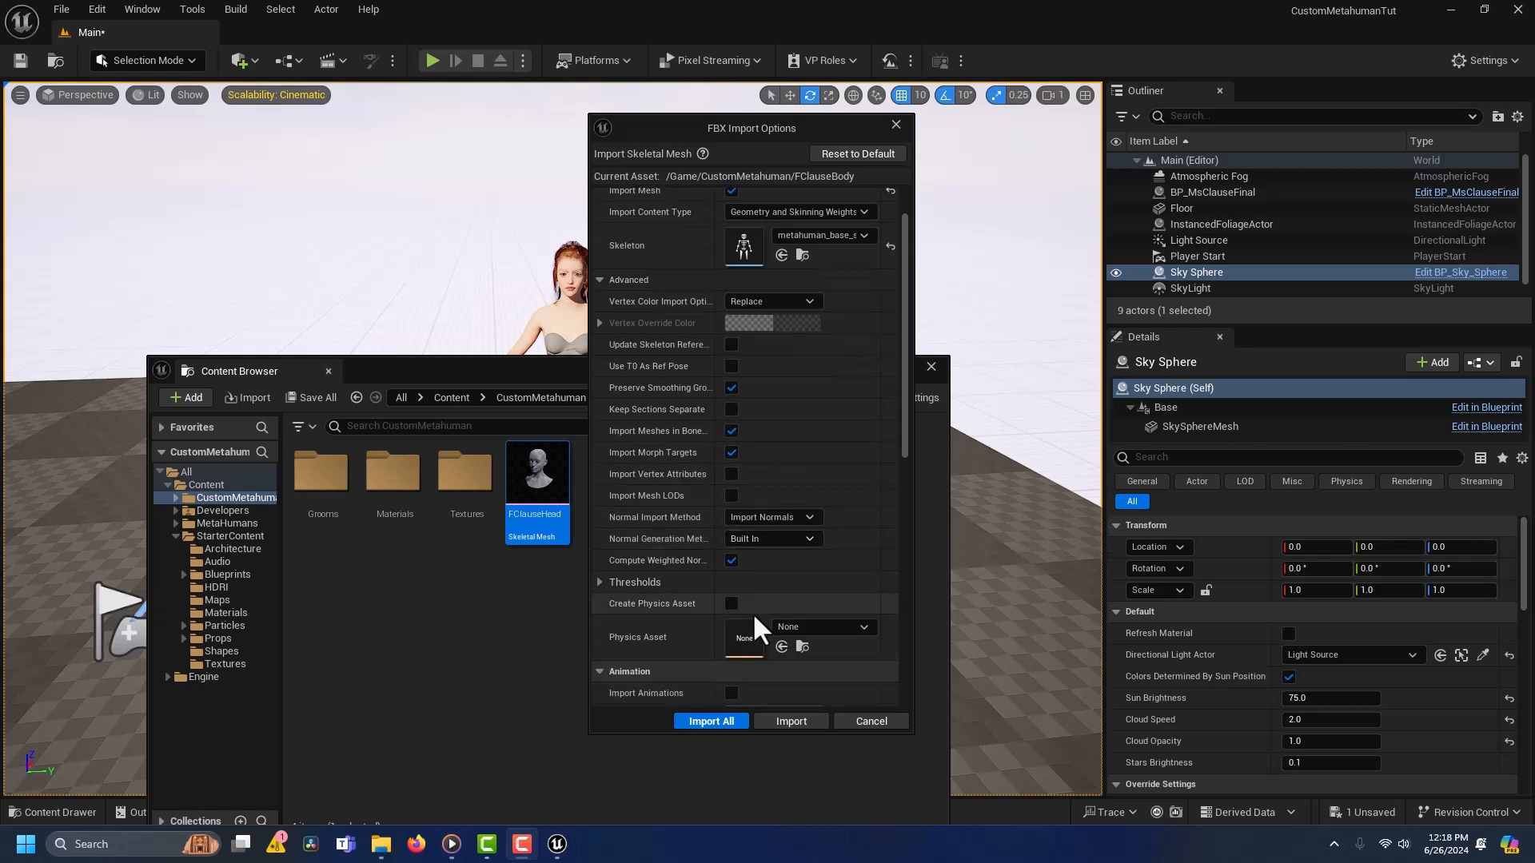
left_click(828, 628)
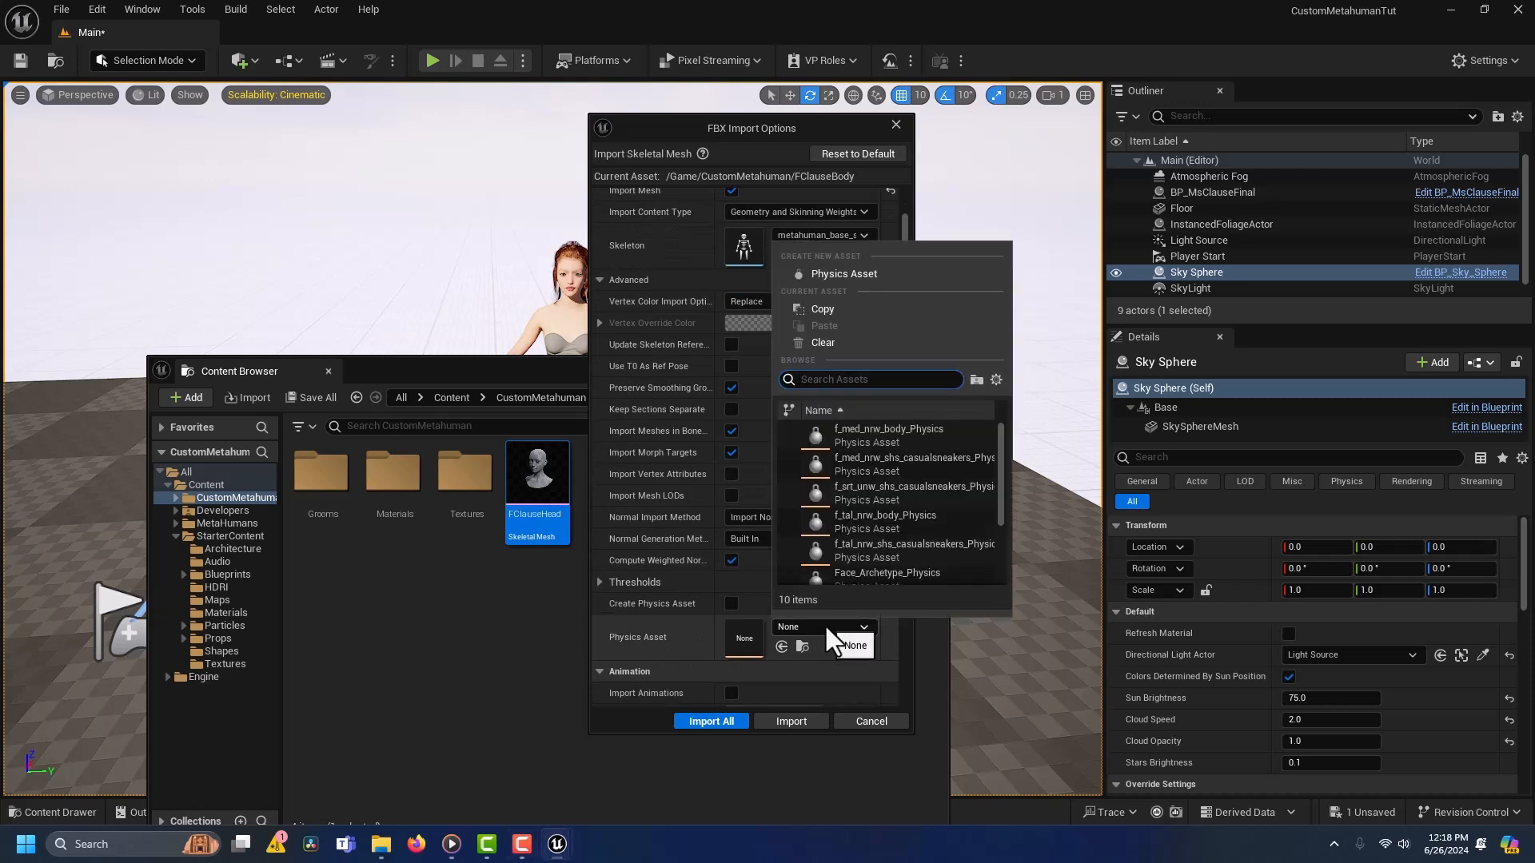
left_click(852, 516)
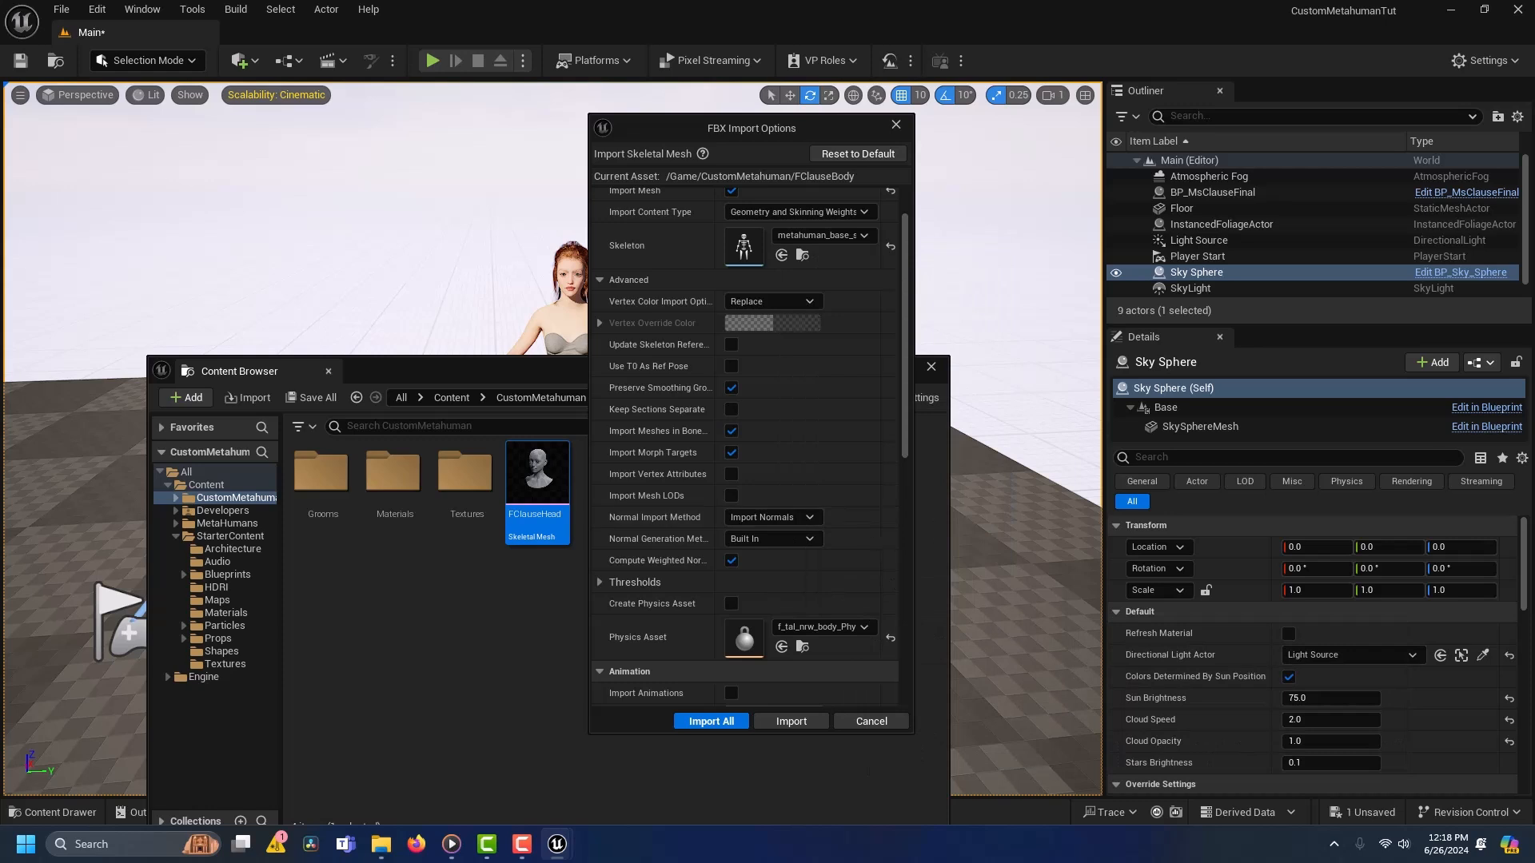
scroll(832, 482, "down", 2)
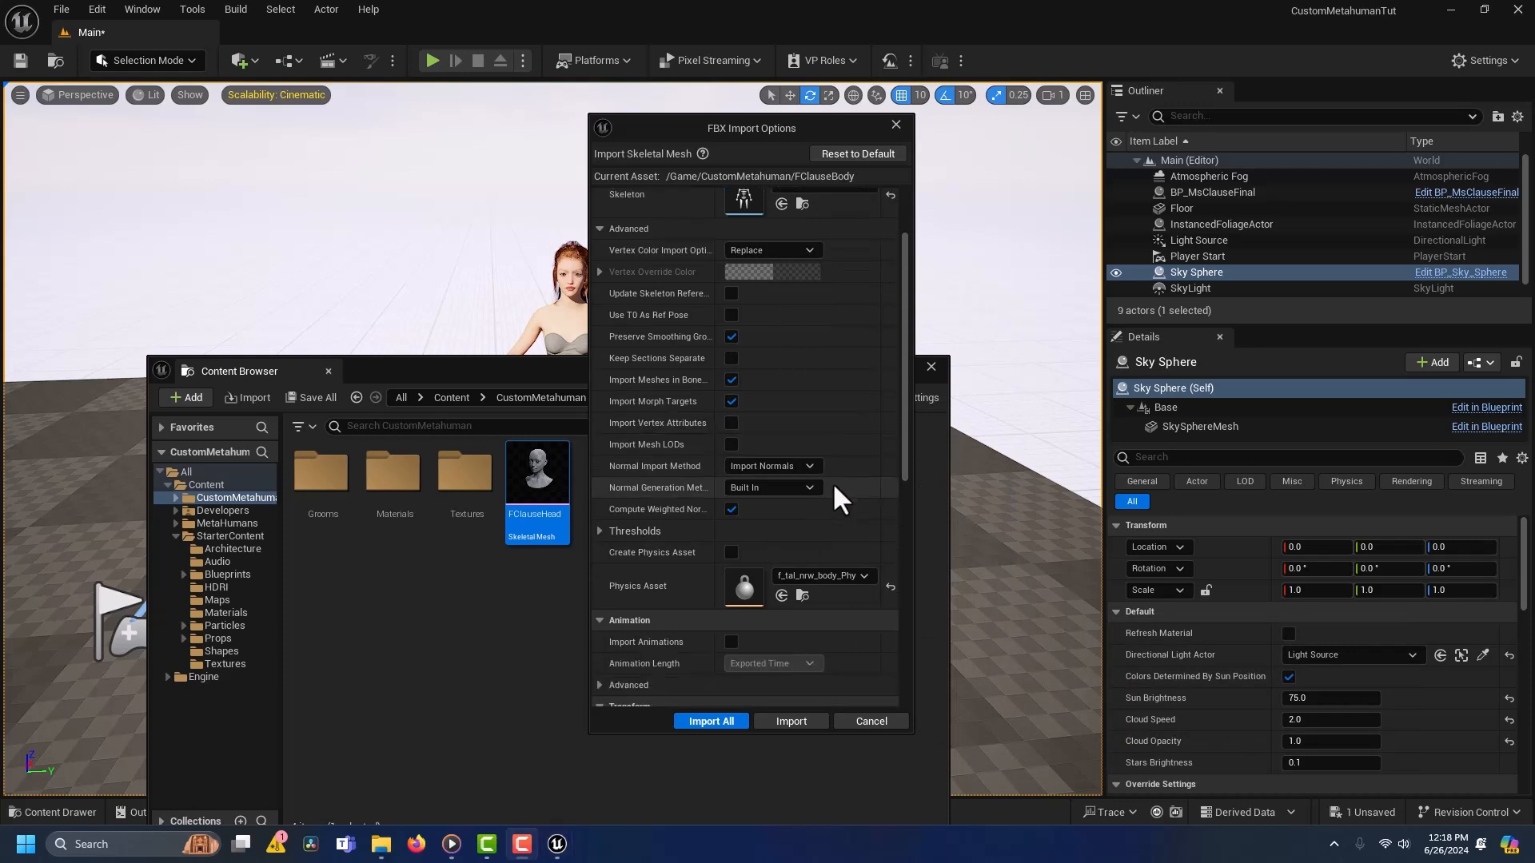
scroll(852, 482, "down", 15)
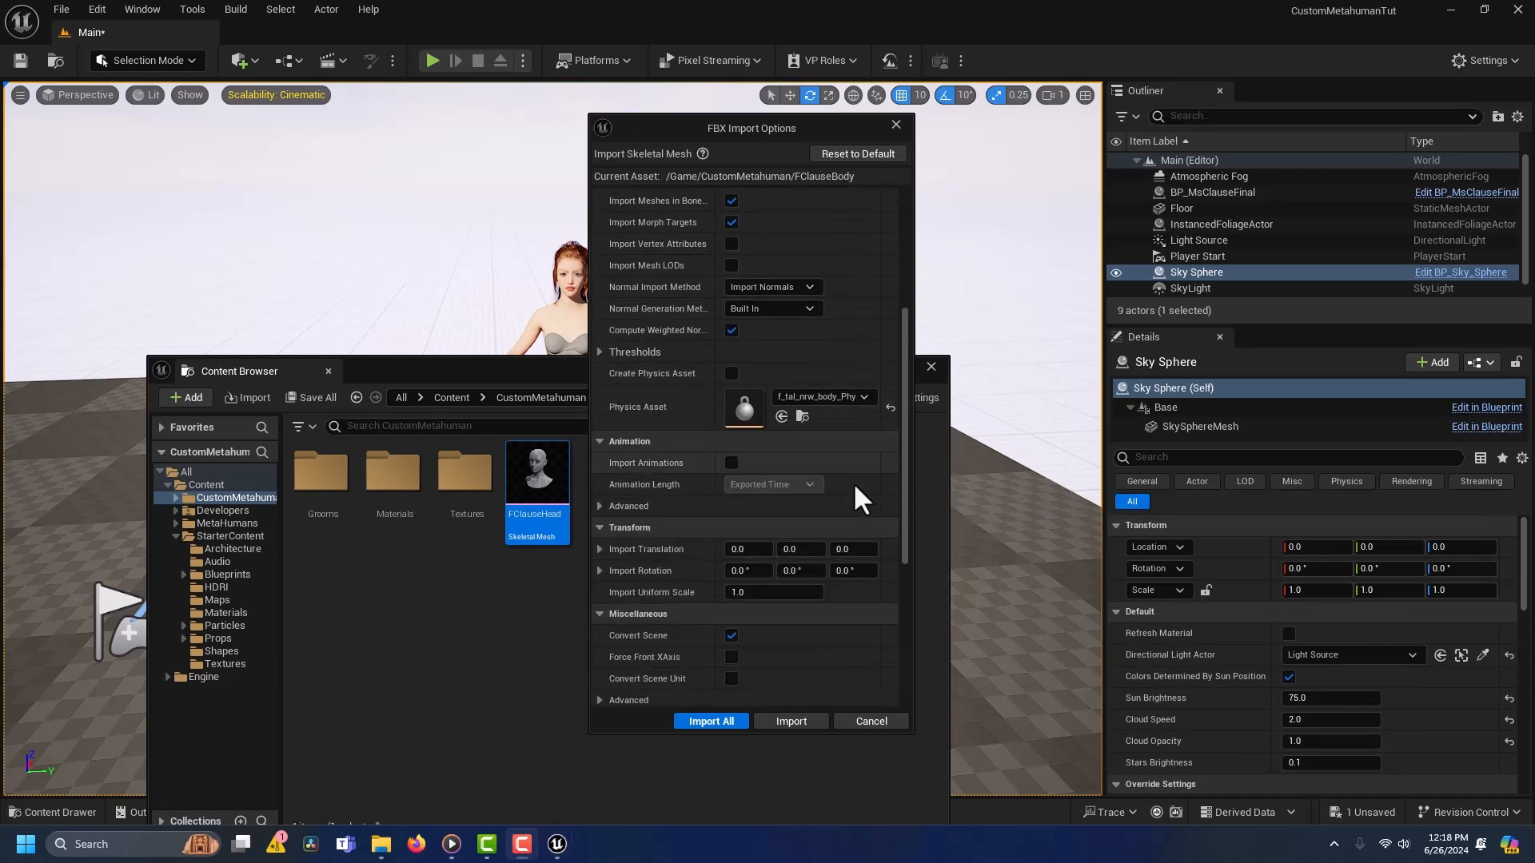
left_click(724, 719)
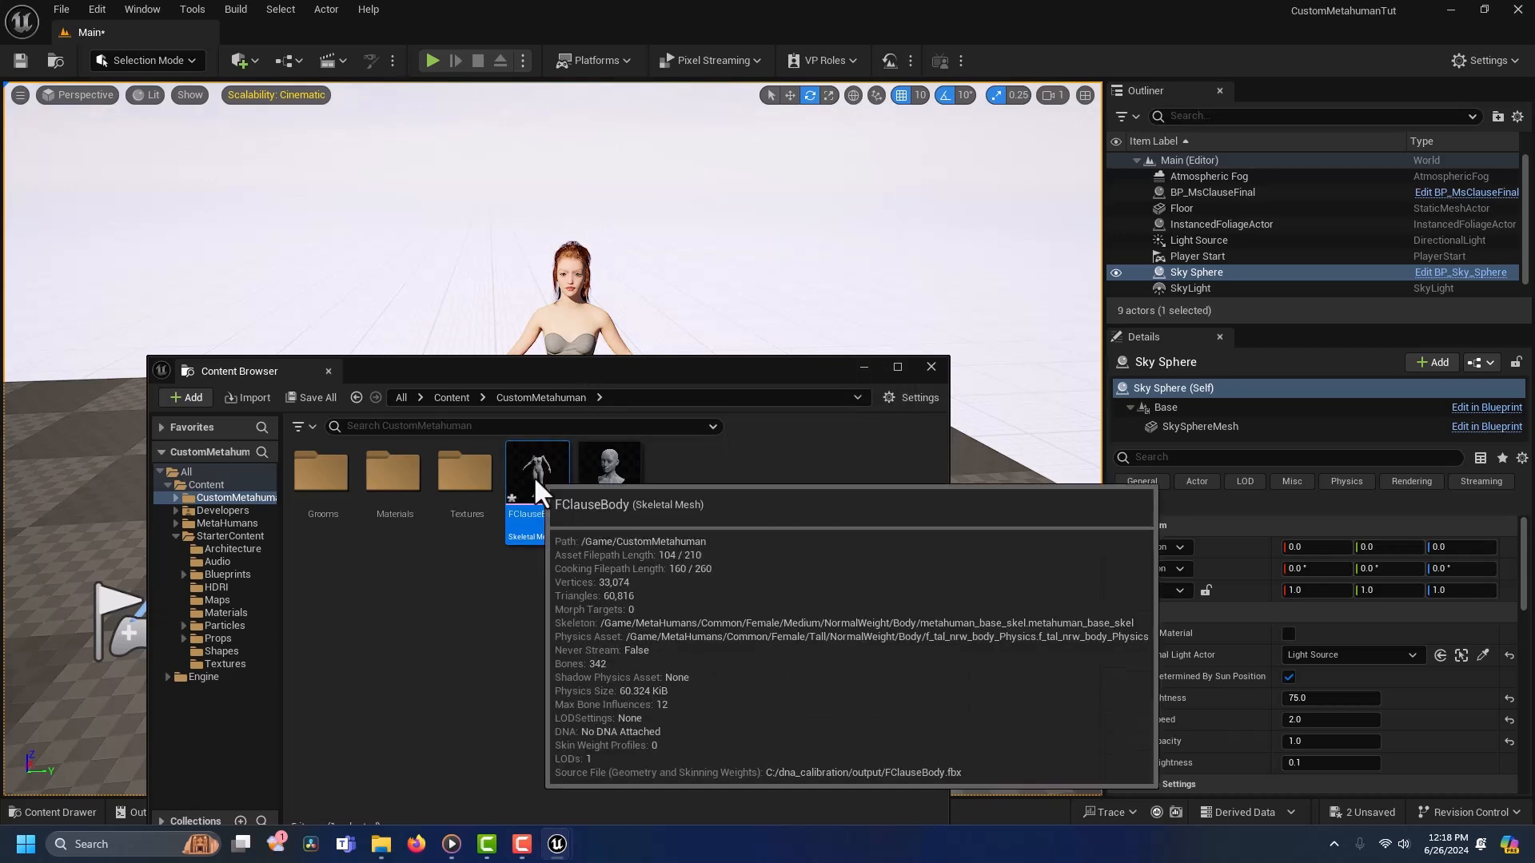
Step: In FClauseBody, set Default Animating Rig to MetaHuman_ControlRig and Post Process Anim Blueprint to f_tal_nrw_animbp, then save and close the mesh
double_click(534, 479)
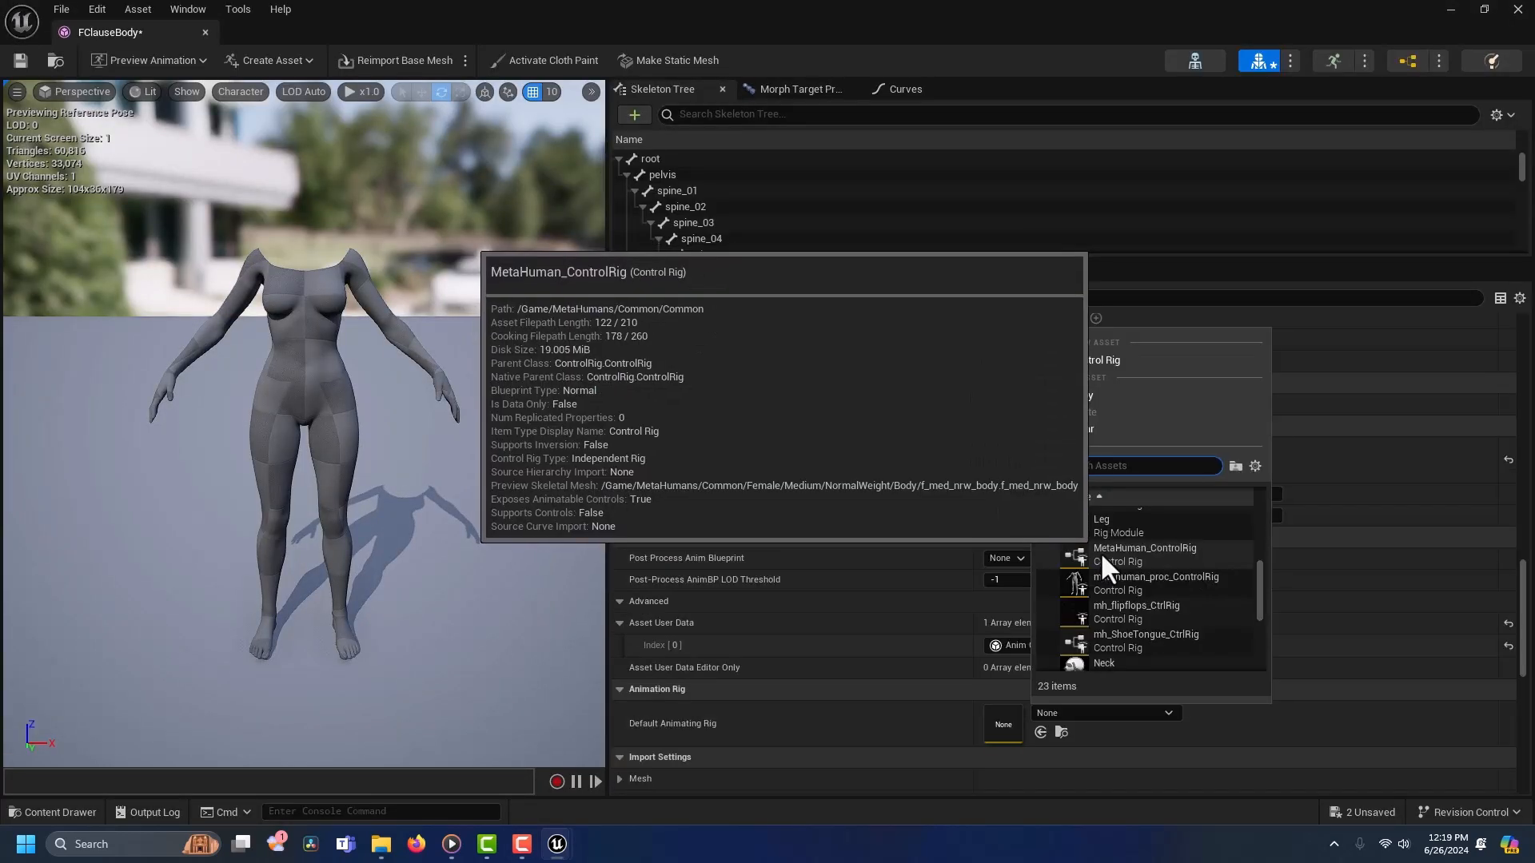
left_click(1100, 552)
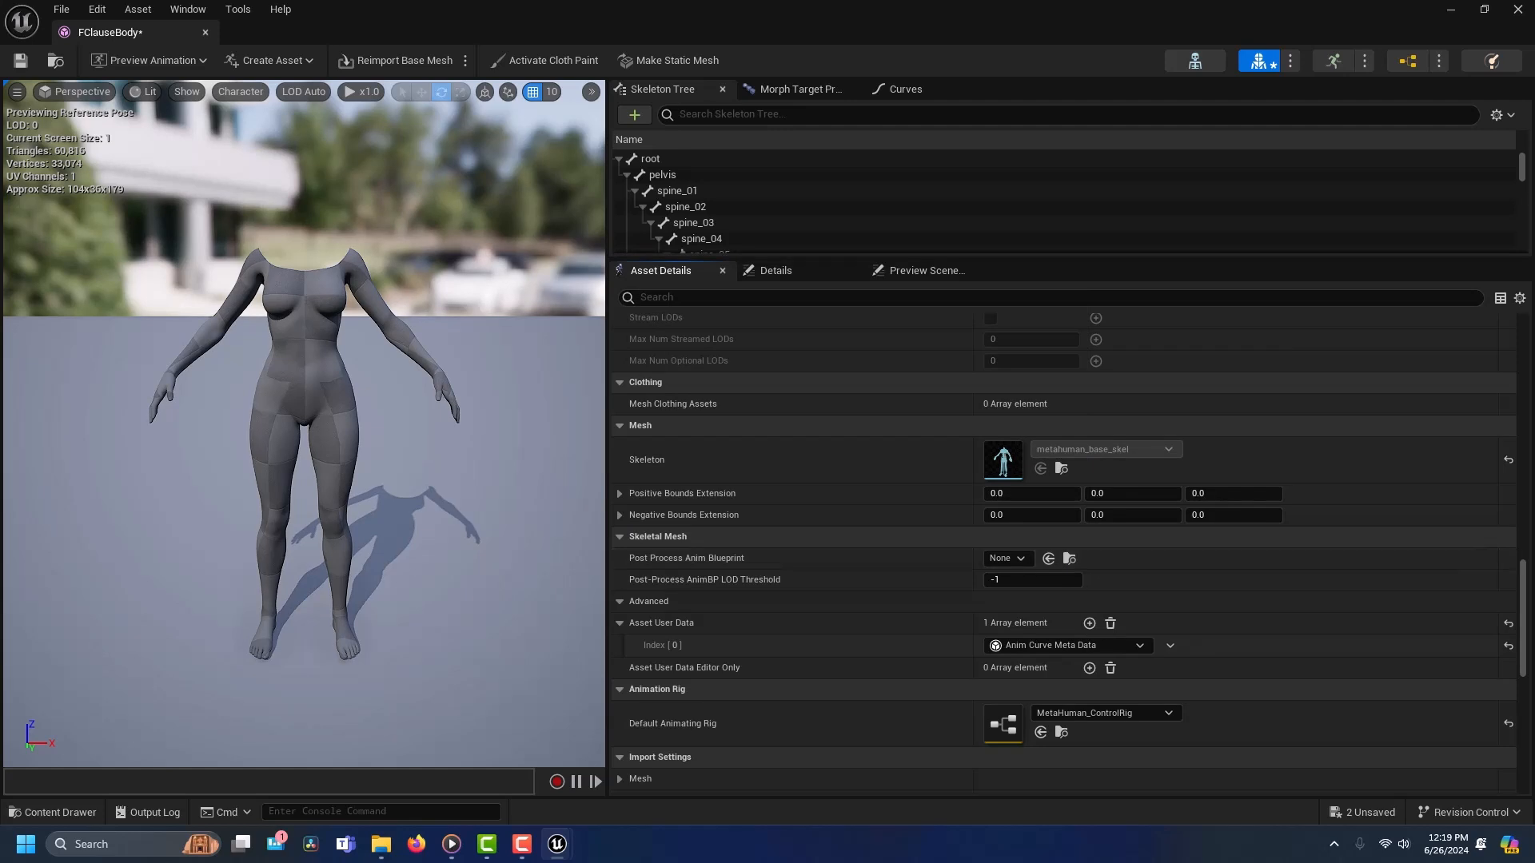
left_click(1011, 559)
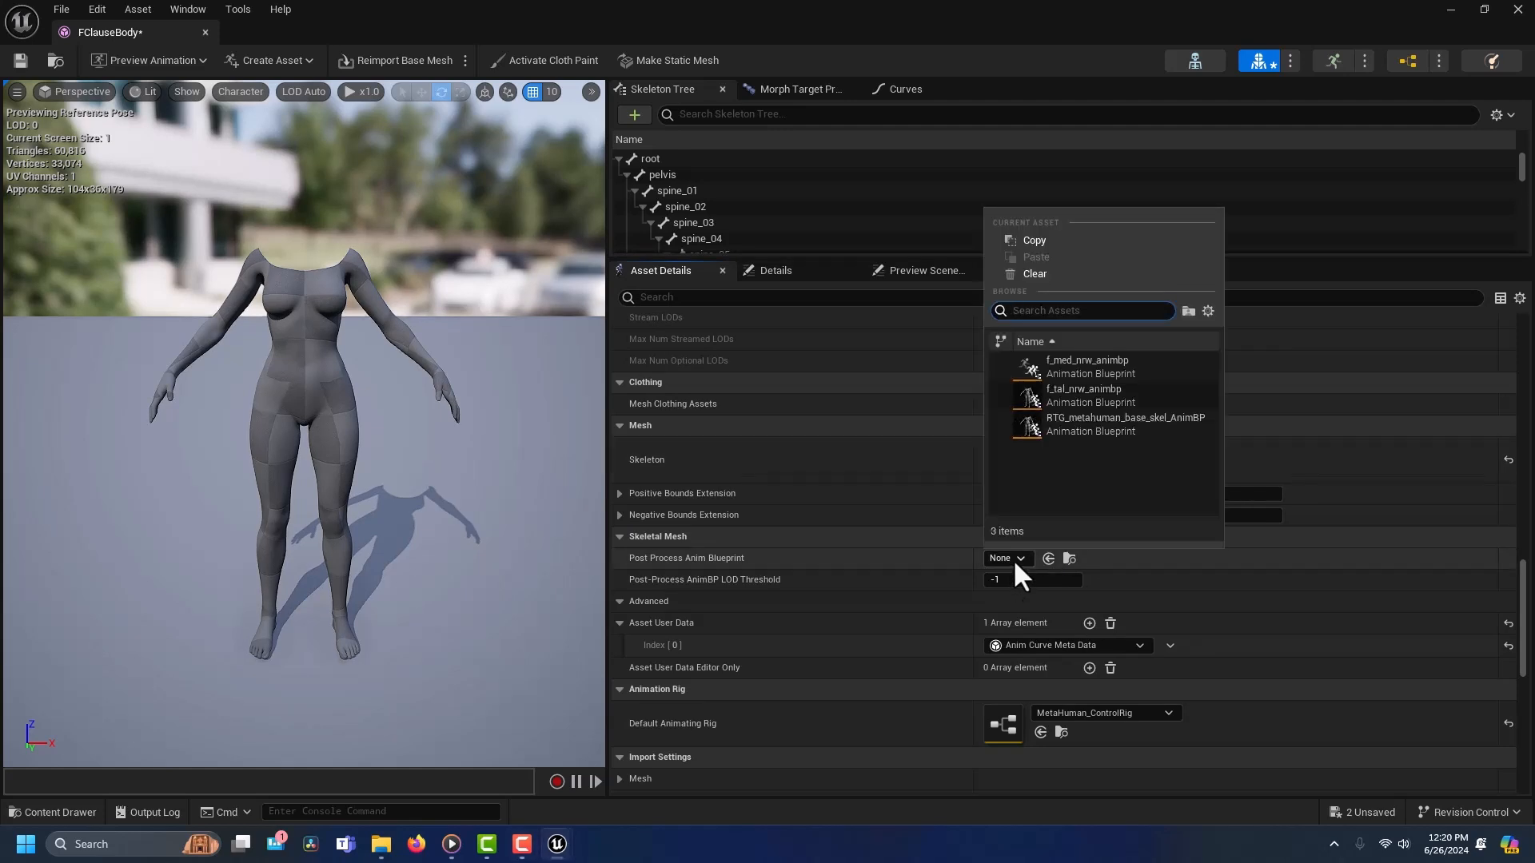
left_click(1078, 397)
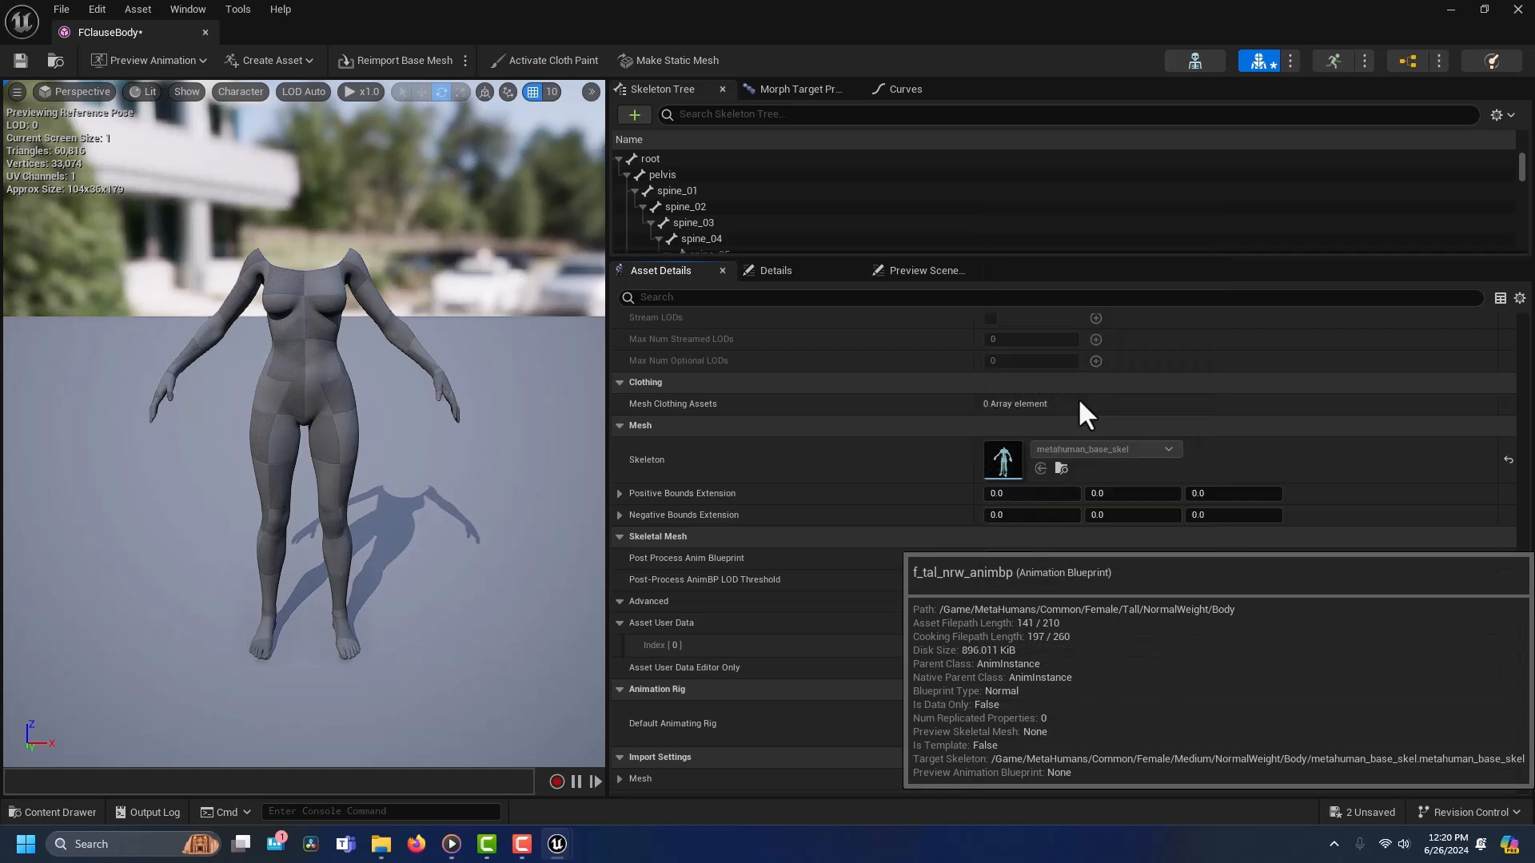
left_click(21, 59)
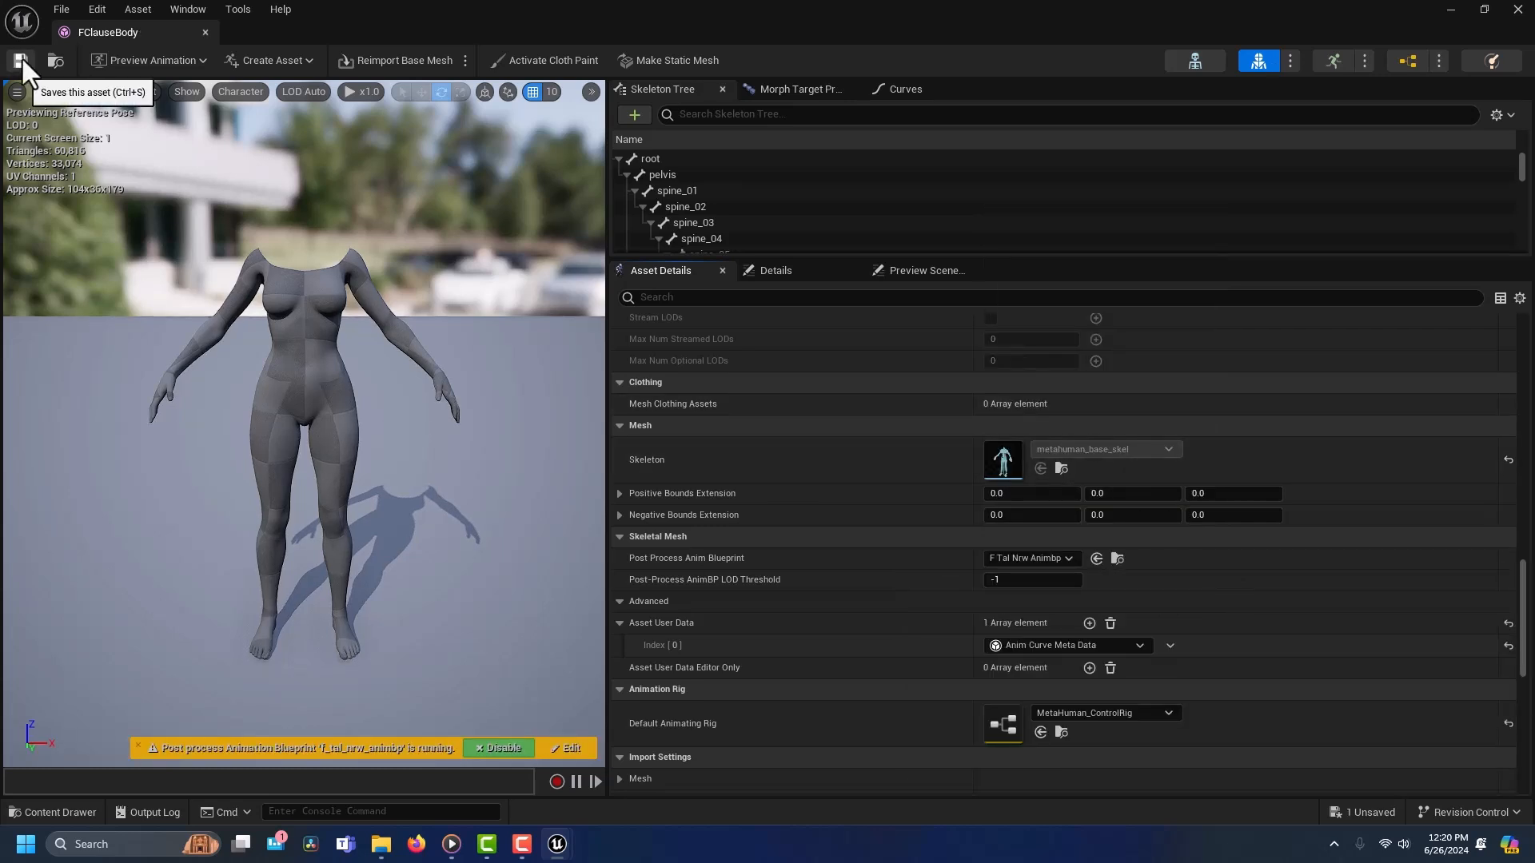
left_click(205, 31)
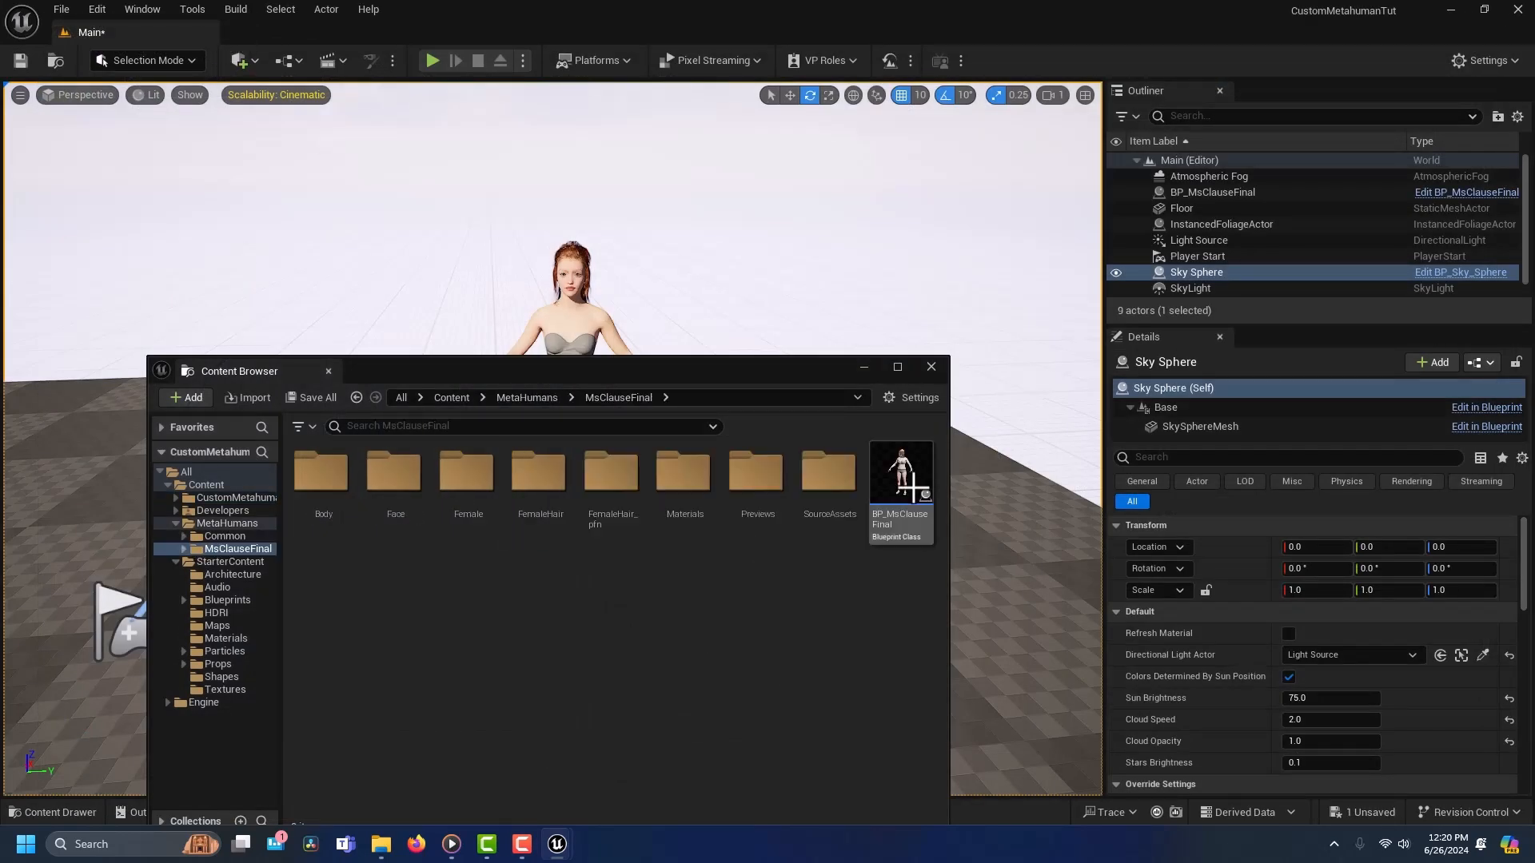
Step: Duplicate the BP_MsClauseFinal blueprint as CustomMHBP and move the copy into the CustomMetahuman folder
key("ctrl+d")
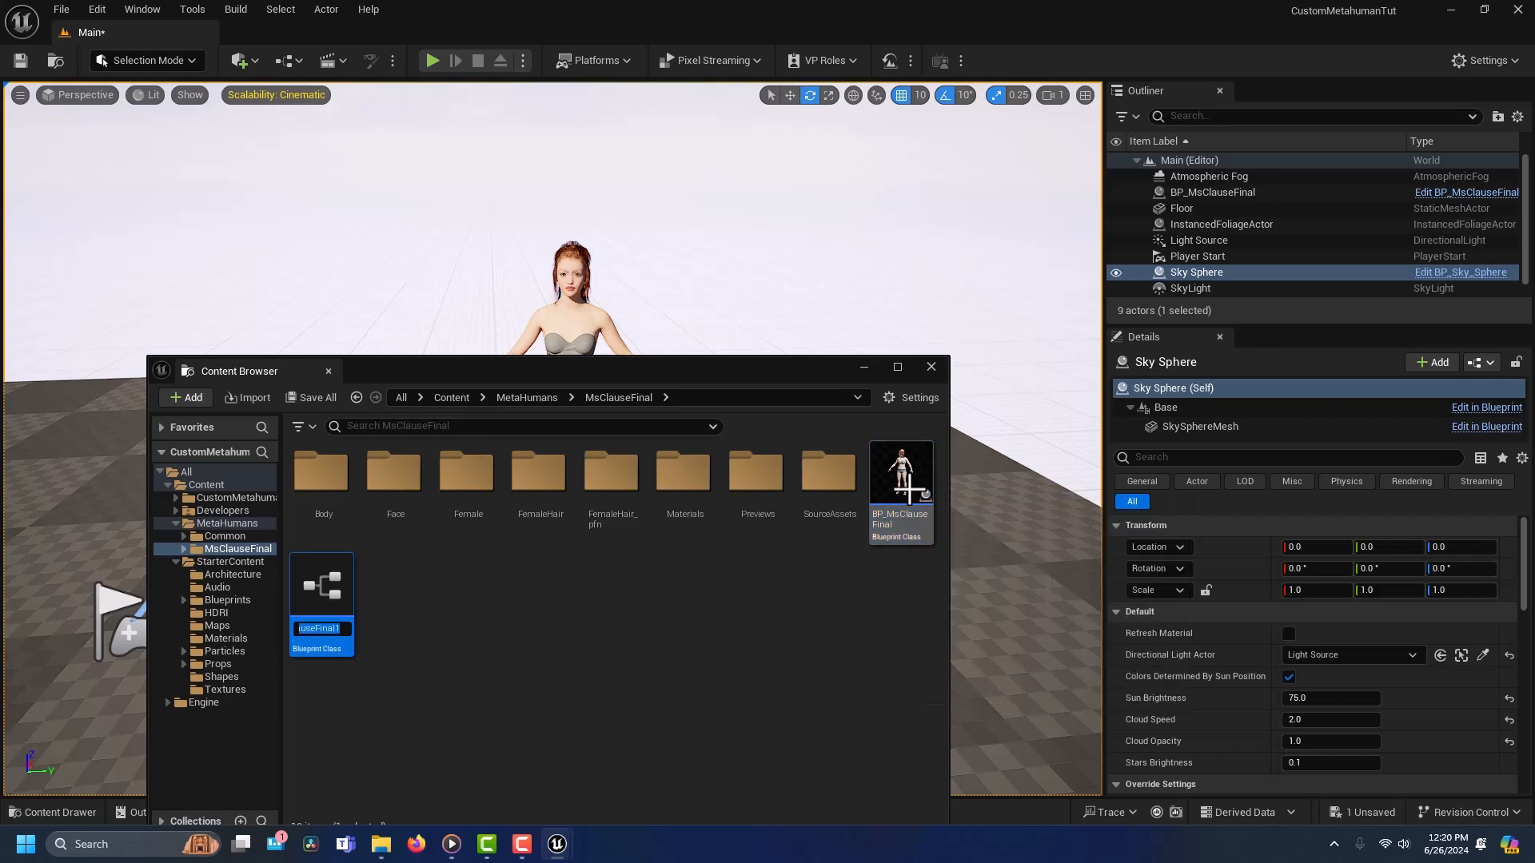
type("Cu")
key("Return")
left_click_drag(321, 592, 250, 501)
left_click(280, 534)
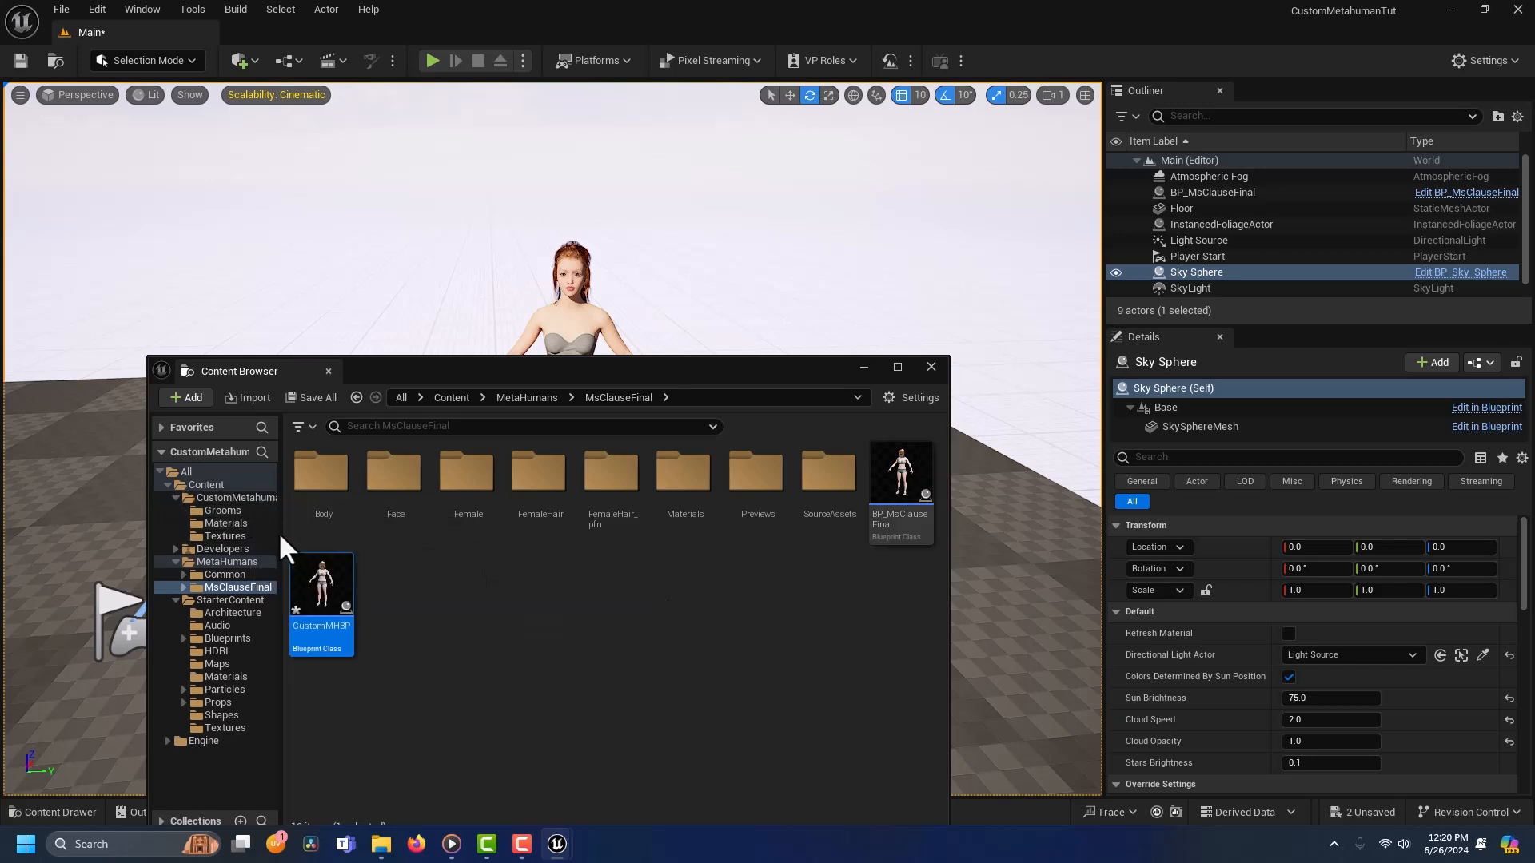
Step: In FClauseHead, assign the CustomHead material to Element 0, CusstomEye_L to Element 3 and CustomEye_R to Element 4
left_click(246, 496)
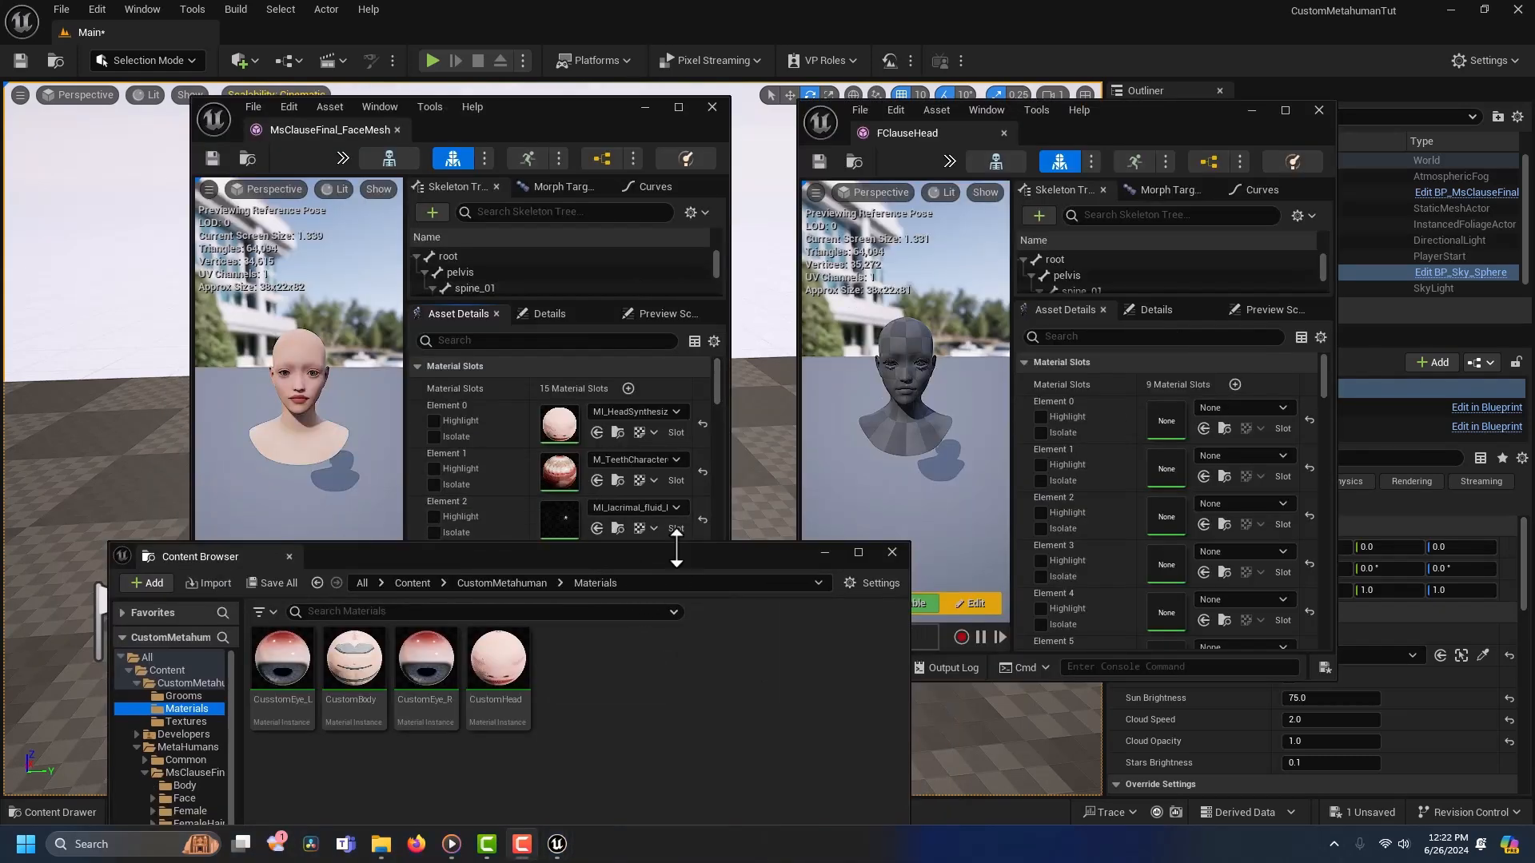
left_click_drag(670, 554, 664, 703)
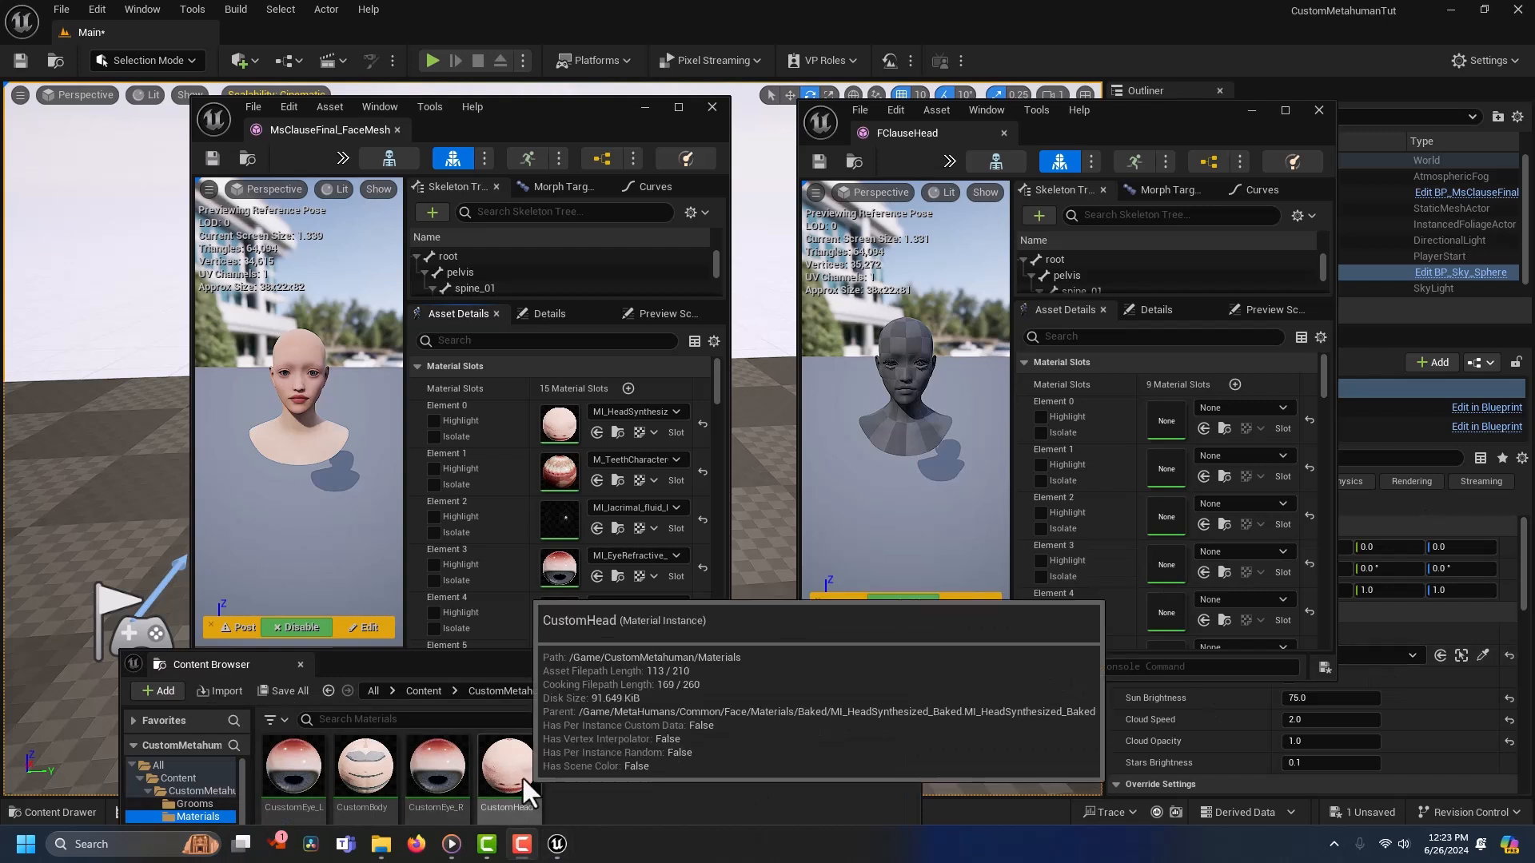
left_click_drag(521, 775, 1172, 413)
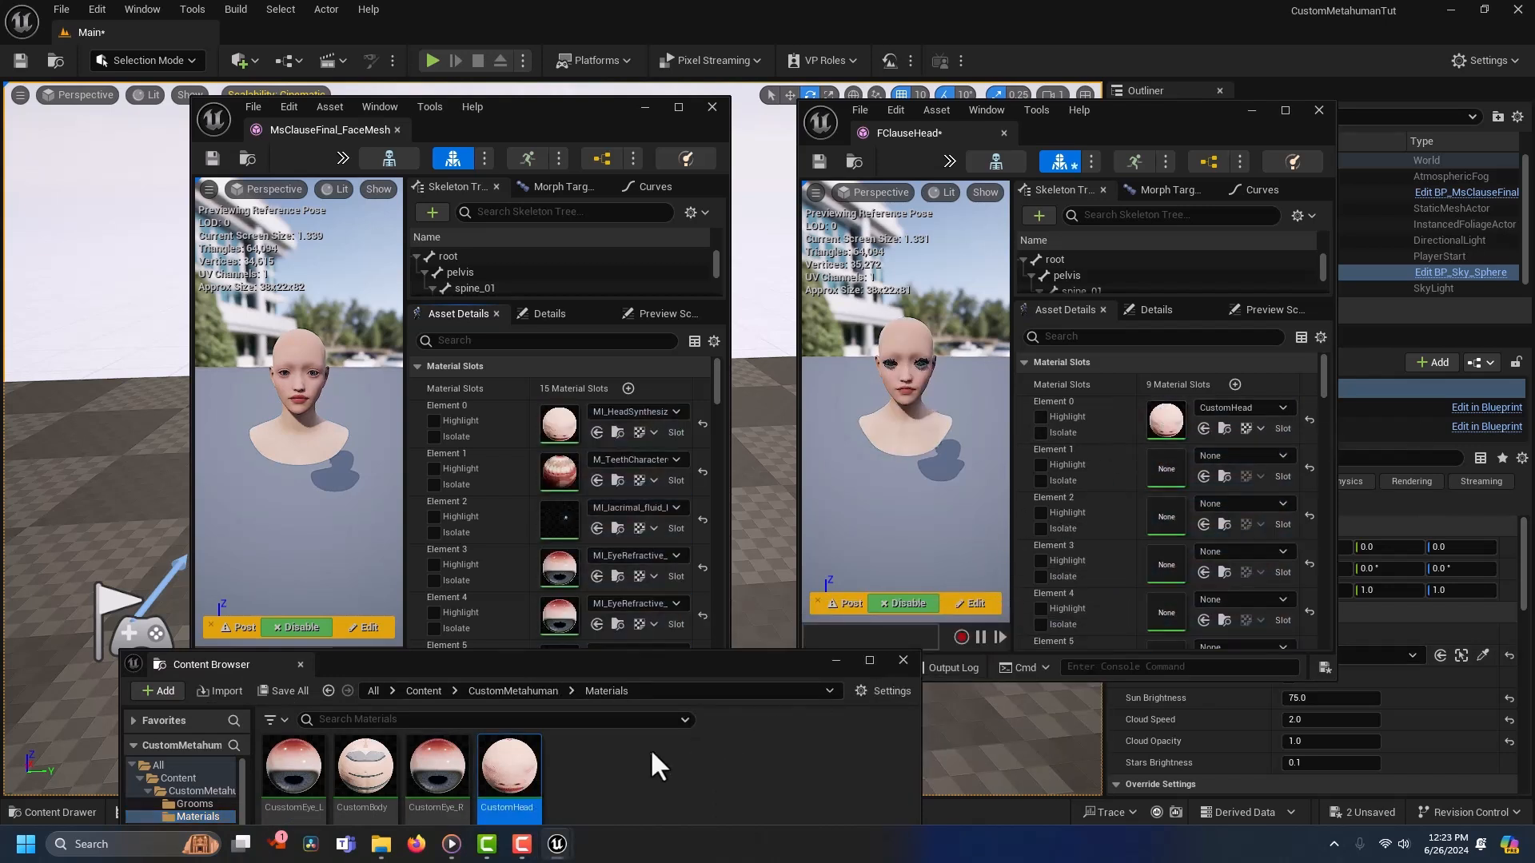
left_click_drag(437, 767, 1169, 613)
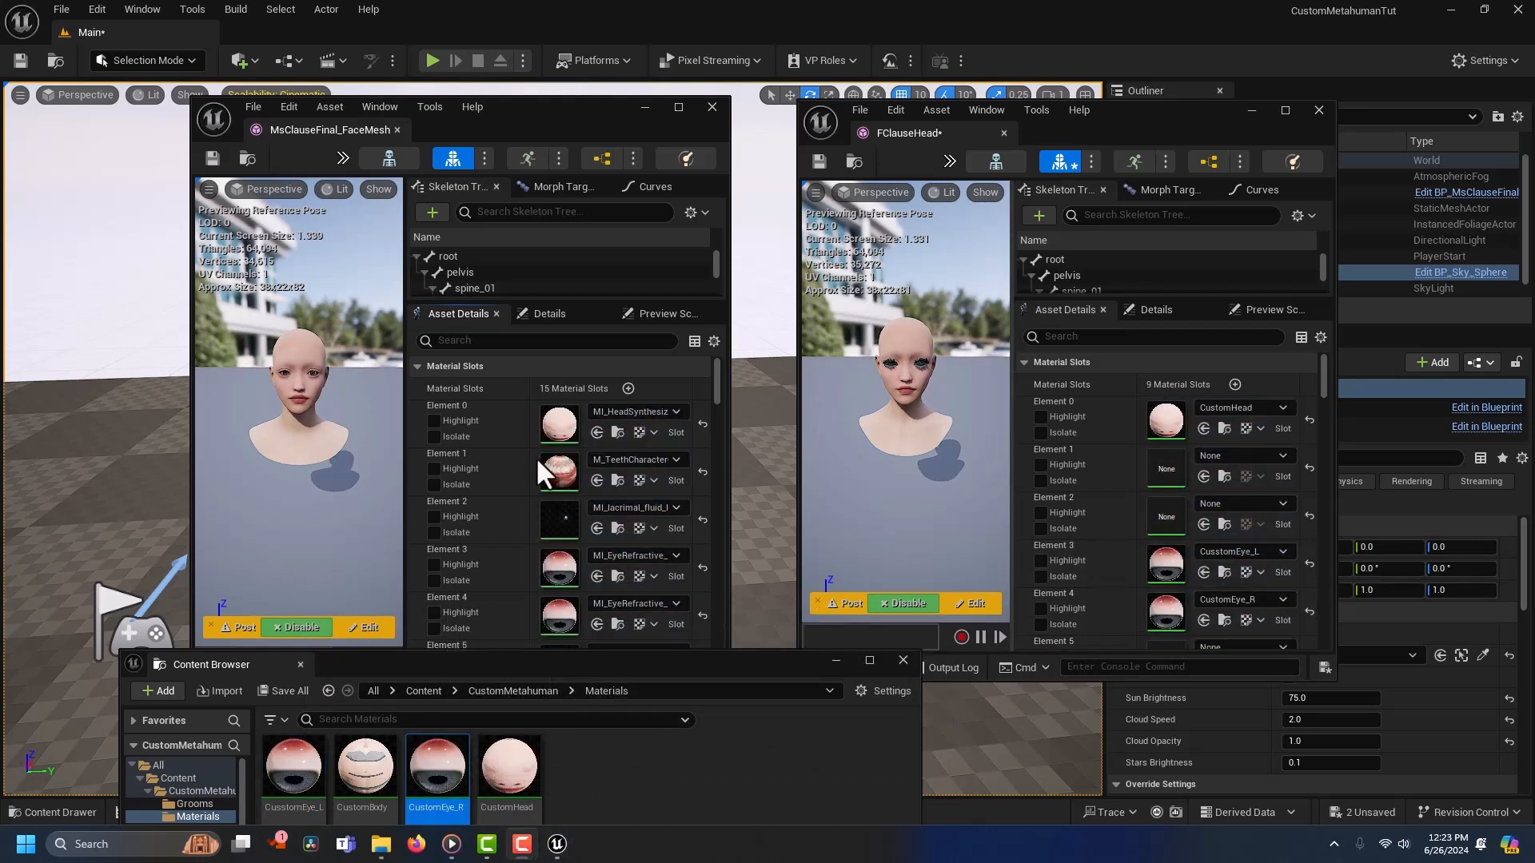
Step: Copy the teeth and lacrimal fluid materials from MsClauseFinal_FaceMesh into Elements 1 and 2 of FClauseHead
right_click(1178, 472)
left_click(1211, 513)
right_click(567, 522)
left_click(599, 555)
right_click(1170, 520)
left_click(1206, 568)
Step: Copy the remaining MsClauseFinal_FaceMesh materials, starting with eye occlusion, into FClauseHead's slots from Element 5 onward and close the mesh
scroll(1171, 528, "down", 4)
scroll(564, 512, "down", 3)
right_click(571, 509)
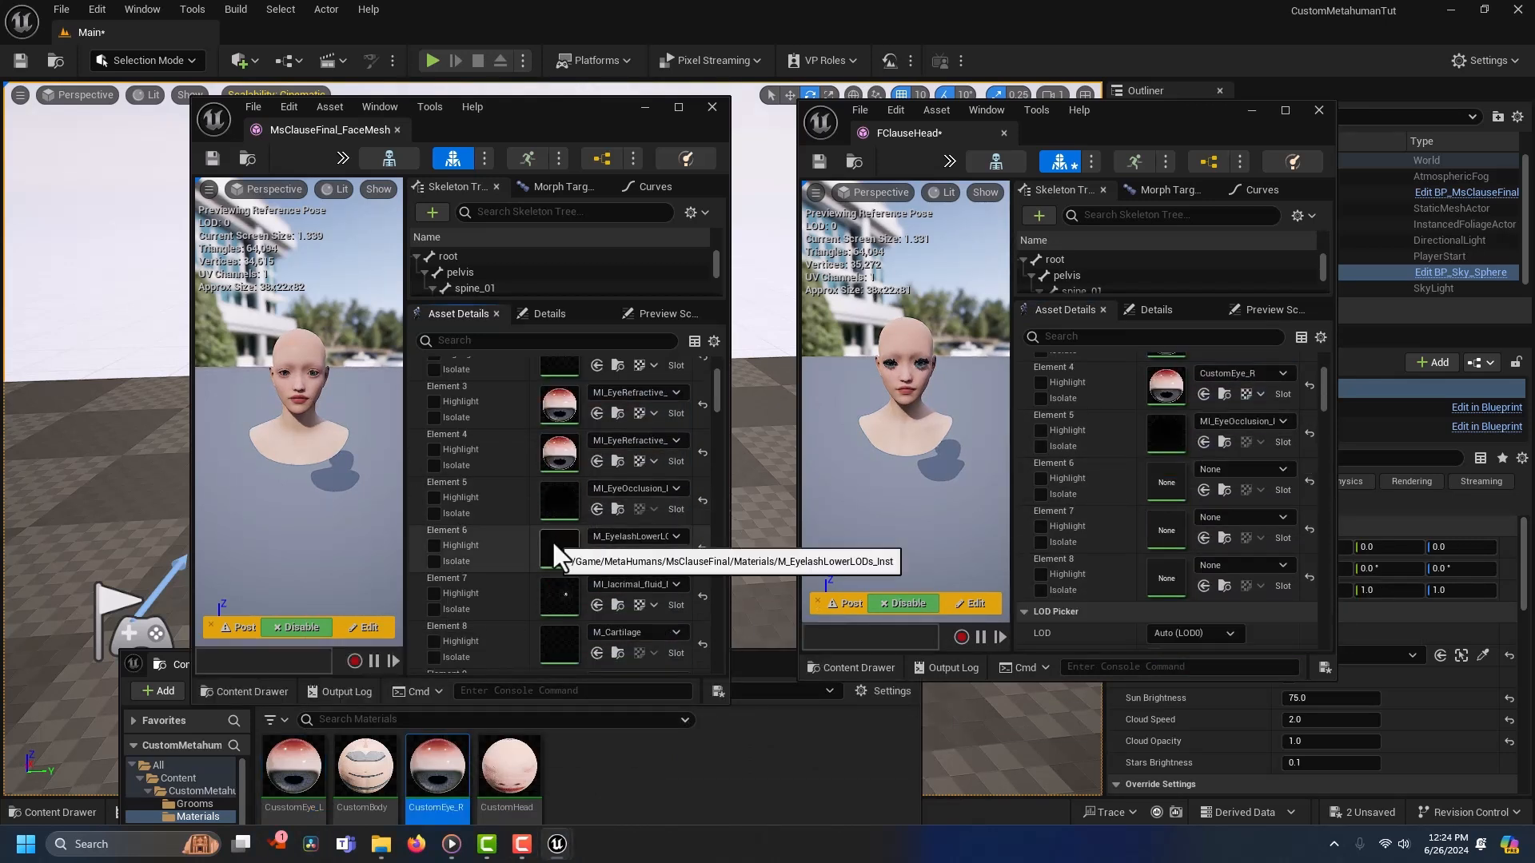
right_click(559, 597)
left_click(594, 629)
right_click(1167, 482)
left_click(1206, 531)
right_click(562, 651)
left_click(595, 684)
right_click(1162, 532)
left_click(1206, 580)
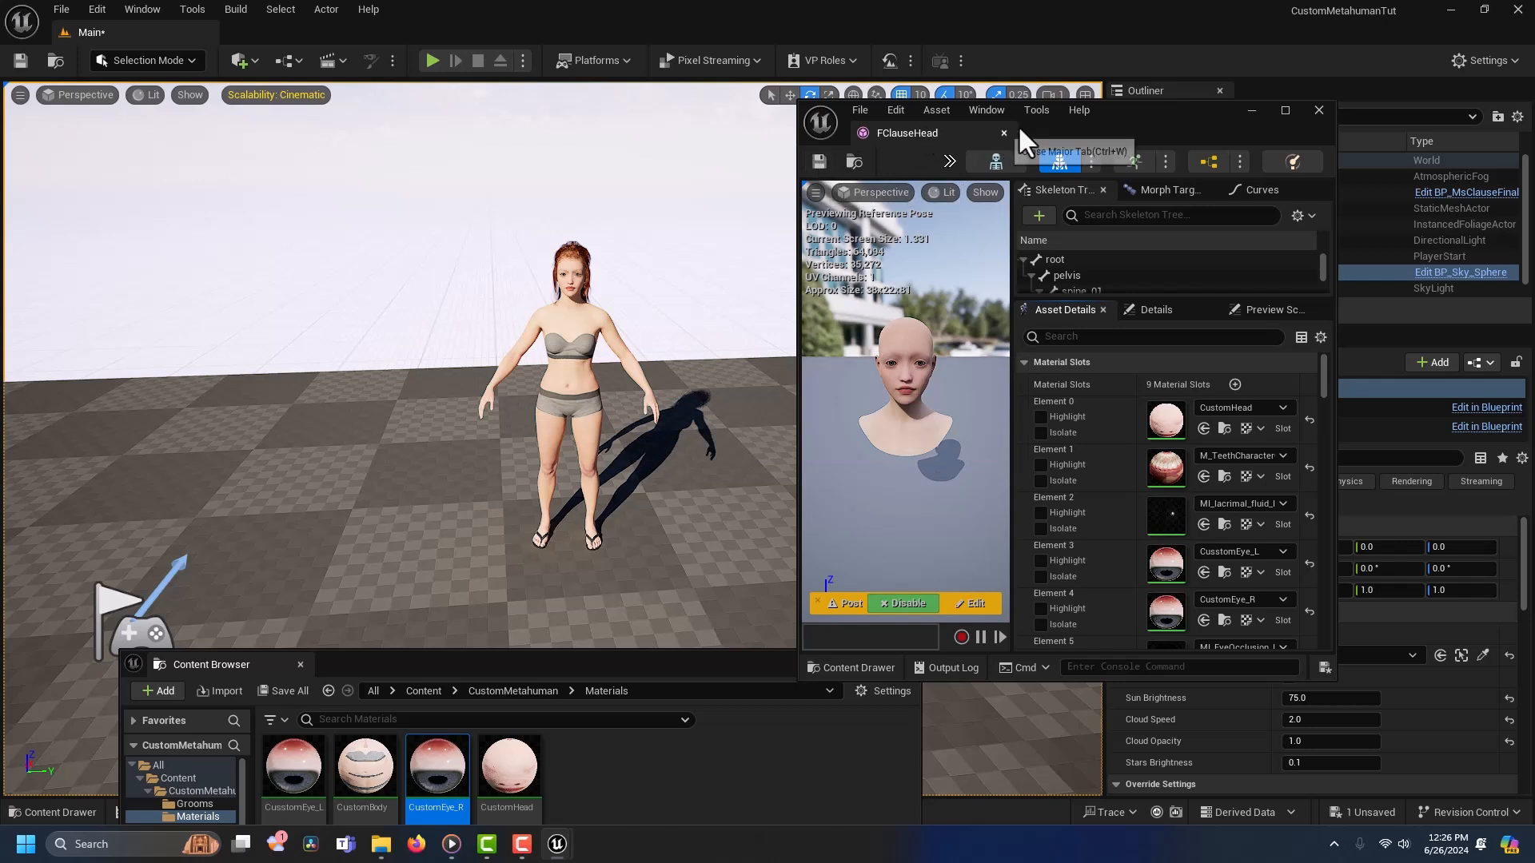
left_click(1327, 104)
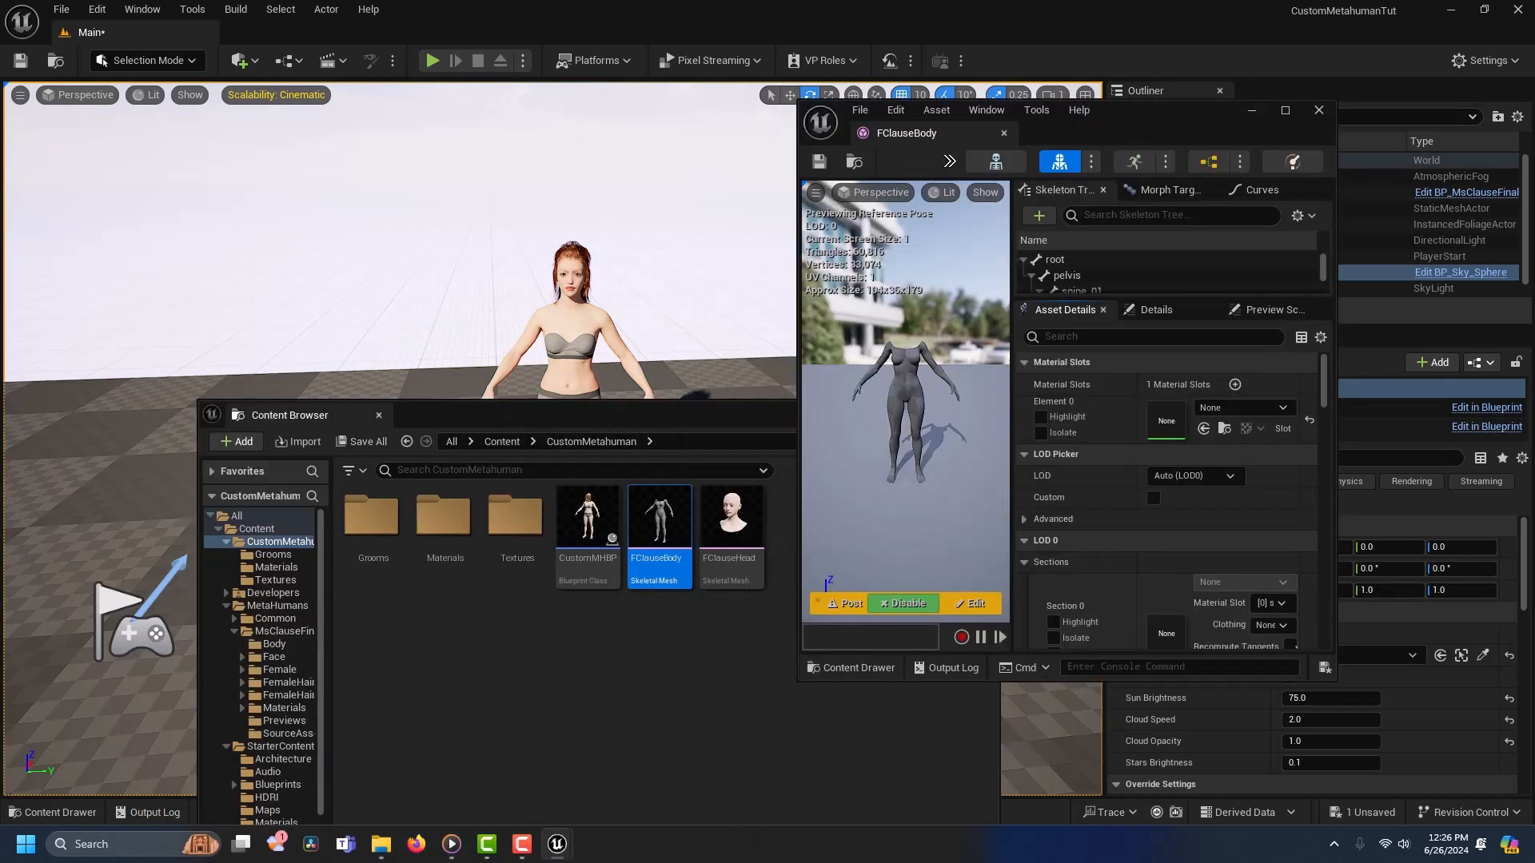
Step: Assign the CustomBody material to Element 0 of FClauseBody and close the mesh
double_click(443, 527)
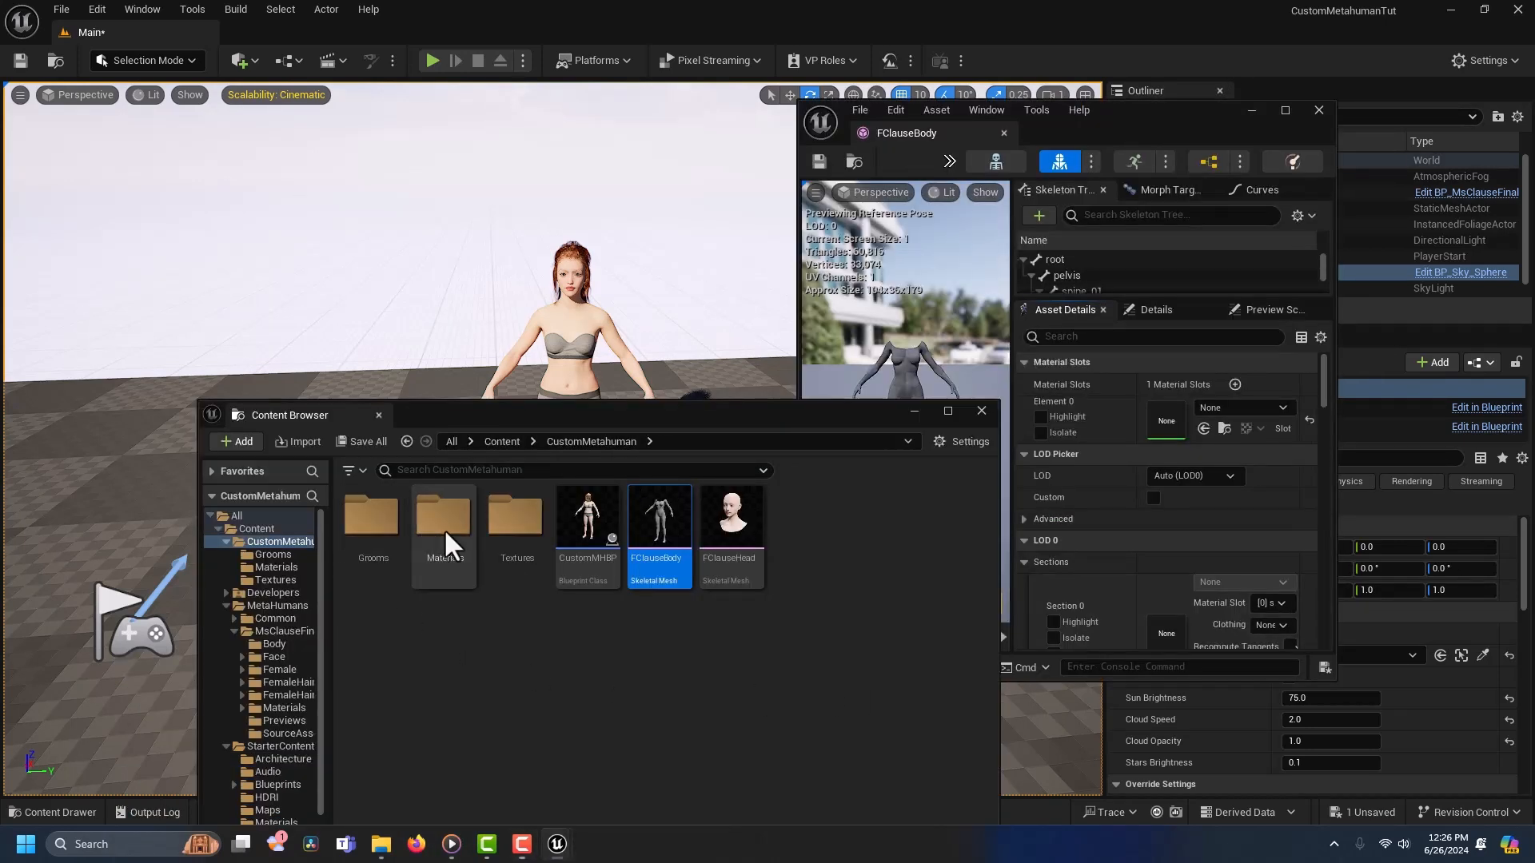
left_click_drag(462, 549, 1165, 419)
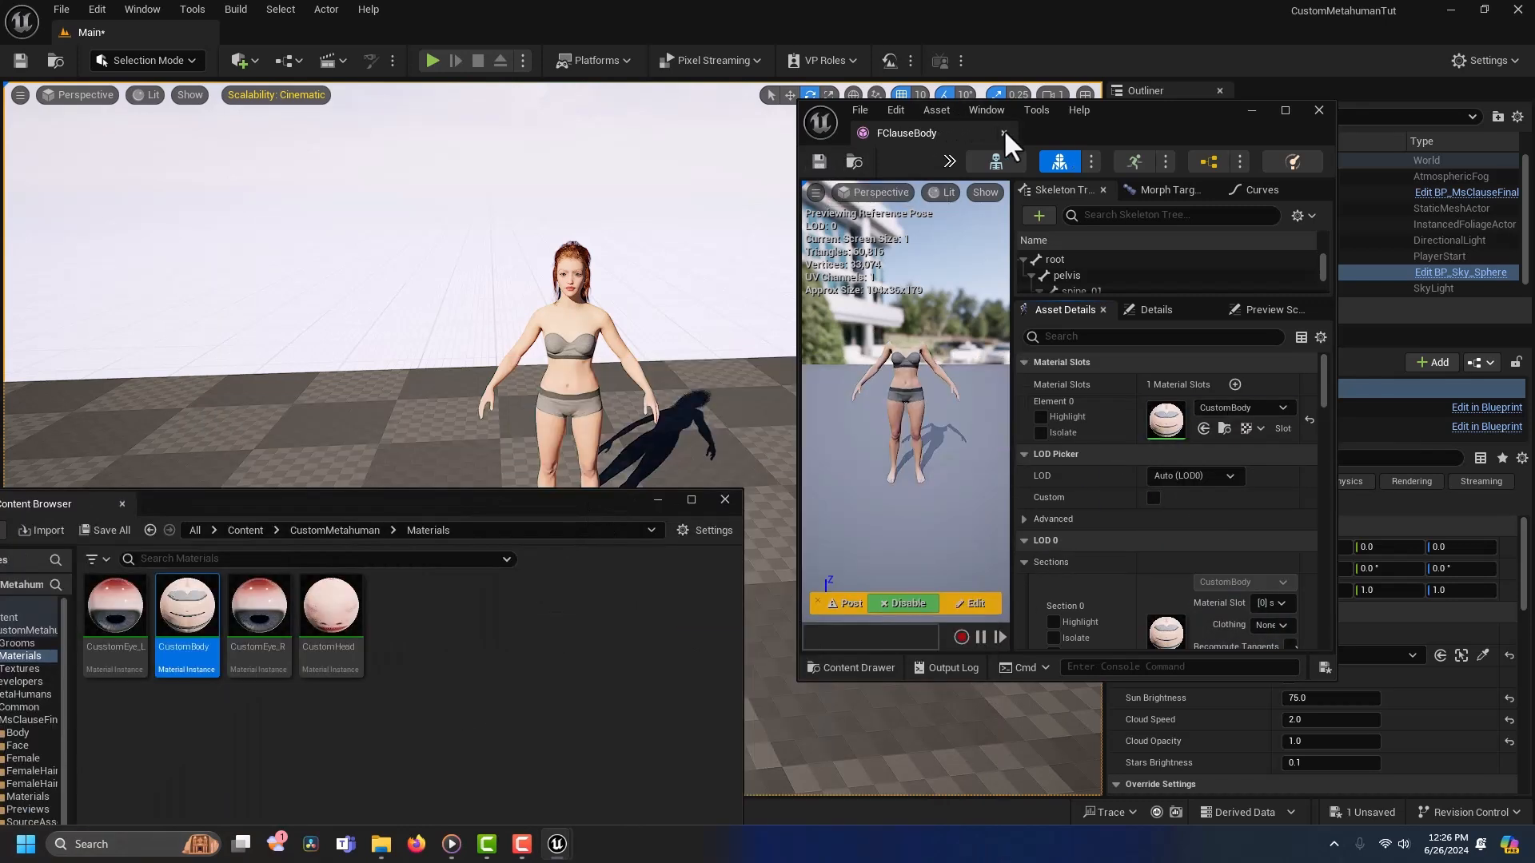
left_click(1320, 111)
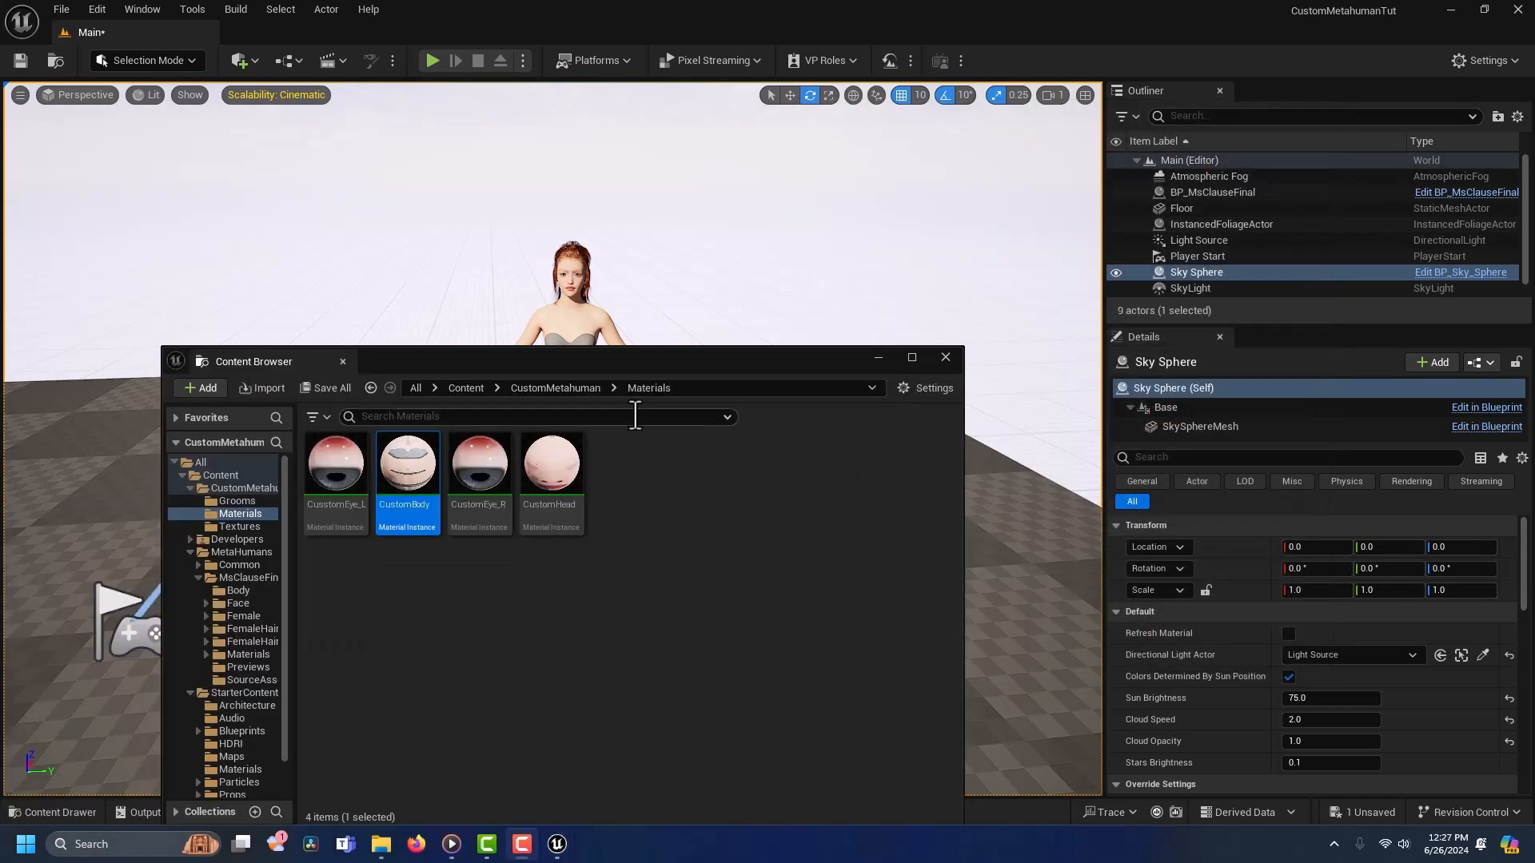
Step: Create groom bindings for CustomEyebrows and the other custom grooms, with FClauseHead as target and MsClauseFinal_FaceMesh as source skeletal mesh
left_click(536, 388)
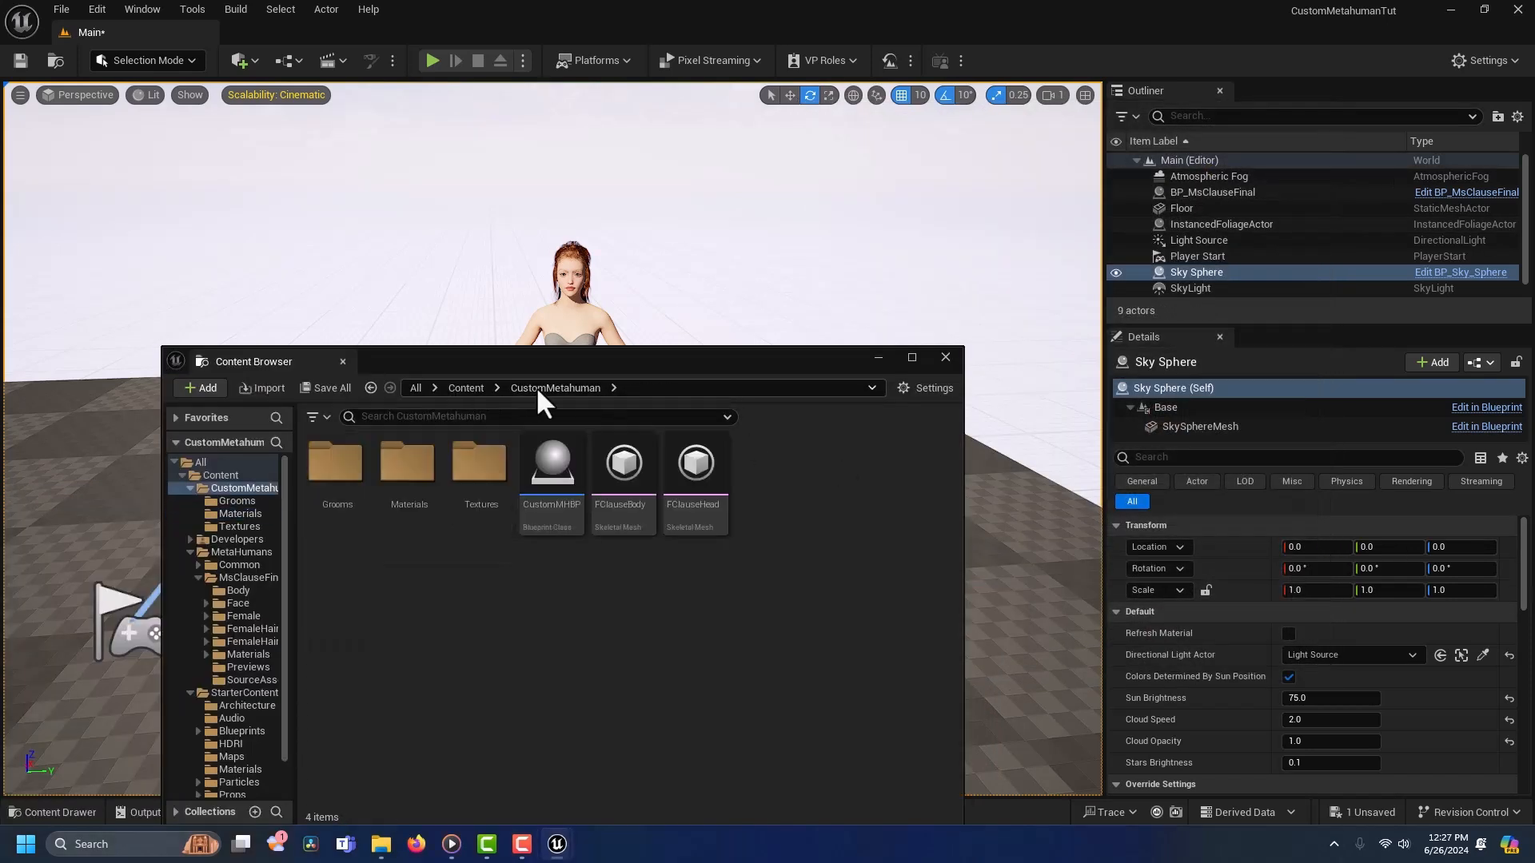
double_click(318, 478)
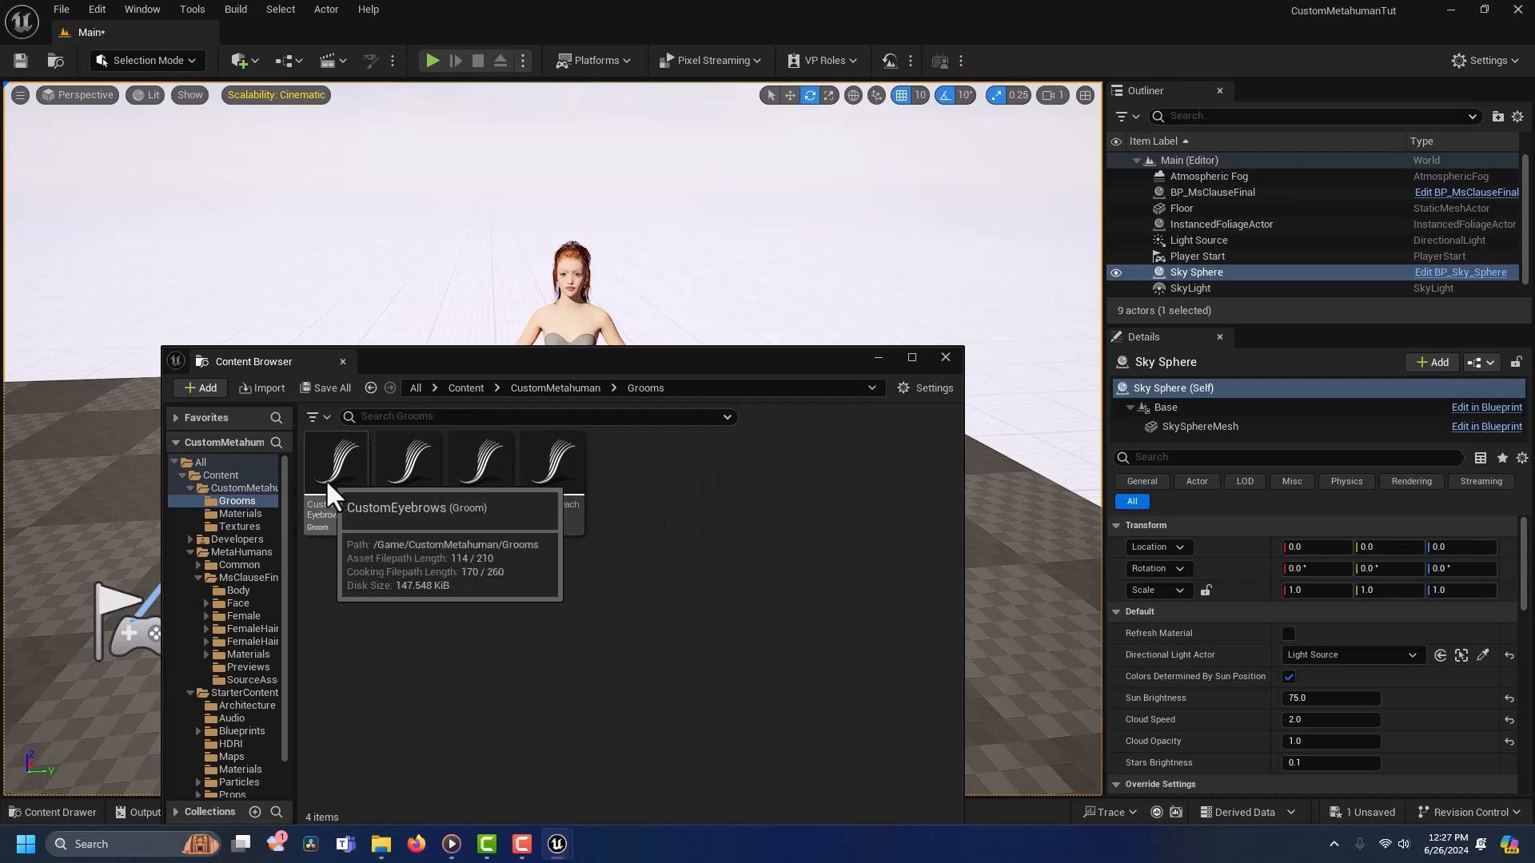
right_click(324, 479)
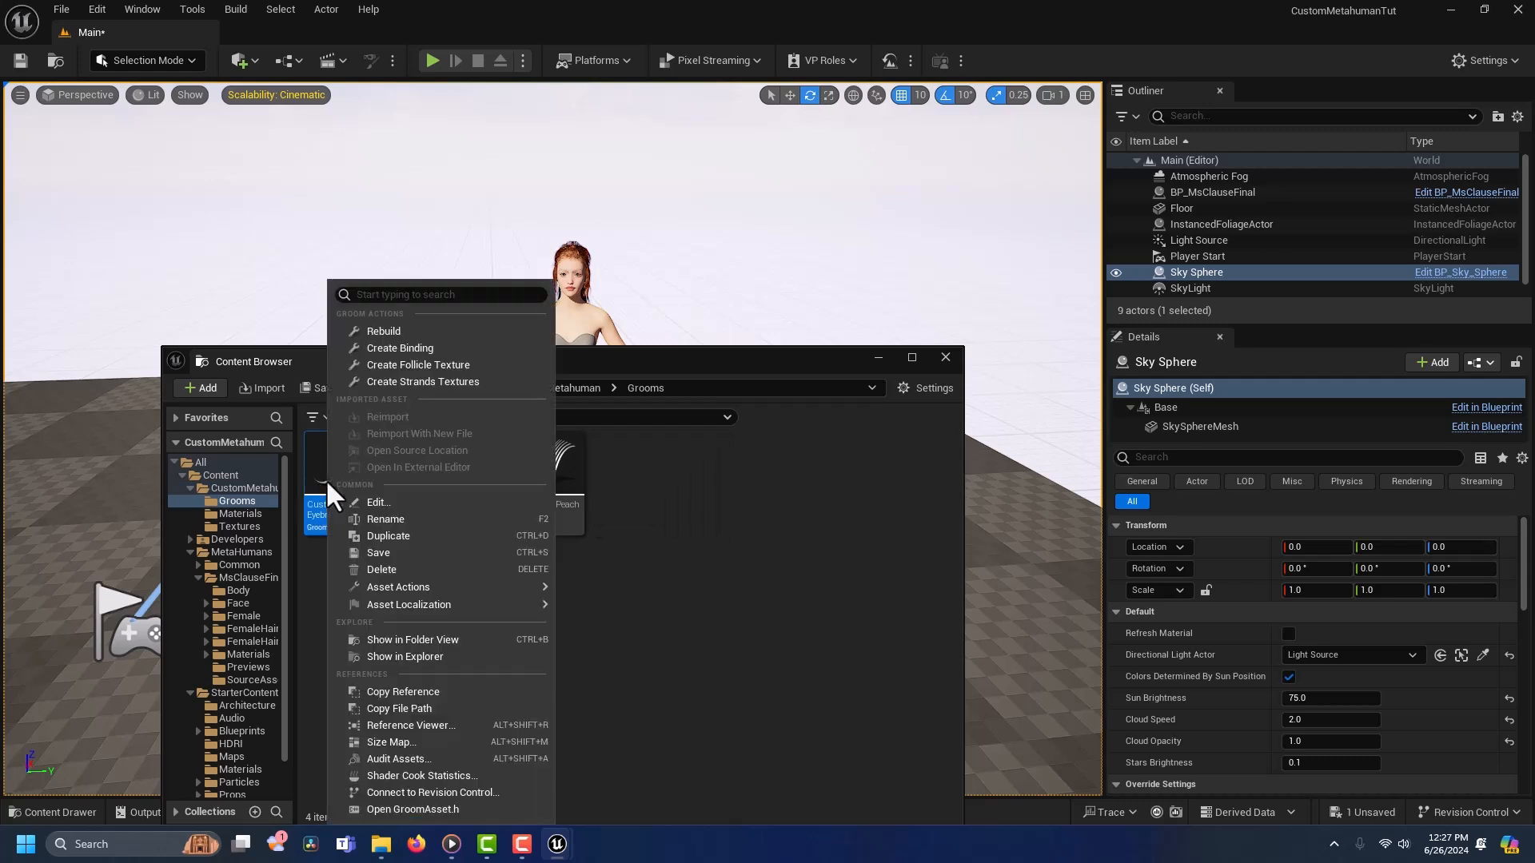
left_click(424, 349)
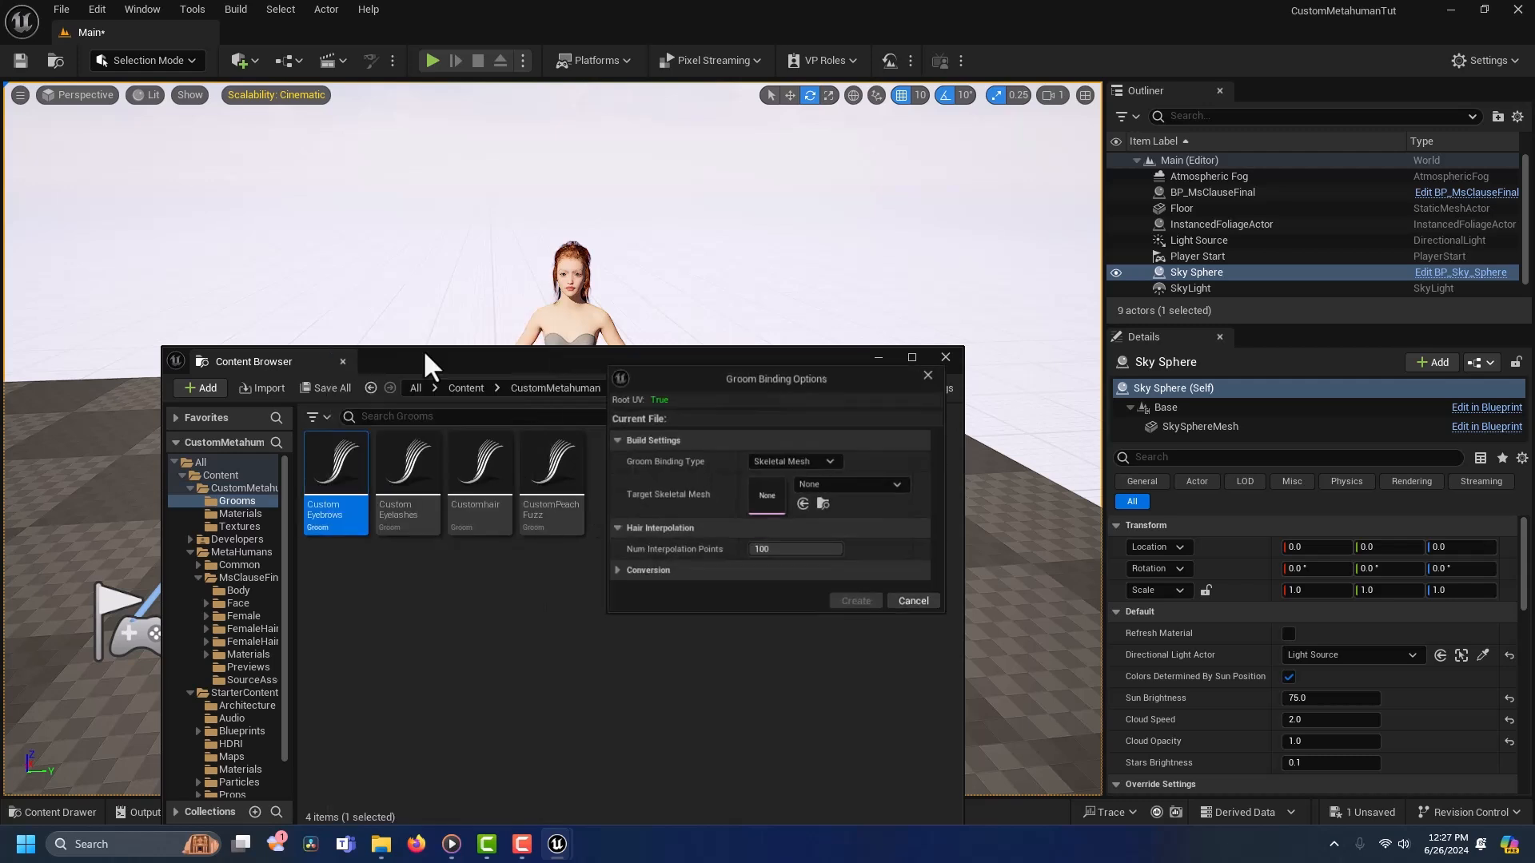
left_click(870, 487)
left_click(895, 343)
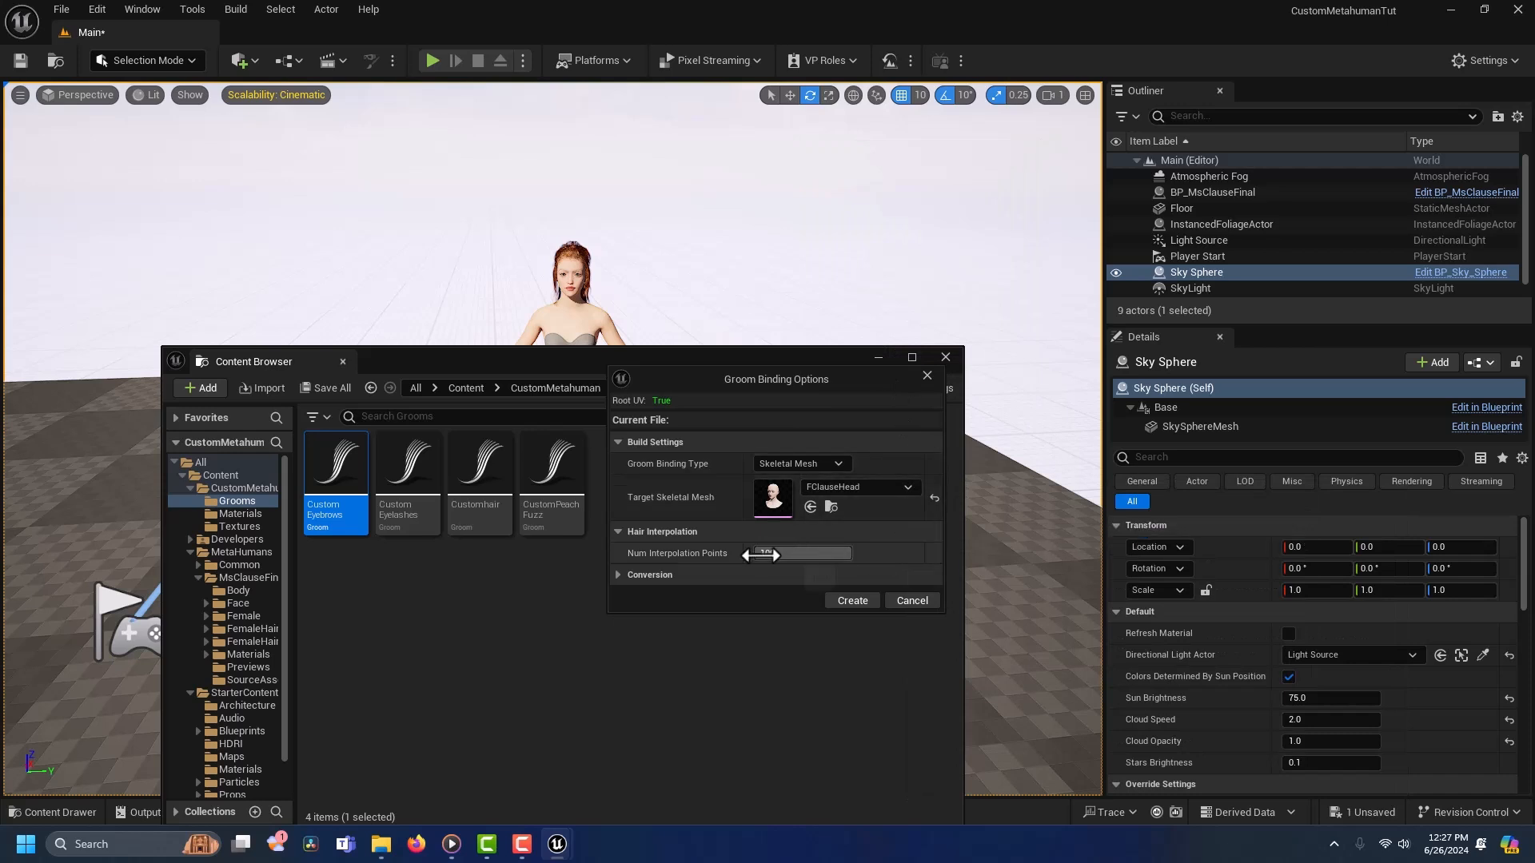
left_click(614, 574)
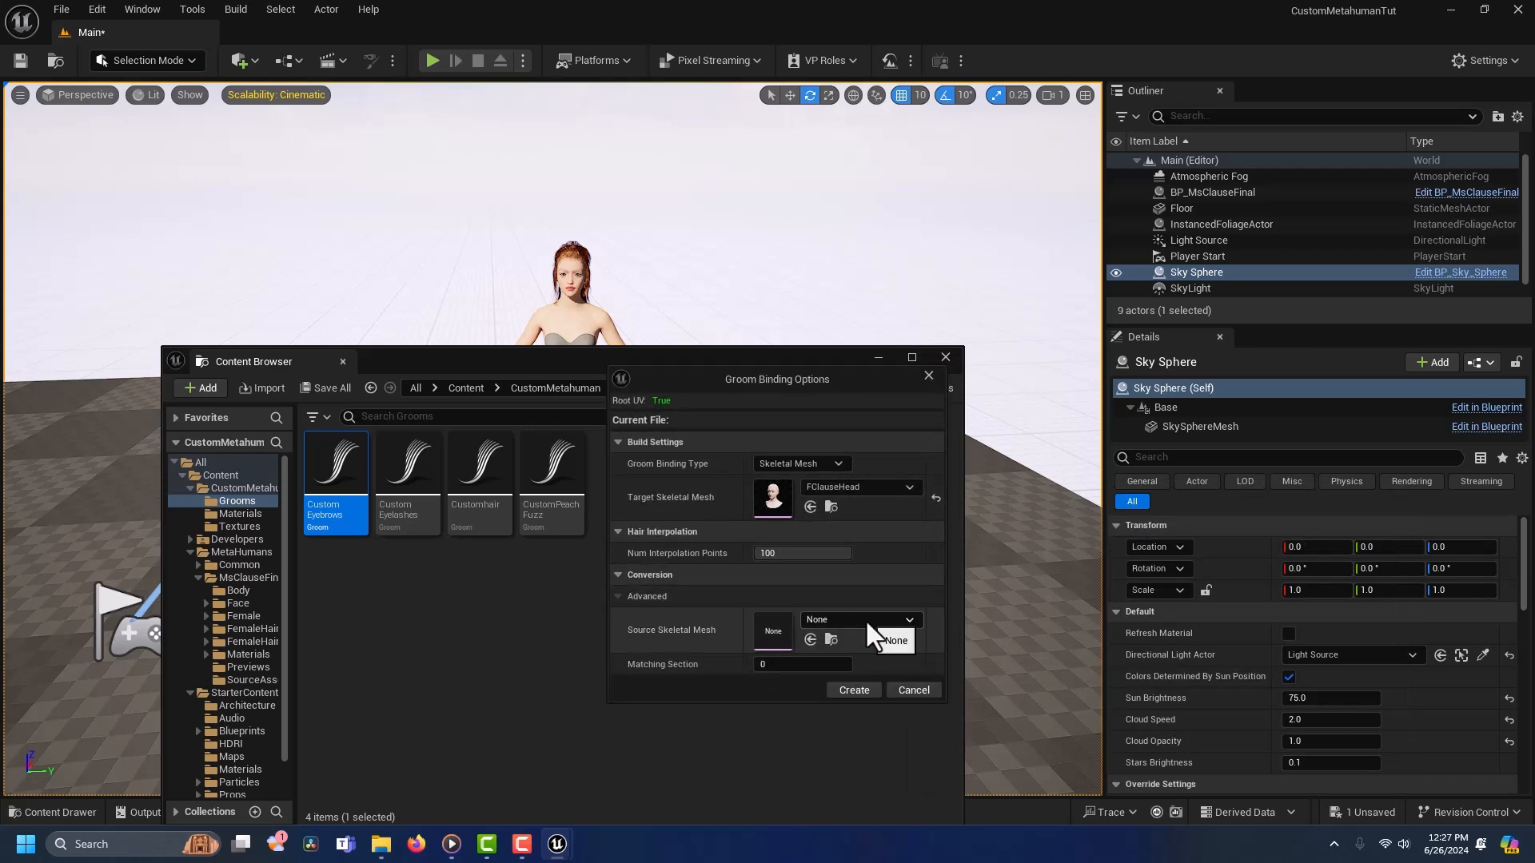
left_click(865, 619)
left_click(875, 507)
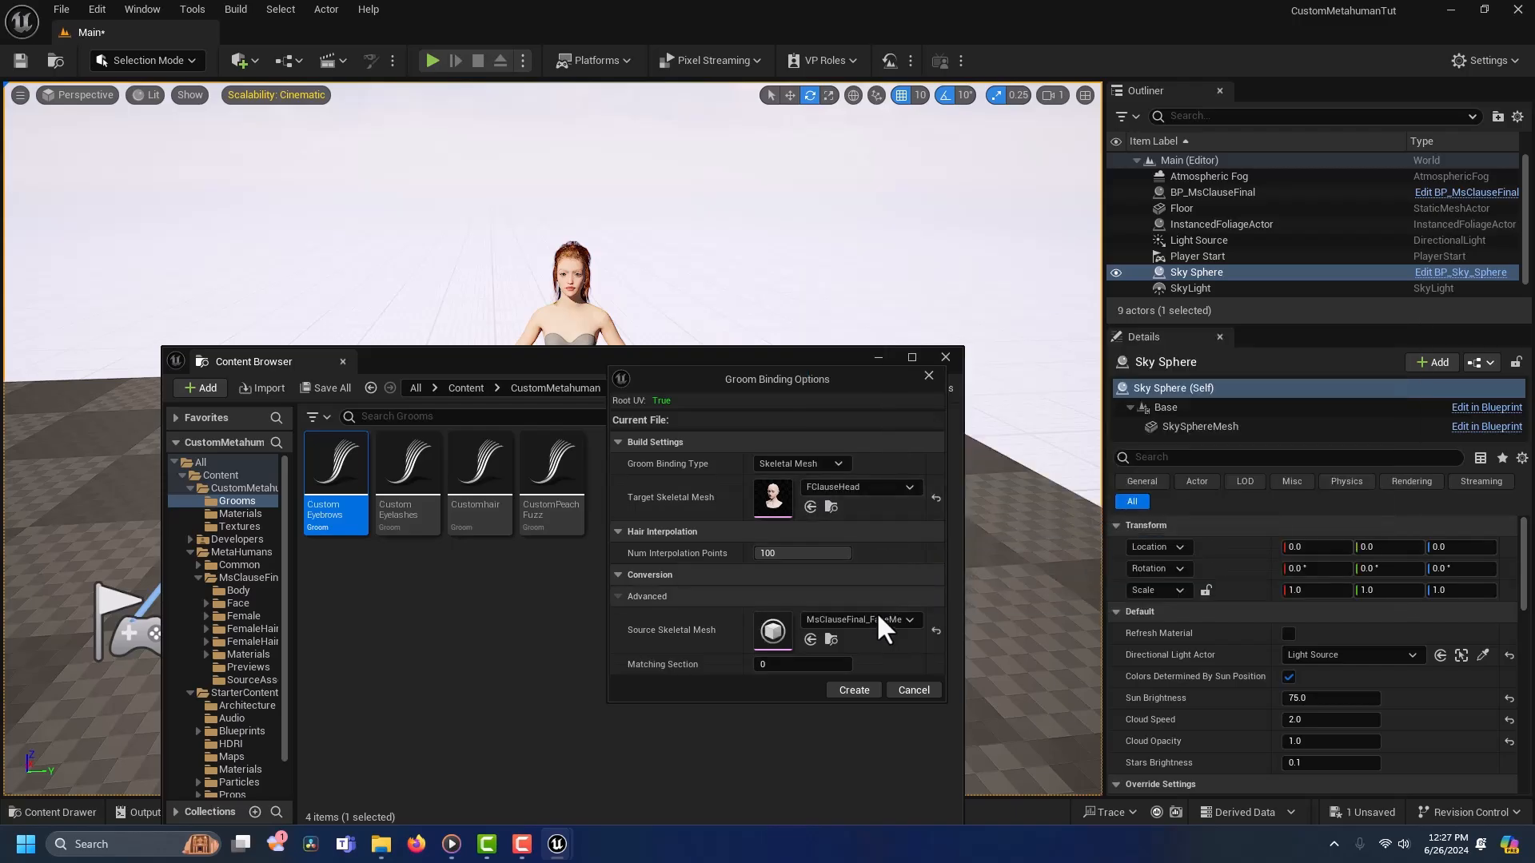
left_click(854, 690)
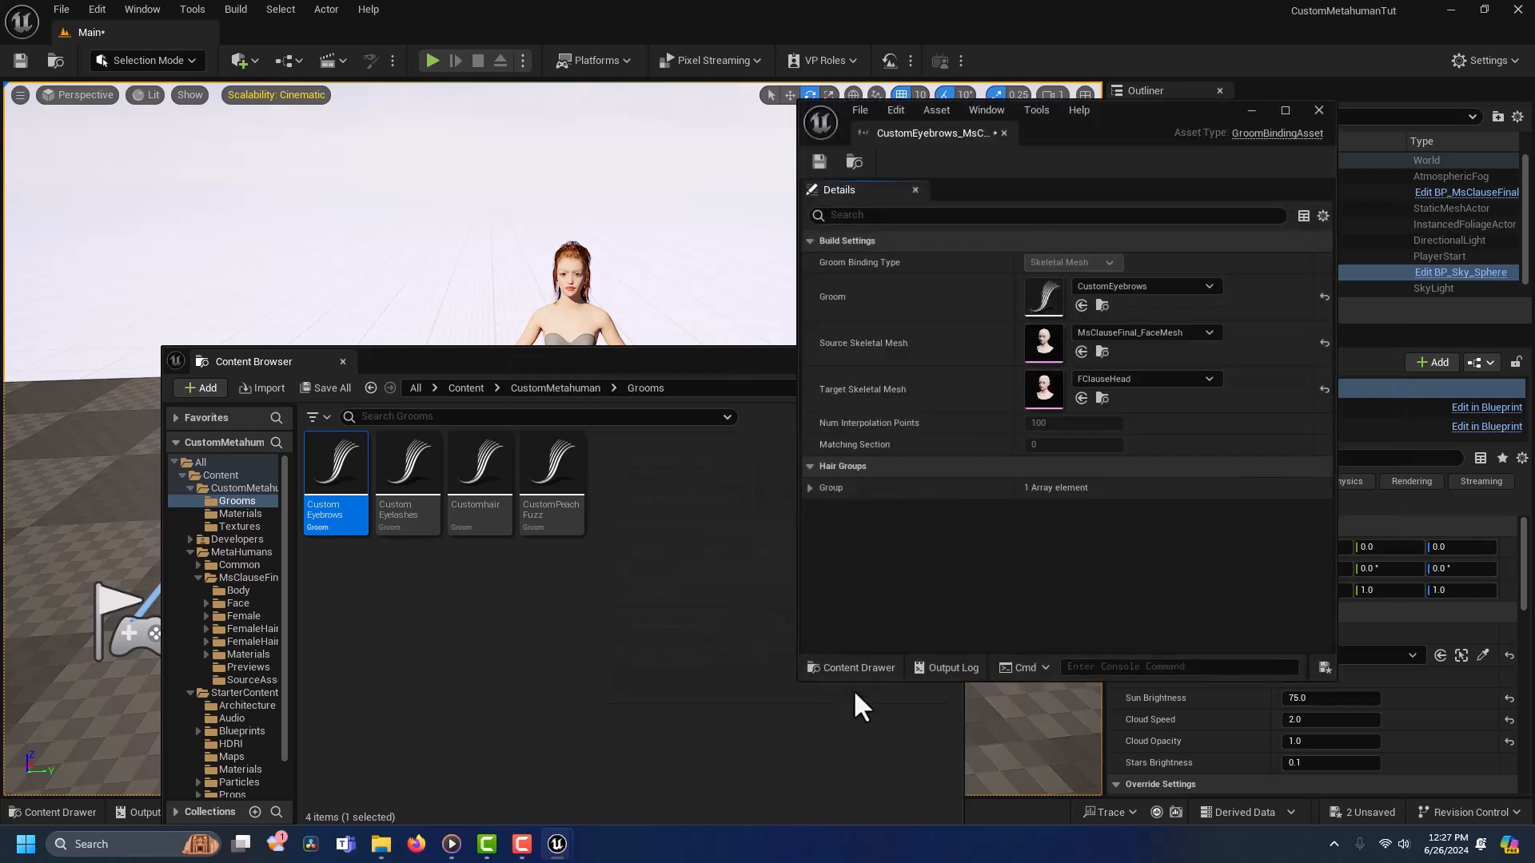
right_click(479, 480)
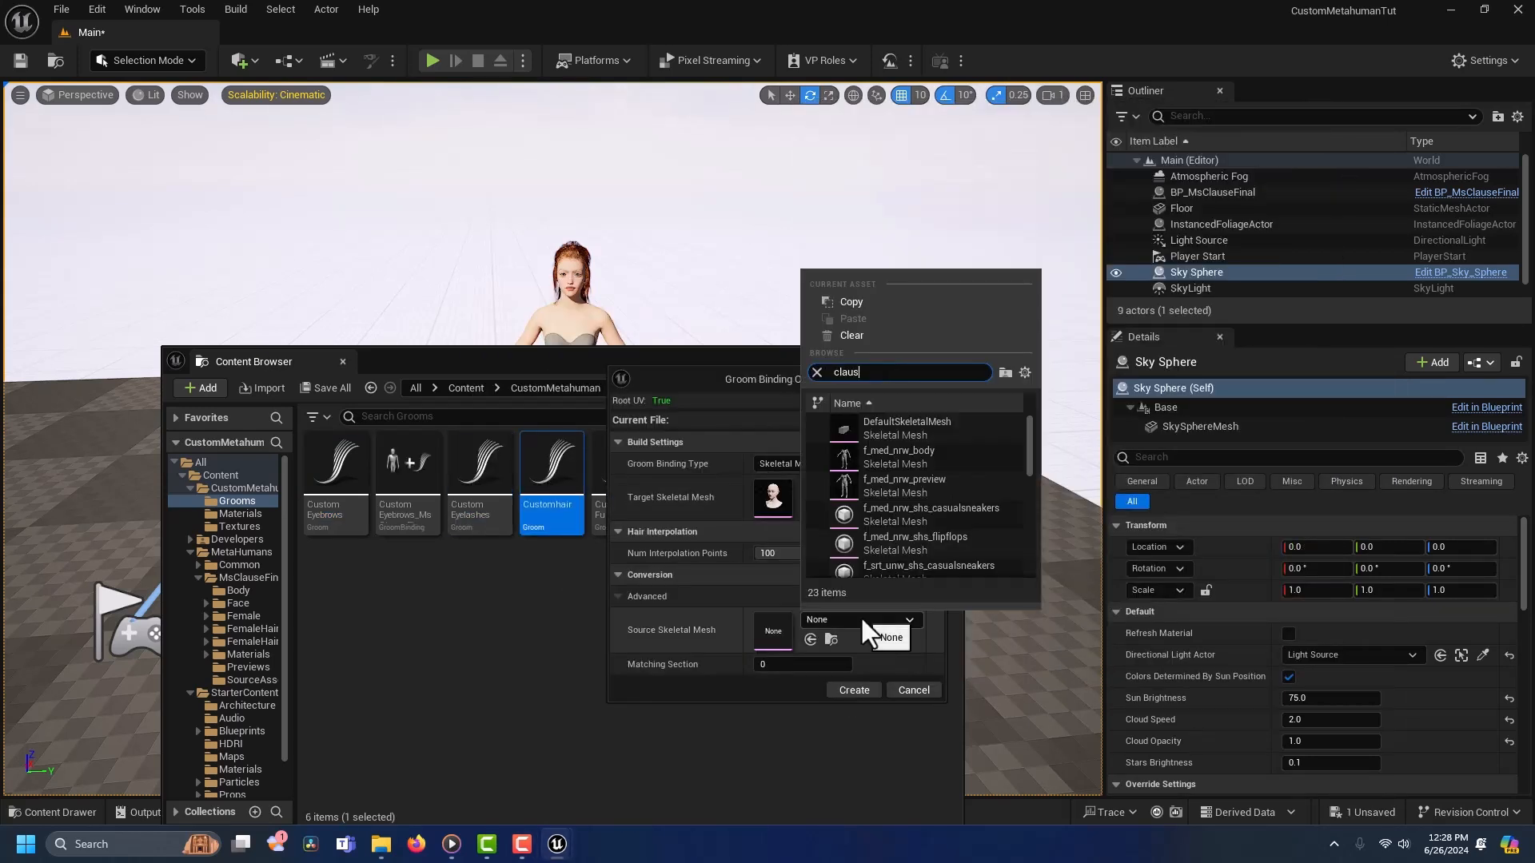
right_click(756, 480)
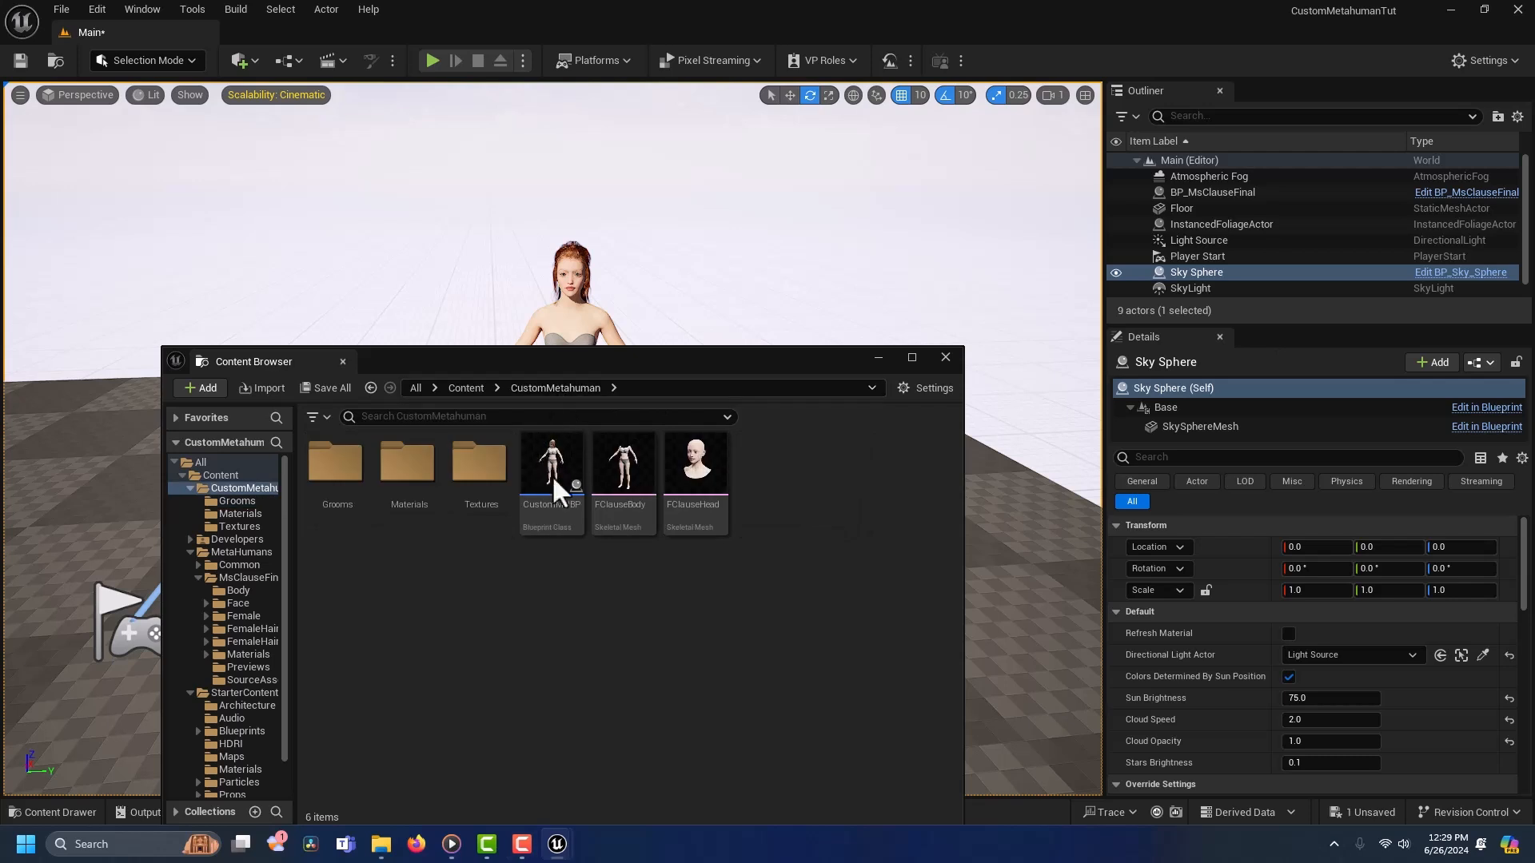
Step: In CustomMHBP, give the Body component the FClauseBody mesh with the CustomBody material, and the Face component the FClauseHead mesh
double_click(559, 483)
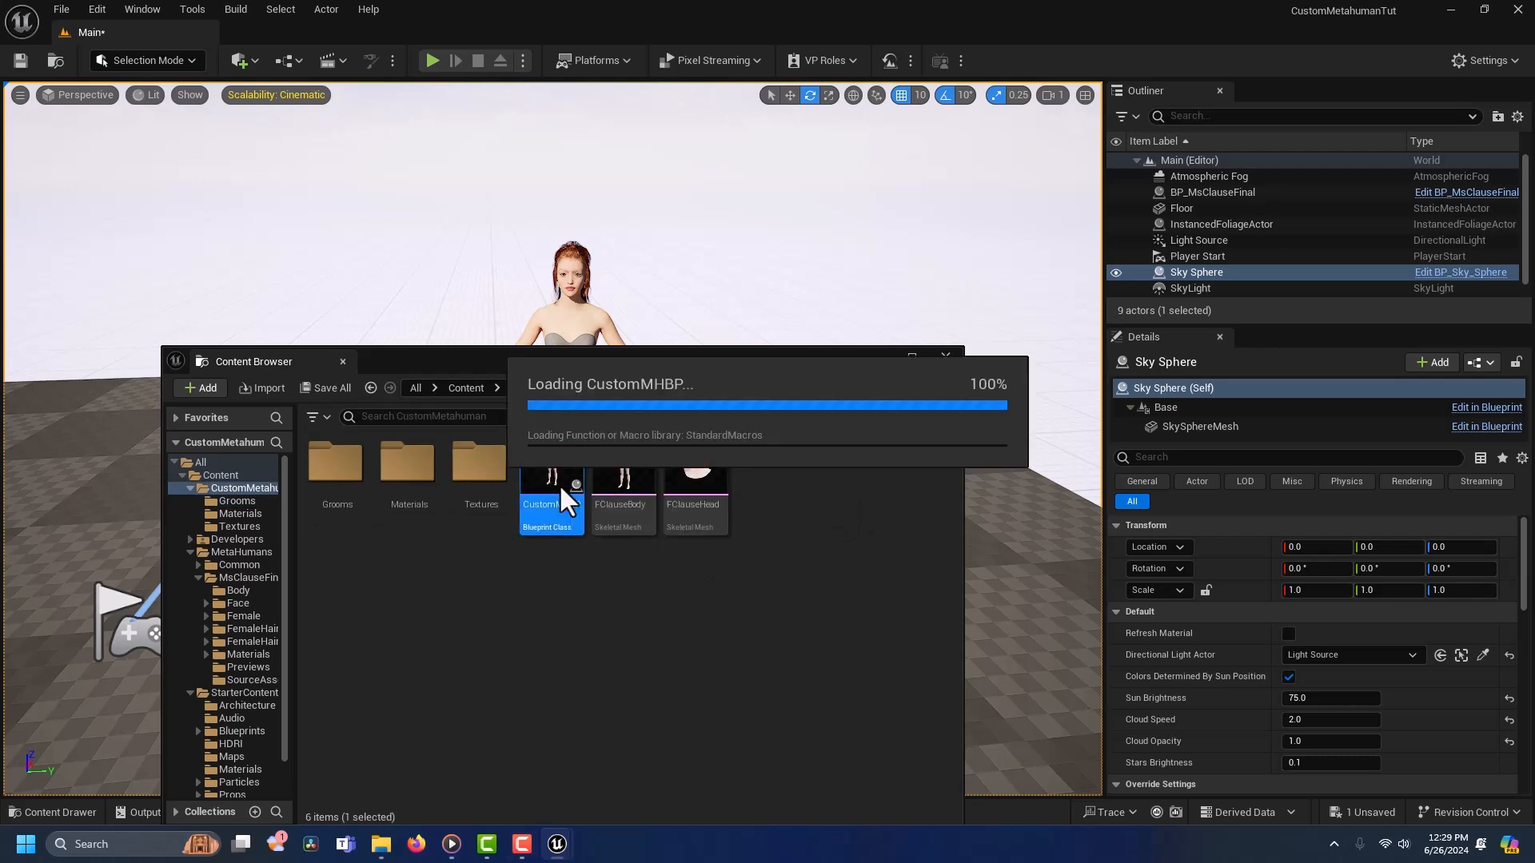
left_click(1126, 531)
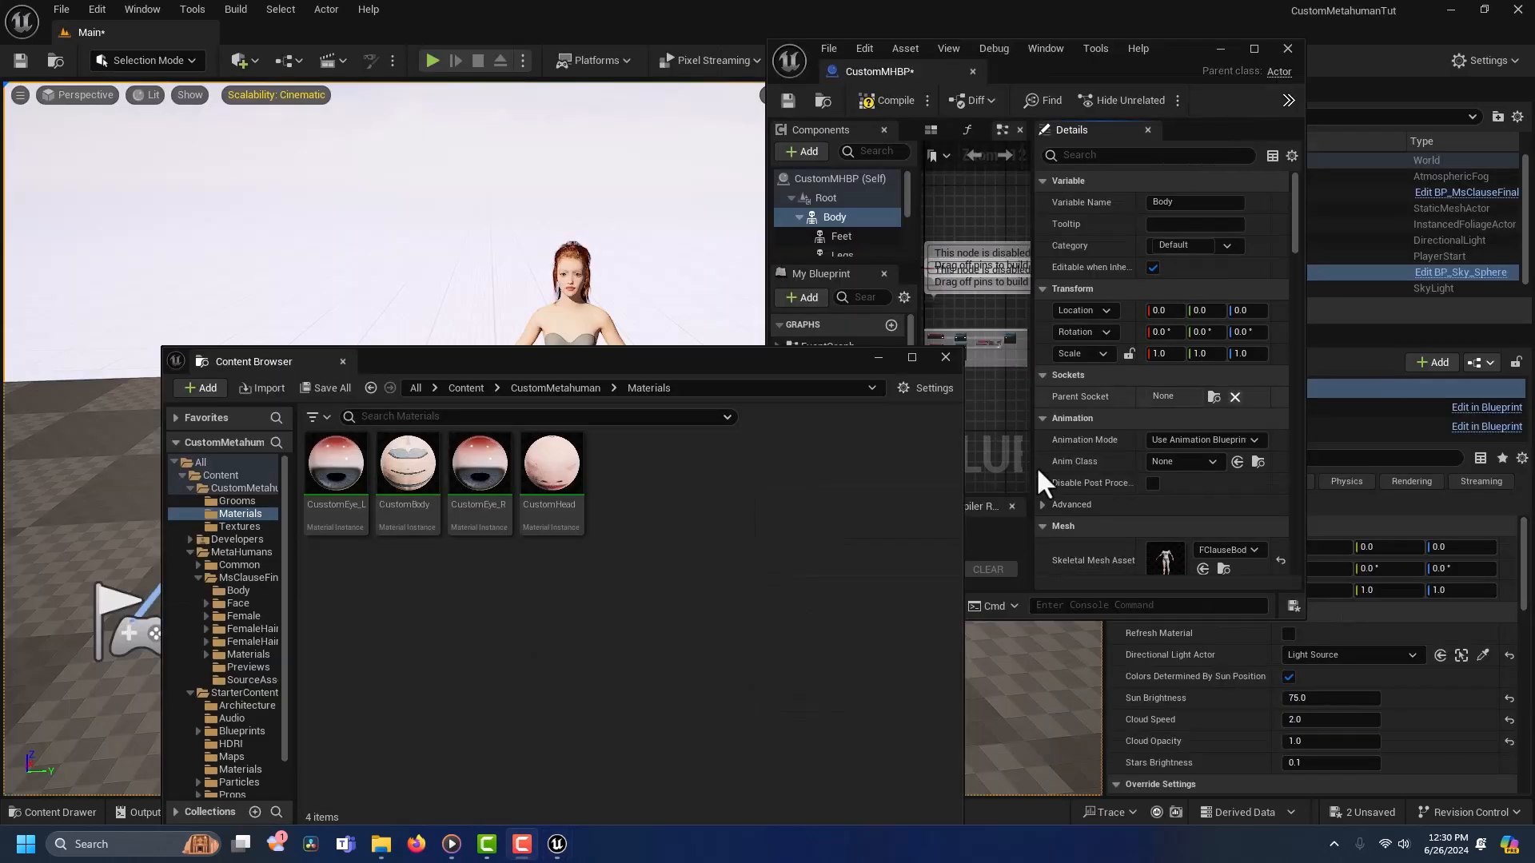
left_click(407, 473)
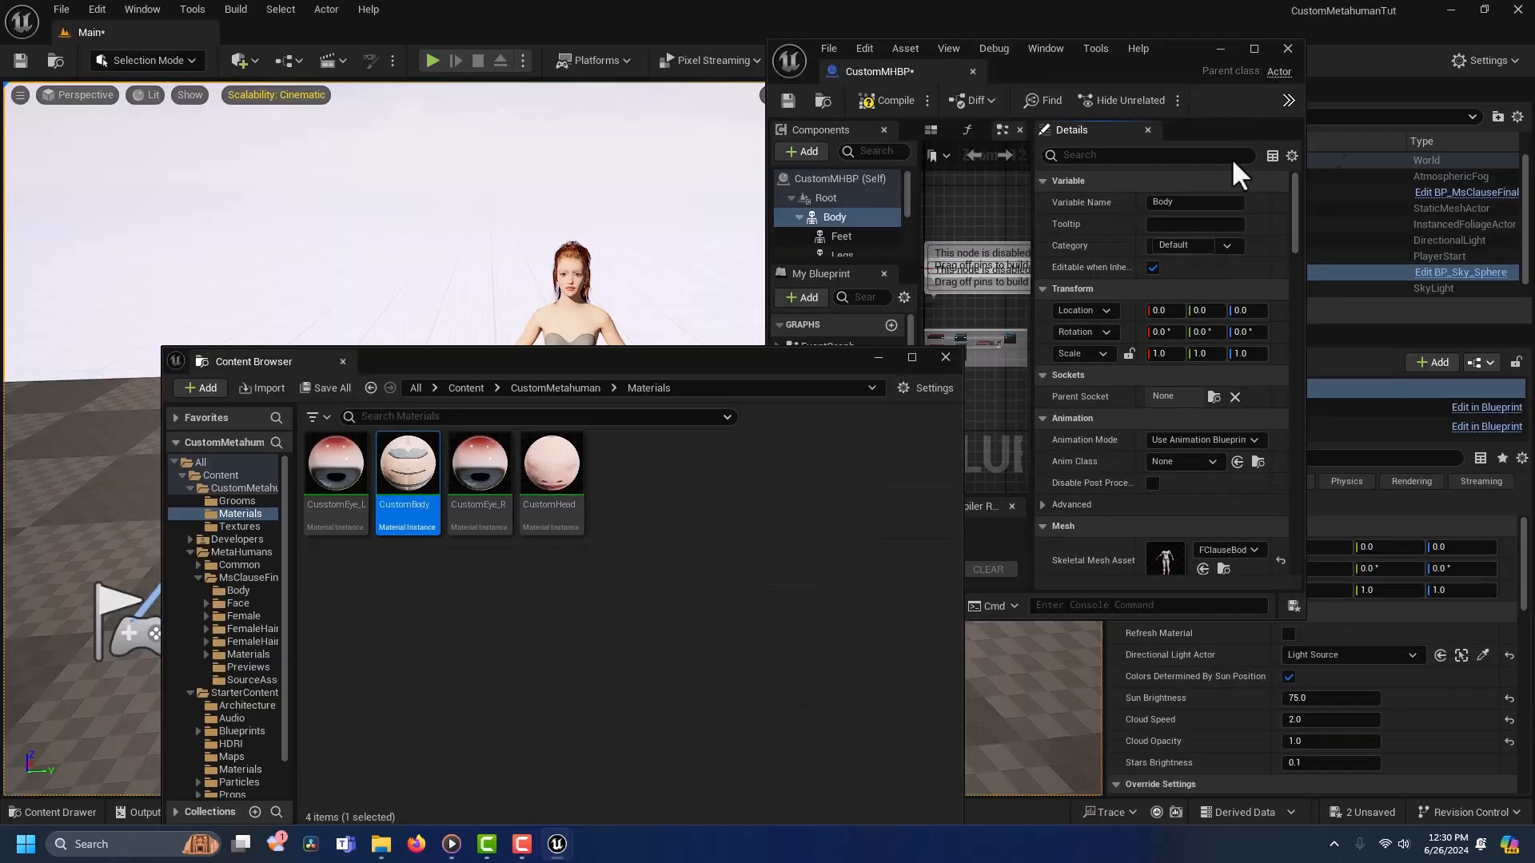
left_click(1253, 48)
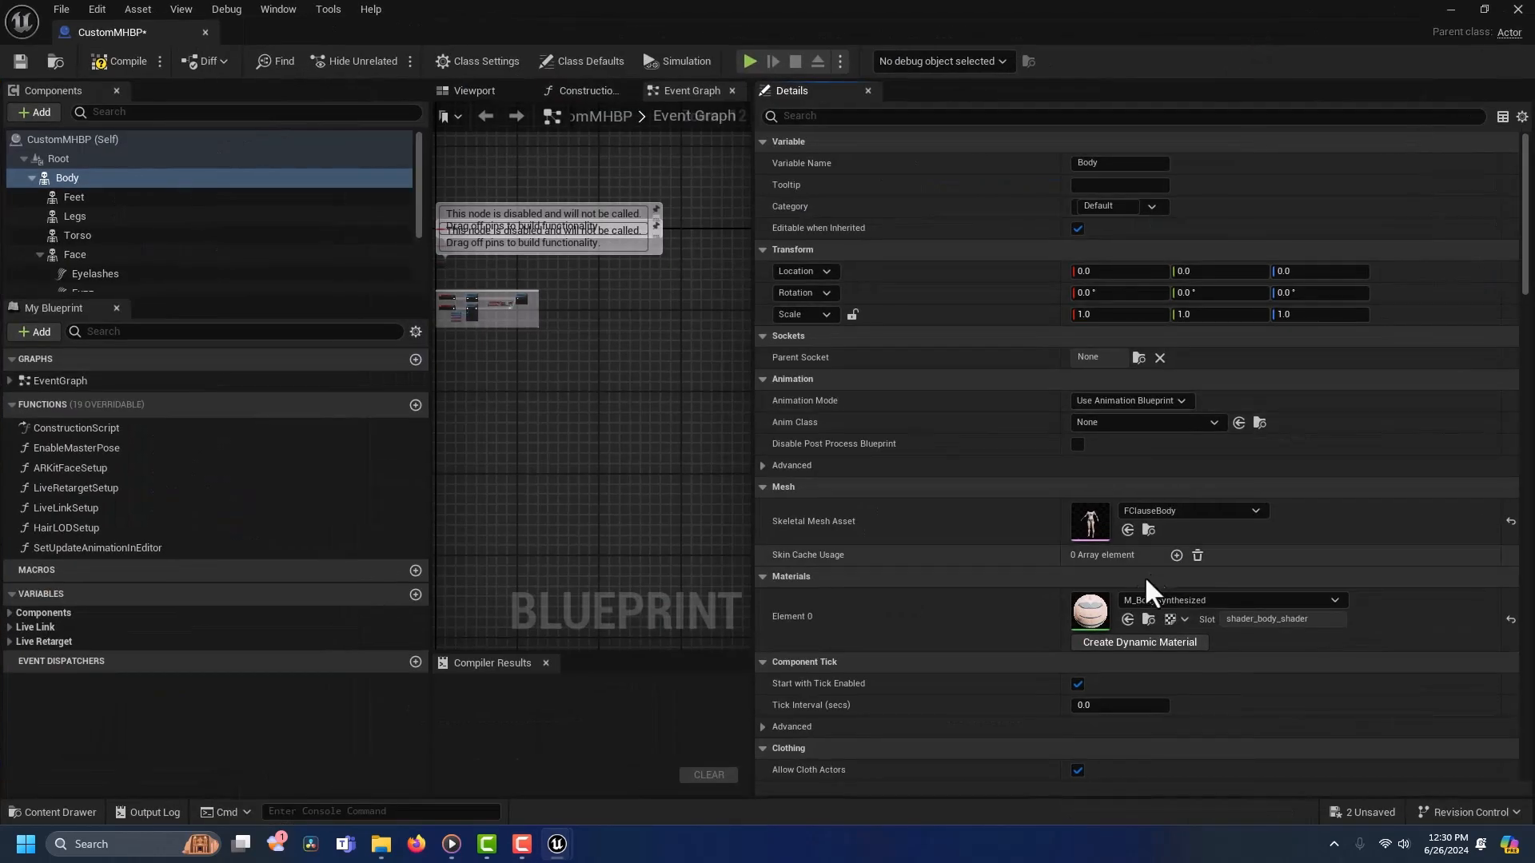
left_click(1127, 620)
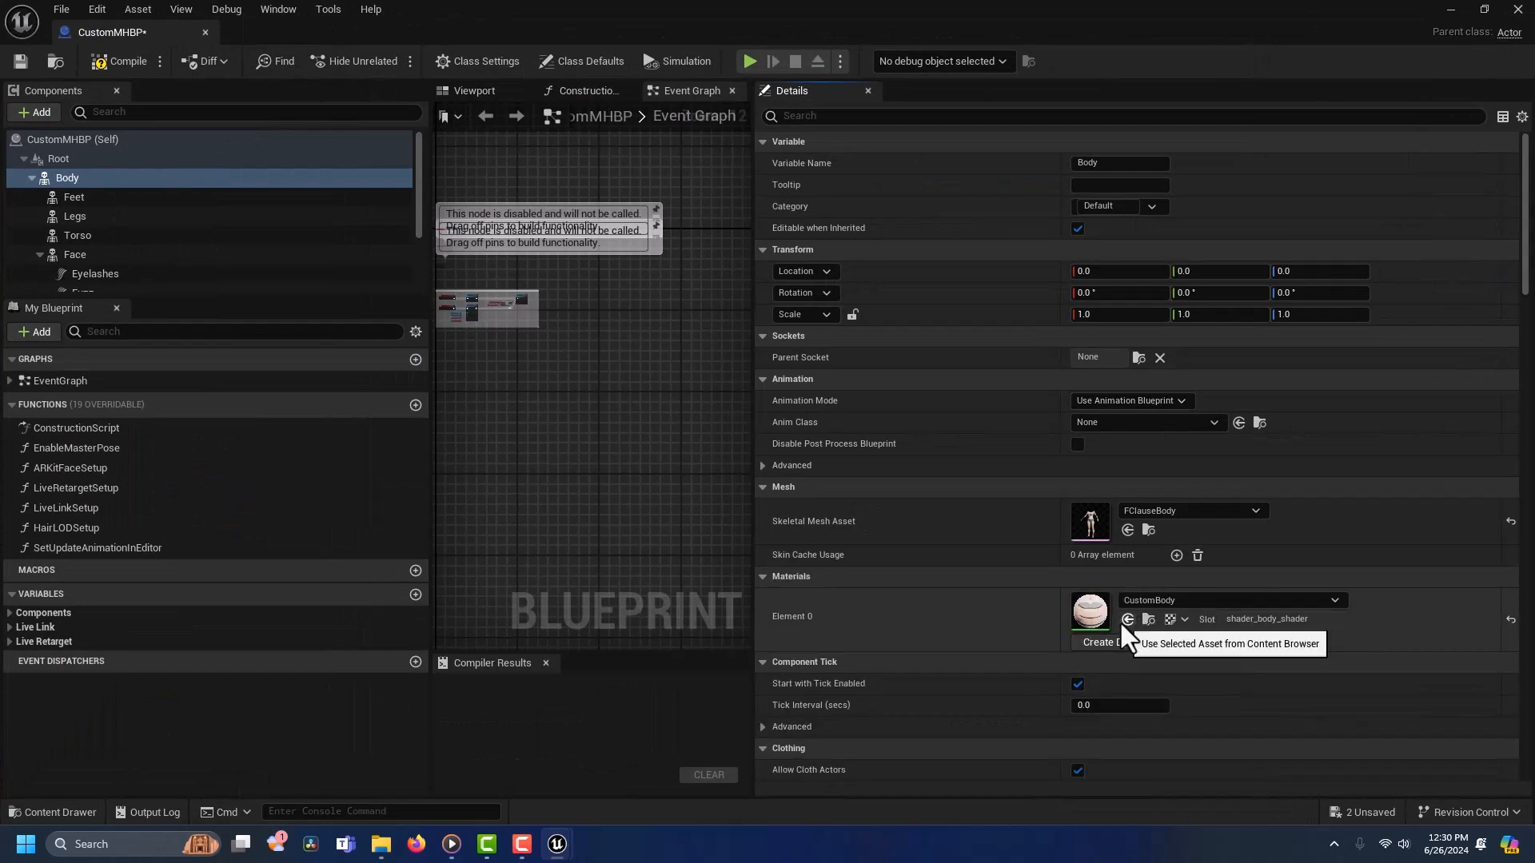
left_click(120, 255)
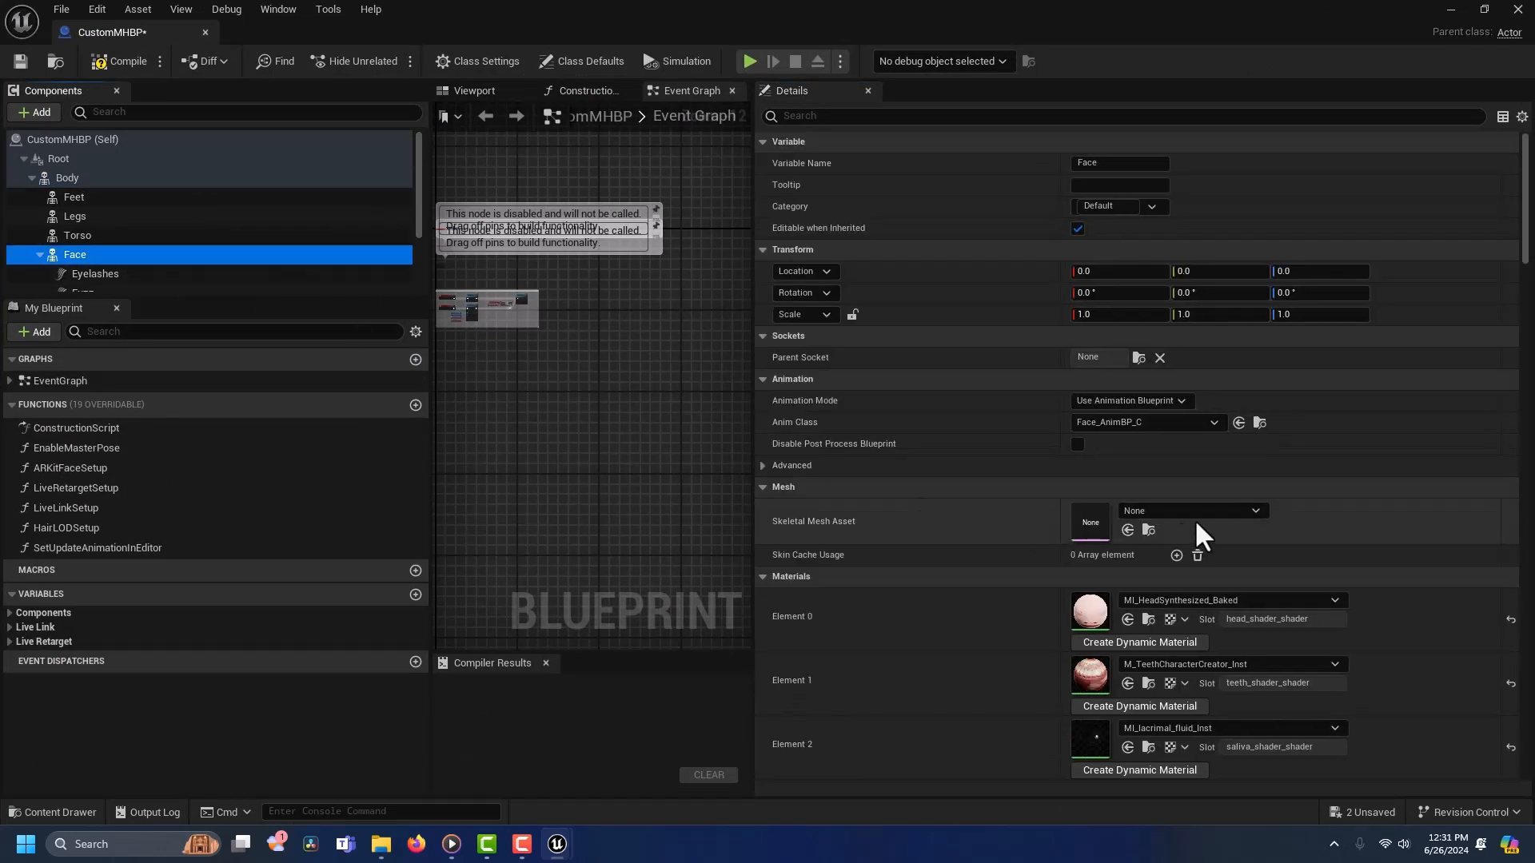
left_click(1127, 530)
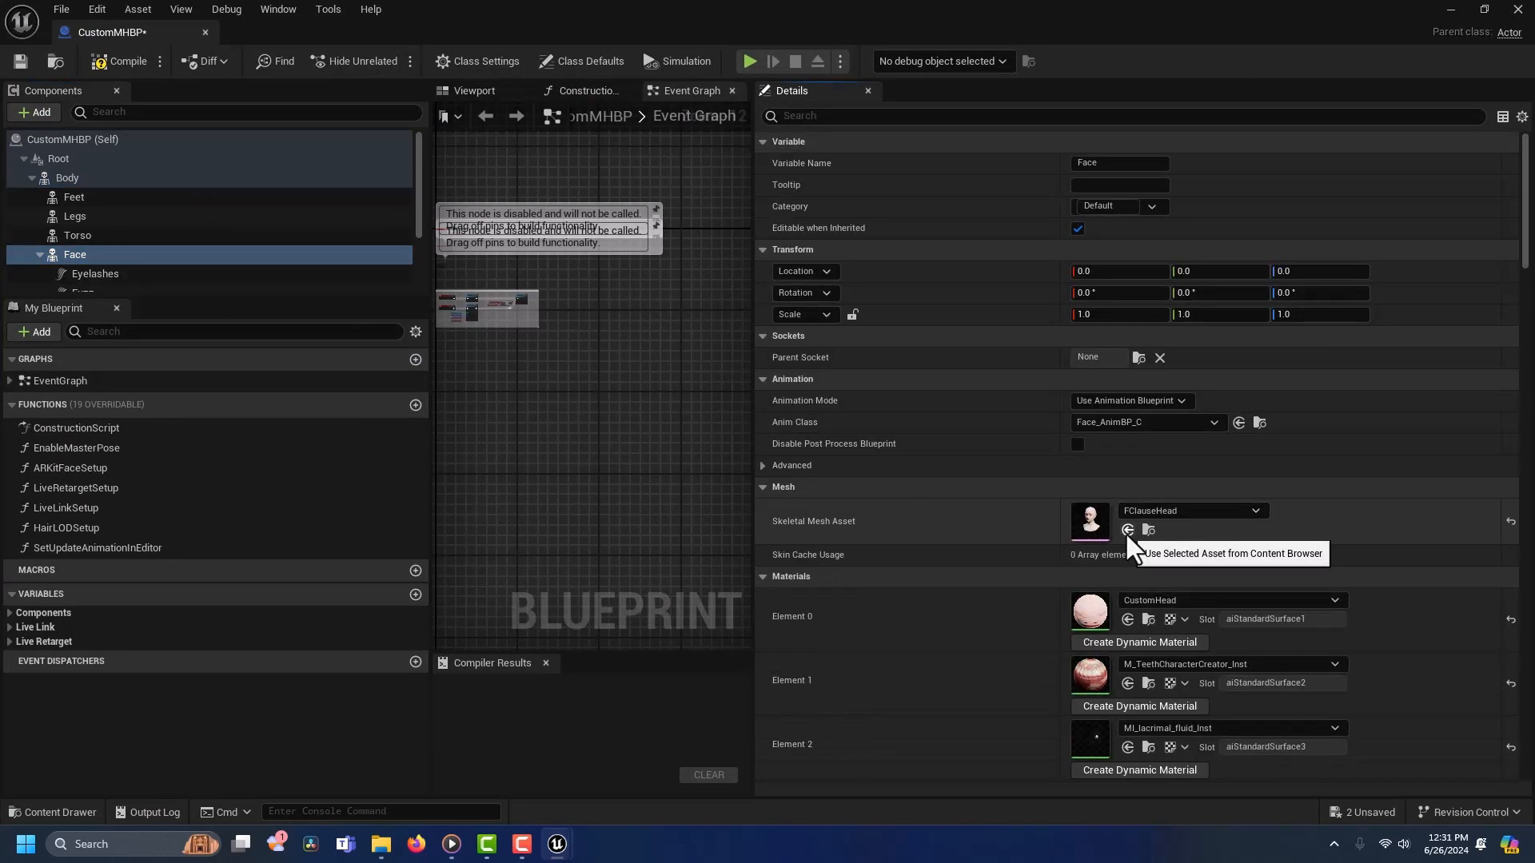
Step: Set the Eyelashes component's groom asset to CustomEyelashes and its binding asset to CustomEyelashes_MsClauseFinal_FaceMesh_FClauseHead_Binding
scroll(108, 228, "down", 2)
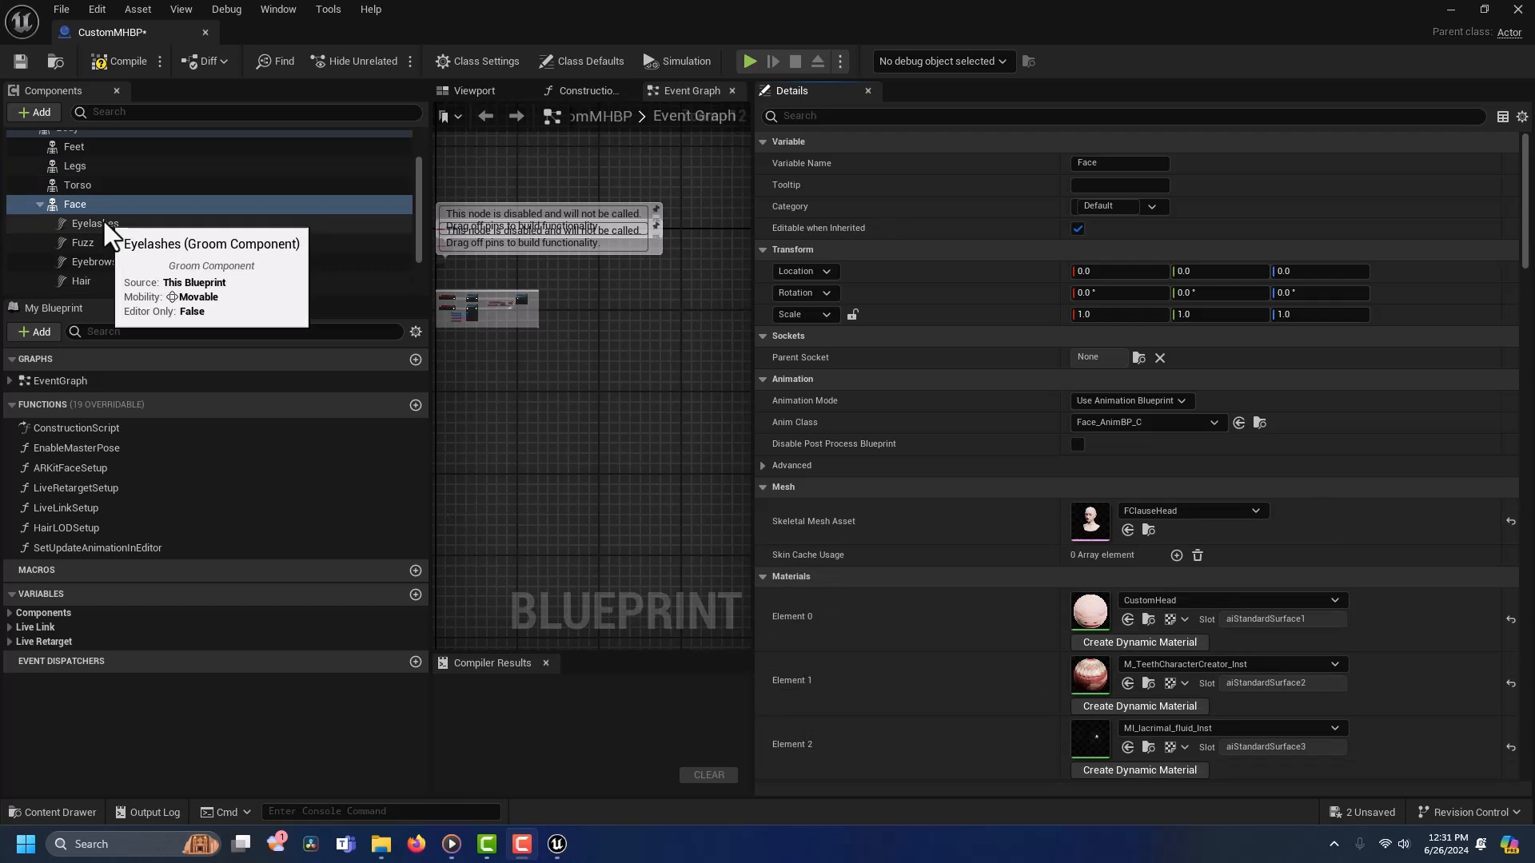
left_click(104, 220)
left_click(1255, 547)
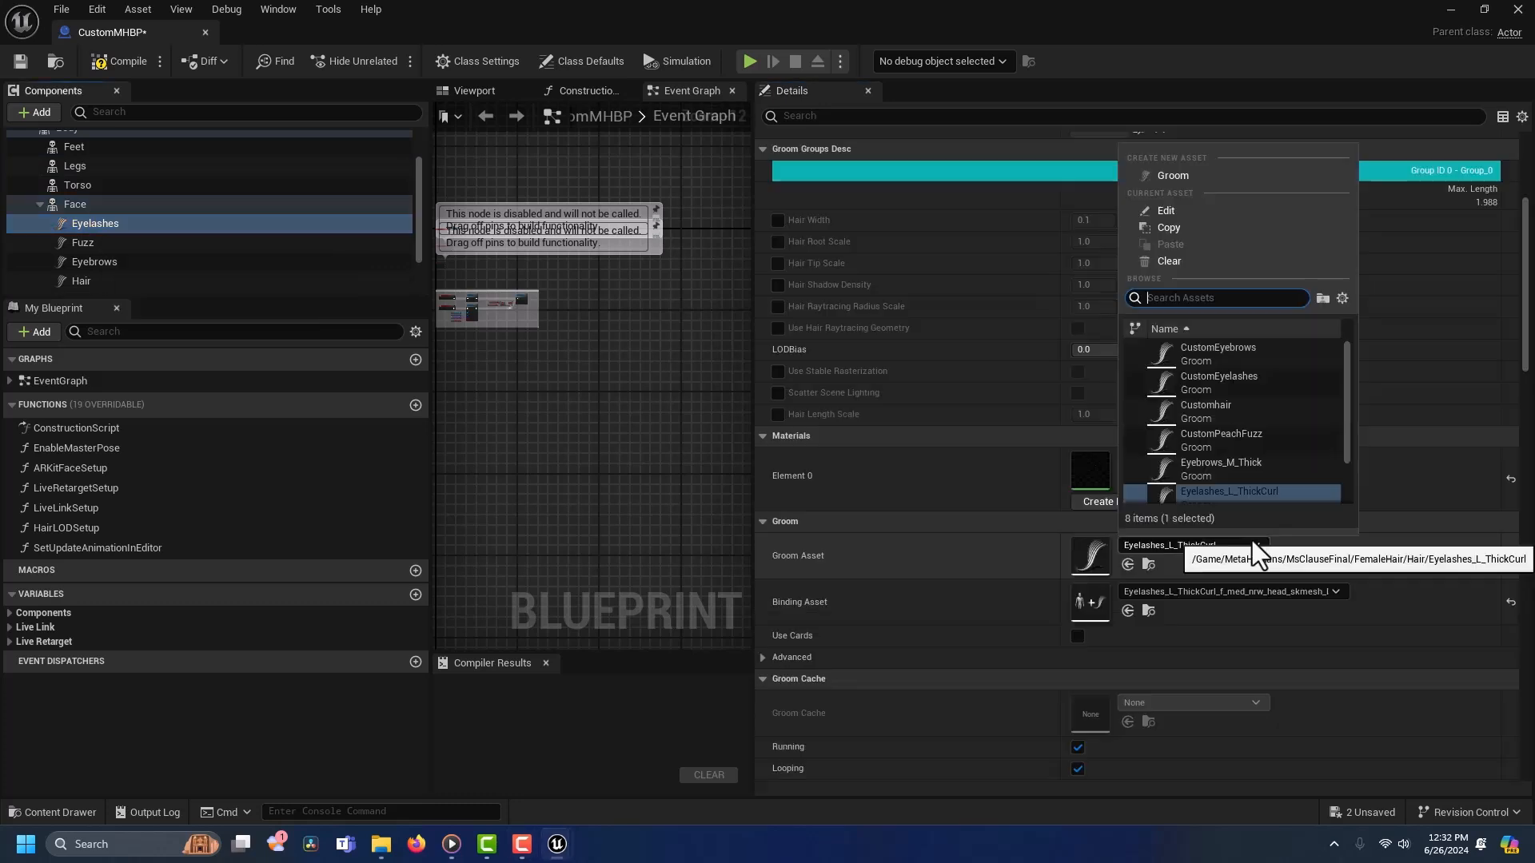
left_click(1215, 382)
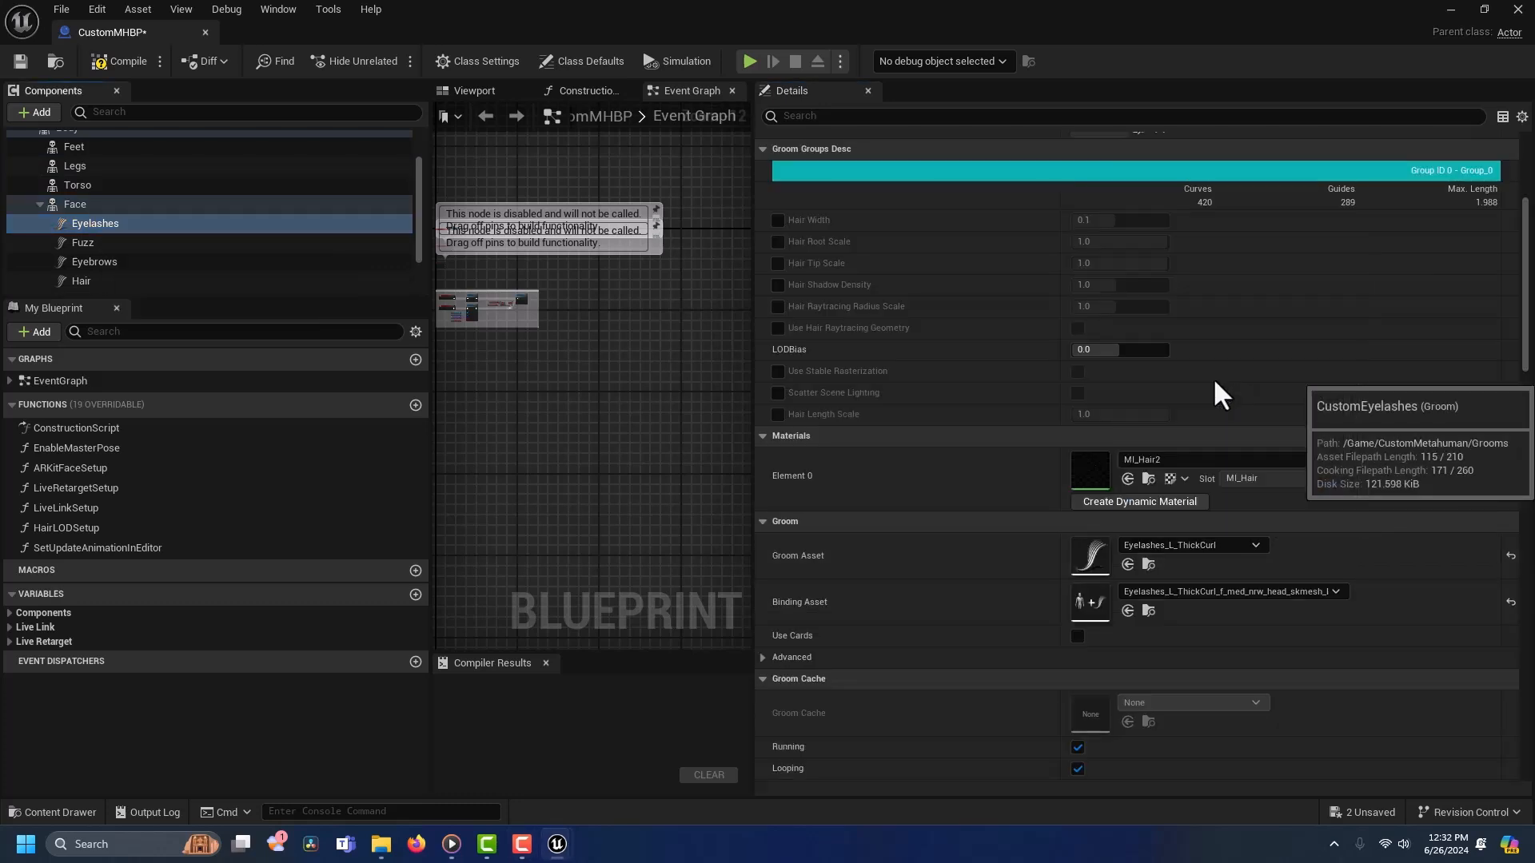
left_click(1219, 593)
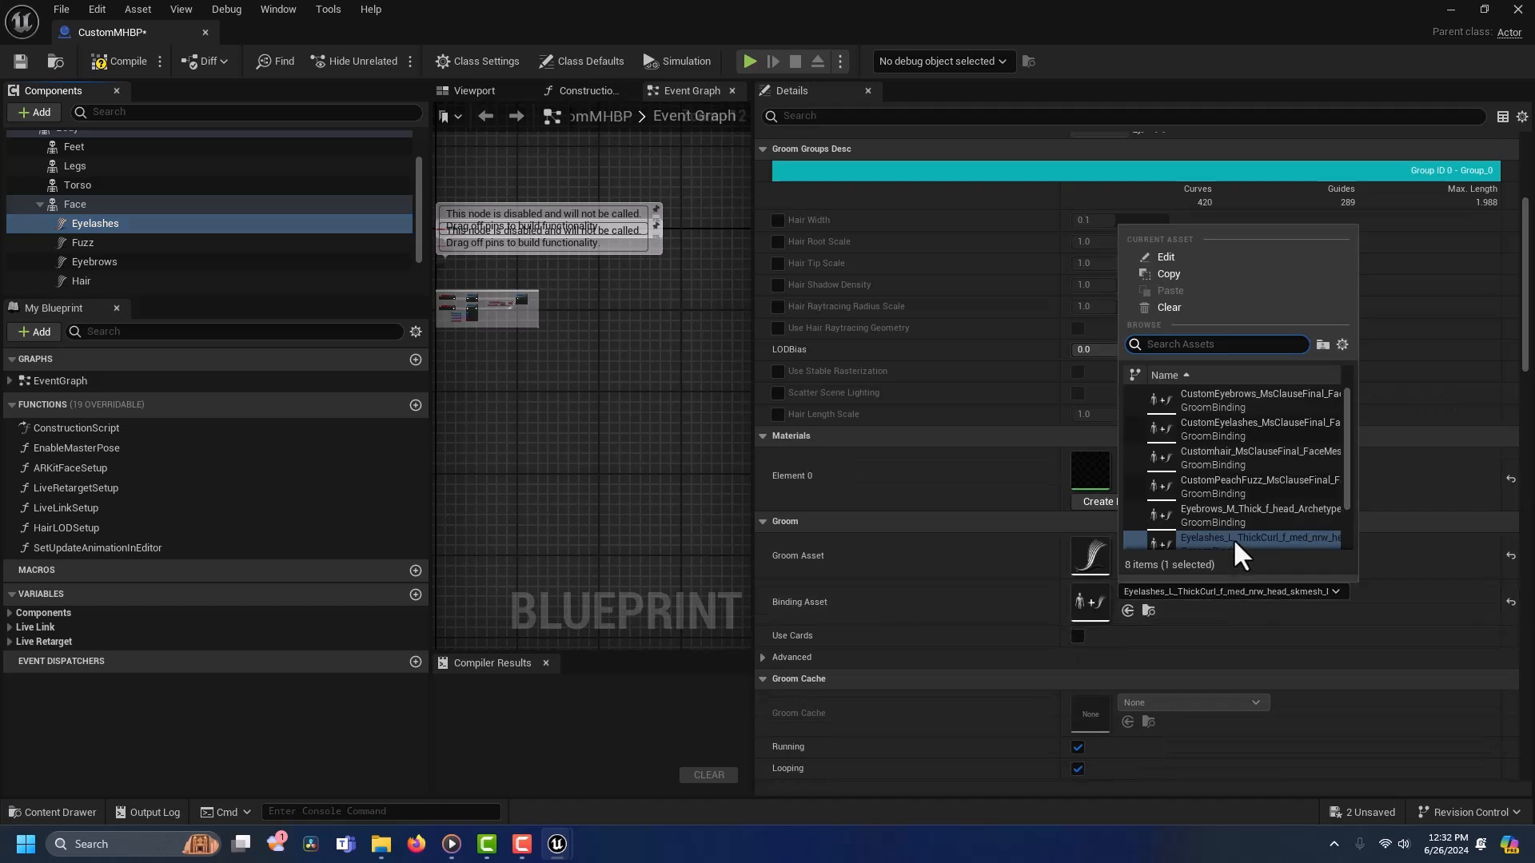
left_click(1235, 429)
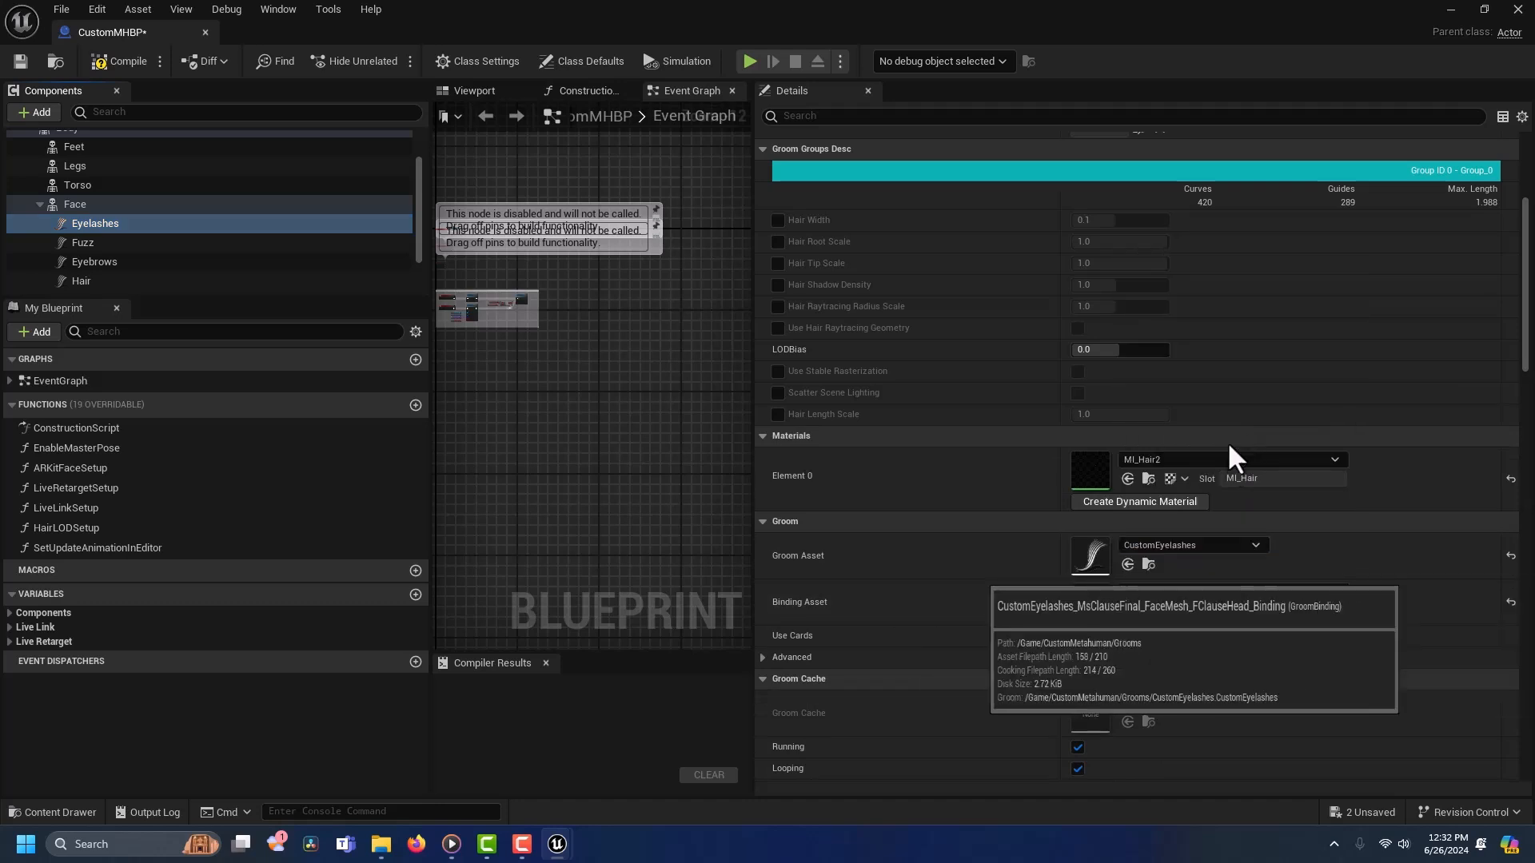
Step: Set the Hair component to the Customhair groom with its FClauseHead binding, and compile and save the blueprint
left_click(1200, 545)
left_click(80, 281)
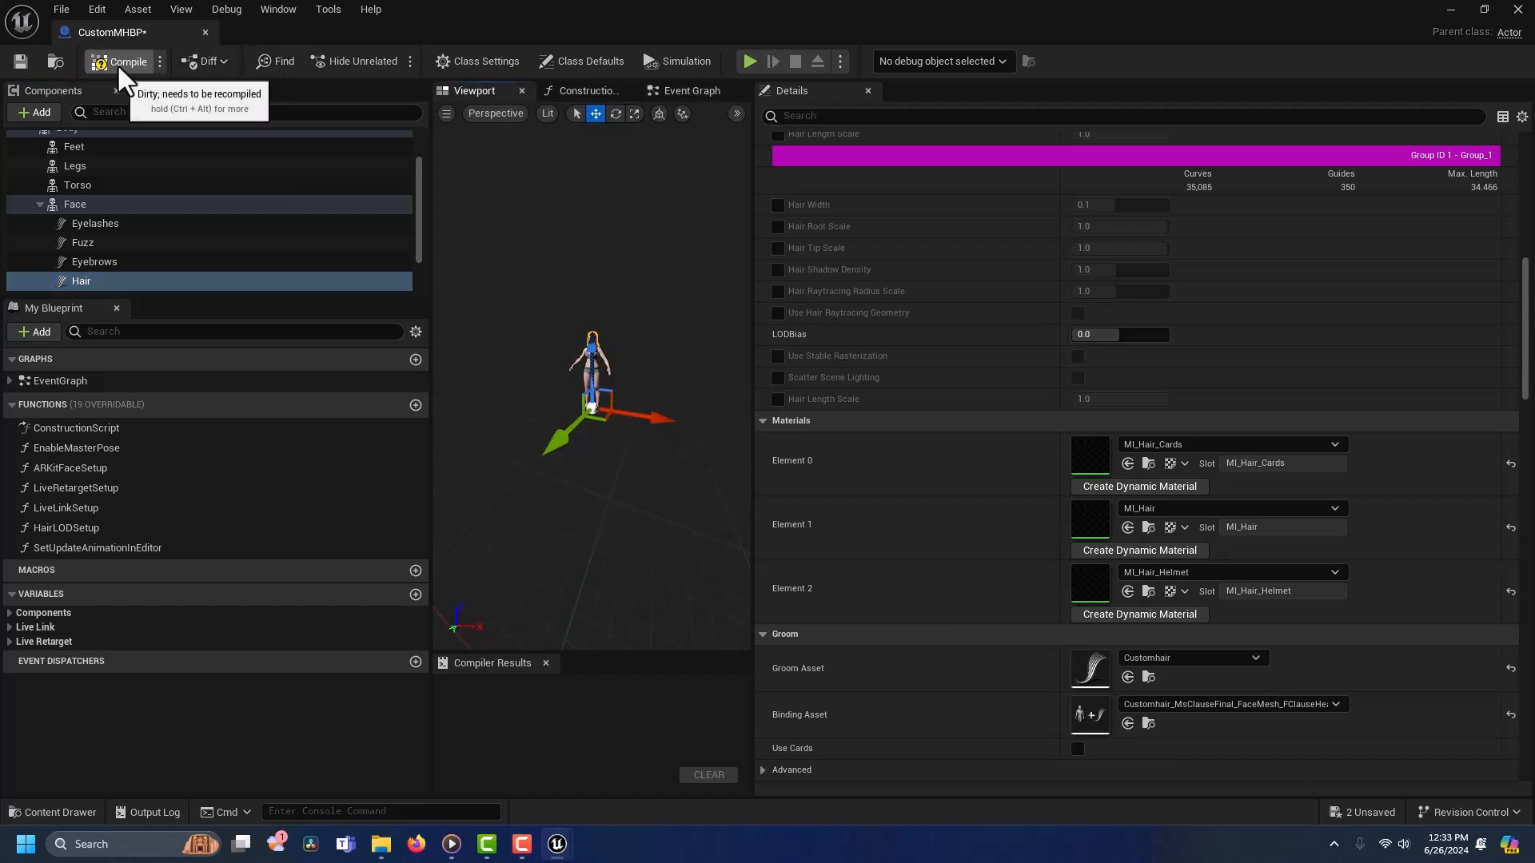
left_click(118, 70)
left_click(20, 61)
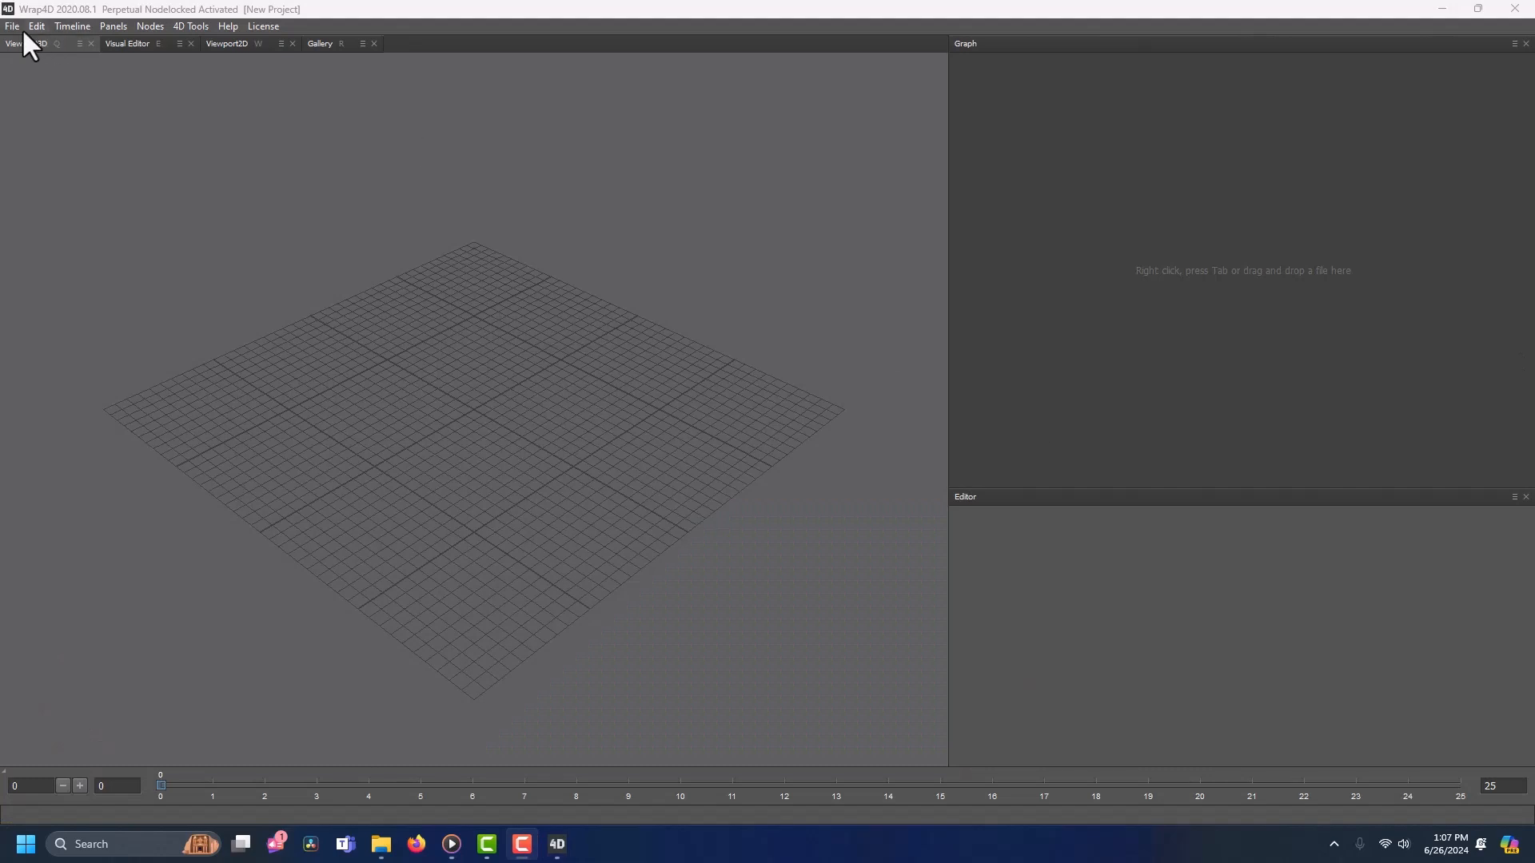
Step: Load the daztometahuman.wrap project from the DazToMetahuman folder
left_click(12, 24)
left_click(35, 62)
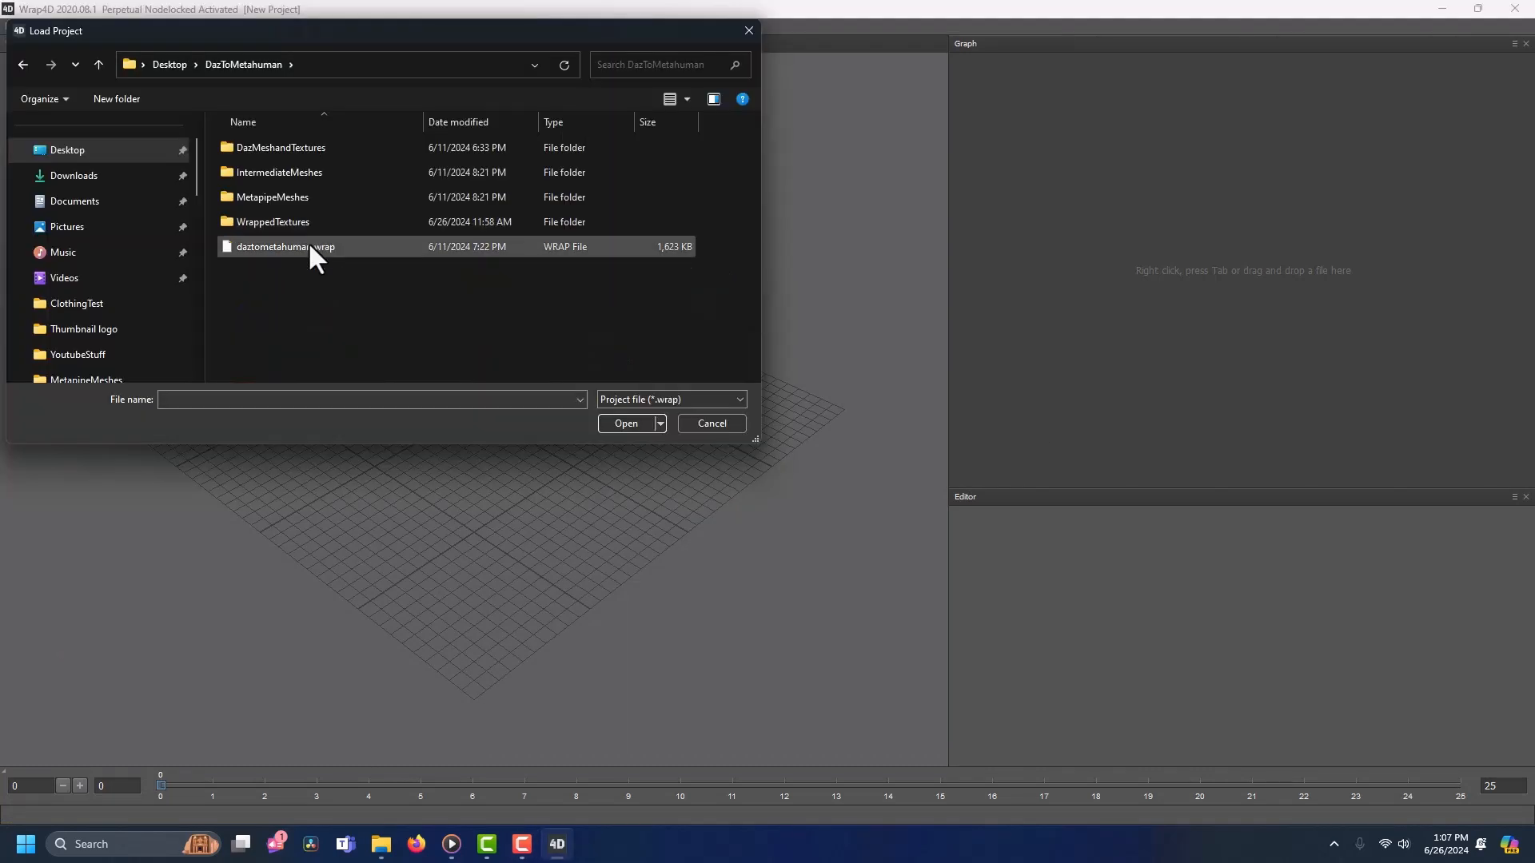
left_click(312, 247)
left_click(614, 422)
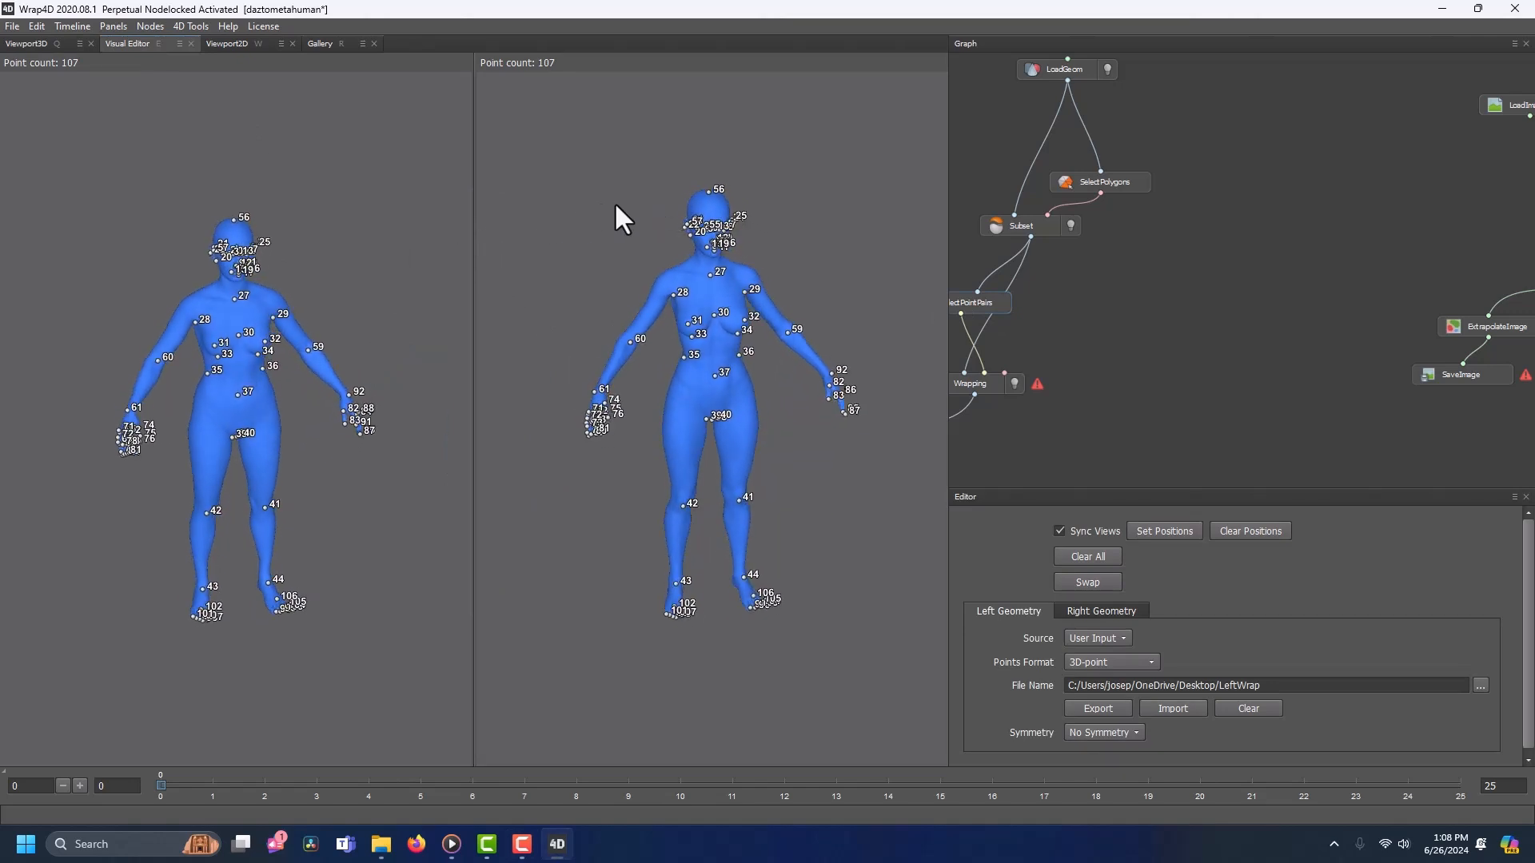
Step: Add a LoadImage node above the LoadGeom node and connect its output to LoadGeom's texture input
middle_click_drag(1205, 364, 1349, 425)
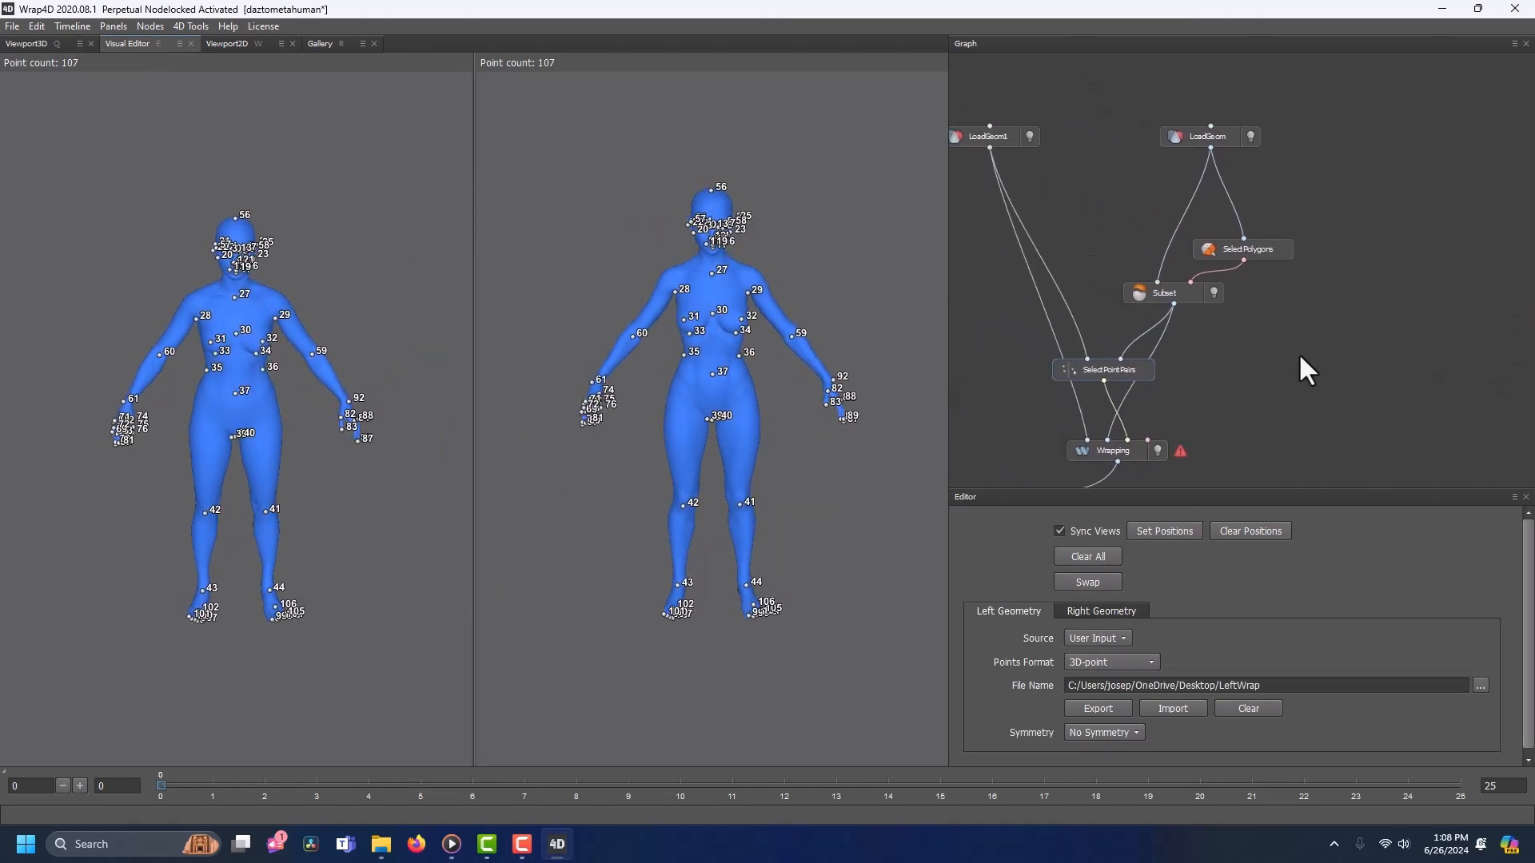
middle_click_drag(1302, 359, 1320, 381)
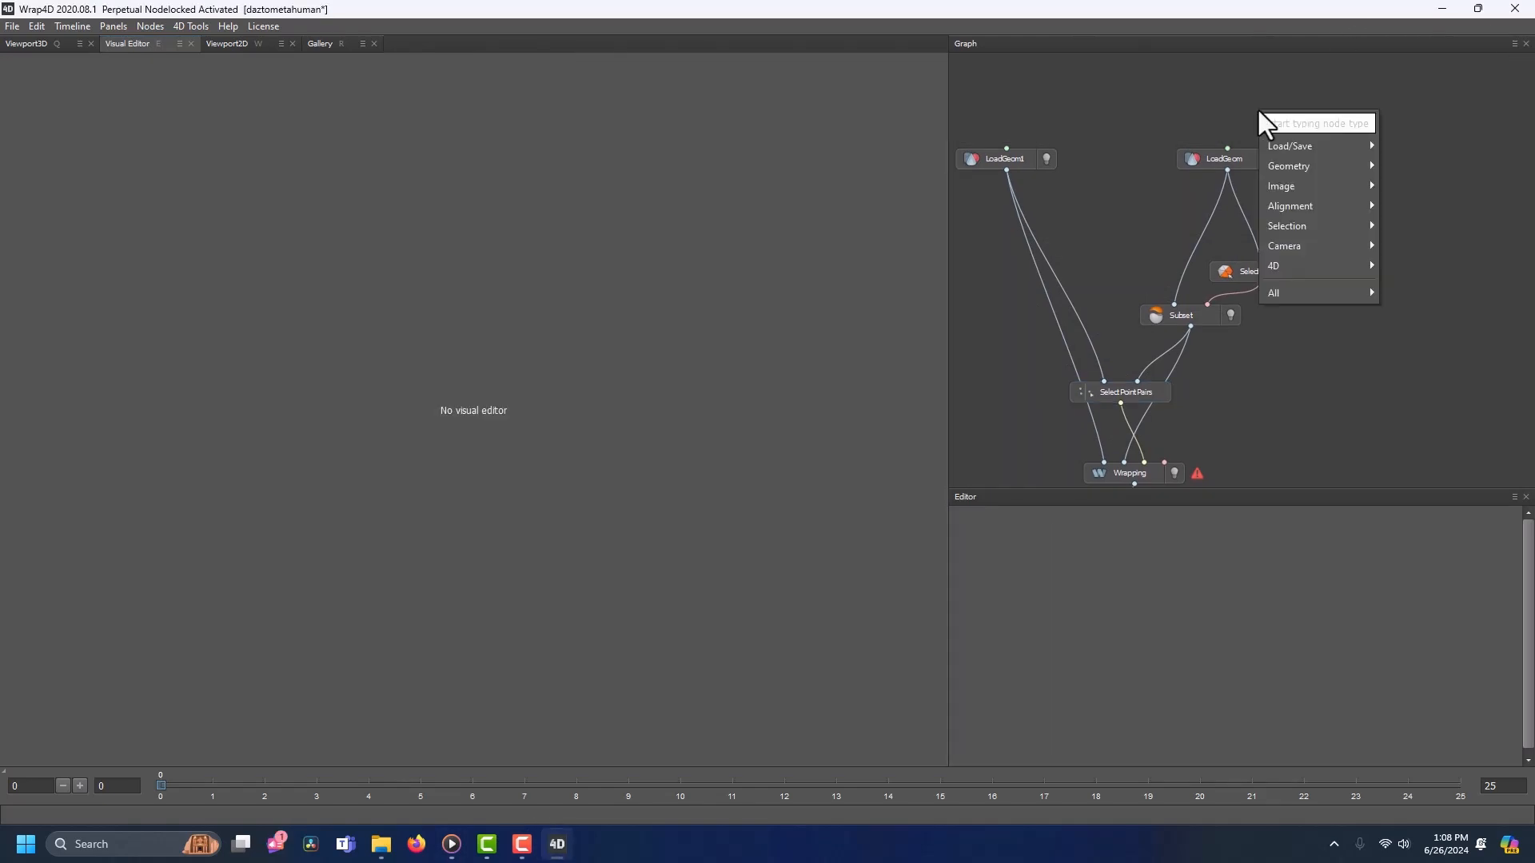
right_click(1259, 112)
mouse_move(1292, 146)
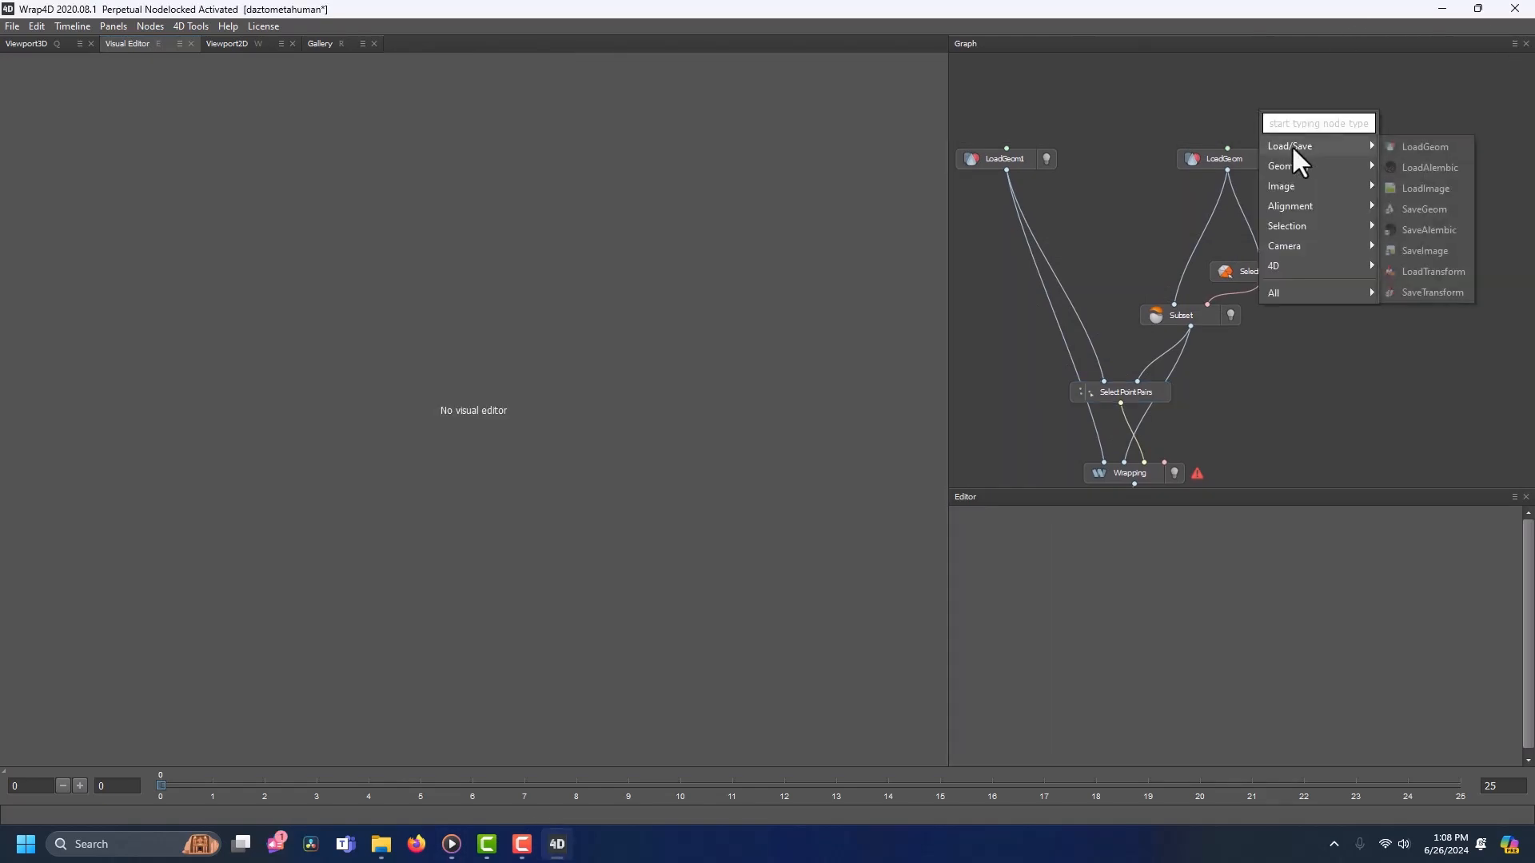
left_click(1426, 188)
left_click_drag(1257, 123, 1244, 151)
Step: Add a TransferTexture node below Wrapping and feed it the LoadGeom geometry and the Wrapping output
right_click(1209, 413)
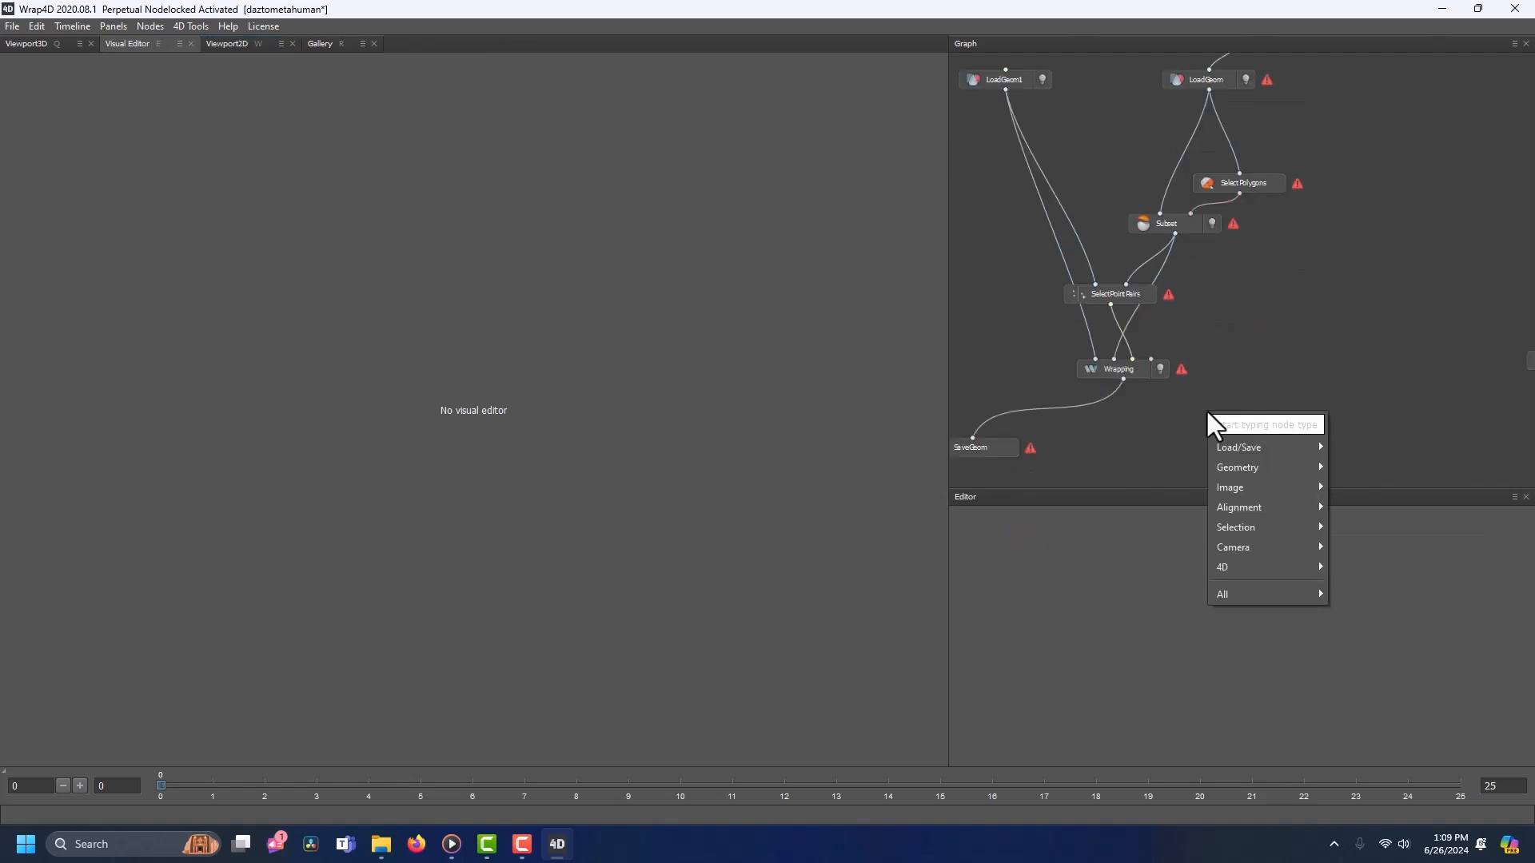
type("transfer")
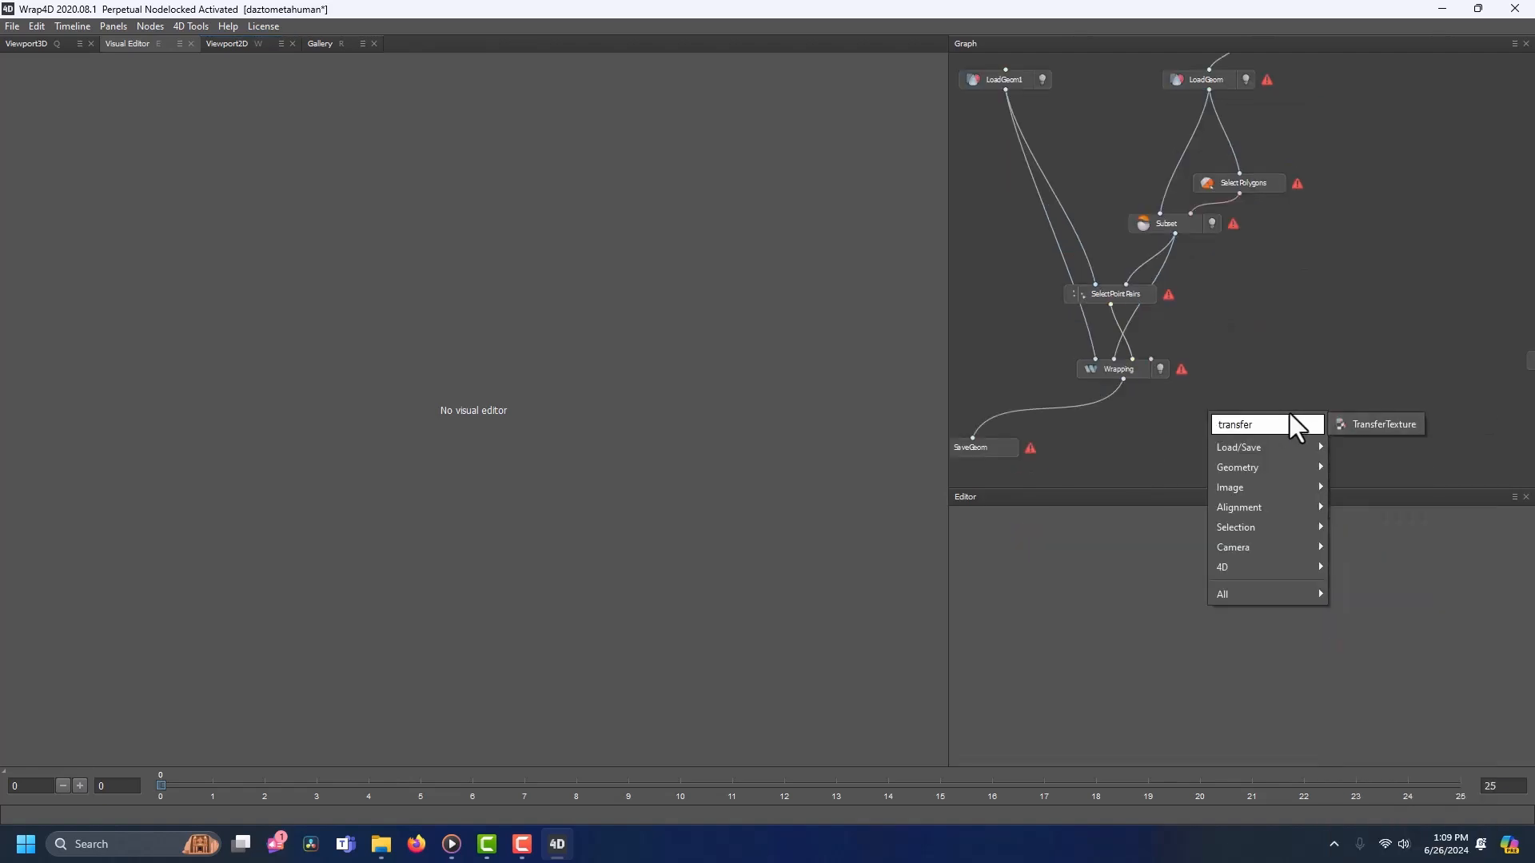
left_click(1357, 425)
left_click_drag(1223, 418, 1160, 439)
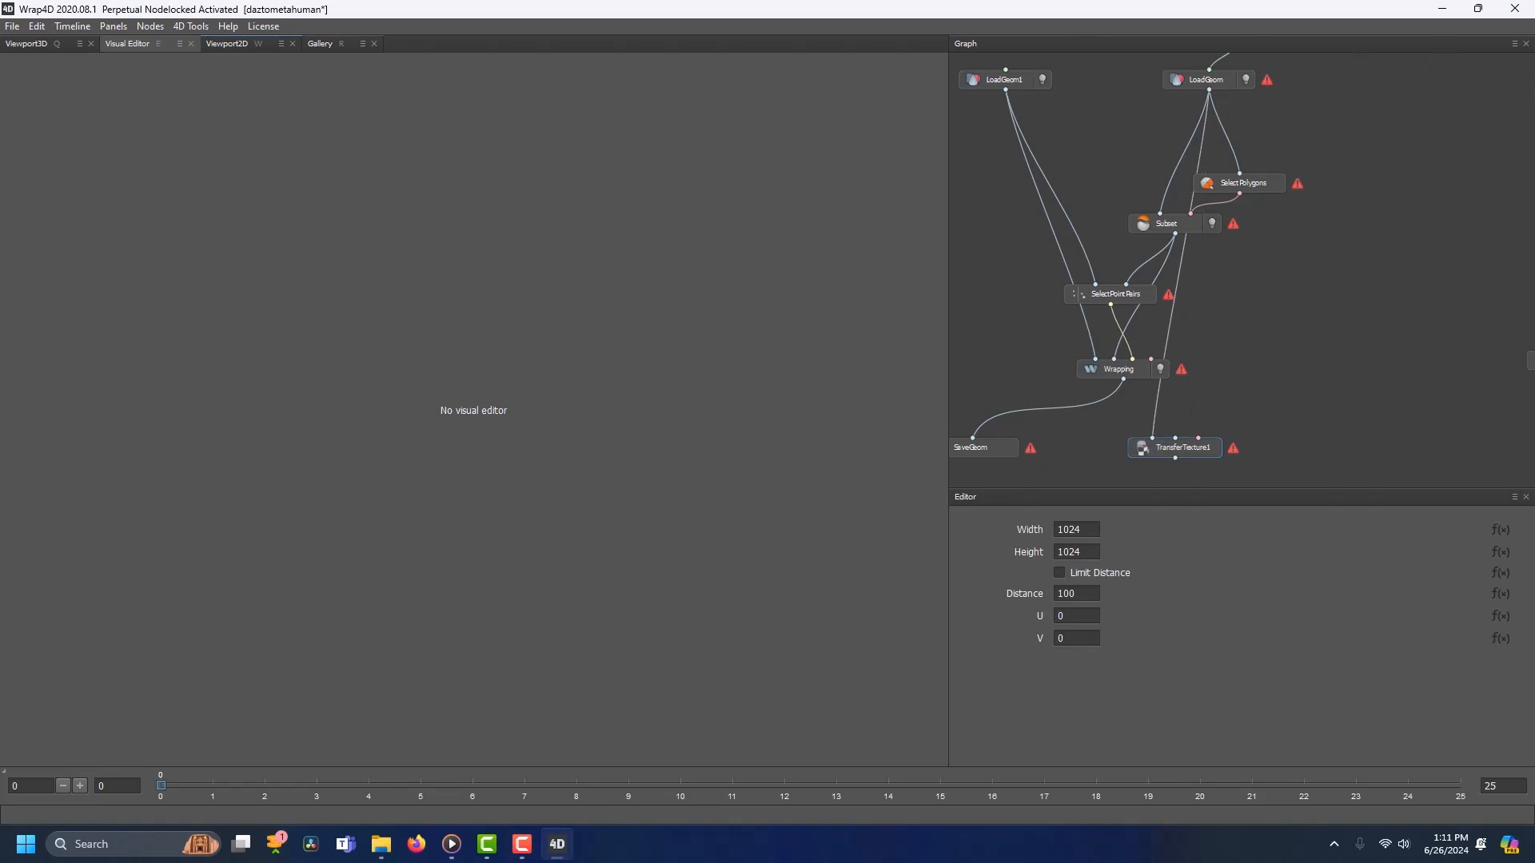
key("F10")
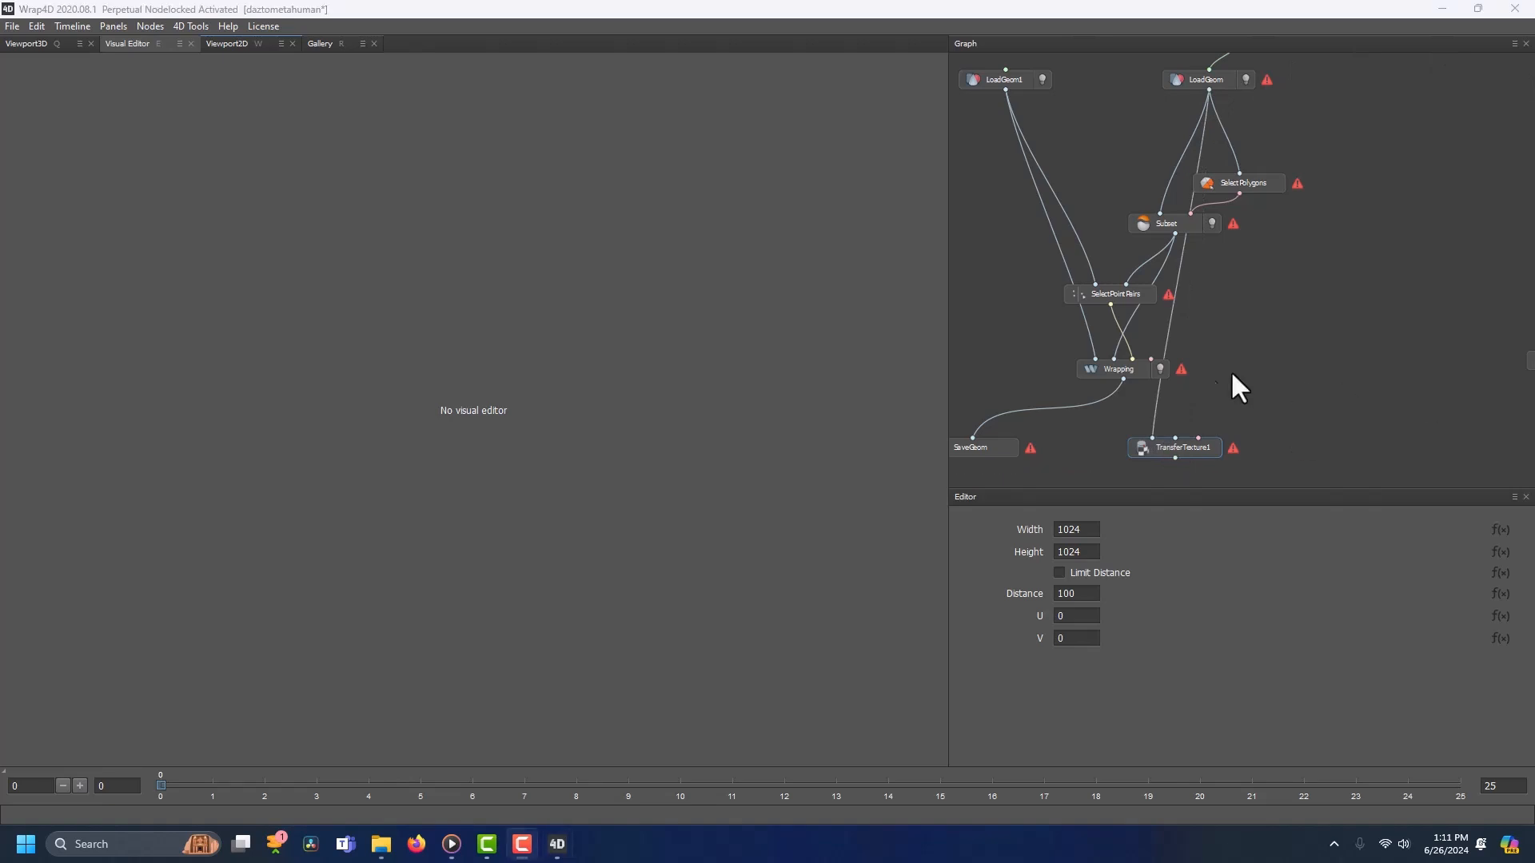
left_click_drag(1123, 380, 1175, 438)
Step: Load diffuse_Image_1_DazTextures from the DazMeshandTextures folder into the new LoadImage node
middle_click_drag(1378, 233, 1375, 364)
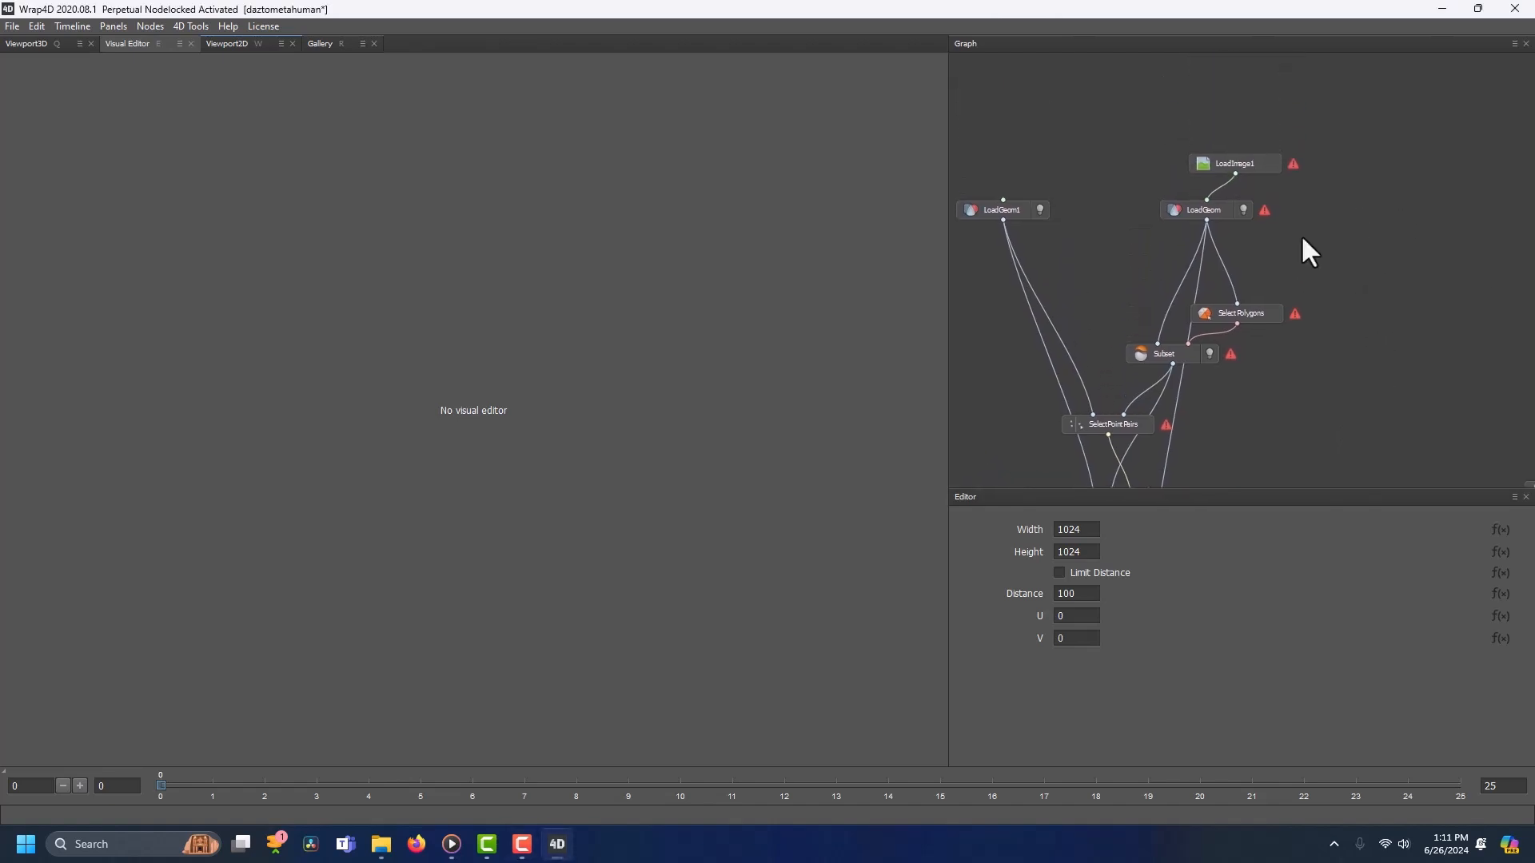
left_click(1255, 162)
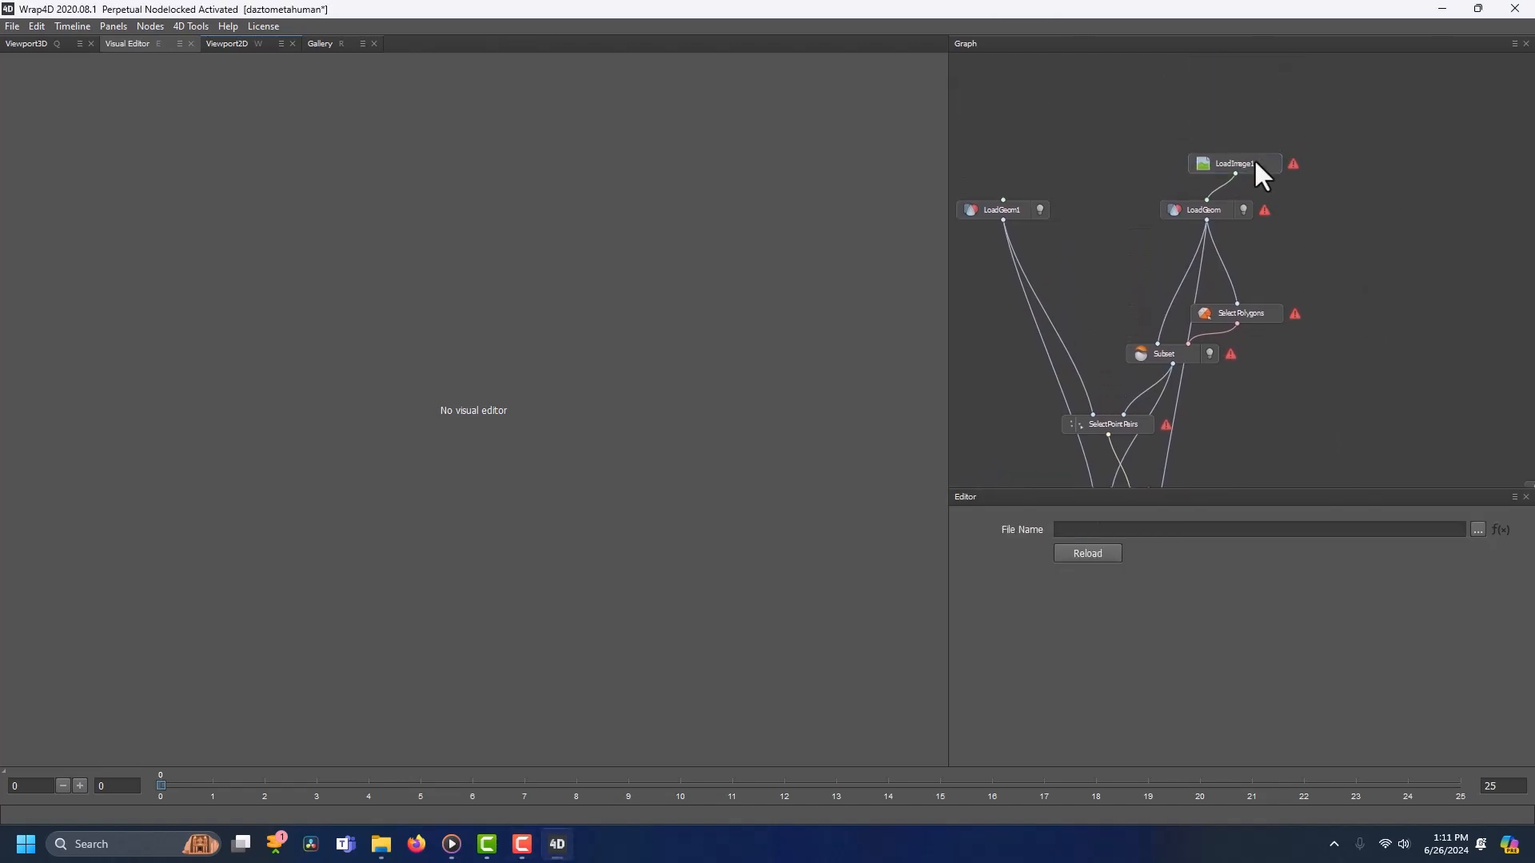
left_click(1477, 530)
double_click(281, 144)
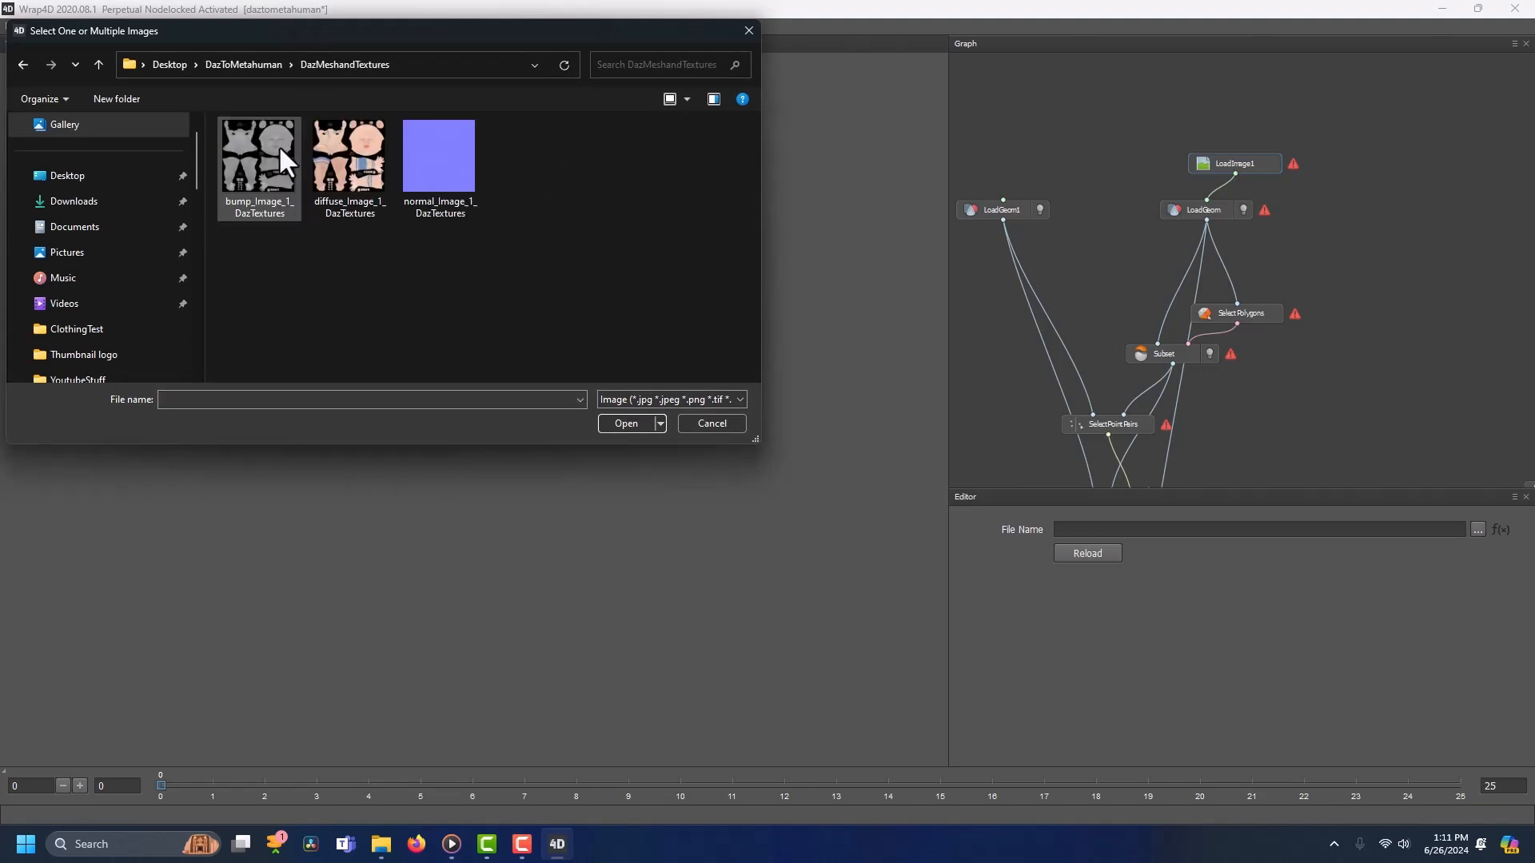
left_click(346, 169)
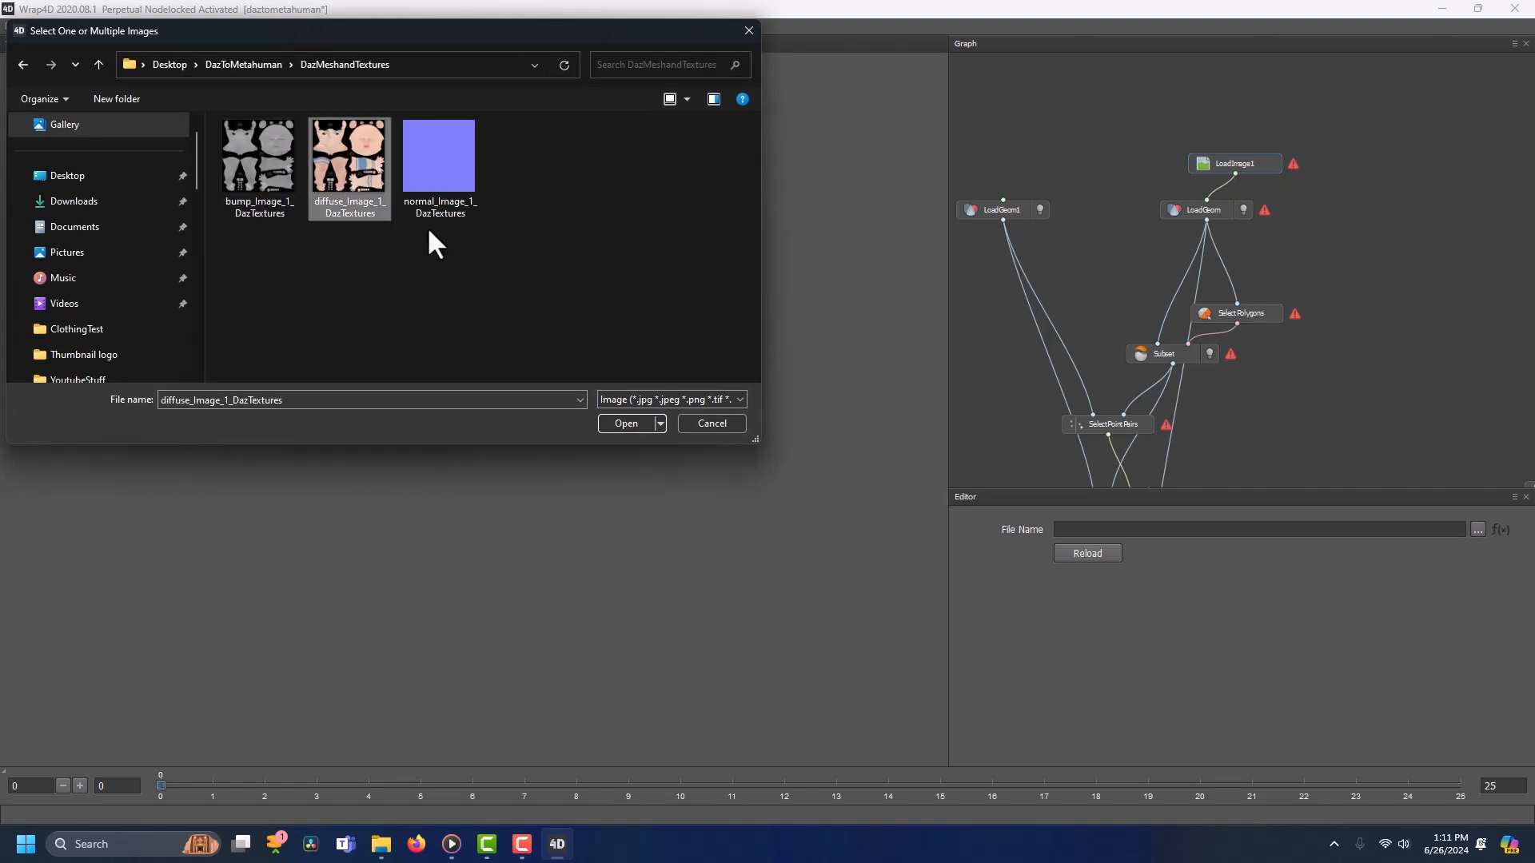
left_click(630, 424)
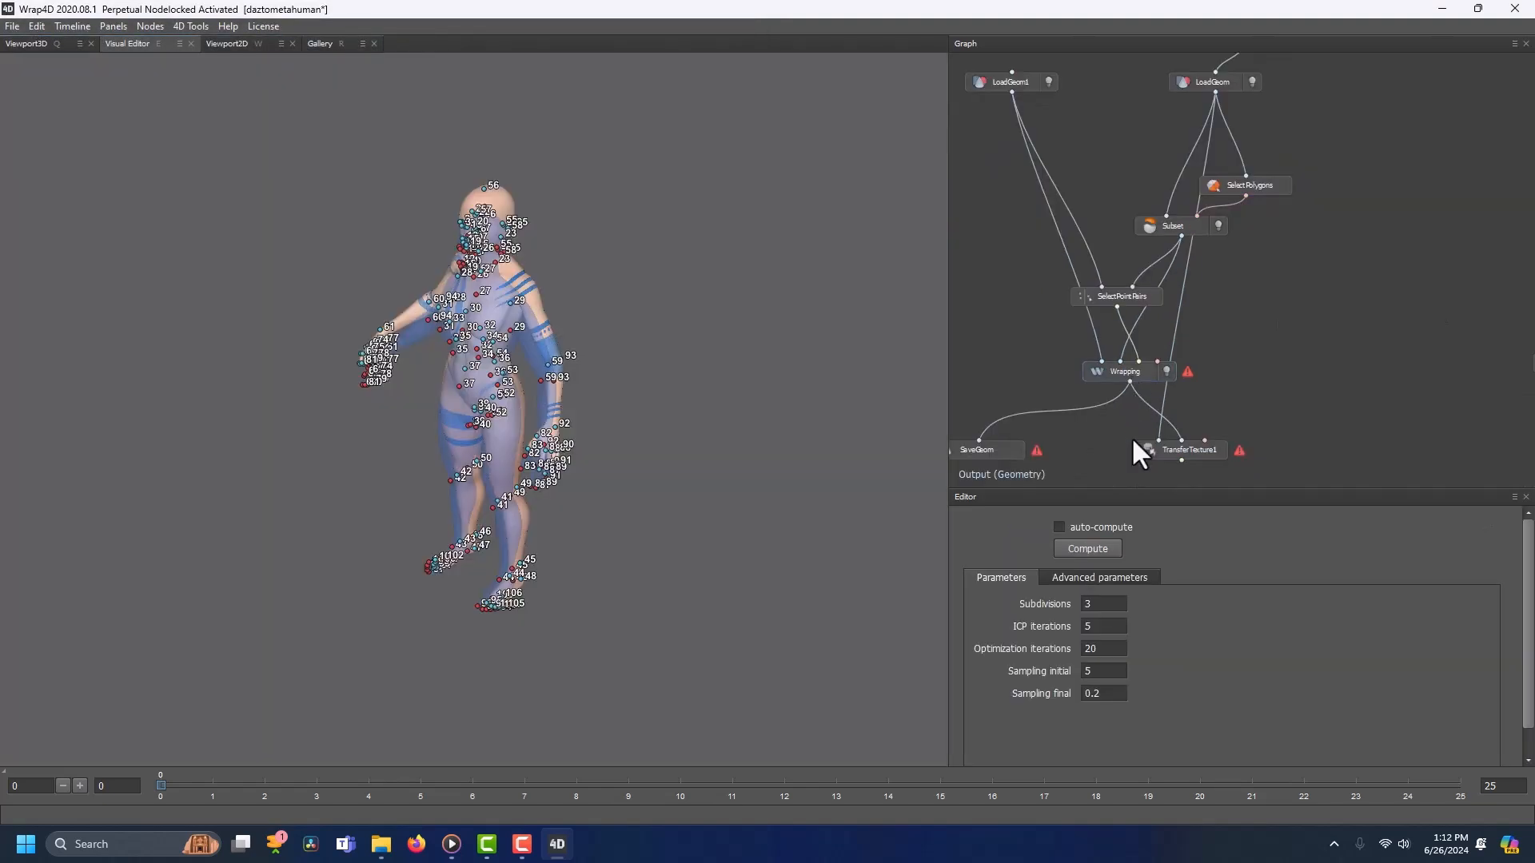
Step: Compute the Wrapping node and display the TransferTexture node's resulting image in the 2D viewport
left_click(1087, 547)
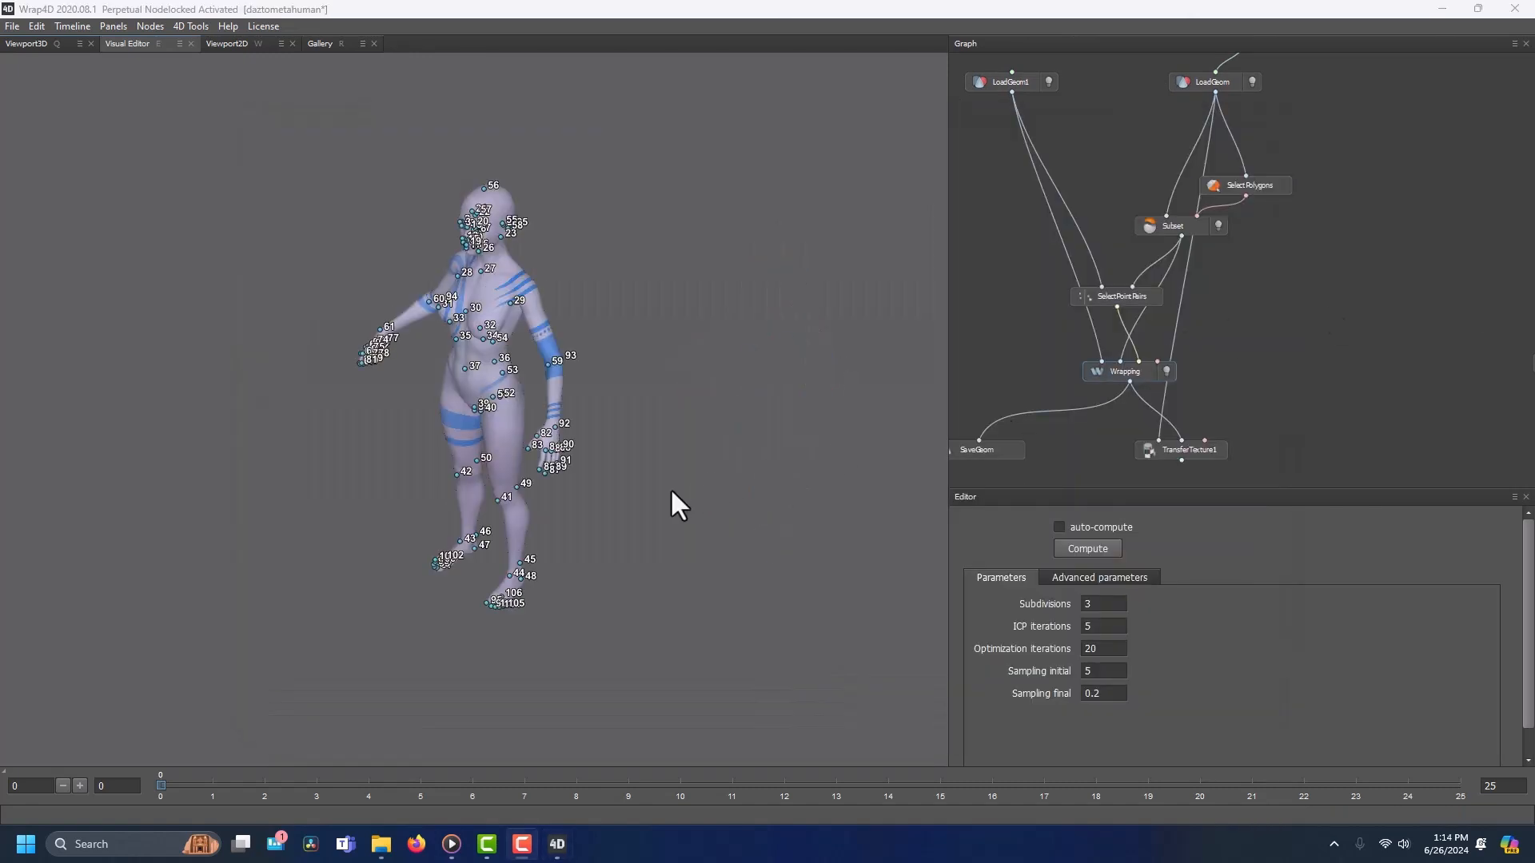
left_click_drag(671, 492, 731, 449)
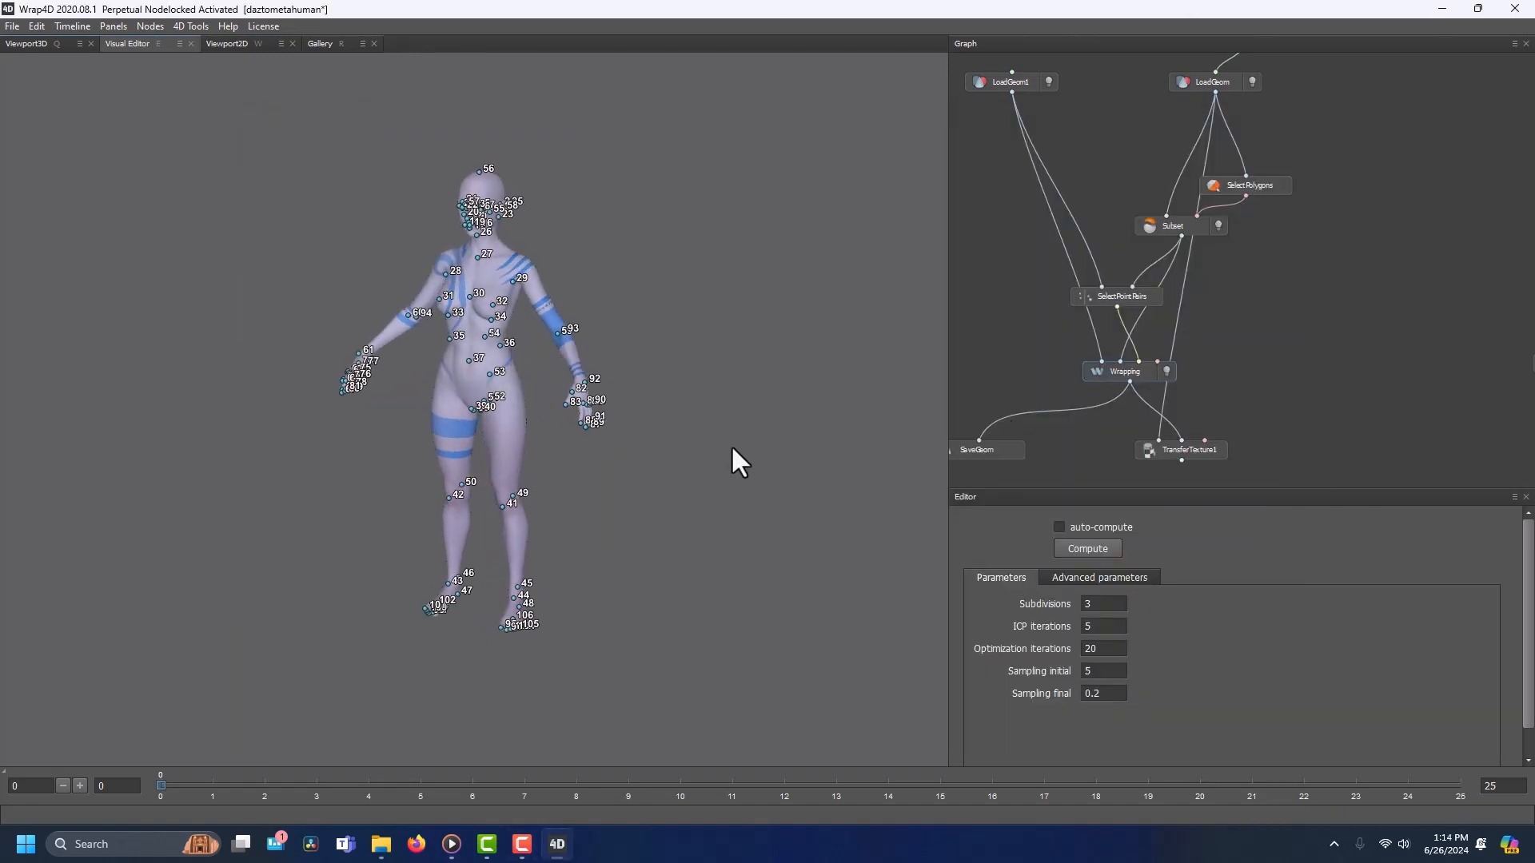
left_click(1202, 450)
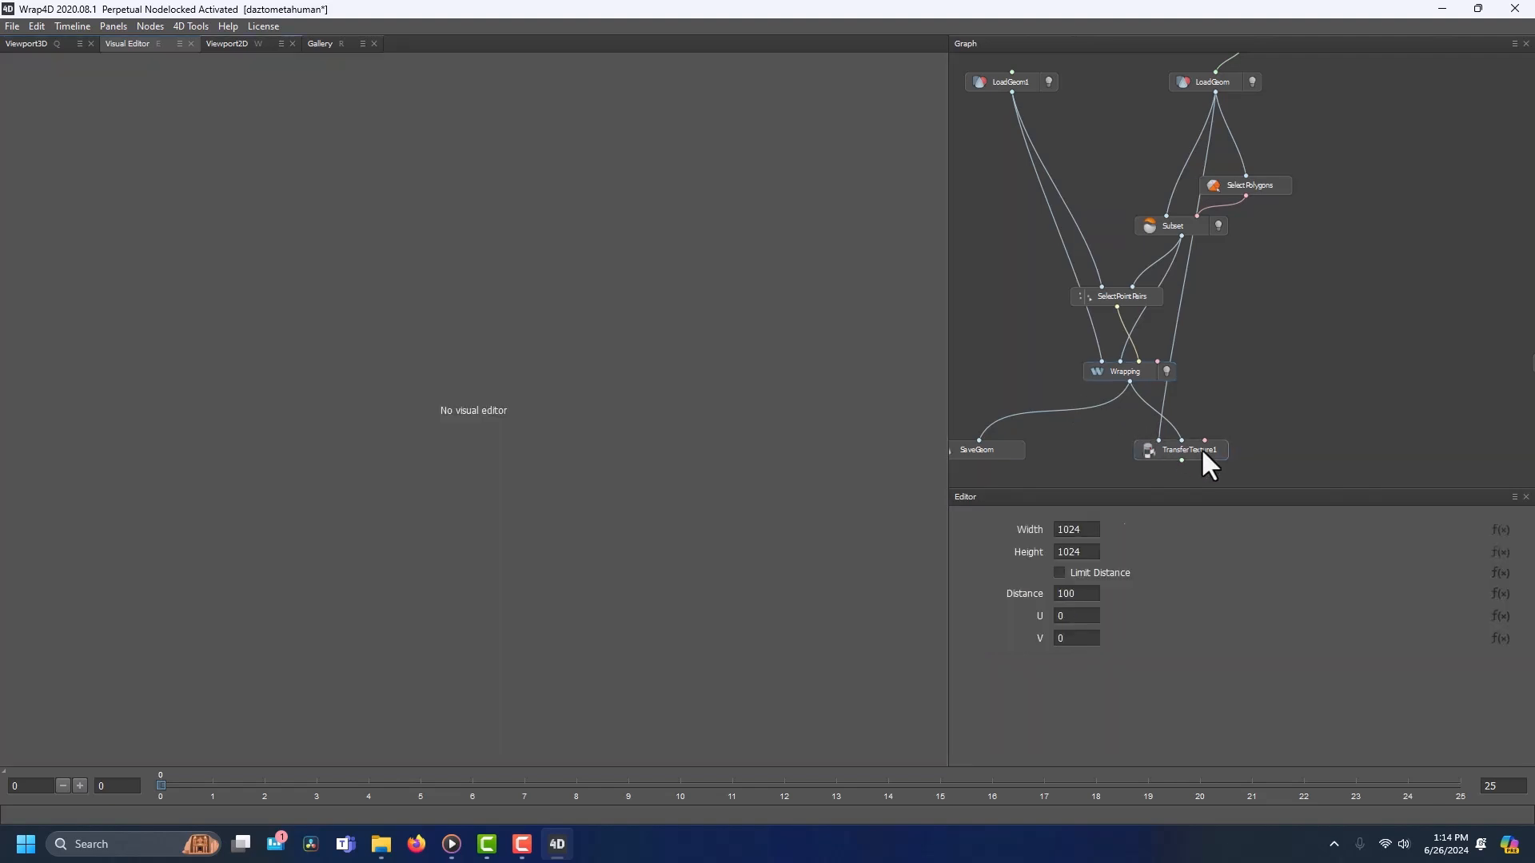
left_click(240, 42)
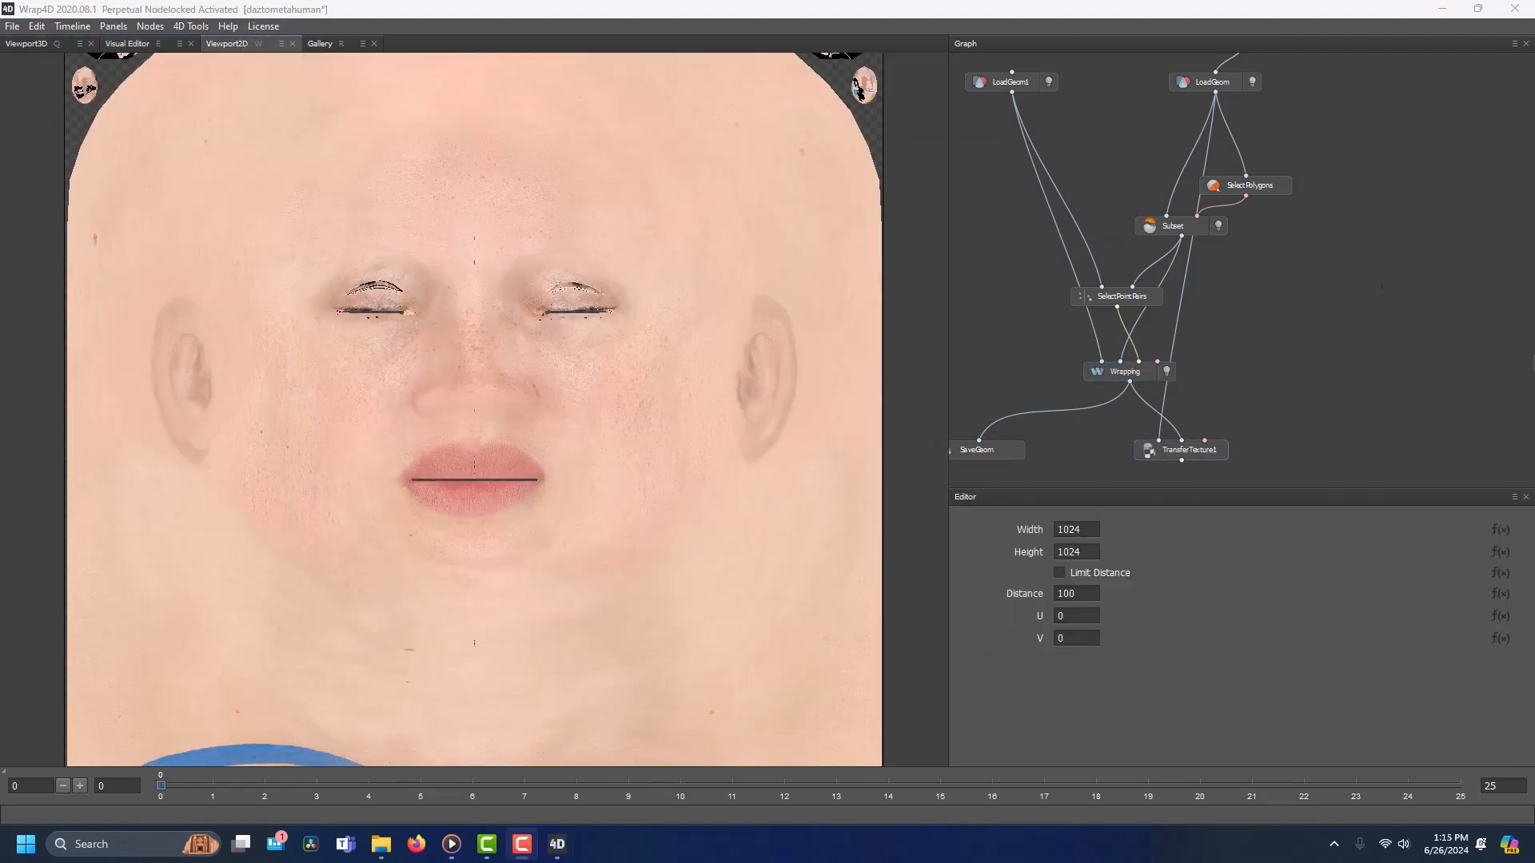
scroll(799, 454, "down", 2)
middle_click_drag(799, 454, 715, 435)
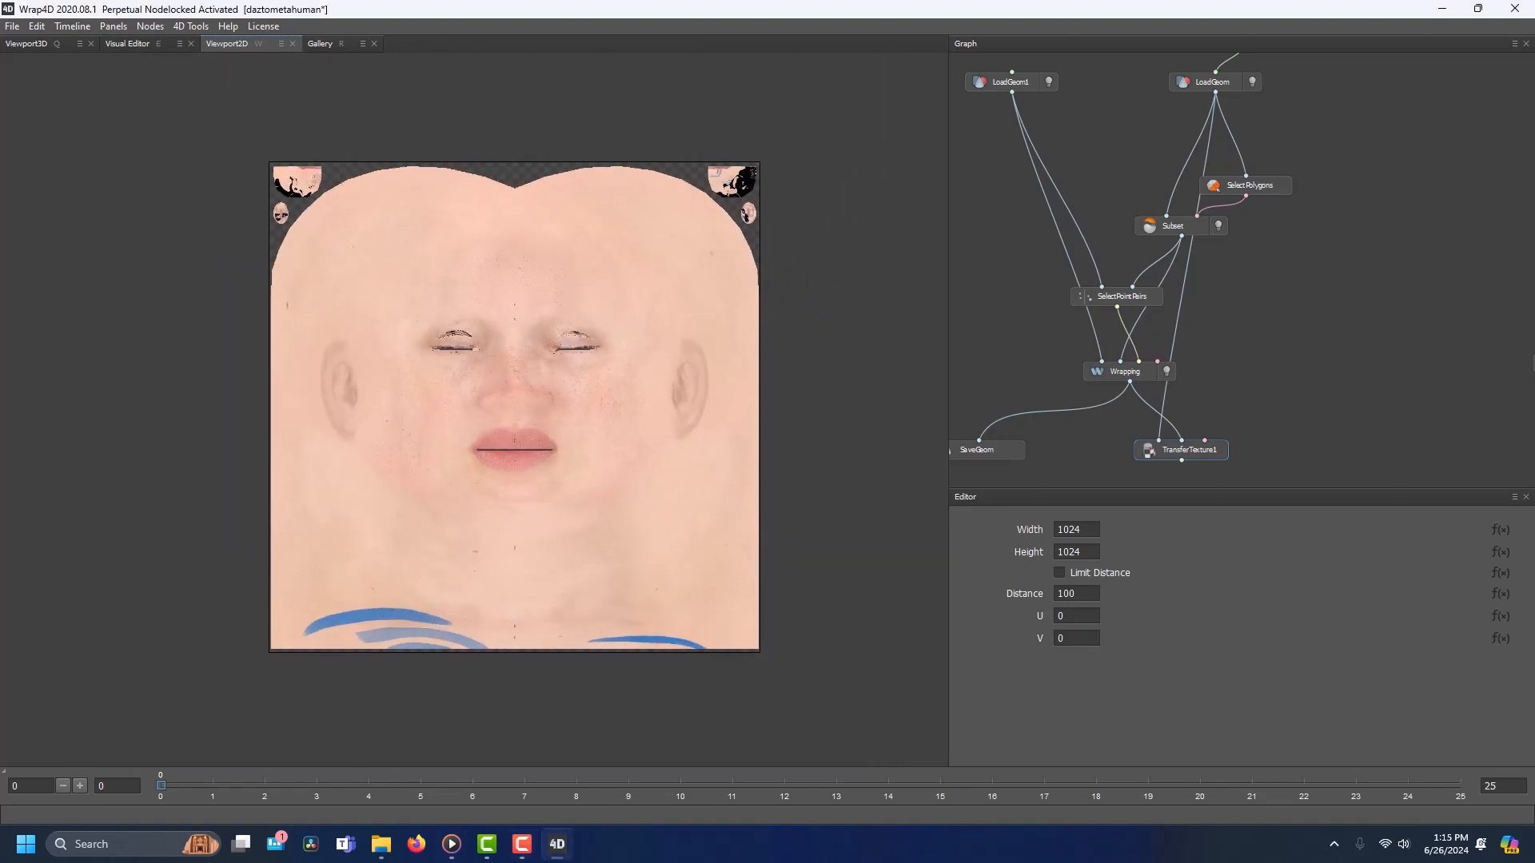
Step: Set the TransferTexture node's U to 1 and its width and height to 8192
left_click(1066, 617)
key("Return")
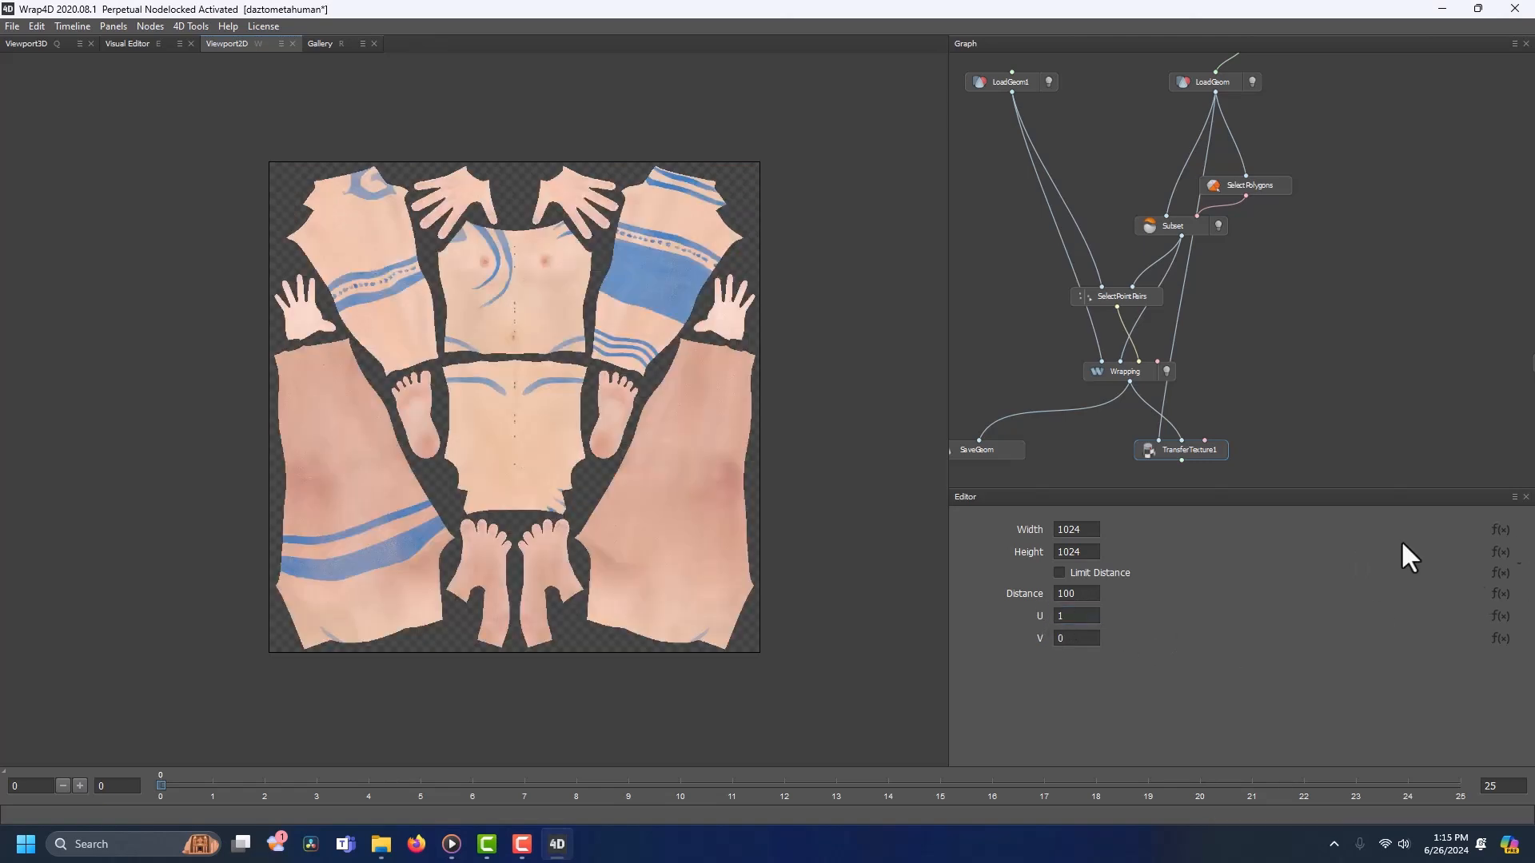
scroll(814, 529, "up", 2)
scroll(814, 530, "down", 3)
scroll(814, 529, "up", 1)
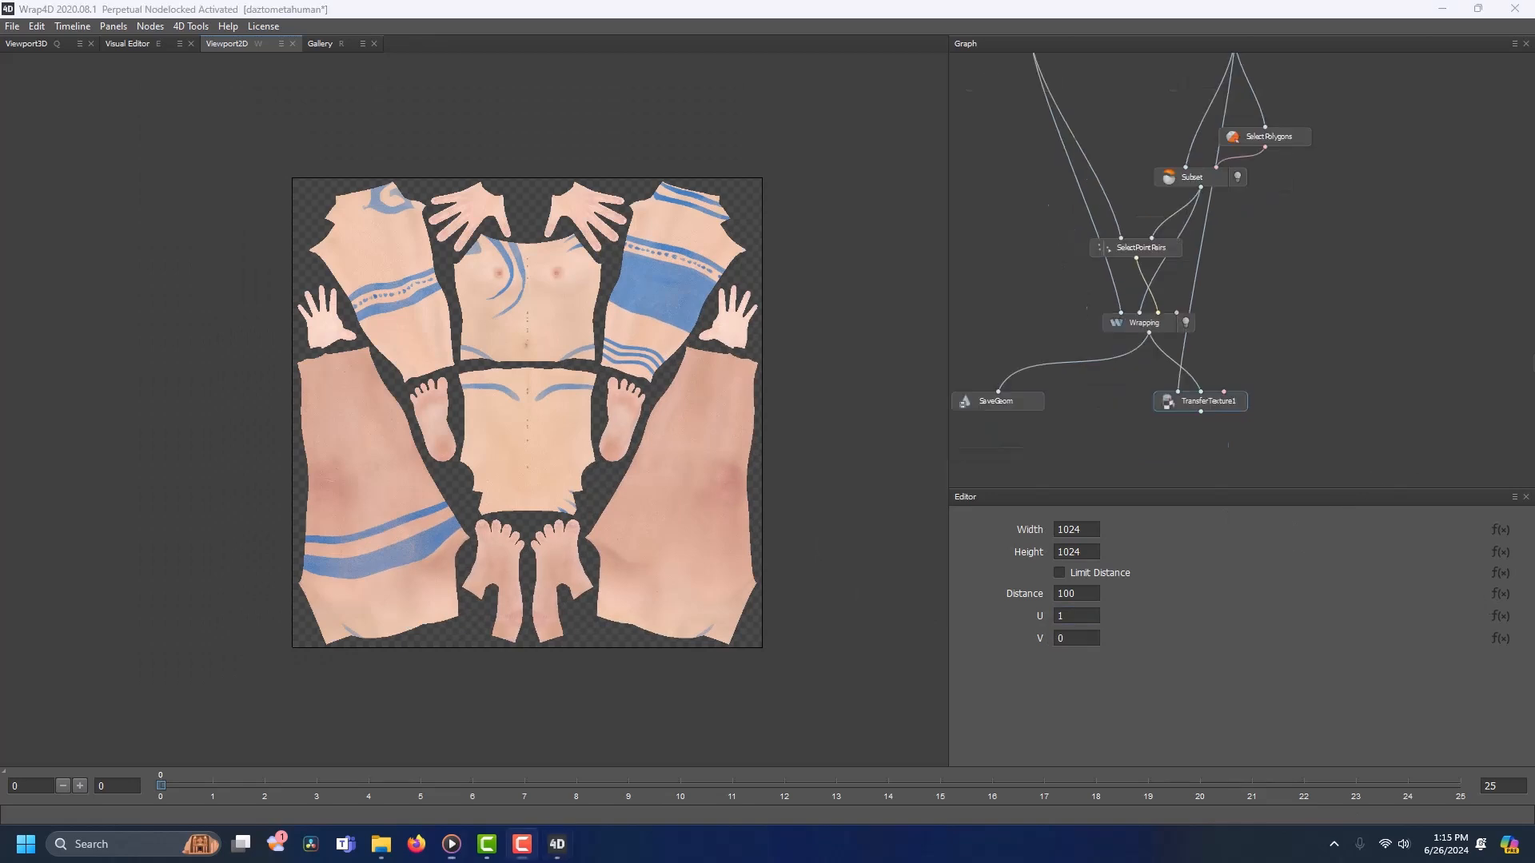
double_click(1048, 529)
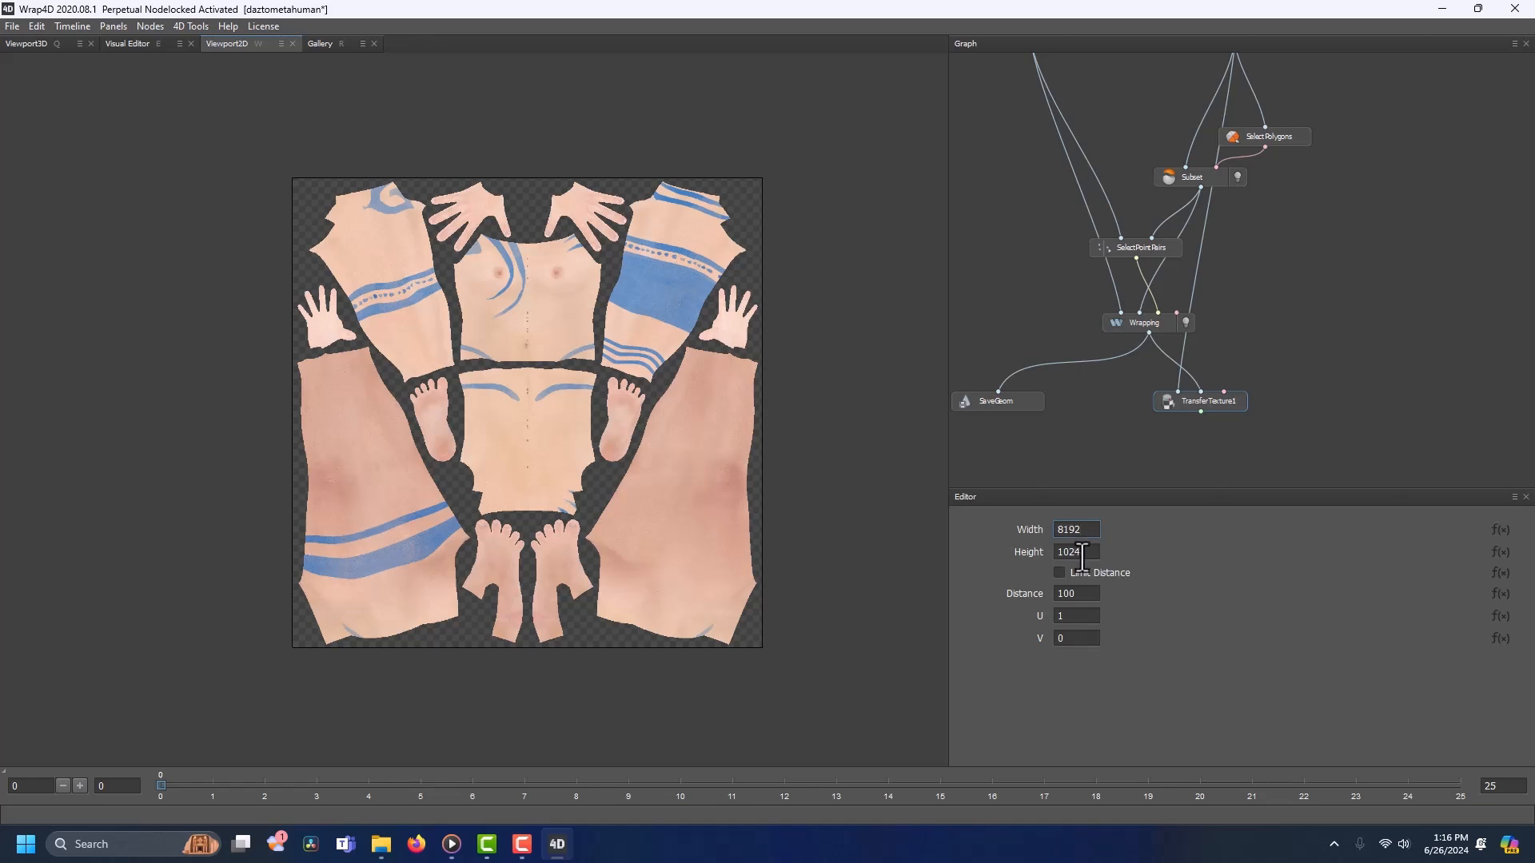
left_click_drag(1080, 553, 1039, 561)
type("8192")
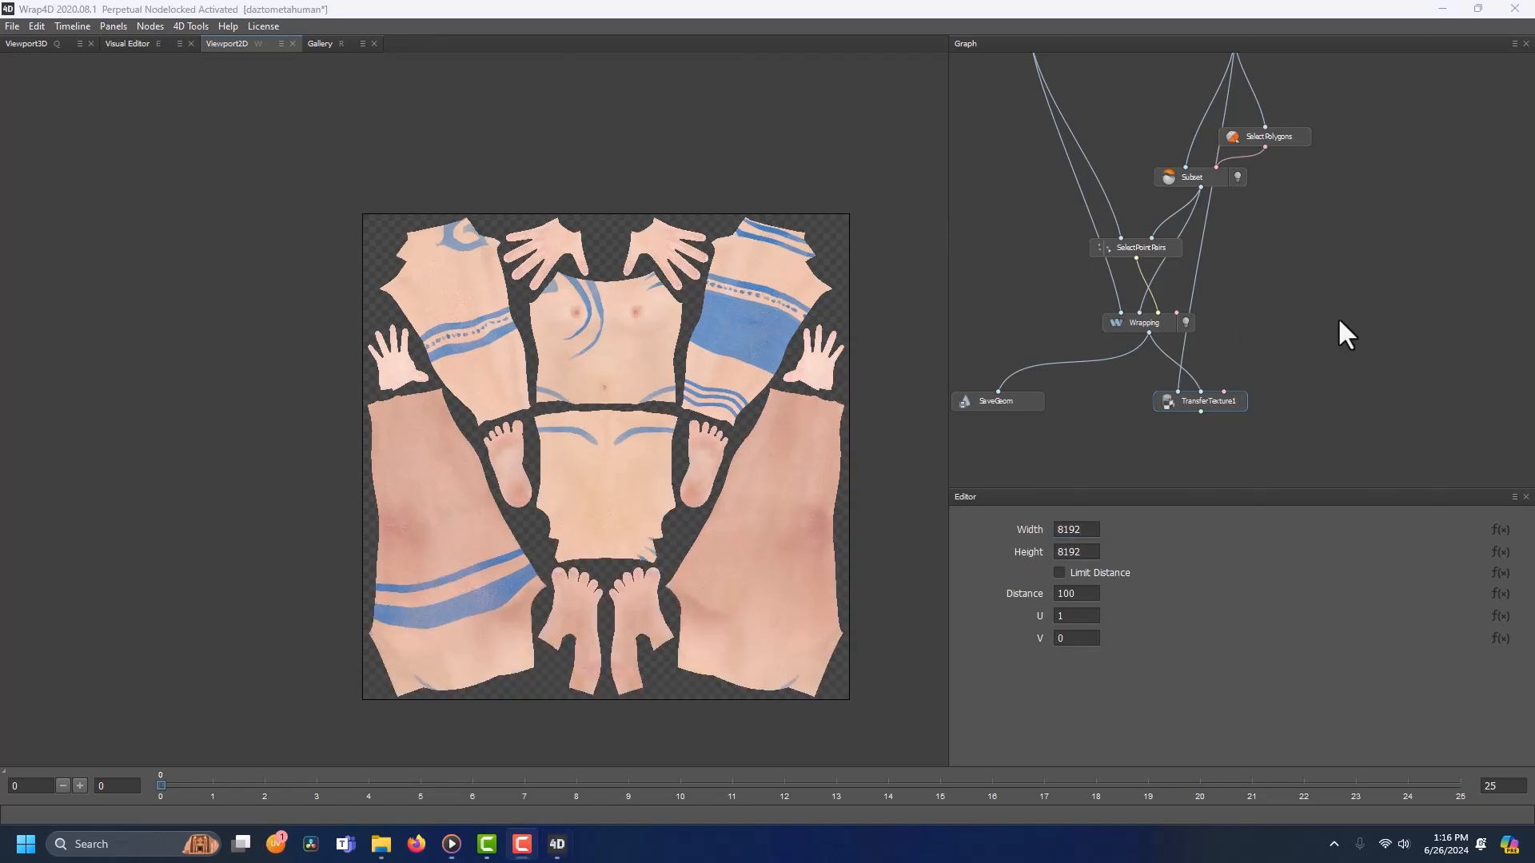
Step: Add an ExtrapolateImage node and connect the TransferTexture output to its input
right_click(1191, 438)
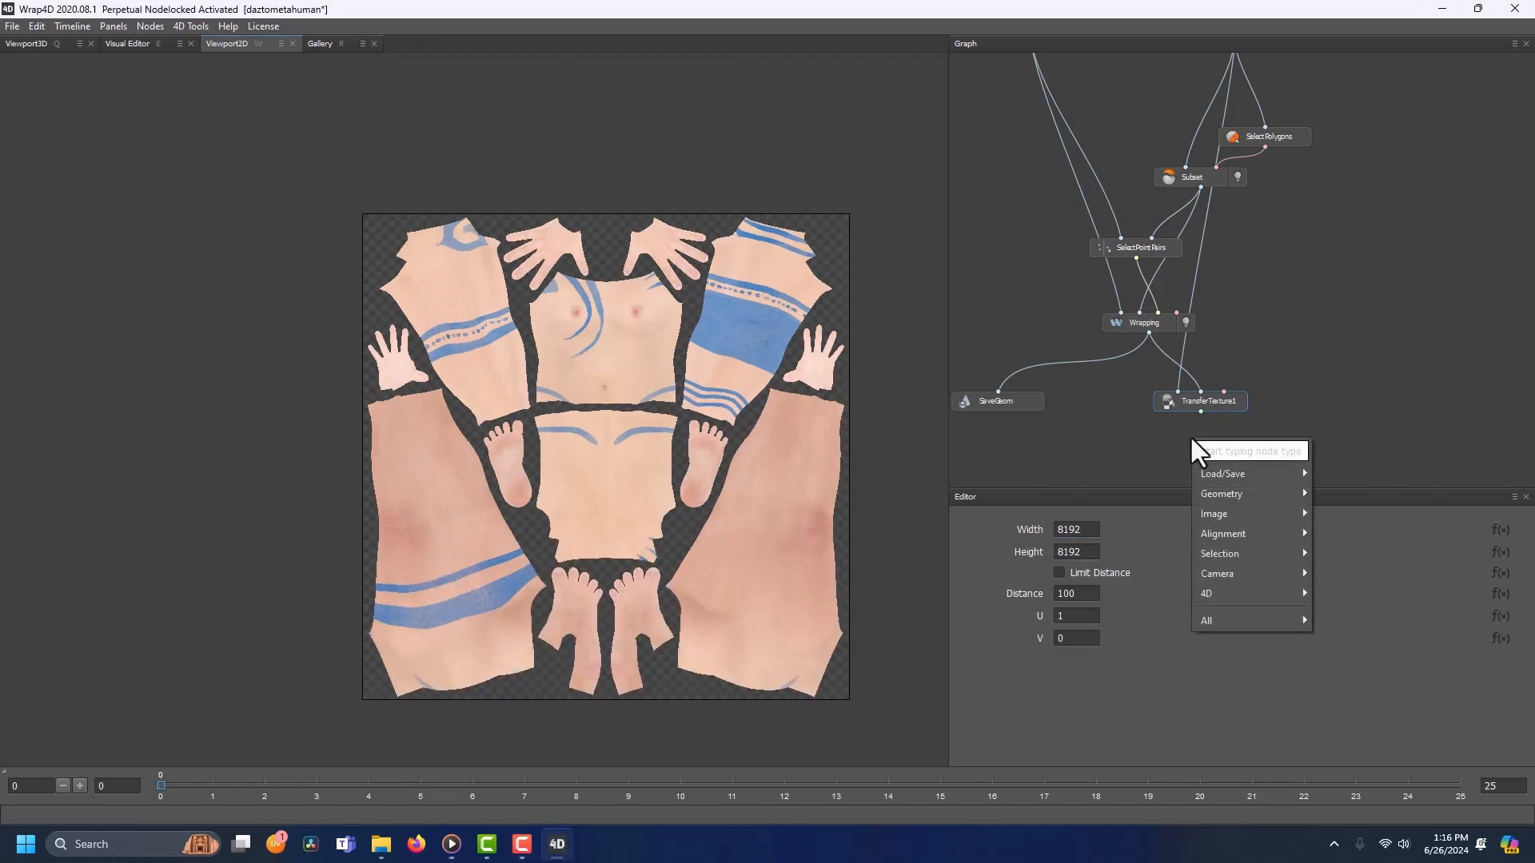
type("ext")
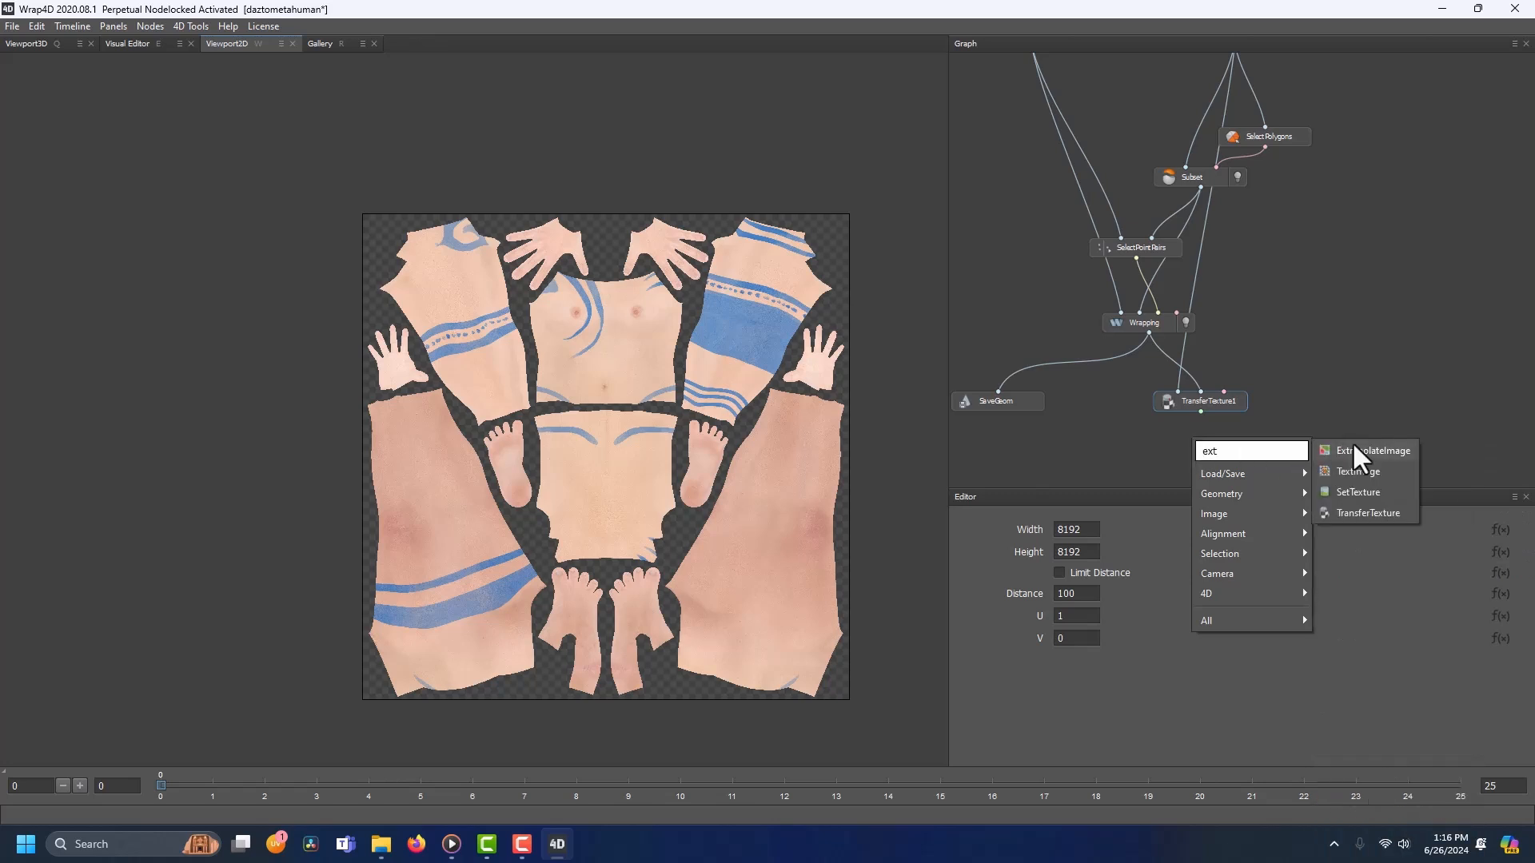
left_click(1353, 444)
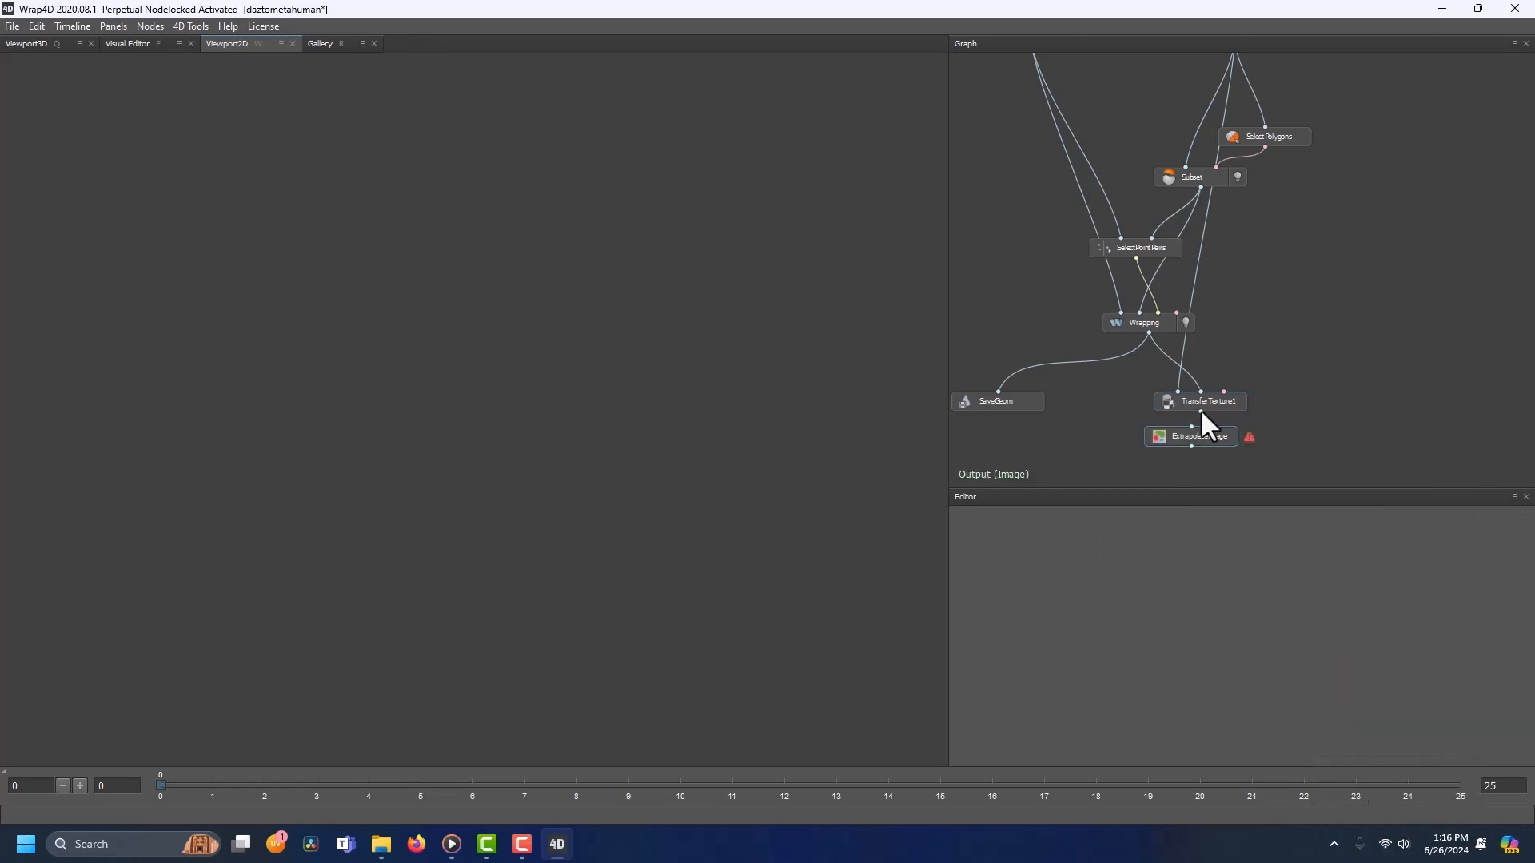
left_click_drag(1201, 410, 1192, 426)
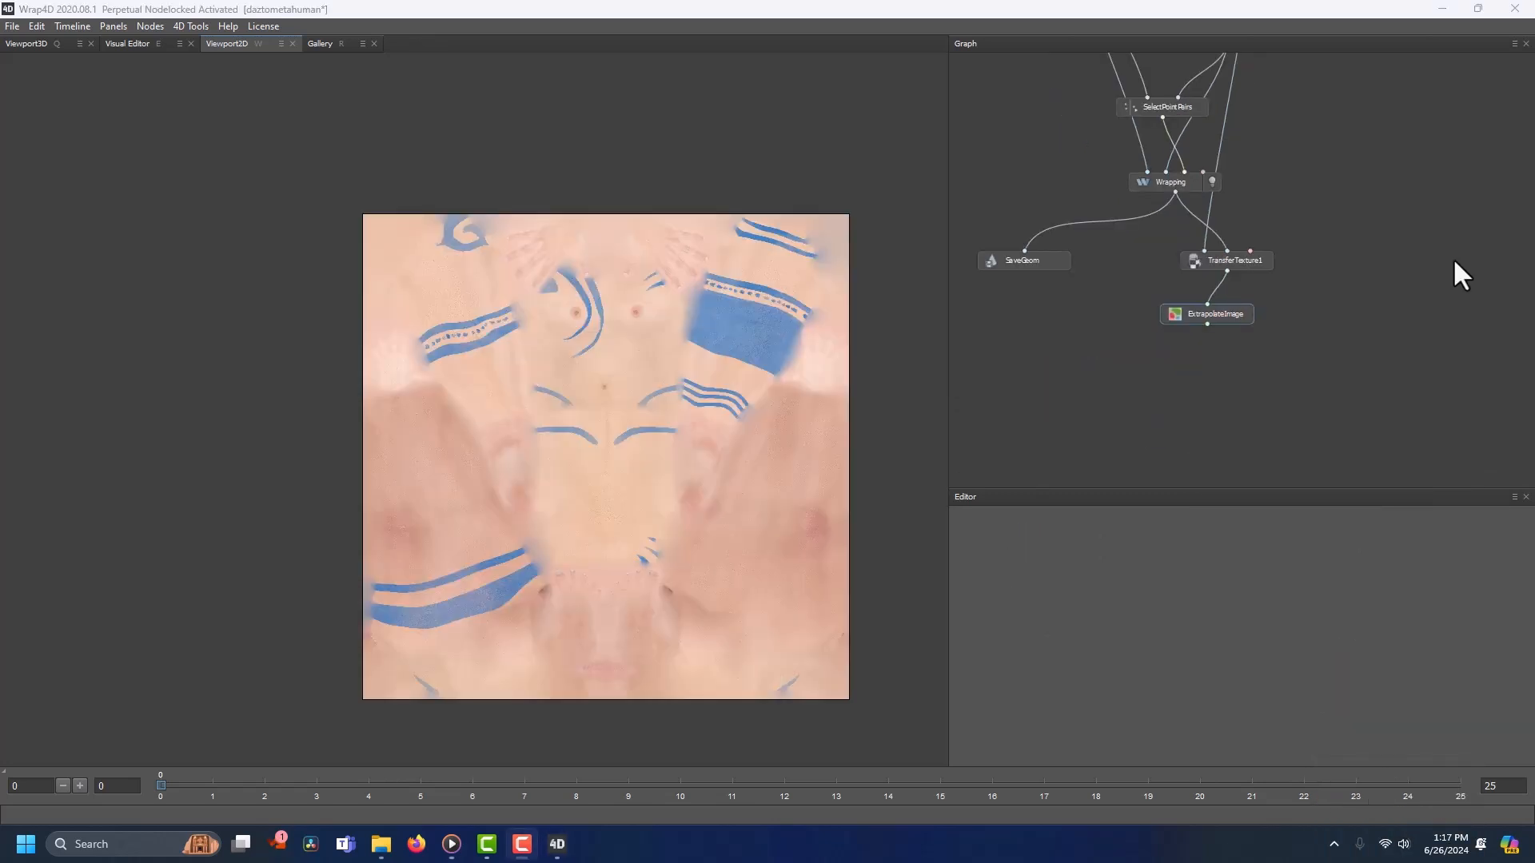
Step: Add a SaveImage node and connect the ExtrapolateImage output to it
right_click(1205, 368)
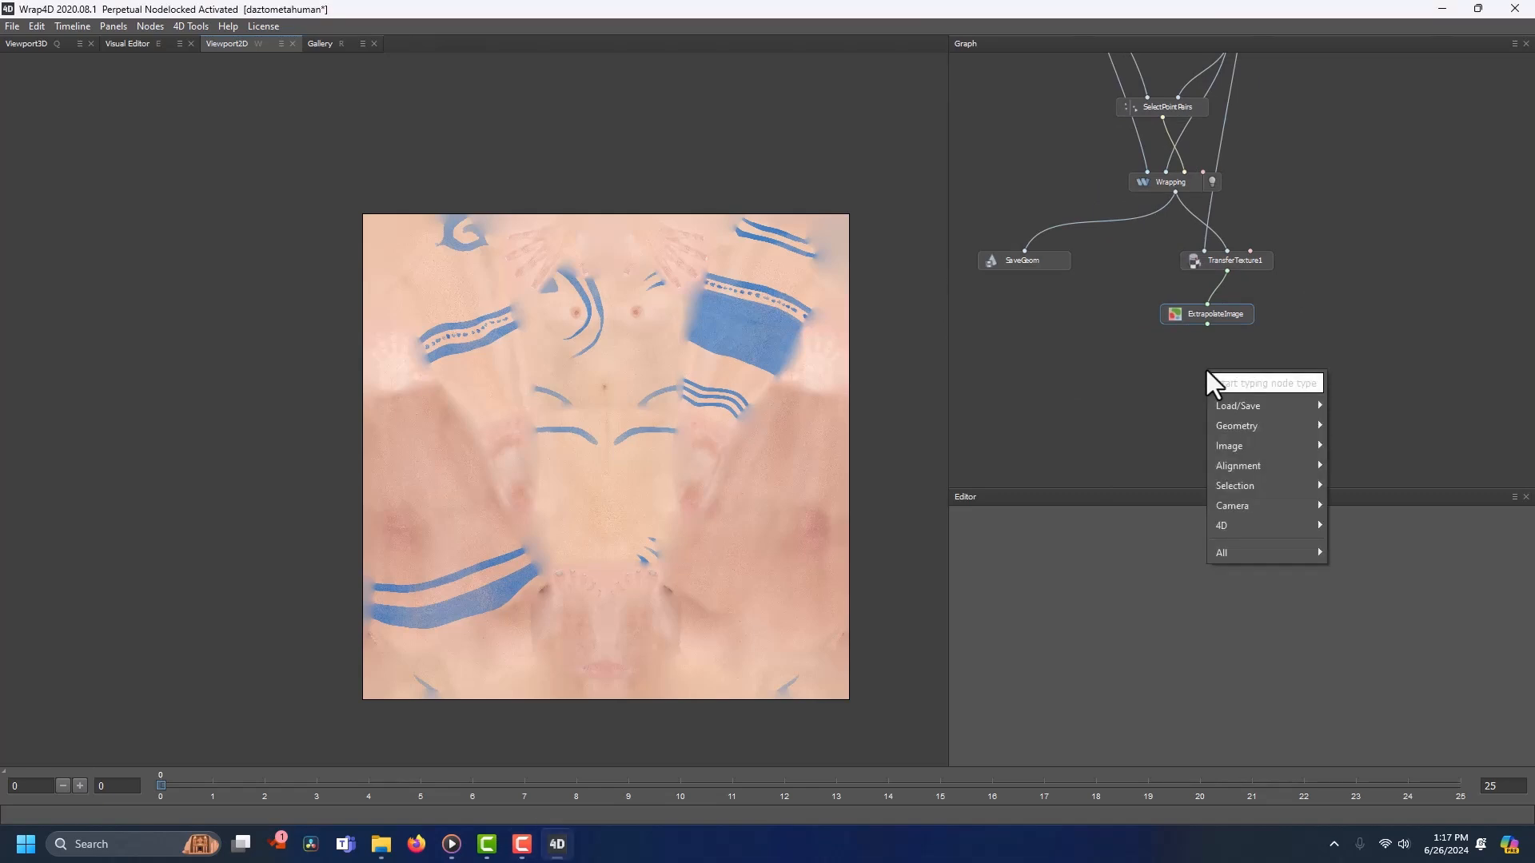
left_click(1384, 416)
left_click_drag(1209, 325, 1197, 381)
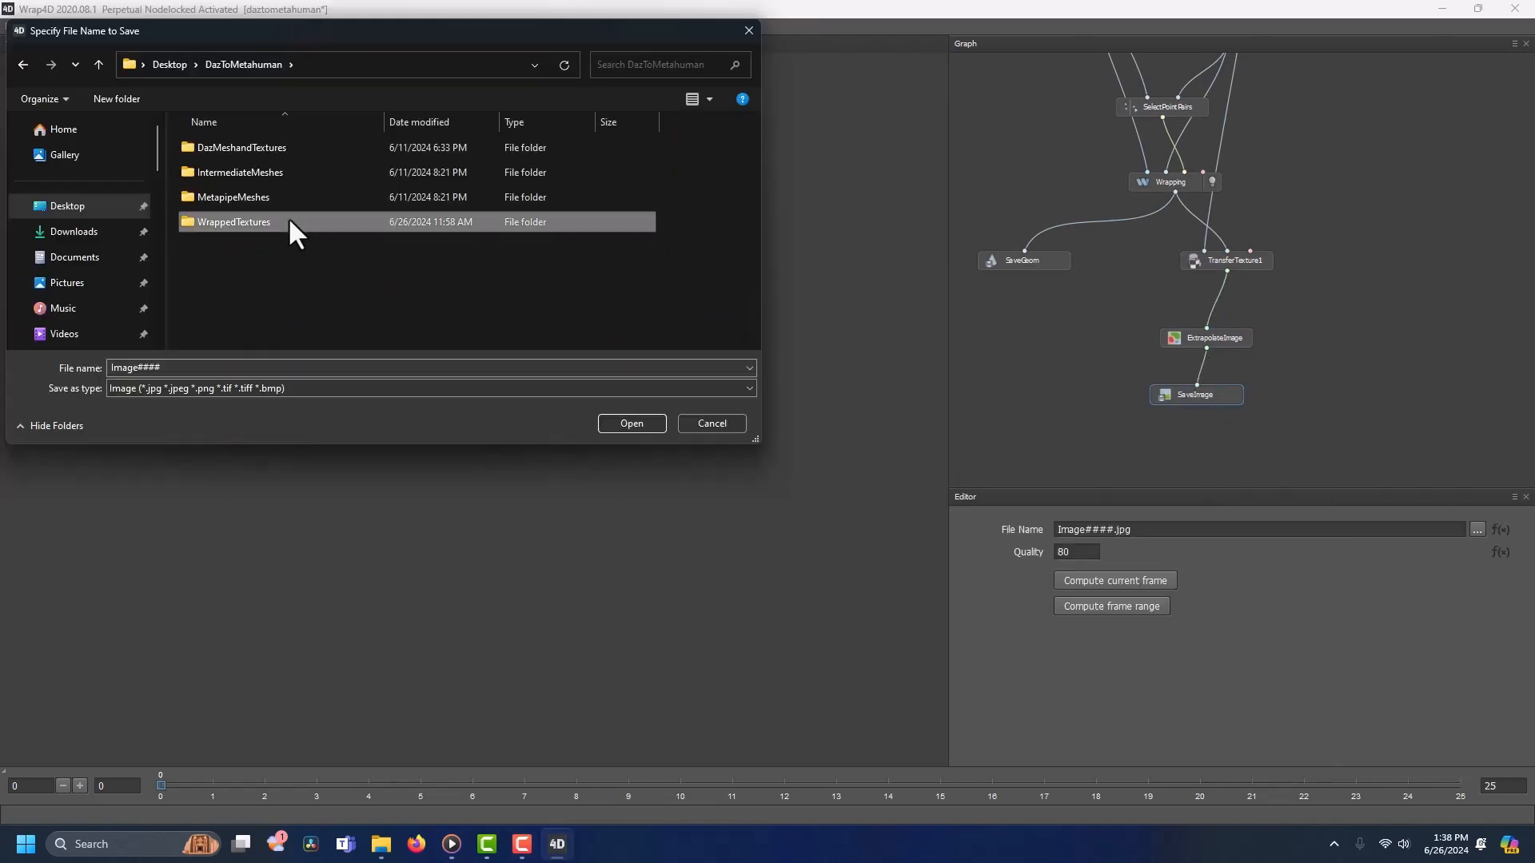
Step: Set the SaveImage output file to WrappedBodyDiffuse as PNG in the WrappedTextures folder
double_click(287, 218)
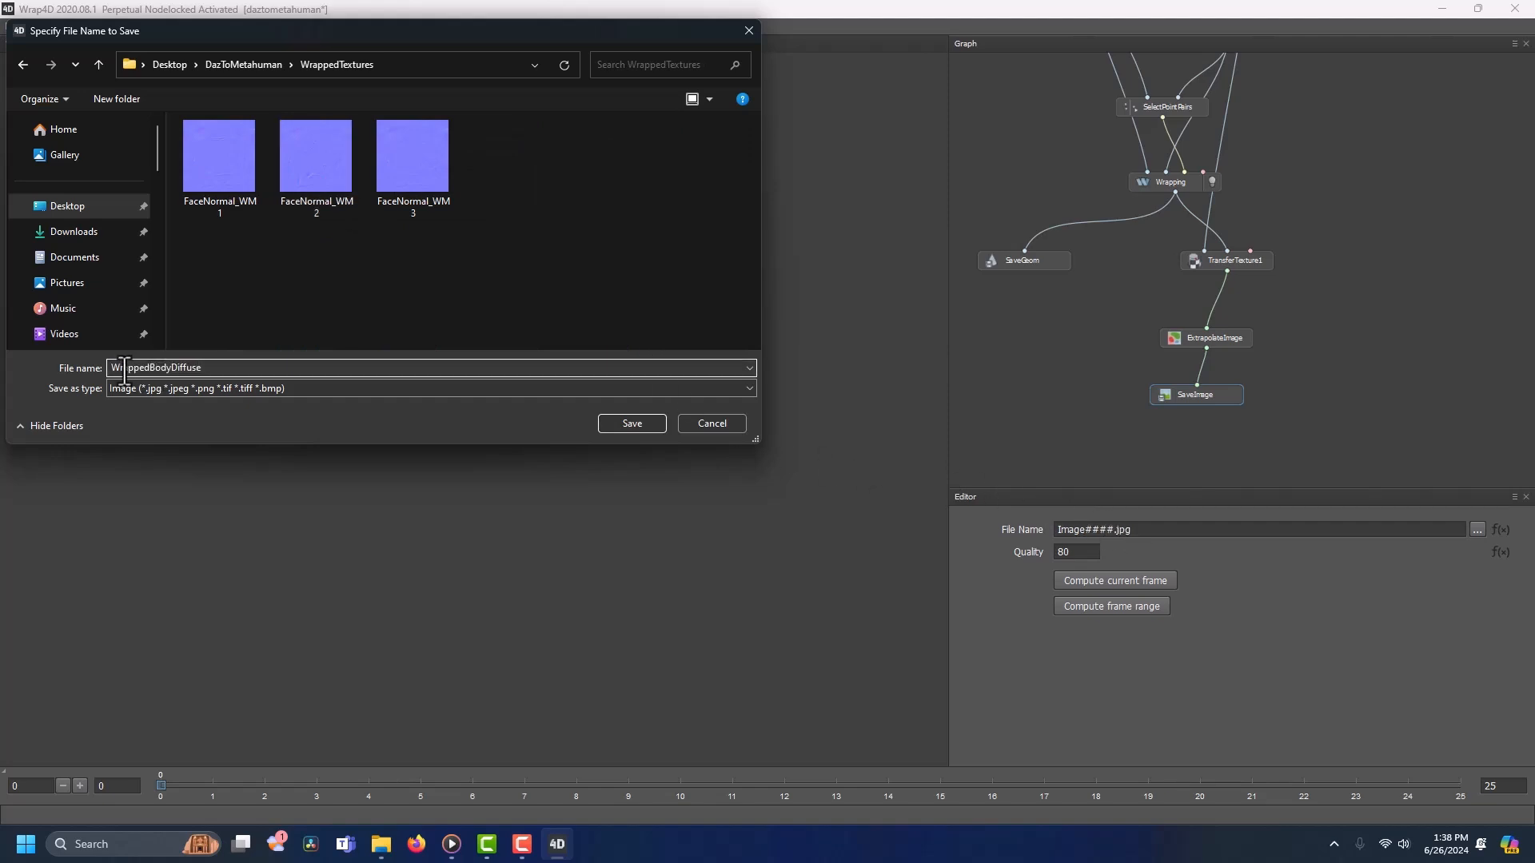
left_click(225, 389)
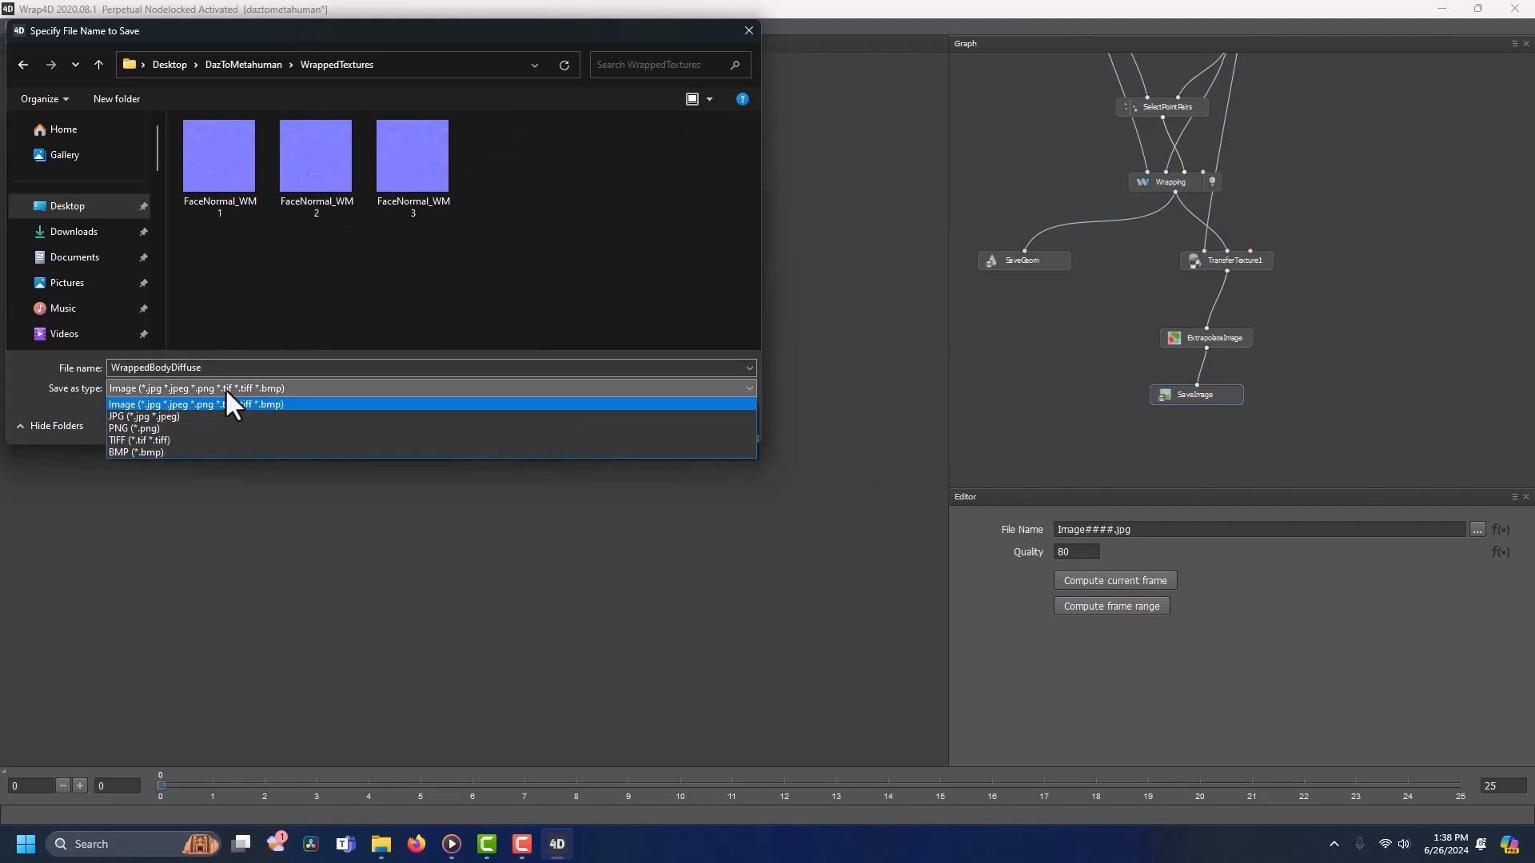
left_click(180, 428)
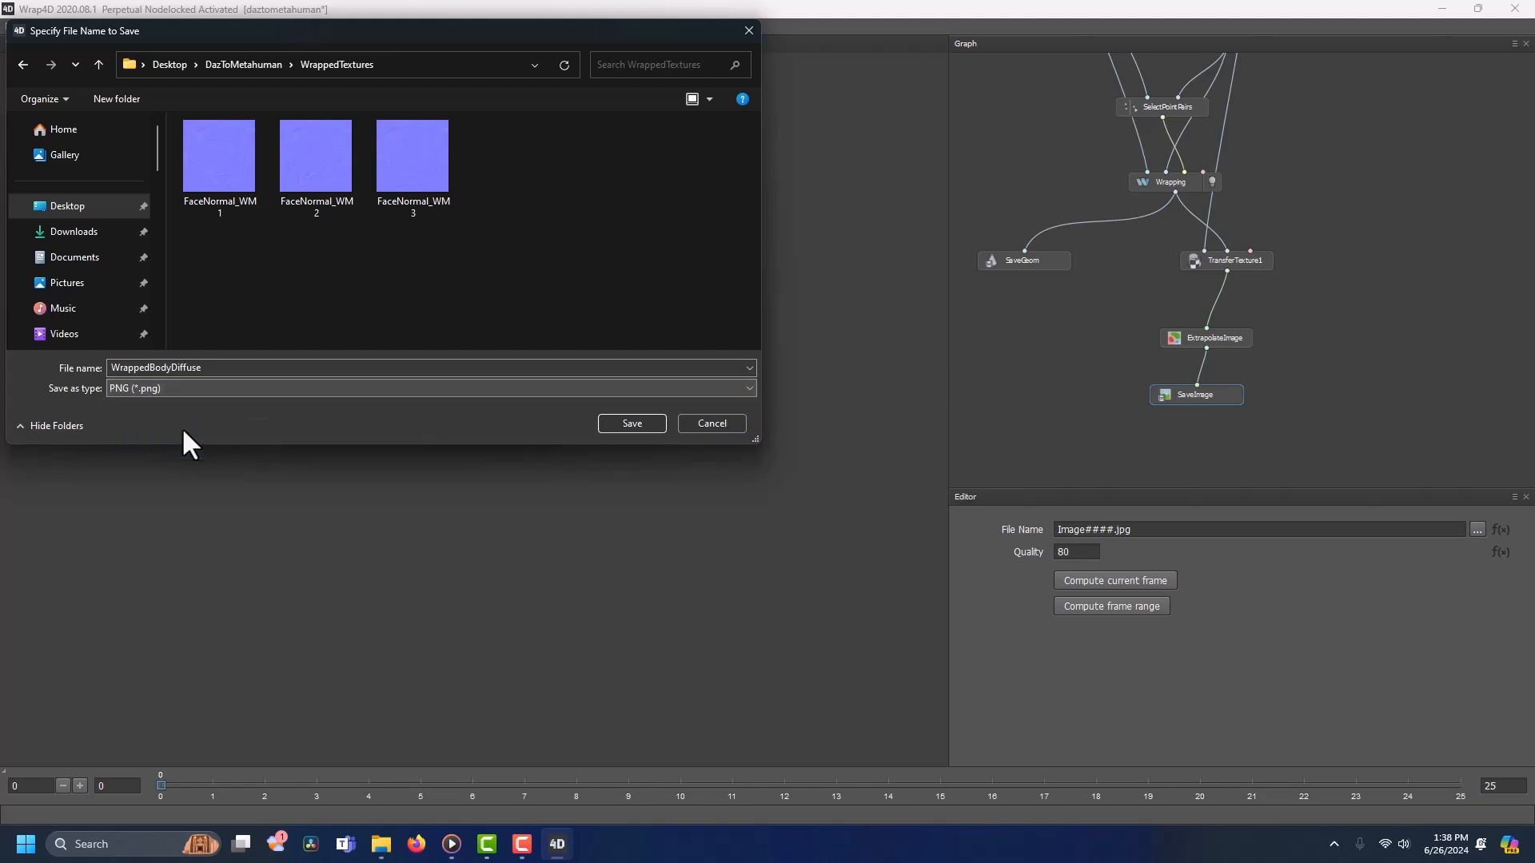
left_click(632, 424)
Step: Change the U value of the TransferTexture node to switch to the other texture tile
left_click(1228, 259)
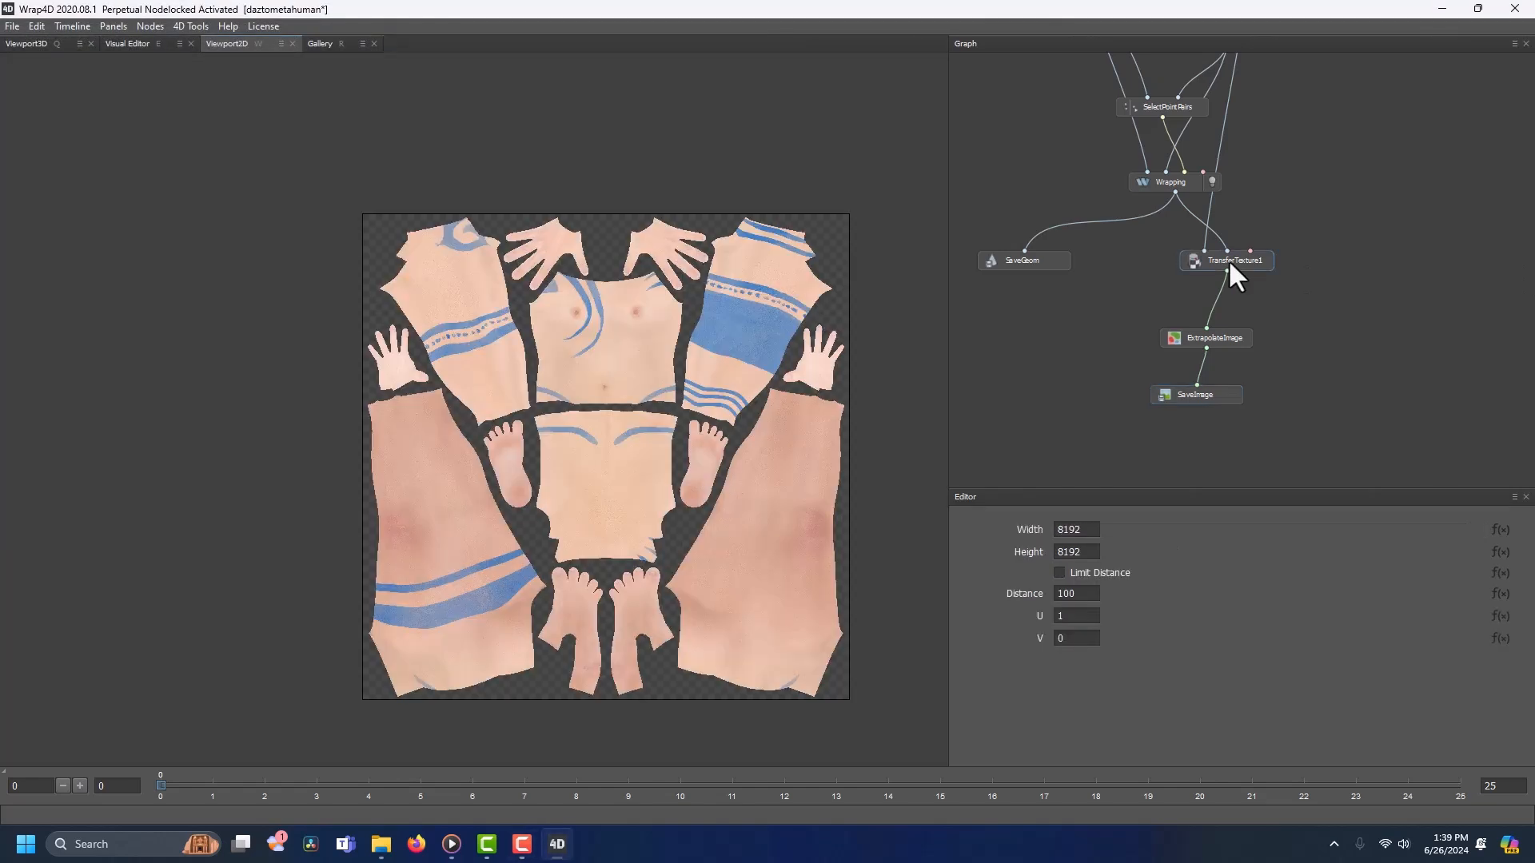
left_click(1062, 619)
left_click_drag(1062, 619, 1050, 617)
Step: Change the SaveImage node's output file to WrappedHeadDiffuse in the WrappedTextures folder
left_click(1178, 397)
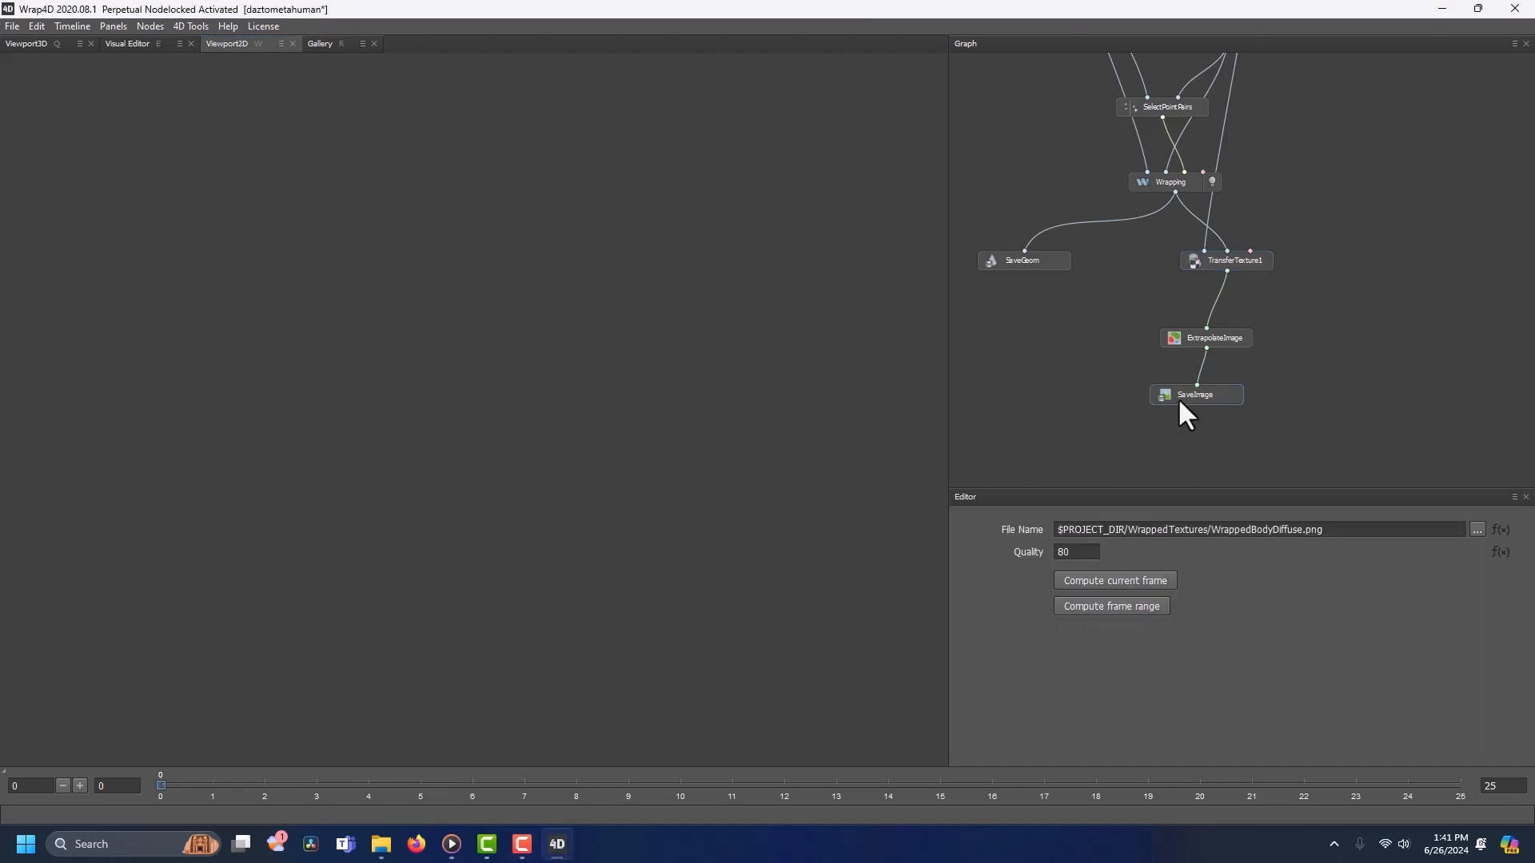
left_click(1484, 532)
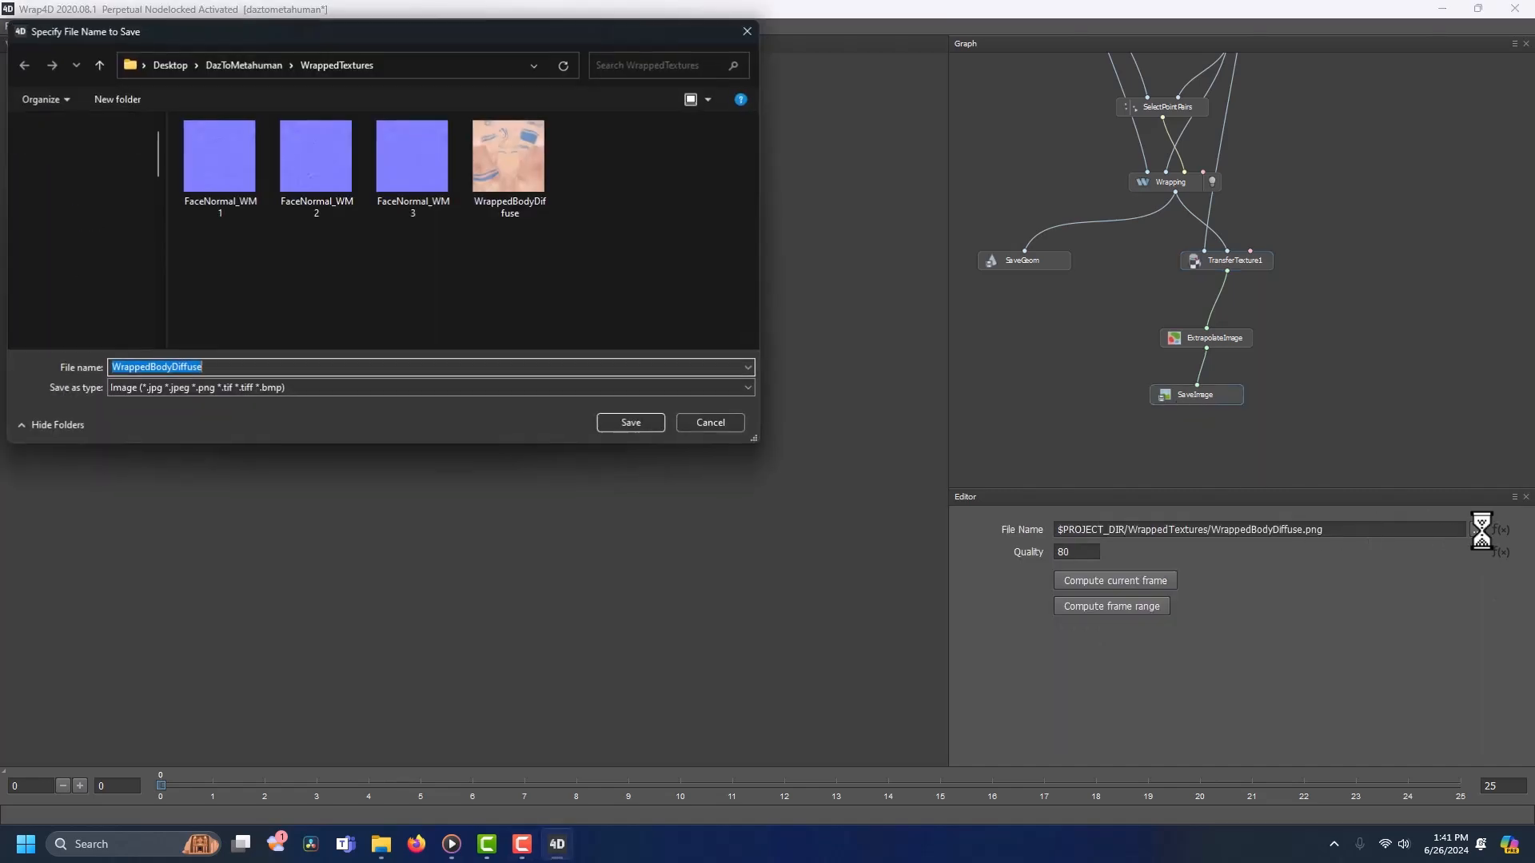
left_click(170, 373)
key("BackSpace")
key("BackSpace")
key("BackSpace")
key("BackSpace")
type("Hea")
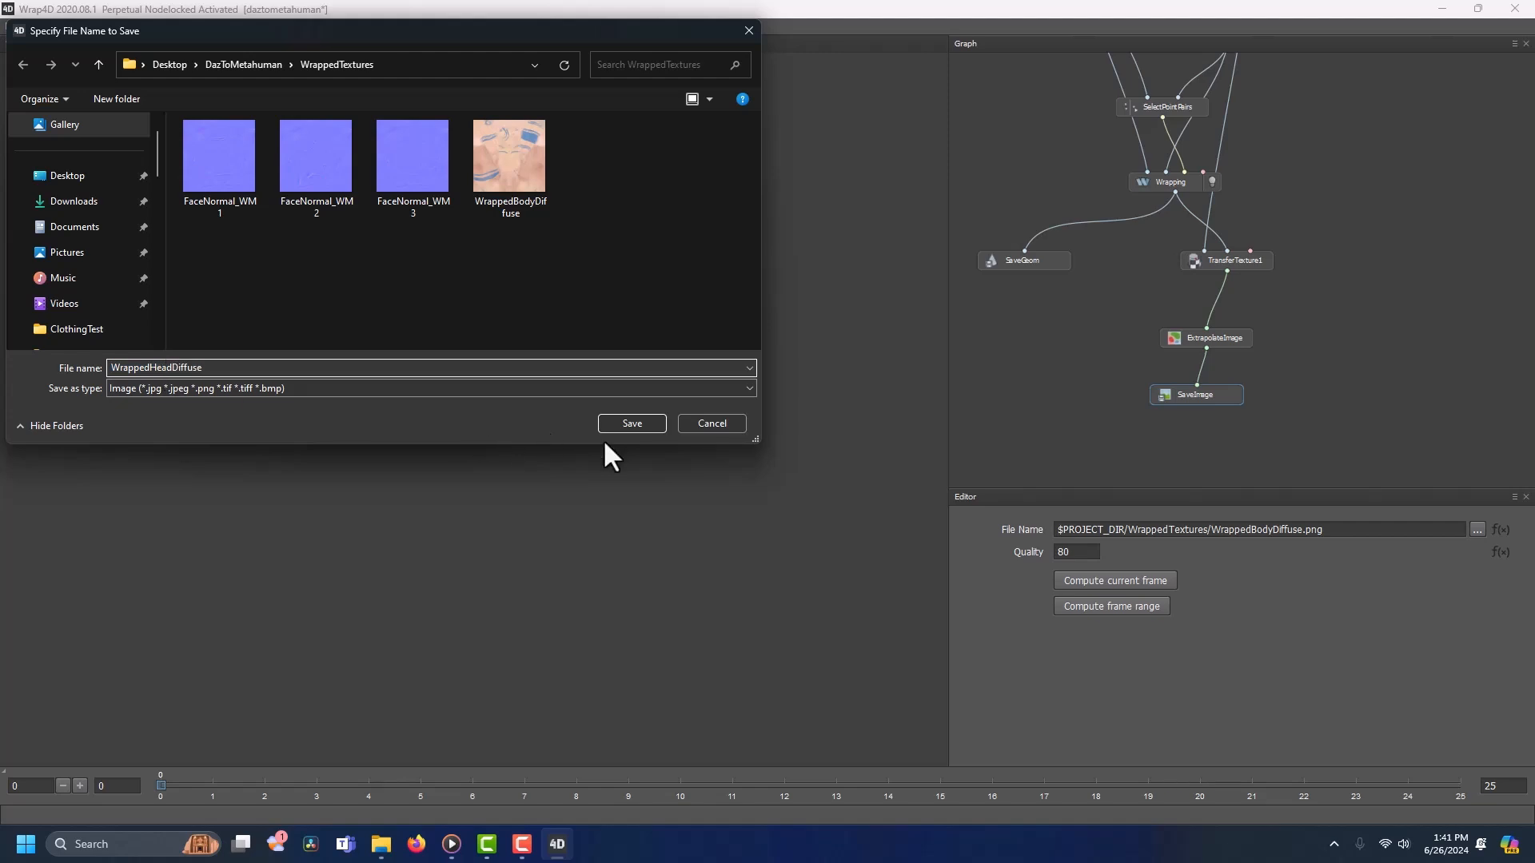
left_click(624, 423)
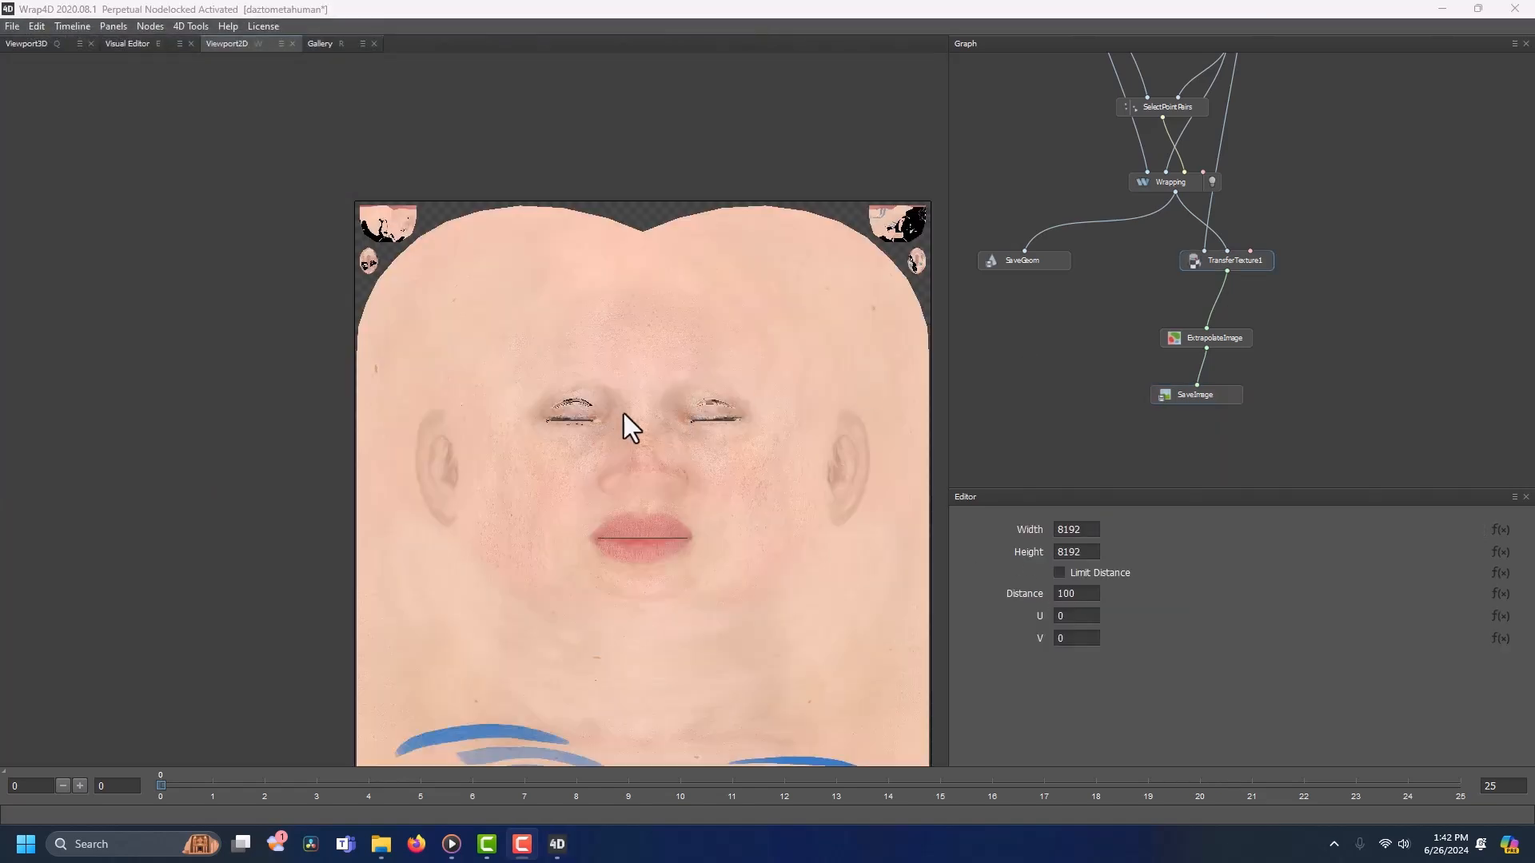
Step: Check the transferred head texture and the exported maps in the WrappedTextures folder, and save the project
scroll(624, 414, "up", 2)
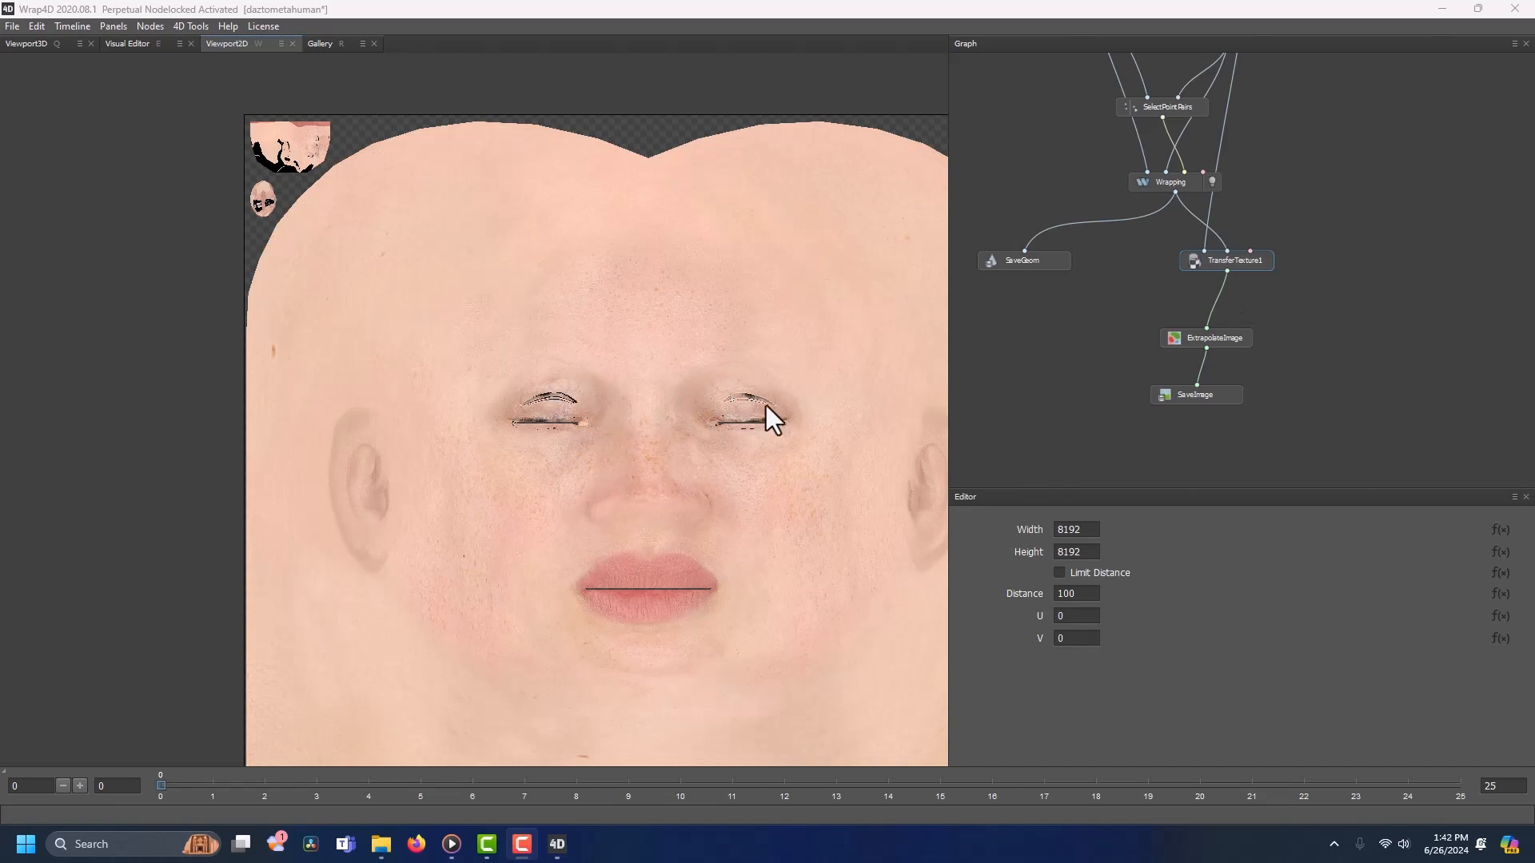
scroll(746, 408, "down", 2)
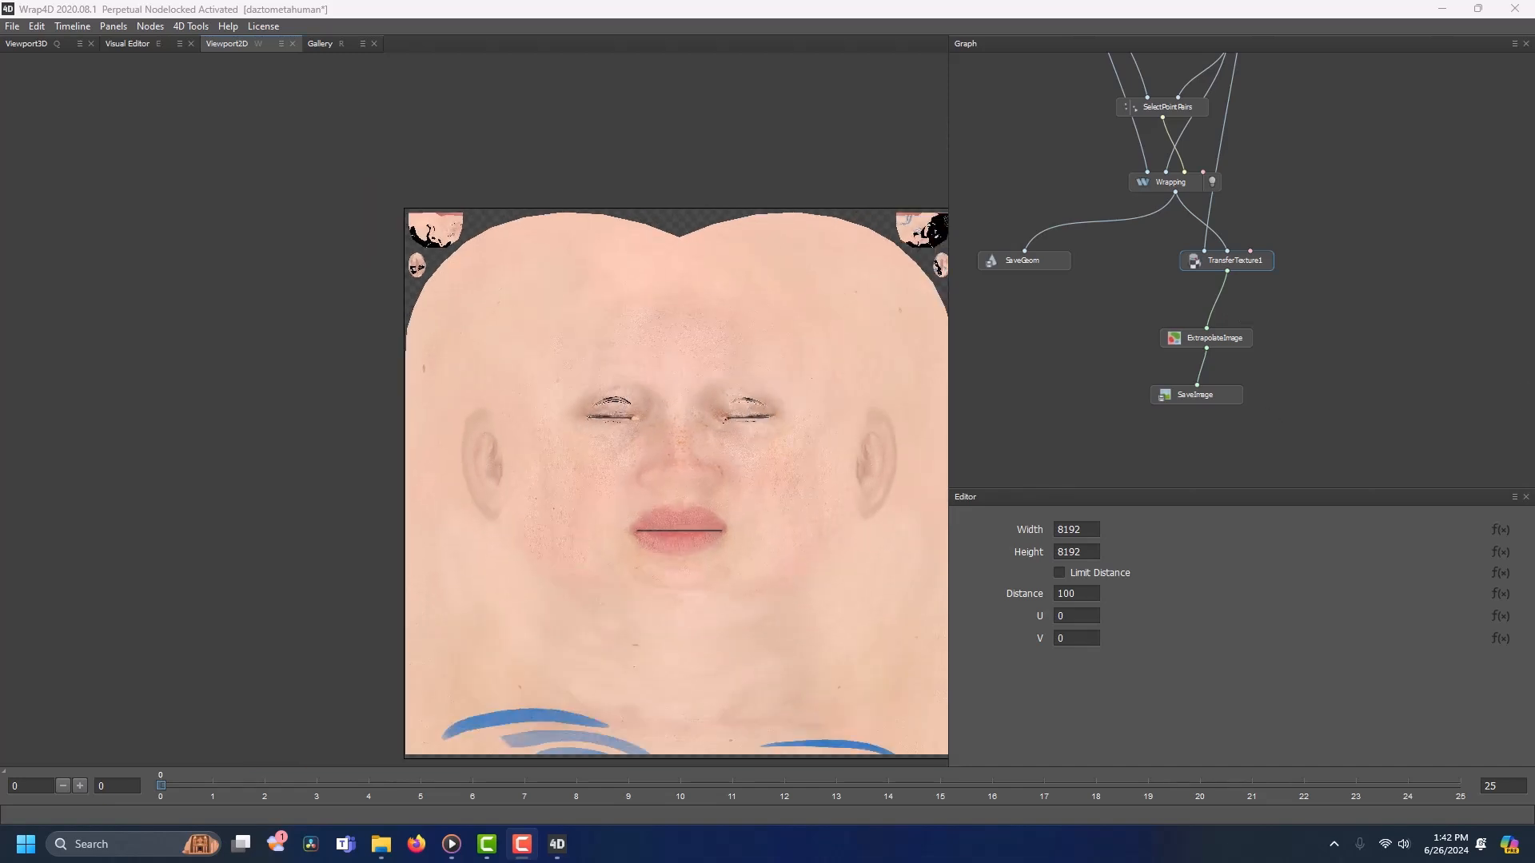
scroll(1283, 374, "down", 1)
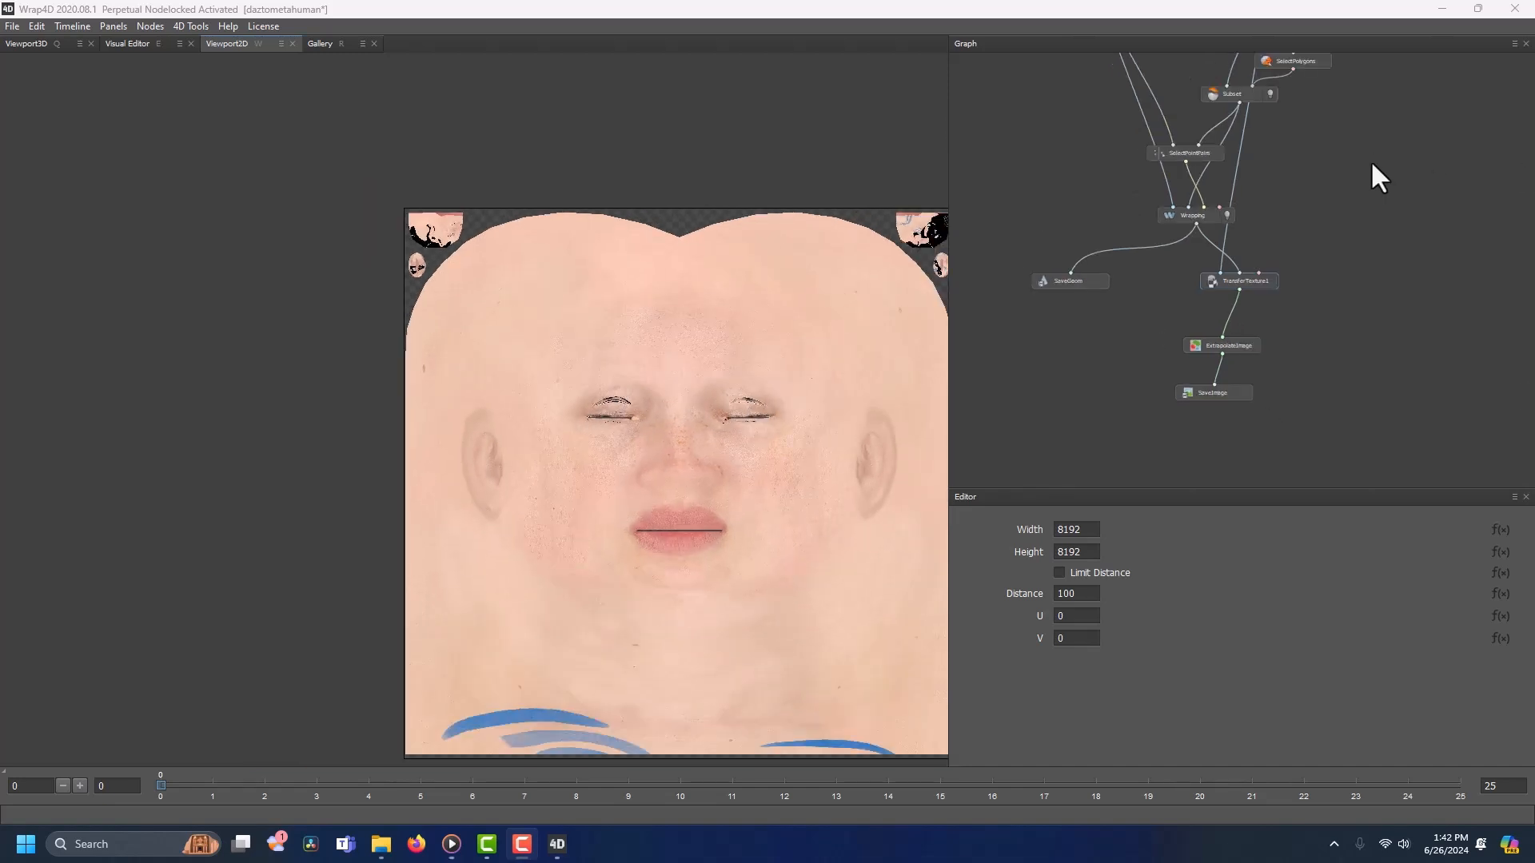
middle_click_drag(1364, 181, 1338, 424)
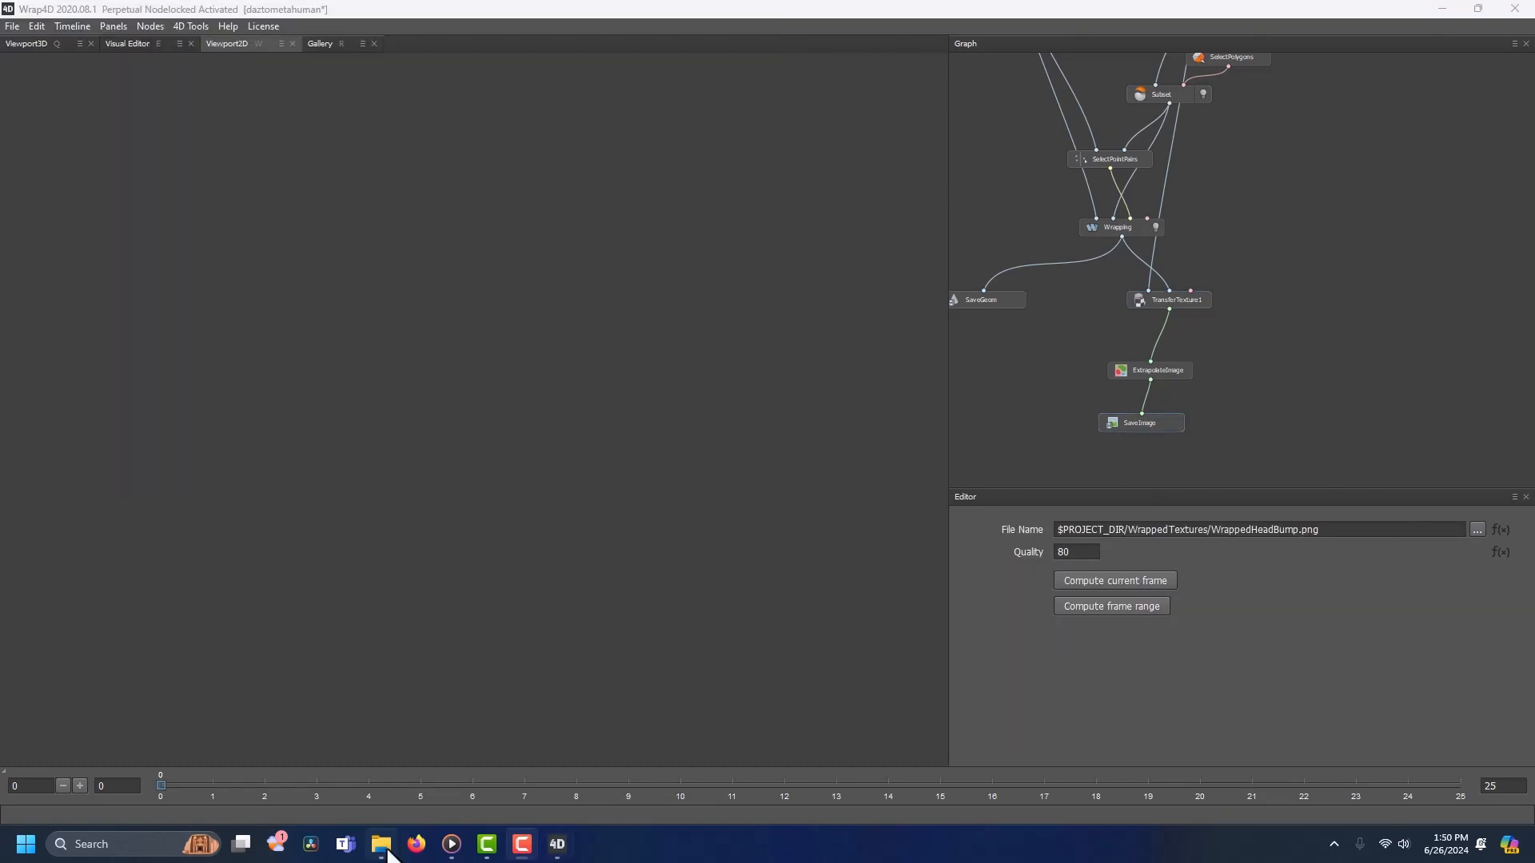
left_click(384, 847)
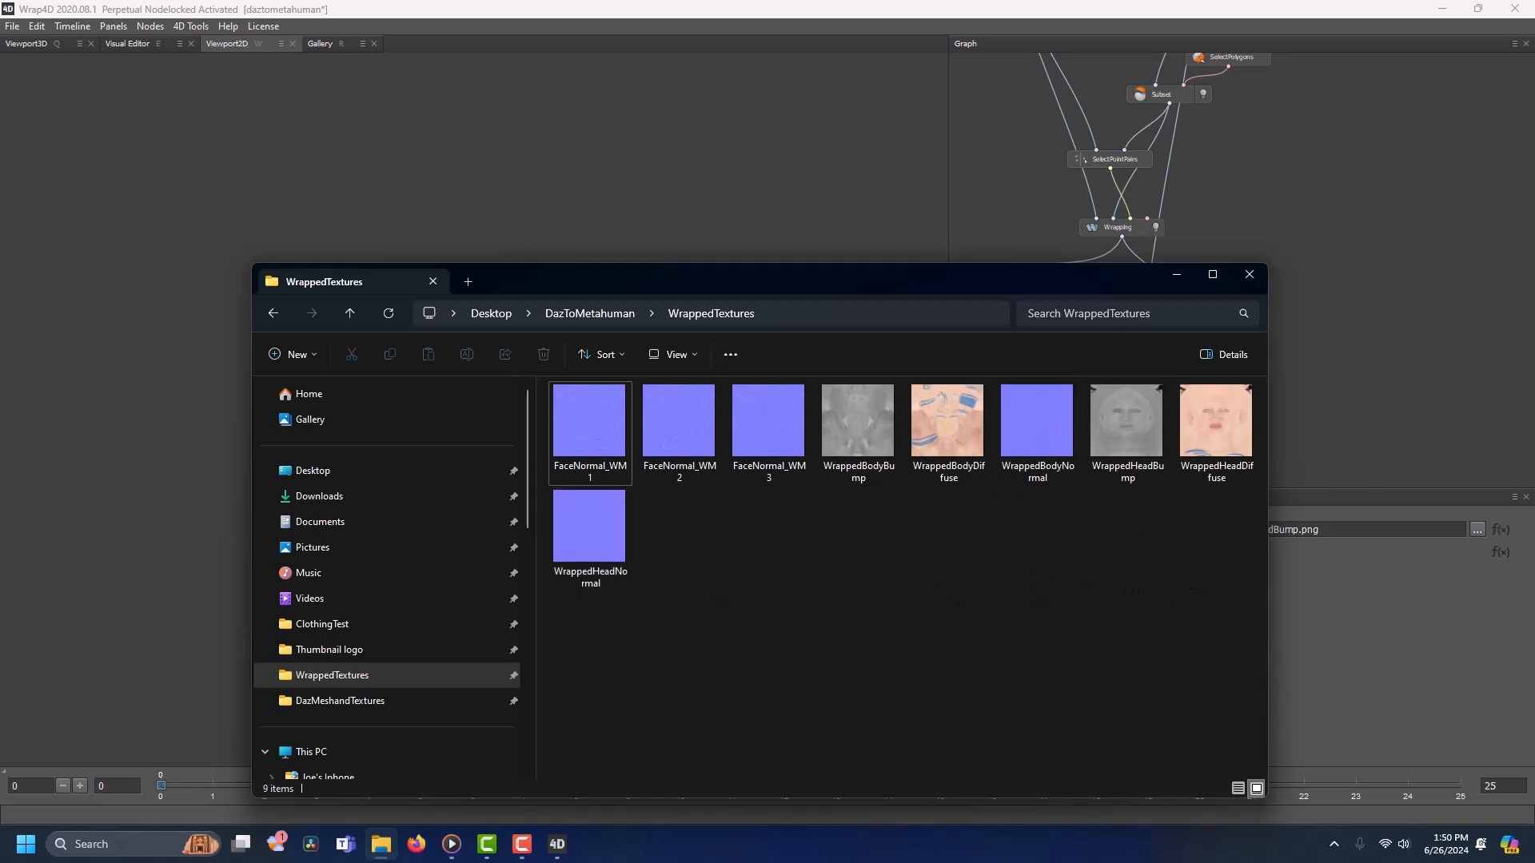
left_click(12, 25)
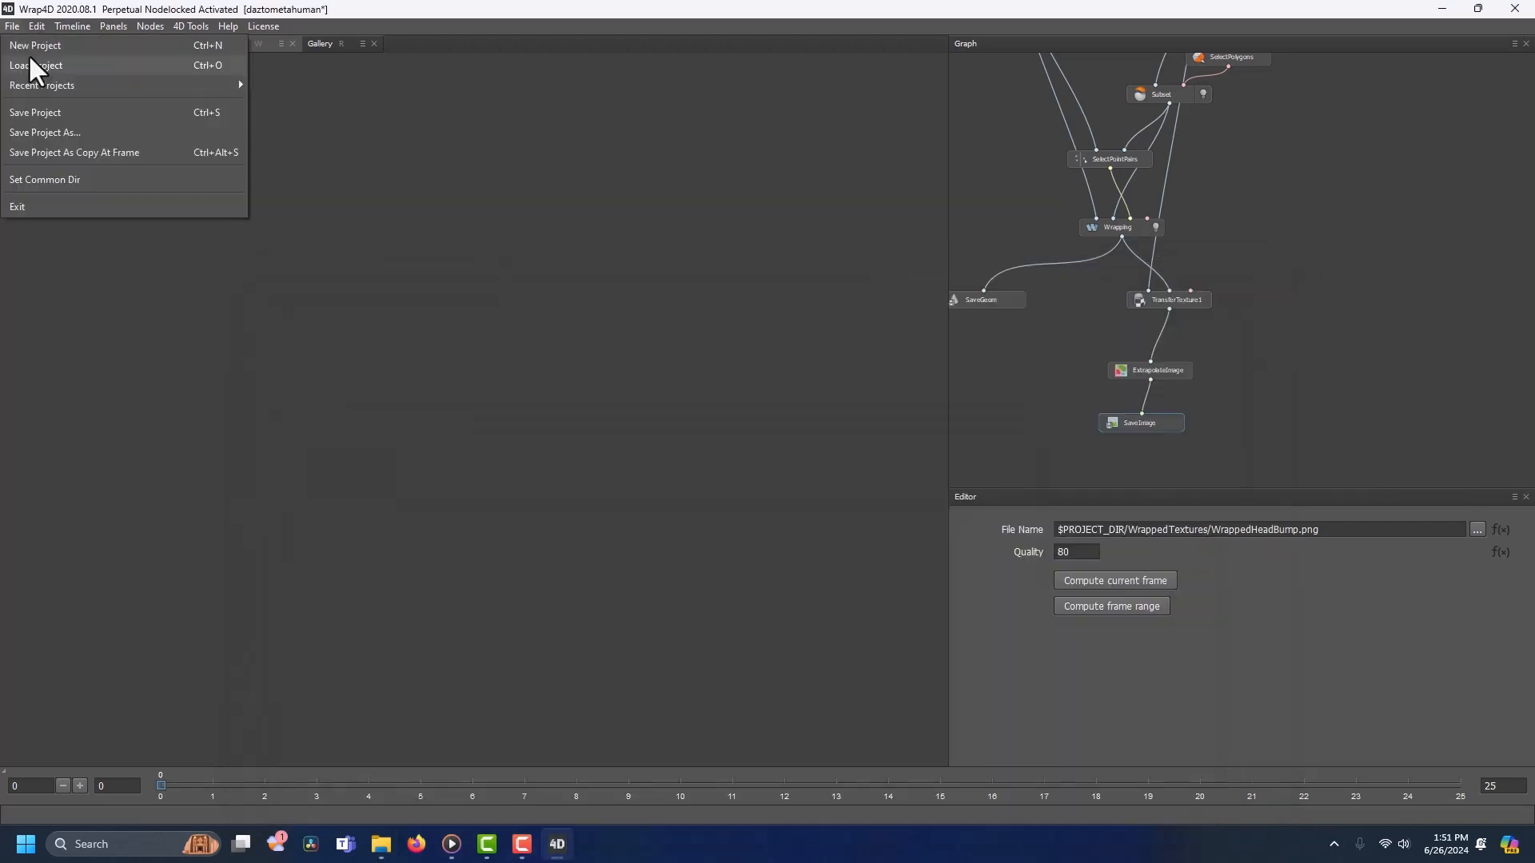
left_click(29, 111)
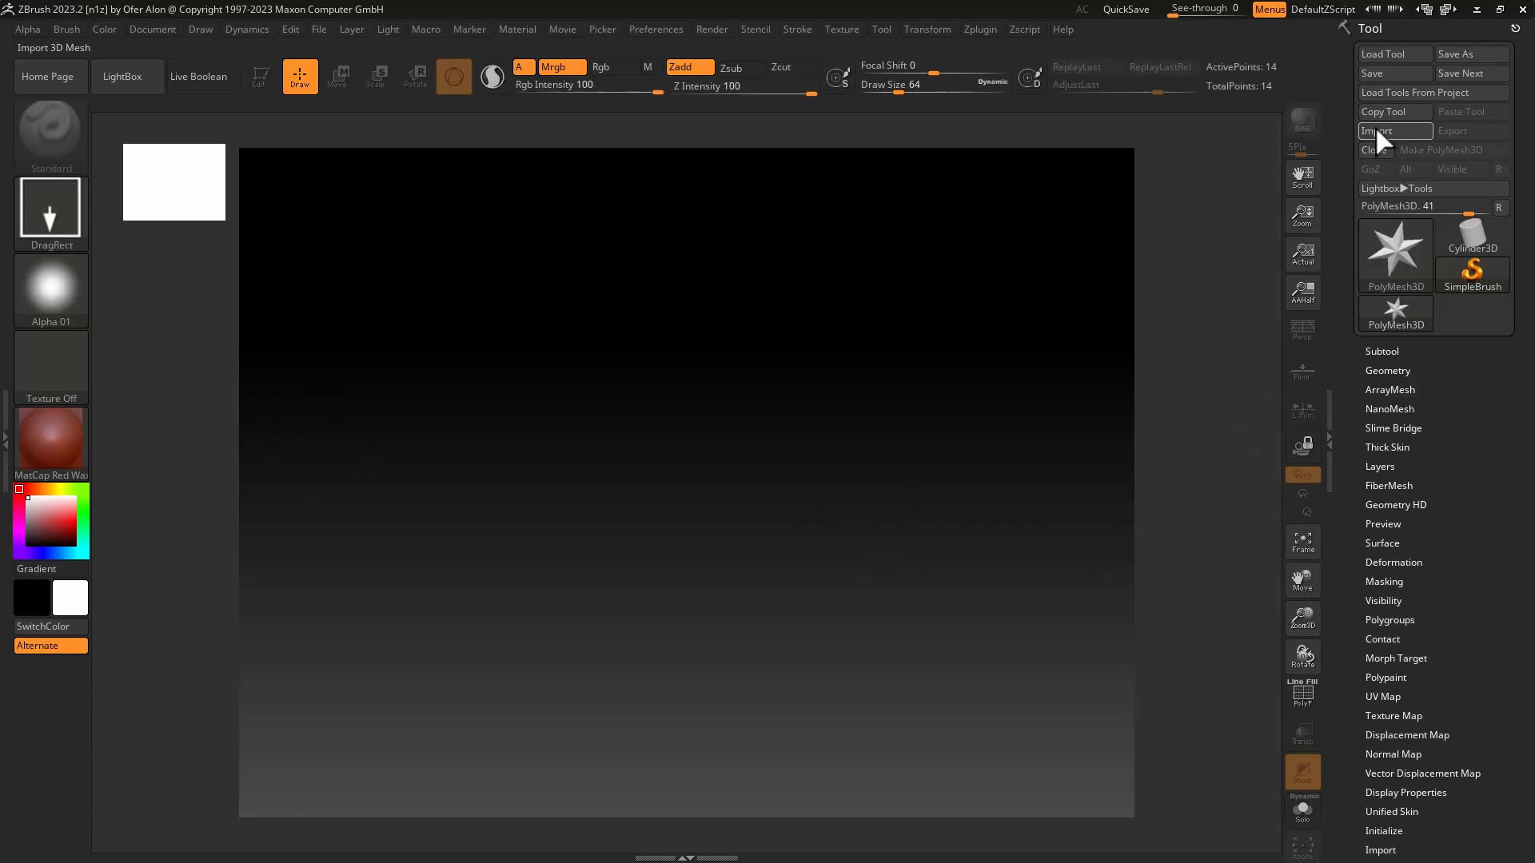
Step: Switch to ZBrush and import the FinalHead mesh from the MetapipeMeshes folder
left_click(1375, 130)
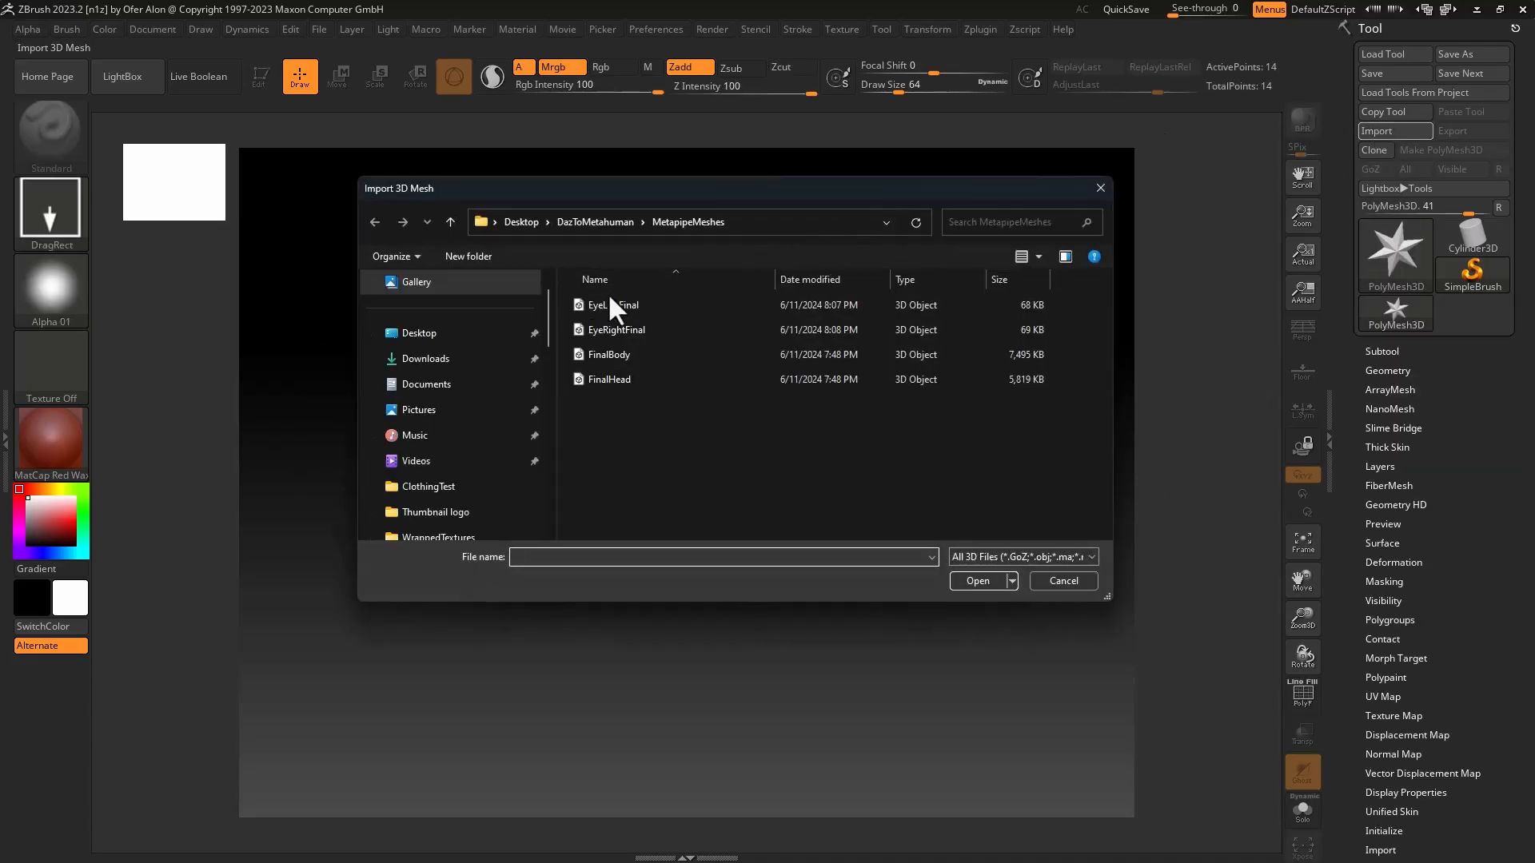
left_click(616, 379)
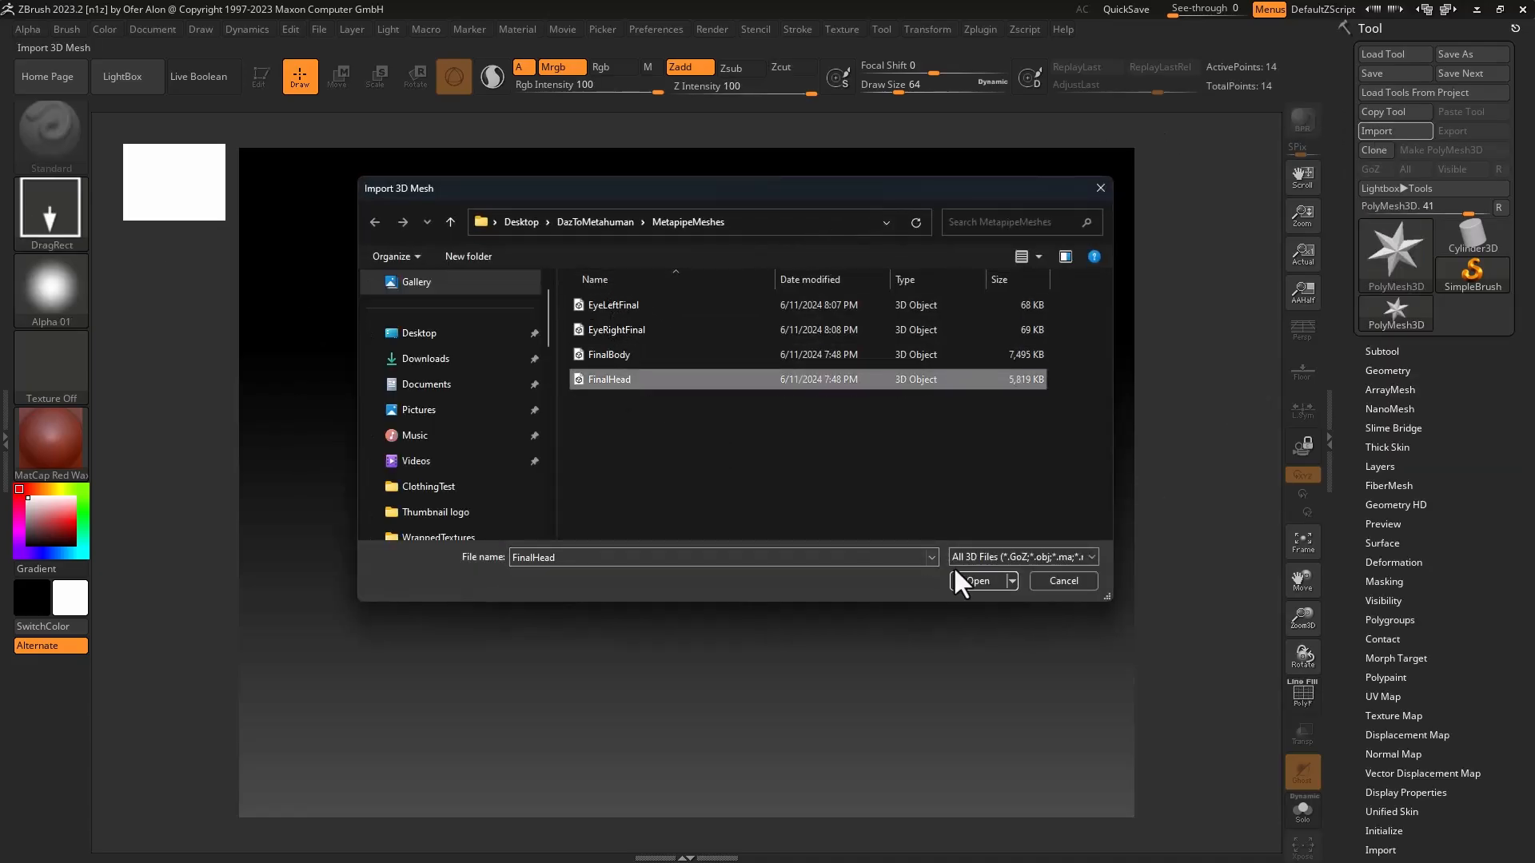
left_click(977, 581)
Step: Divide the head mesh repeatedly, with smoothing on, up to about 24.58 million polygons
left_click(1388, 370)
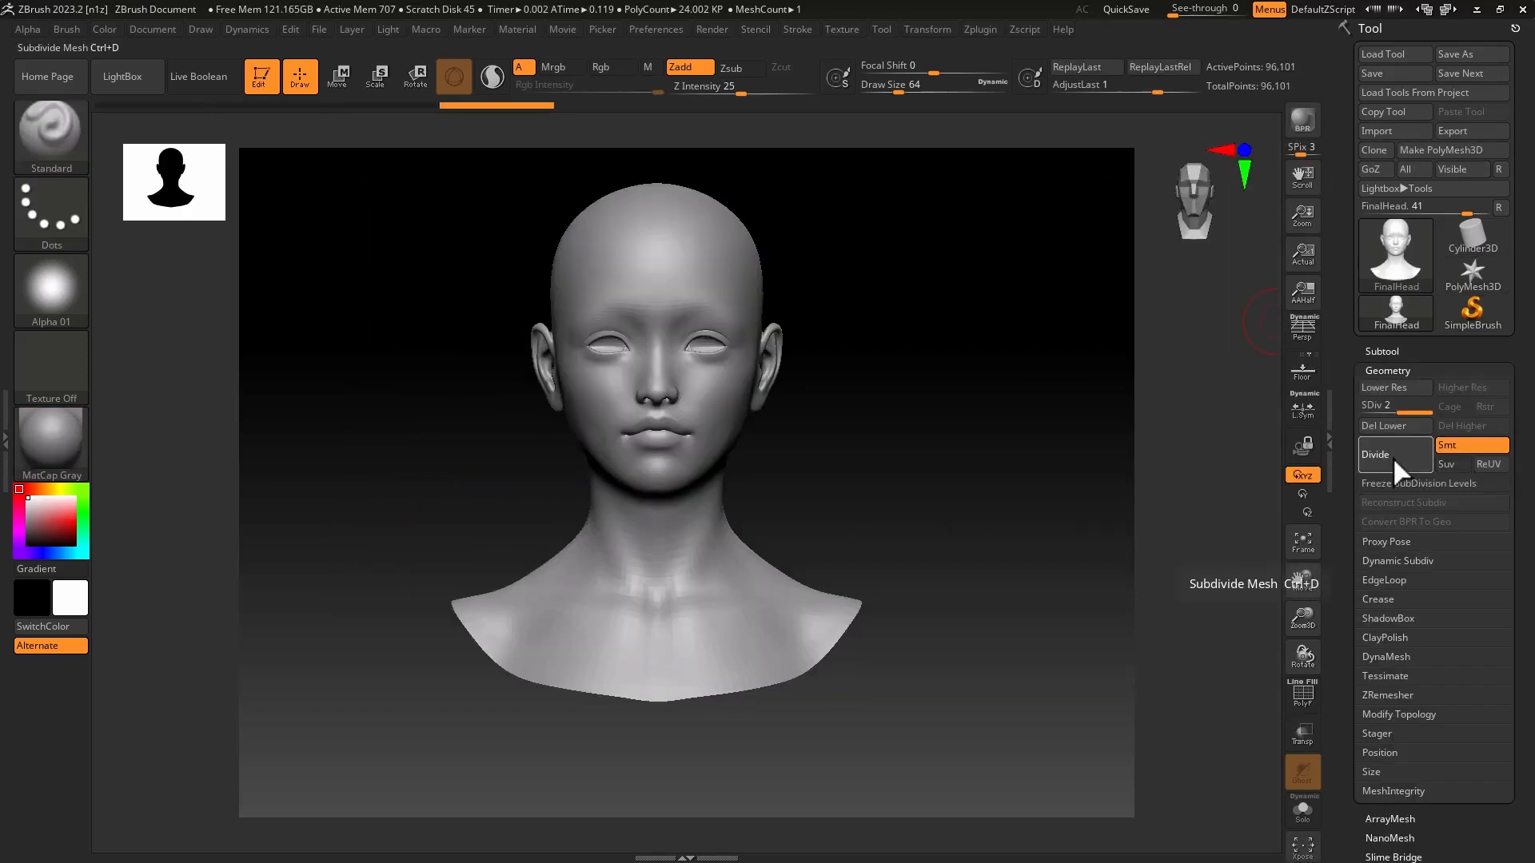
left_click(1393, 457)
left_click(1392, 457)
left_click(1392, 457)
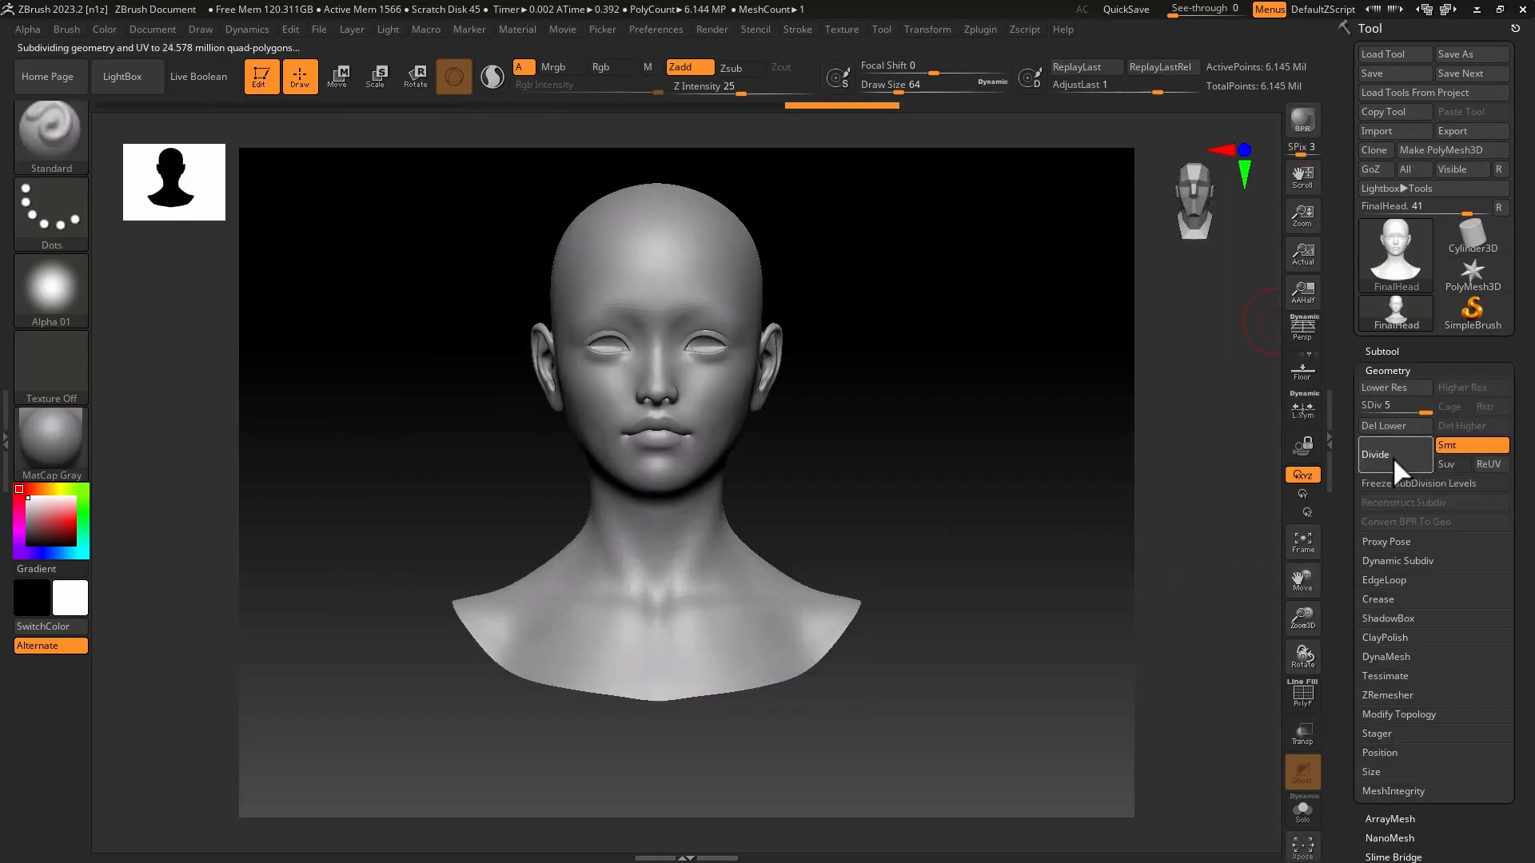
Step: Set the head's UV map size to 8192
scroll(1436, 590, "down", 7)
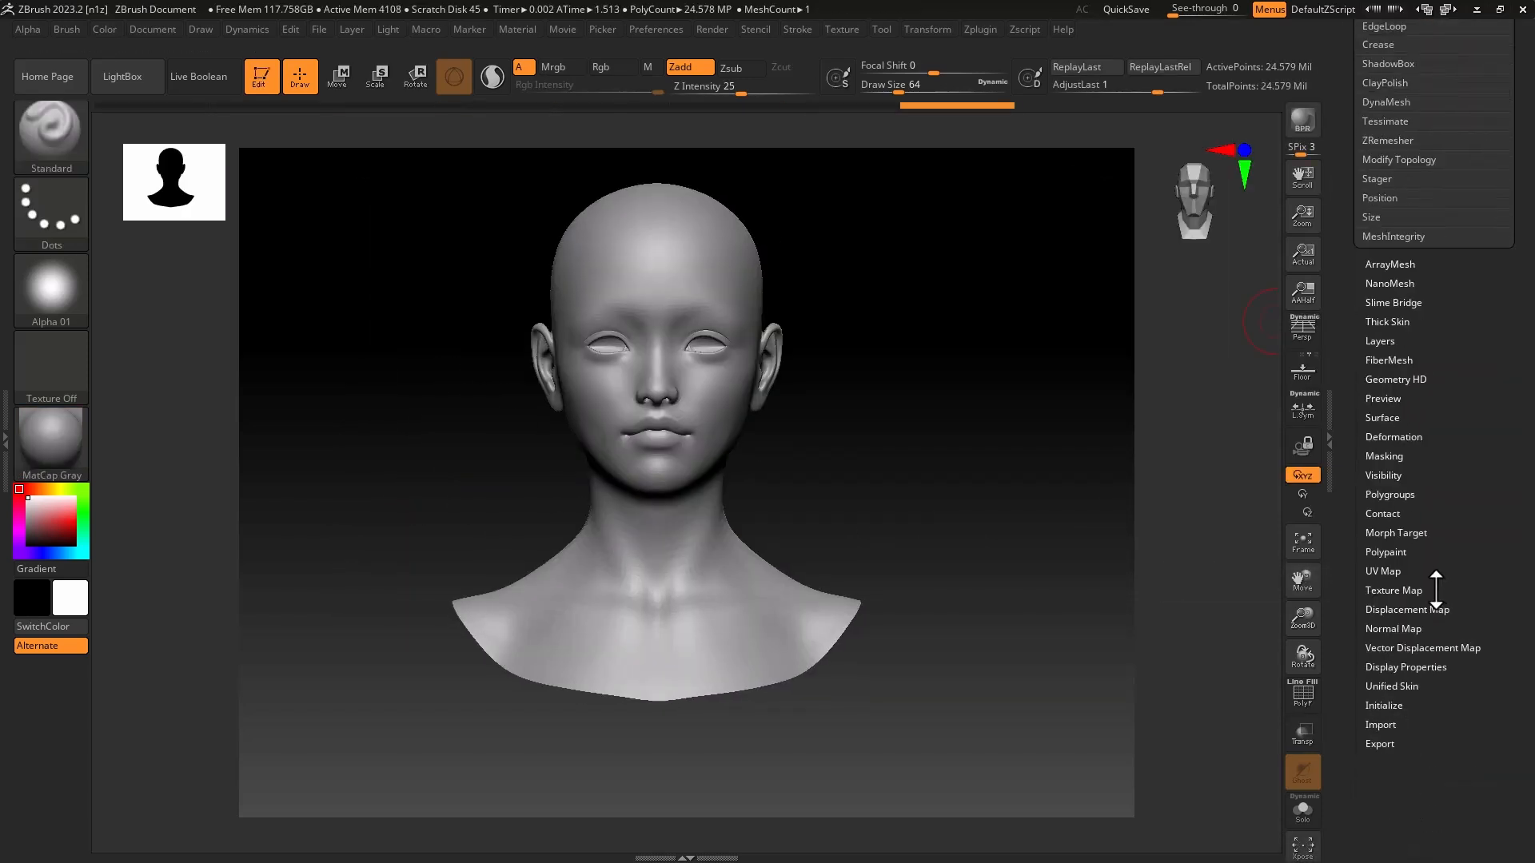
left_click(1380, 571)
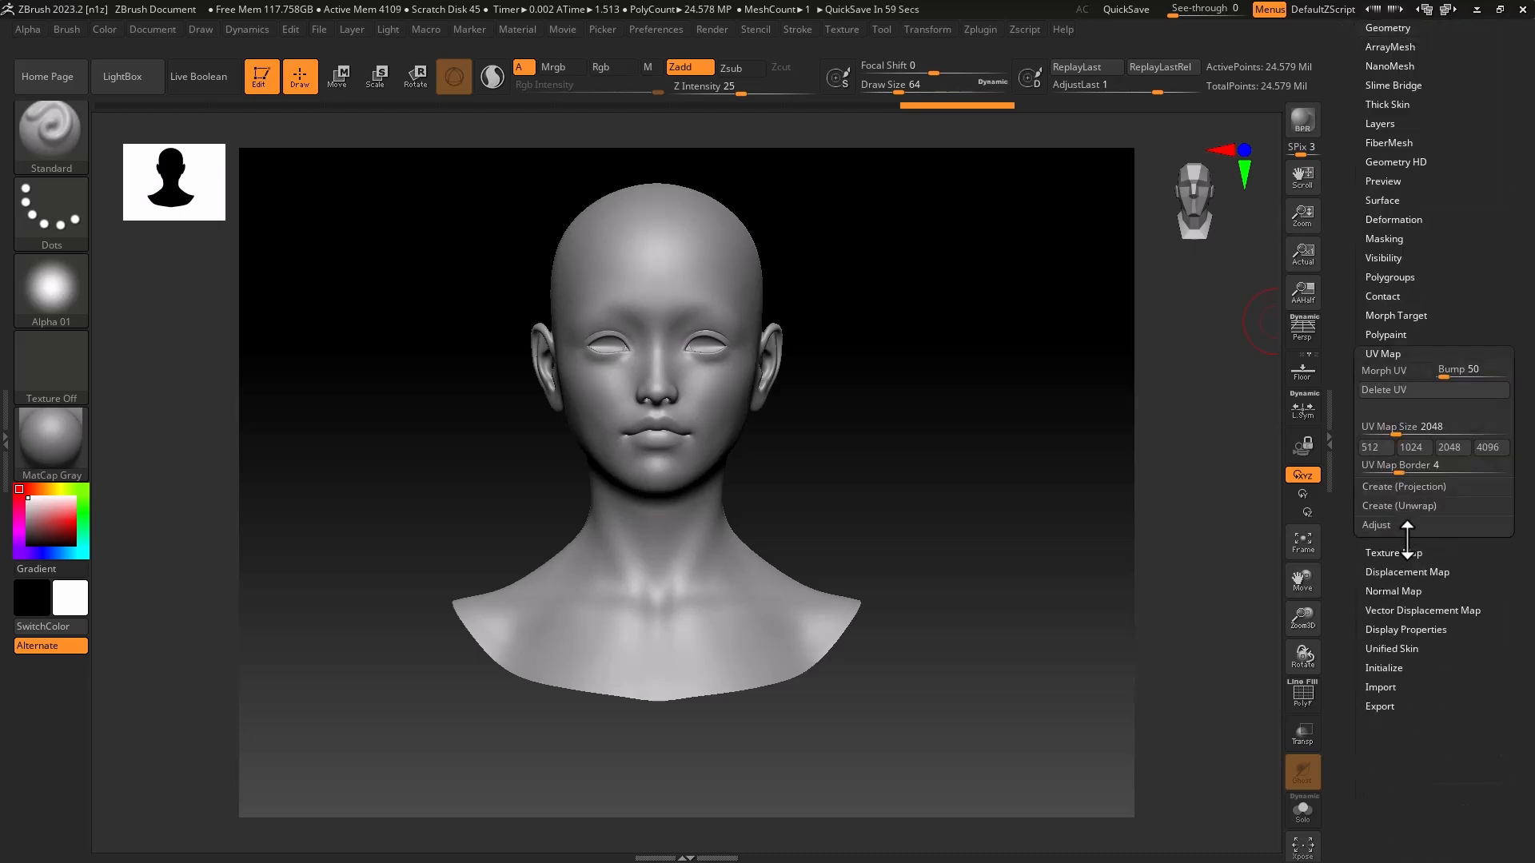
left_click(1430, 425)
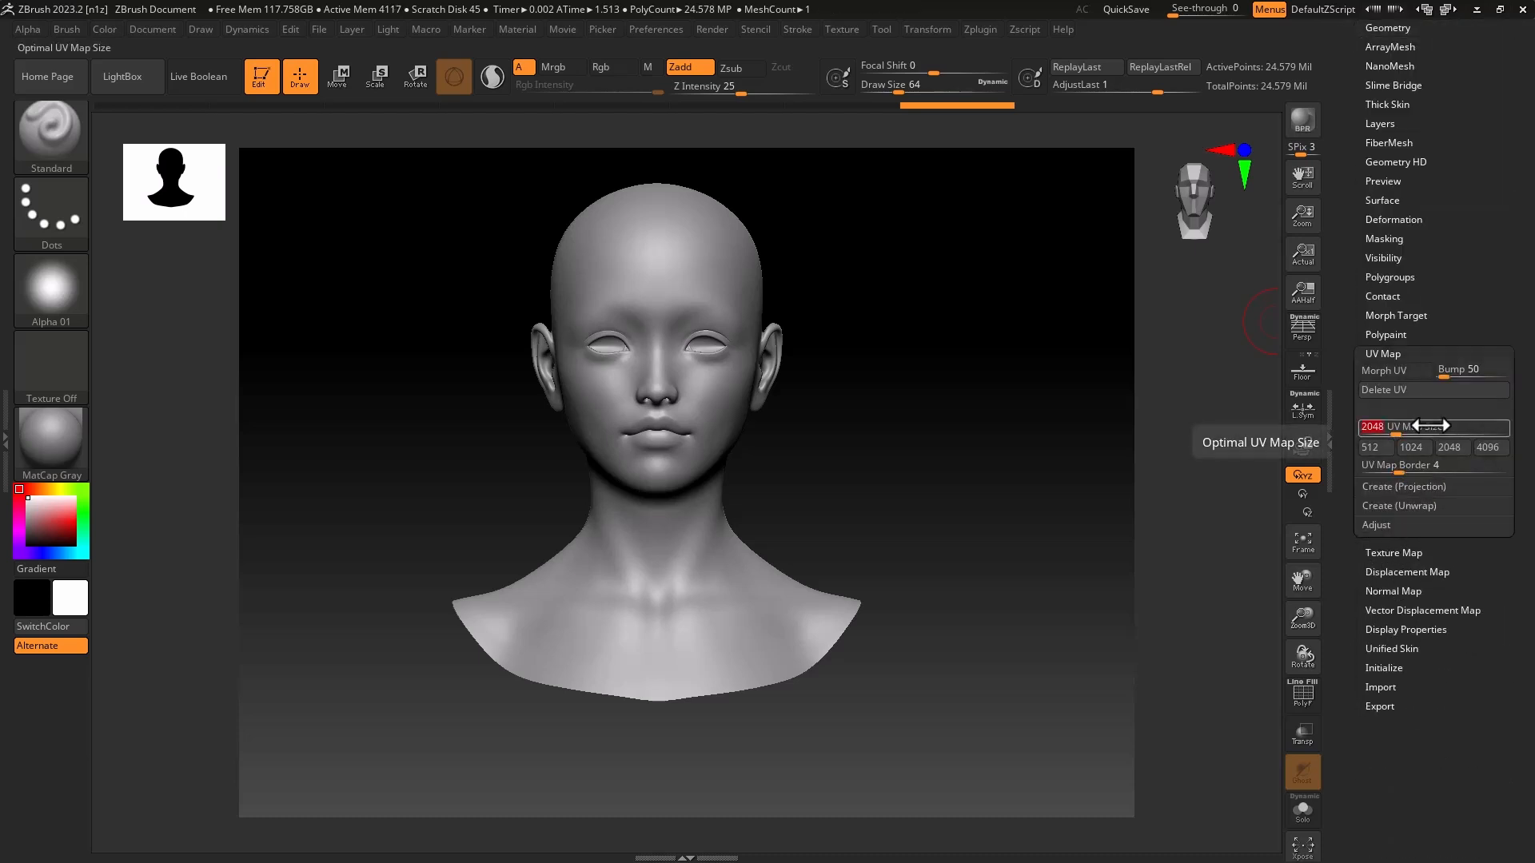
type("8192")
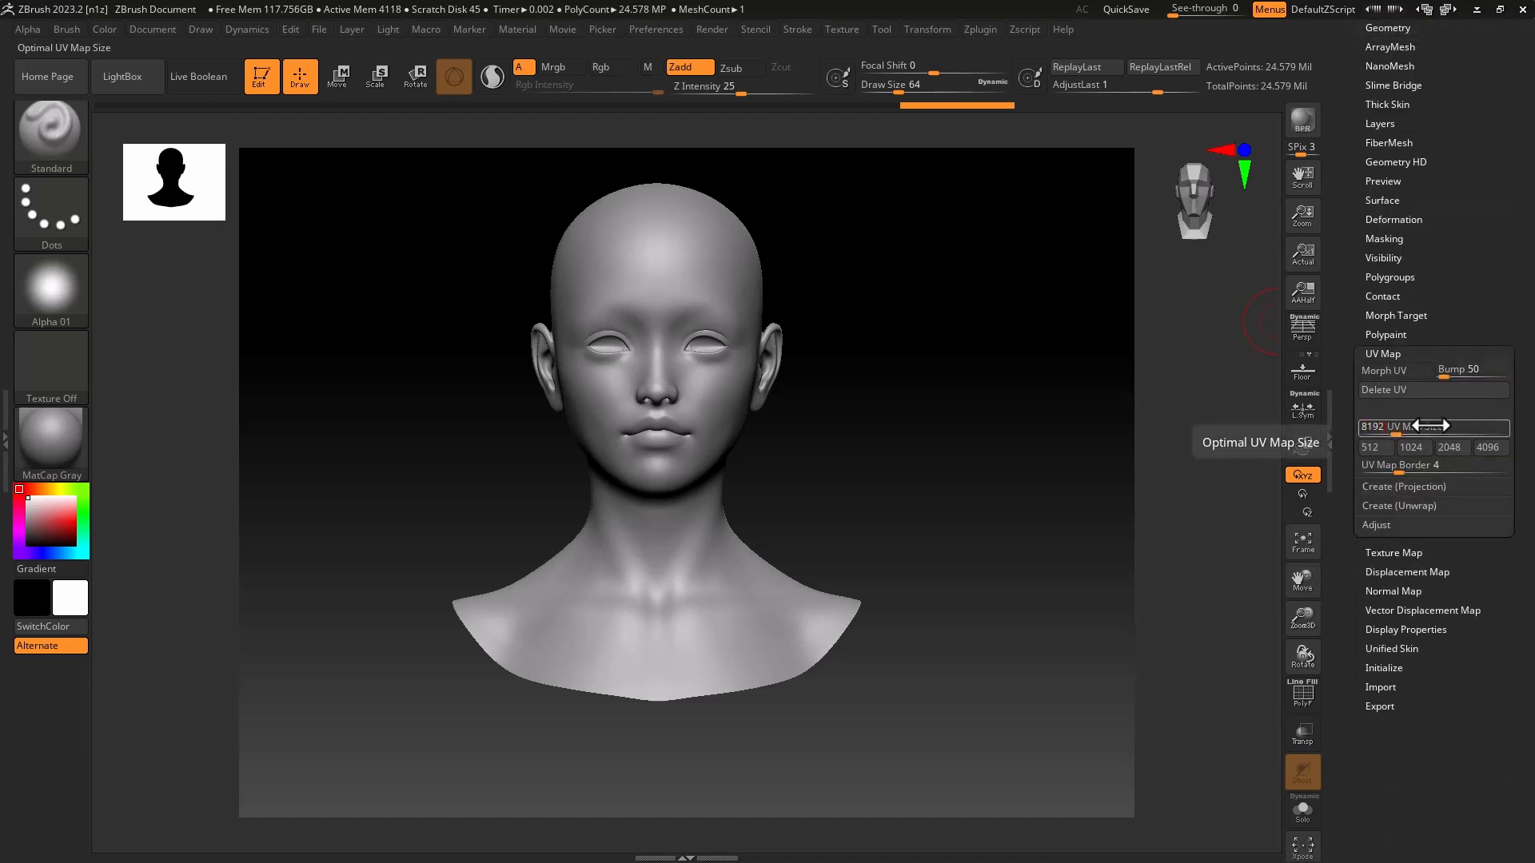
key("Return")
Step: Import the WrappedHeadBump image from the WrappedTextures folder as an alpha
left_click(51, 288)
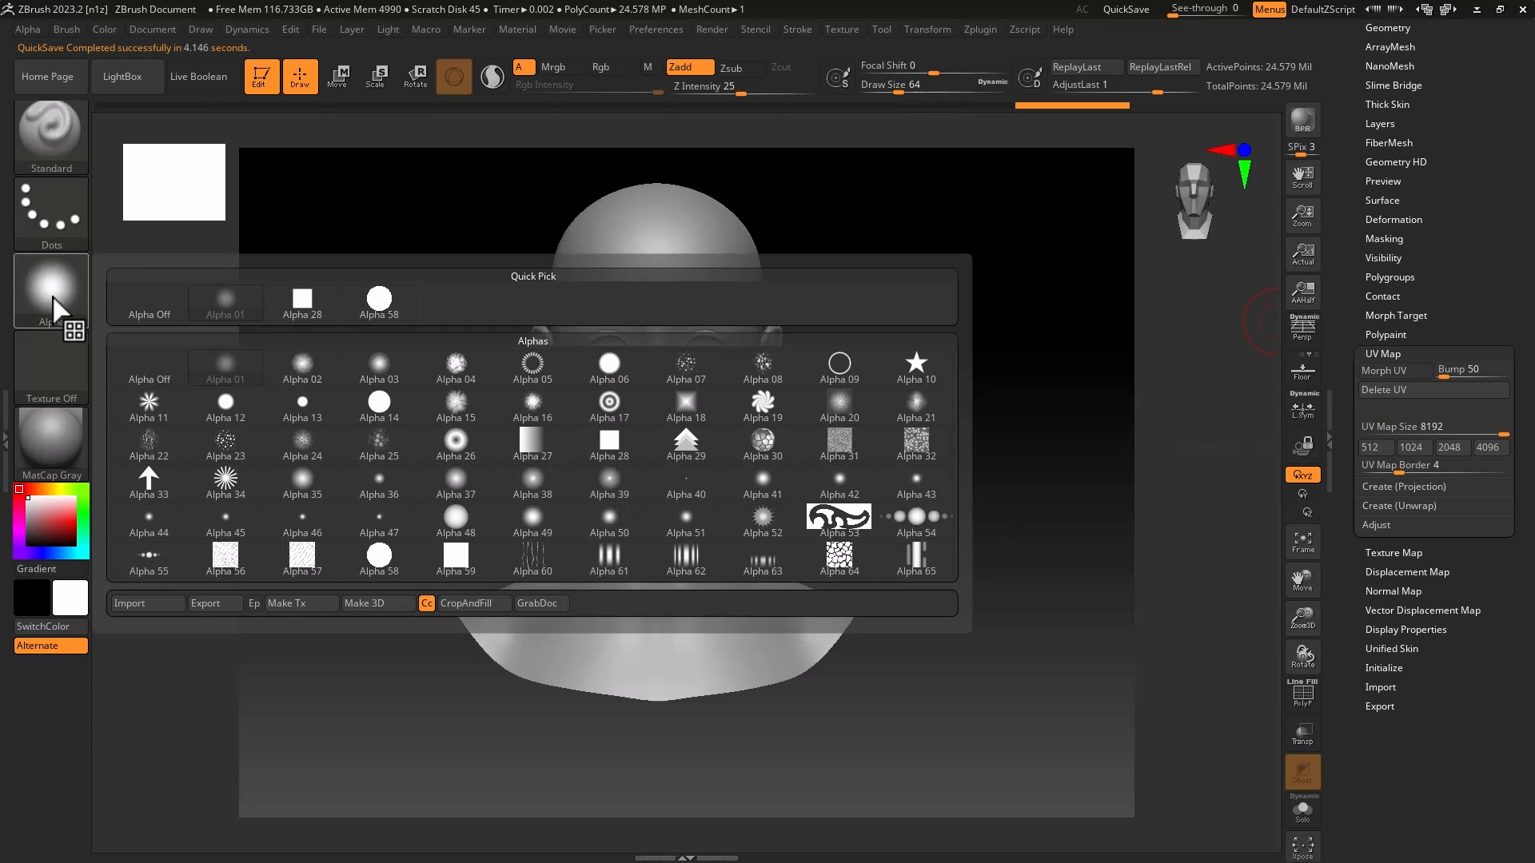
left_click(128, 603)
left_click(985, 589)
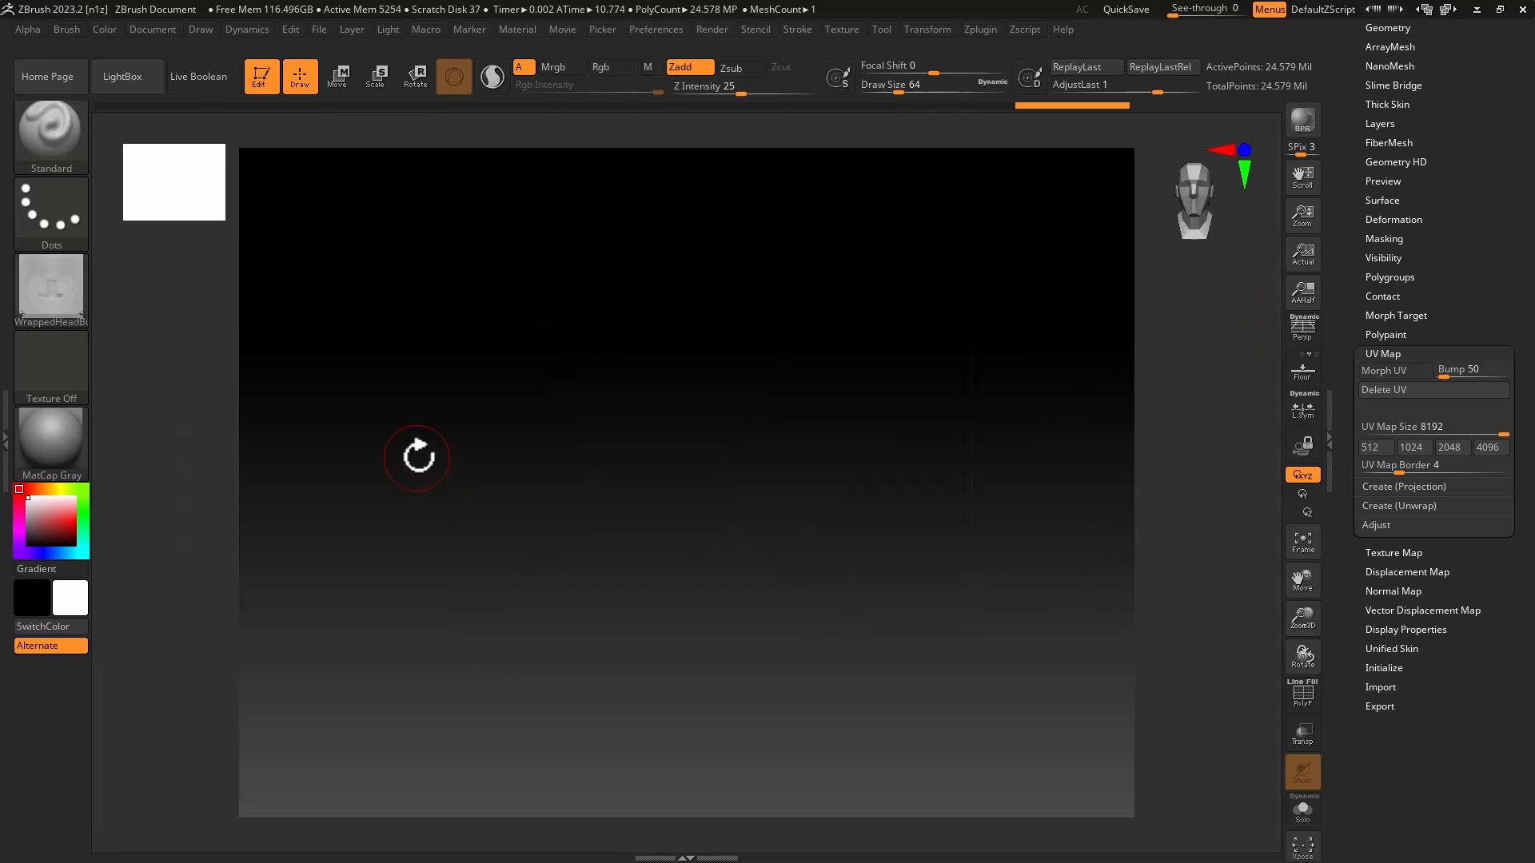
Step: Assign the ~BrushAlpha head bump as the displacement map, lower its intensity, and apply it to the head mesh
left_click(1407, 571)
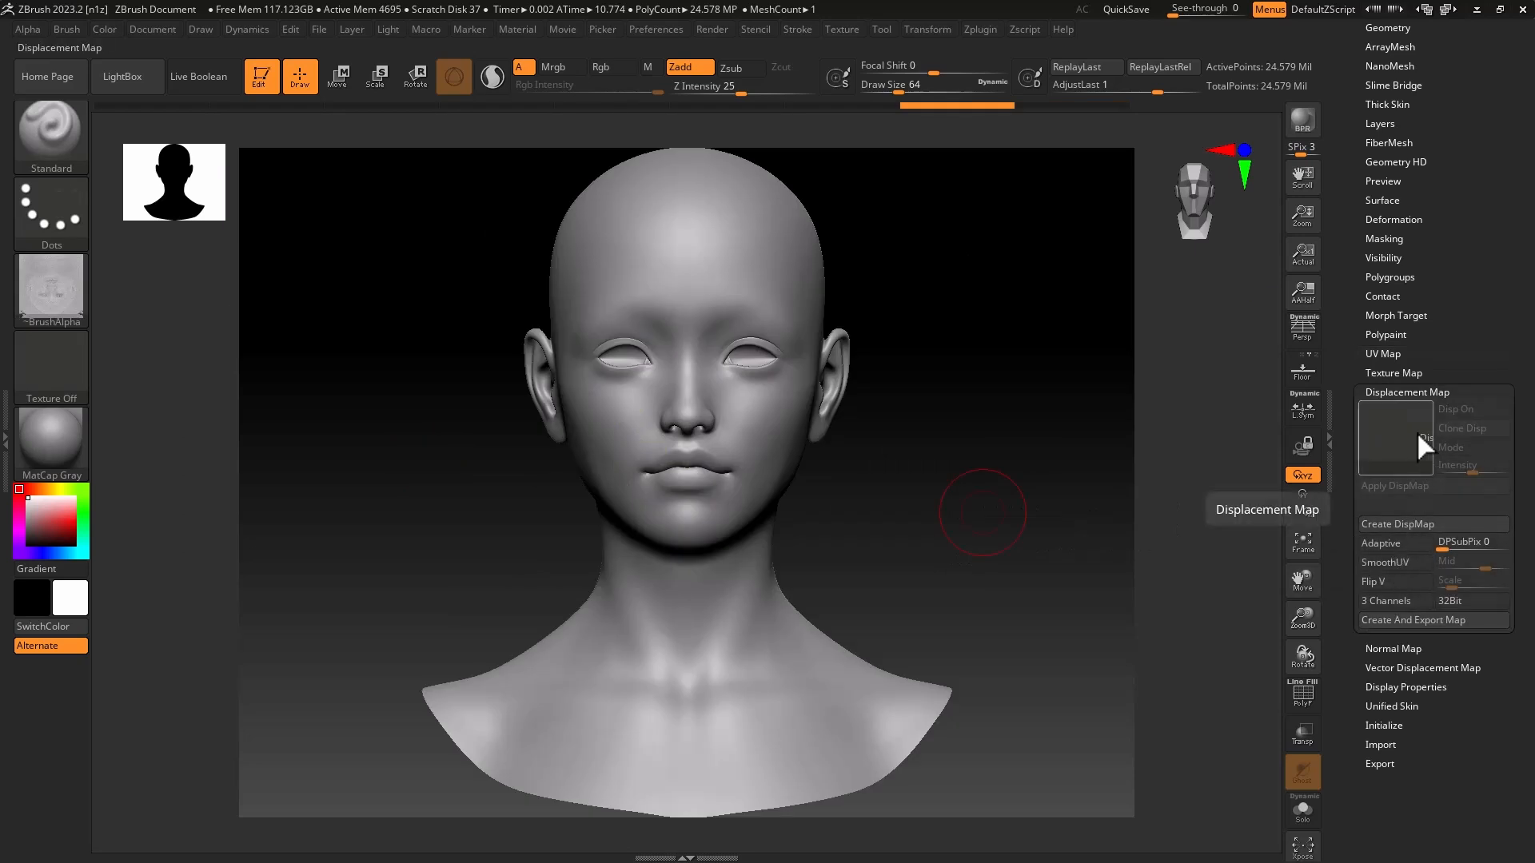
left_click(1399, 447)
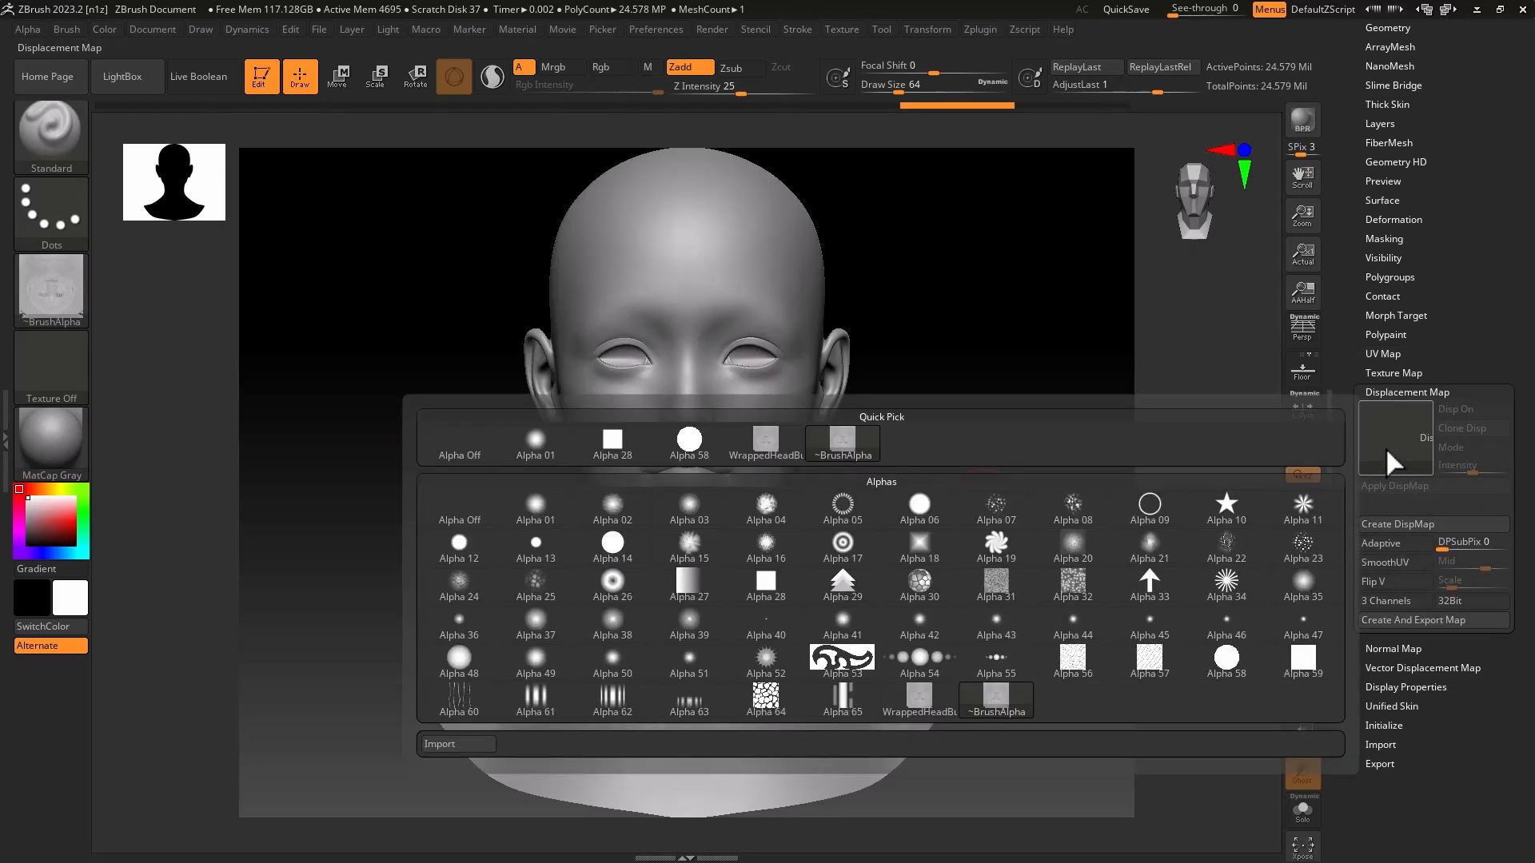
left_click(833, 443)
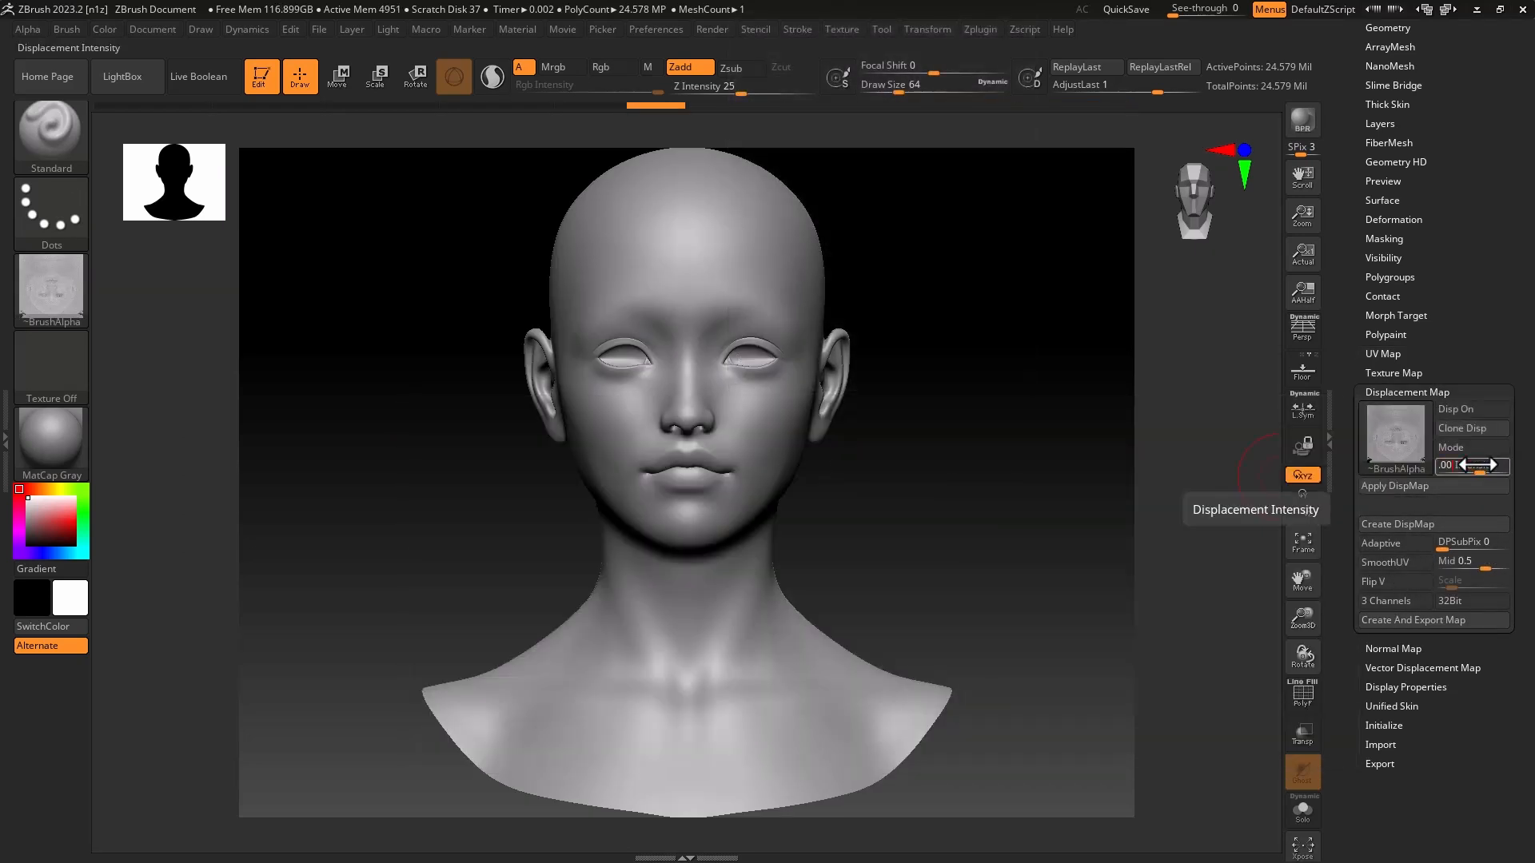
left_click(1437, 486)
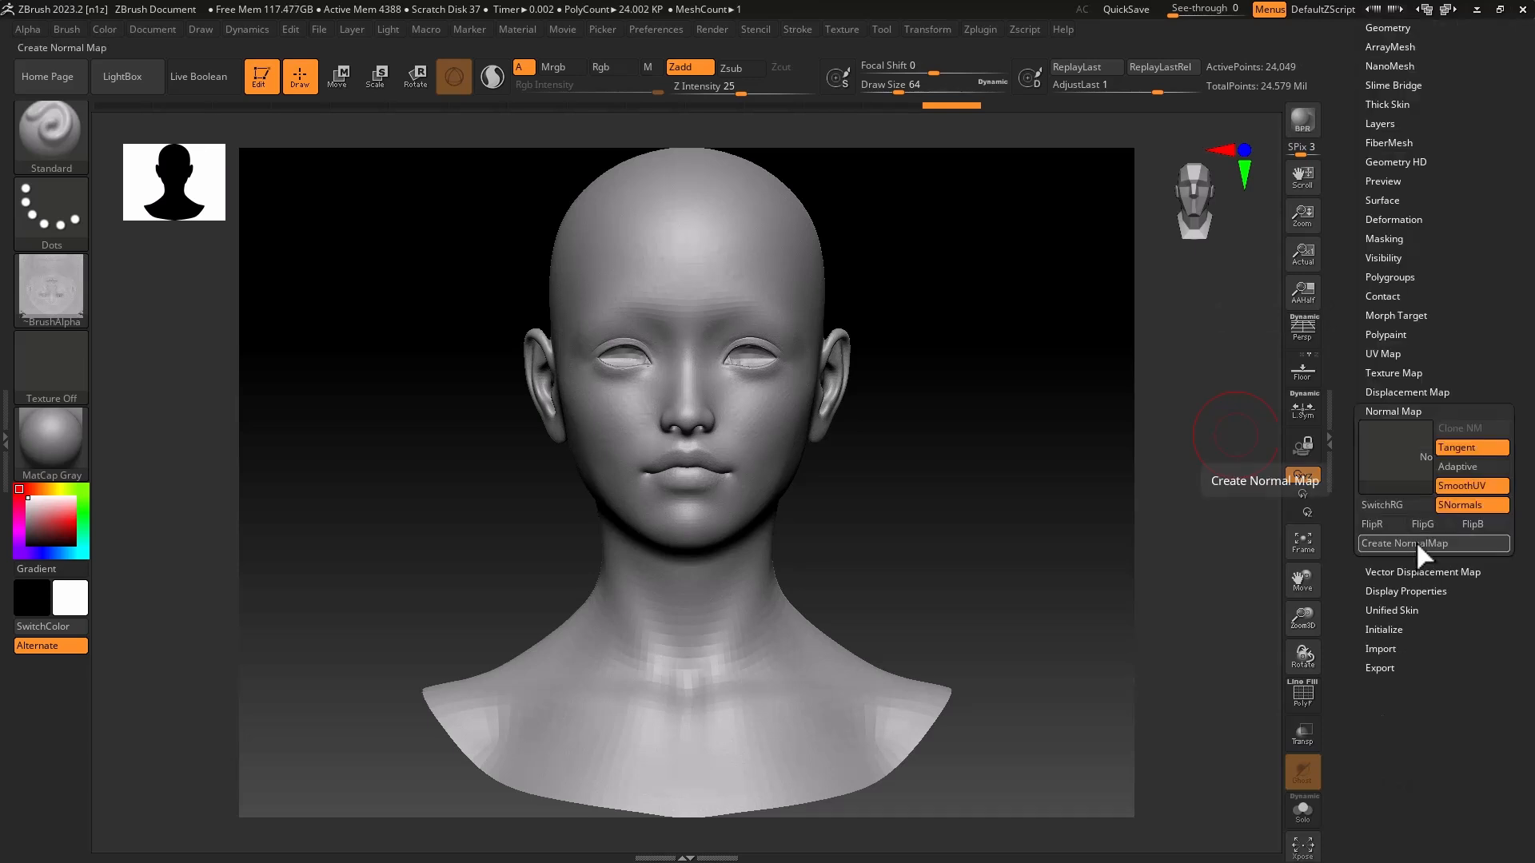
Step: Create and clone the head's tangent normal map, and export it as ExtraDetailsNormalHead in PNG format to the WrappedTextures folder
left_click(1415, 543)
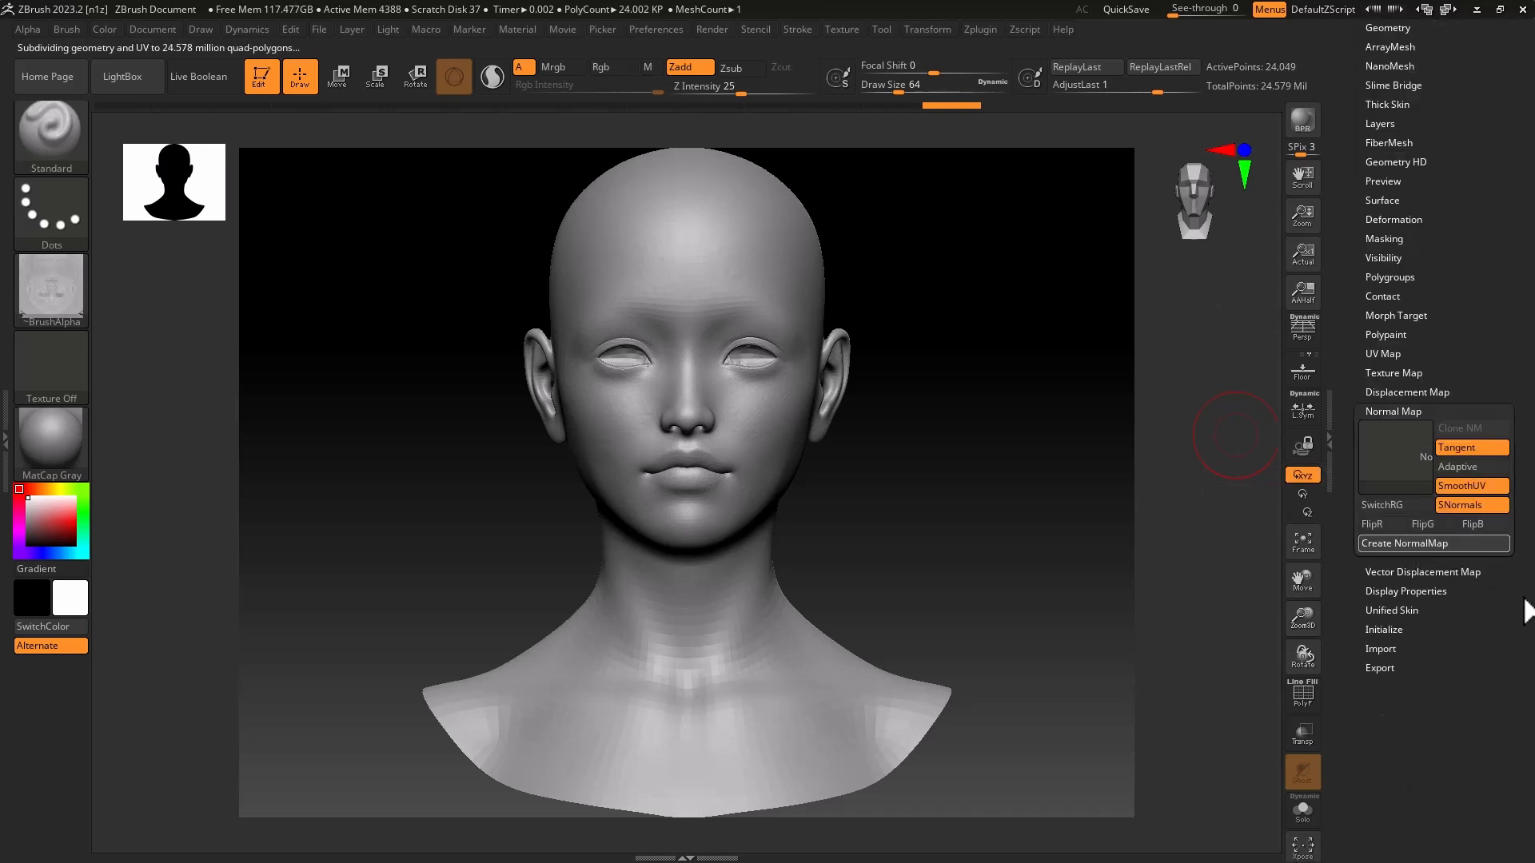
left_click(1458, 428)
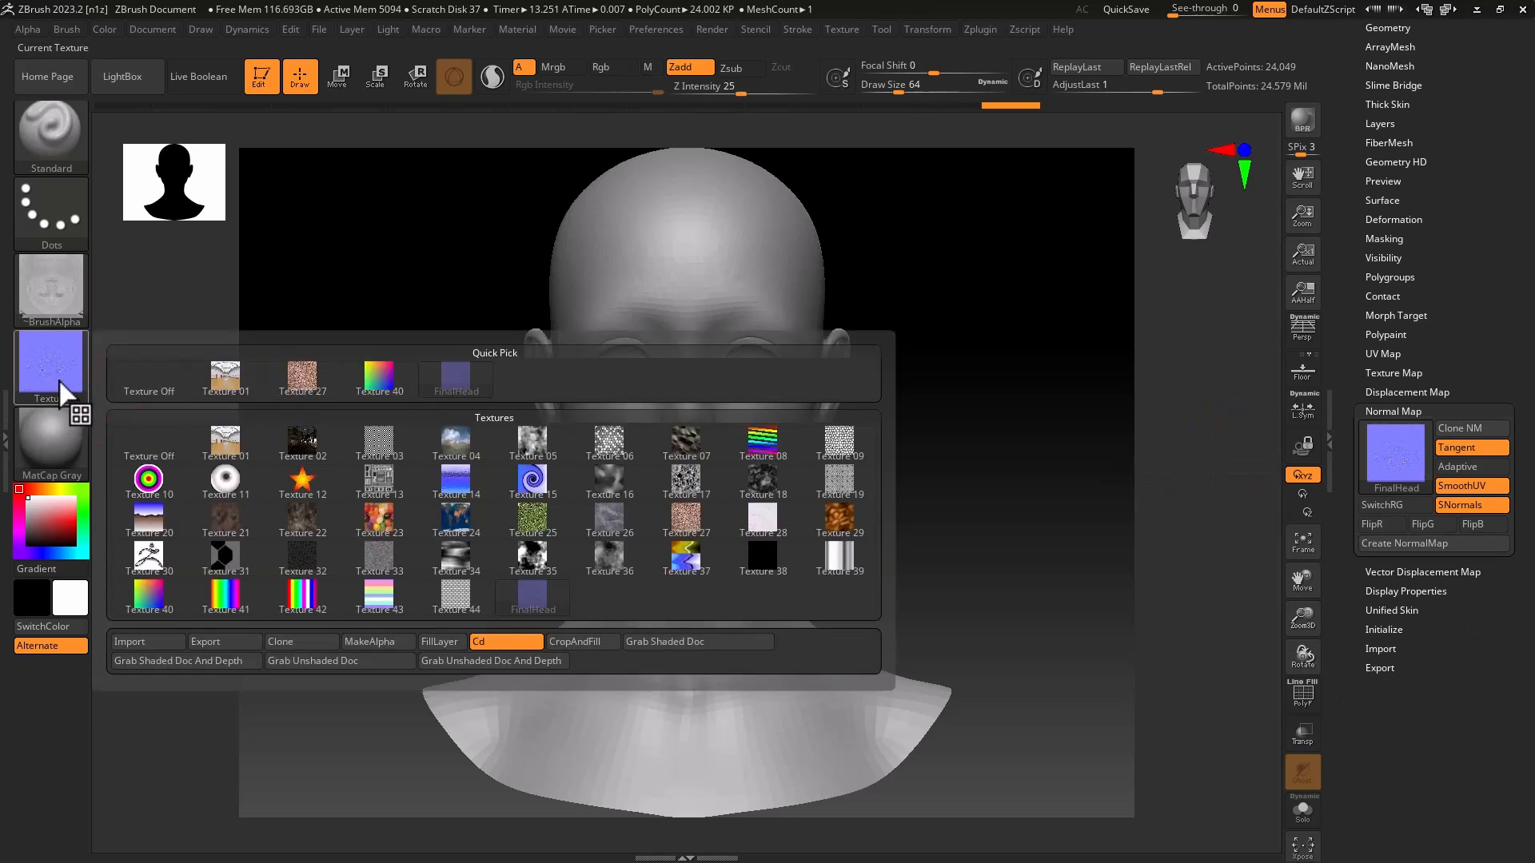
left_click(225, 638)
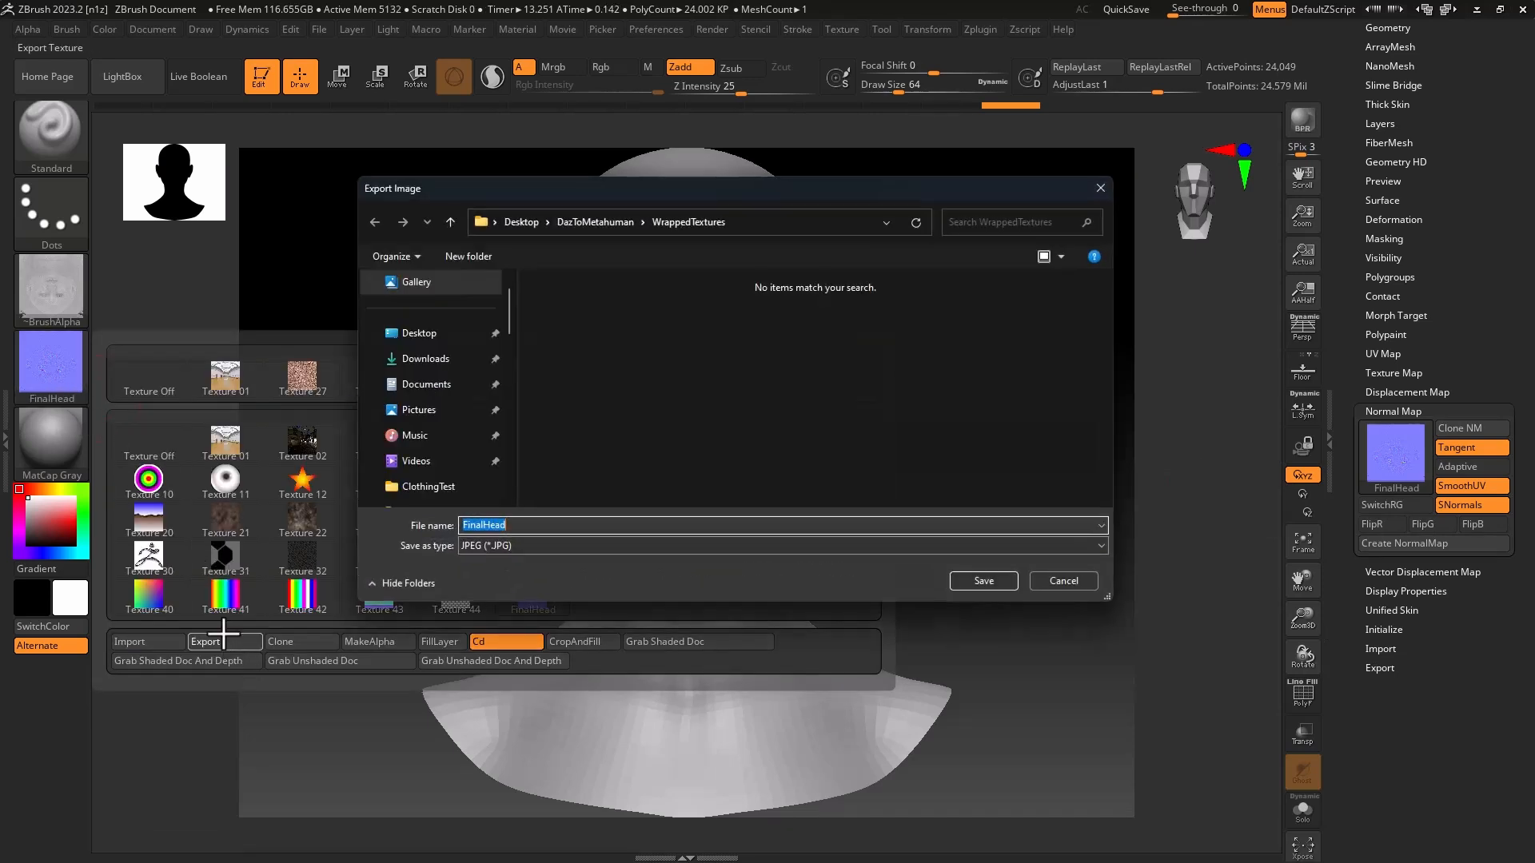
left_click(584, 544)
left_click(517, 586)
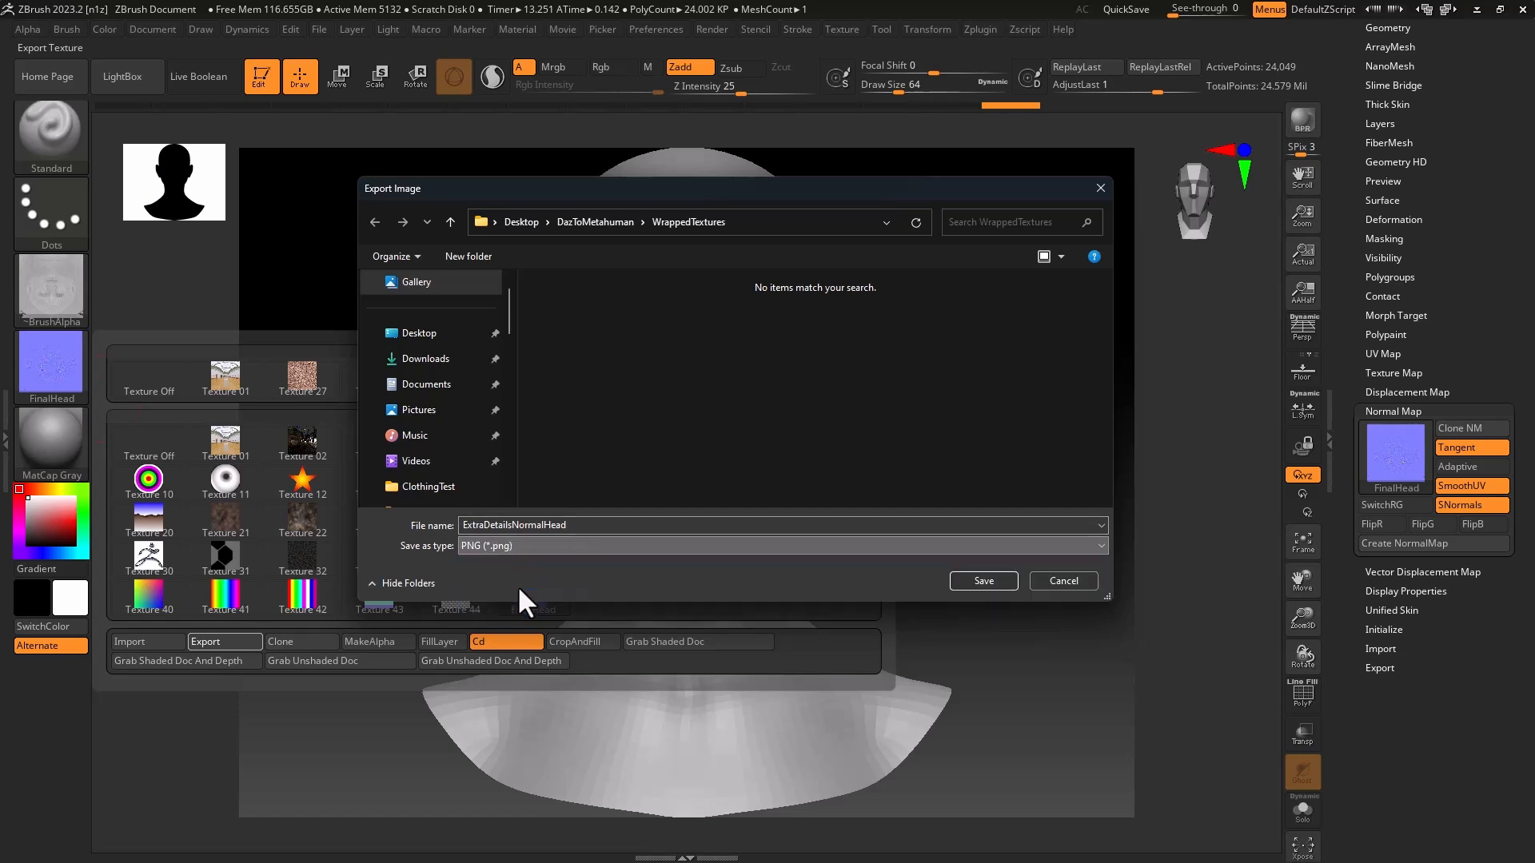
left_click(984, 581)
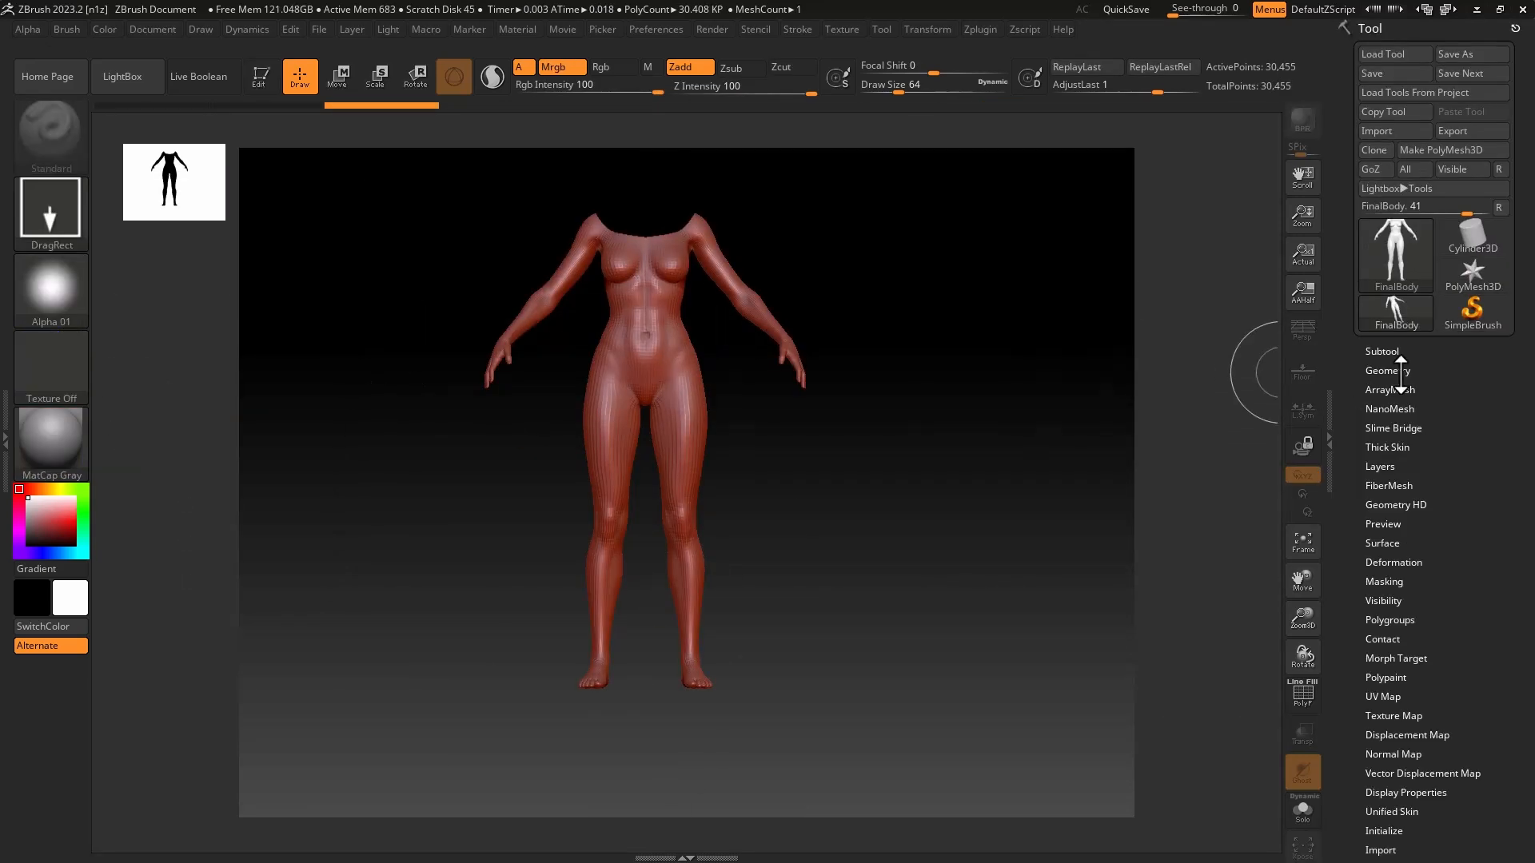
Step: Subdivide the FinalBody mesh and export its bump-derived normal map as ExtraDetailsNormalBody in PNG format to the WrappedTextures folder
left_click(1387, 454)
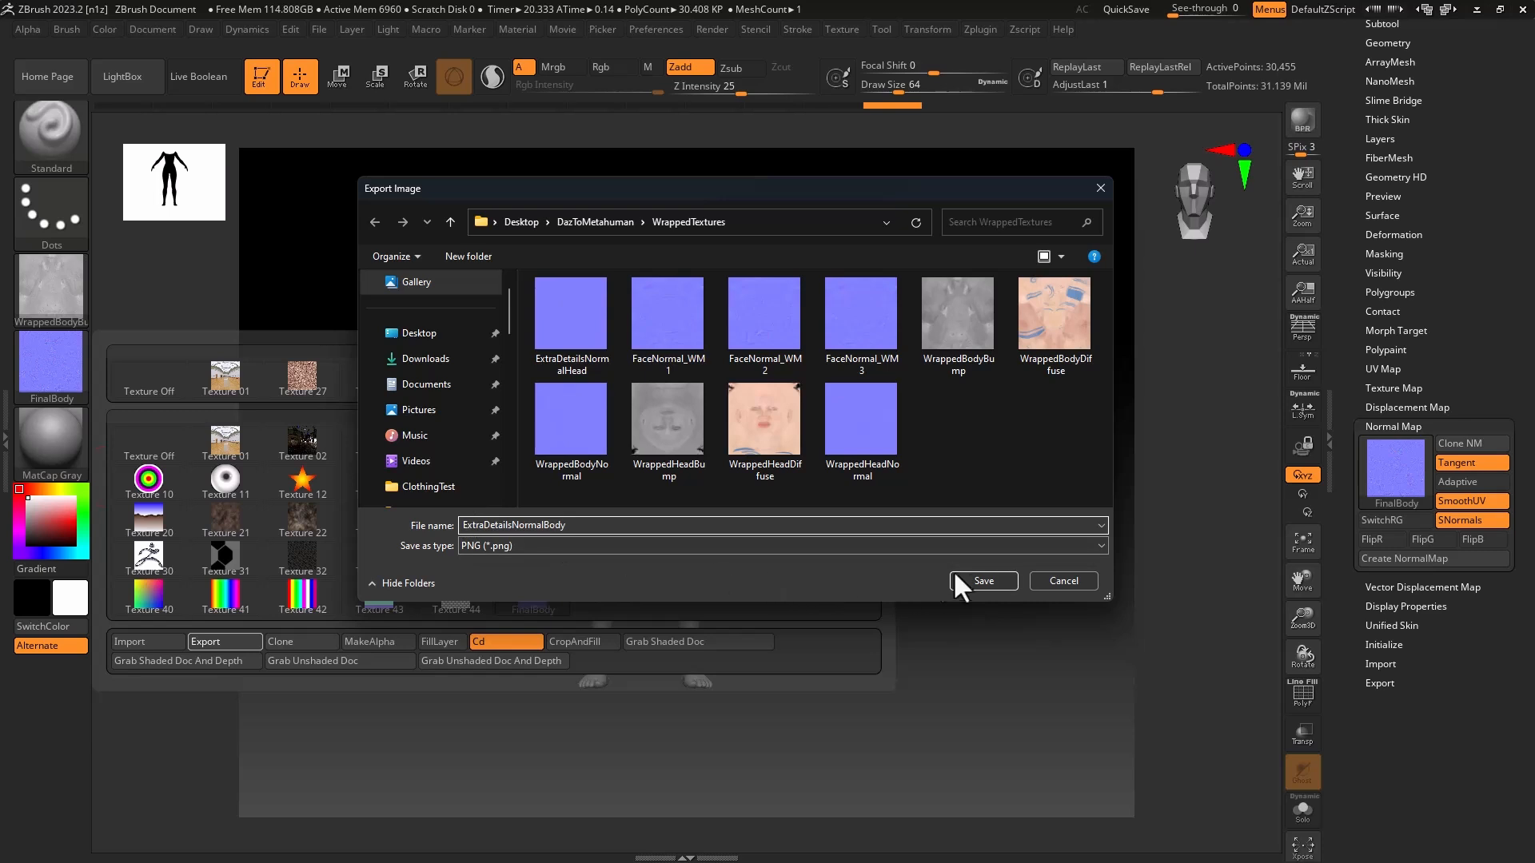
left_click(974, 578)
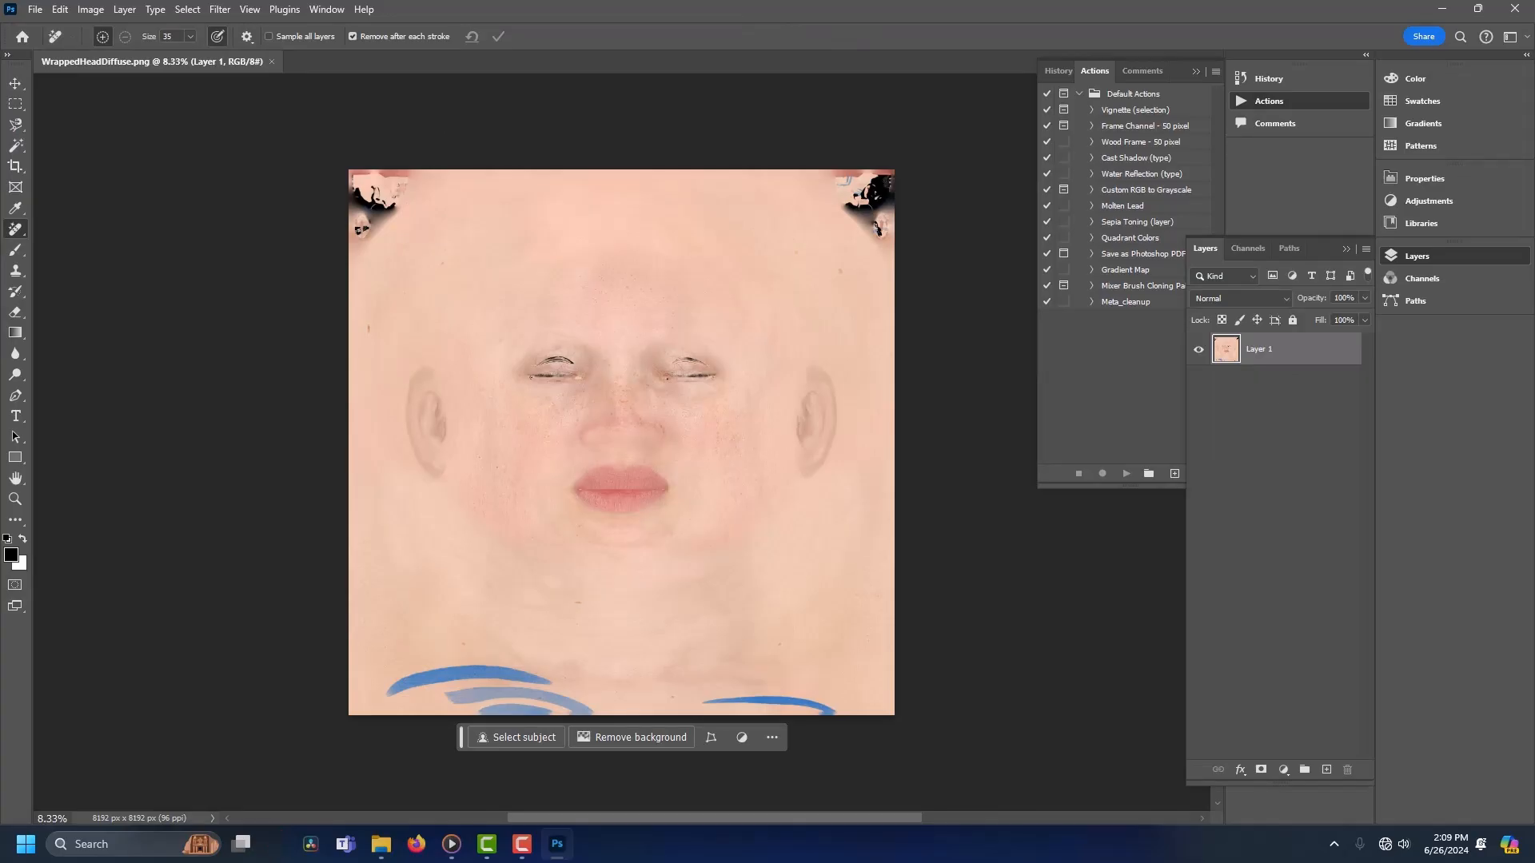
Step: Switch to Photoshop and, with tool recording allowed, start recording a new action named MetaCleanup in the Default Actions set
left_click(1216, 71)
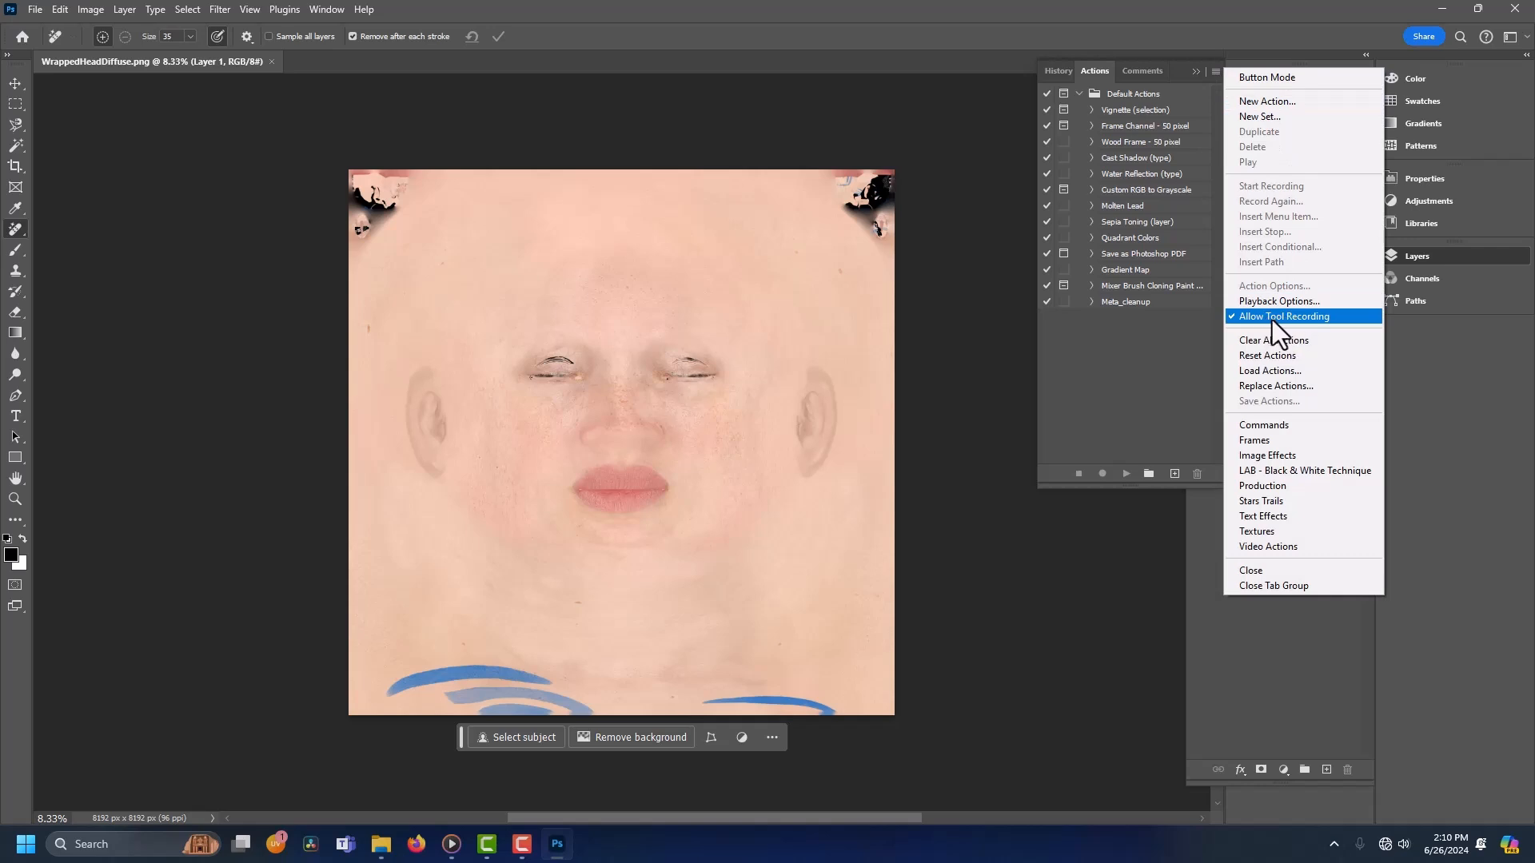
left_click(1174, 474)
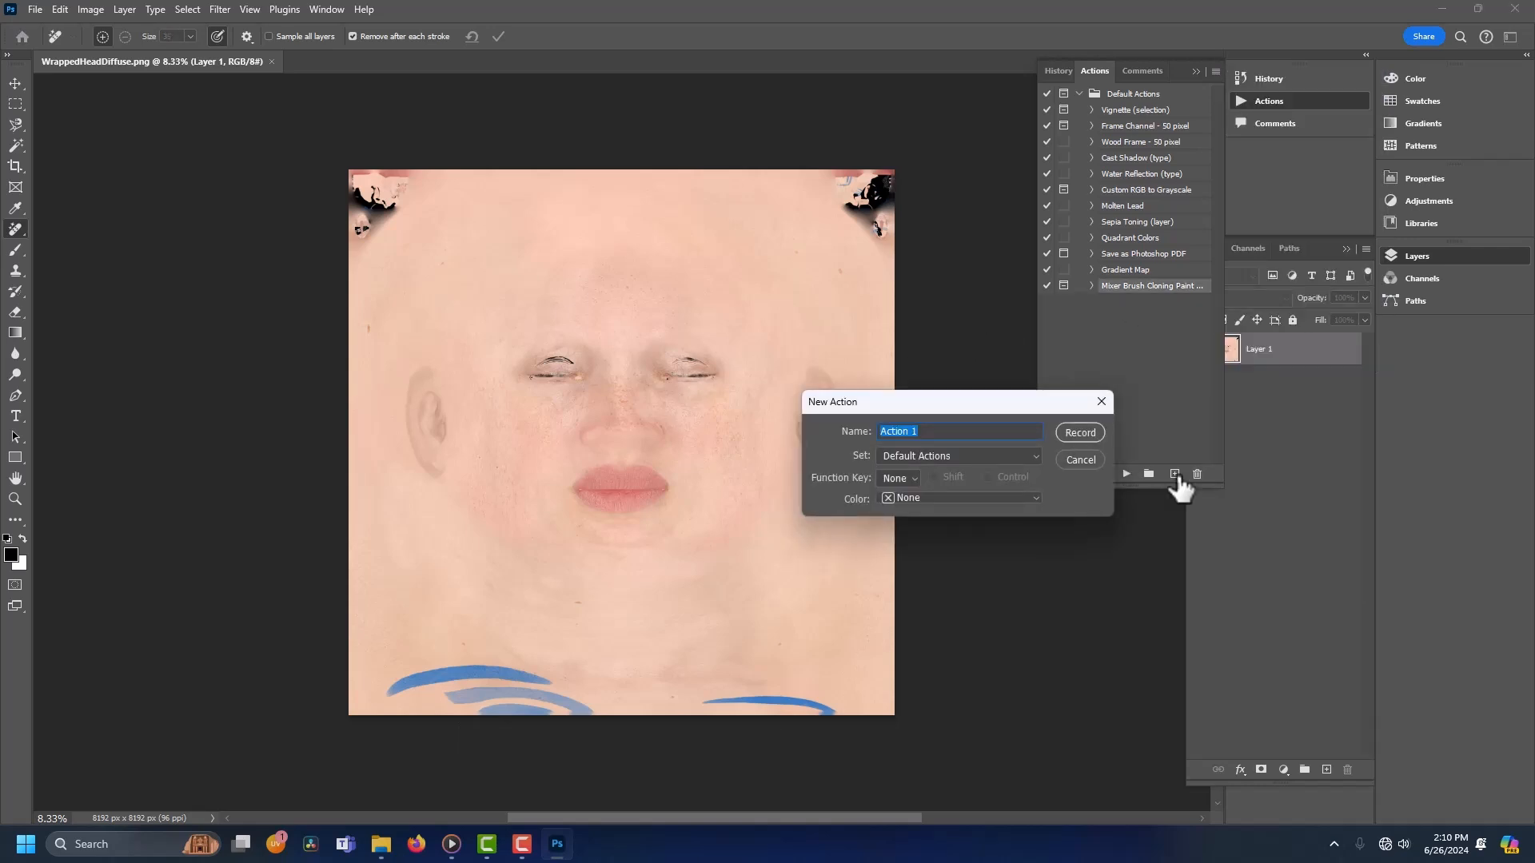
type("MetaCleanup")
left_click(1080, 434)
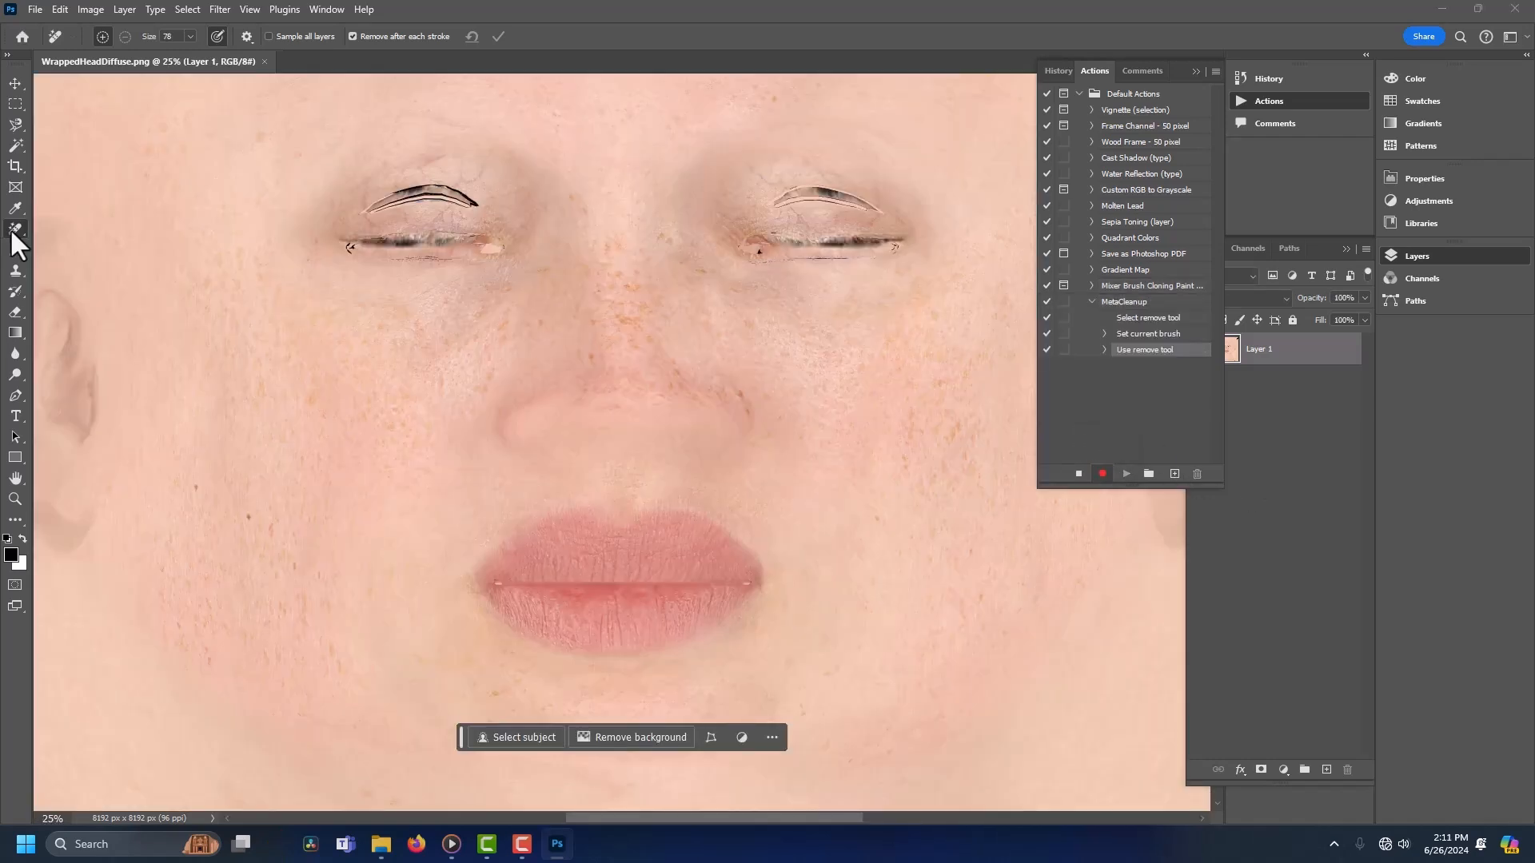
Step: Set the Remove tool's brush size to 56 and paint out the dark crease artifacts on both upper eyelids
right_click(10, 228)
left_click(51, 247)
left_click(191, 36)
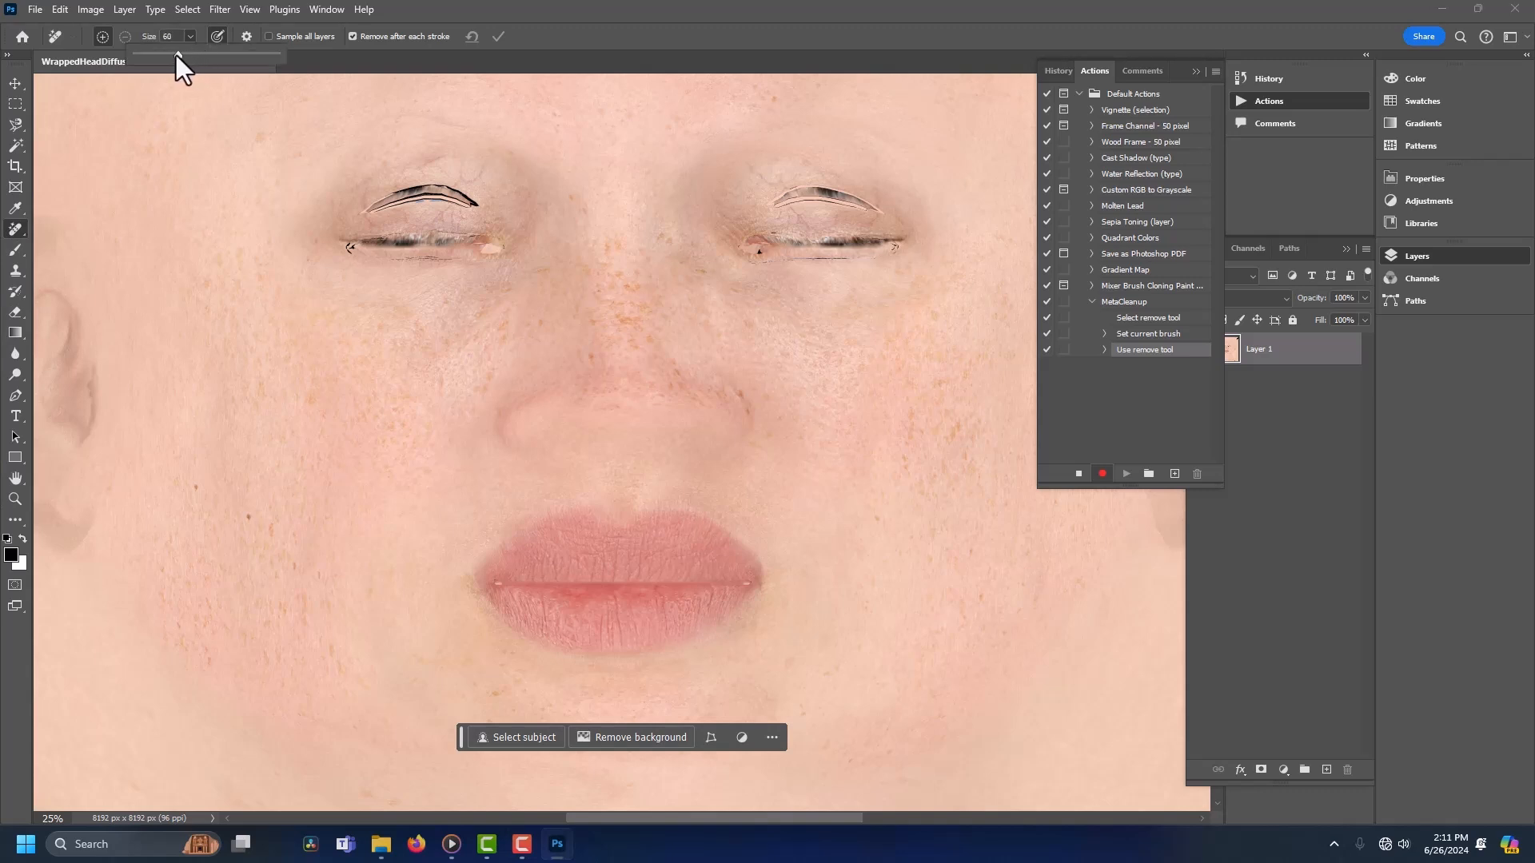
left_click_drag(176, 55, 175, 55)
mouse_move(365, 212)
left_mouse_down()
mouse_move(447, 190)
mouse_move(473, 200)
left_mouse_up()
mouse_move(774, 205)
left_mouse_down()
mouse_move(870, 209)
mouse_move(778, 202)
left_mouse_up()
Step: Remove the artifacts along the lower lids and corners of both eyes, and stop recording the MetaCleanup action
left_click_drag(501, 250, 351, 253)
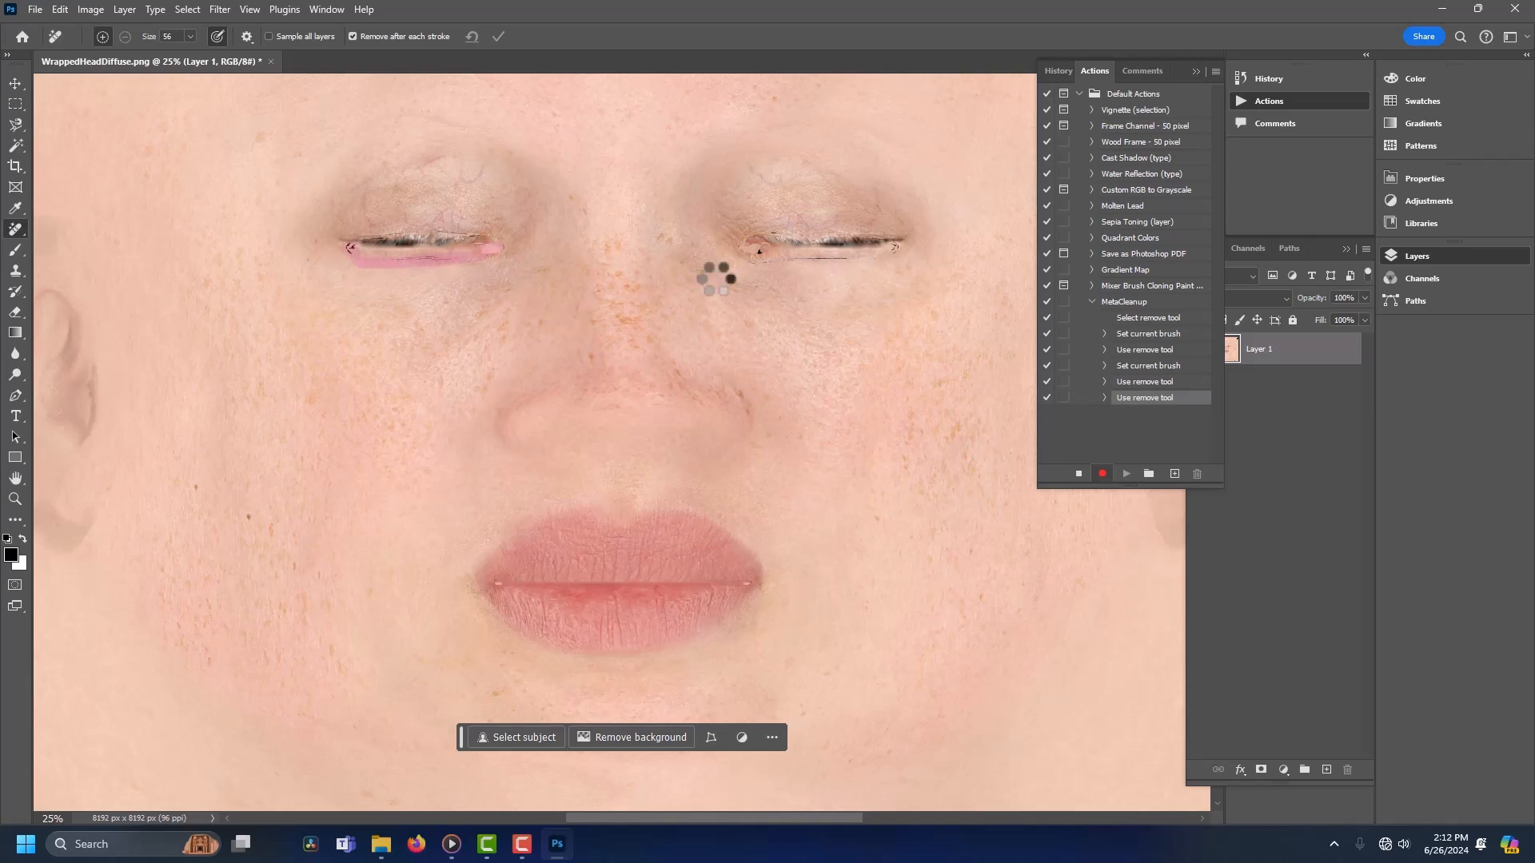
left_click_drag(748, 252, 900, 245)
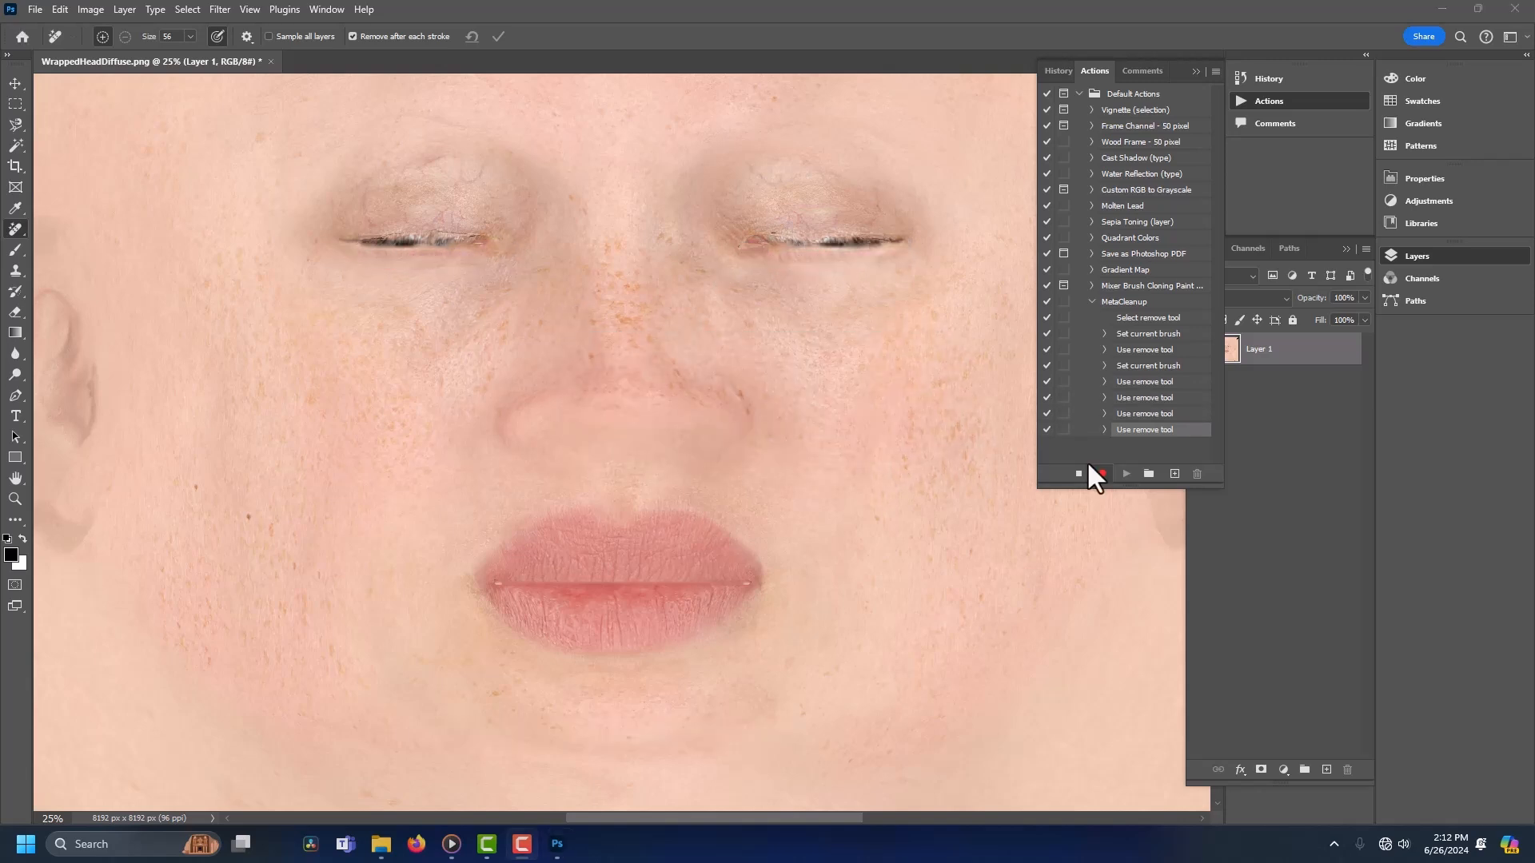
left_click(1079, 474)
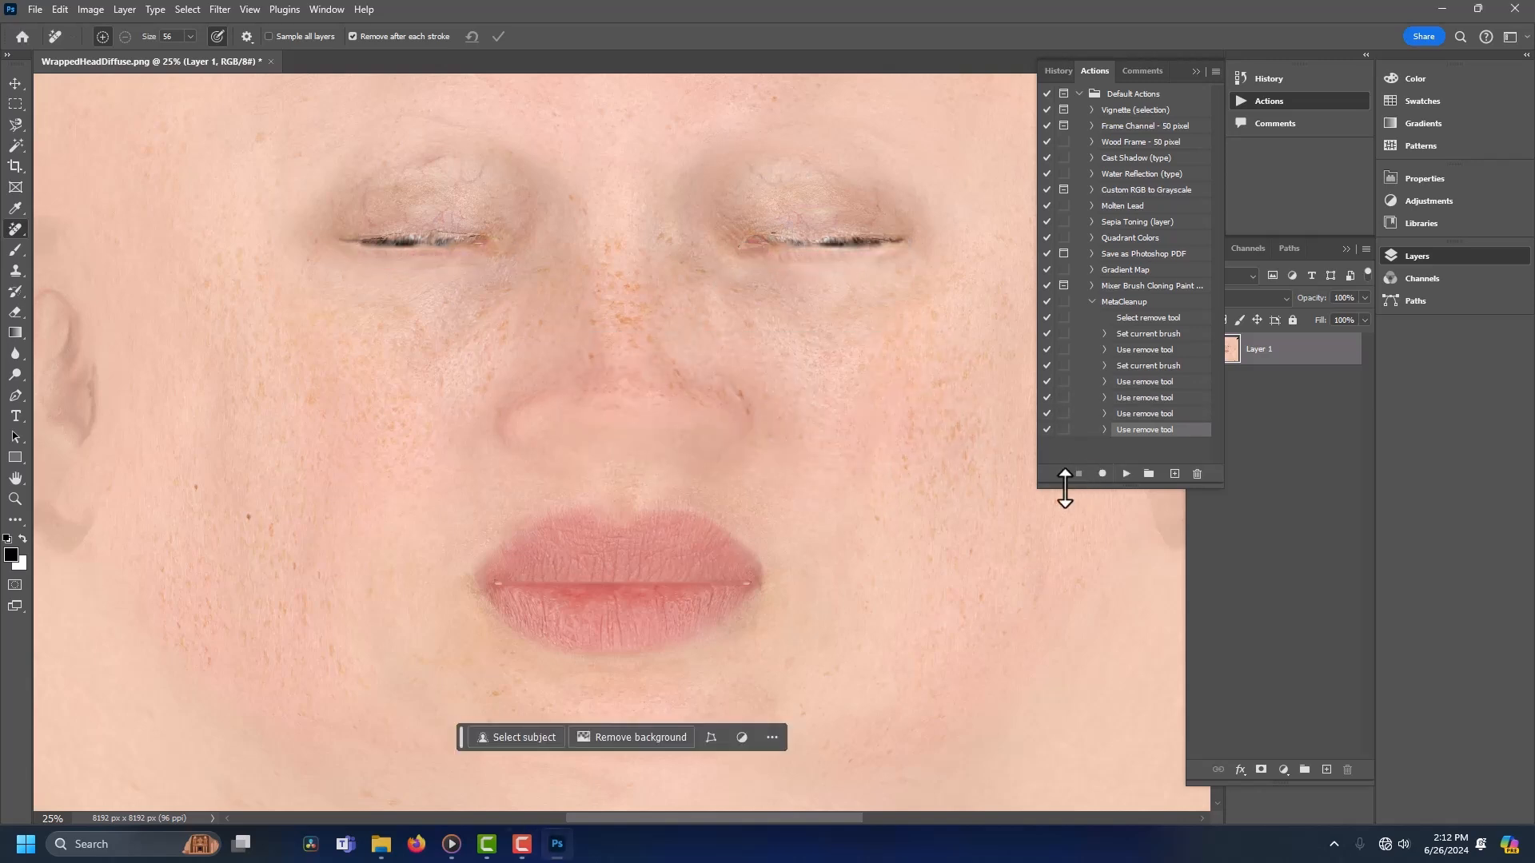
Step: Save the cleaned texture as WrappedHeadDiffuse in PNG format in the WrappedTextures folder, replacing the existing file
key("ctrl+shift+s")
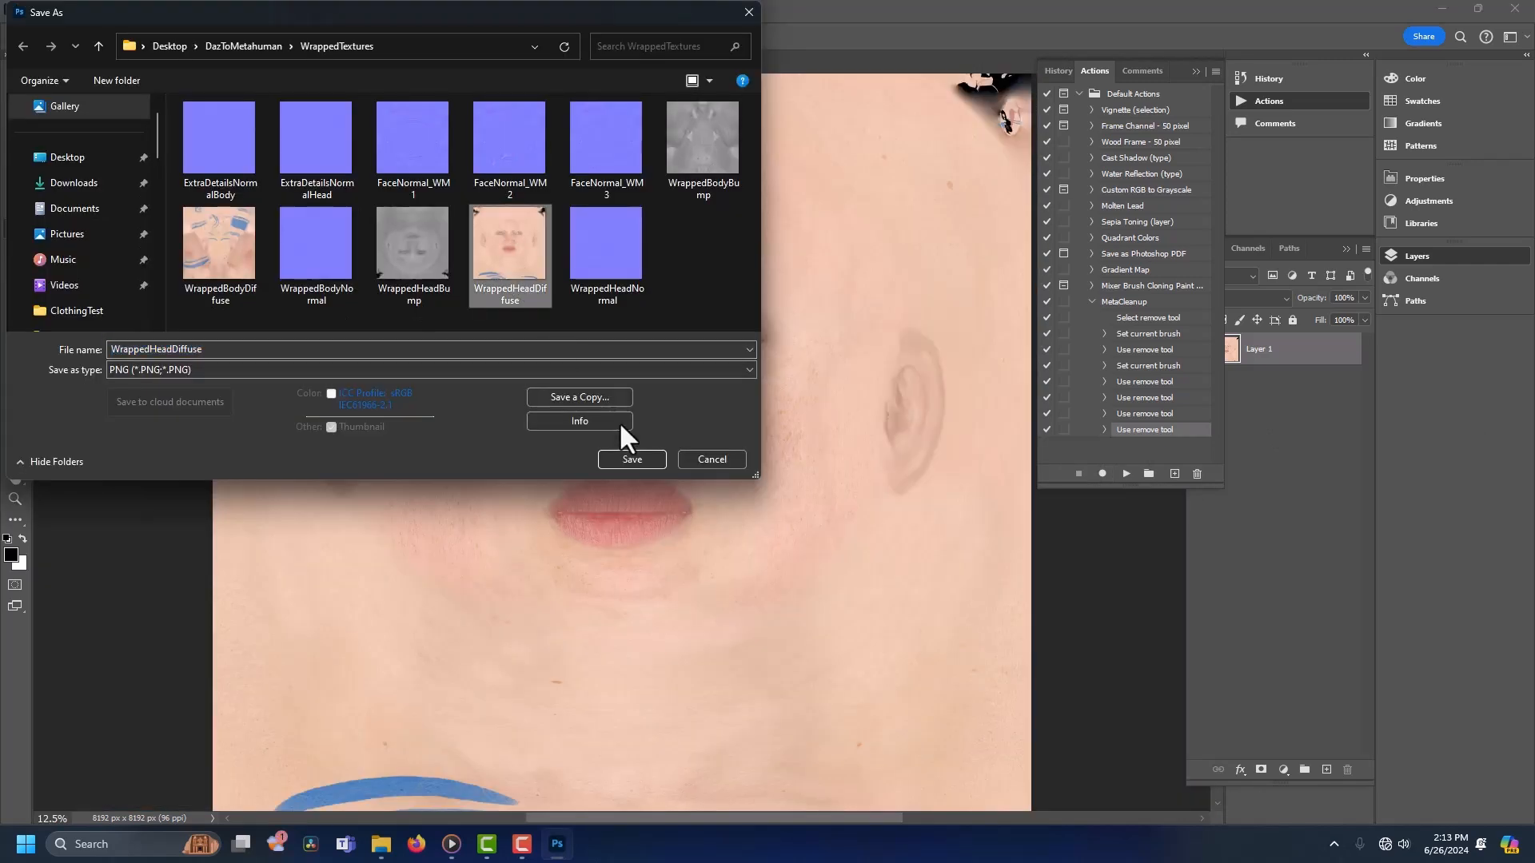
left_click(632, 459)
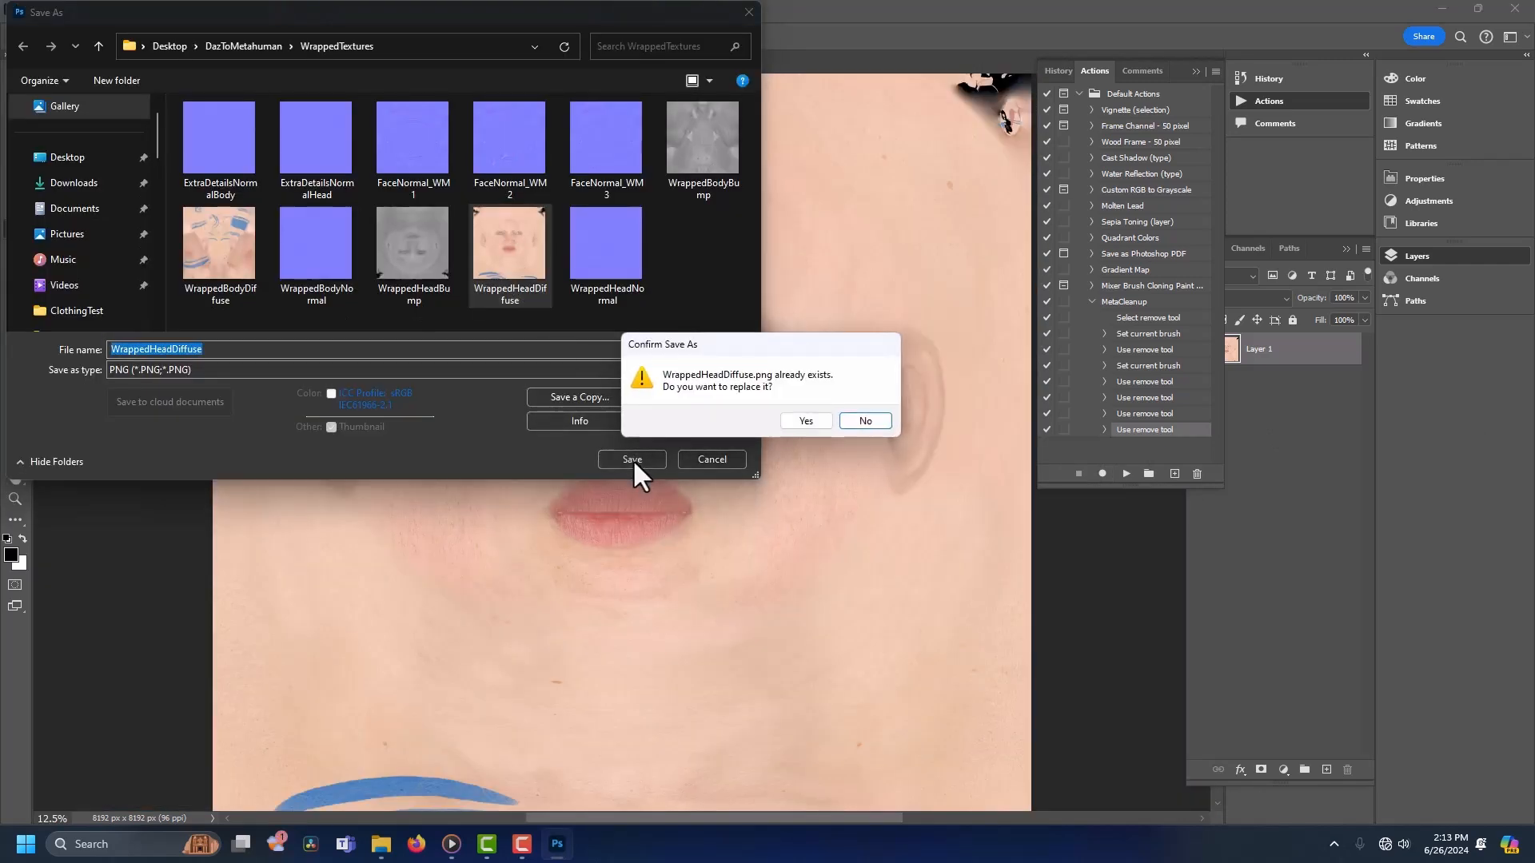
left_click(811, 421)
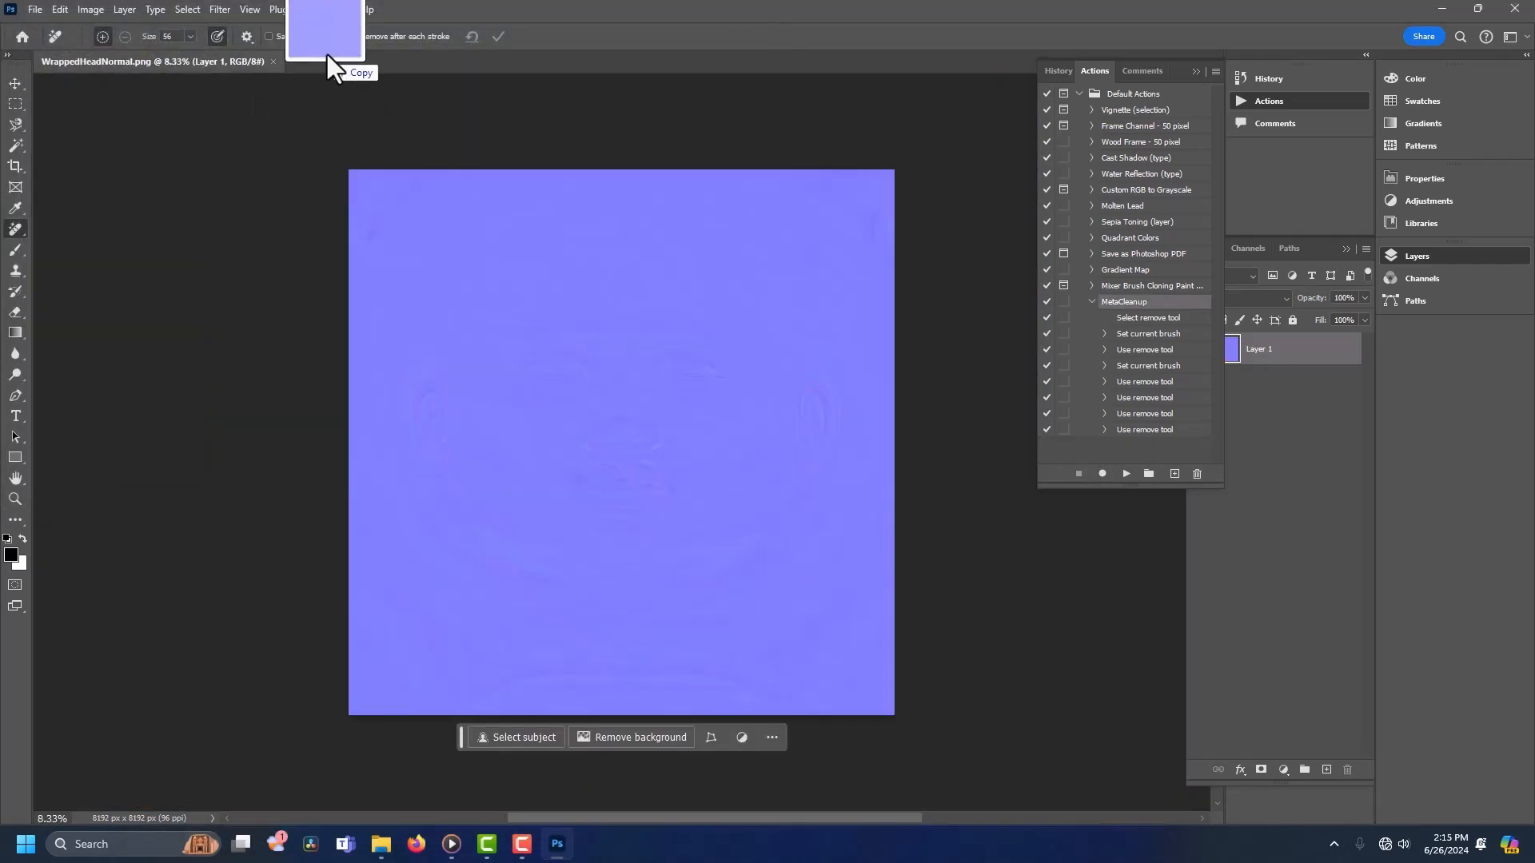
Step: Open ExtraDetailsNormalHead.png as a separate document and run the MetaCleanup action on it
left_click_drag(328, 55, 347, 68)
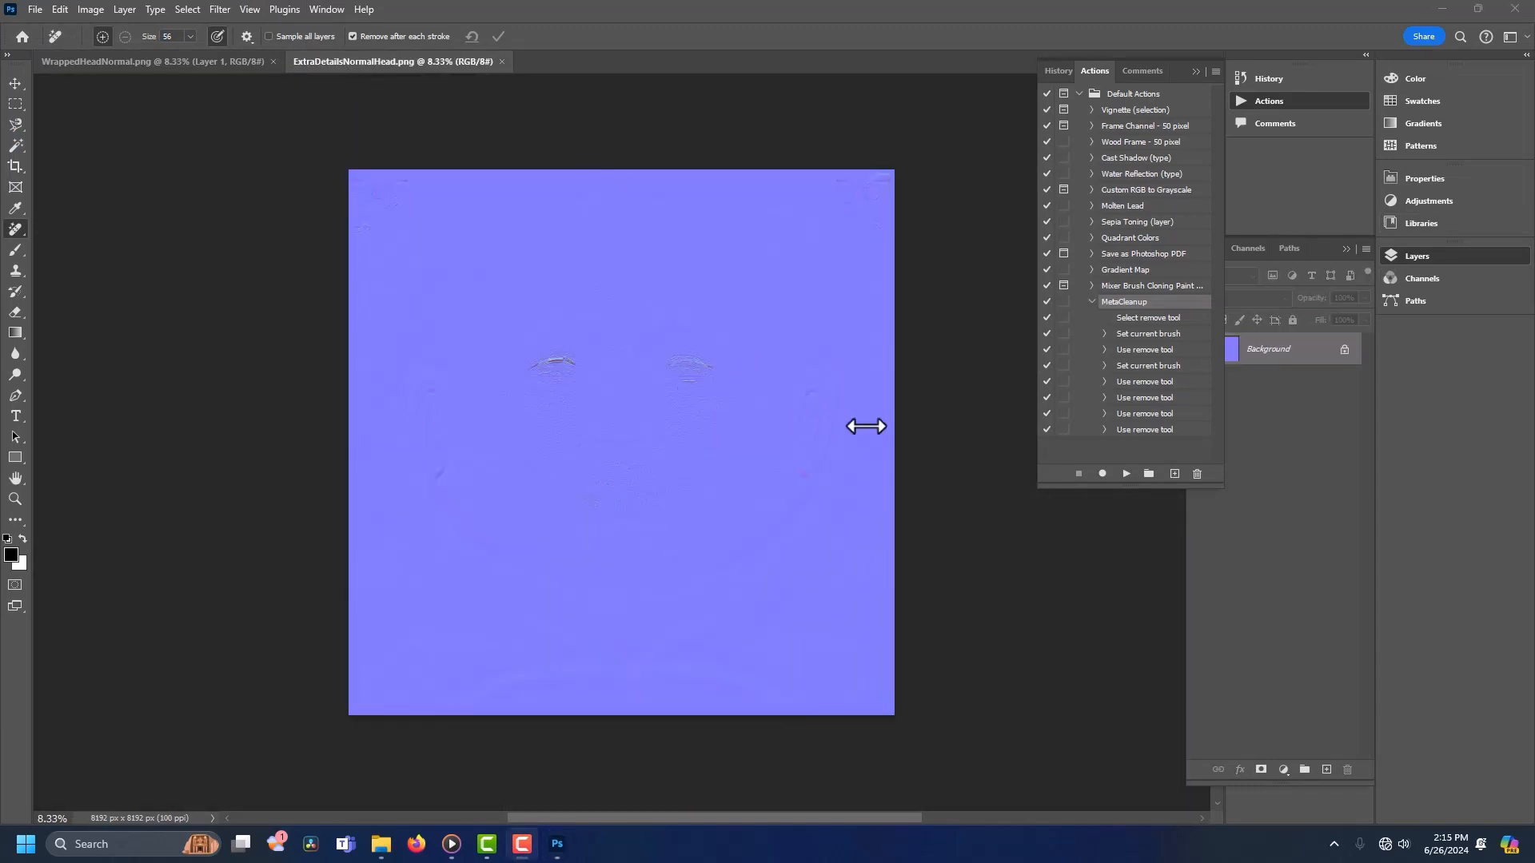
left_click(1127, 473)
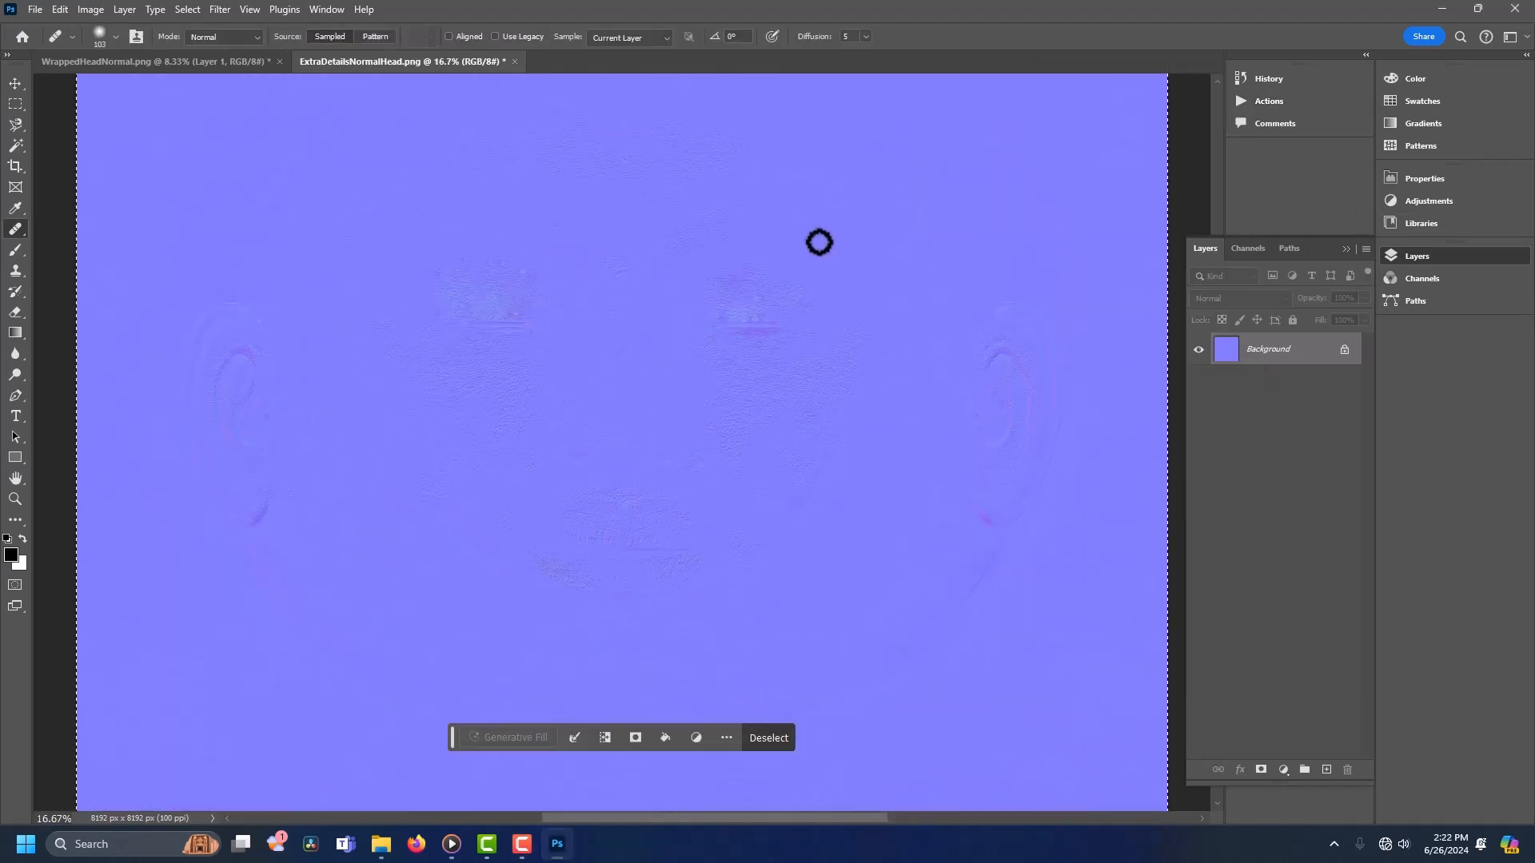
Step: Paste the copied extra-details head normal into WrappedHeadNormal as a new layer and set its blend mode to Overlay
left_click(168, 61)
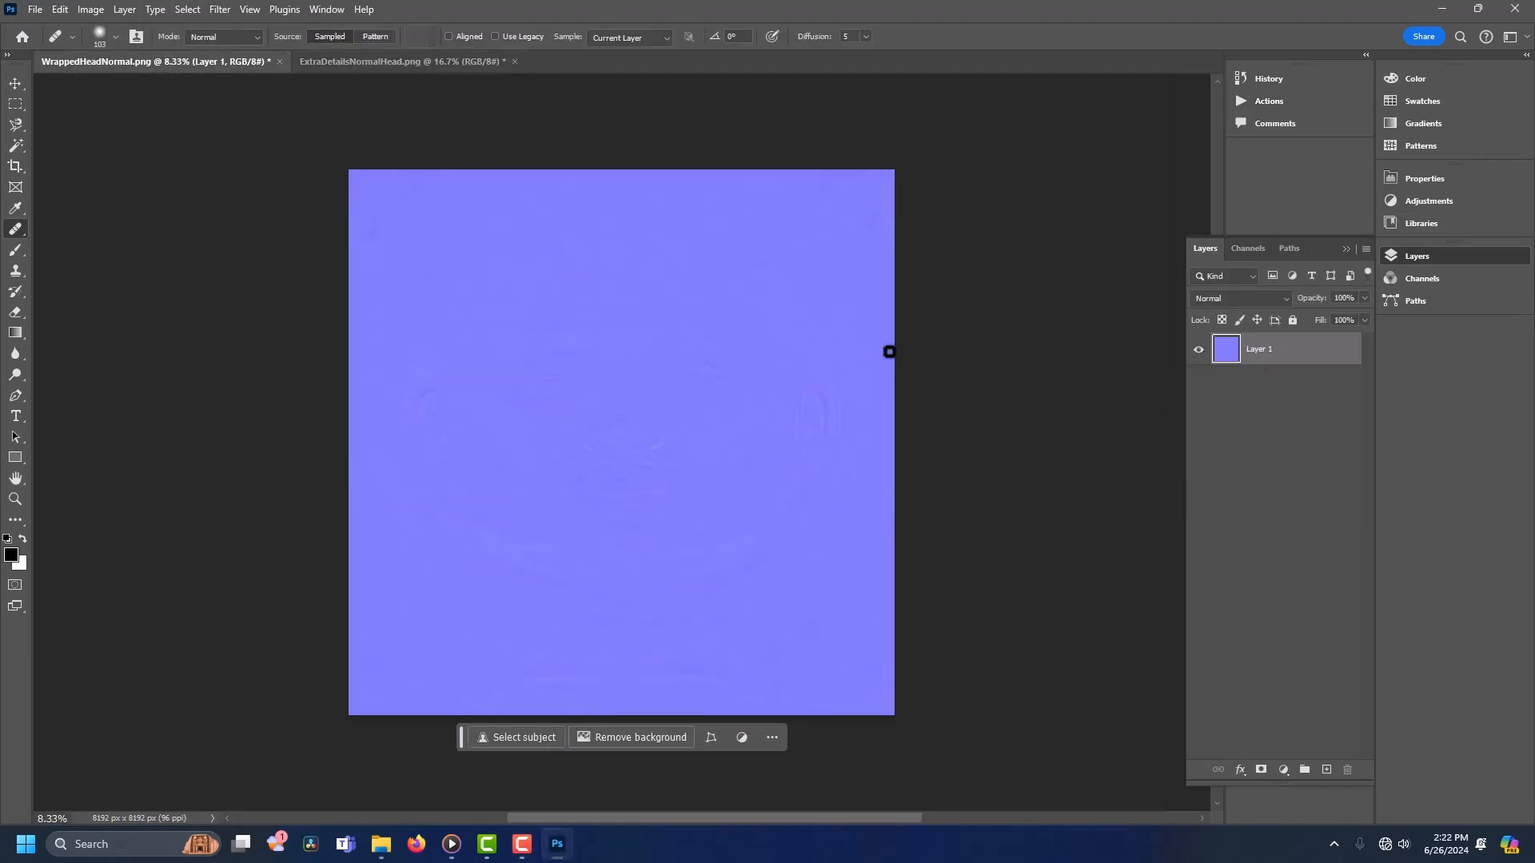
key("ctrl+v")
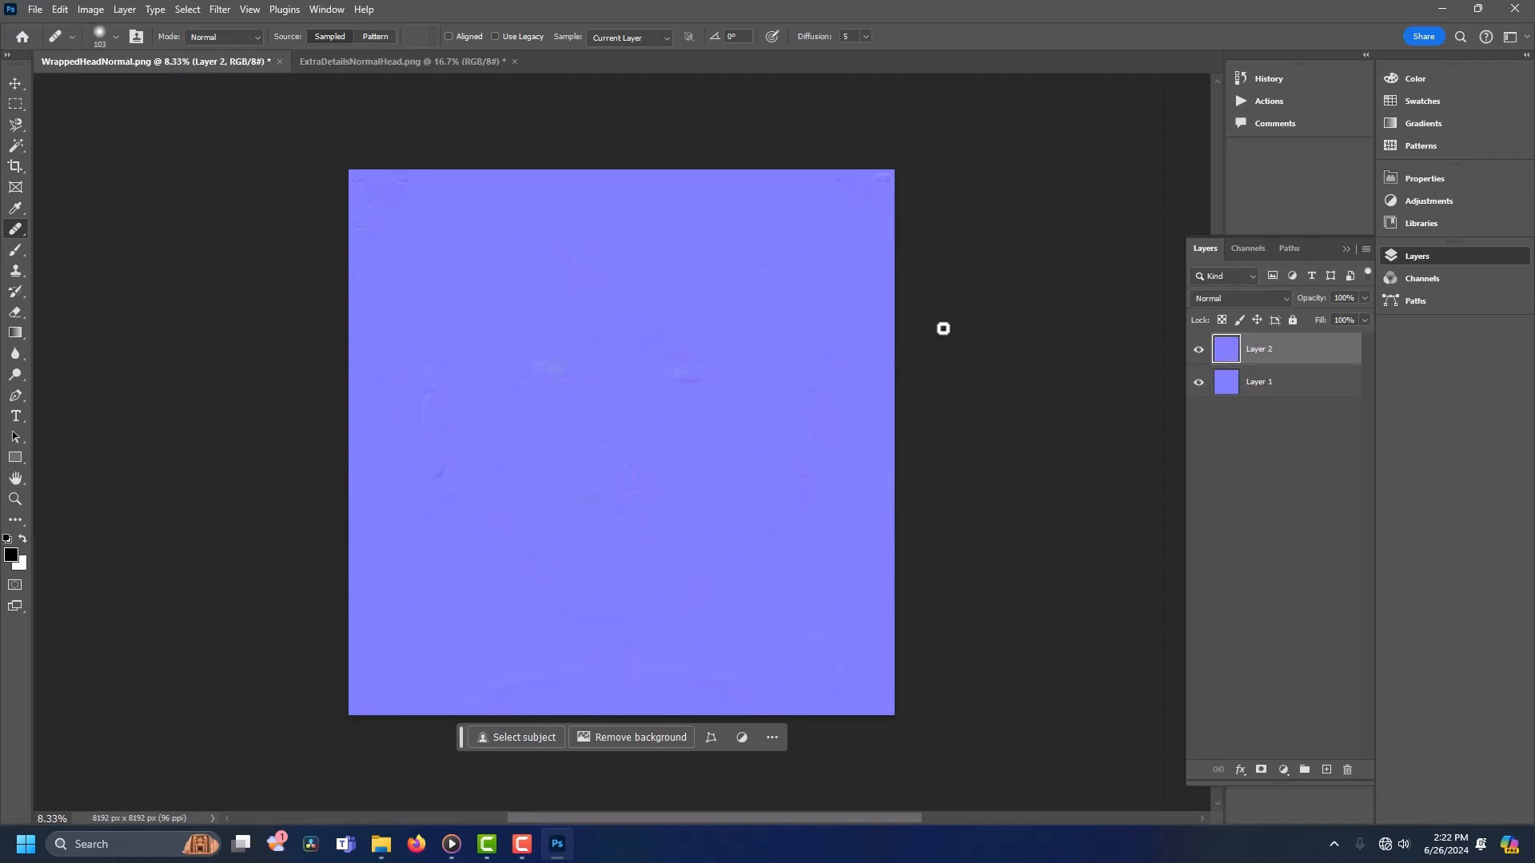
left_click(1288, 298)
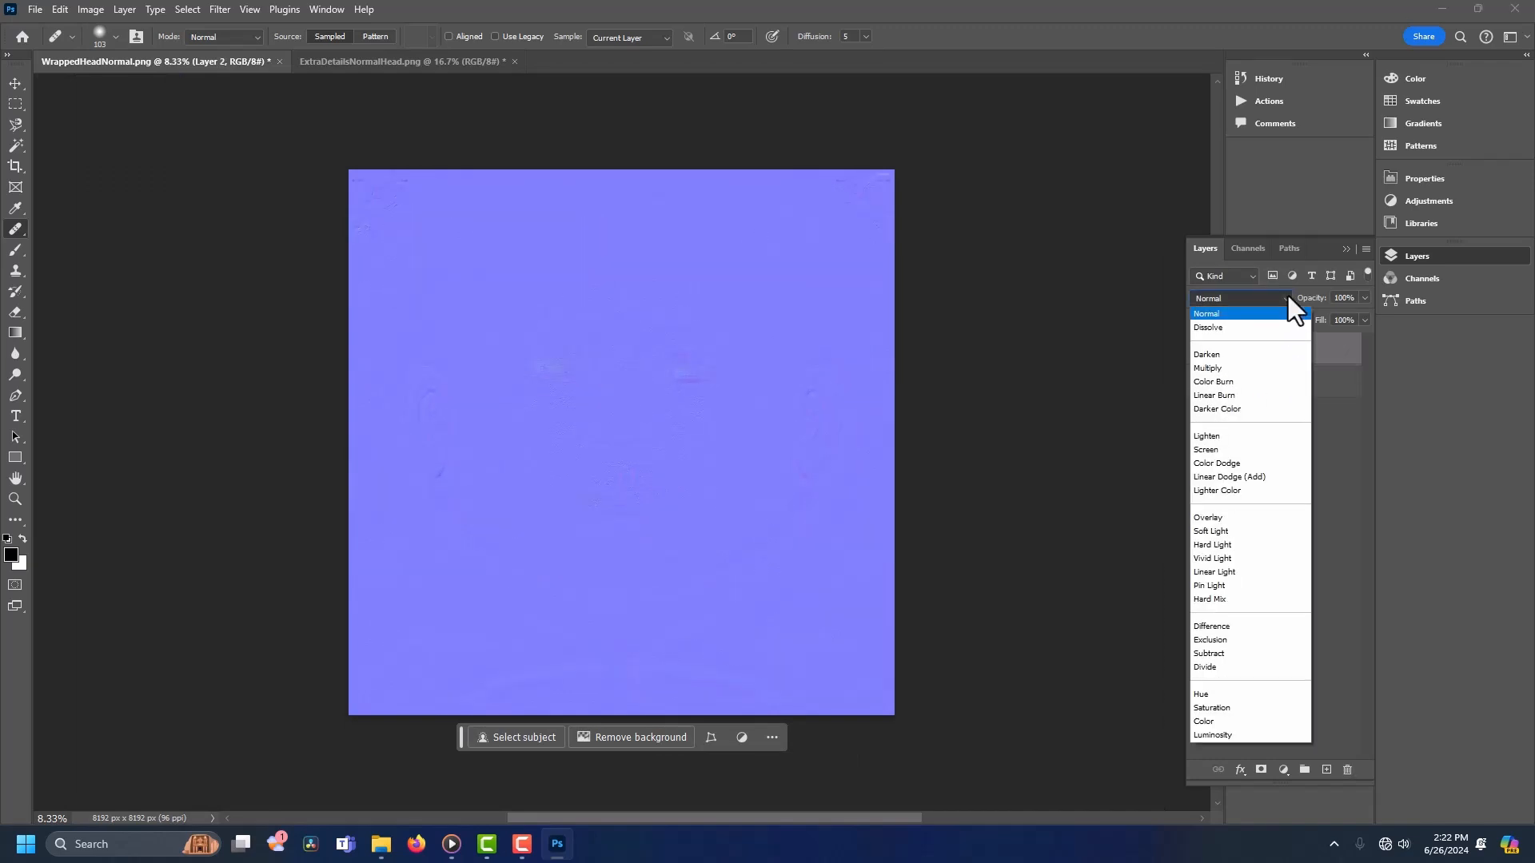
left_click(1228, 516)
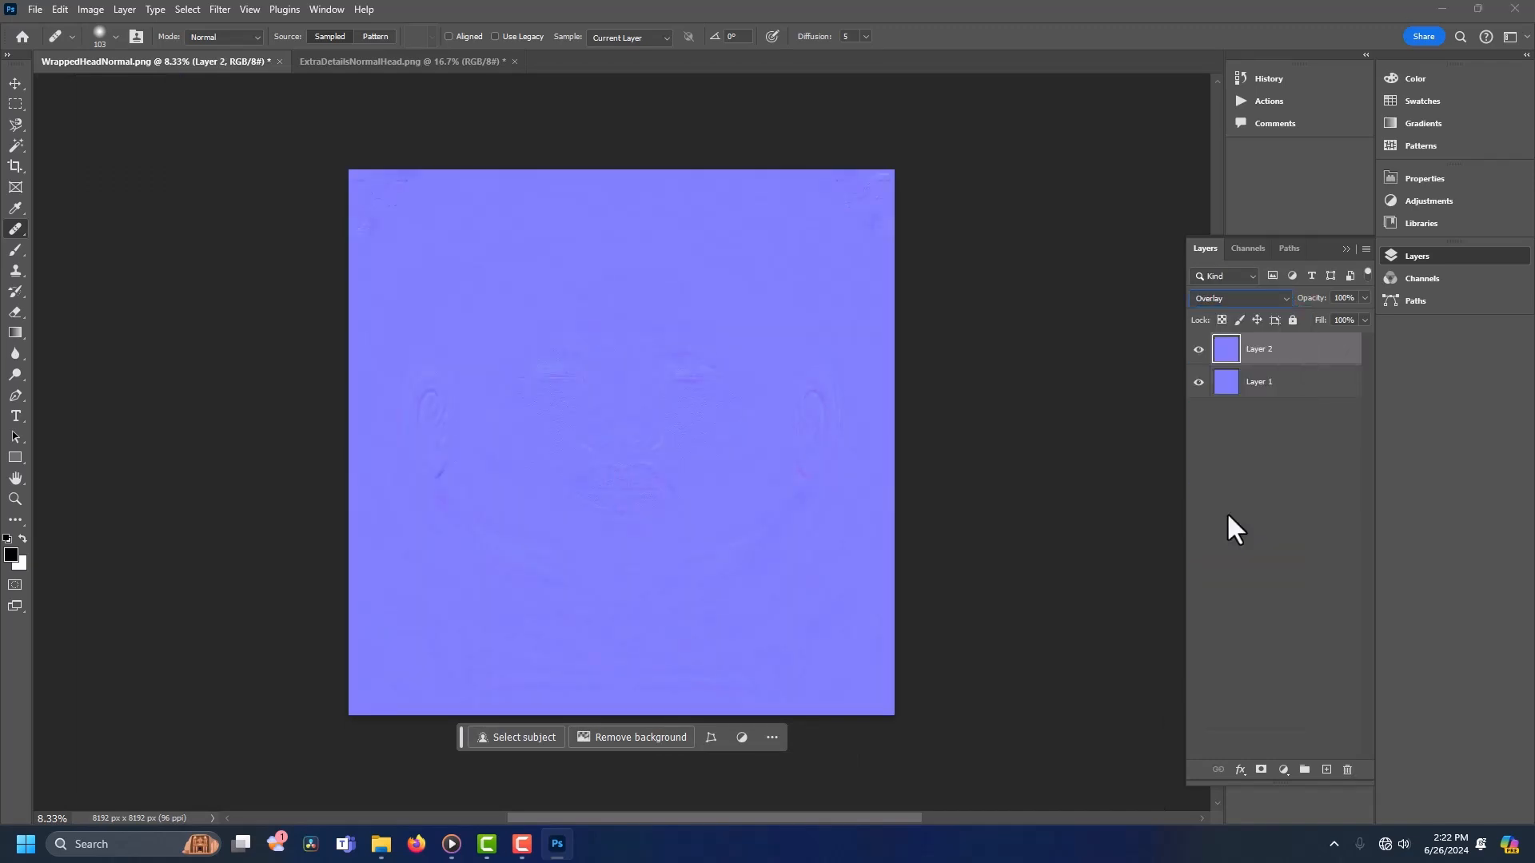
Step: Merge the overlaid normal layer down and save the image as FinalHeadNormal in PNG format in the WrappedTextures folder
left_click(124, 9)
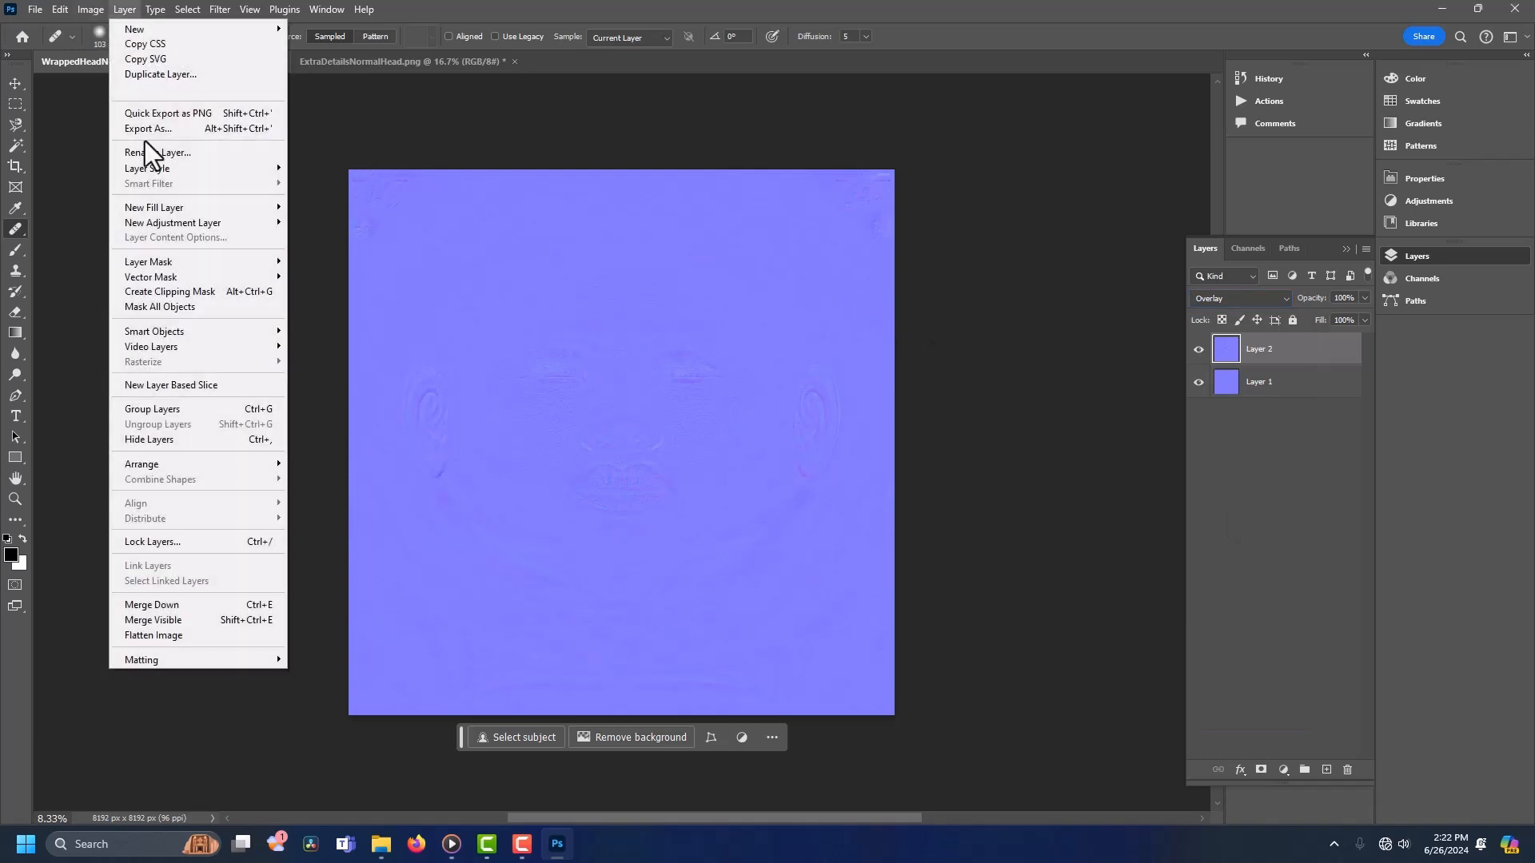
left_click(192, 604)
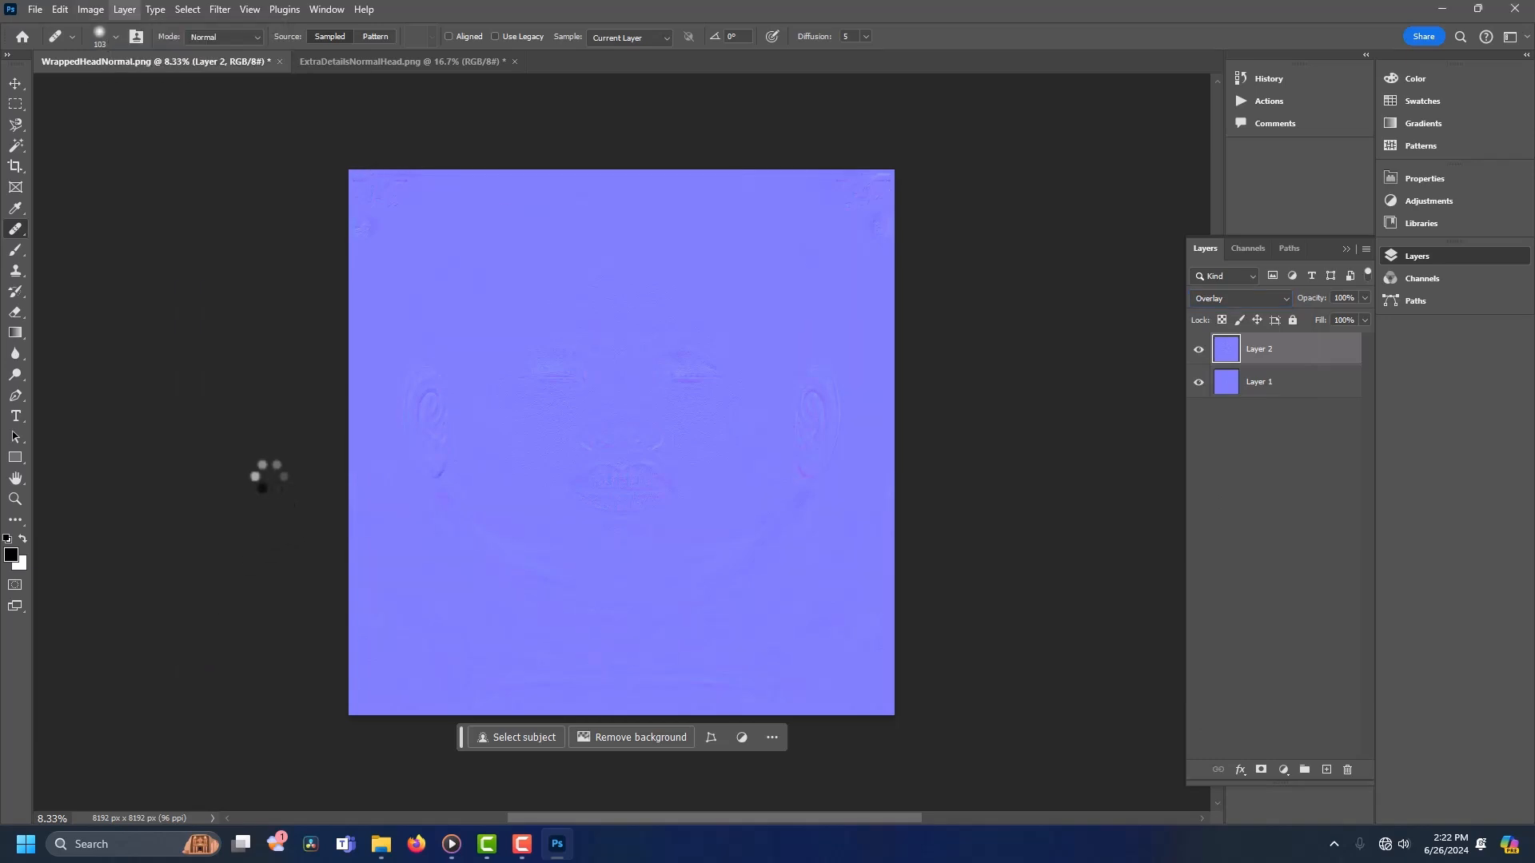
key("shift+ctrl+s")
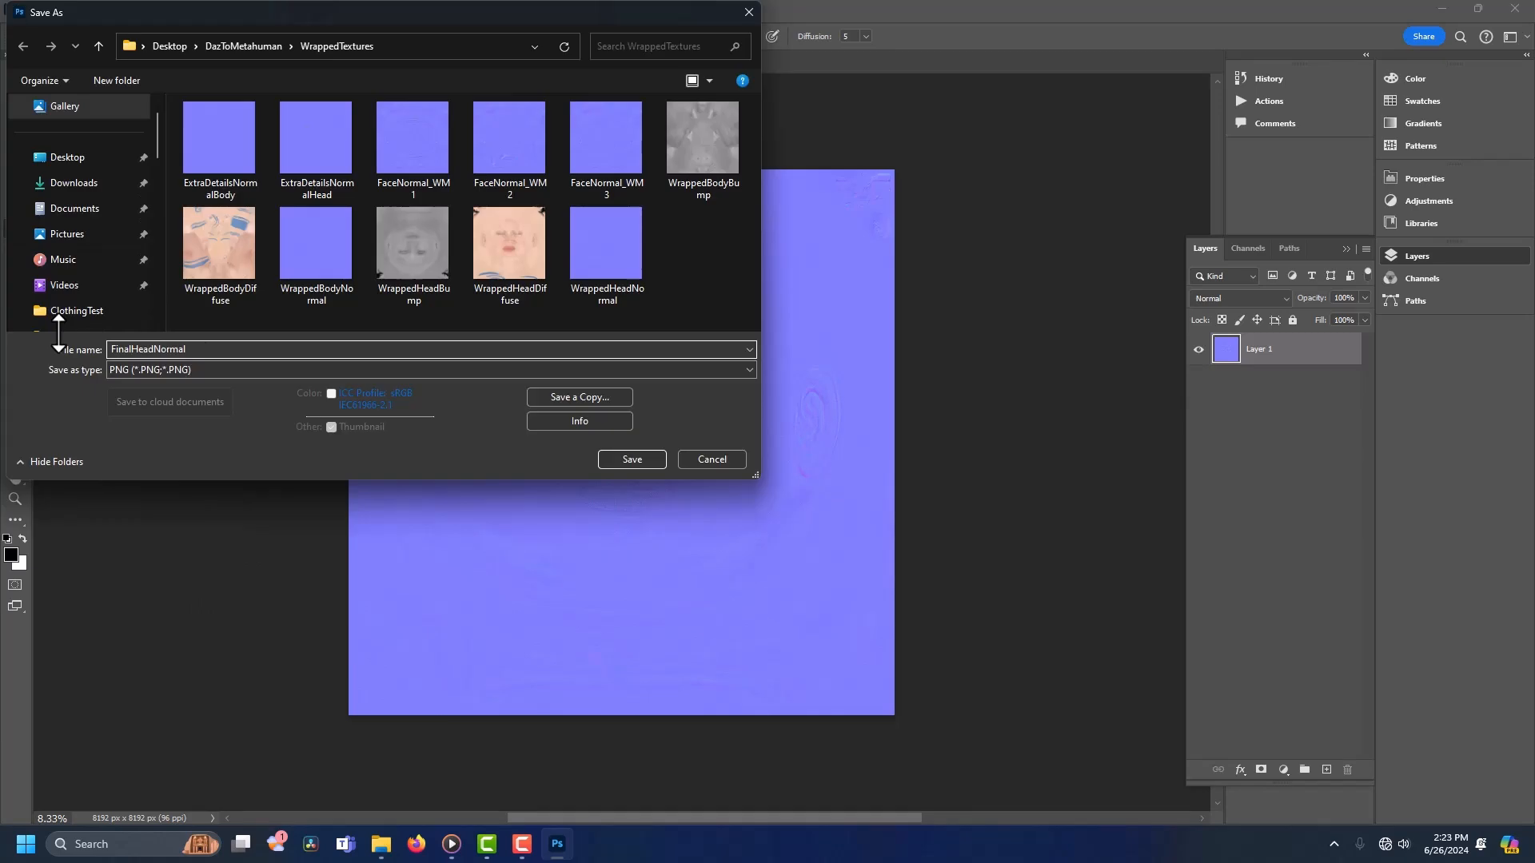
left_click(644, 462)
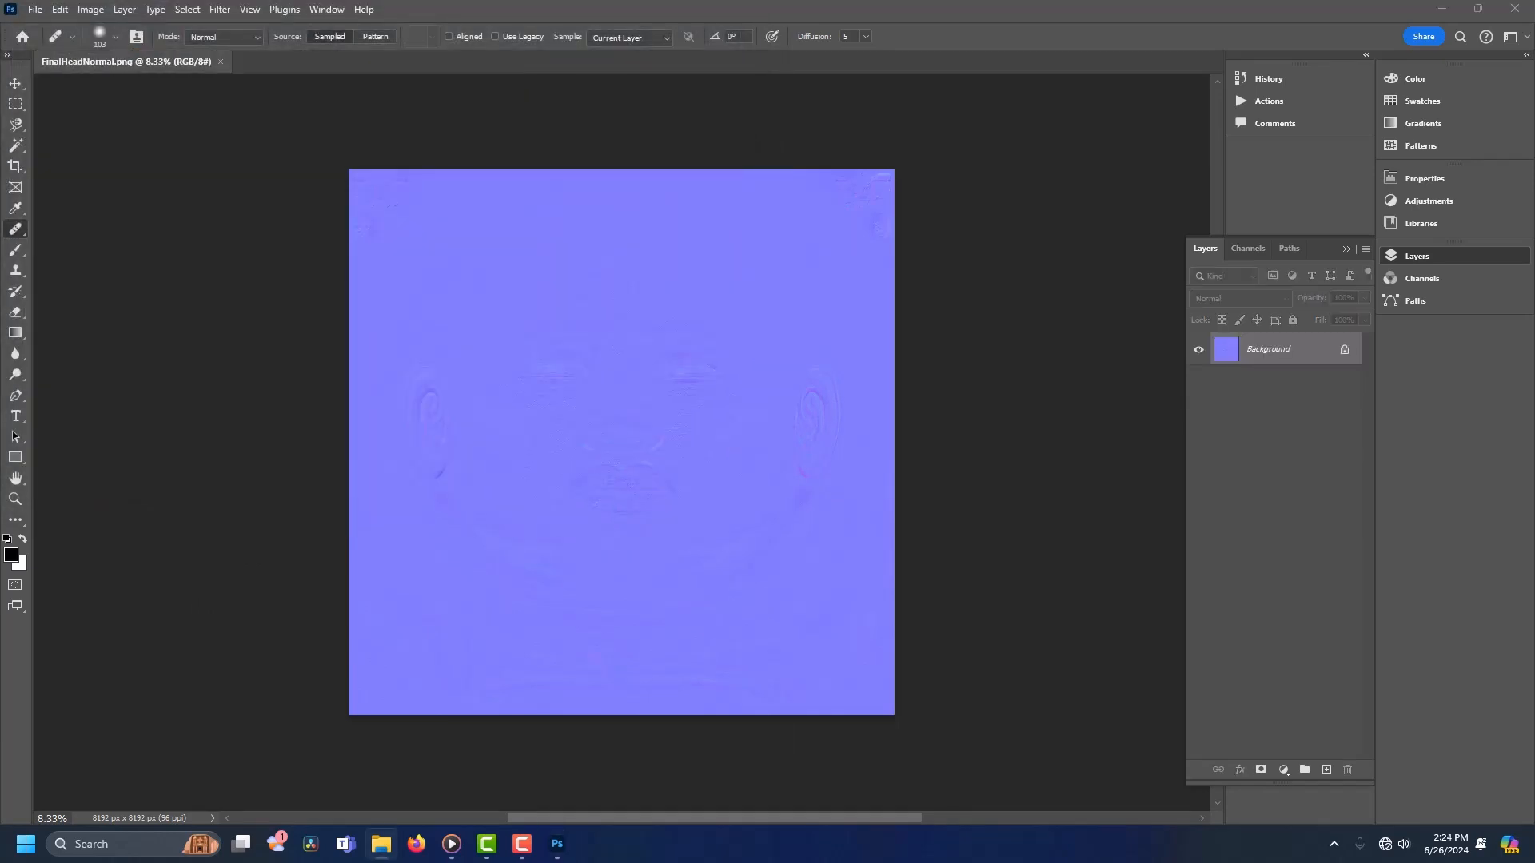
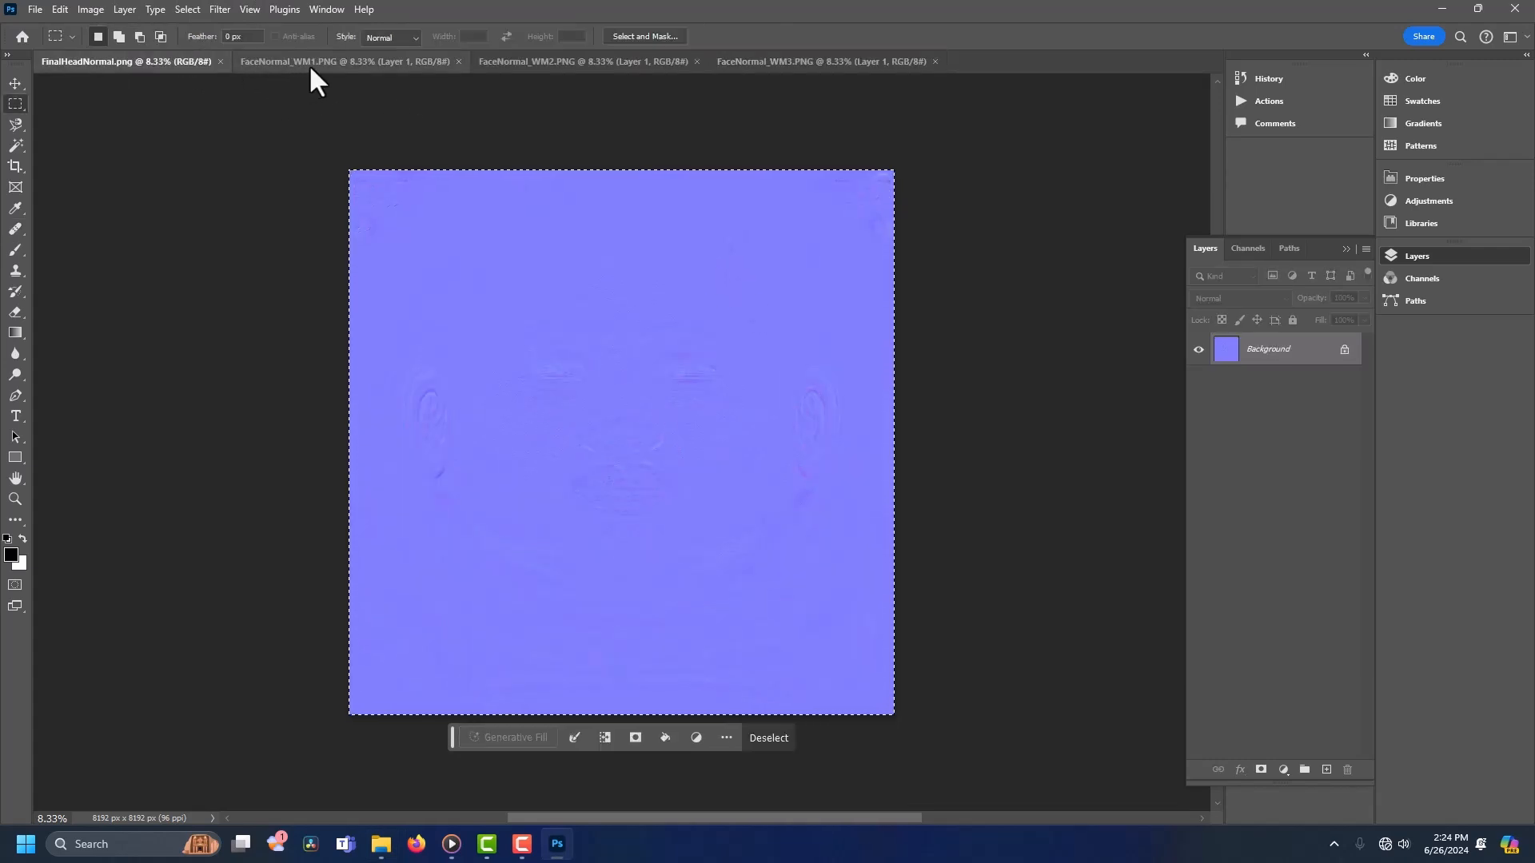
Step: Paste the copied FinalHeadNormal image as a new layer into FaceNormal_WM1, FaceNormal_WM2 and FaceNormal_WM3
left_click(313, 65)
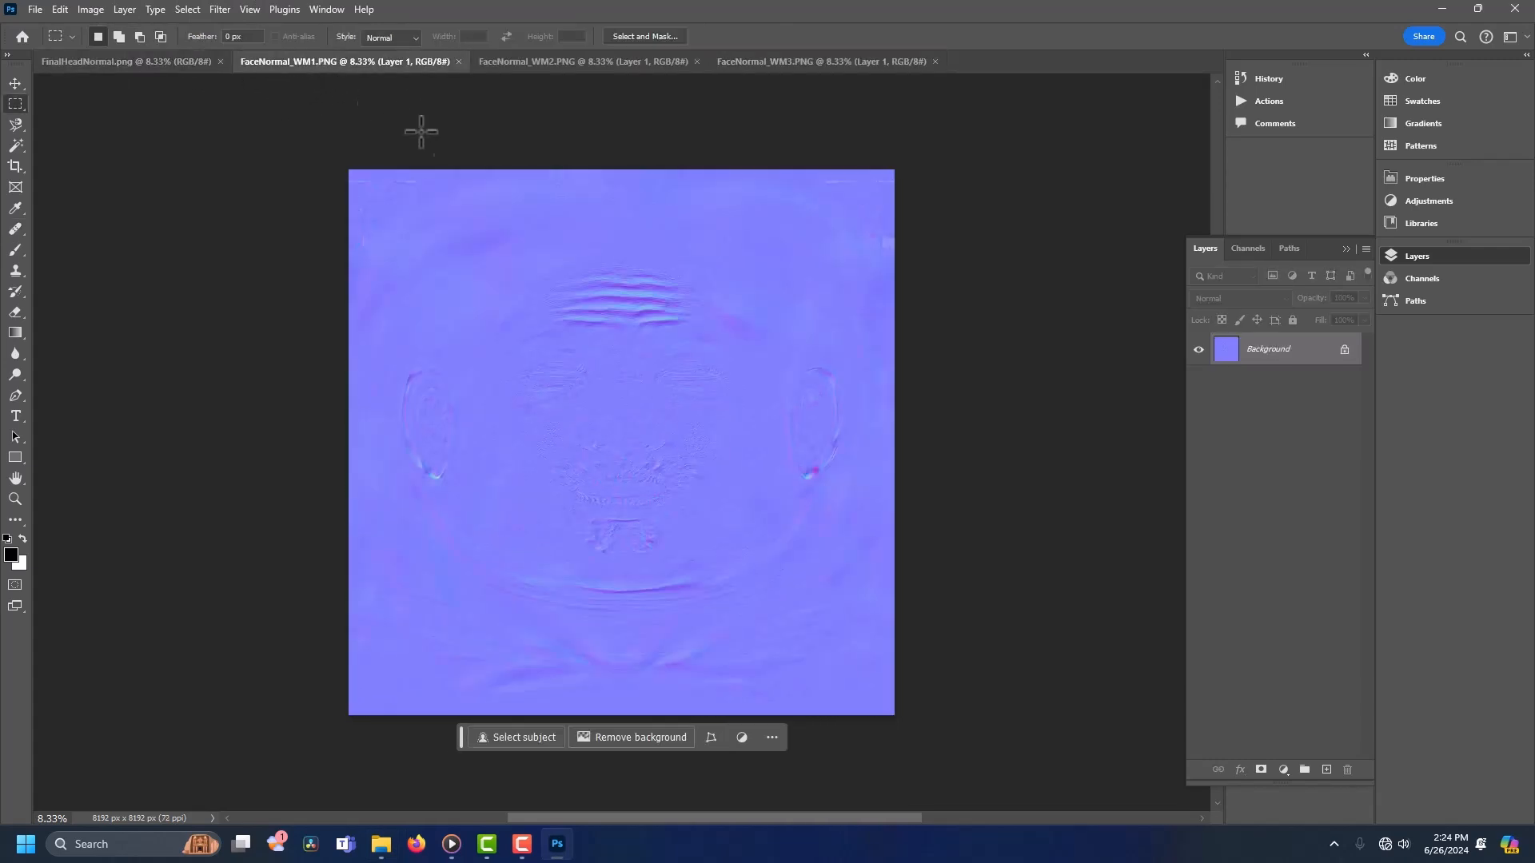
key("ctrl+v")
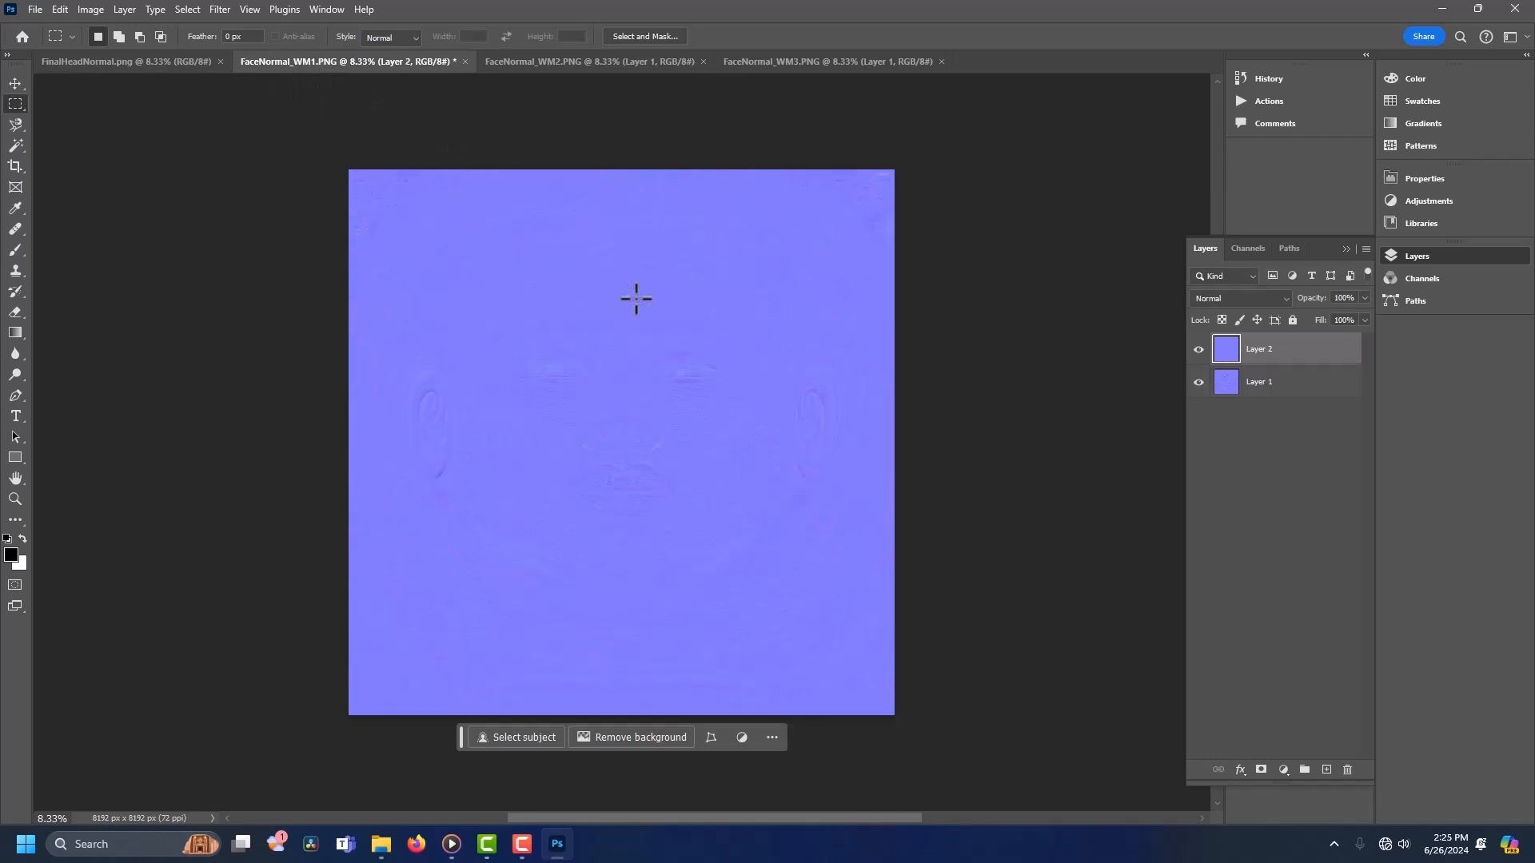
left_click(534, 66)
key("ctrl+v")
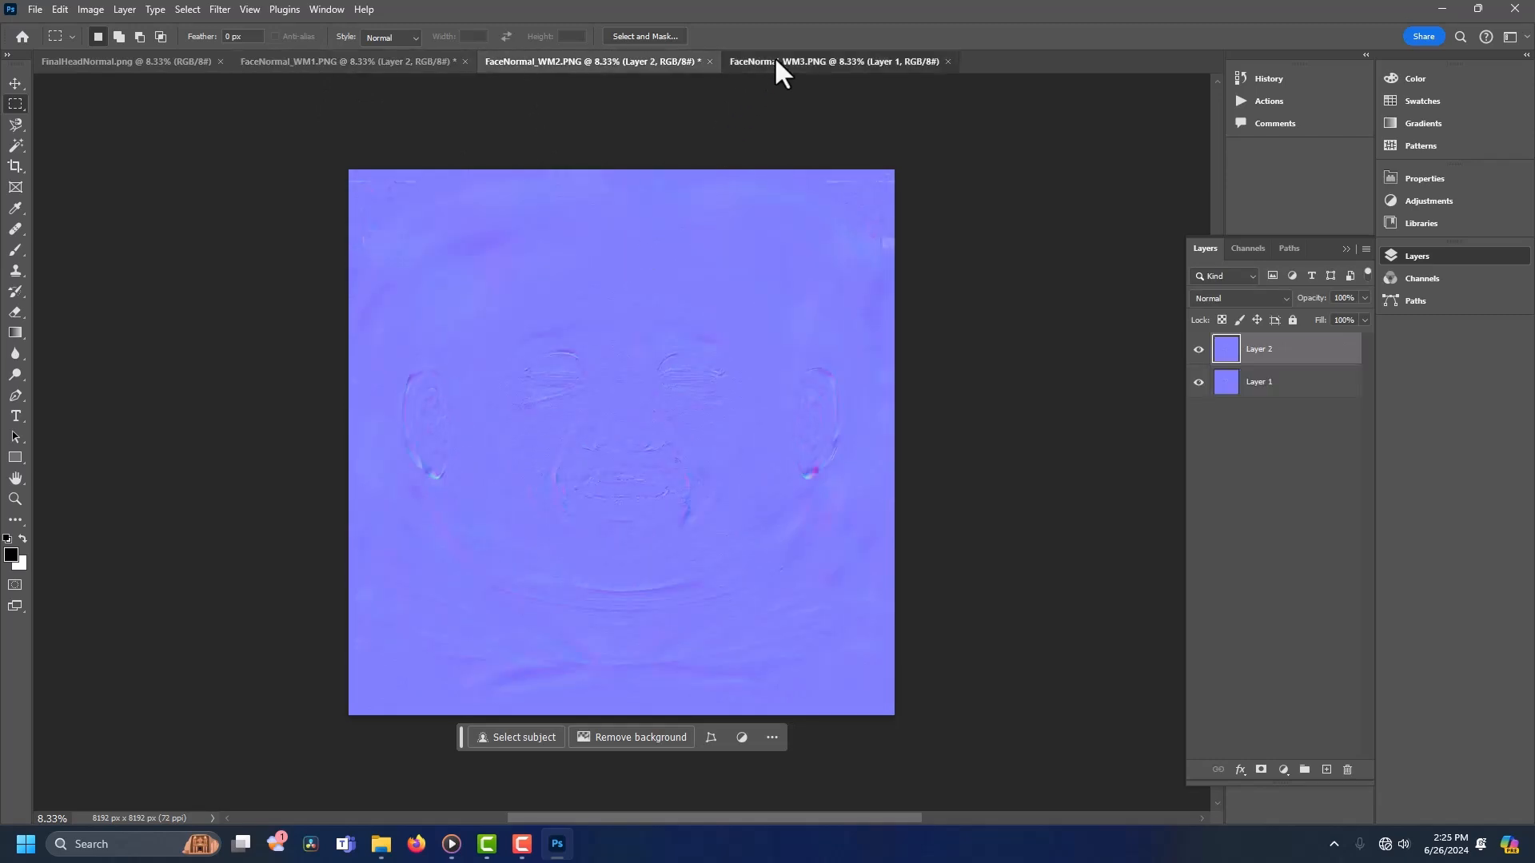
key("ctrl+v")
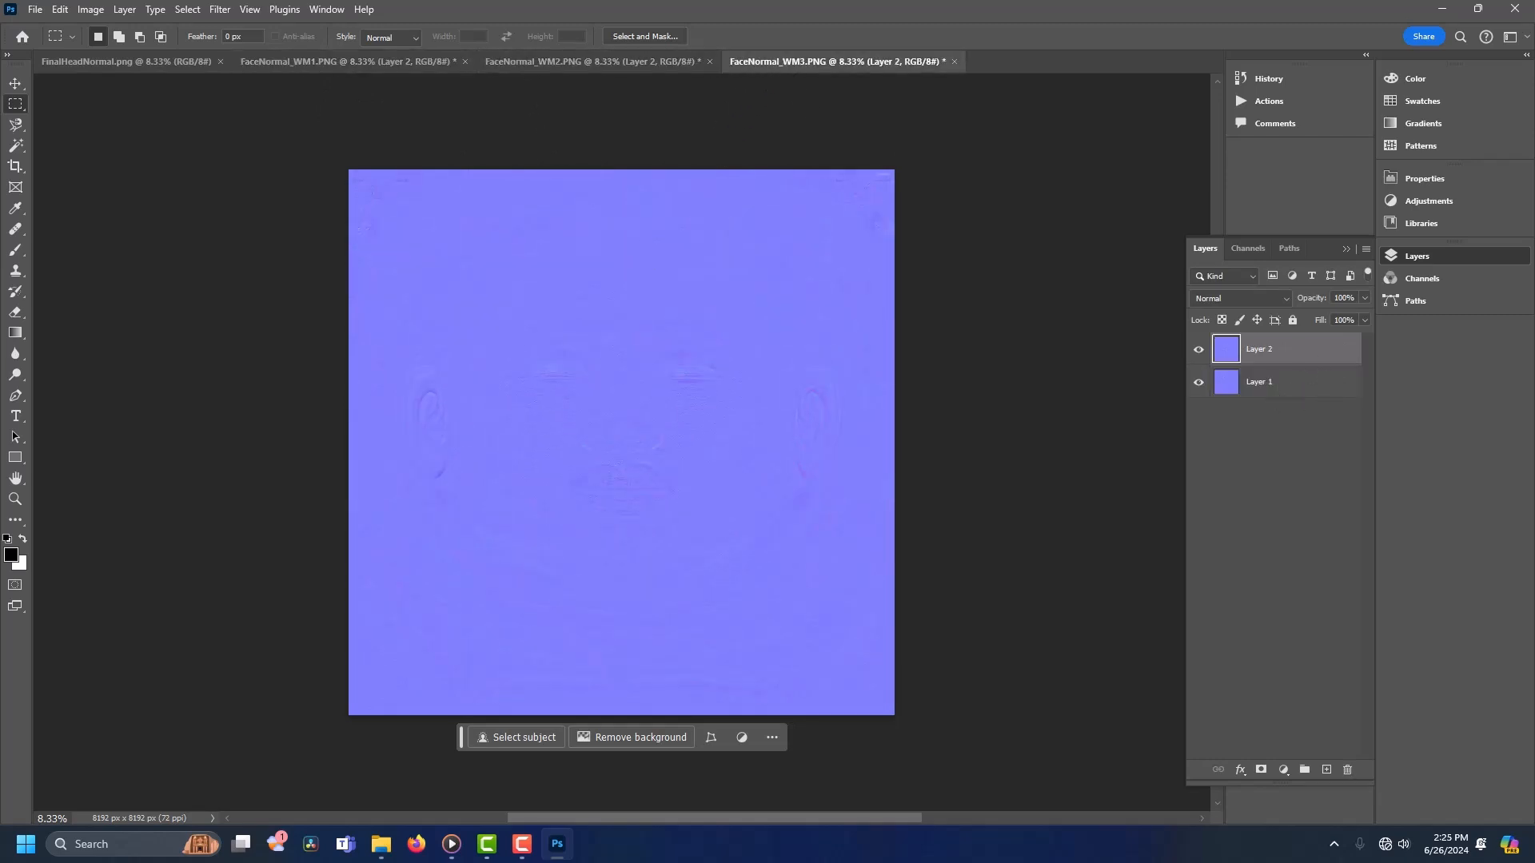
key("F10")
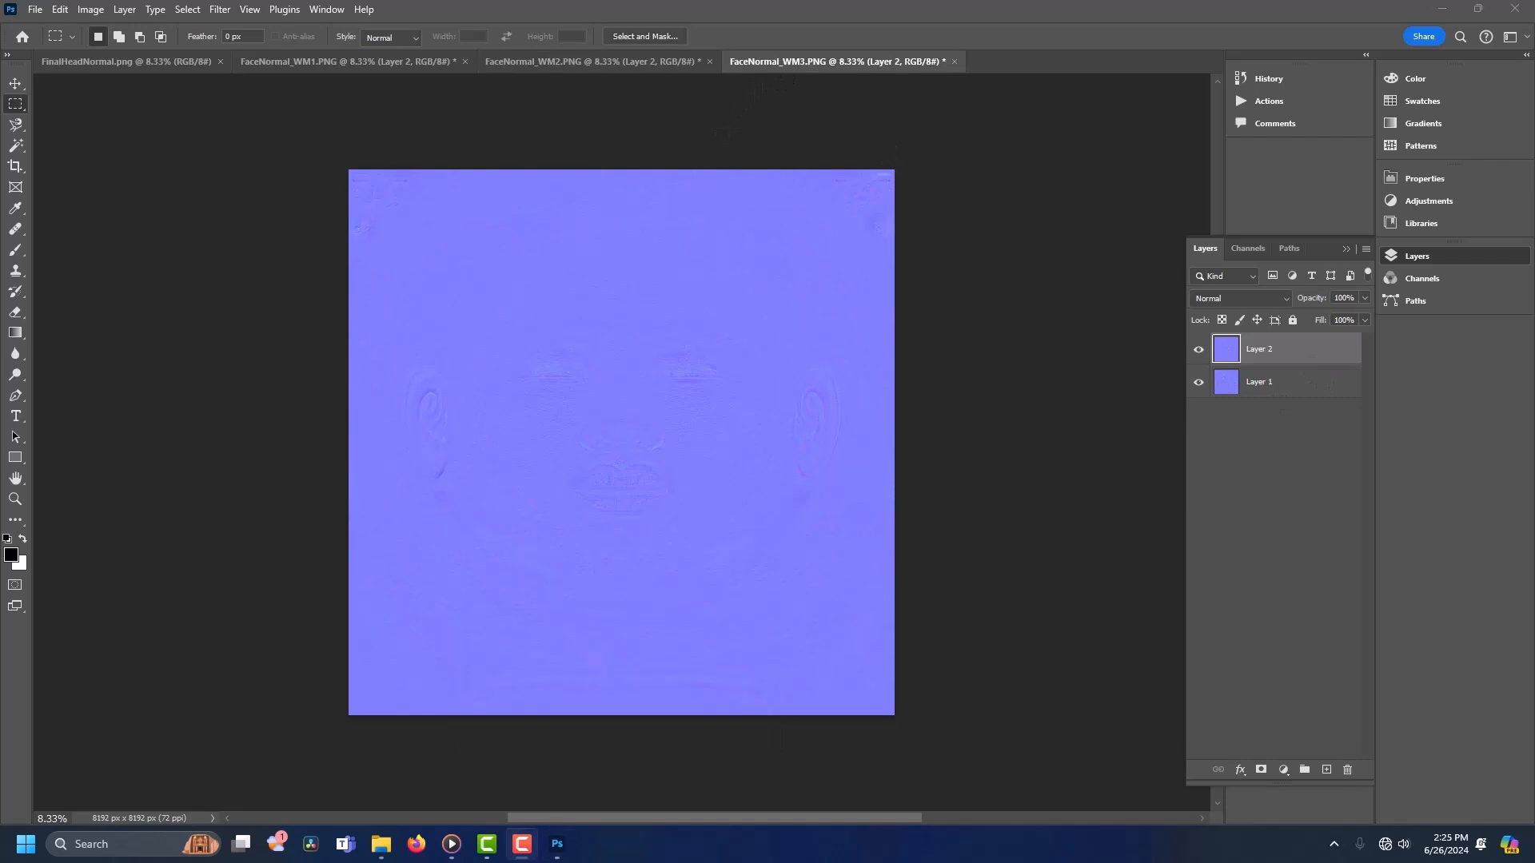
Step: Set the pasted layer's blend mode to Overlay in FaceNormal_WM3, FaceNormal_WM2 and FaceNormal_WM1
left_click(1279, 295)
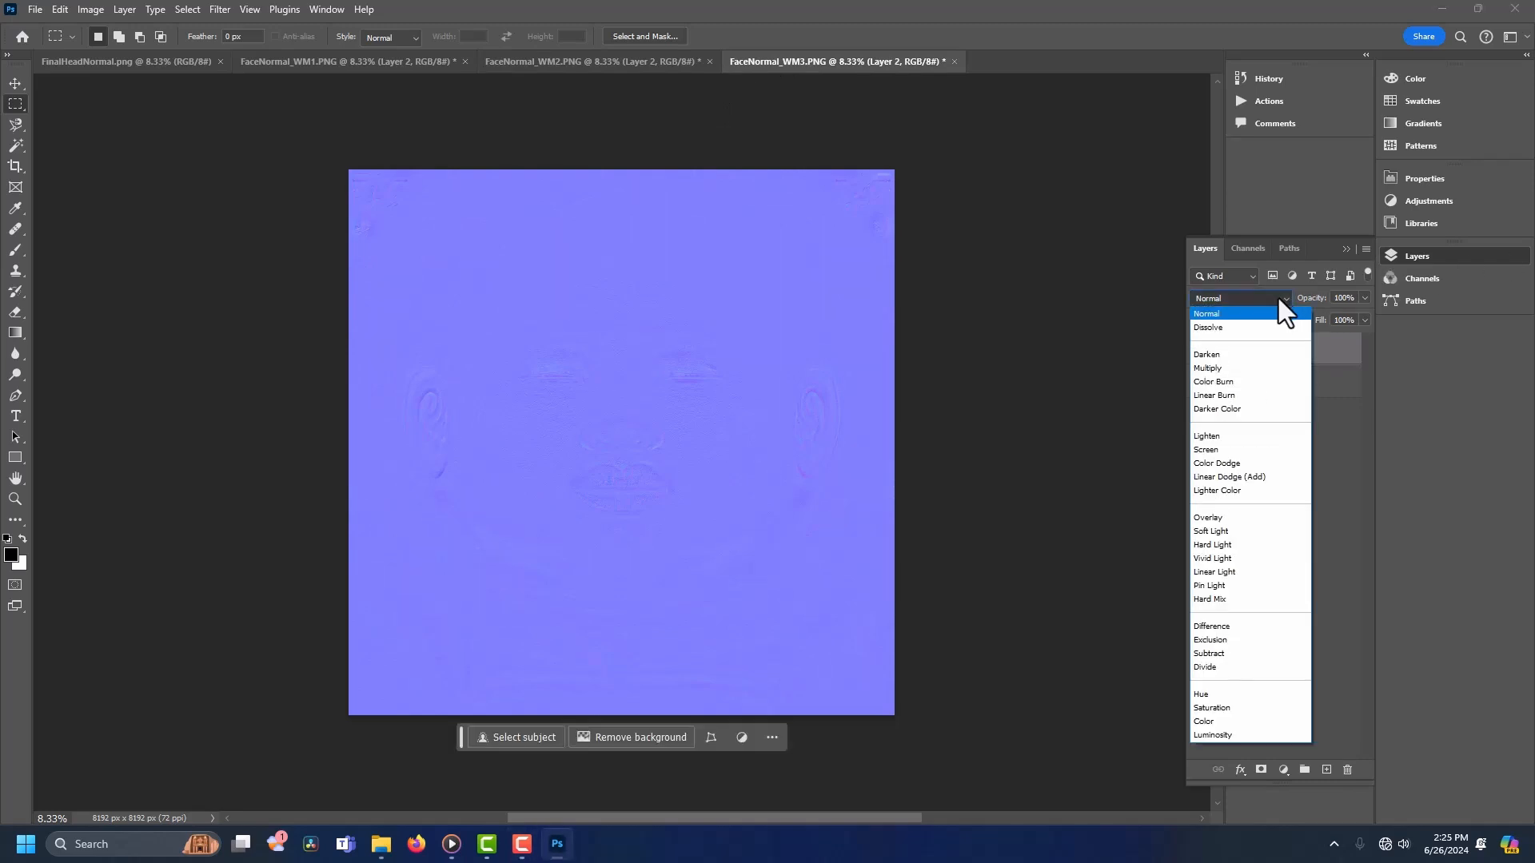
left_click(1217, 519)
left_click(534, 63)
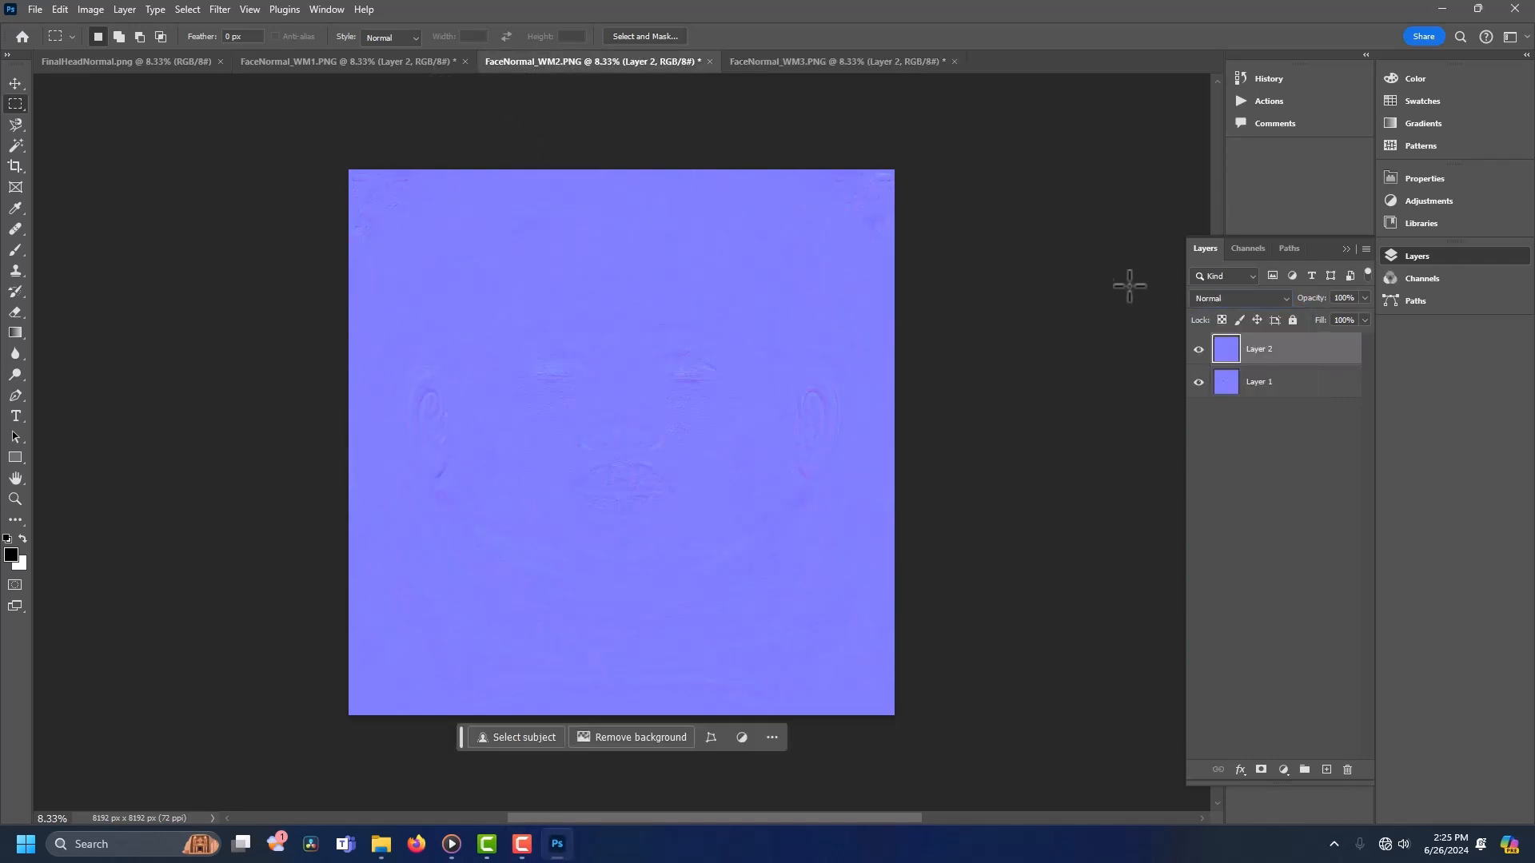
left_click(1241, 299)
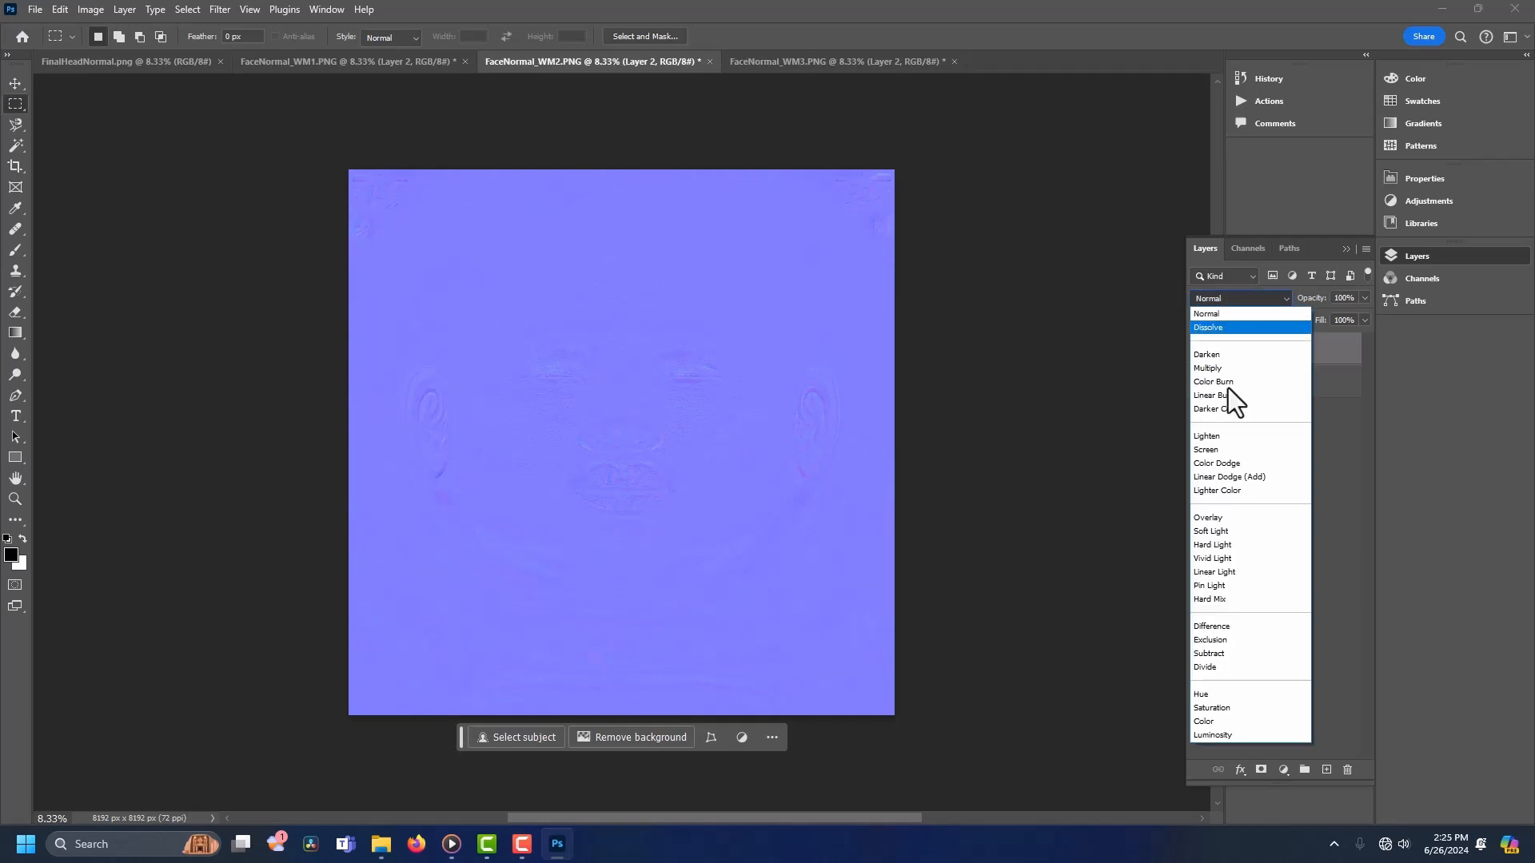
left_click(1220, 521)
left_click(350, 64)
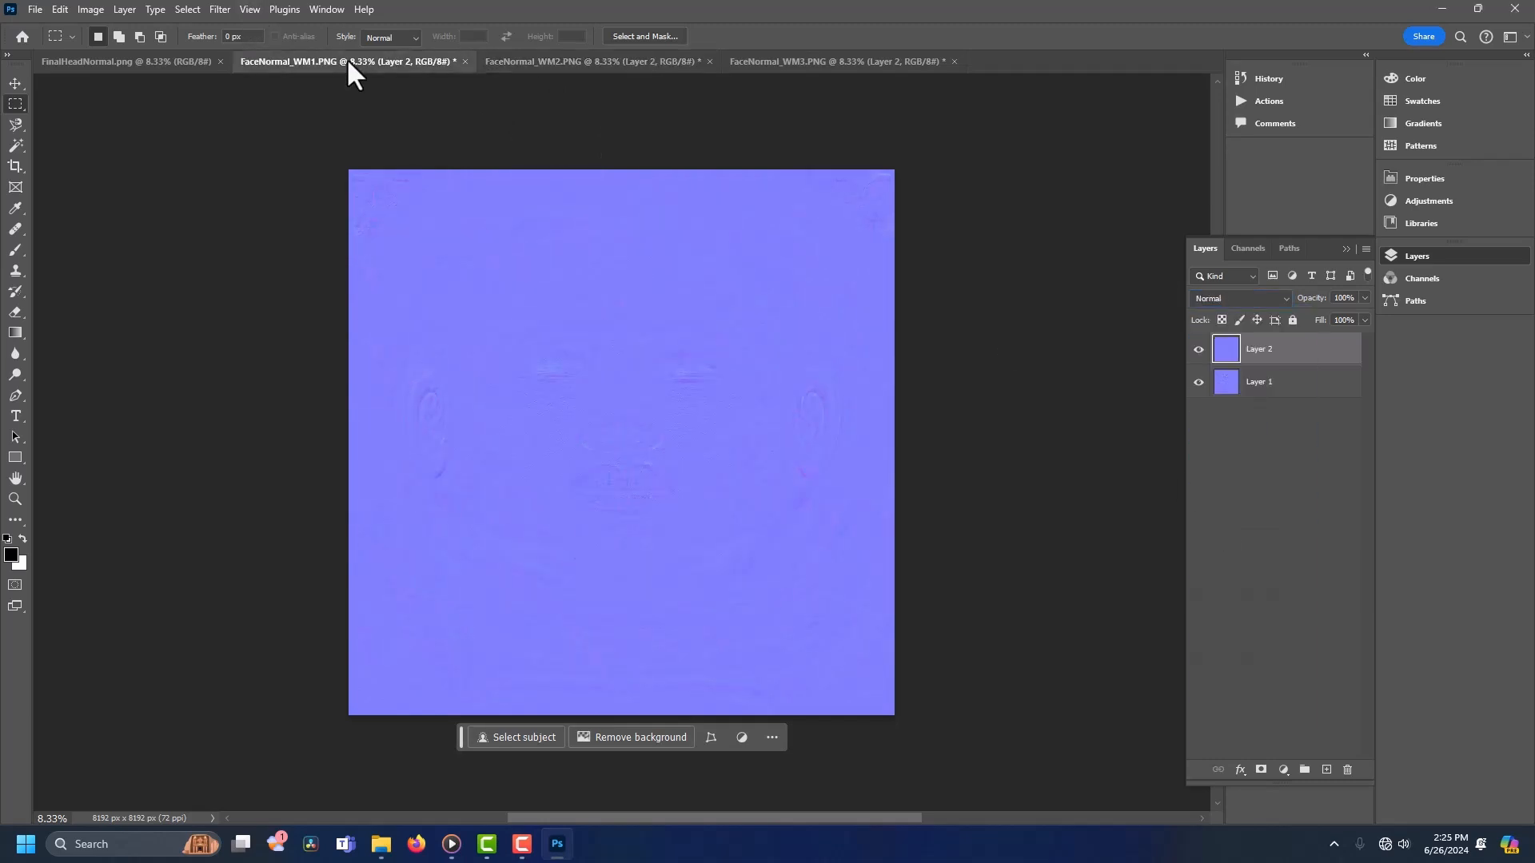
left_click(1248, 300)
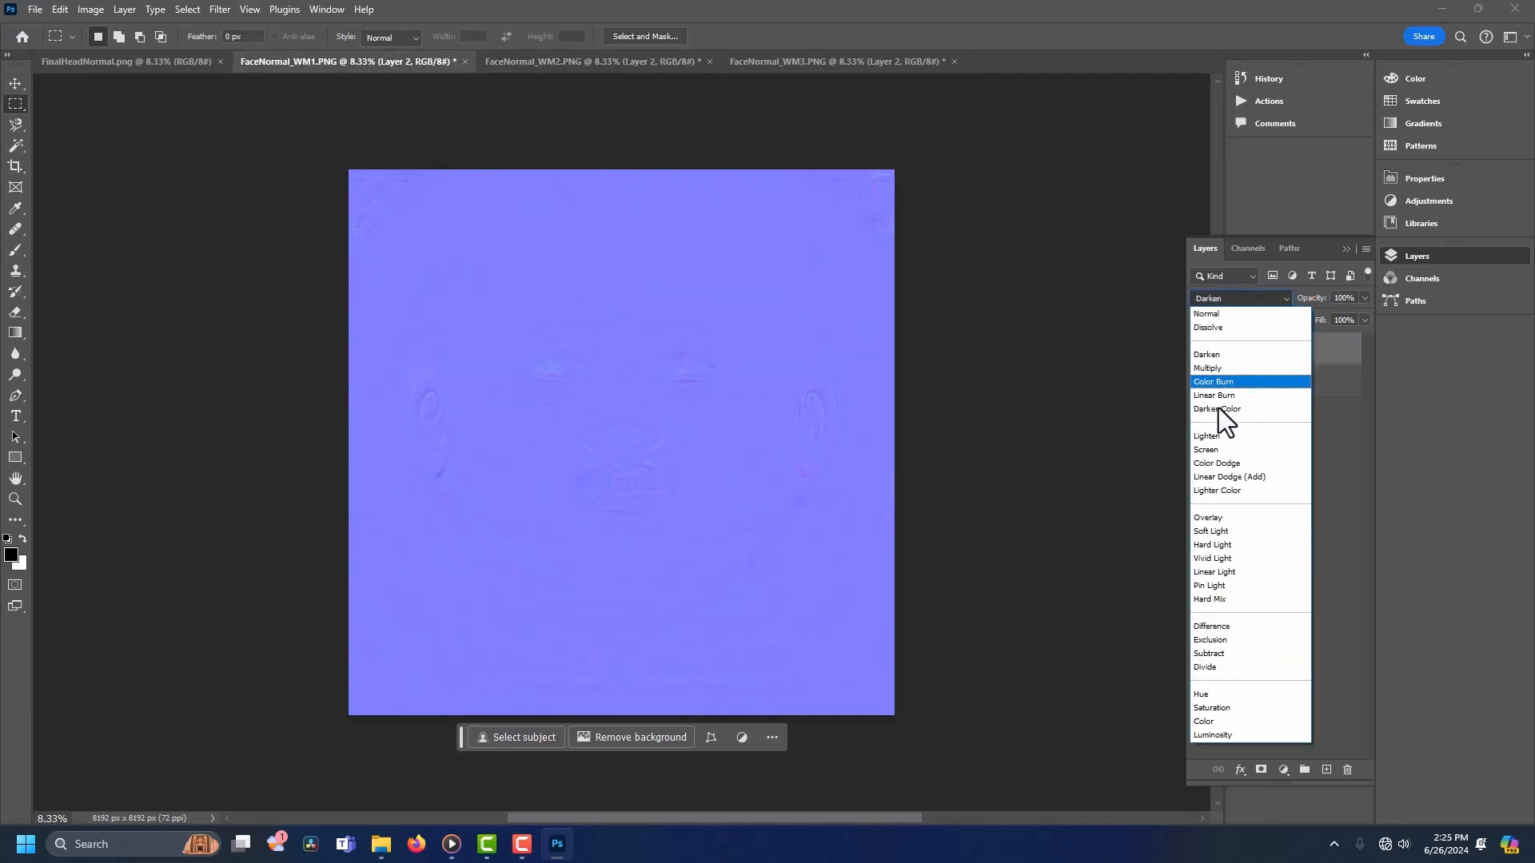
left_click(1219, 518)
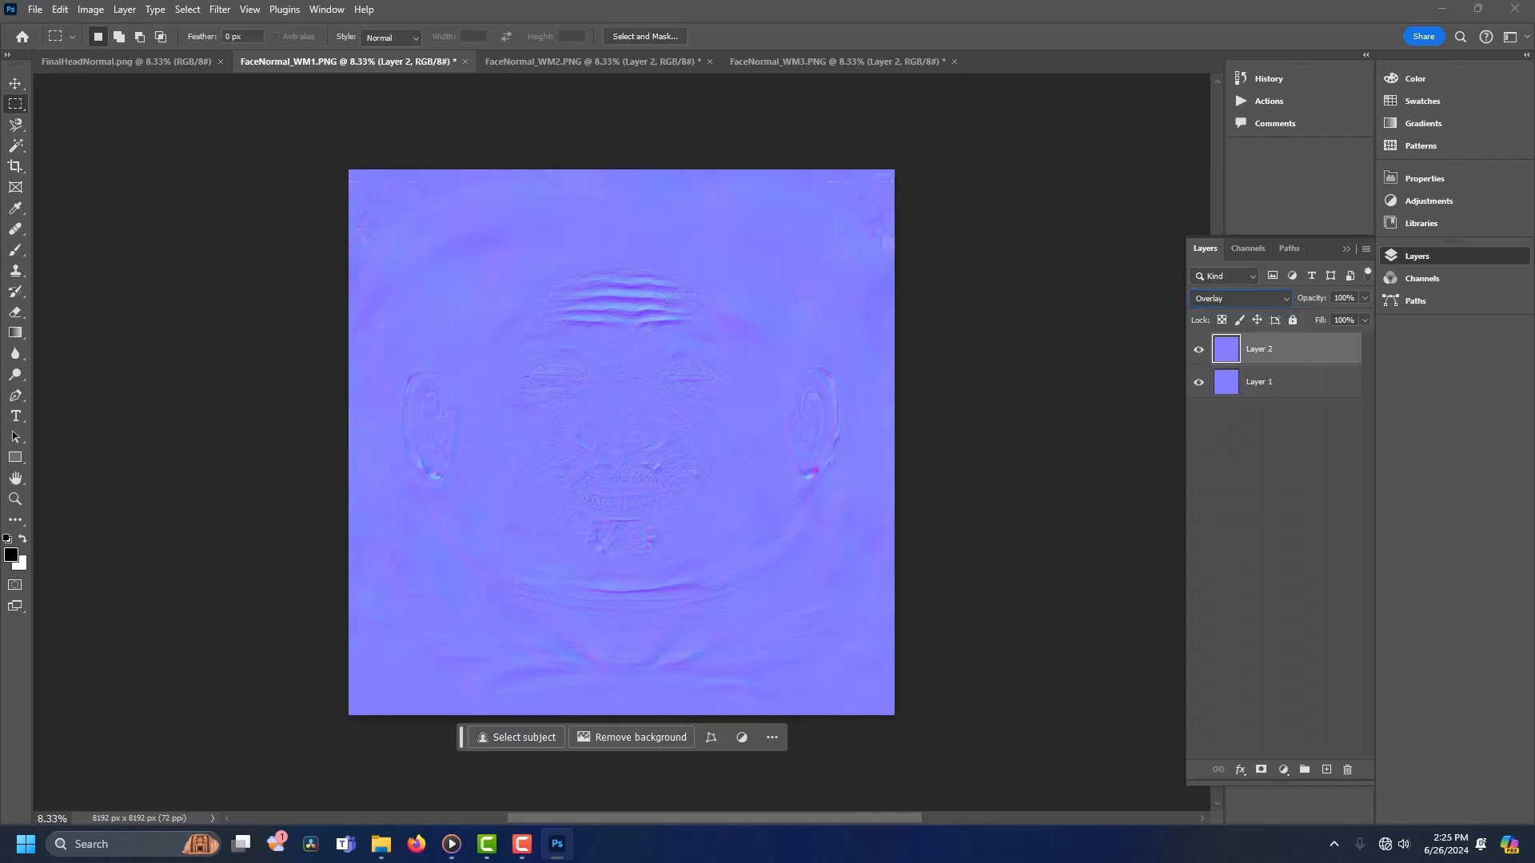
Step: Apply a Gaussian Blur with a 15-pixel radius to Layer 1 of FaceNormal_WM1
left_click(1295, 386)
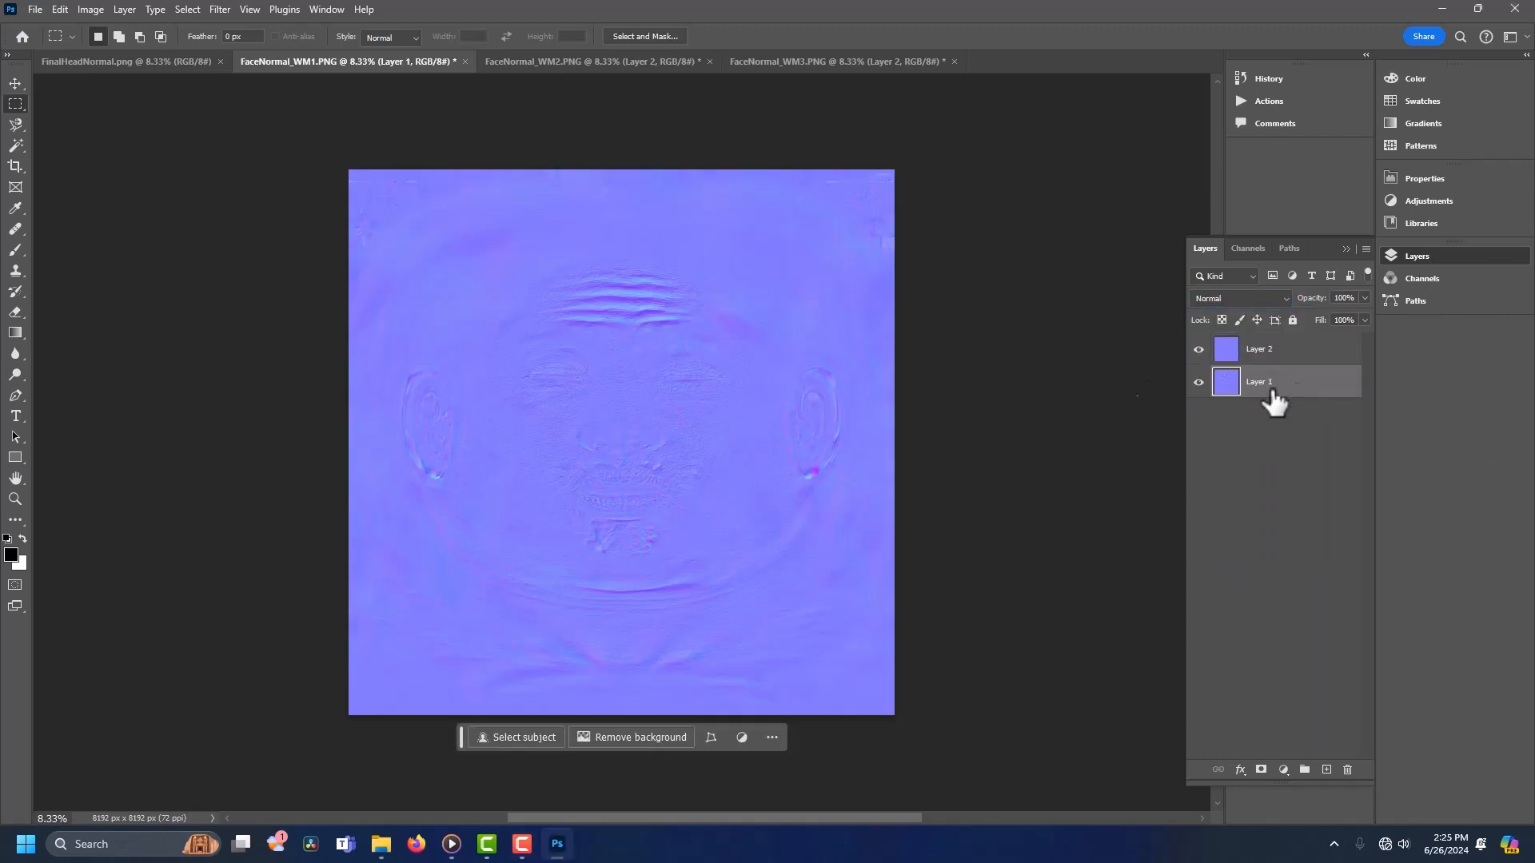
left_click(220, 9)
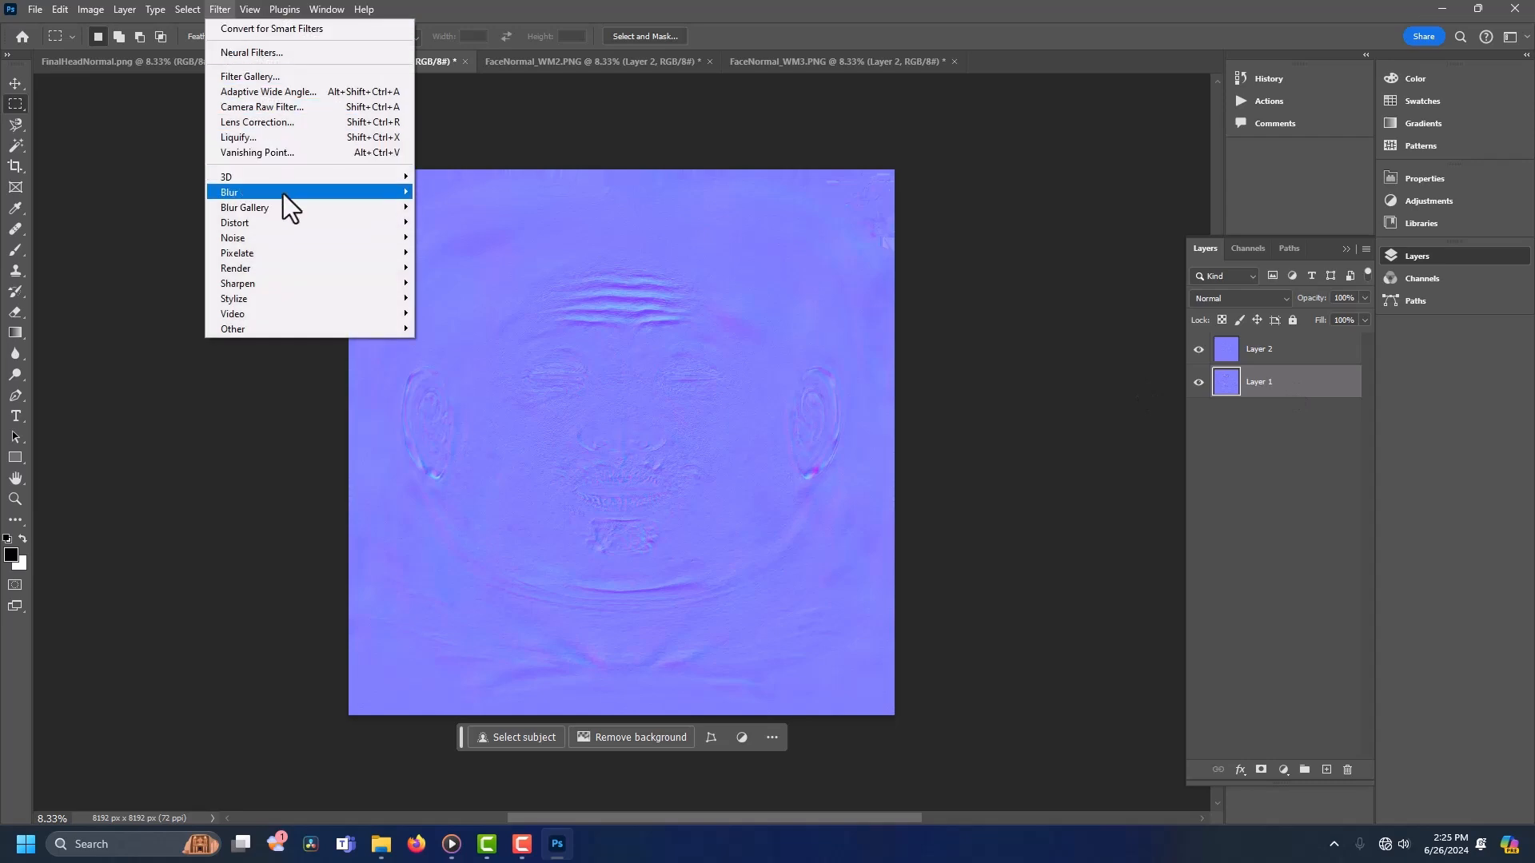
mouse_move(289, 193)
left_click(454, 252)
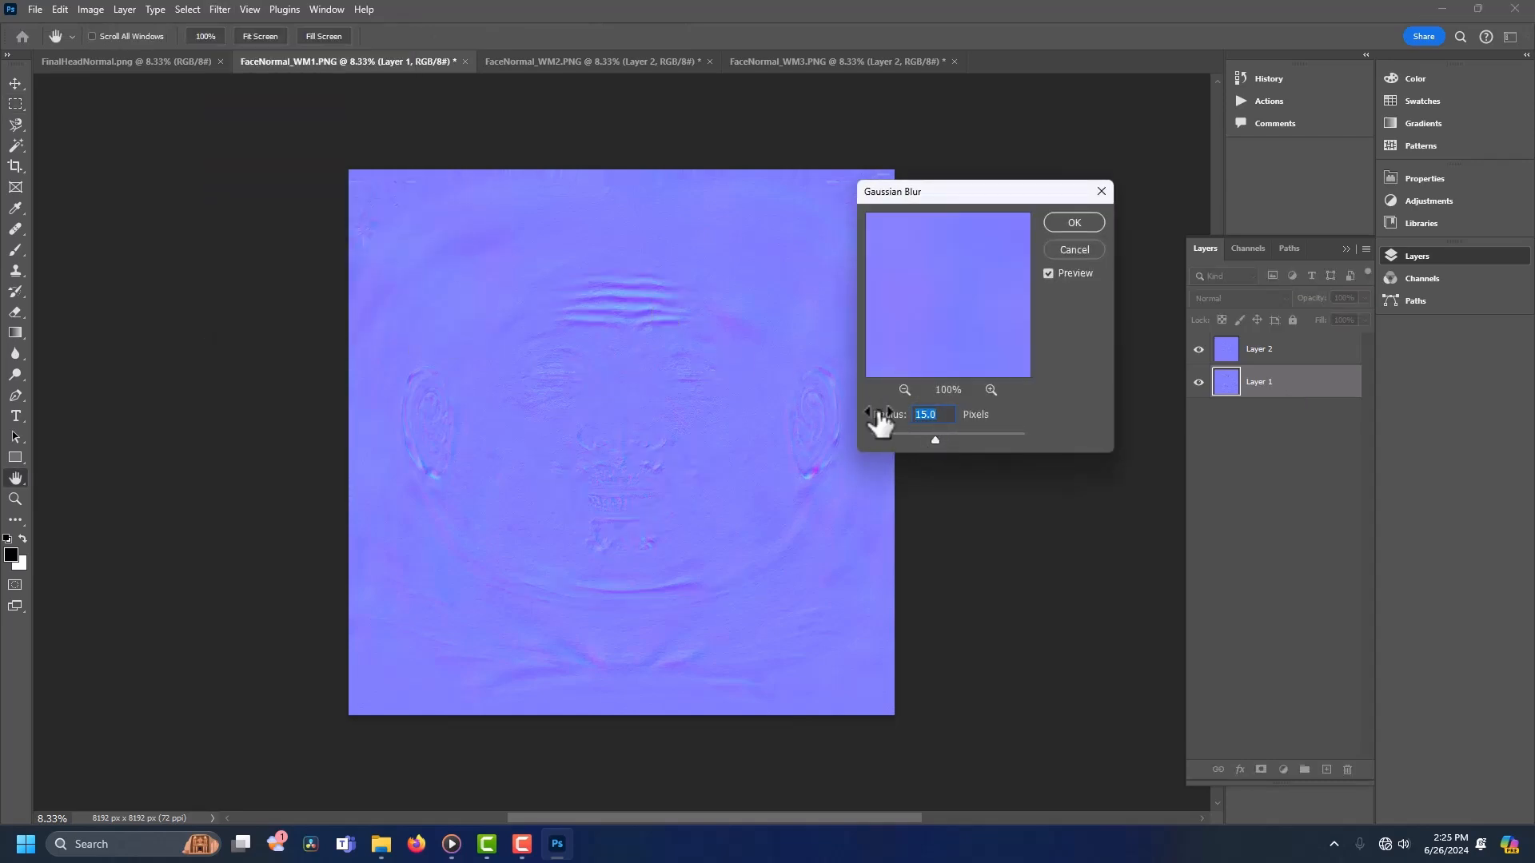
left_click(1074, 223)
key("m")
Step: Apply the same Gaussian Blur to Layer 1 of FaceNormal_WM2
left_click(608, 61)
left_click(219, 9)
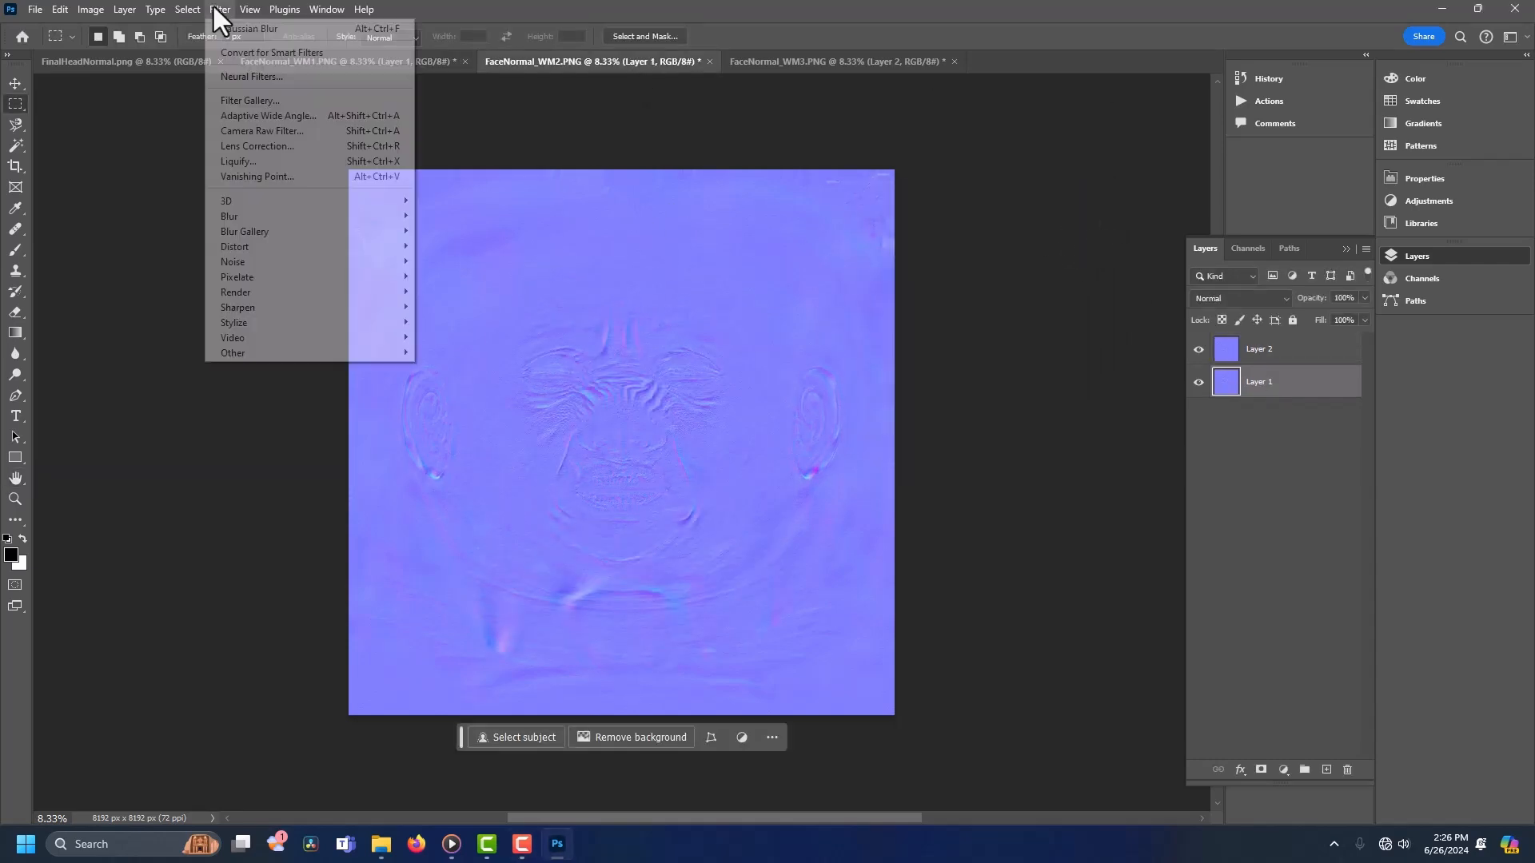
left_click(249, 28)
left_click(1074, 223)
Step: Apply the same Gaussian Blur in FaceNormal_WM3 and select its Layer 1 before returning to FaceNormal_WM1
left_click(767, 64)
left_click(219, 10)
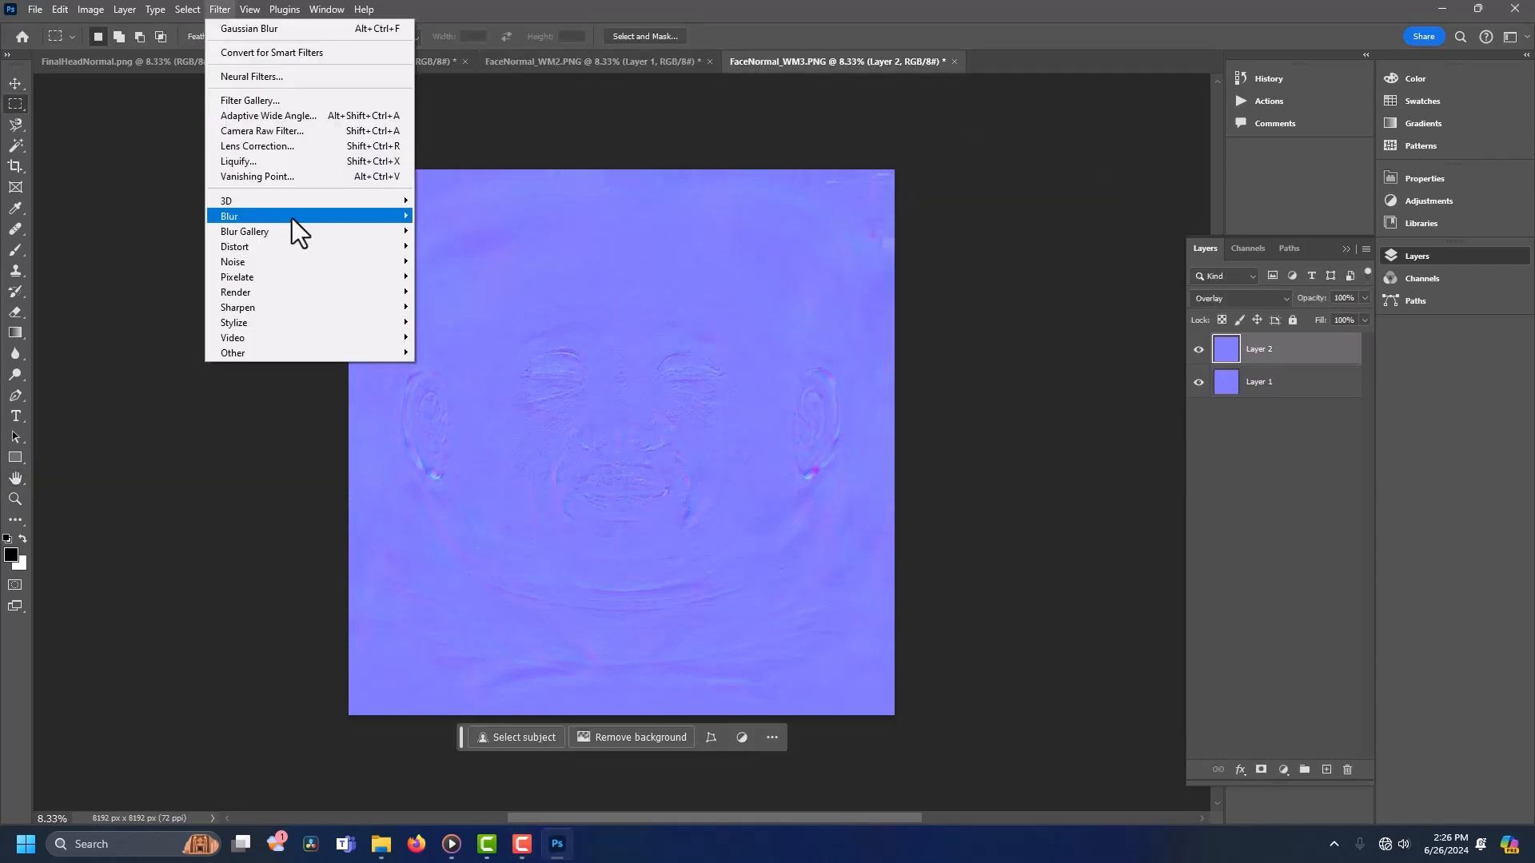
left_click(249, 28)
left_click(1072, 232)
left_click(1259, 382)
left_click(384, 64)
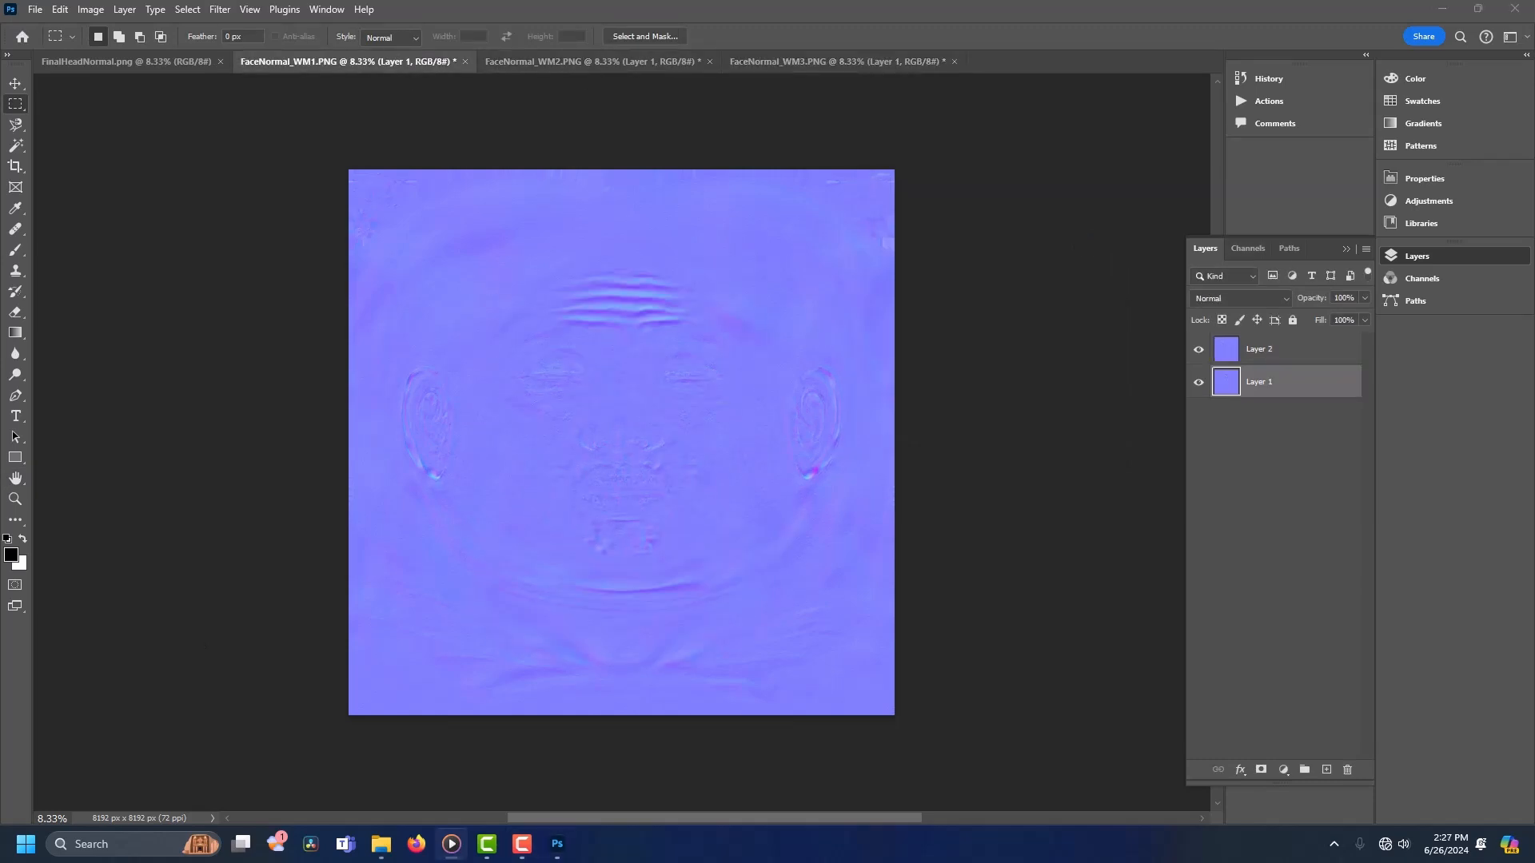
left_click(33, 10)
left_click(85, 210)
left_click(346, 525)
left_click(855, 165)
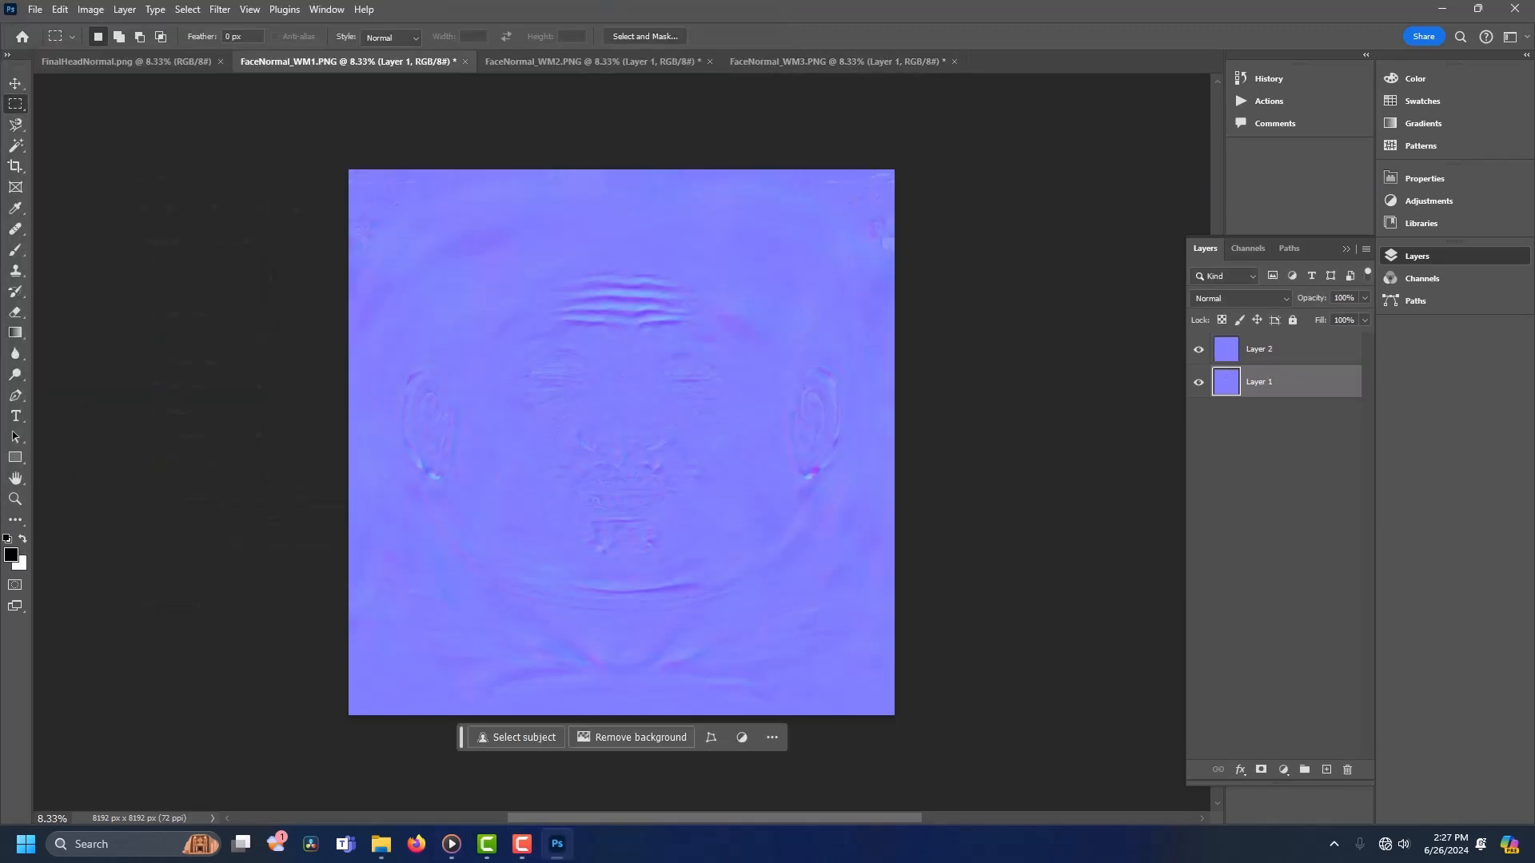
Step: Merge the visible layers in FaceNormal_WM1, FaceNormal_WM2 and FaceNormal_WM3
left_click(124, 10)
left_click(160, 621)
left_click(592, 62)
left_click(124, 9)
left_click(164, 622)
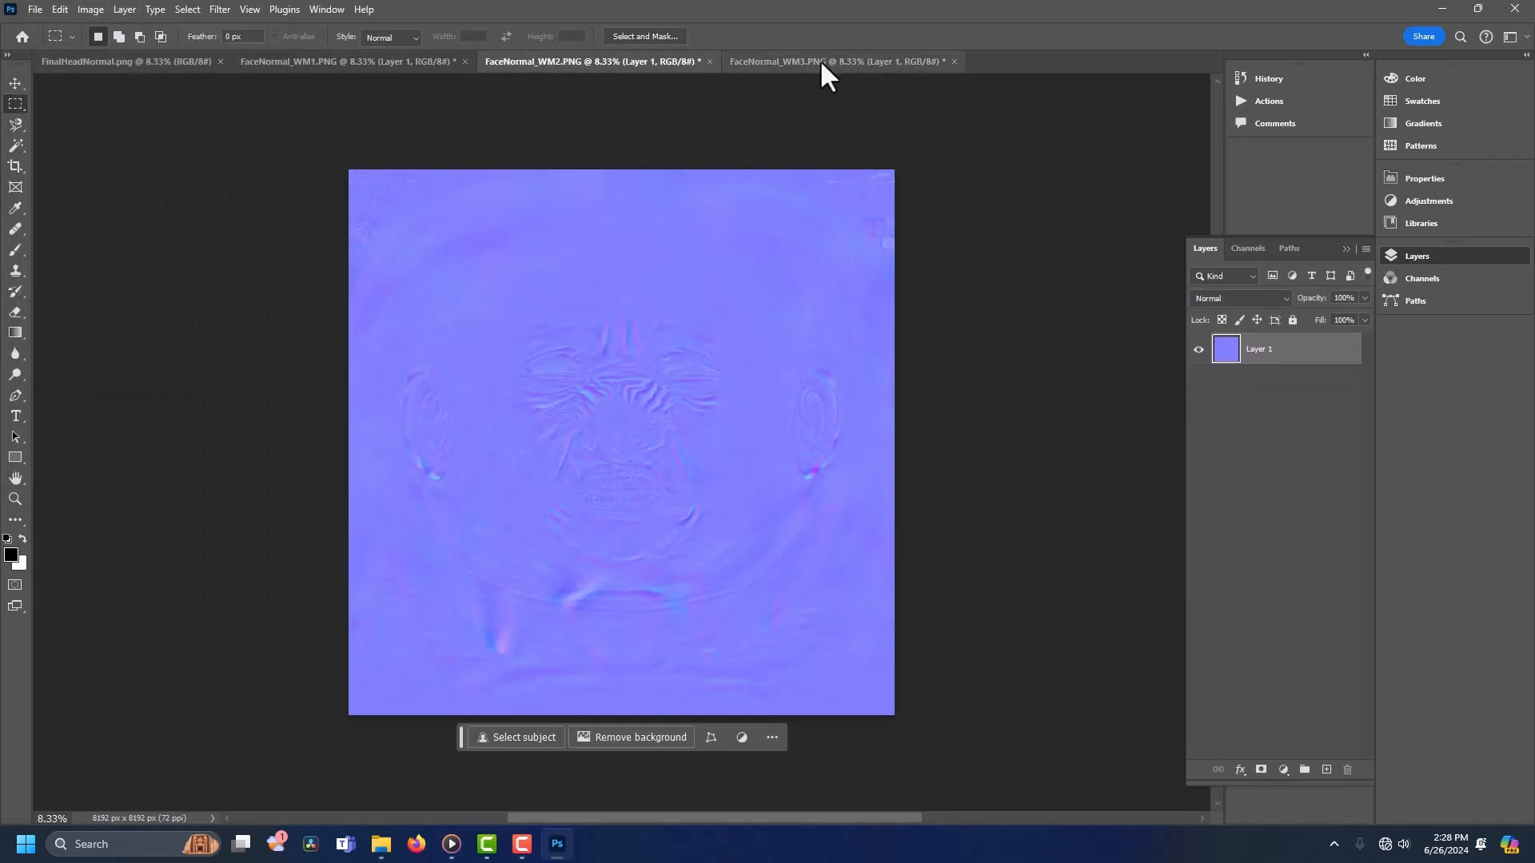
left_click(828, 62)
left_click(124, 10)
left_click(164, 621)
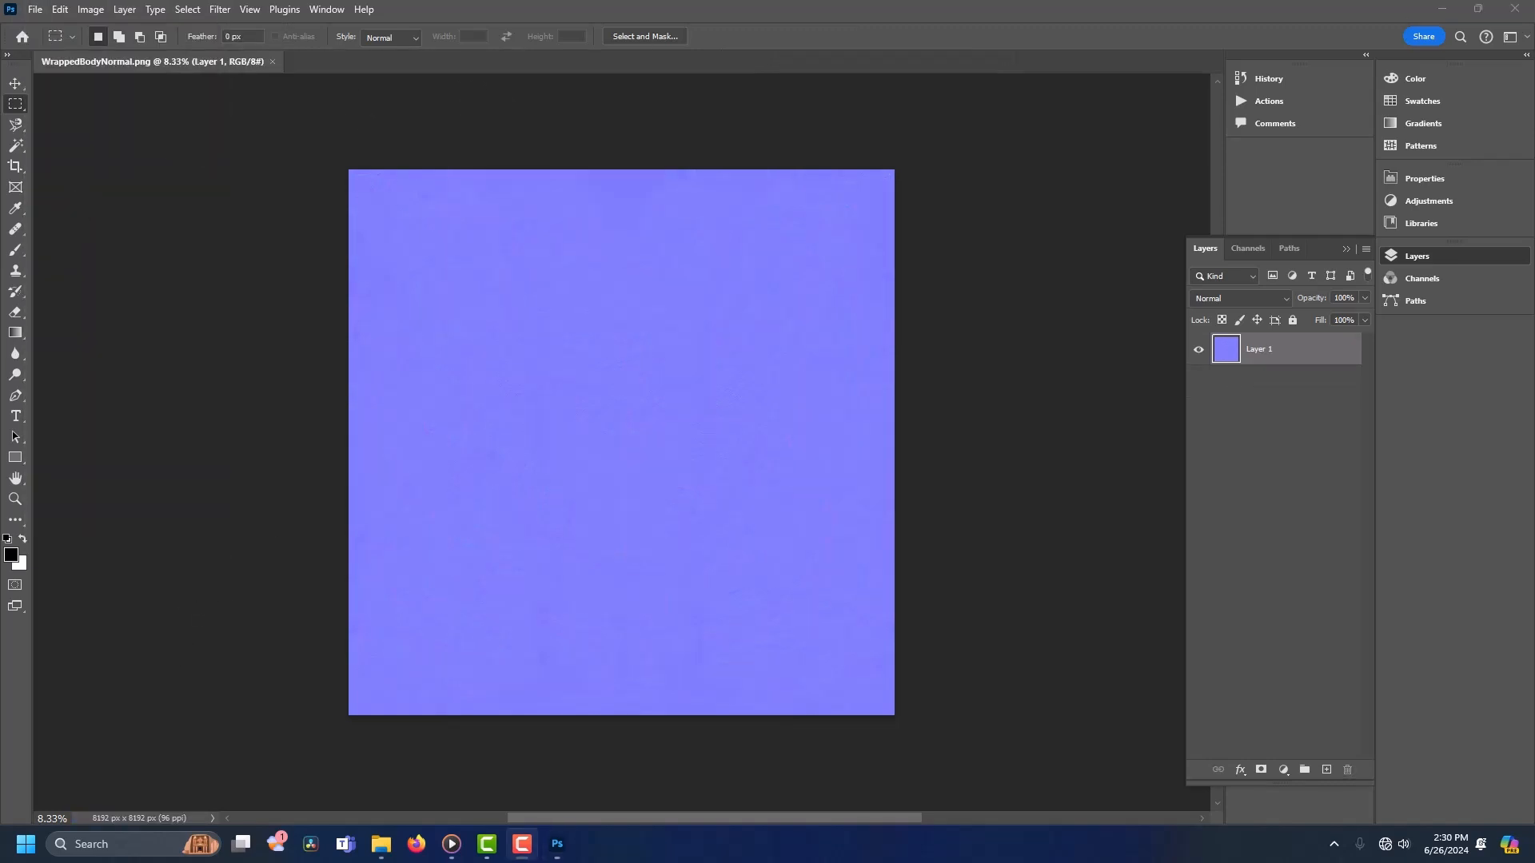
Step: Copy the whole ExtraDetailsNormalBody image into WrappedBodyNormal as a new layer and set its blend mode to Overlay
left_click_drag(0, 80, 328, 64)
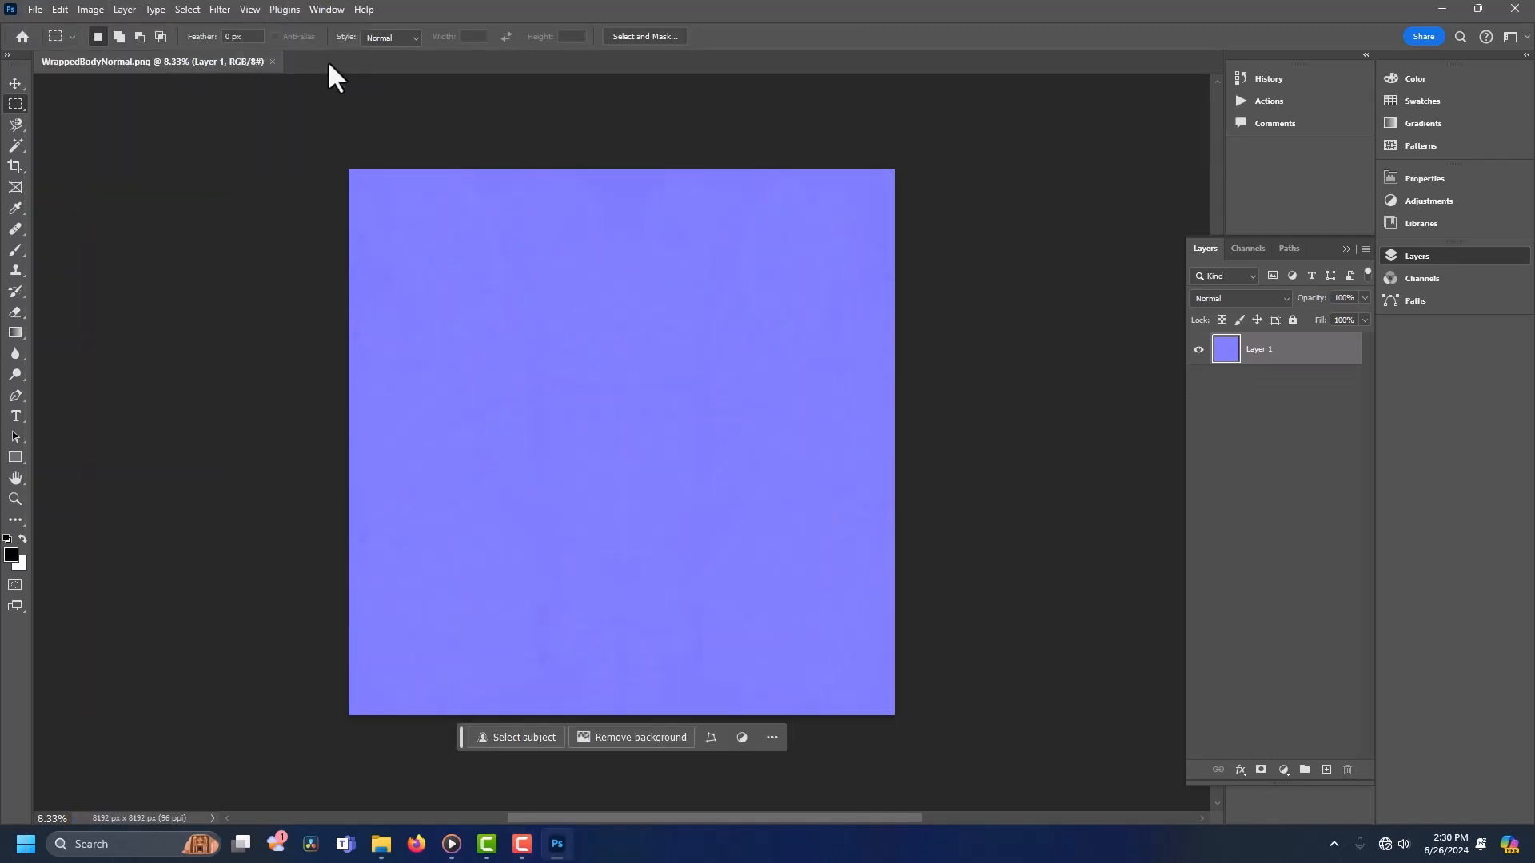
key("ctrl+a")
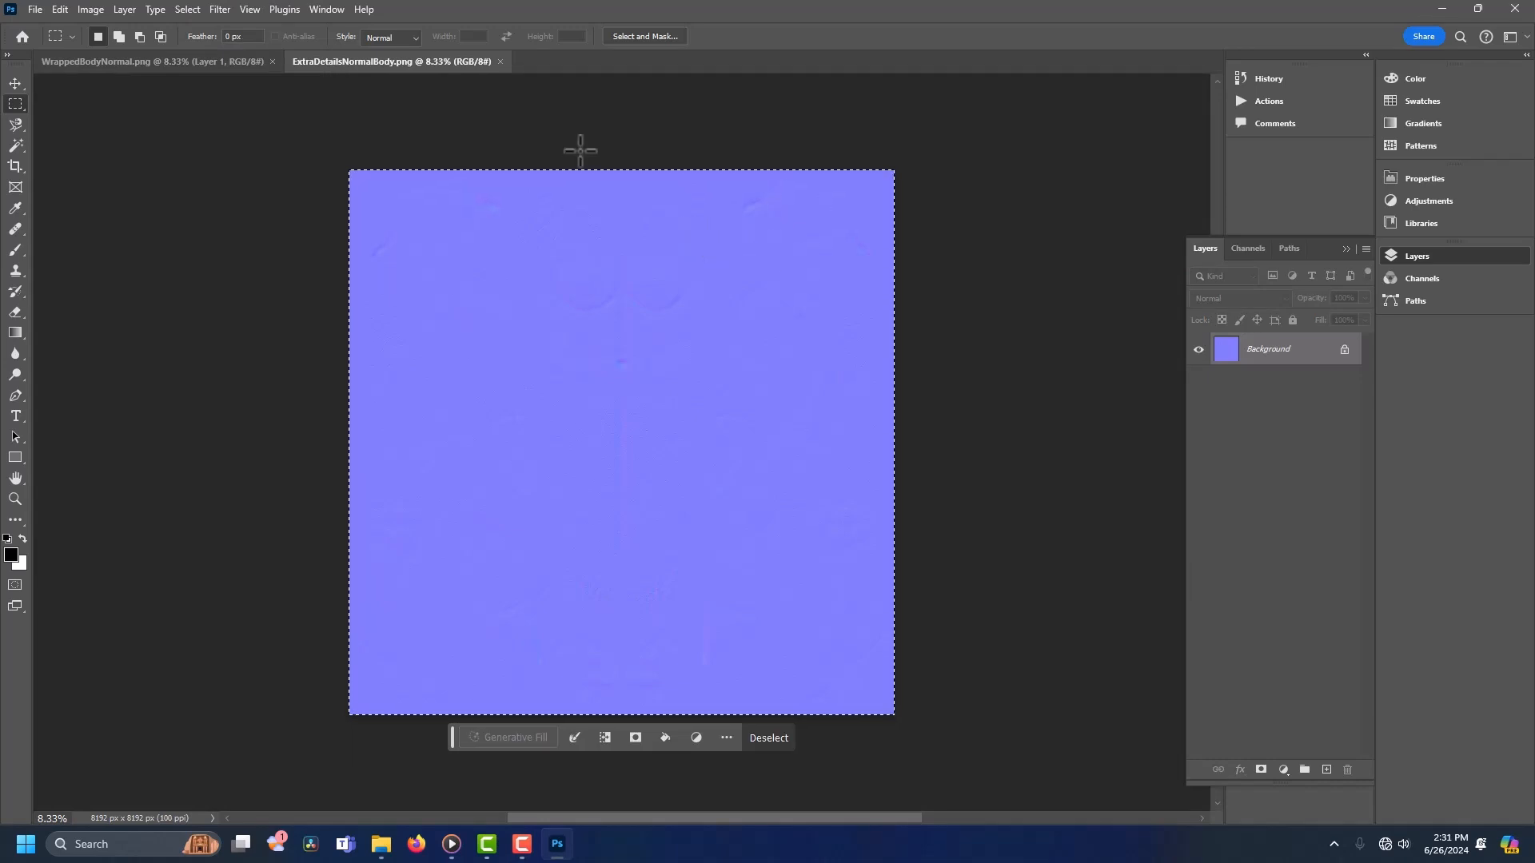
left_click(128, 62)
key("ctrl+v")
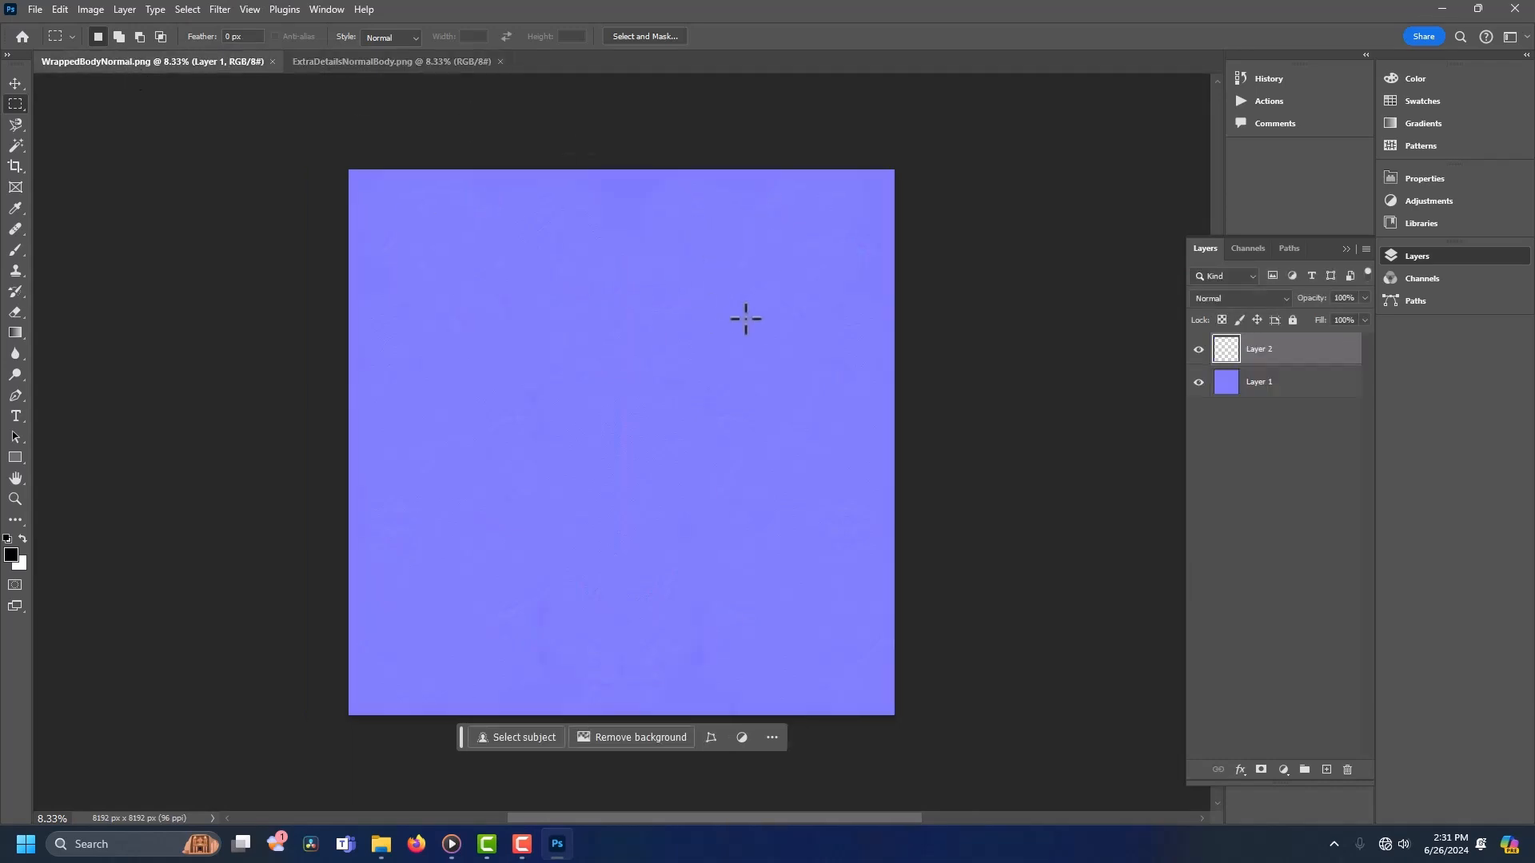
left_click(1252, 298)
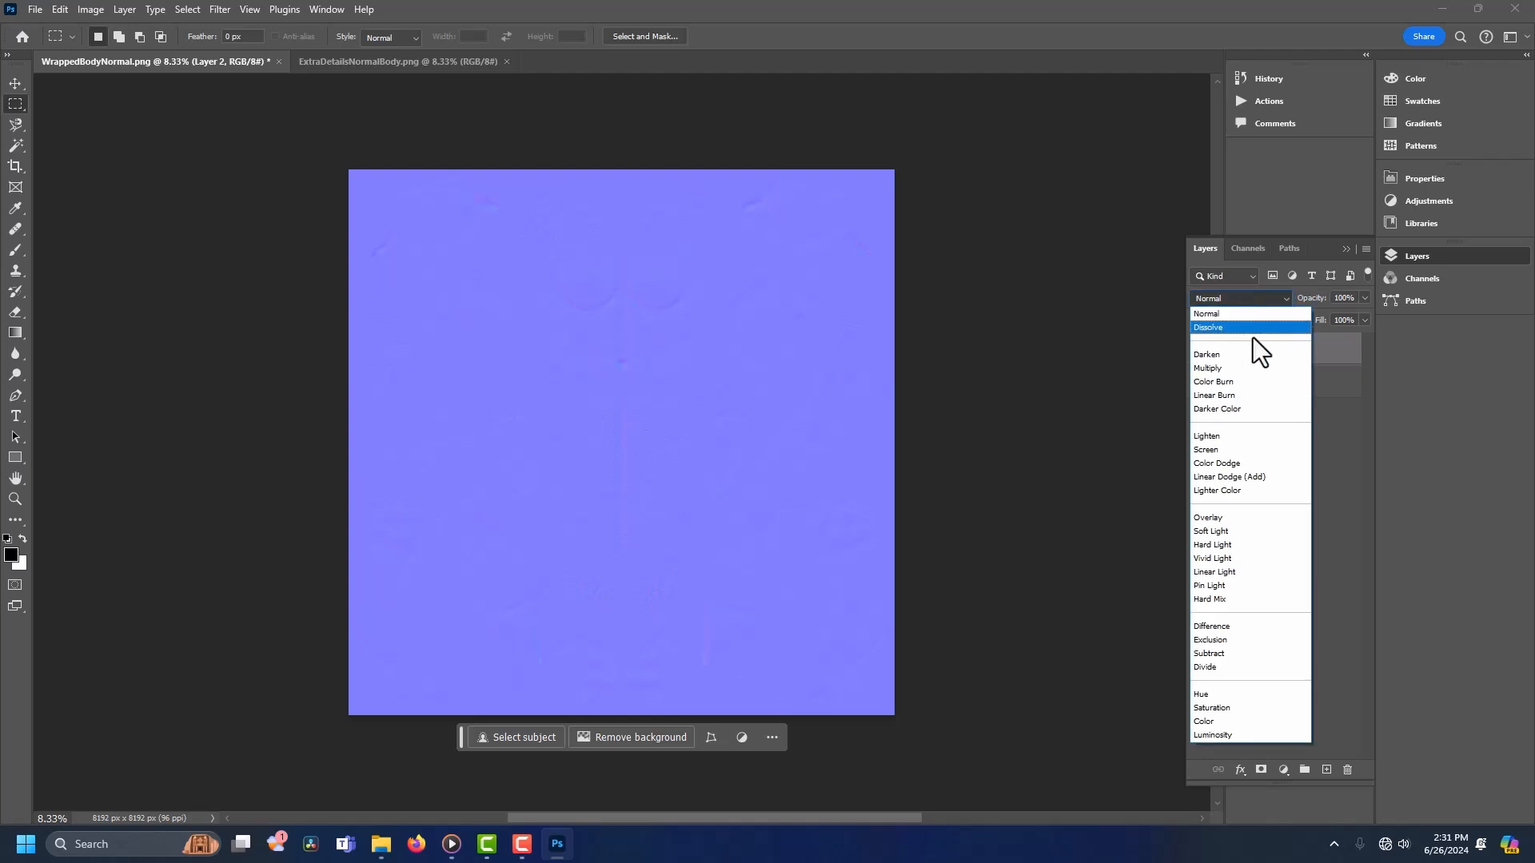
left_click(1257, 518)
Step: Merge the overlay layer down into Layer 1 and save the result as the PNG FinalBodyNormal in the WrappedTextures folder
left_click(124, 9)
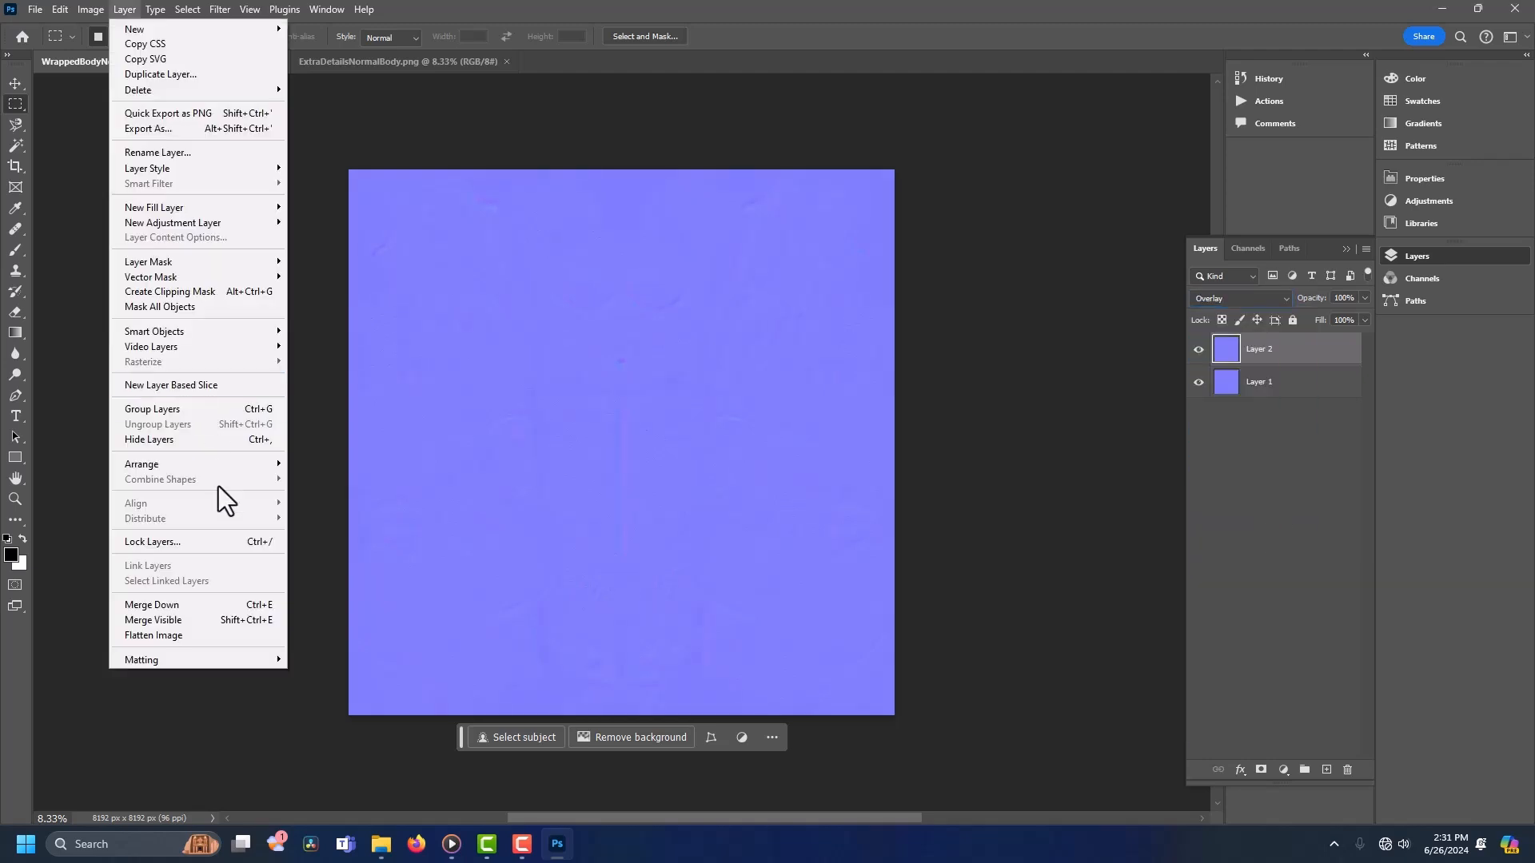
left_click(214, 601)
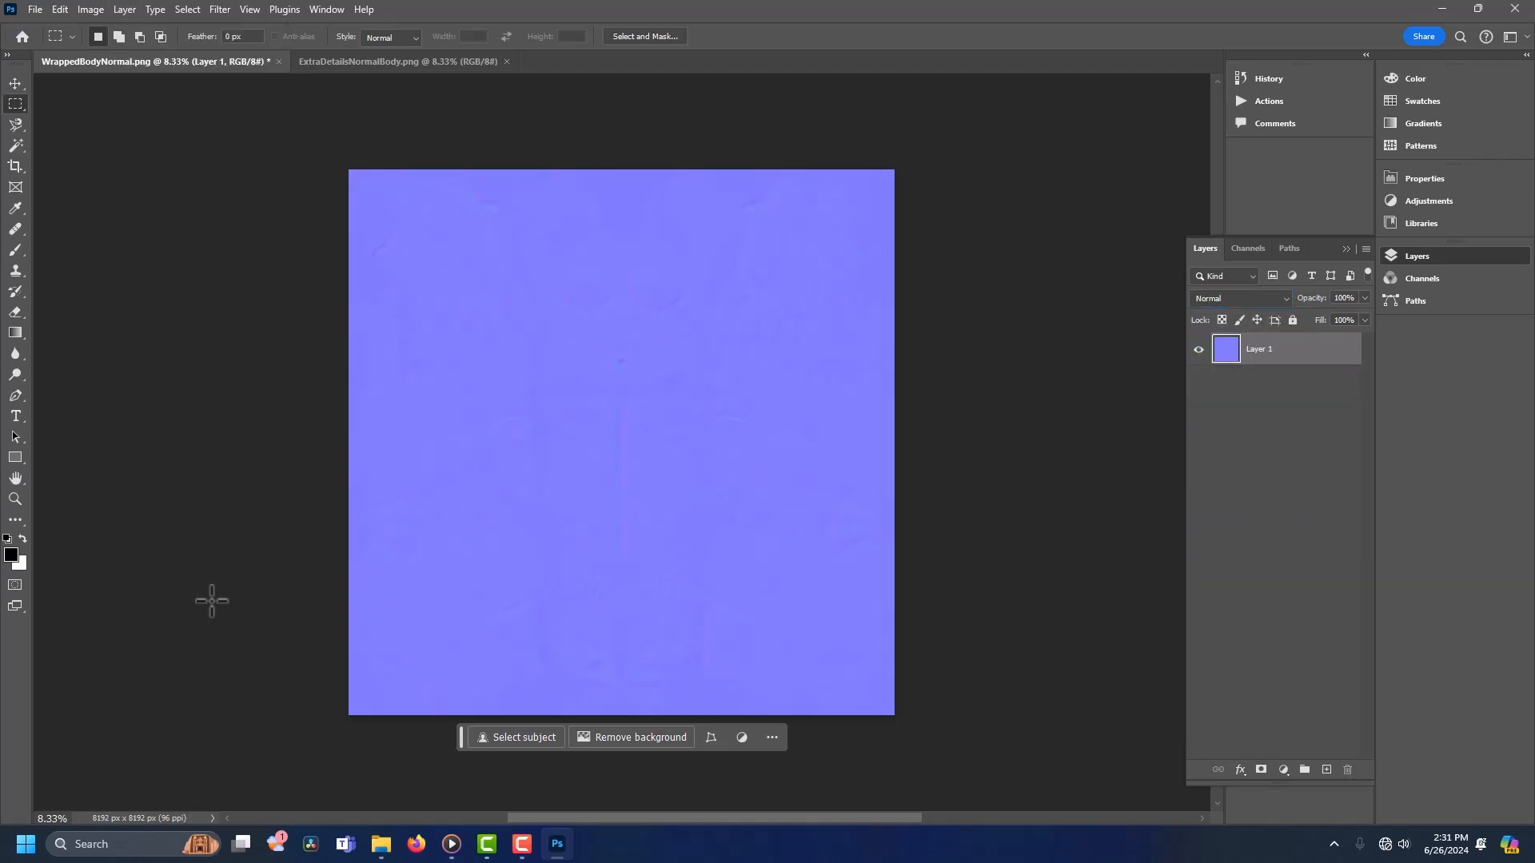
key("ctrl+shift+s")
type("Fin")
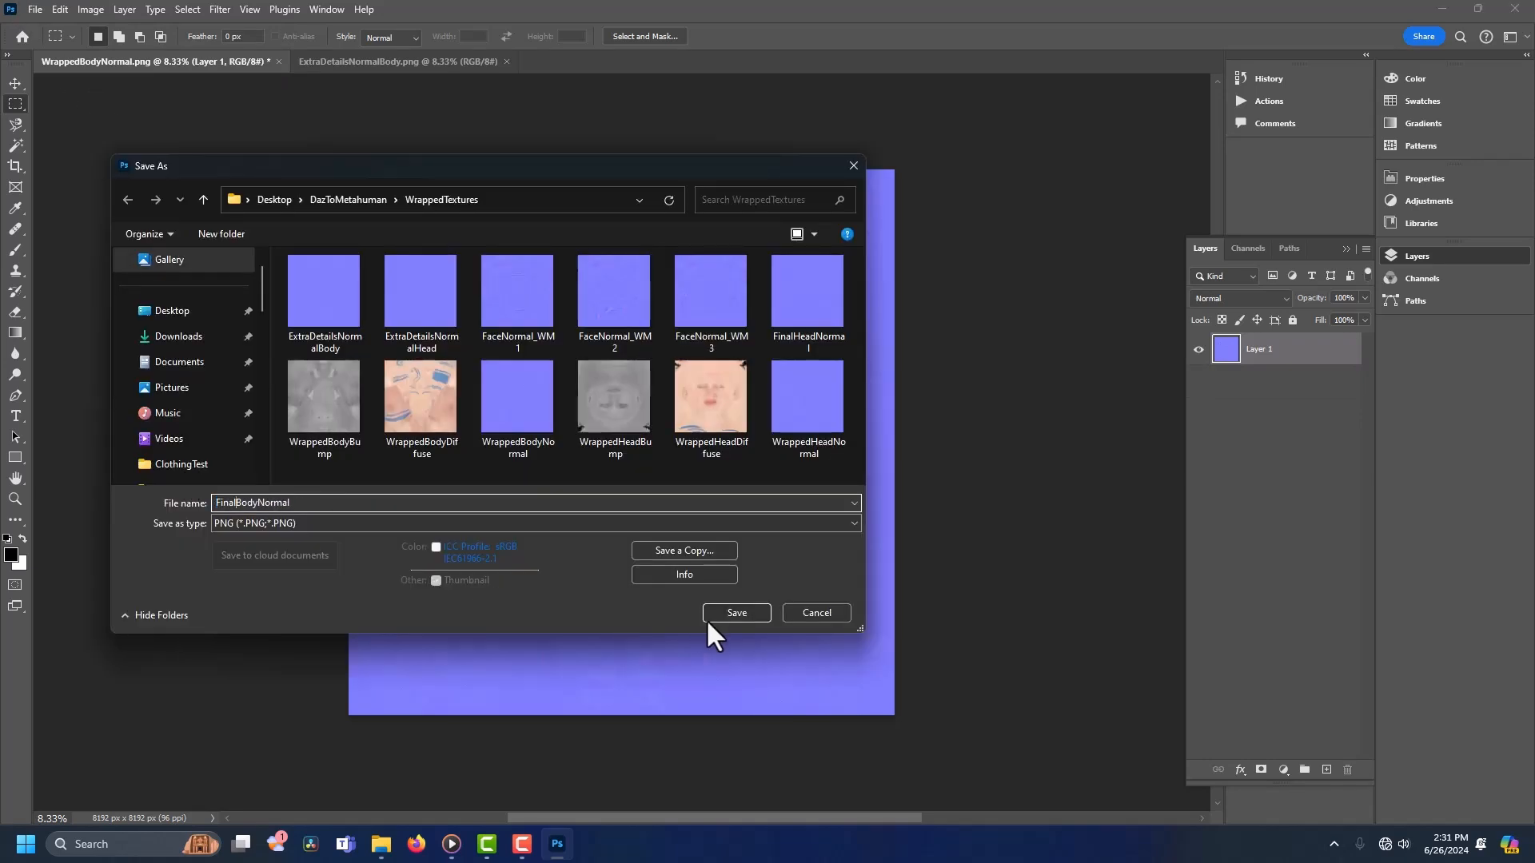
type("al")
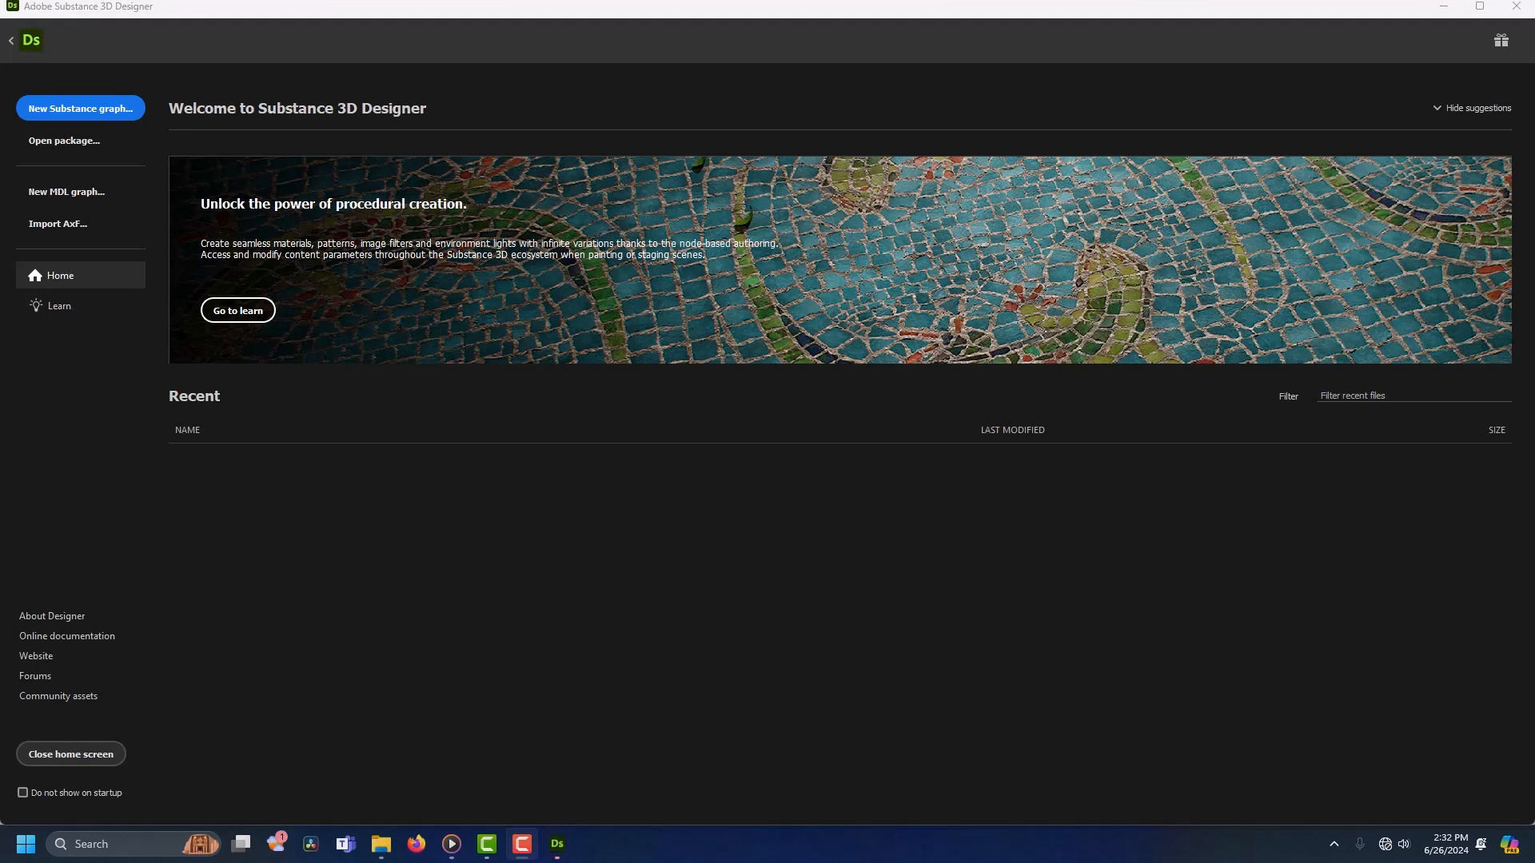
Step: In Substance 3D Designer, create a new graph named MetaDisplacement from the Empty template
left_click(73, 107)
type("Me")
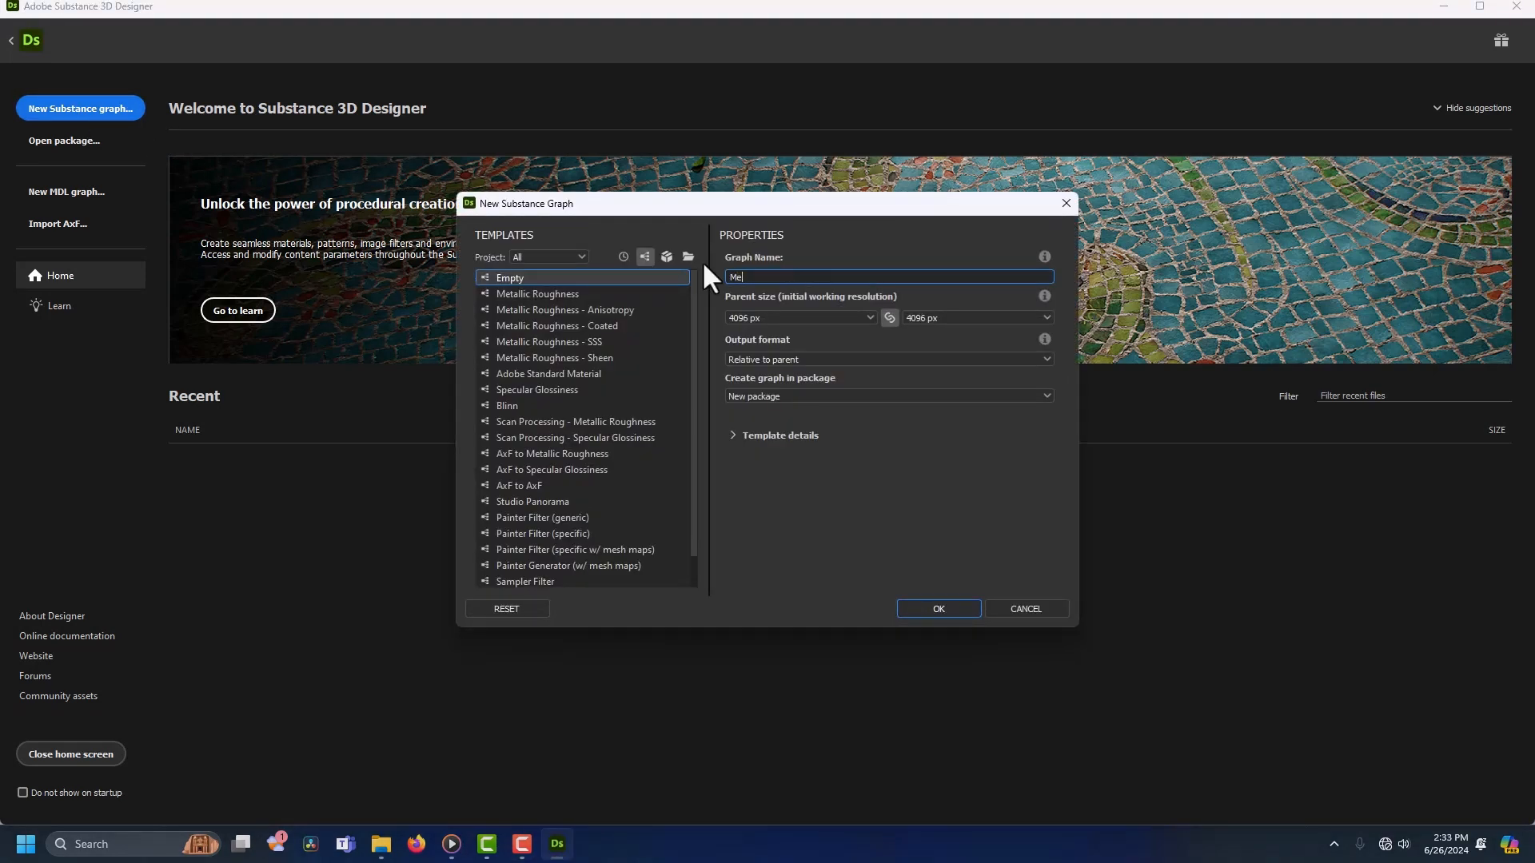
type("taDisplacement")
left_click(935, 608)
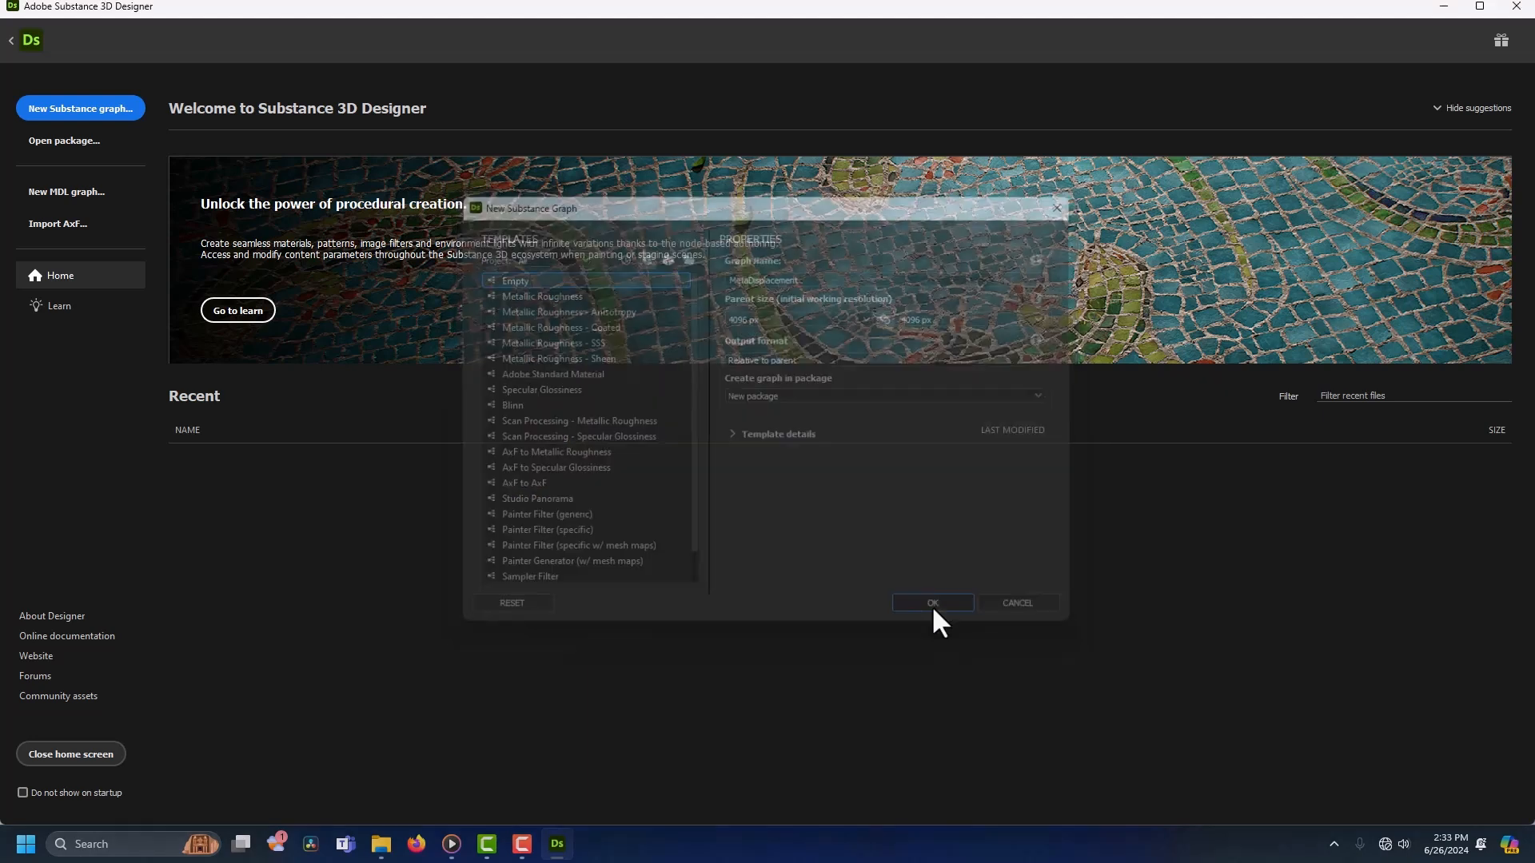
Step: Import FinalHeadNormal and FinalBodyNormal from the WrappedTextures folder as resources of the package
right_click(107, 108)
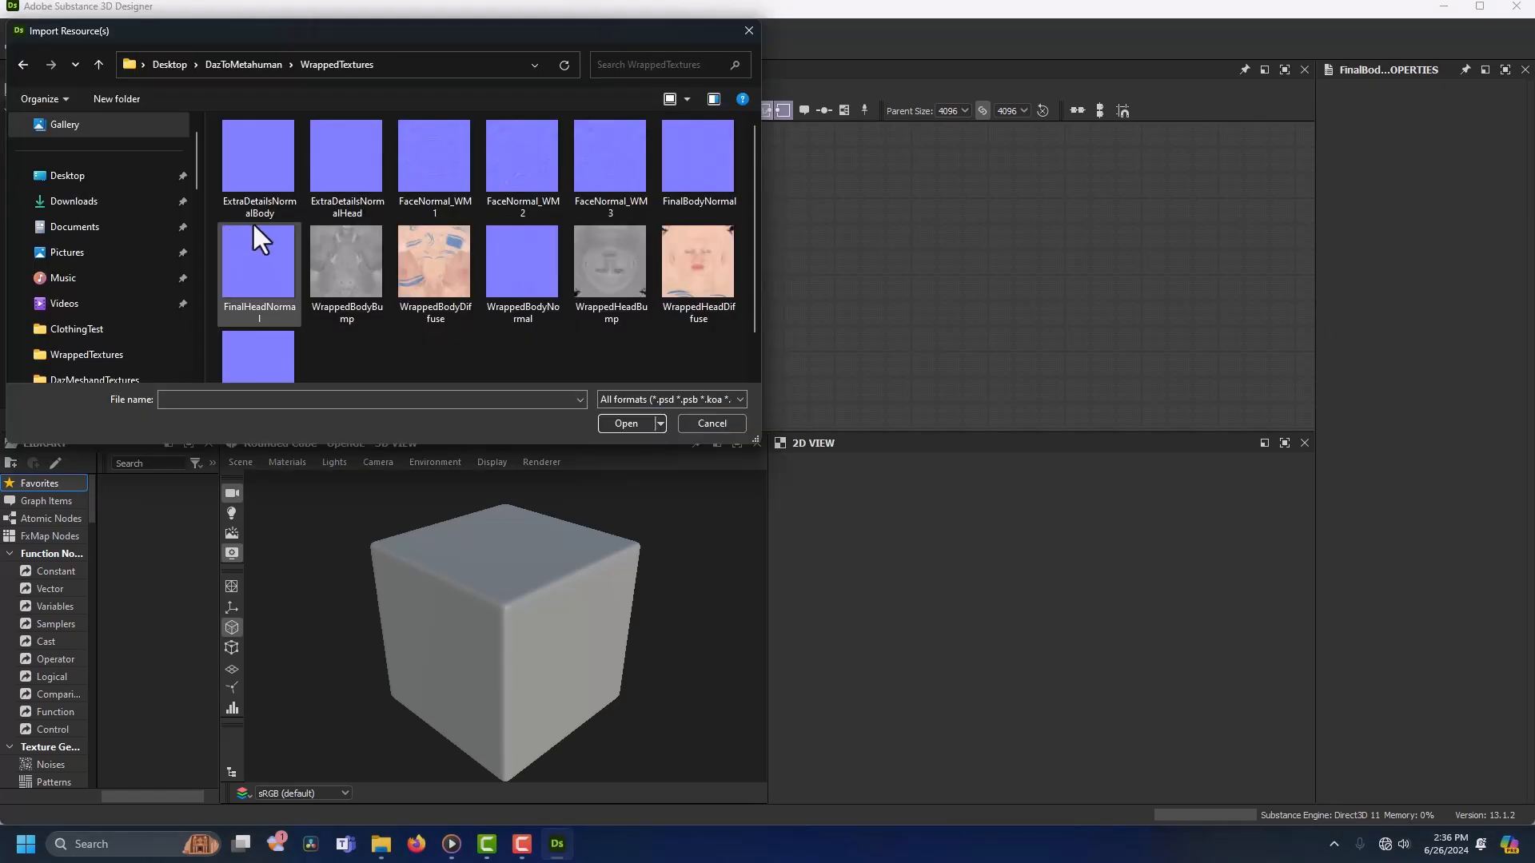
left_click(248, 283)
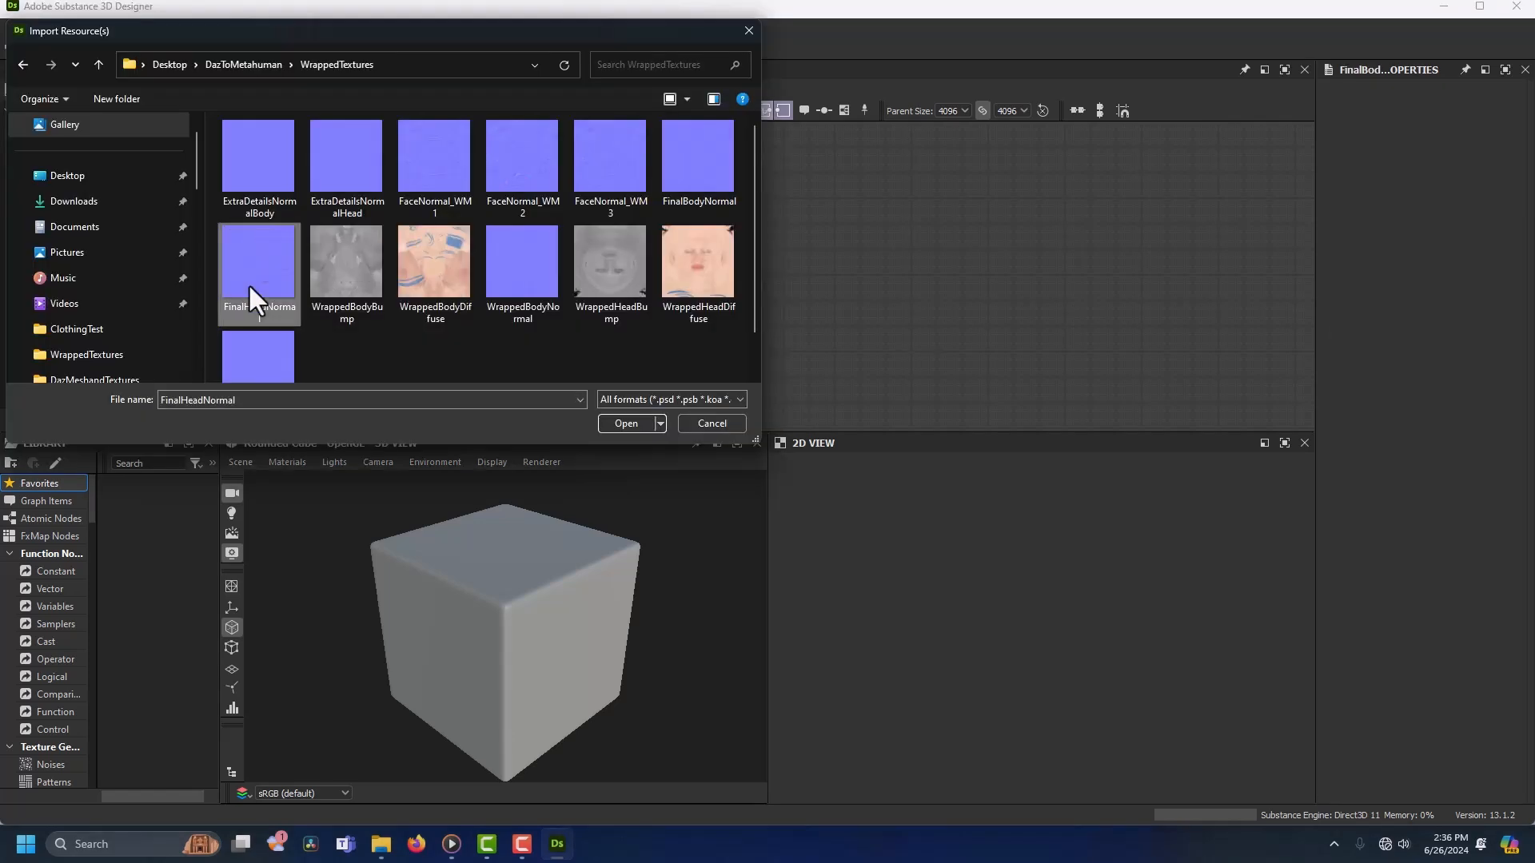
left_click(689, 177, "ctrl")
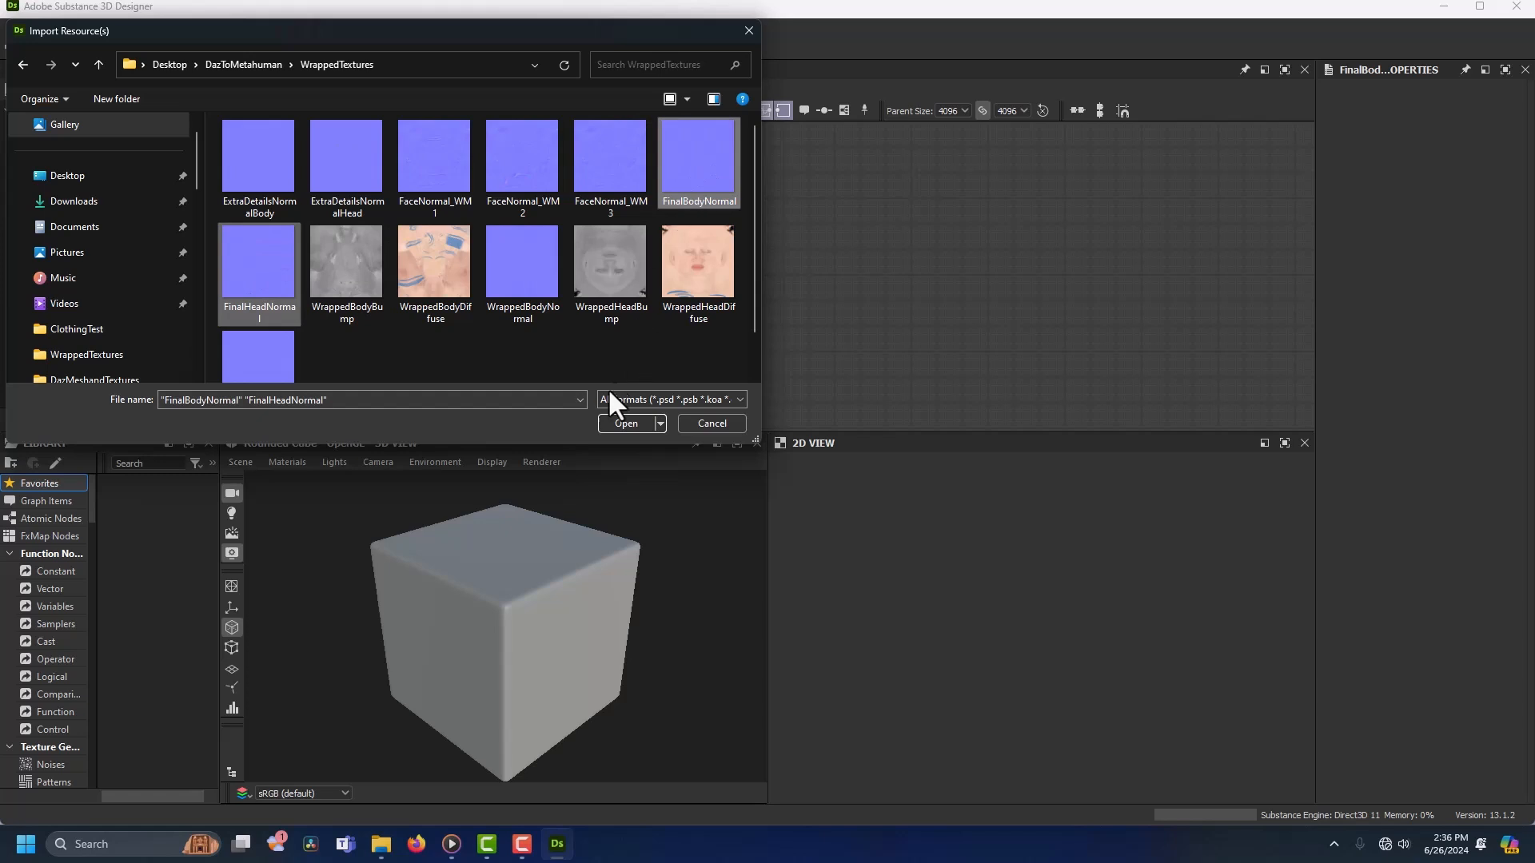
left_click(632, 424)
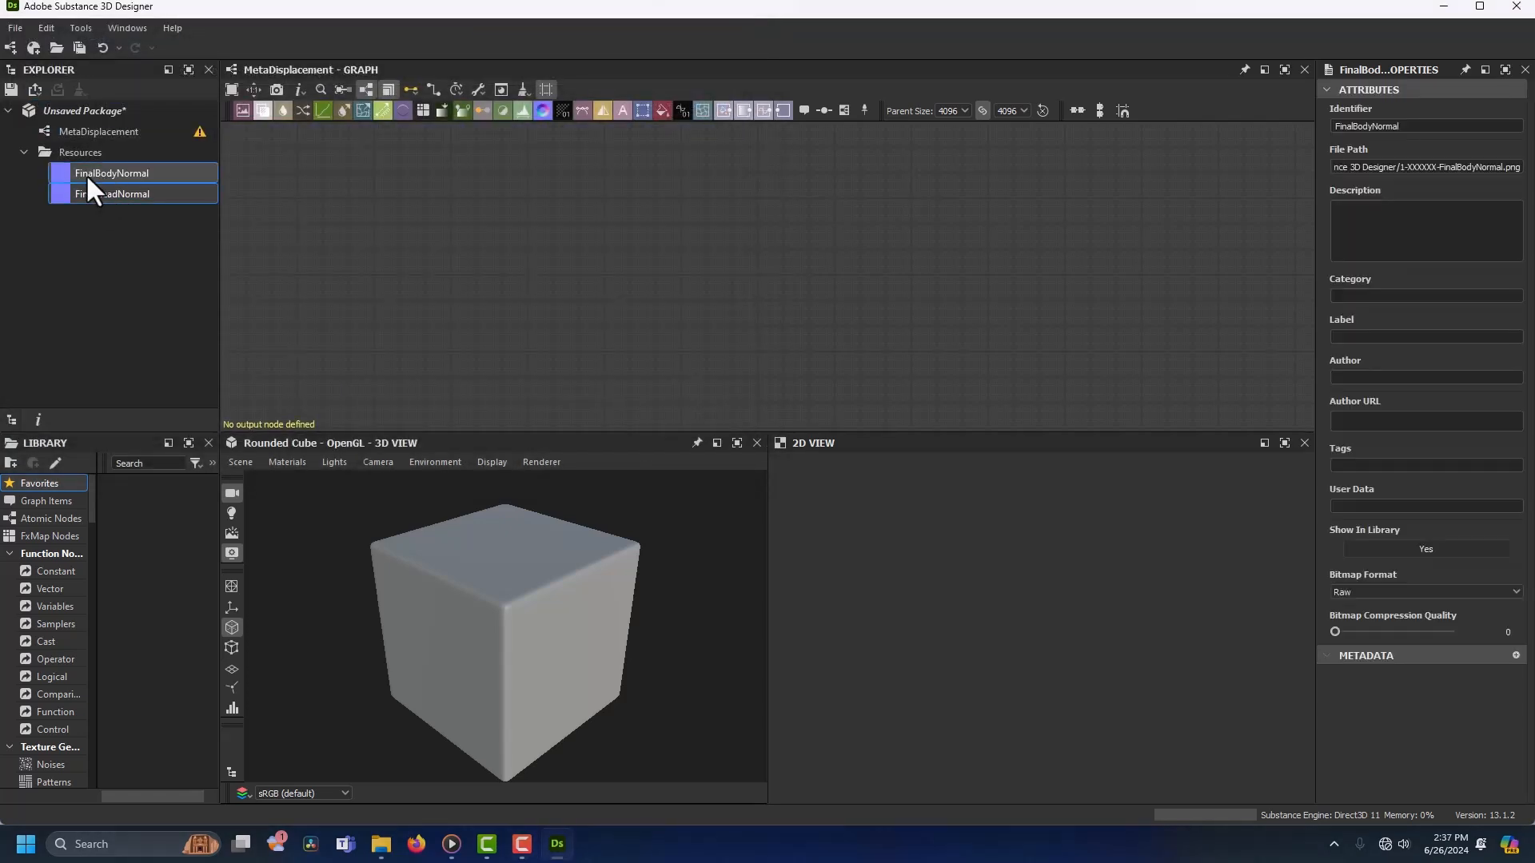
Step: Connect a Normal To Height HQ node to each of the body and head normal bitmaps in the graph
left_click_drag(376, 220, 529, 193)
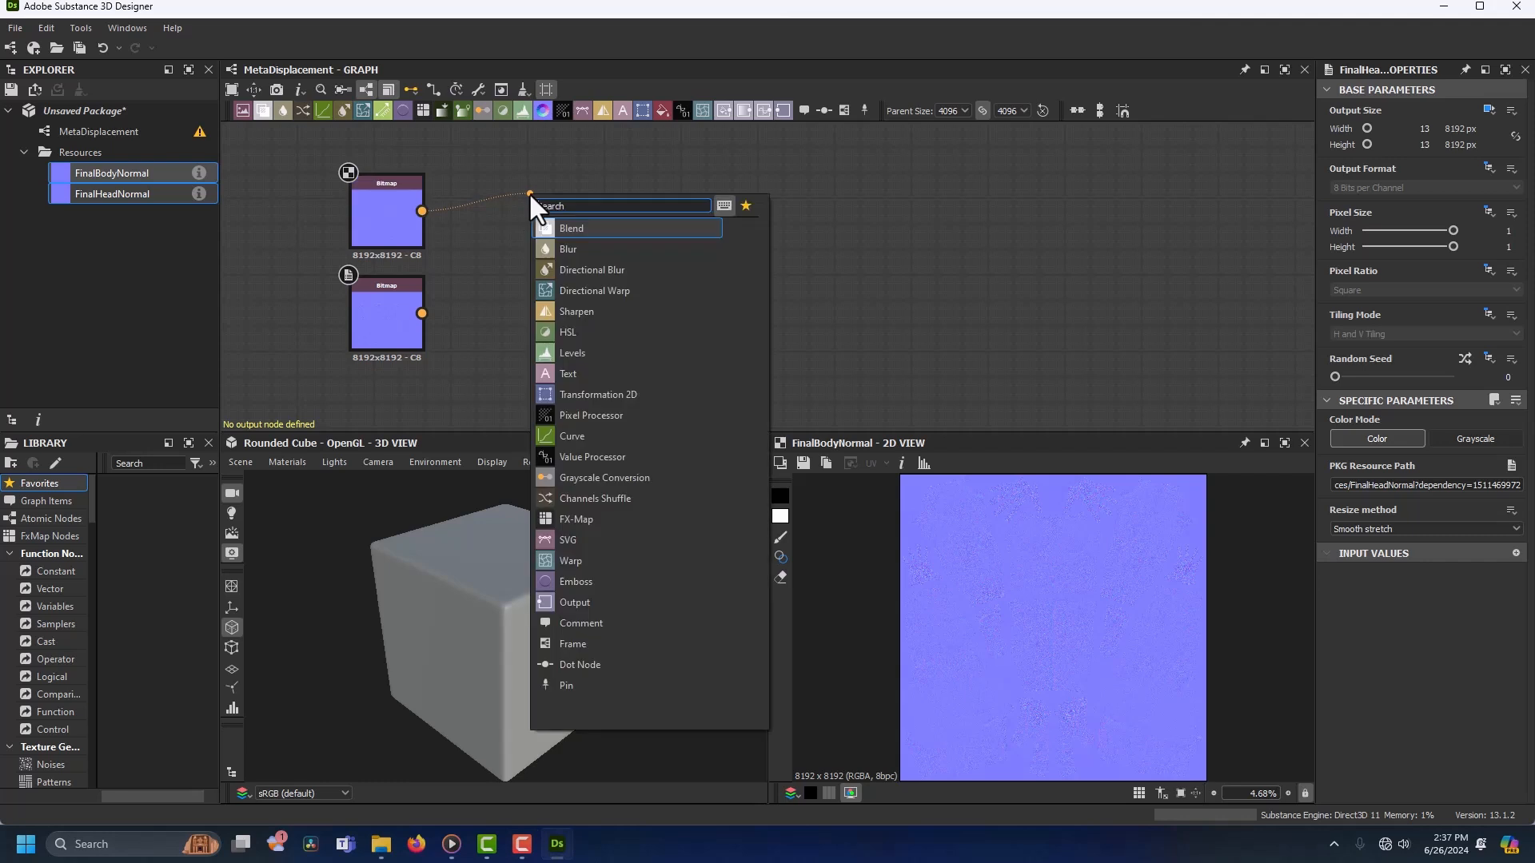
type("normal")
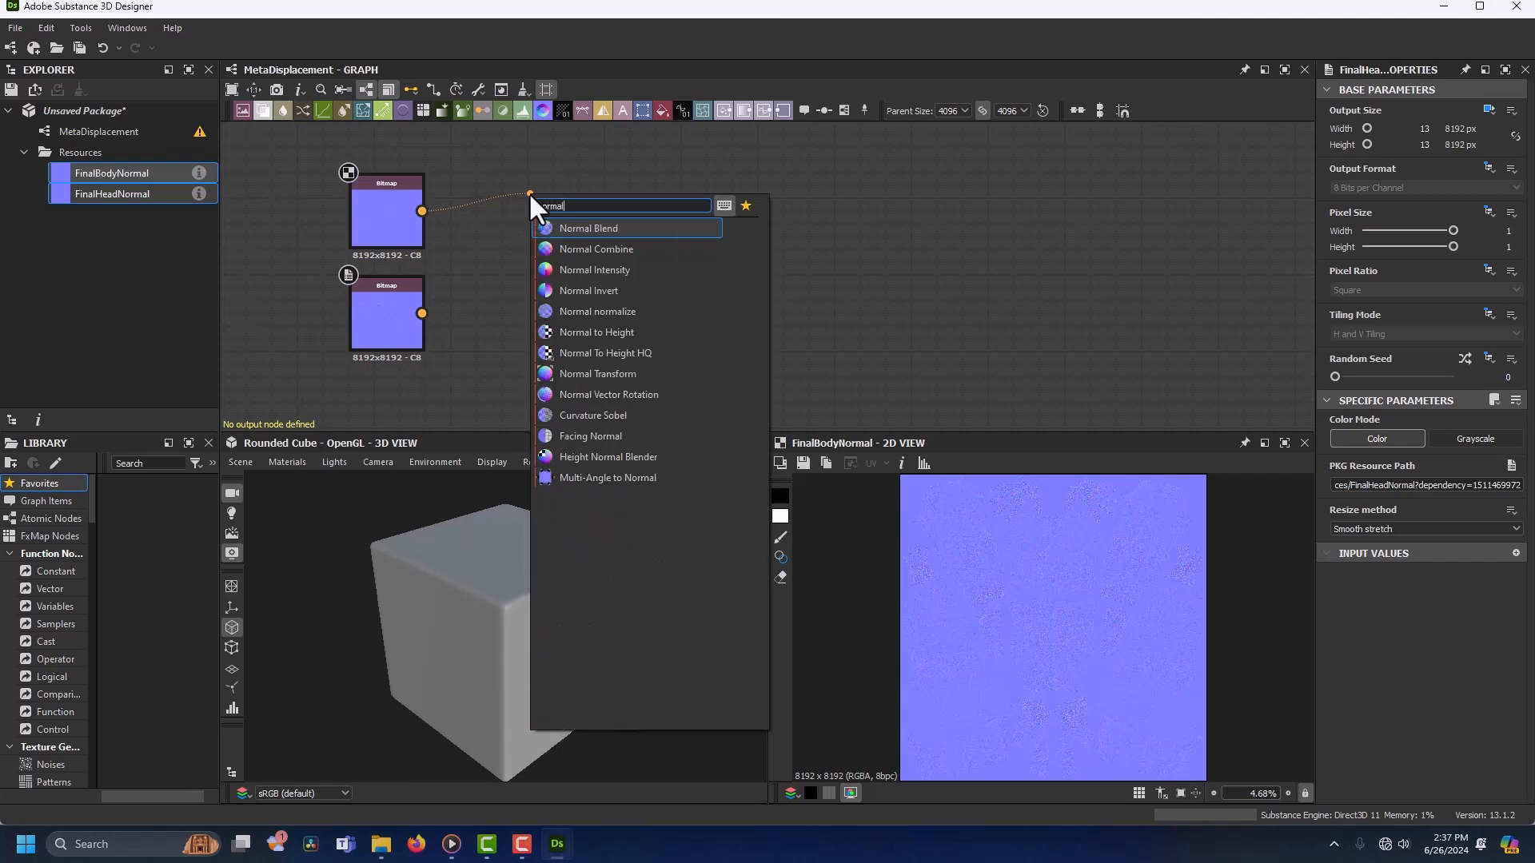
left_click(603, 357)
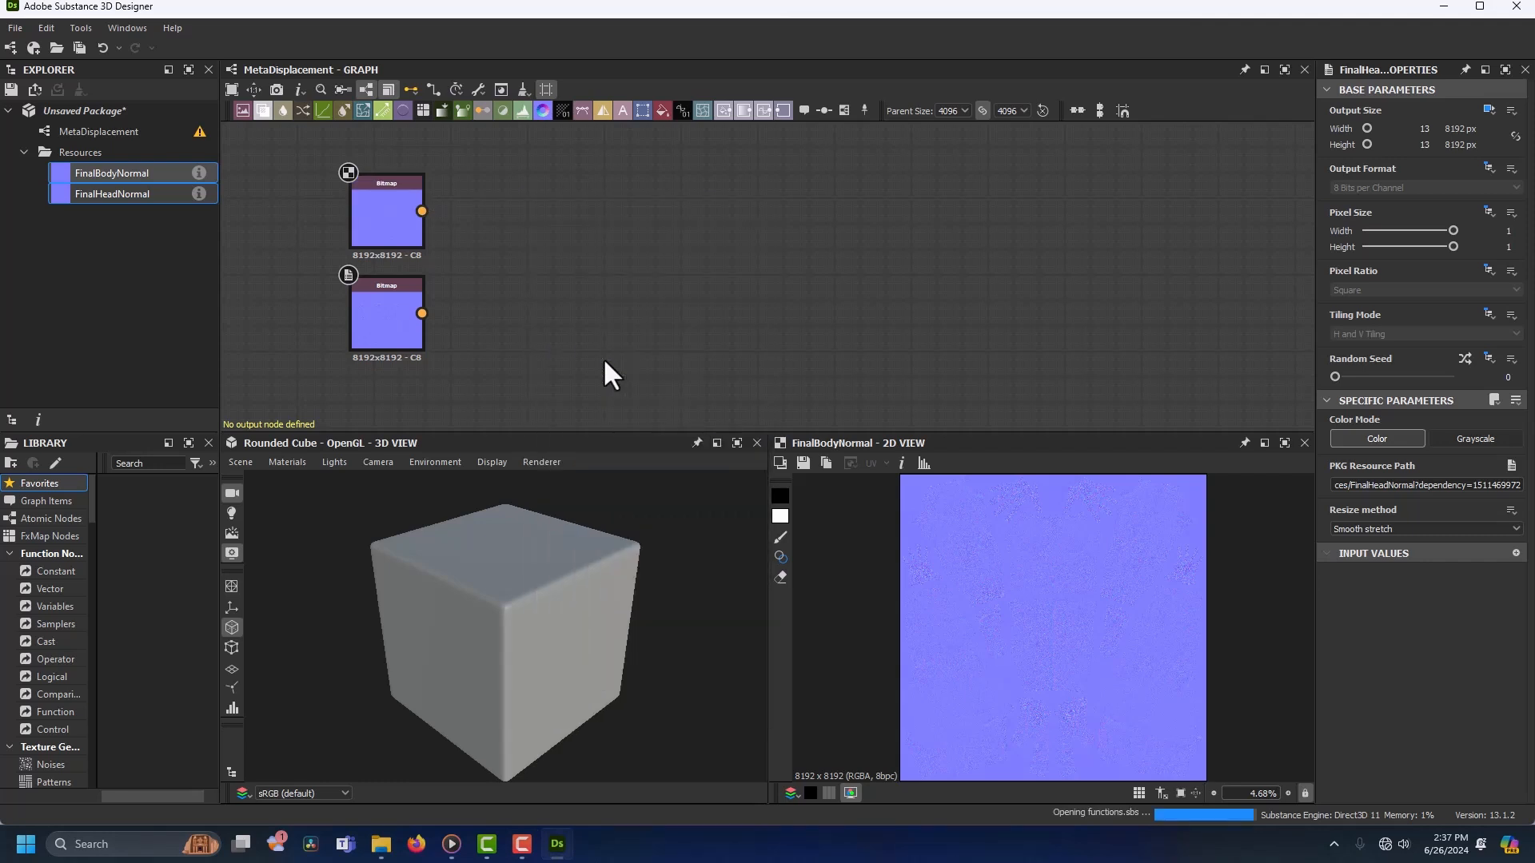
left_click_drag(421, 314, 575, 290)
left_click(492, 468)
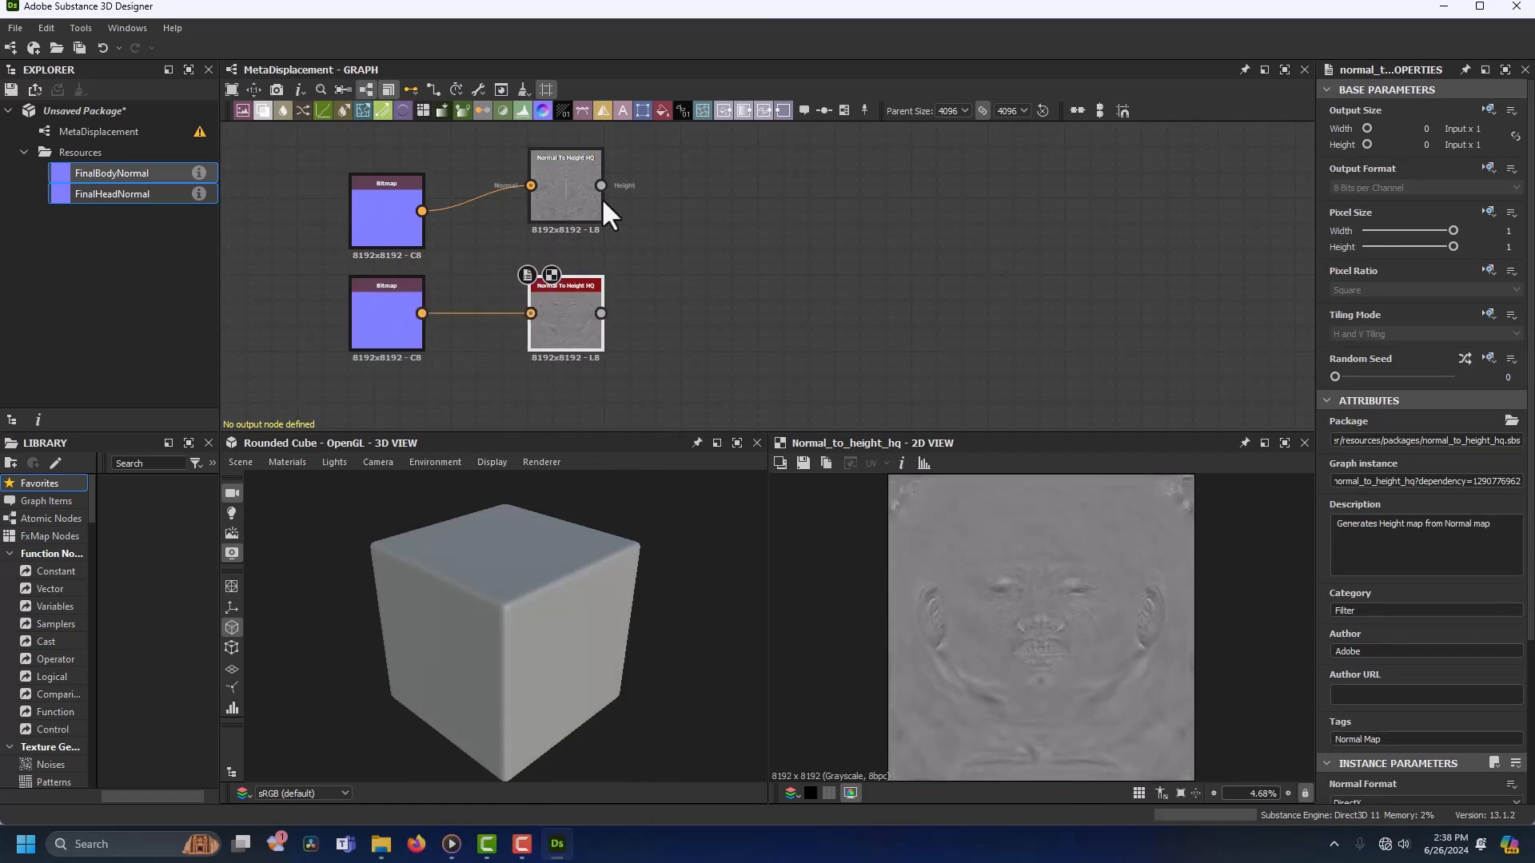
Step: Set the Quality of both Normal To Height HQ nodes to High
left_click(564, 194)
scroll(1495, 631, "down", 3)
left_click(1423, 770)
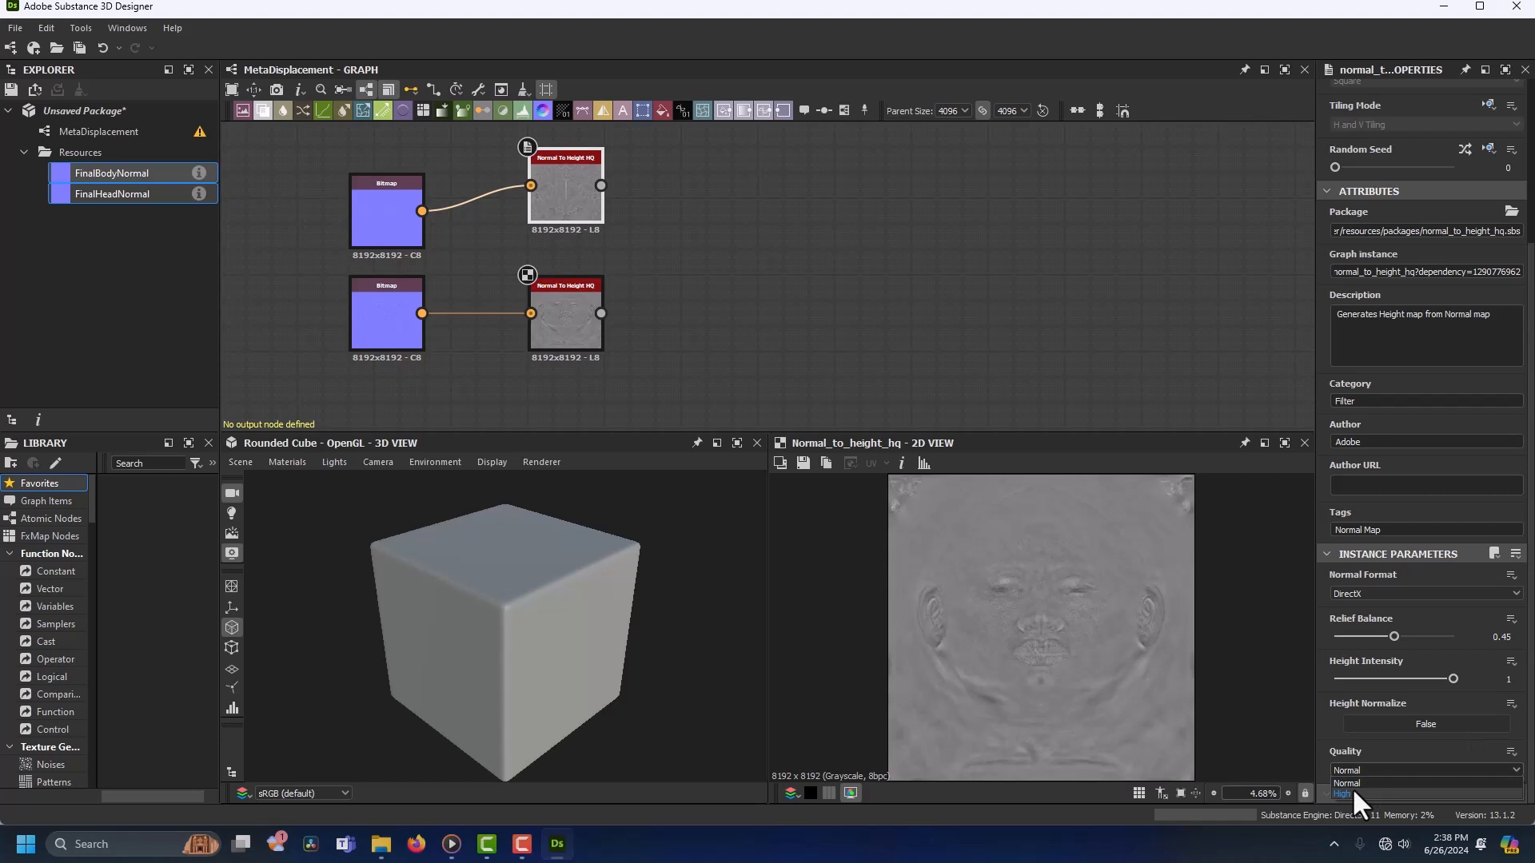
left_click(1351, 791)
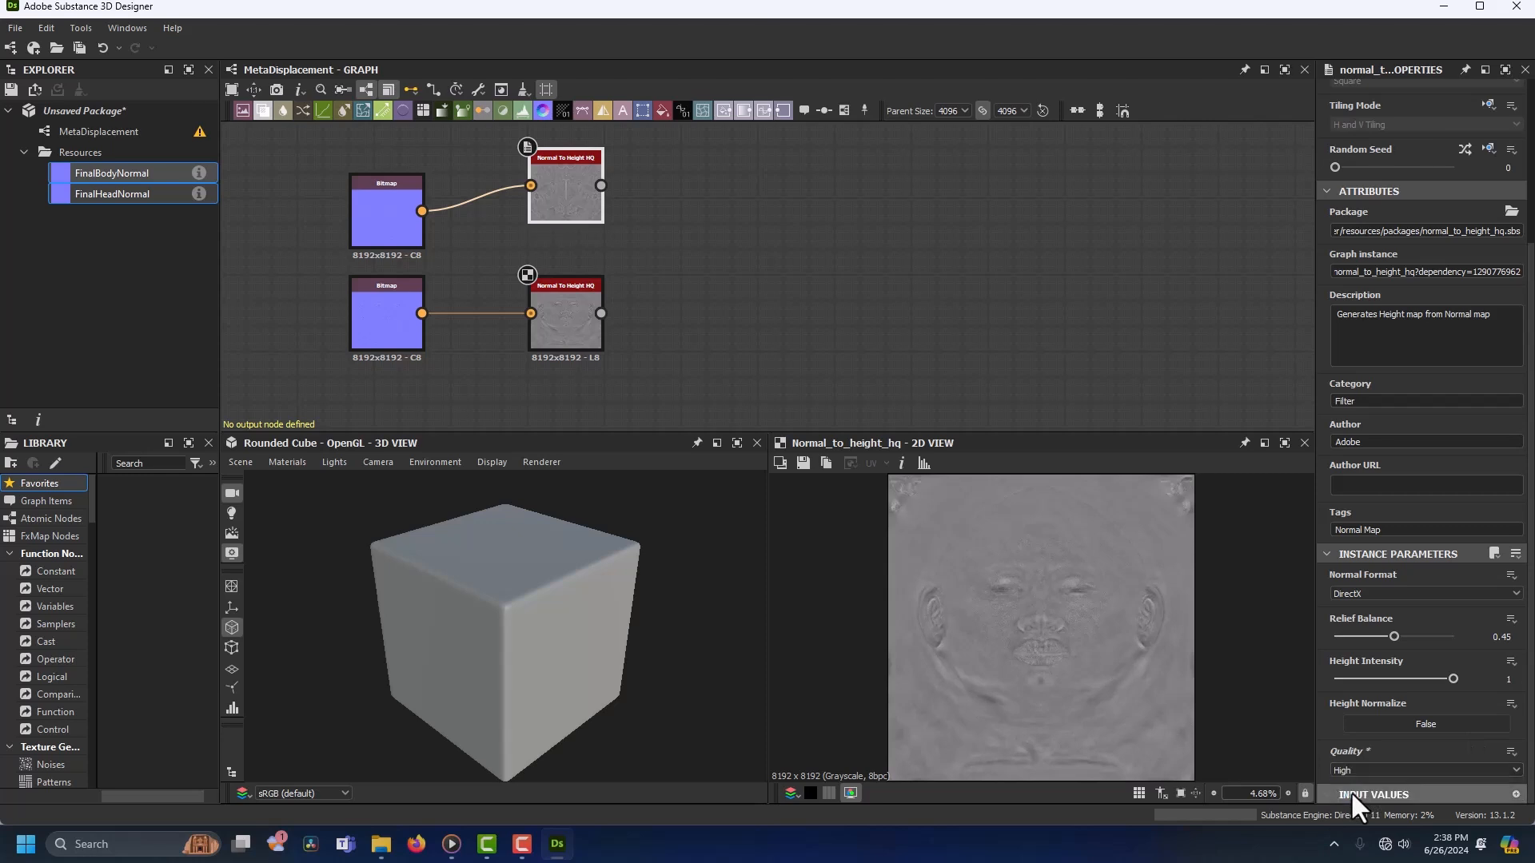
left_click(569, 322)
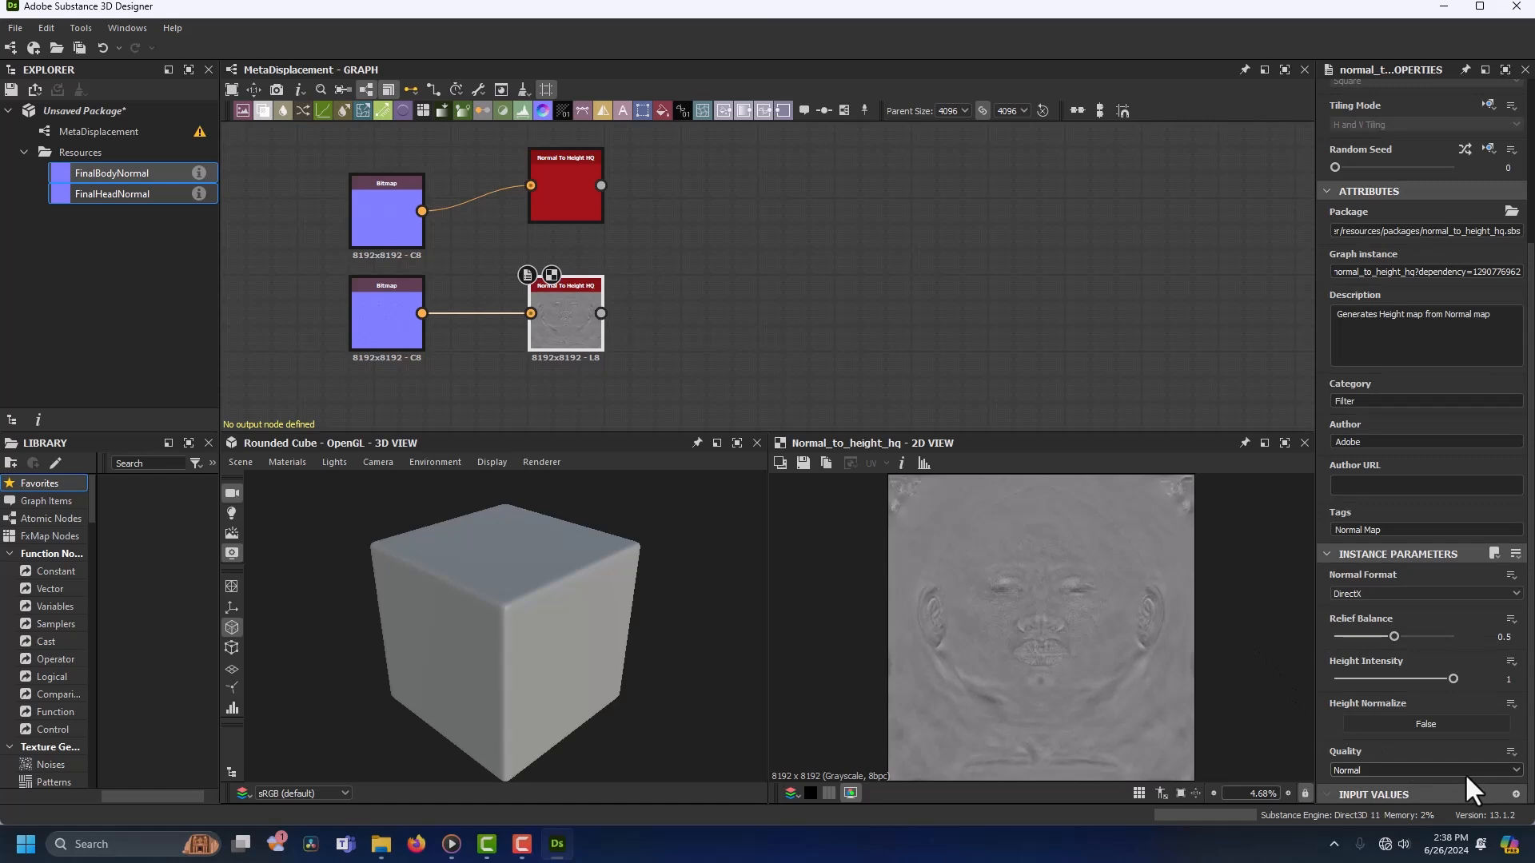
left_click(1463, 772)
left_click(1364, 793)
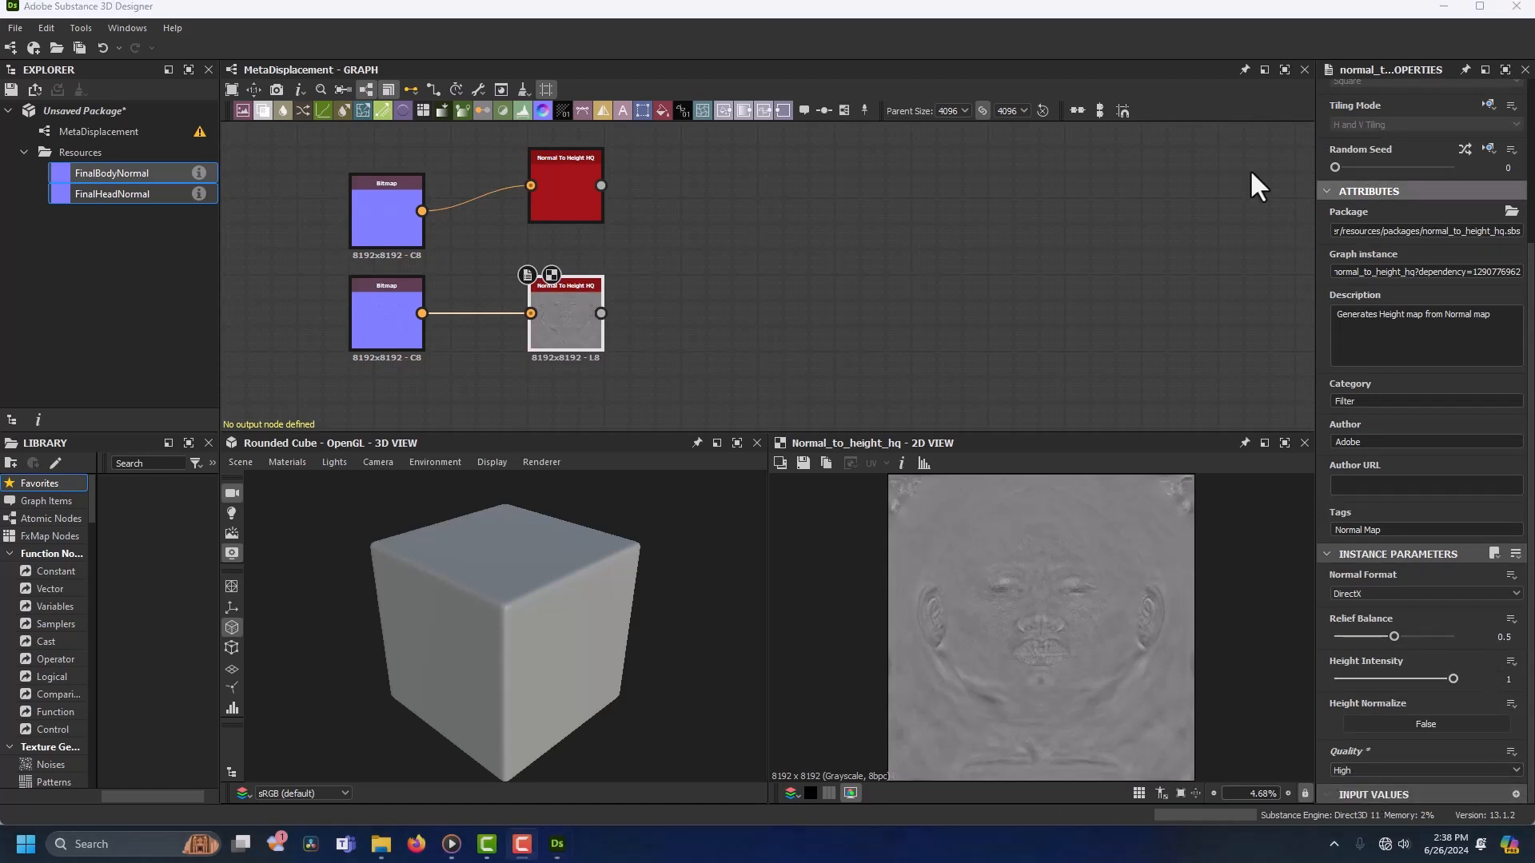
Step: Connect an Output node to the height result of each Normal To Height HQ node
left_click_drag(601, 189, 707, 192)
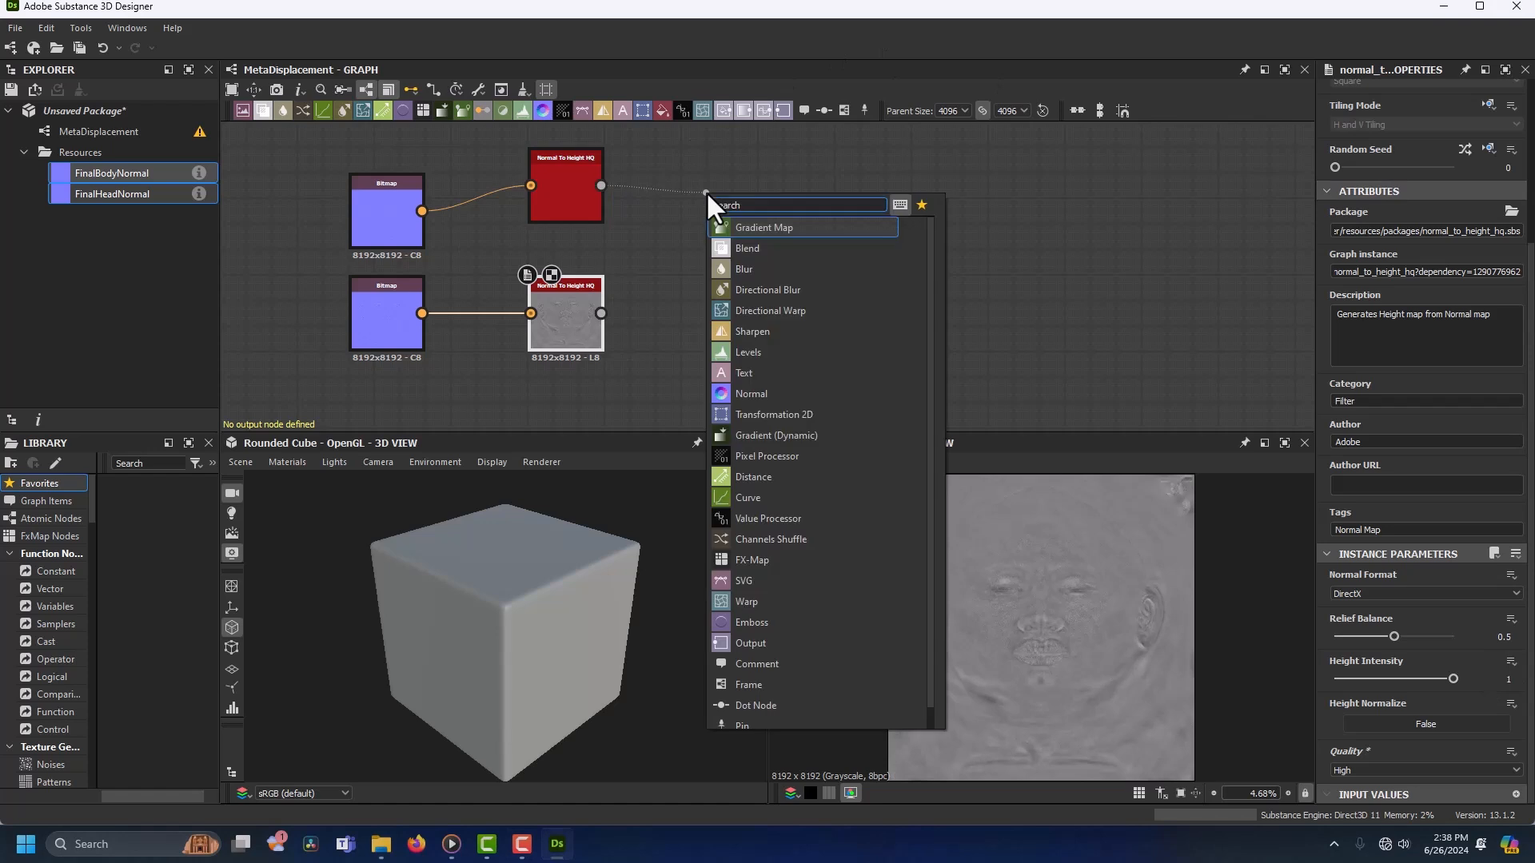
type("outp")
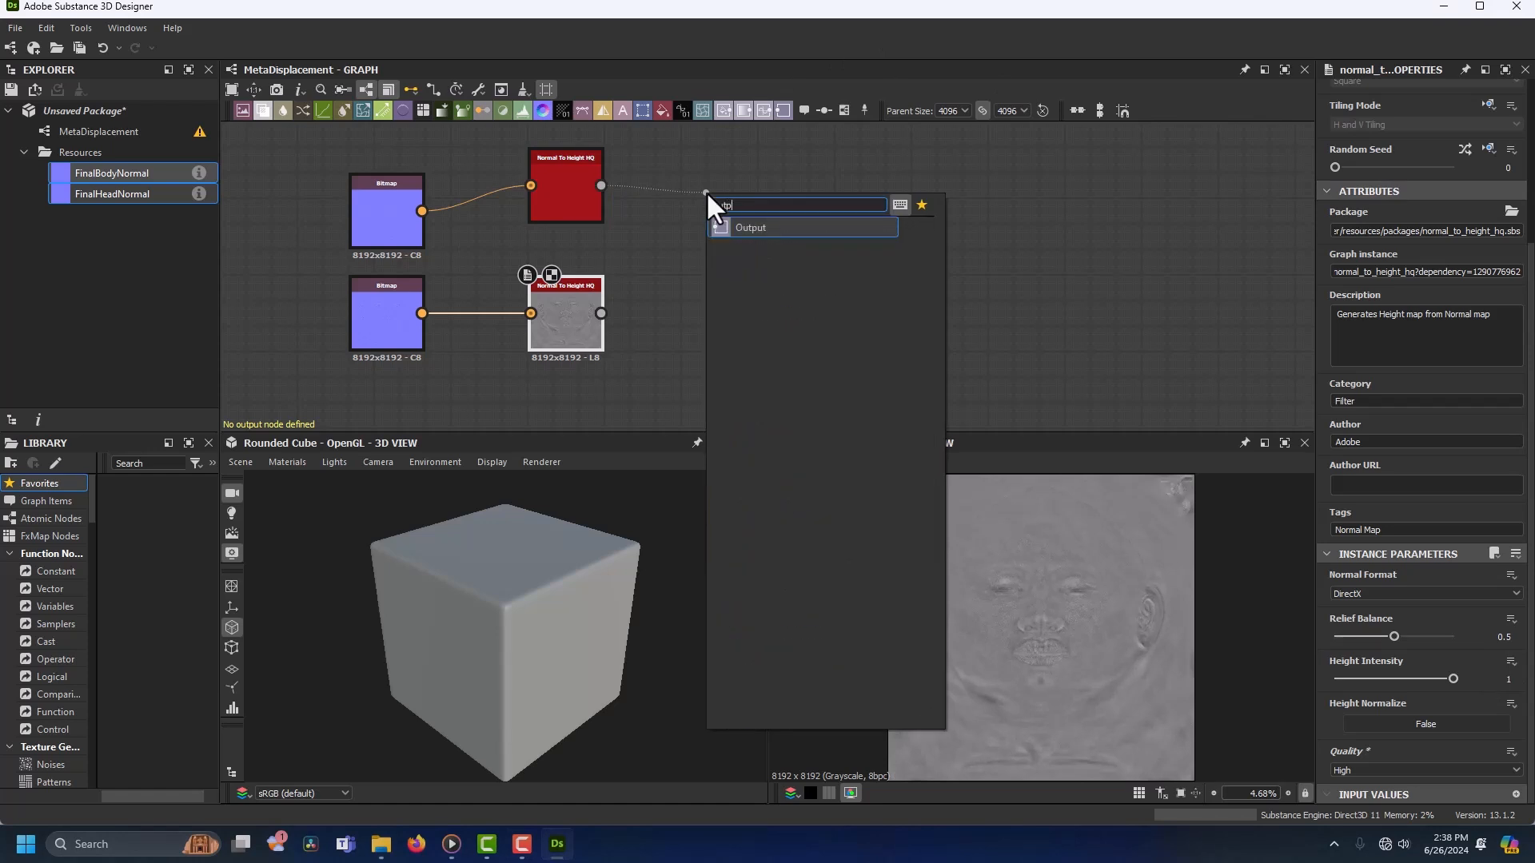
left_click(747, 228)
left_click_drag(601, 314, 717, 299)
type("output")
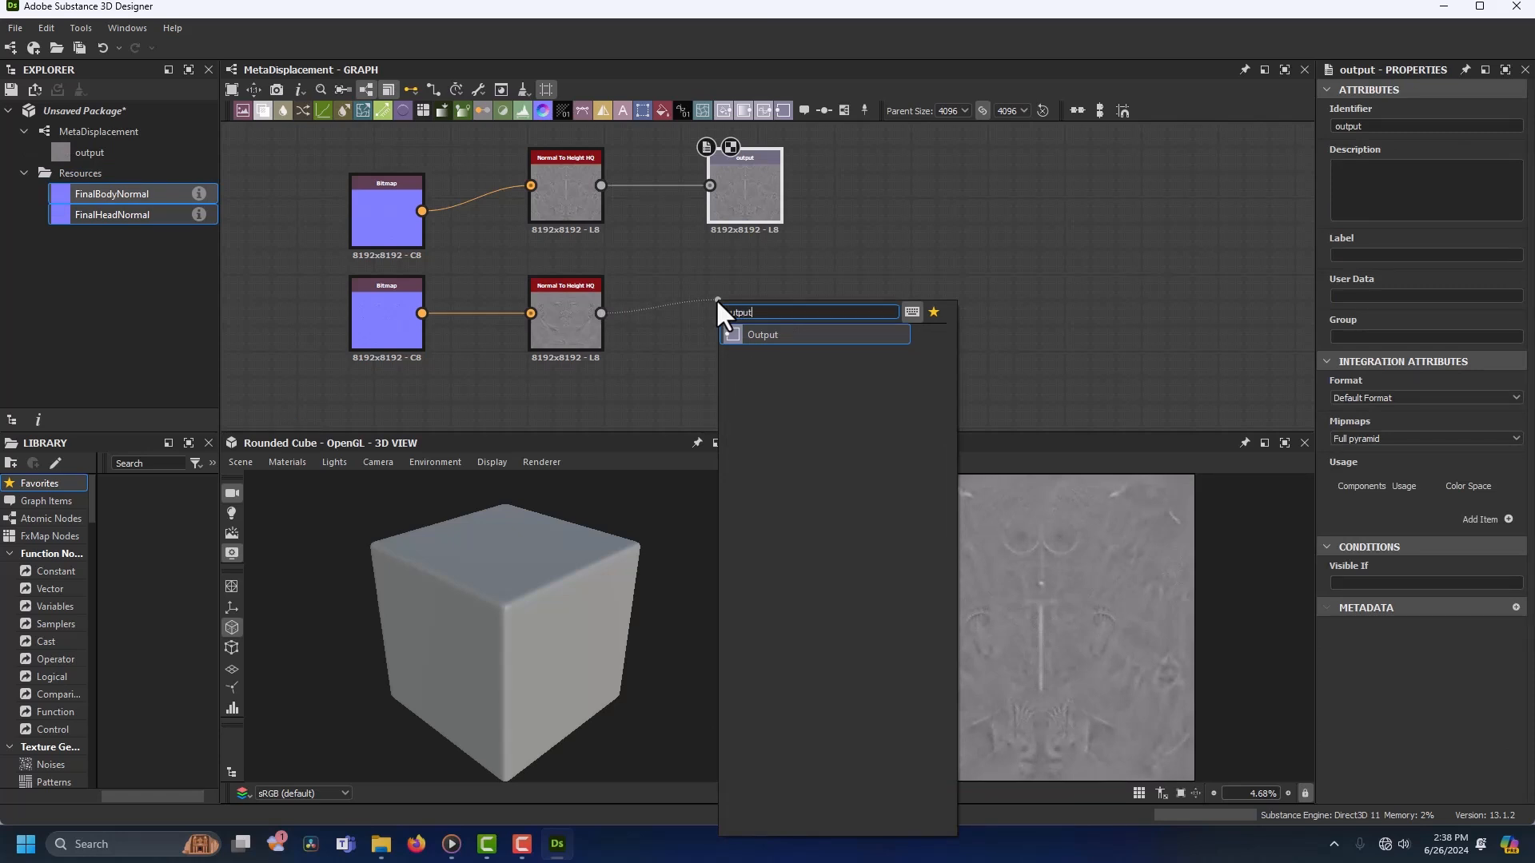
left_click(750, 335)
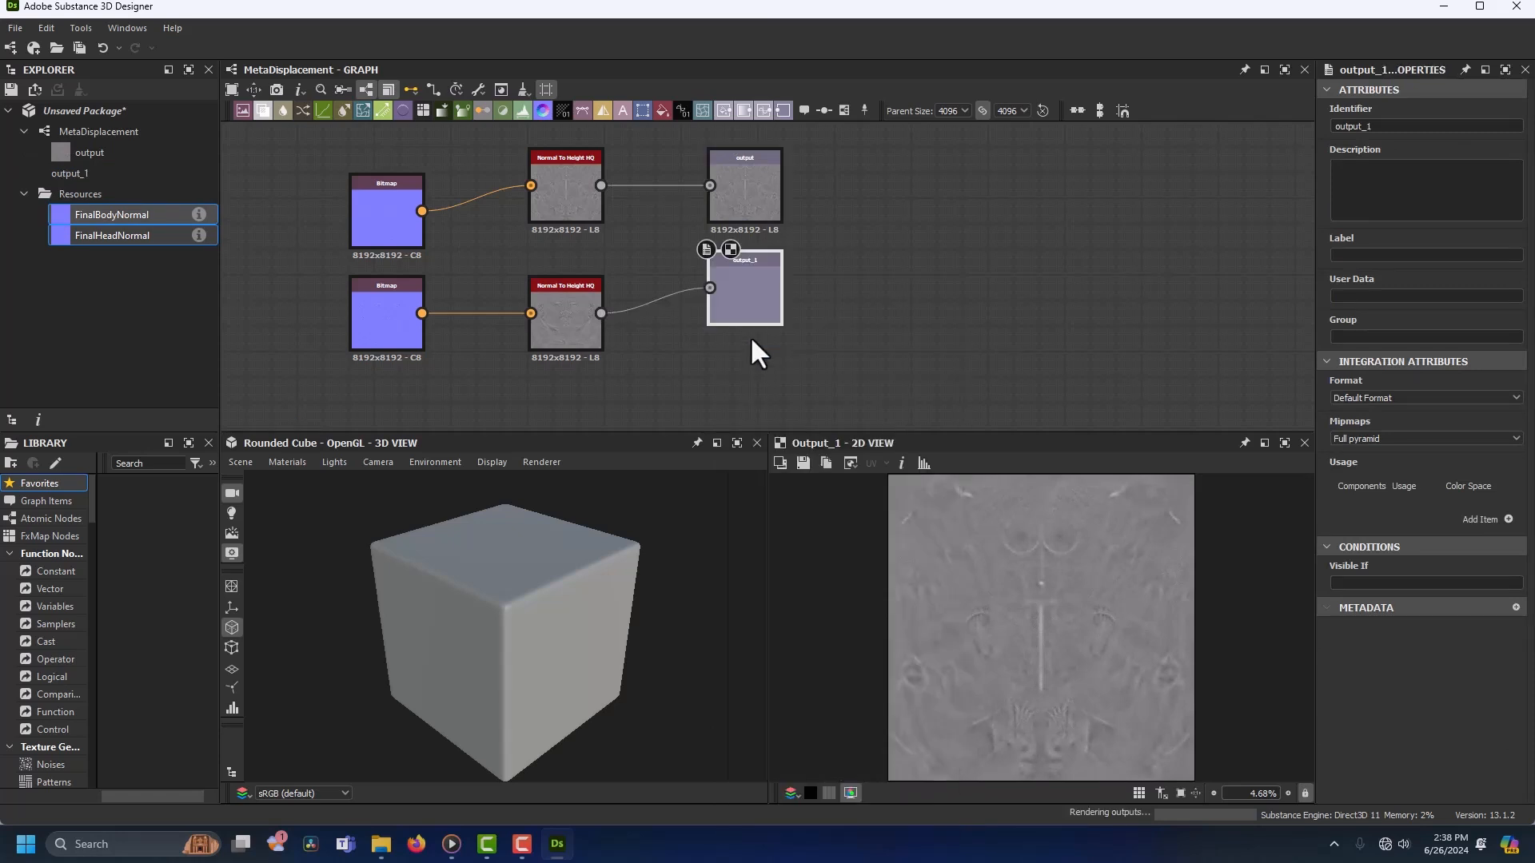
Step: Export both graph outputs as PNG files to the WrappedTextures folder
left_click(480, 86)
left_click(496, 128)
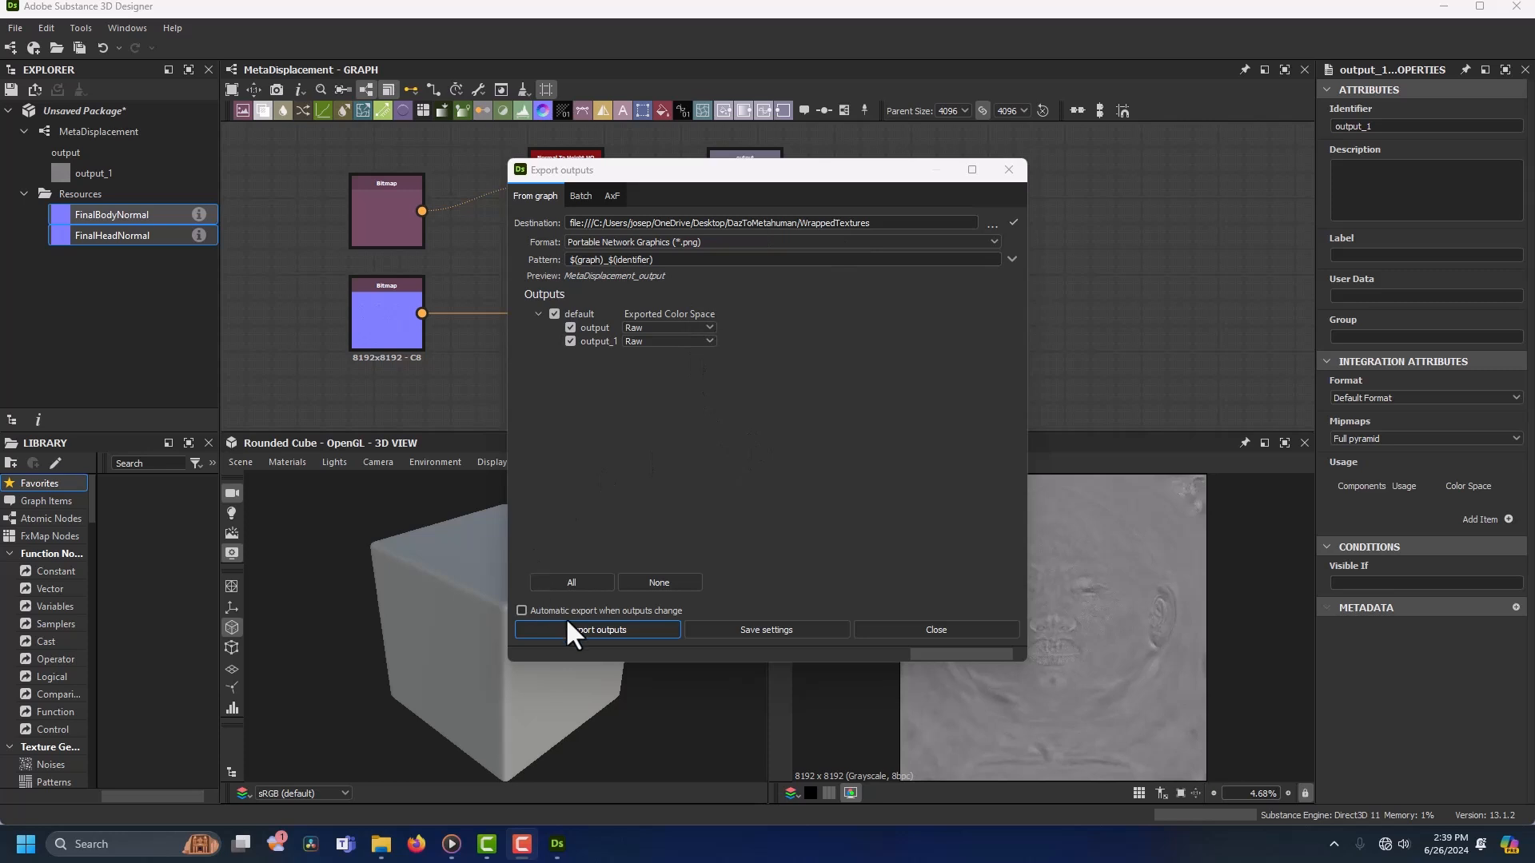
left_click(597, 630)
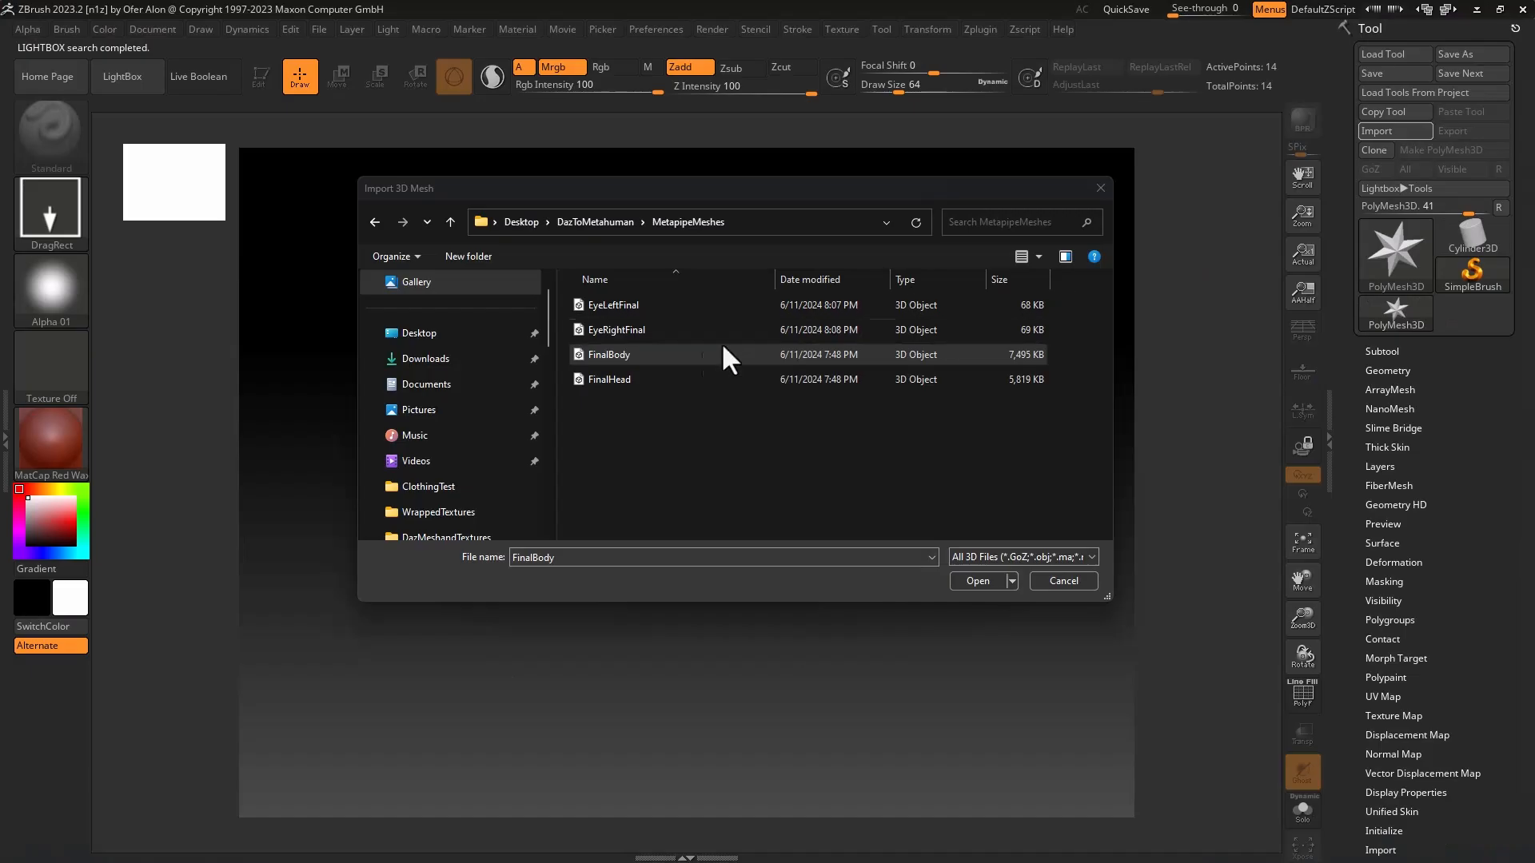
Step: In ZBrush, import the FinalHead mesh from the MetapipeMeshes folder
left_click(620, 381)
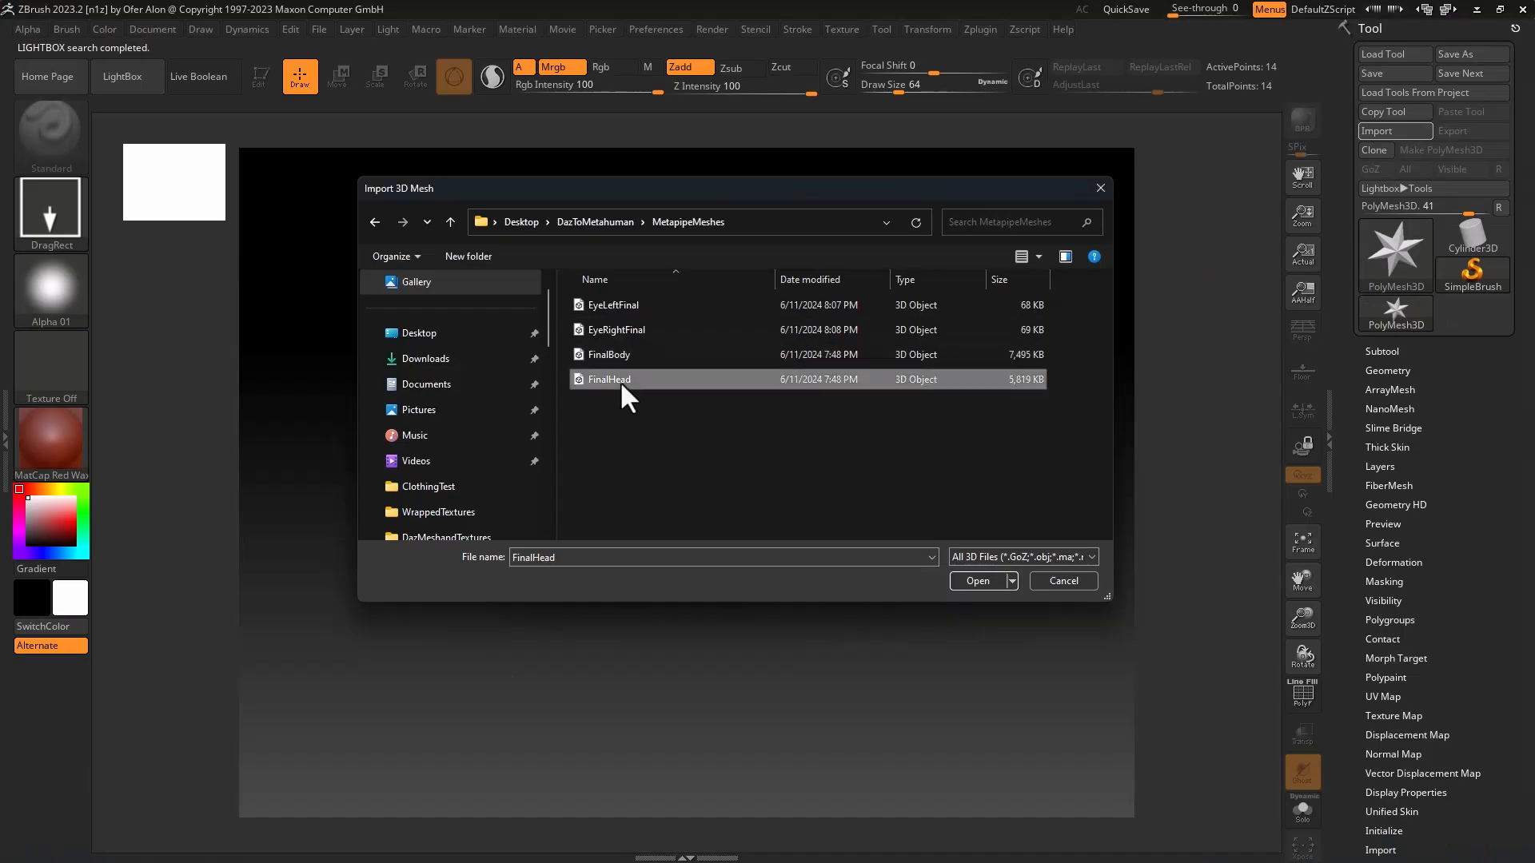
left_click(967, 584)
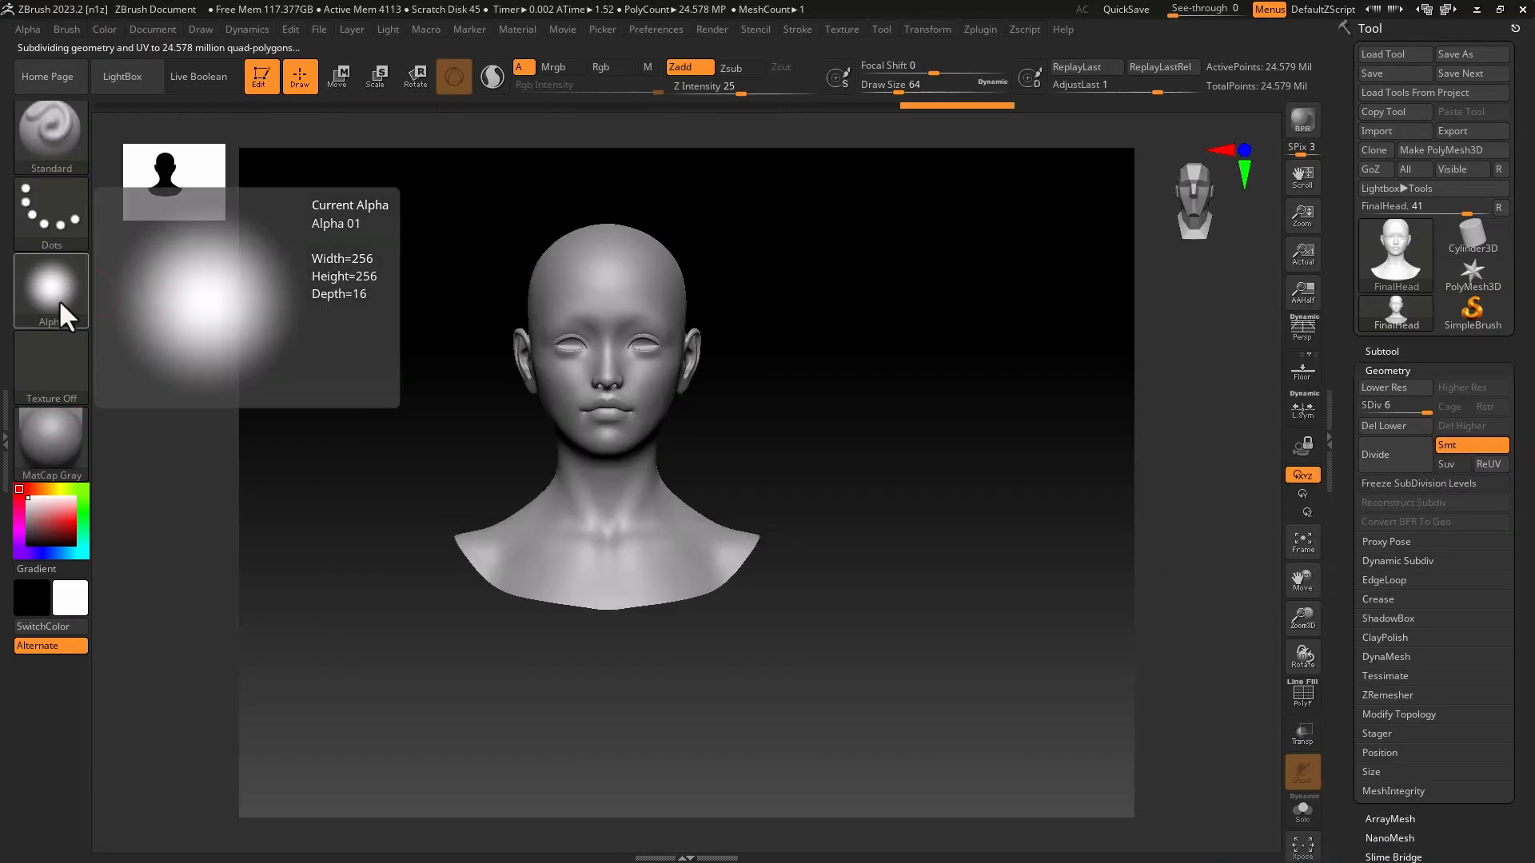
Step: Import MetaDisplacement_output_1 from the WrappedTextures folder as an alpha for the head
left_click(59, 299)
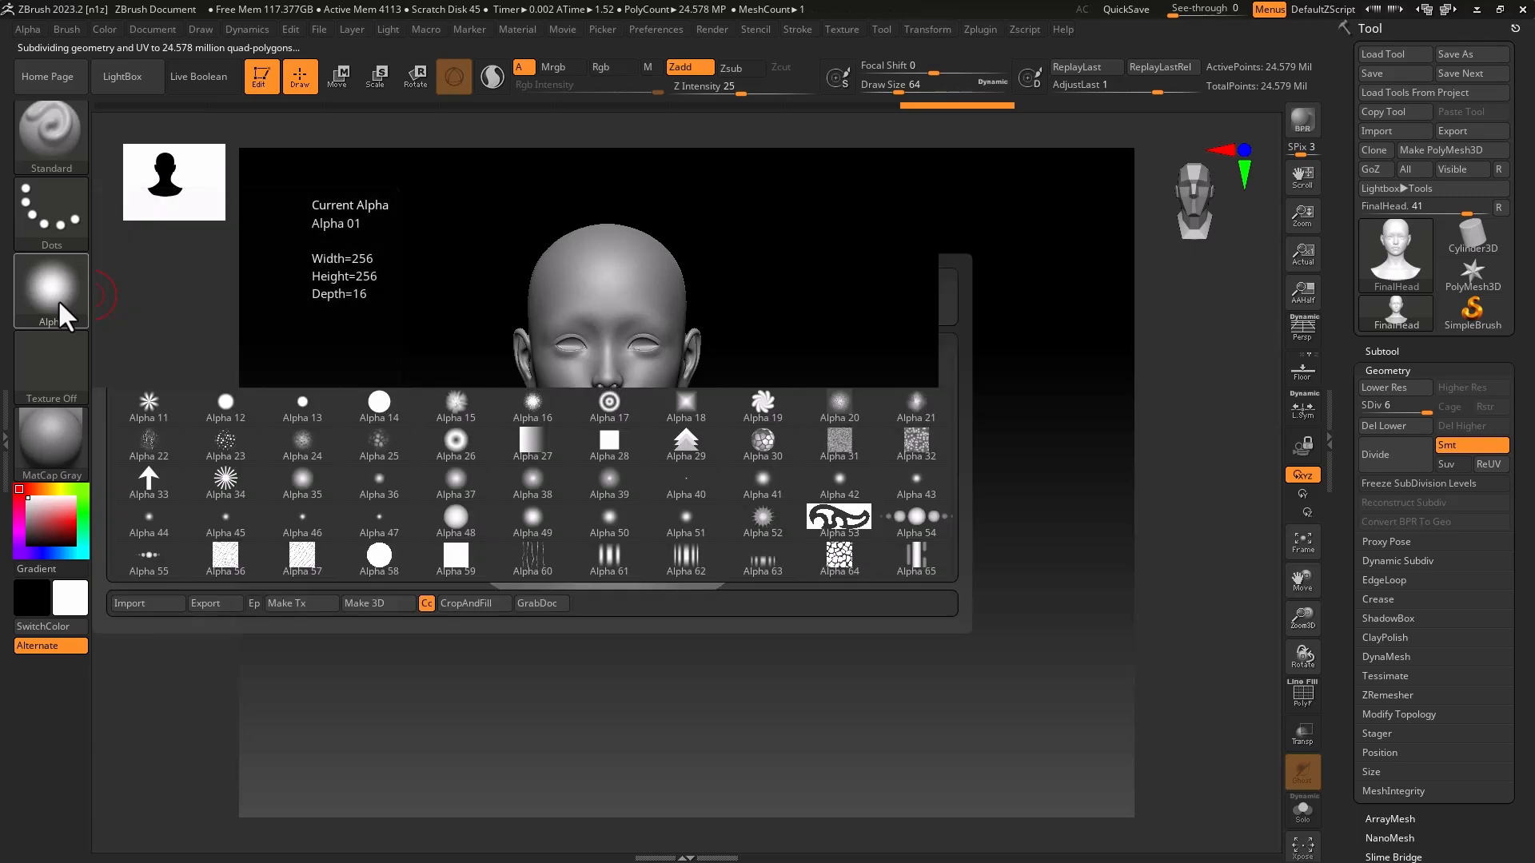
left_click(173, 603)
left_click(820, 406)
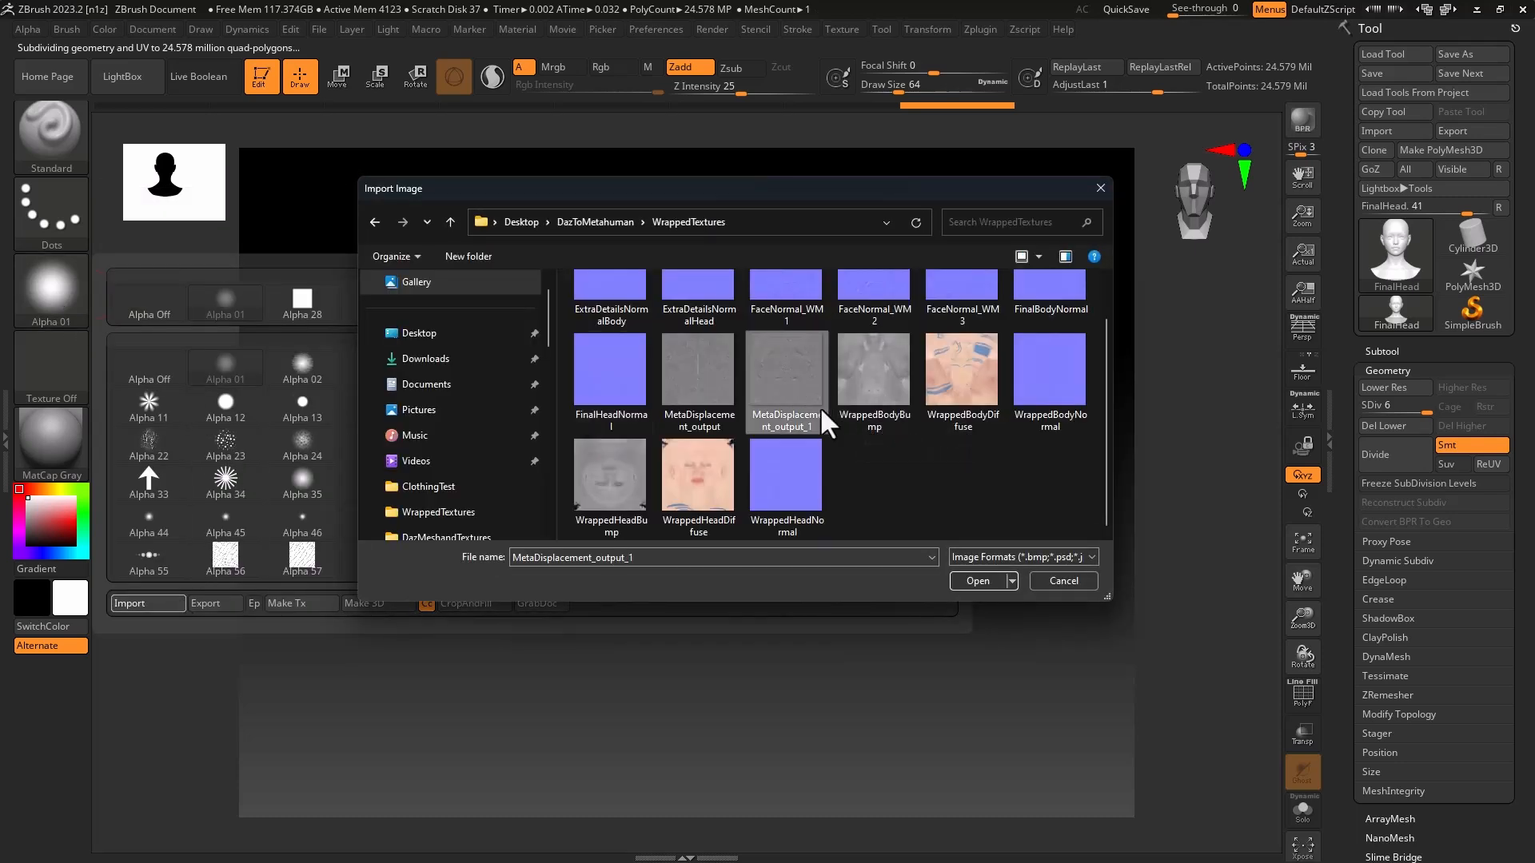
left_click(968, 577)
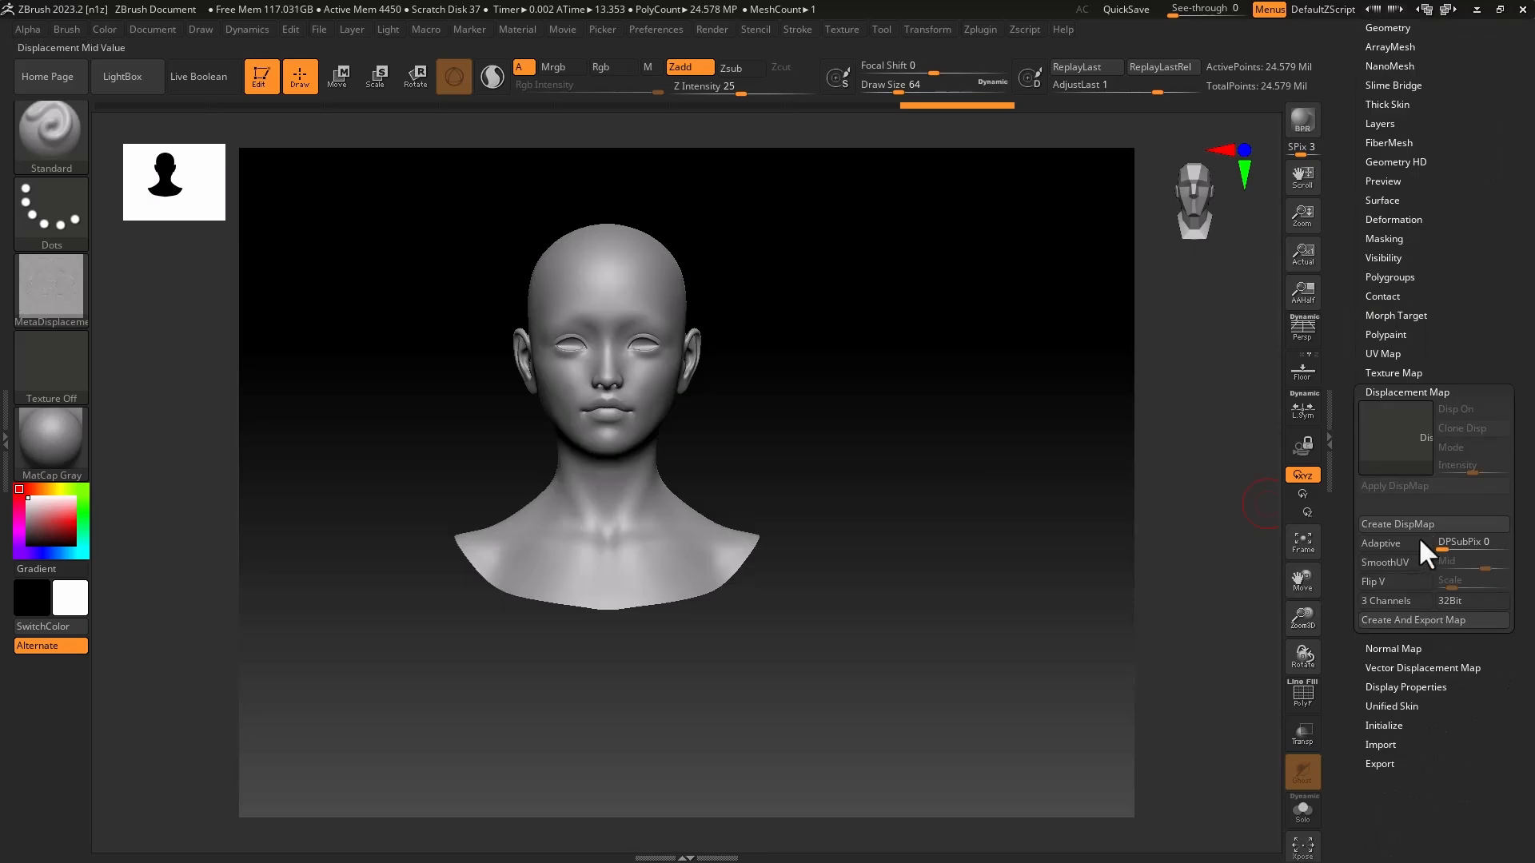
Step: Assign the imported MetaDisplacement alpha as the head's displacement map and apply it at an intensity of 0.01
left_click(1391, 436)
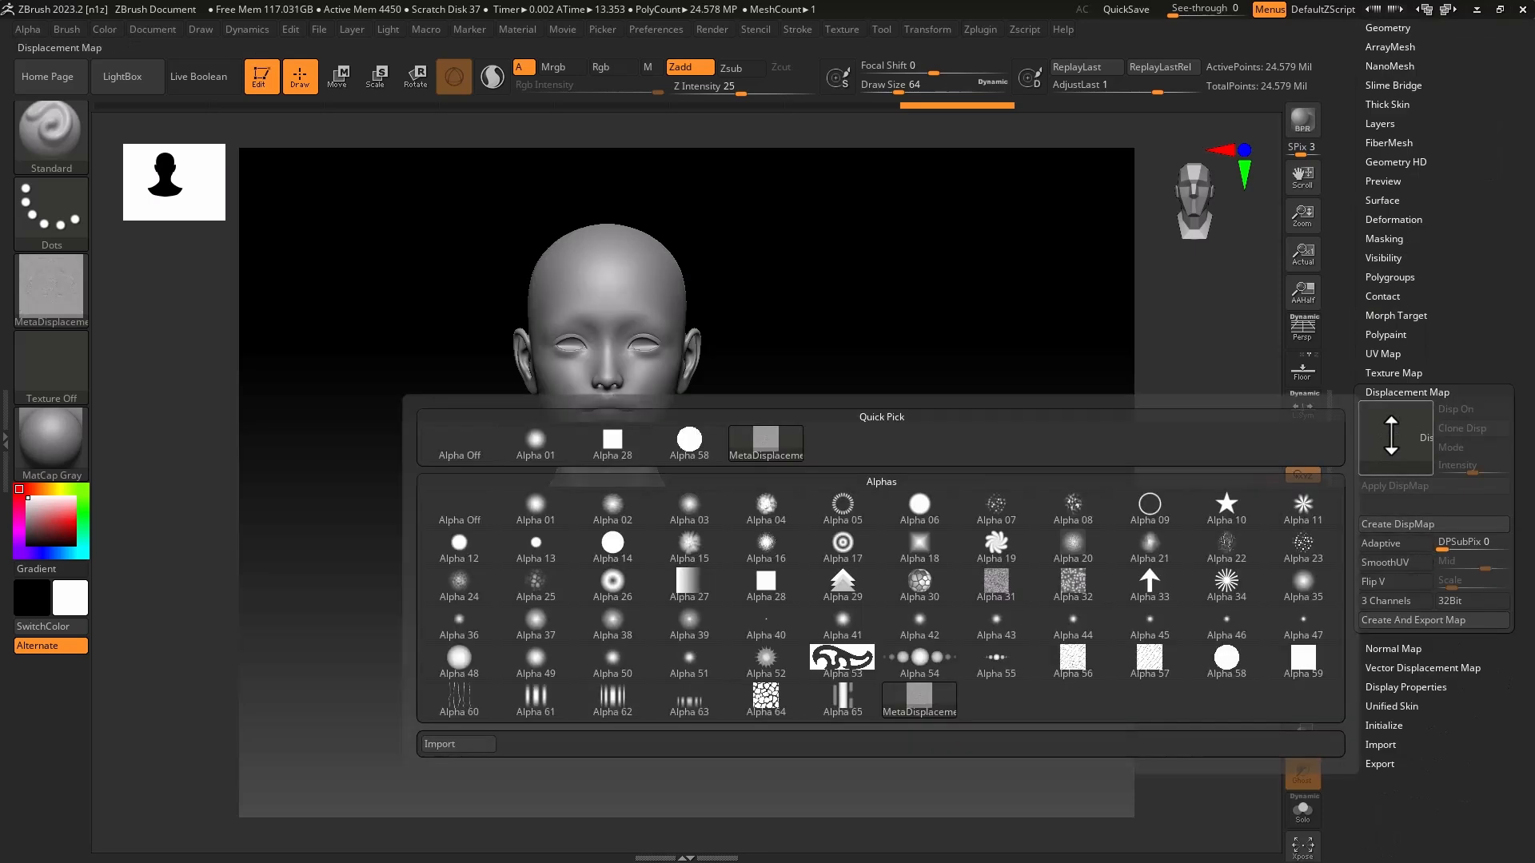
left_click(770, 441)
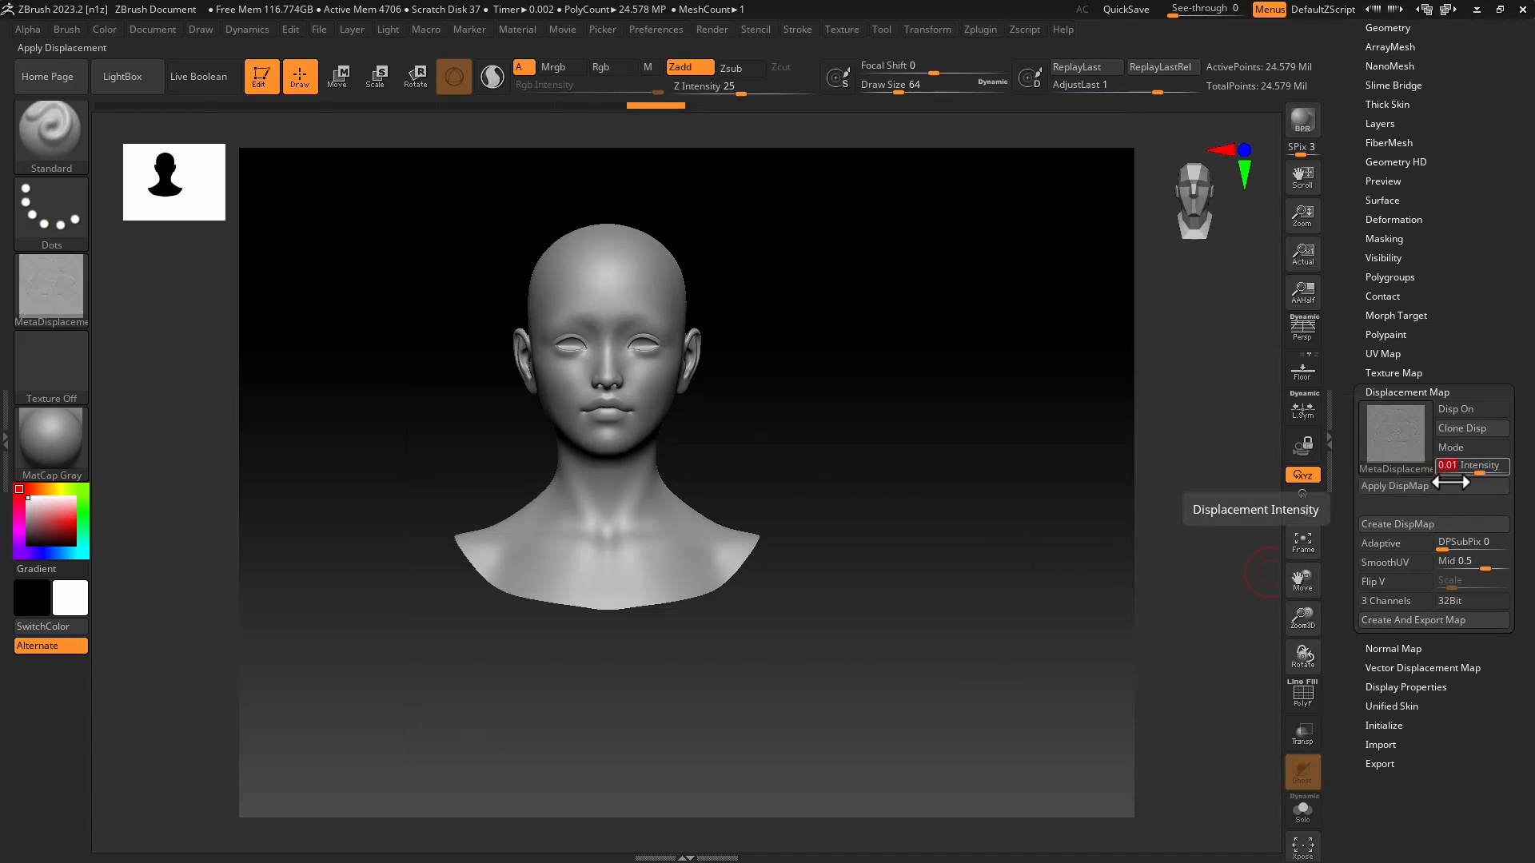
left_click(1408, 483)
right_click_drag(822, 412, 839, 542, "ctrl")
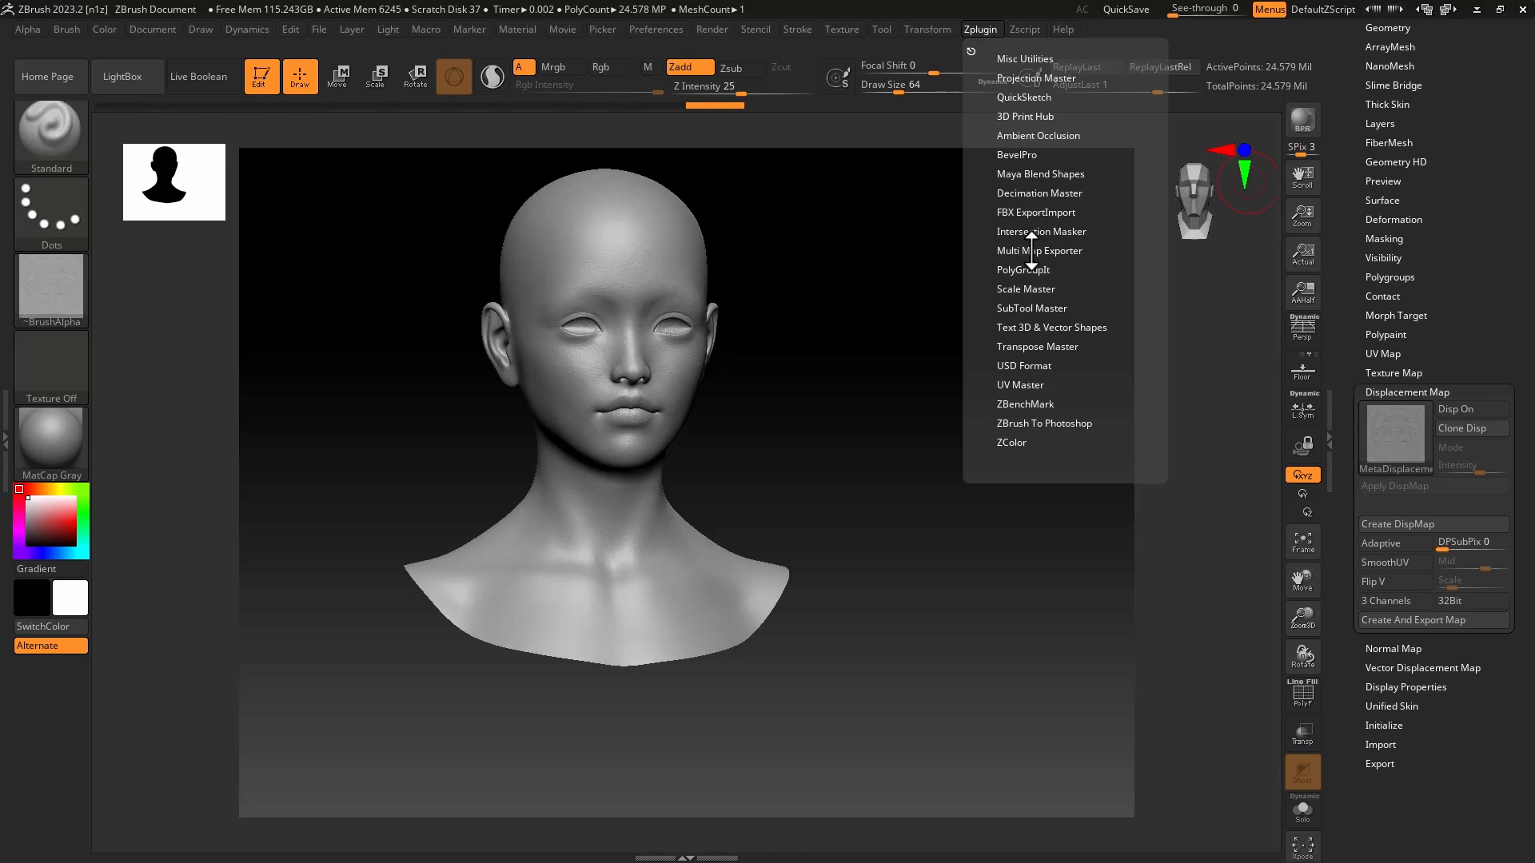
Step: Export only the head's cavity map with Multi Map Exporter at 8192 map size, as CavityMapBodyFinalHead in TIF format in the WrappedTextures folder
left_click(1031, 250)
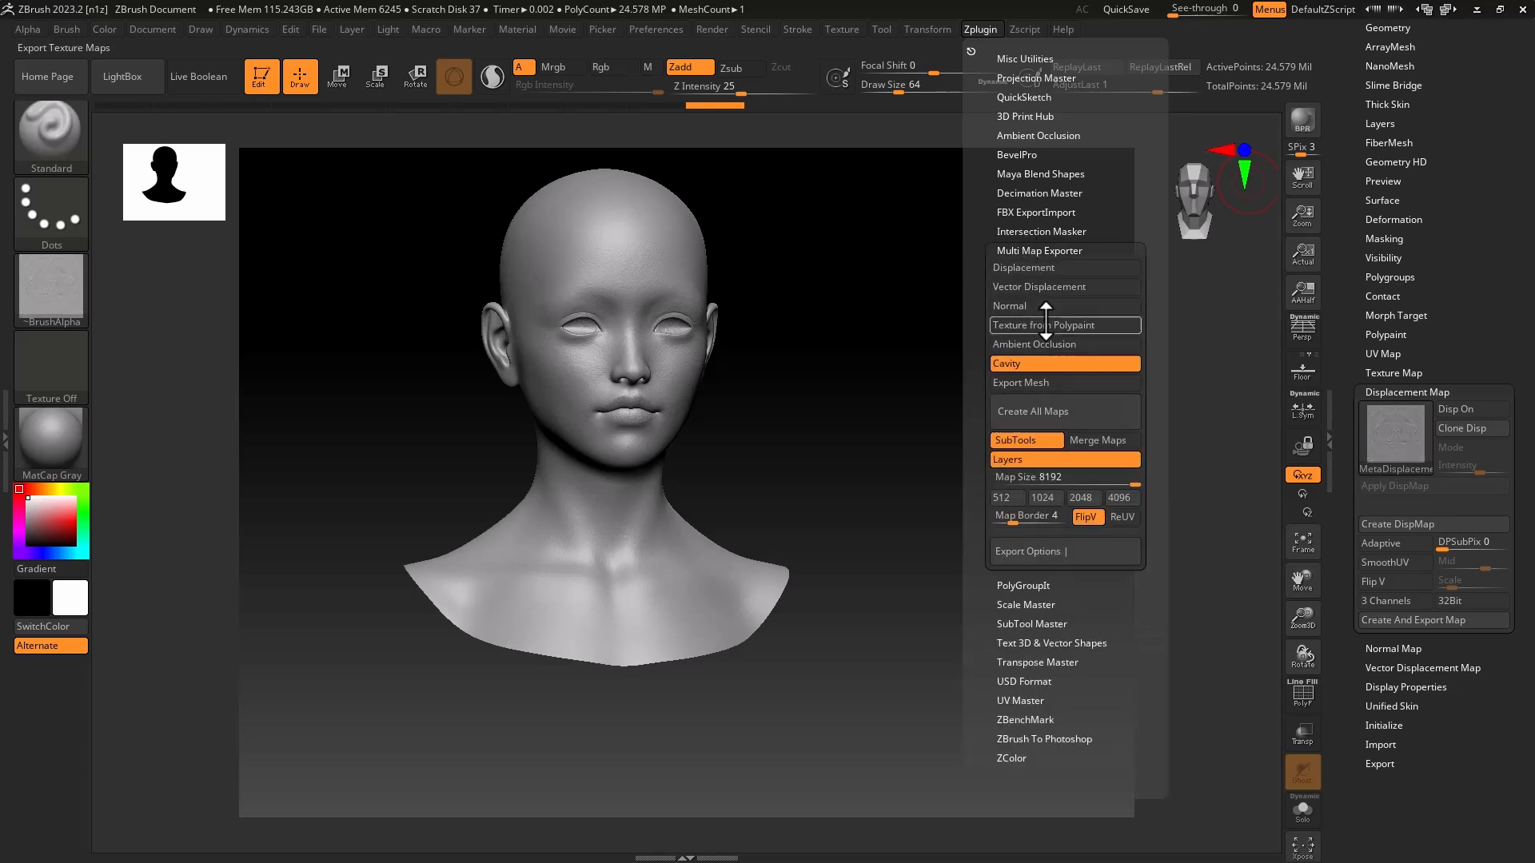
left_click(1008, 364)
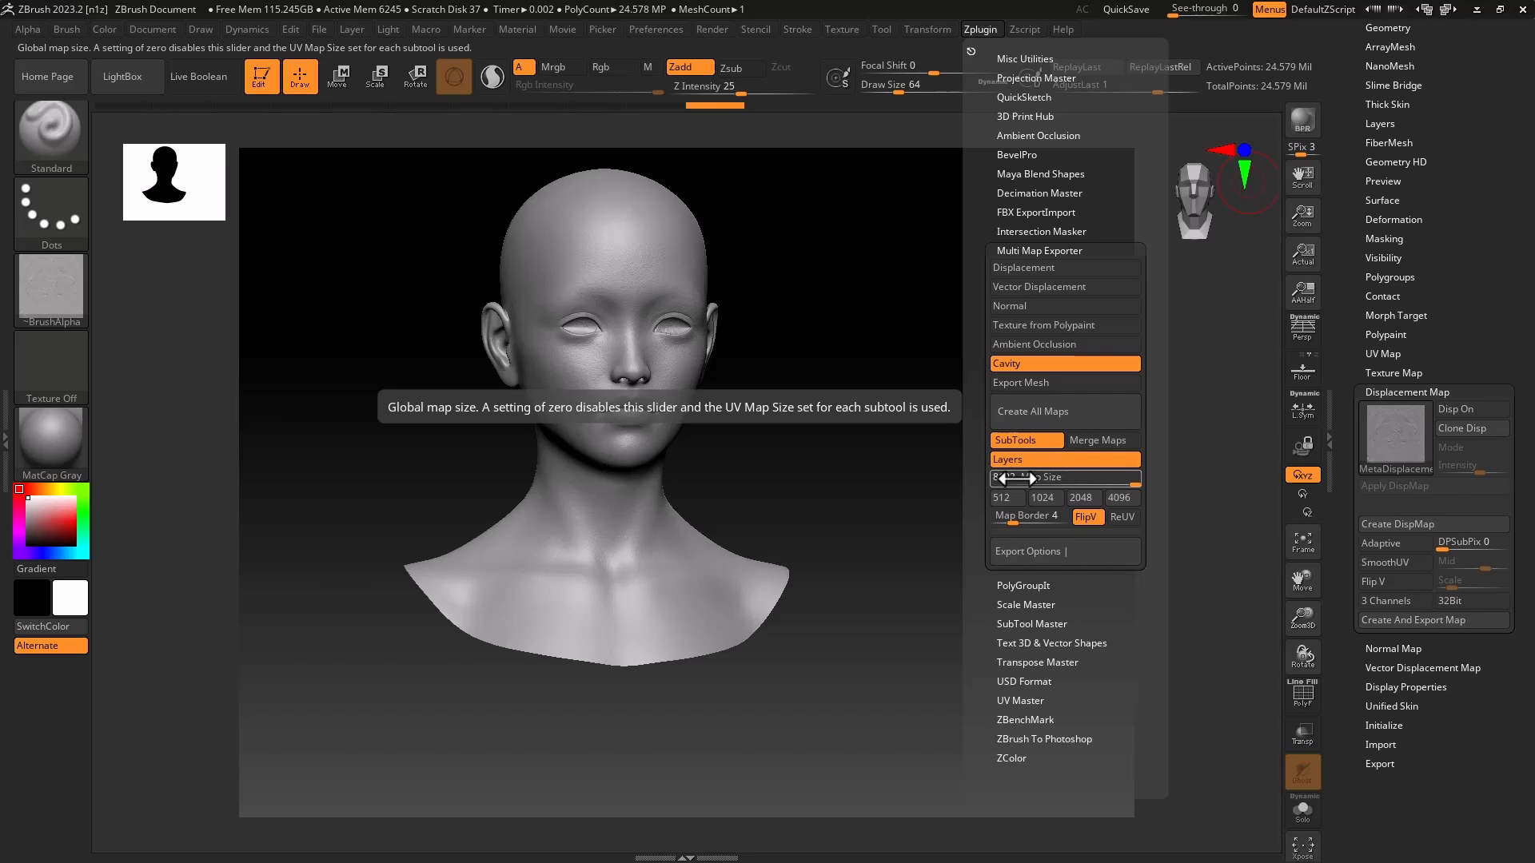
left_click(1030, 410)
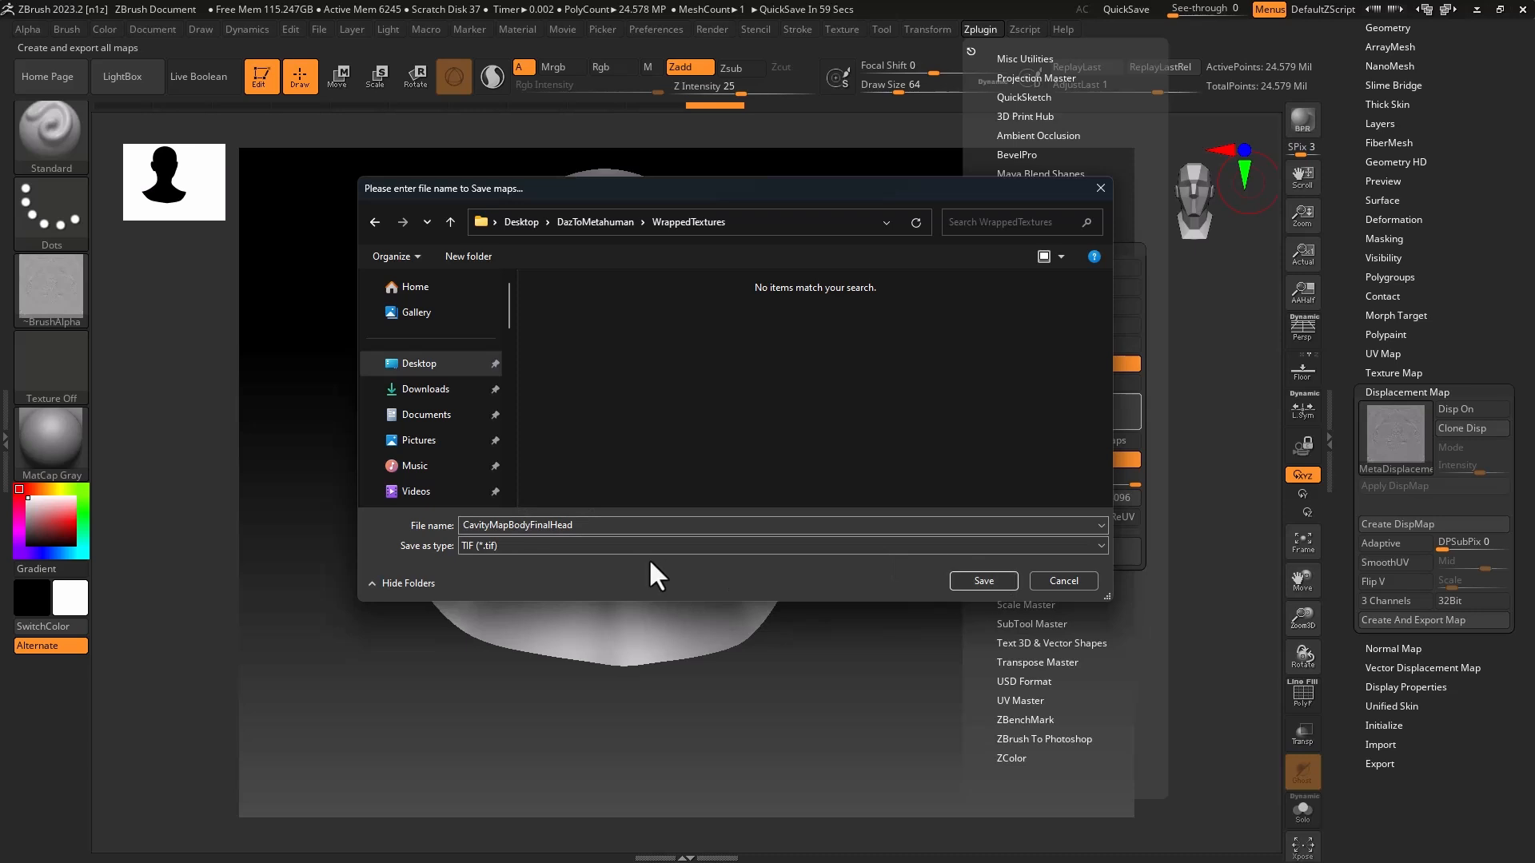
left_click(627, 546)
left_click(960, 583)
left_click(971, 580)
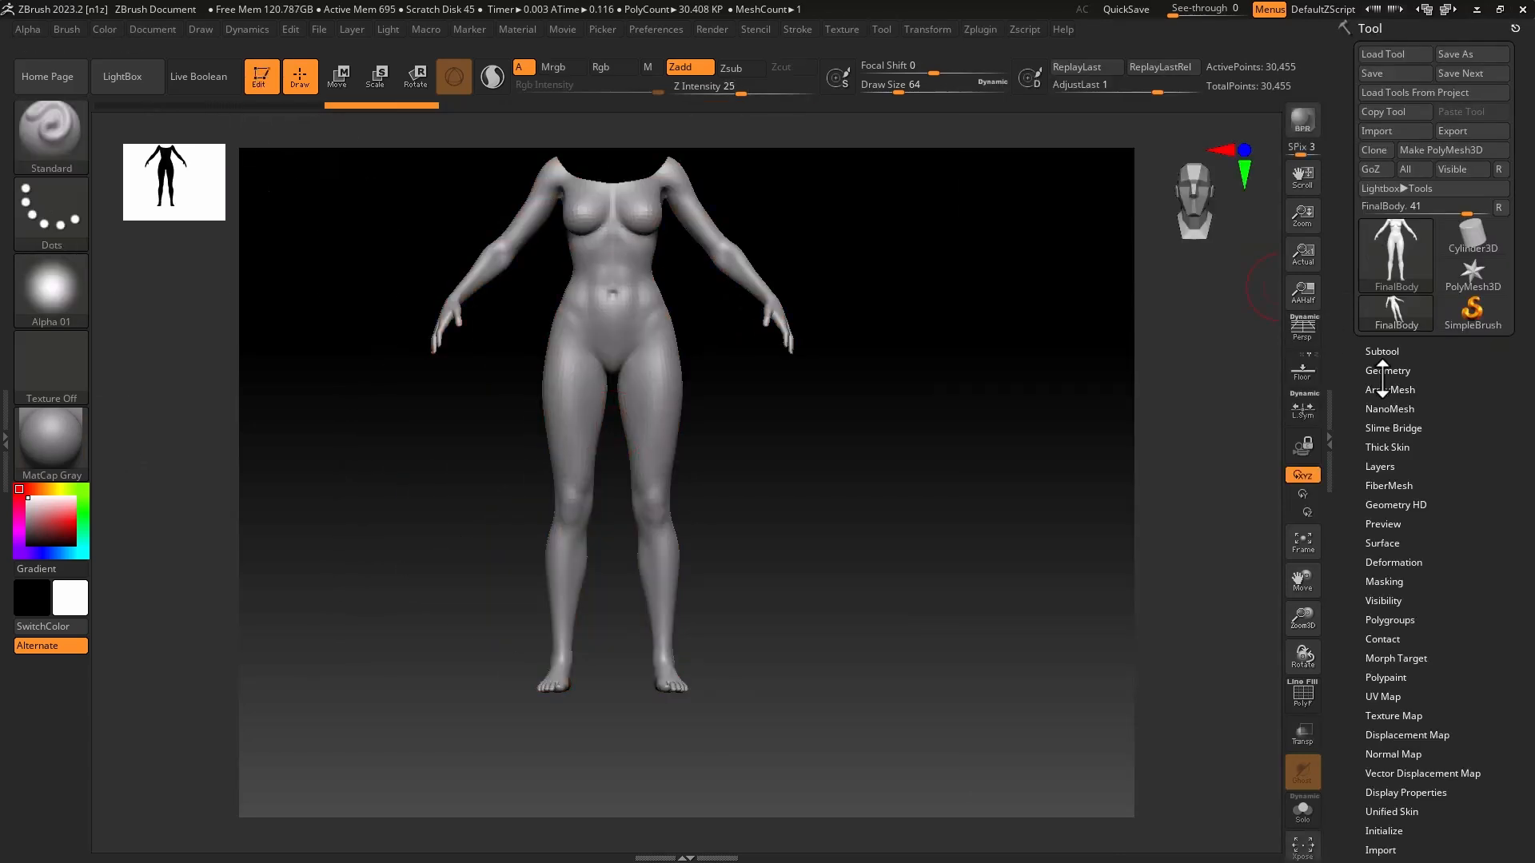
Step: Subdivide the FinalBody mesh to level 6 and import the body's MetaDisplacement image as an alpha
left_click(1396, 454)
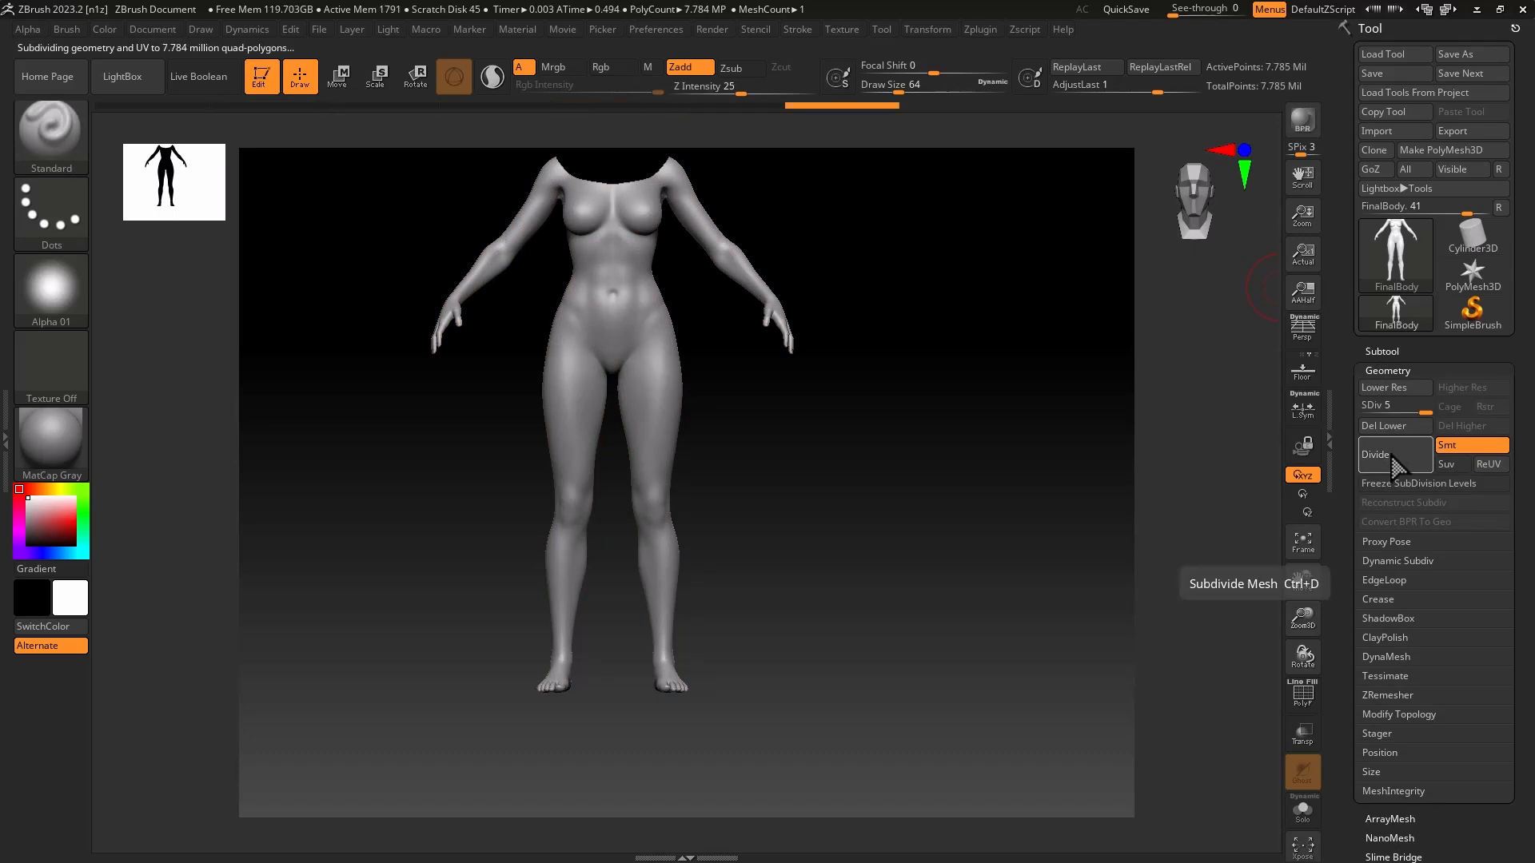
left_click(51, 288)
left_click(147, 603)
double_click(620, 381)
scroll(784, 447, "down", 10)
left_click(785, 382)
left_click(976, 582)
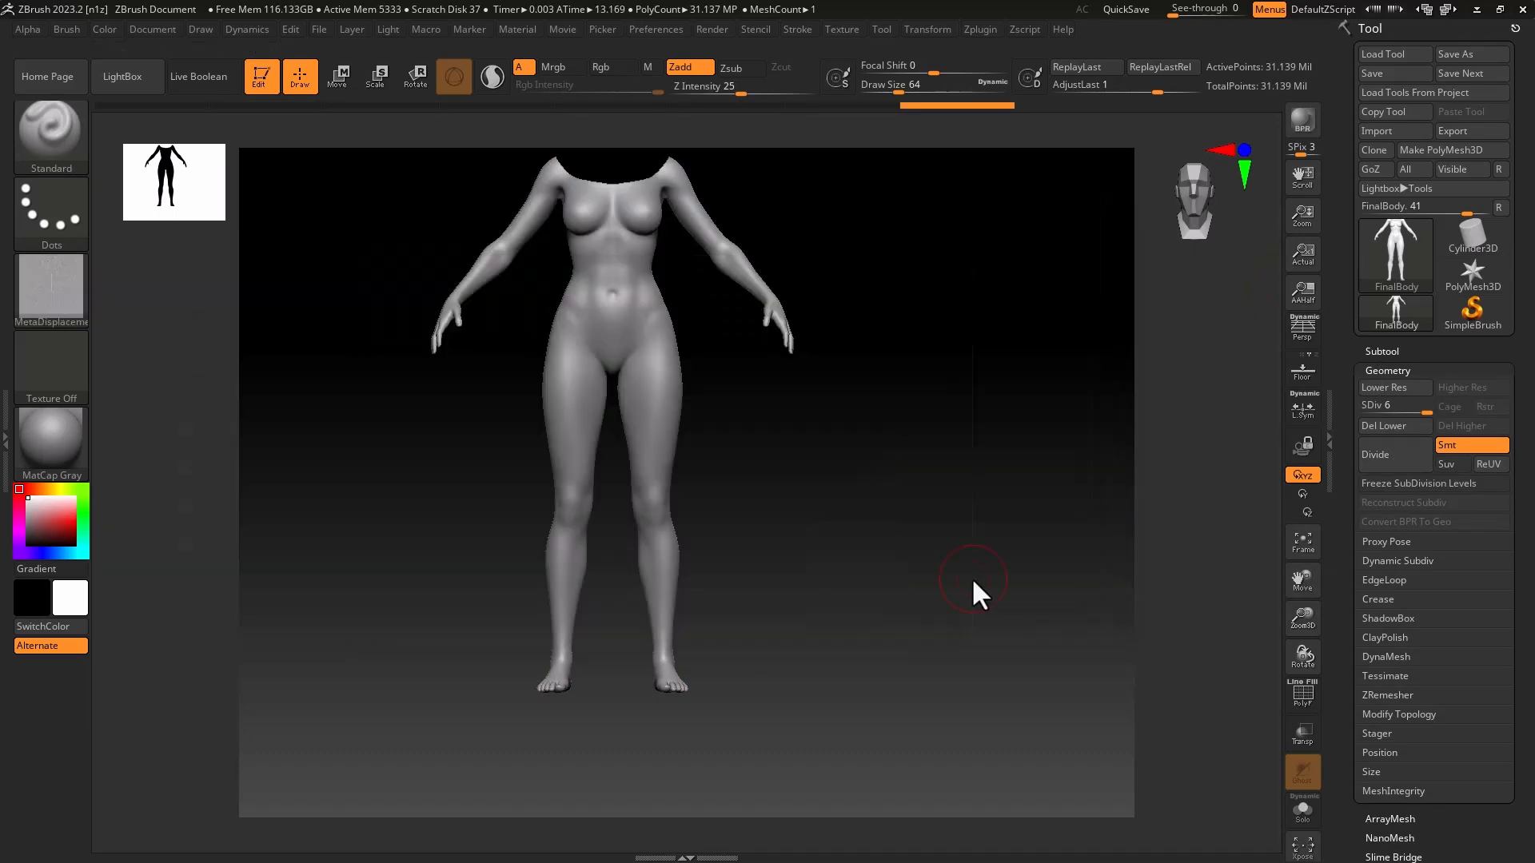
Step: Assign the imported MetaDisplacement alpha as the FinalBody displacement map and apply it to the mesh
left_click(1388, 371)
left_click(1407, 392)
left_click(1397, 439)
left_click(1469, 469)
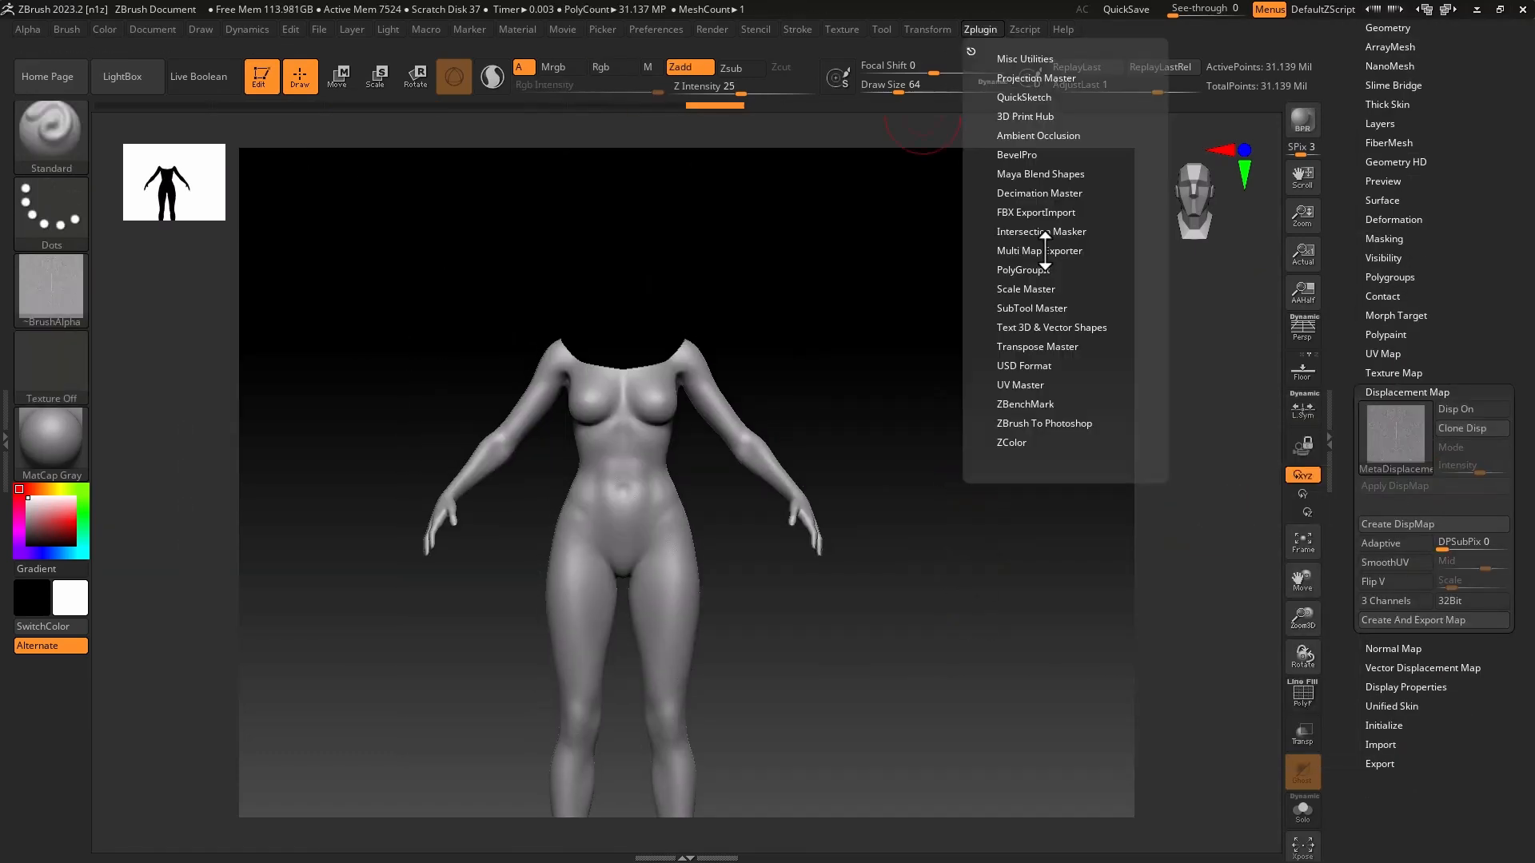
Step: Export the body's cavity map with Multi Map Exporter and close ZBrush without saving the project
left_click(1044, 411)
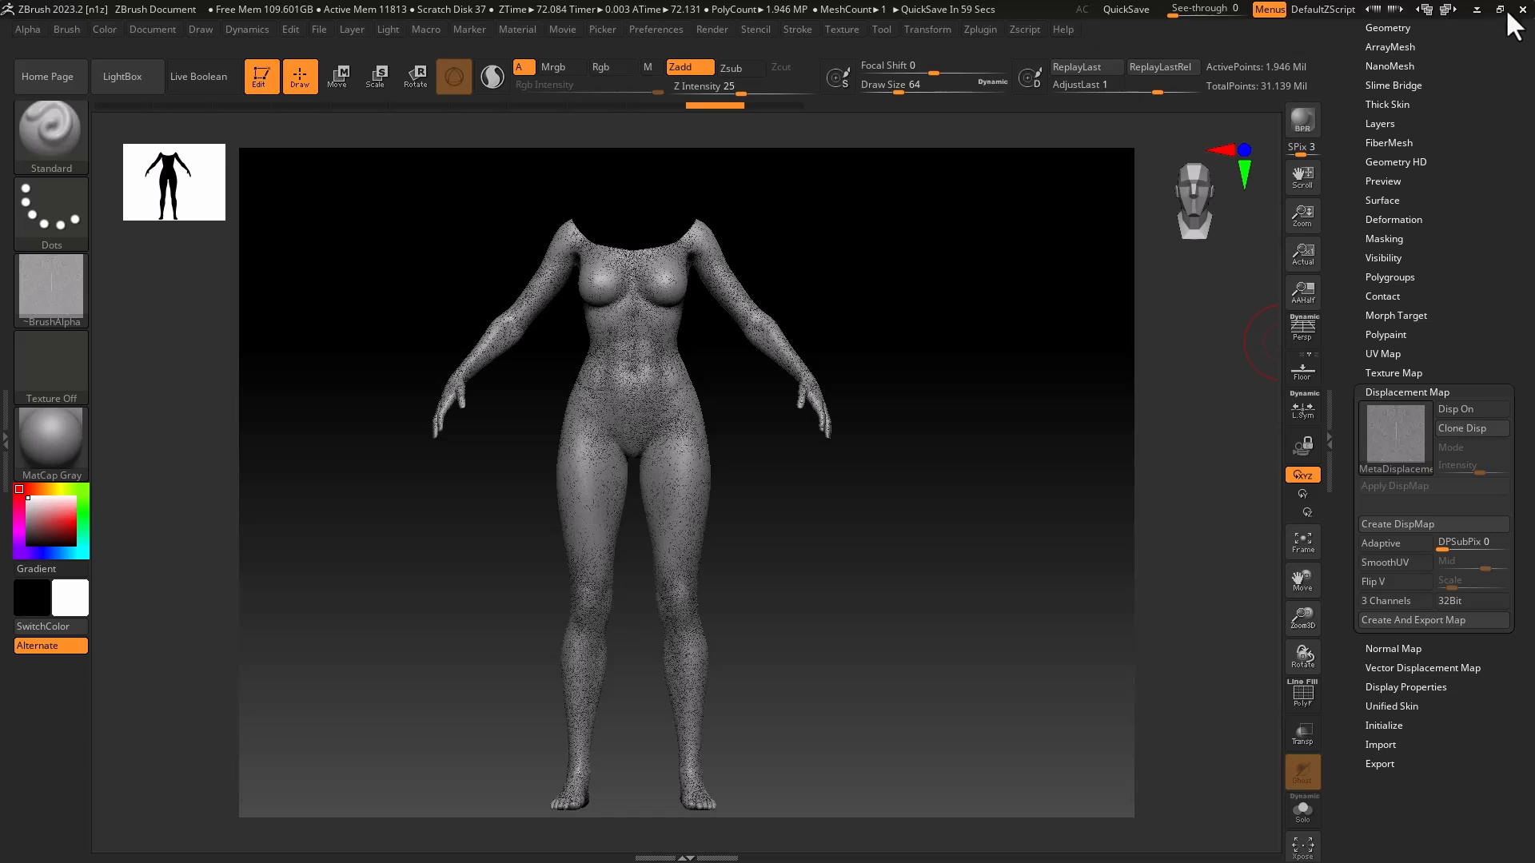
left_click(1515, 11)
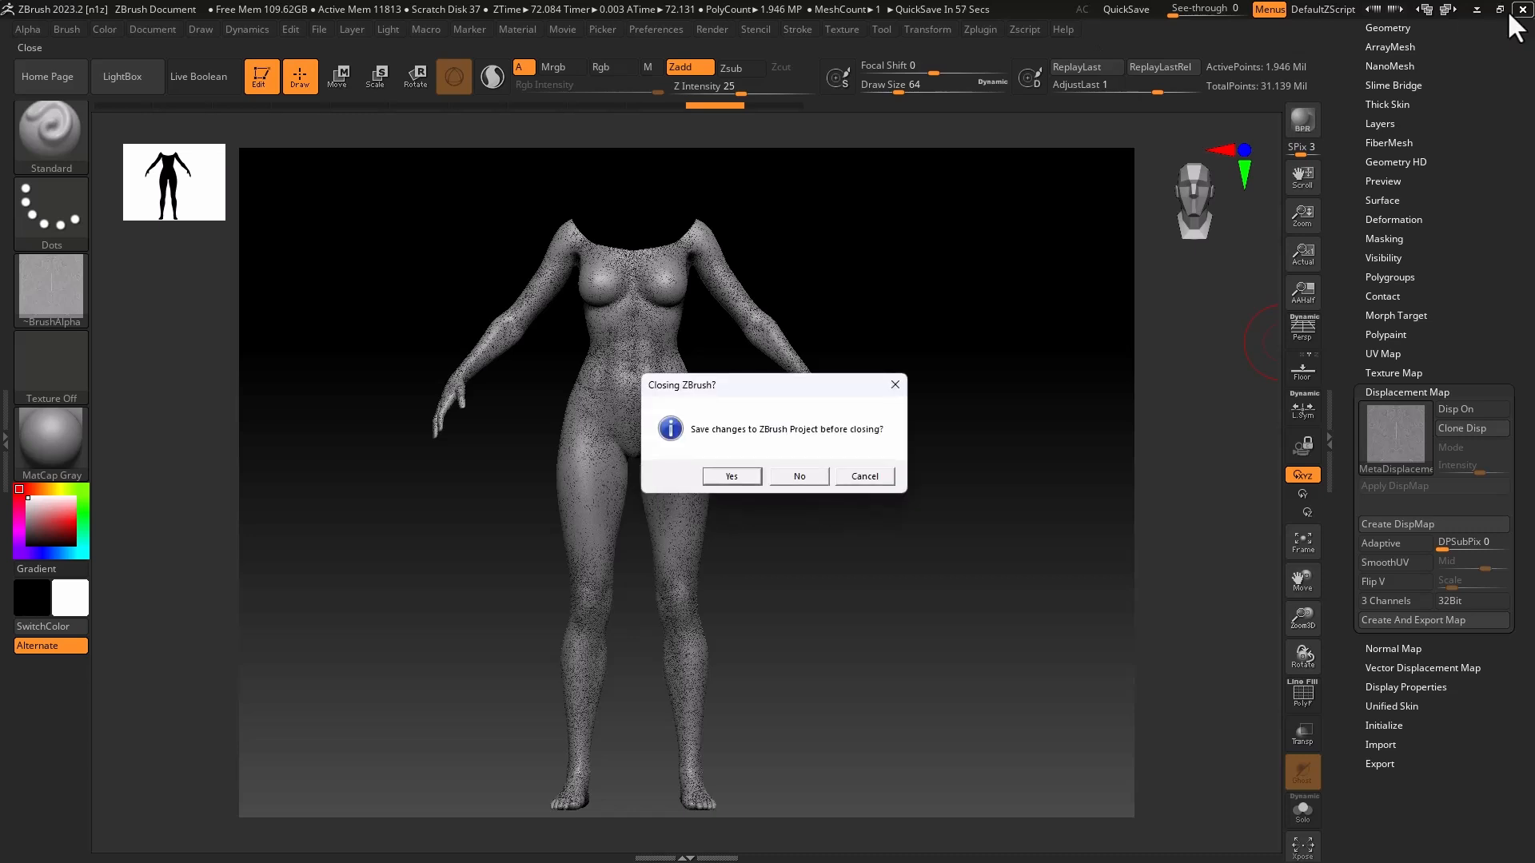
left_click(800, 476)
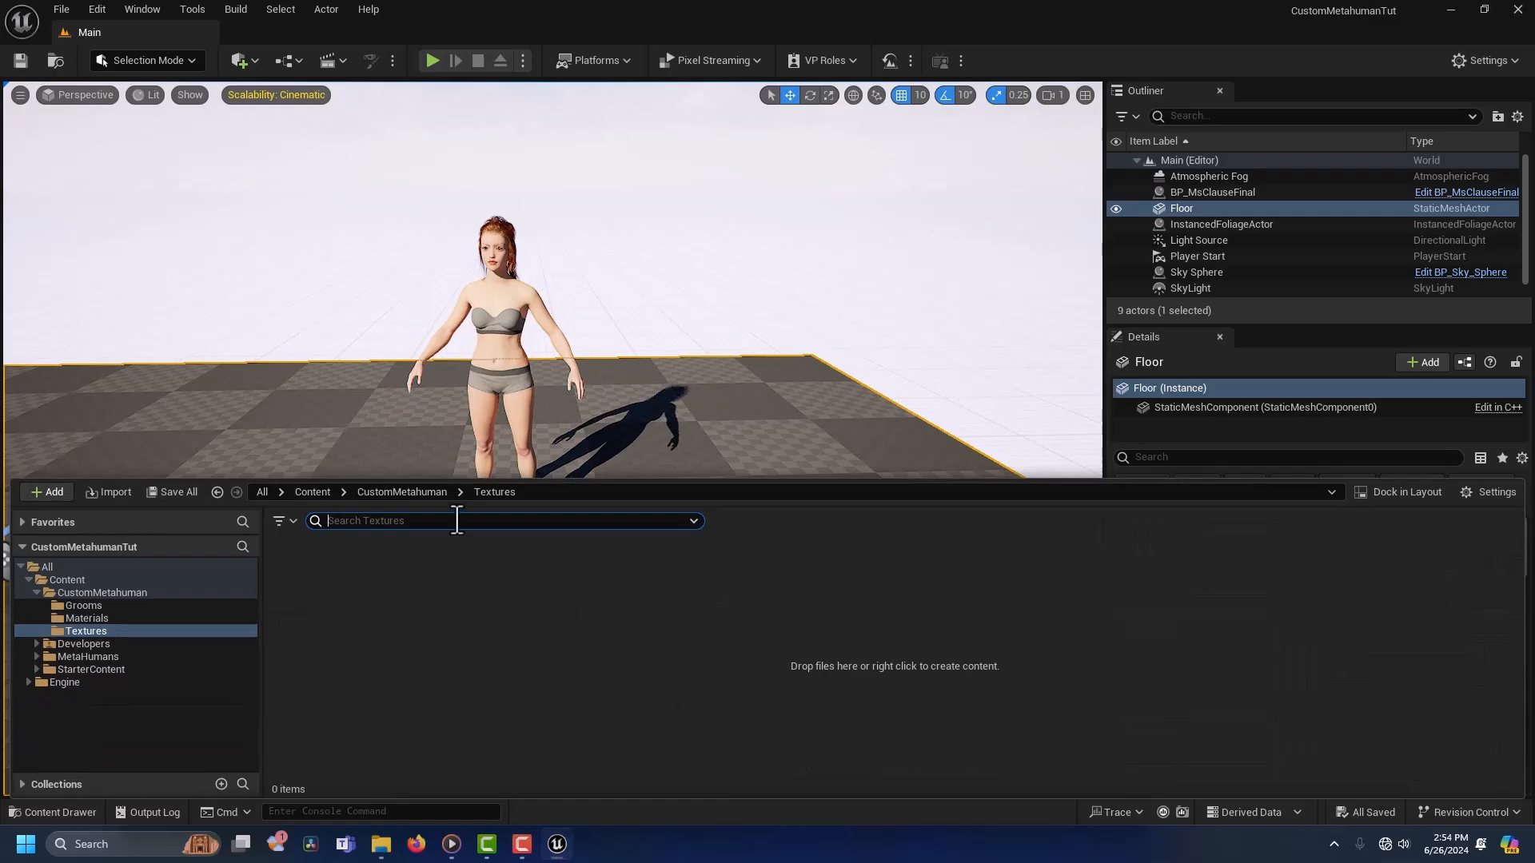
Step: In Unreal Engine, import both cavity maps, FaceNormal_WM1 to WM3, FinalBodyNormal, FinalHeadNormal, WrappedBodyDiffuse and WrappedHeadDiffuse into the CustomMetahuman Textures folder
left_click(414, 493)
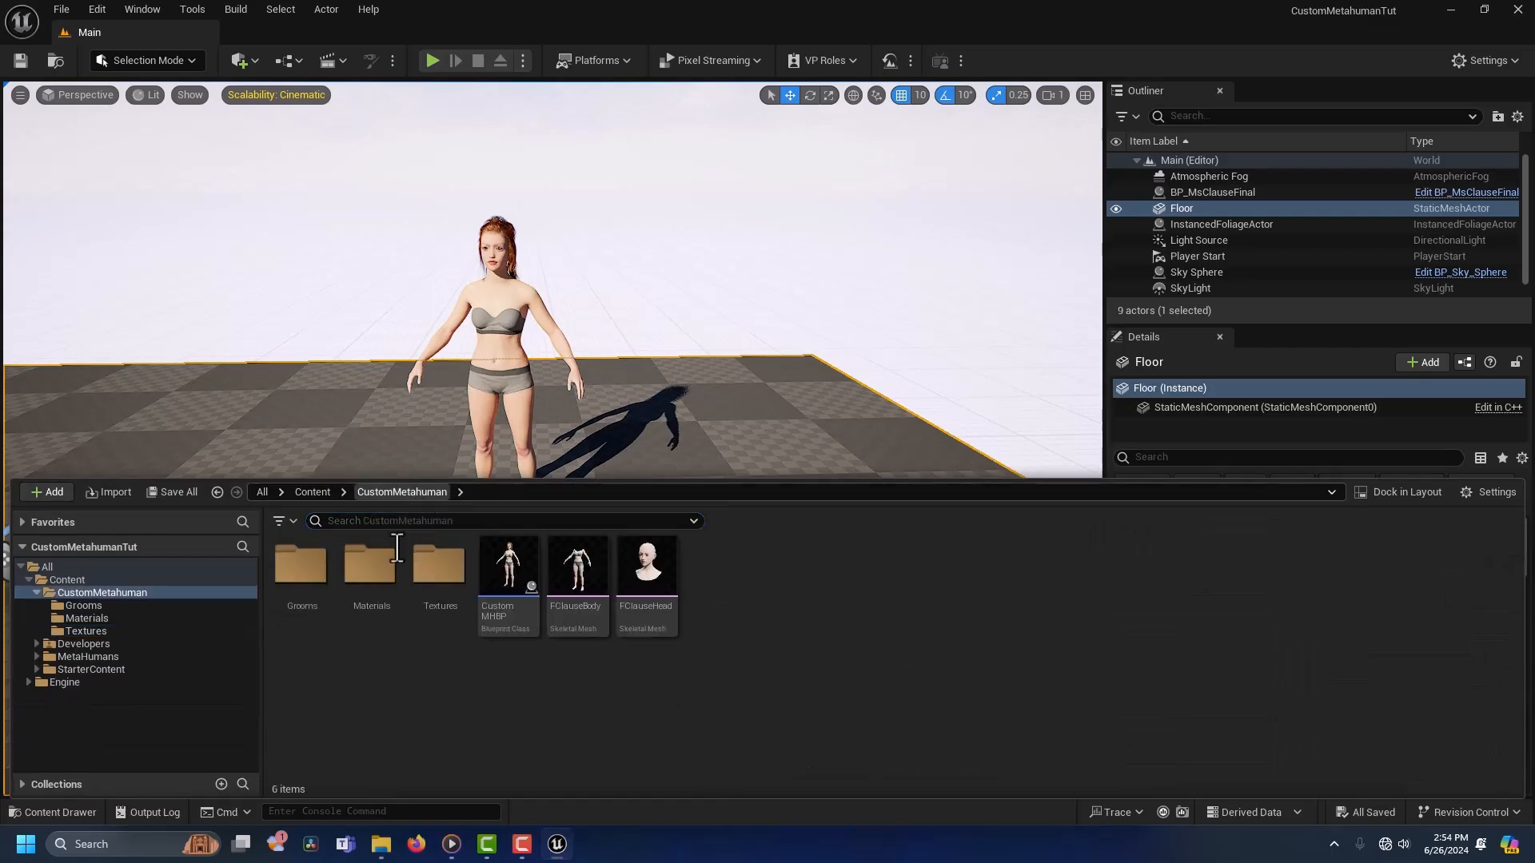
left_click(439, 570)
double_click(442, 573)
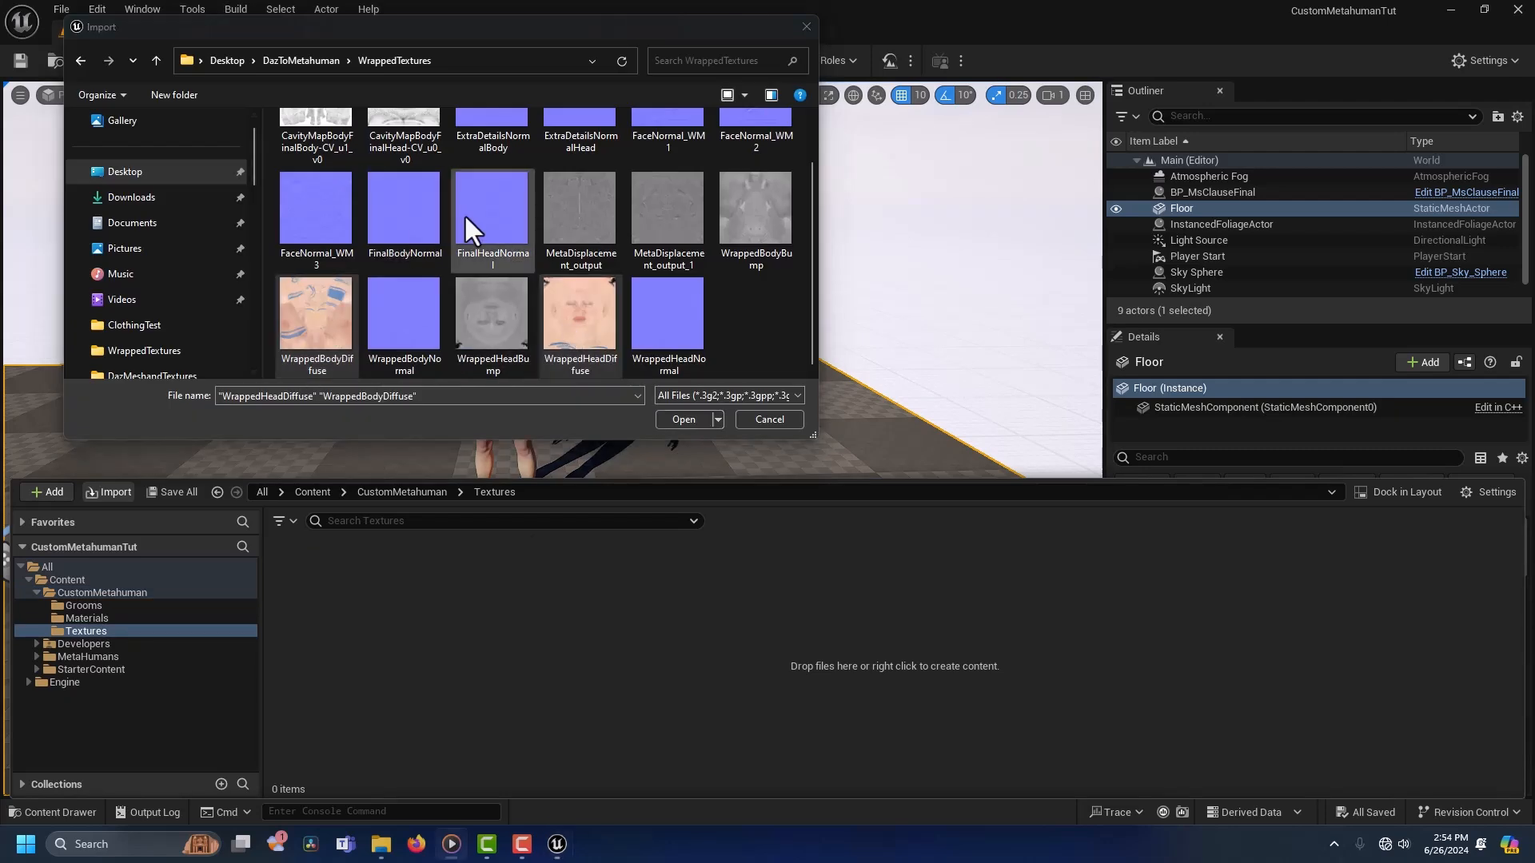
left_click(504, 209, "ctrl")
left_click(409, 224, "ctrl")
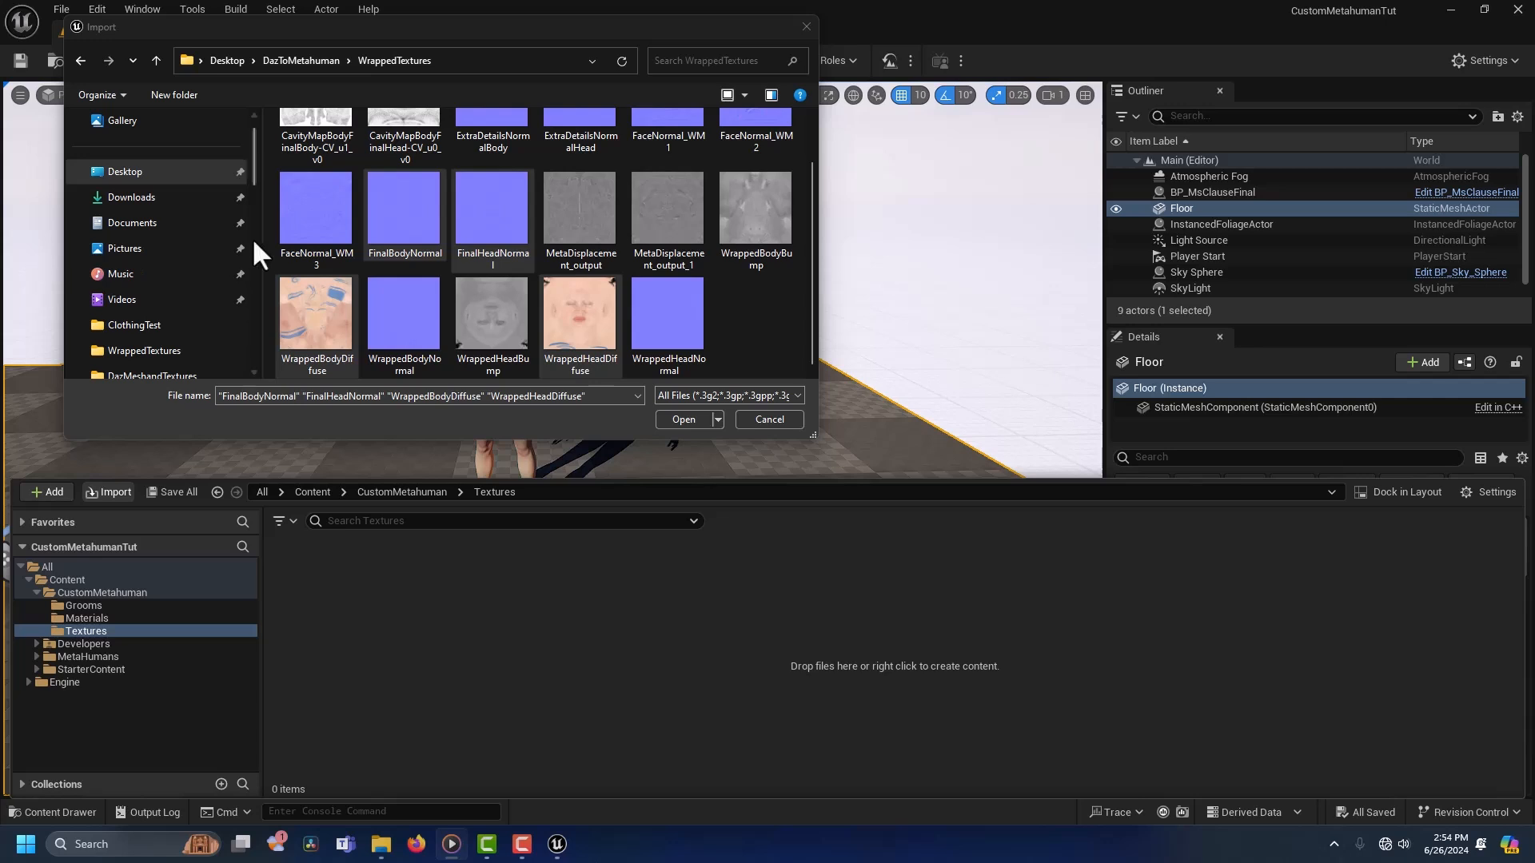
left_click(304, 210, "ctrl")
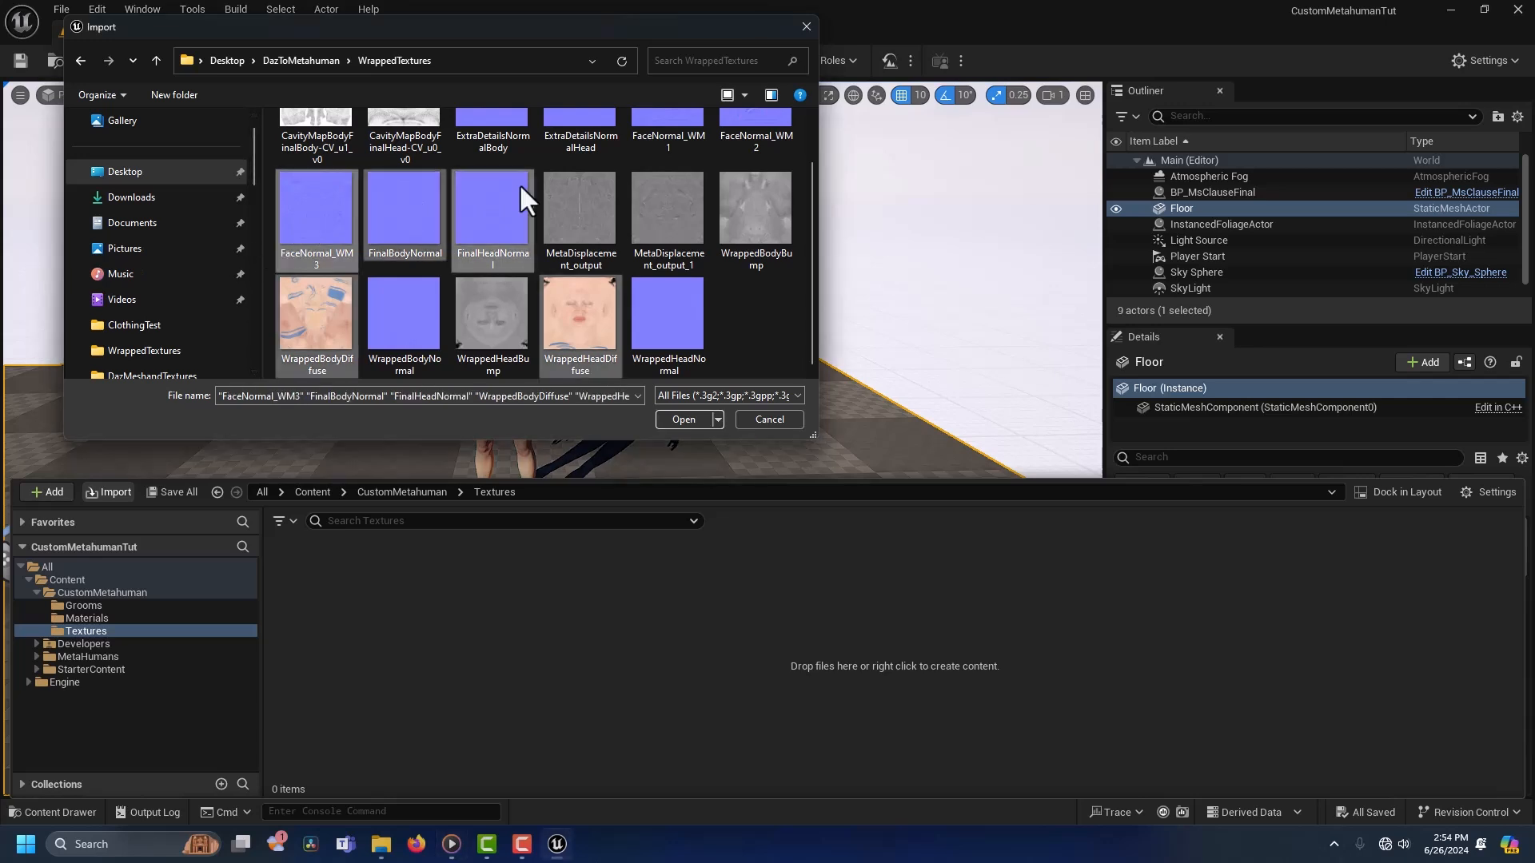
left_click(745, 117, "ctrl")
left_click(661, 160, "ctrl")
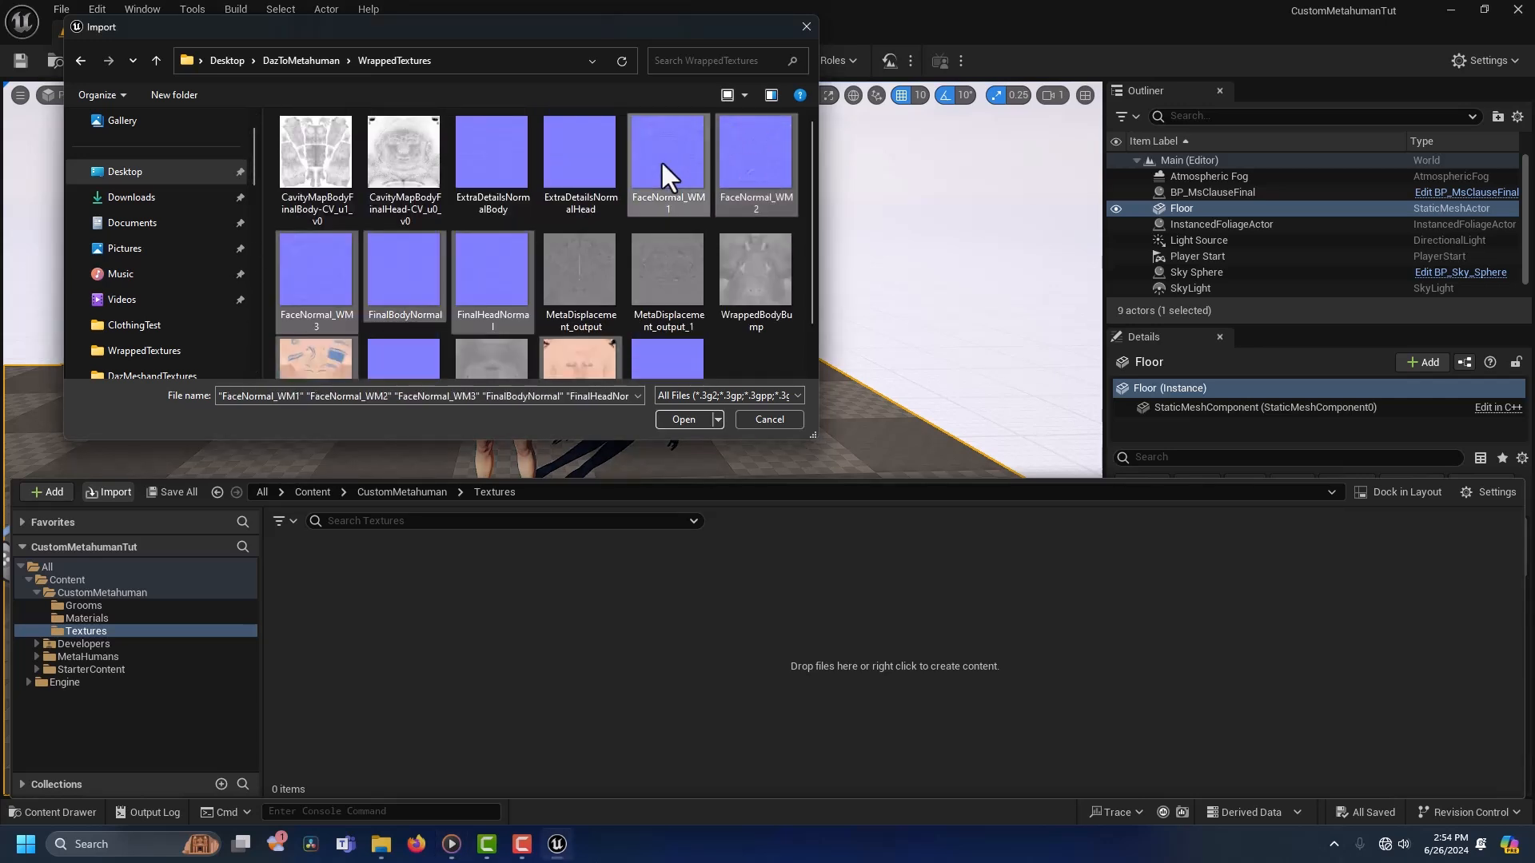
left_click(411, 165, "ctrl")
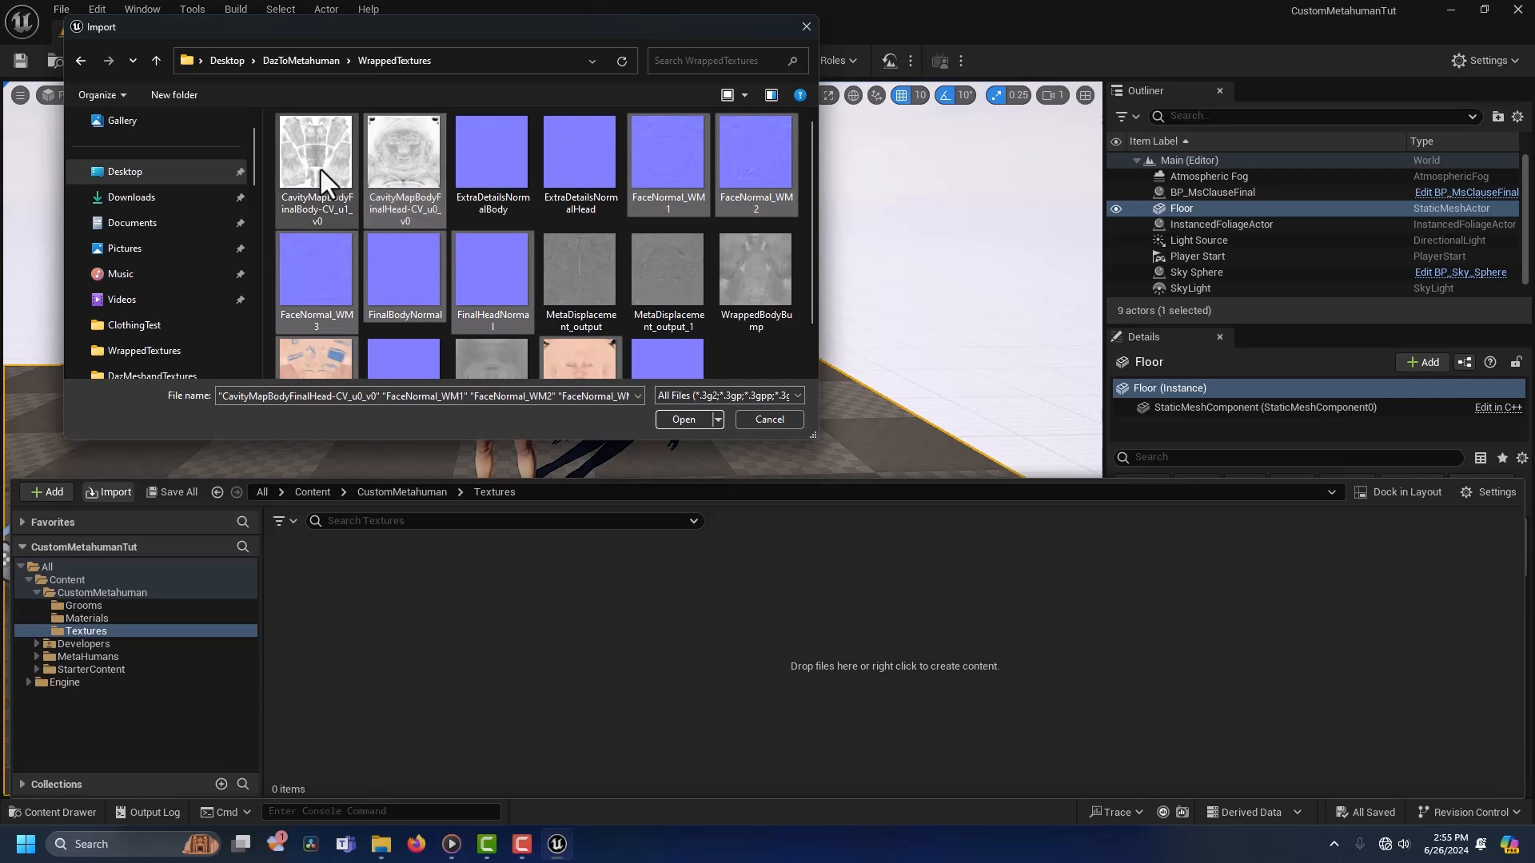
left_click(320, 169, "ctrl")
left_click(684, 412)
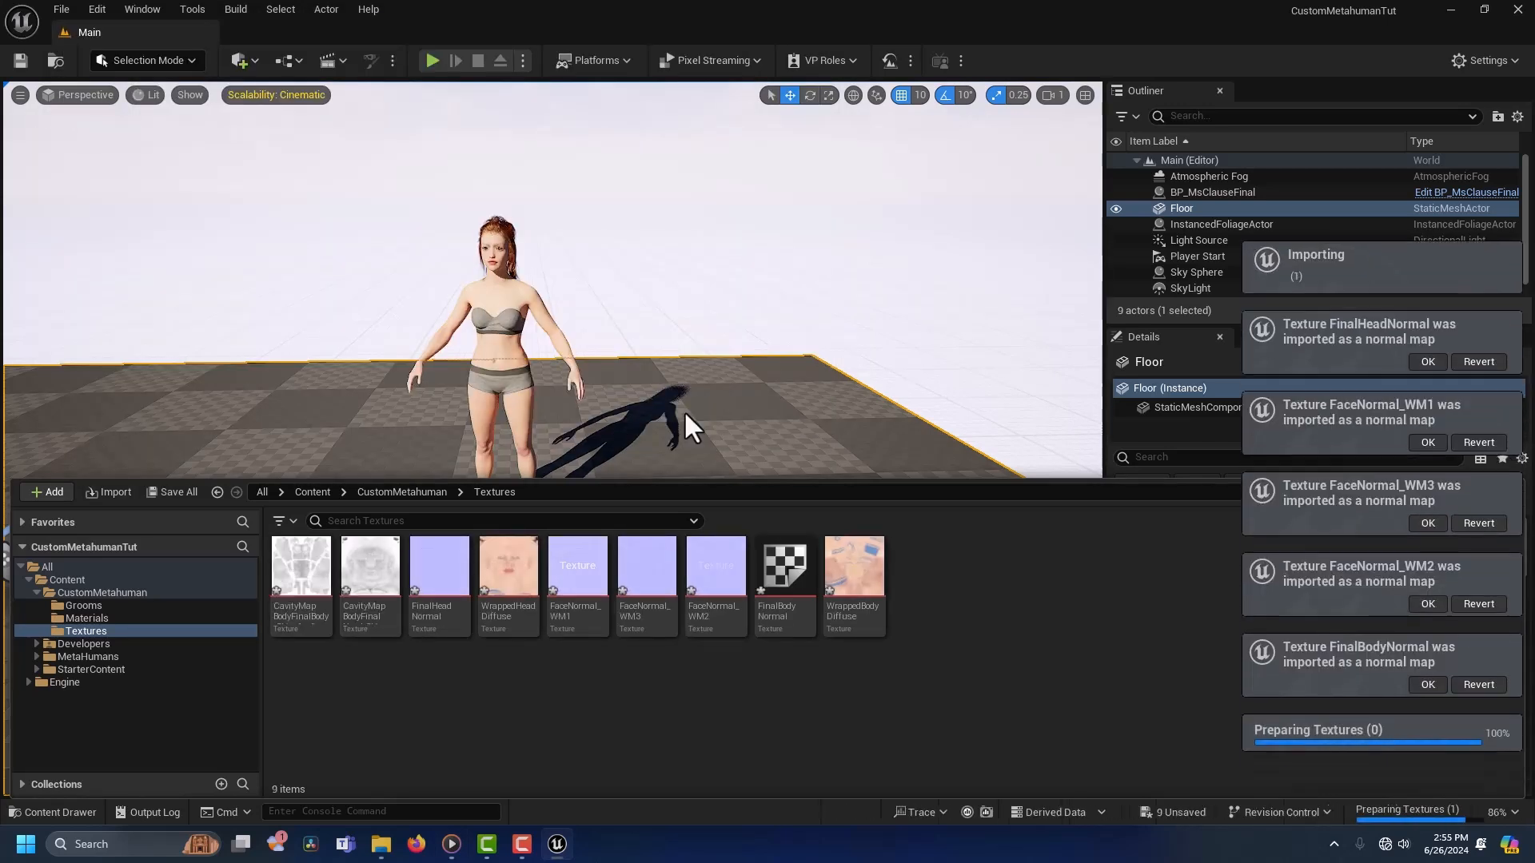
Step: Select all nine imported textures in the Textures folder and save them
left_click(312, 574, "shift")
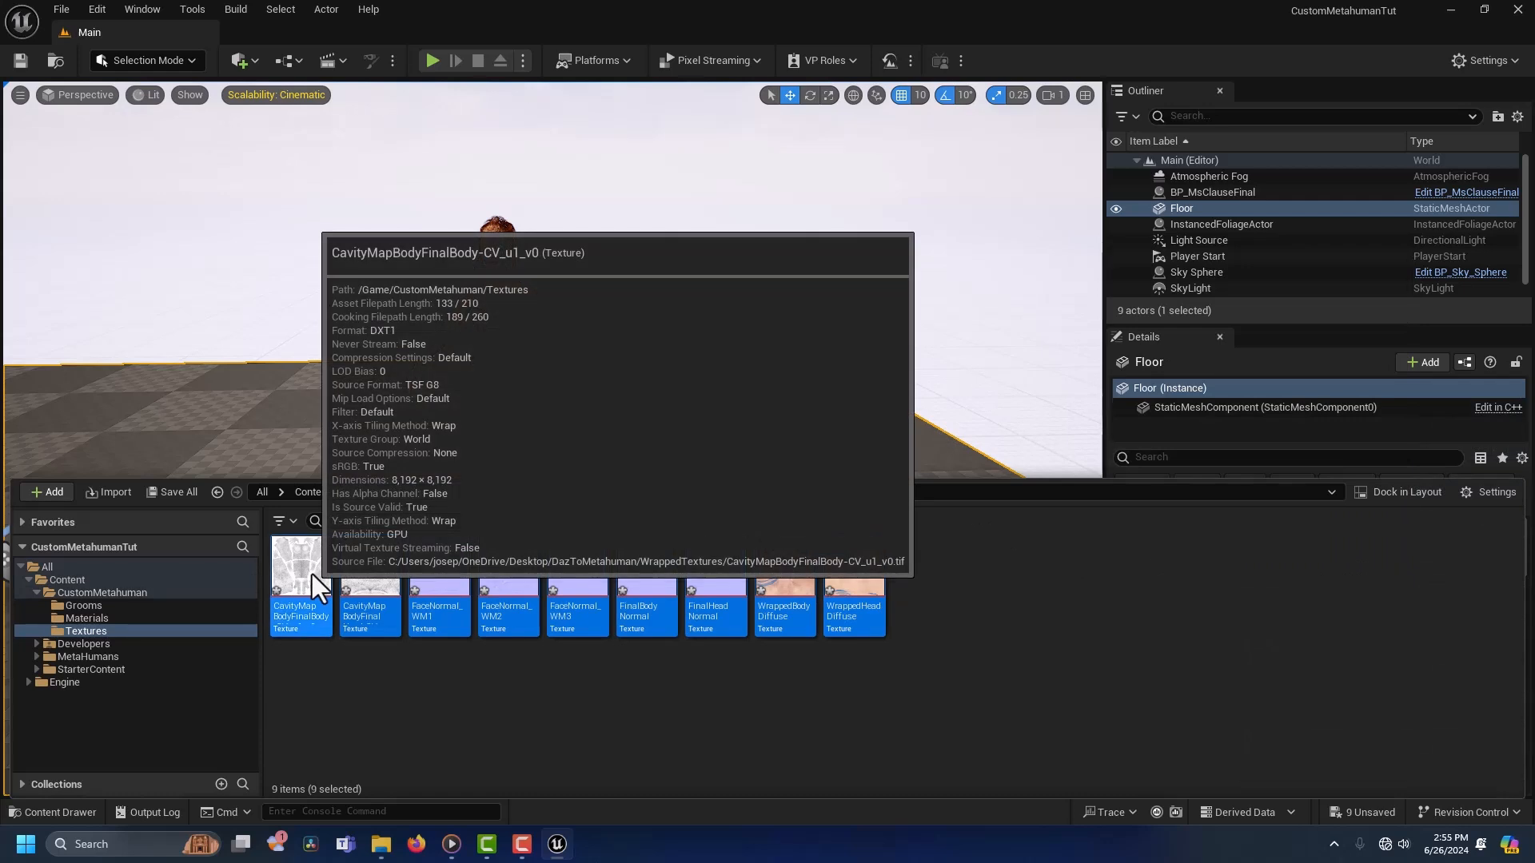
right_click(313, 576)
left_click(368, 553)
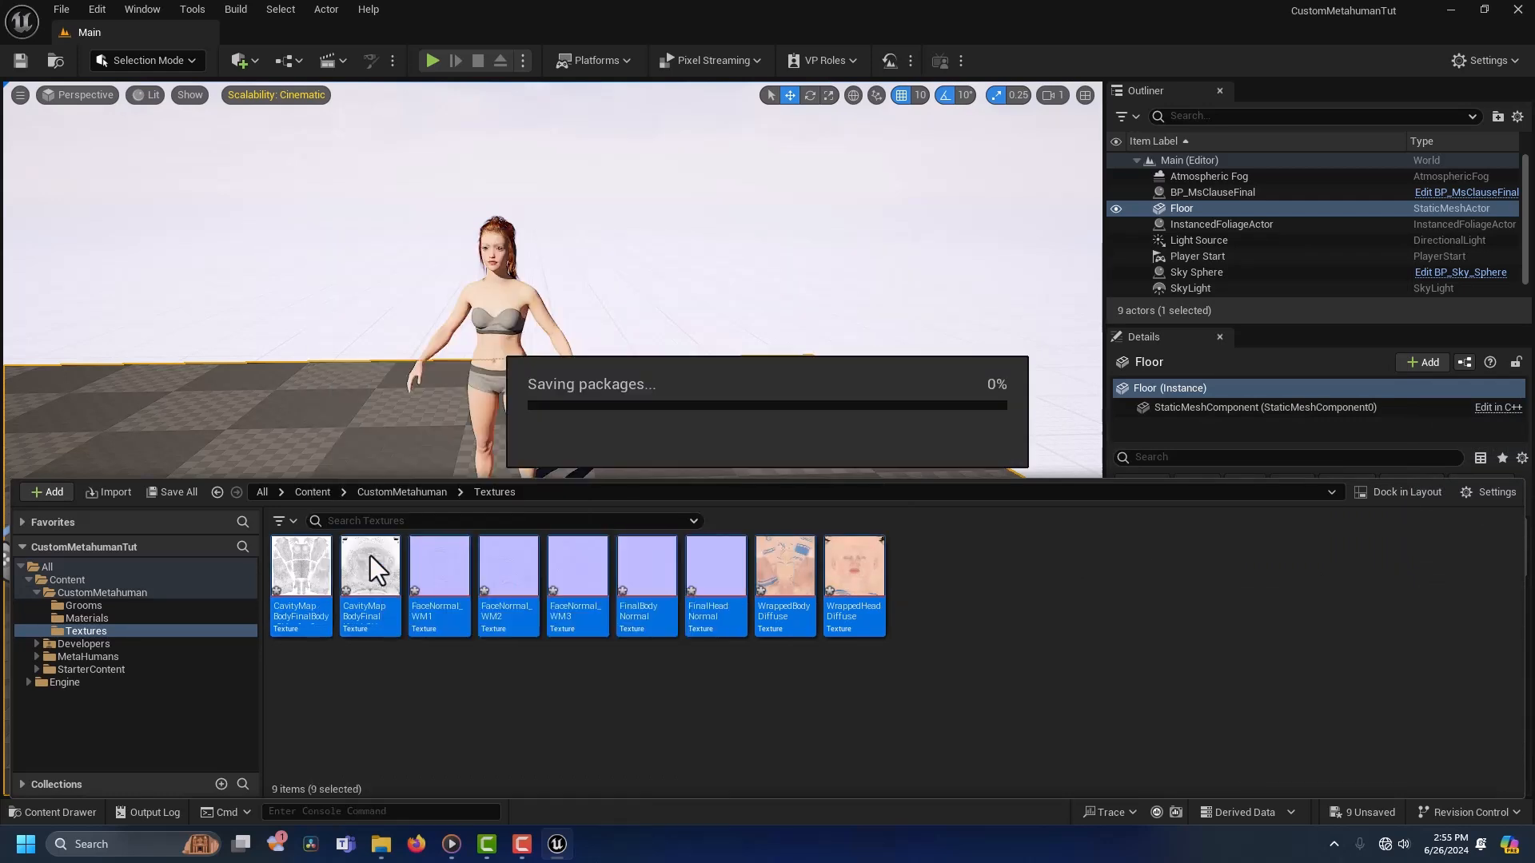
Step: In the CustomHead material instance, assign WrappedHeadDiffuse to the base color slots Color_CM1, Color_CM2 and Color_CM3
double_click(506, 582)
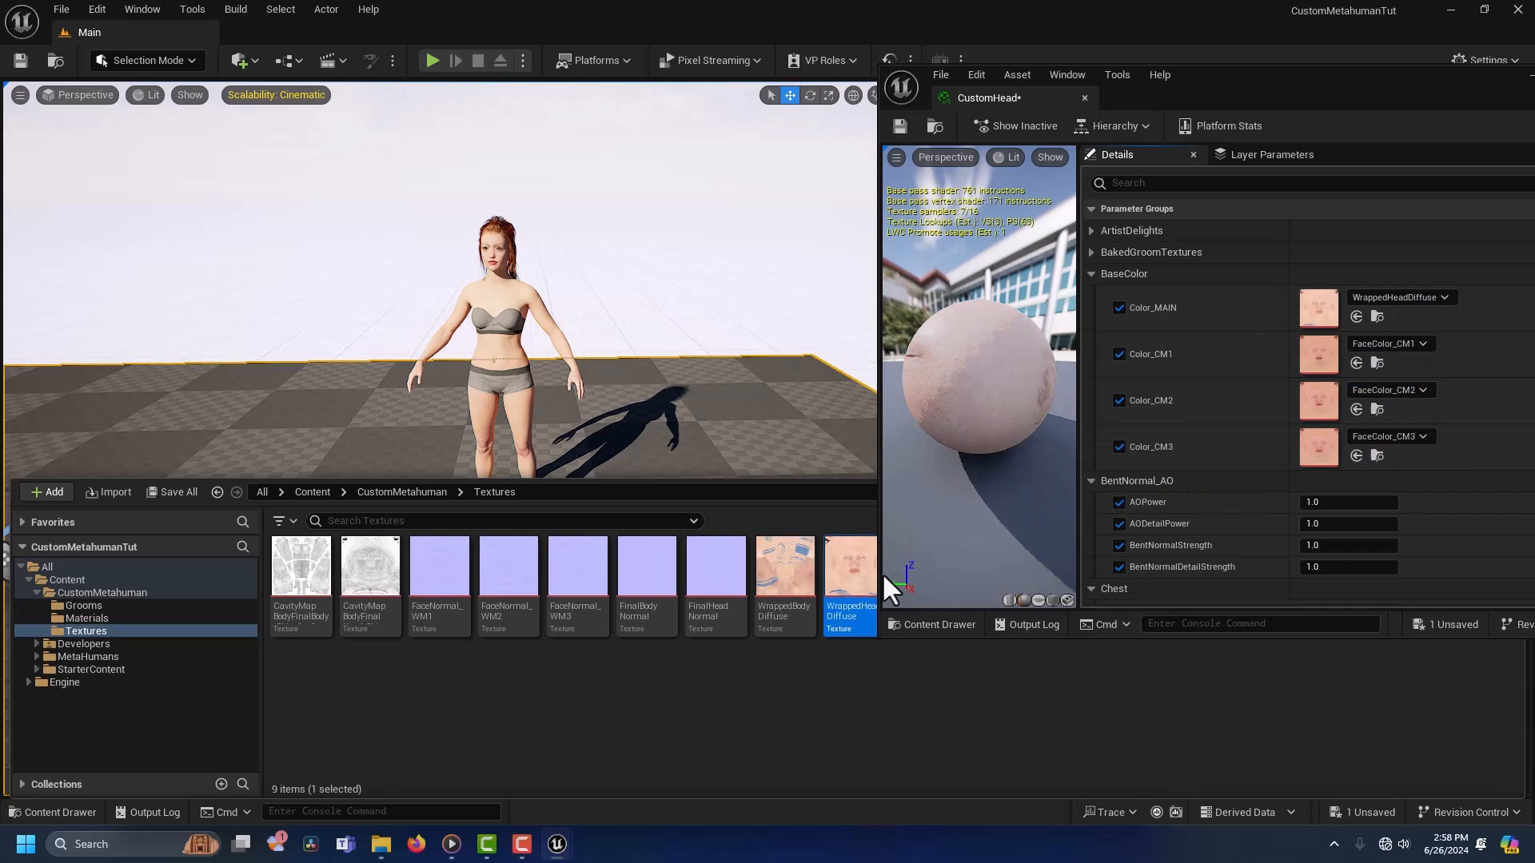
left_click_drag(880, 573, 1321, 359)
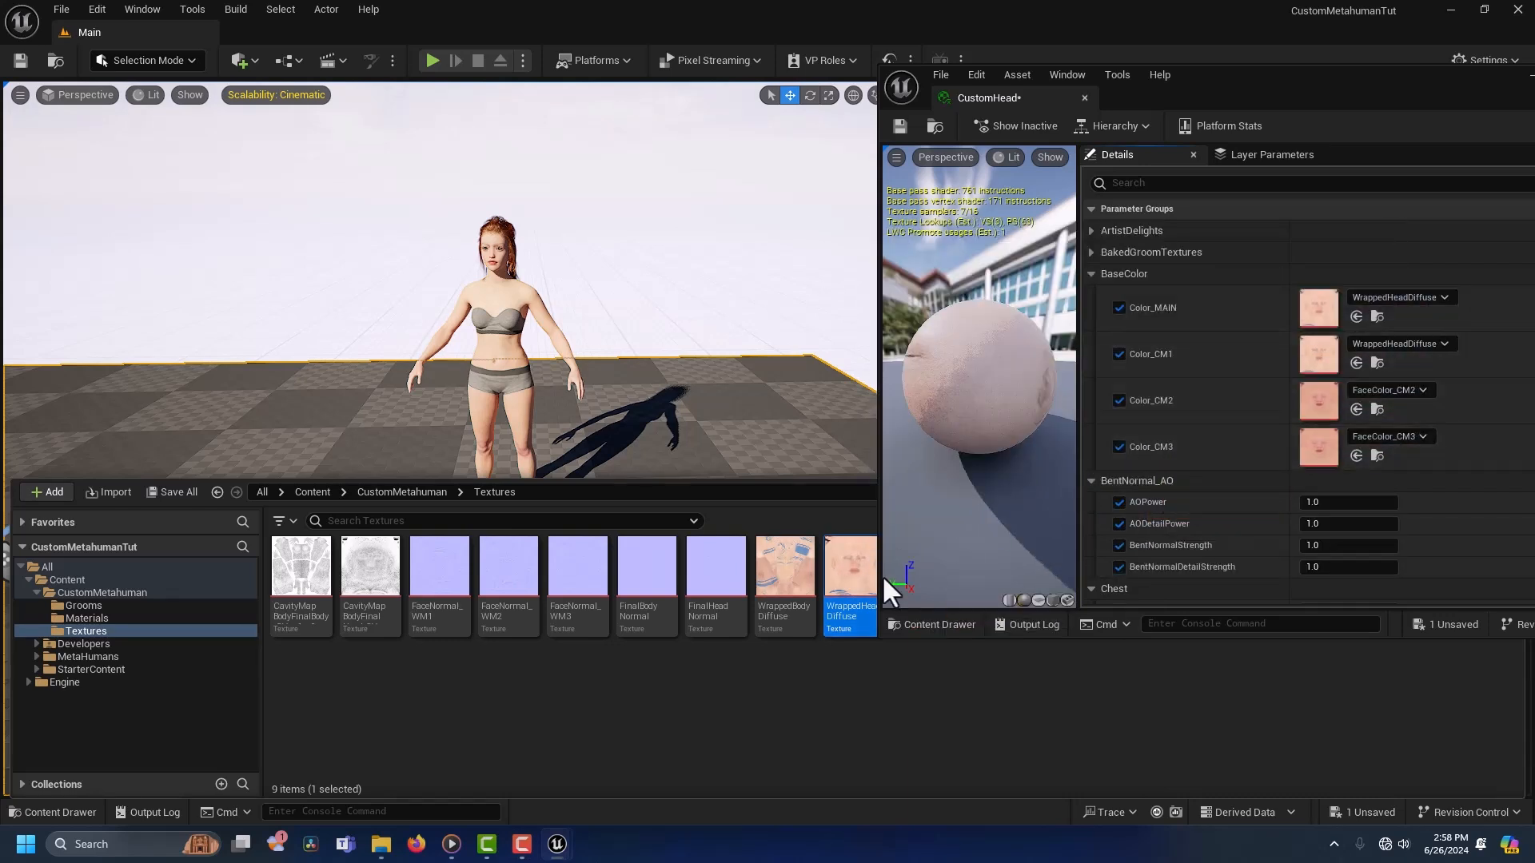
left_click_drag(933, 562, 1317, 400)
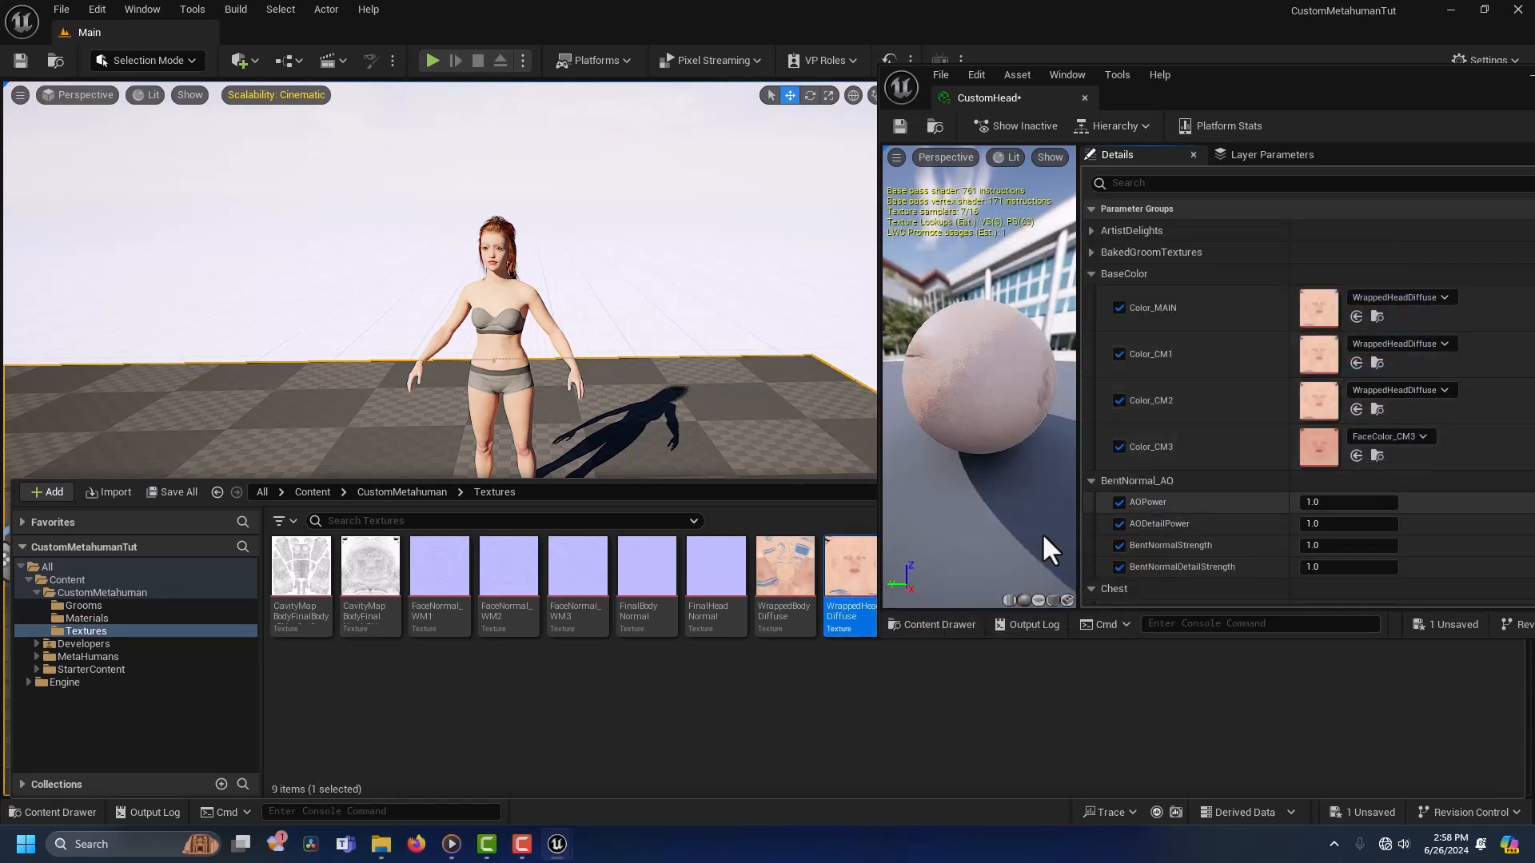
left_click_drag(858, 579, 1327, 446)
Step: Assign FinalHeadNormal to Normal_MAIN and the imported FaceNormal_WM1, WM2 and WM3 textures to the matching normal slots of CustomHead
scroll(1228, 429, "down", 10)
scroll(1230, 432, "down", 5)
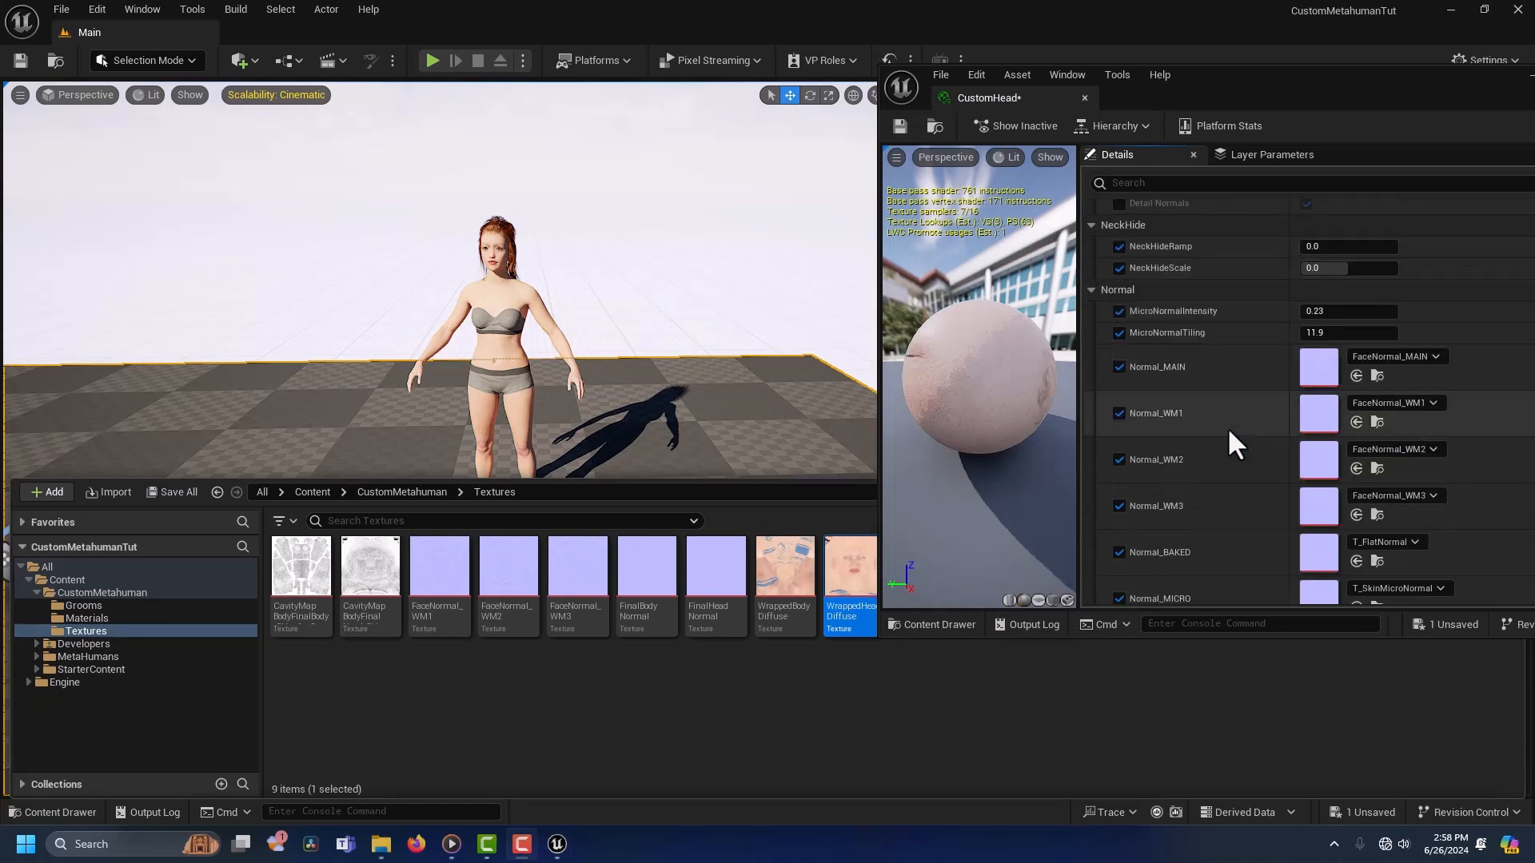
scroll(1227, 427, "down", 2)
left_click_drag(716, 579, 1307, 281)
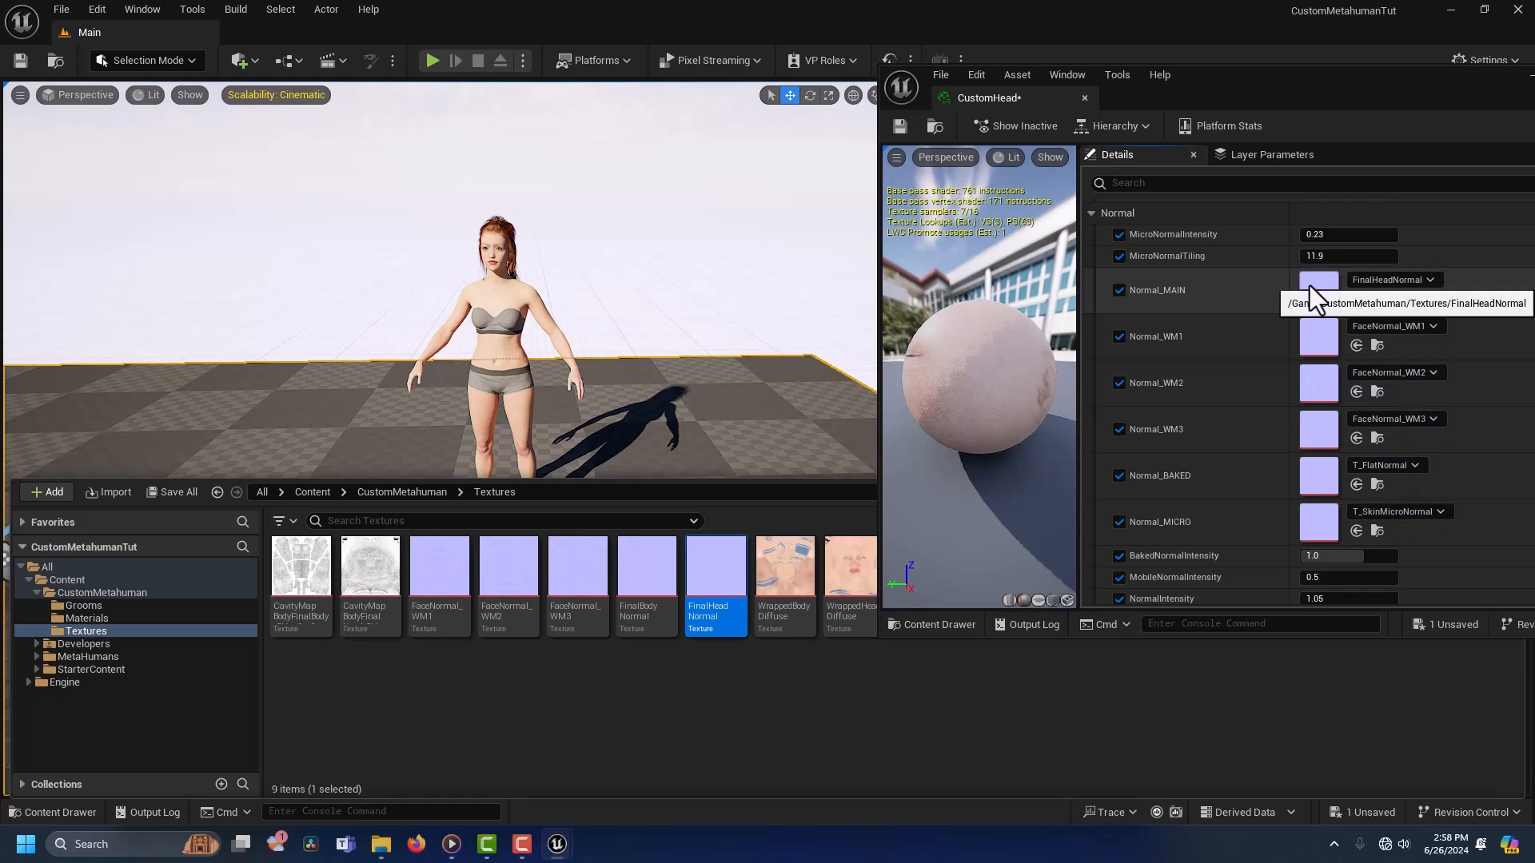
left_click_drag(419, 590, 1327, 342)
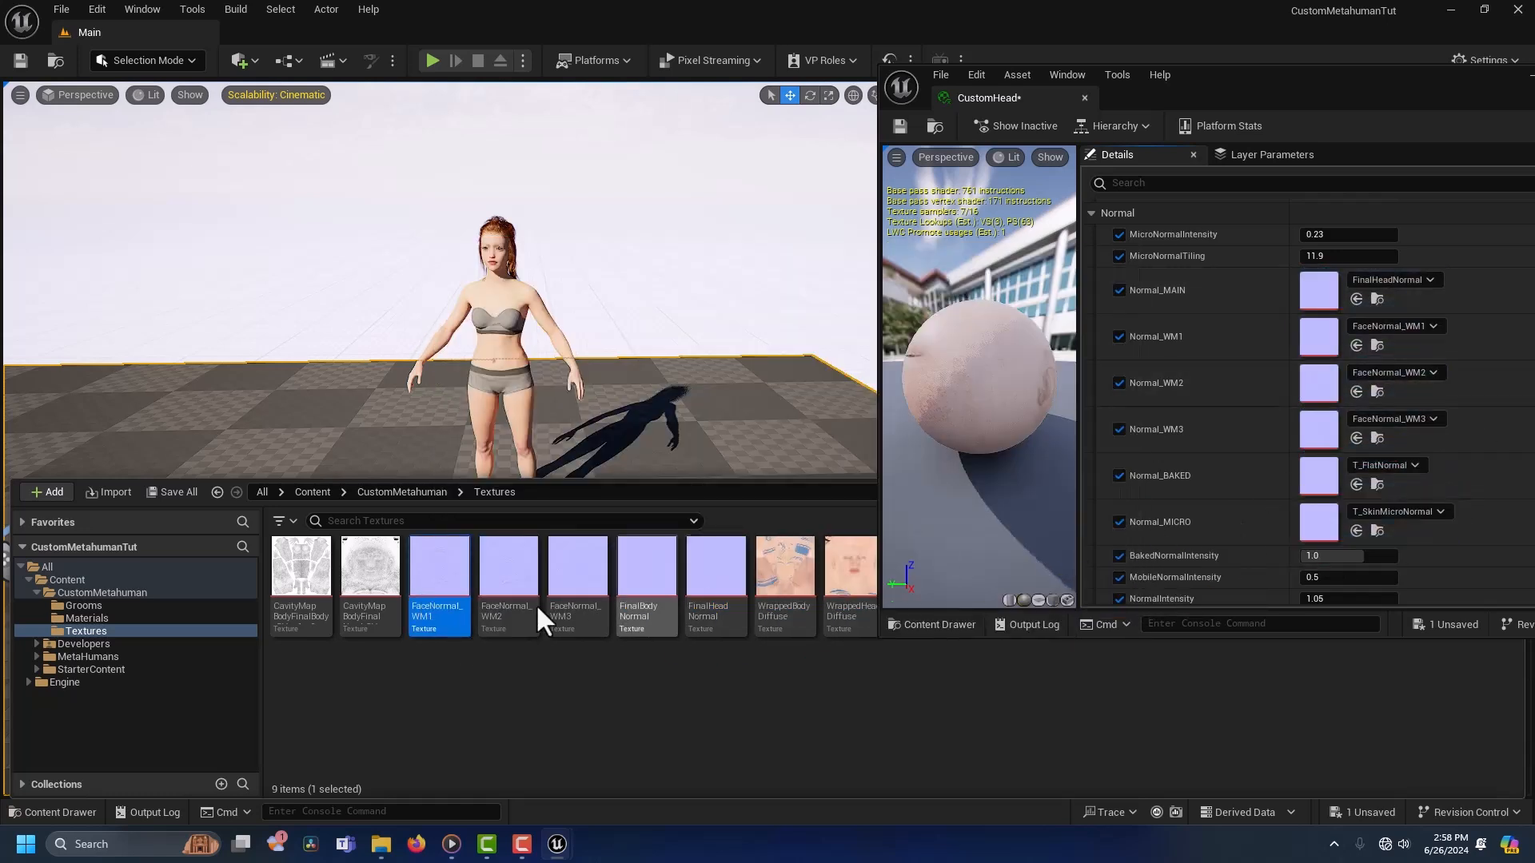
left_click_drag(510, 579, 1317, 379)
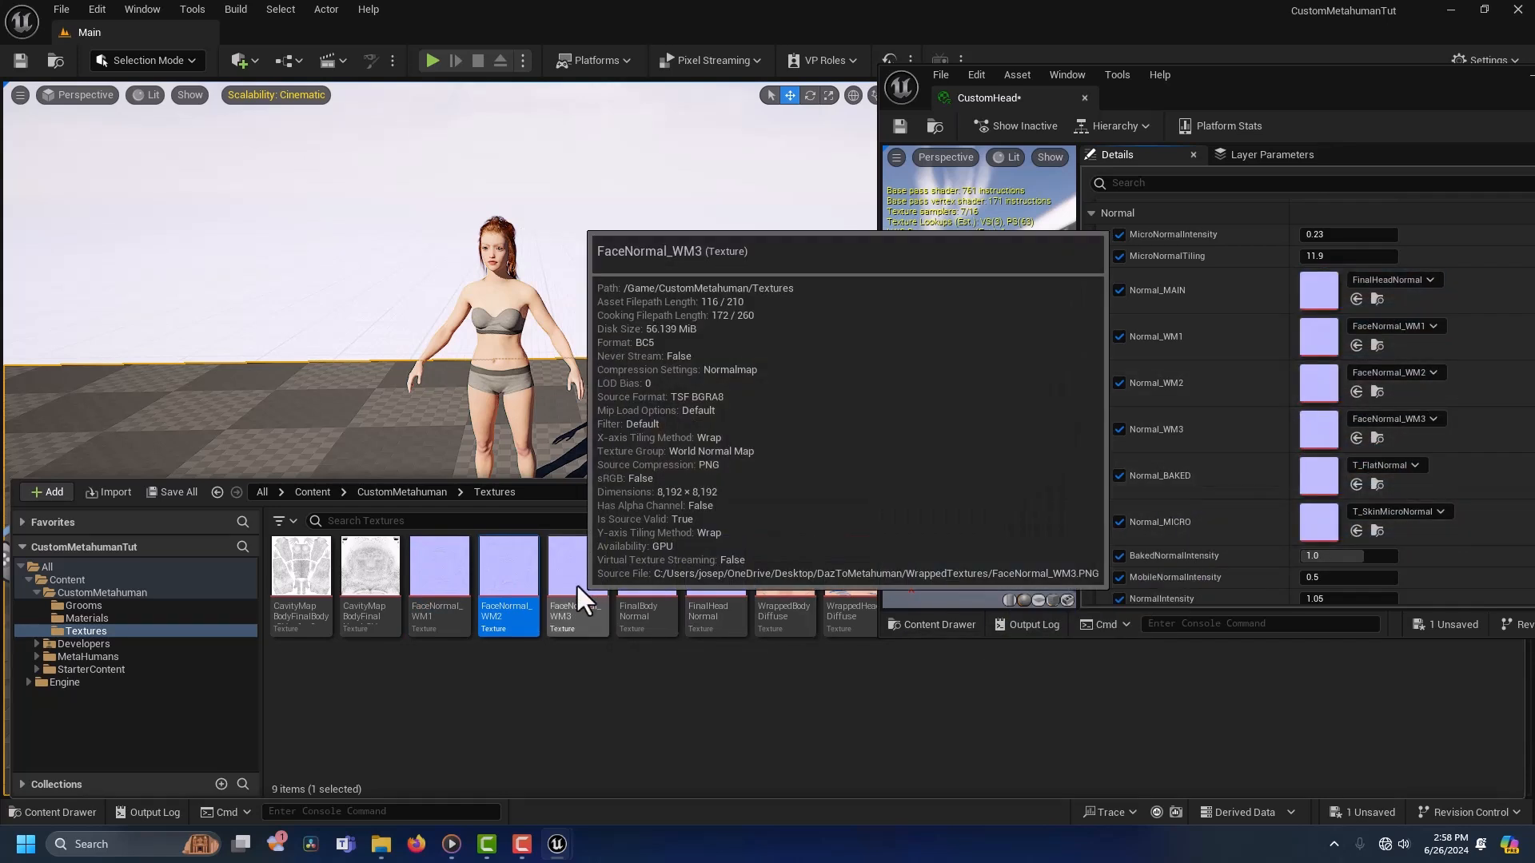
left_click_drag(577, 584, 1321, 424)
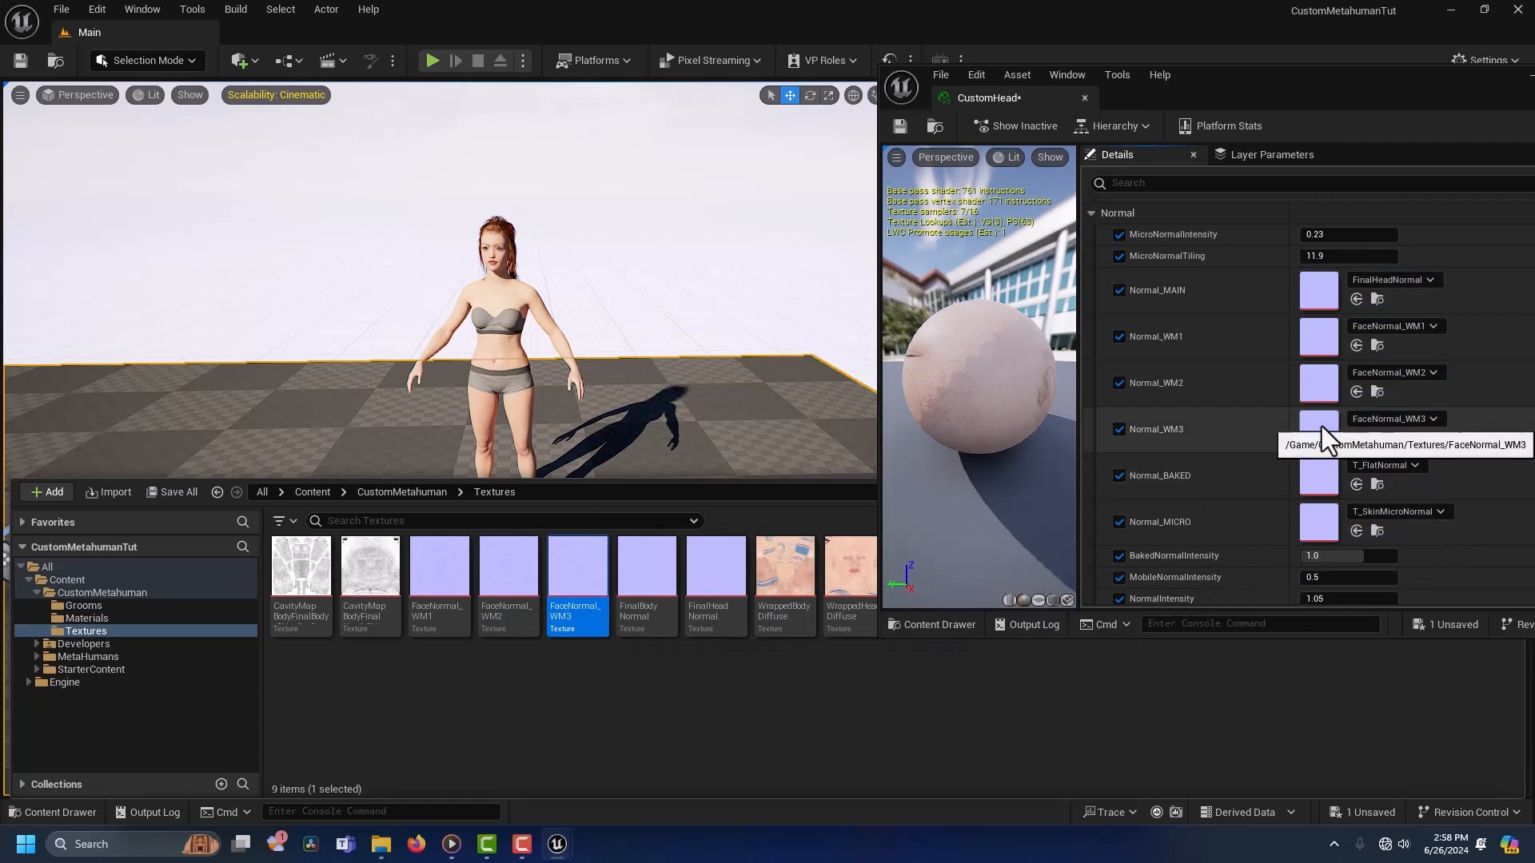
Step: Open the FaceRoughness_MAIN texture assigned to CustomHead's Roughness_MAIN parameter to examine its channels
scroll(1321, 480, "down", 10)
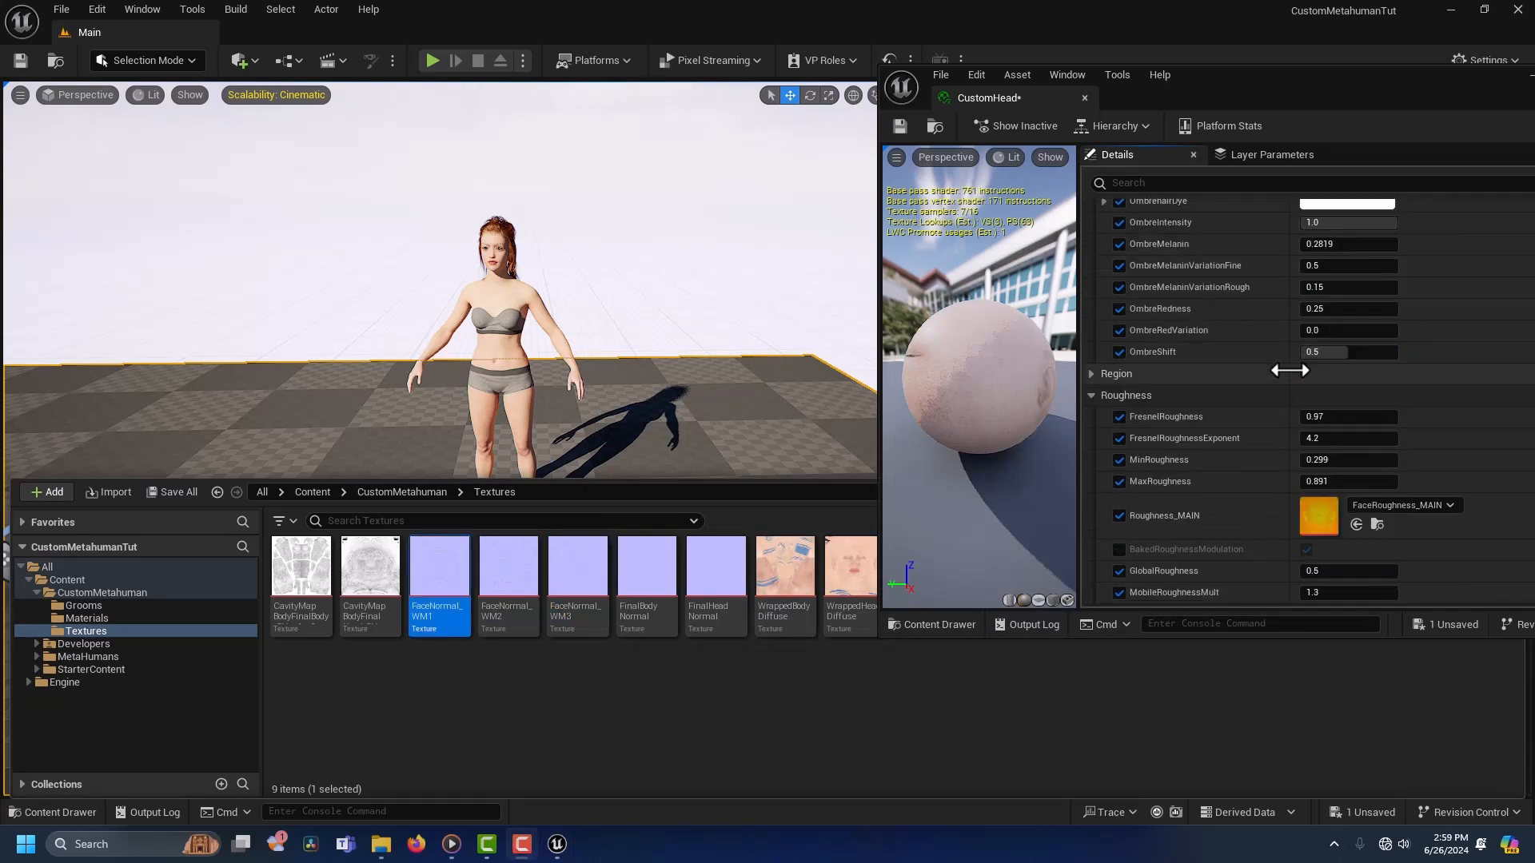
double_click(1316, 510)
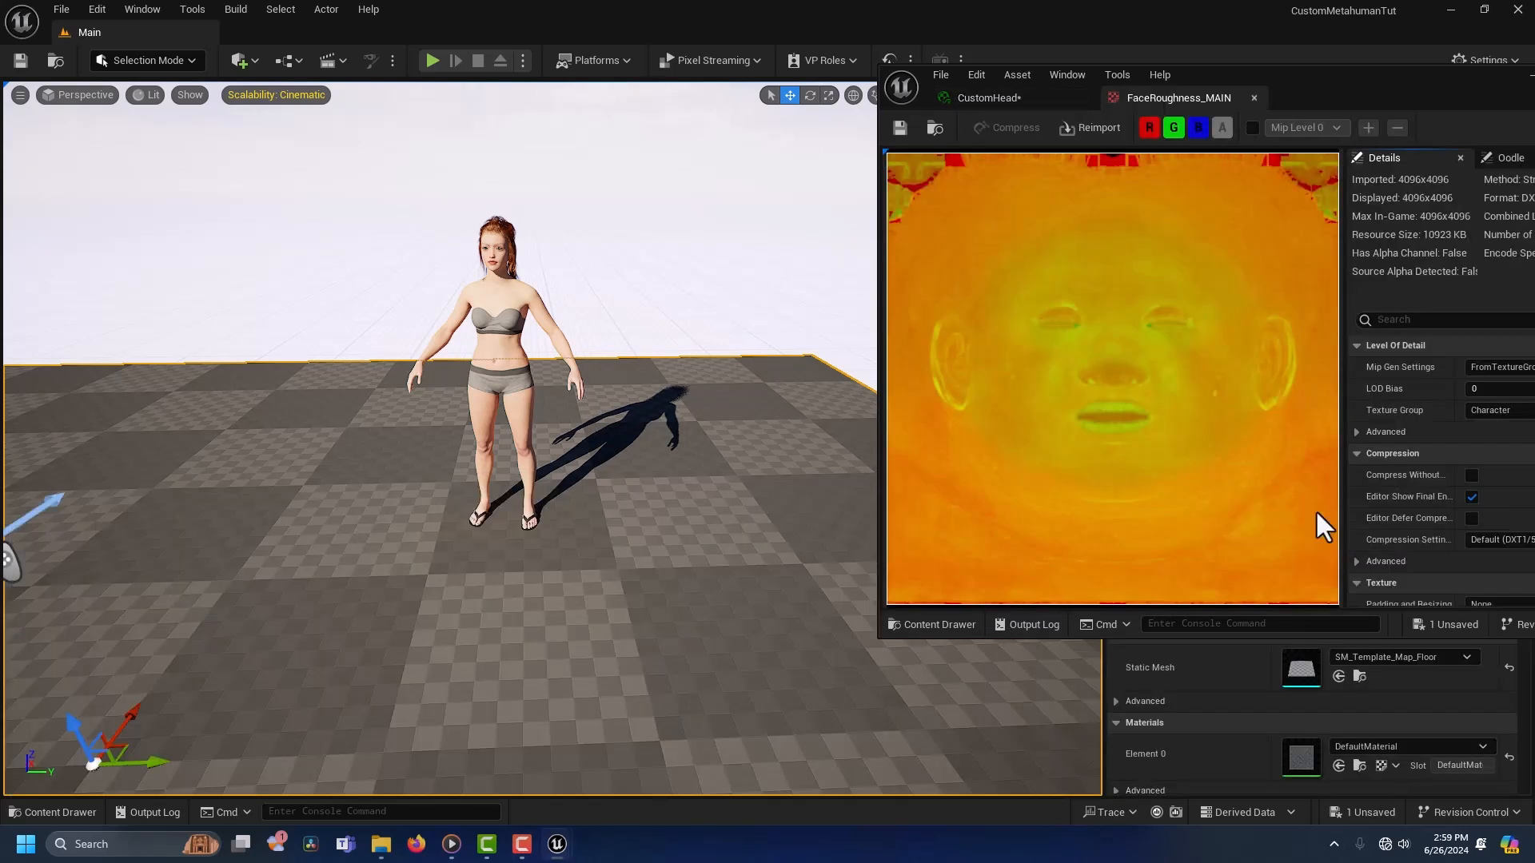
Step: Set the composite texture of FaceRoughness_MAIN to FinalHeadNormal and close the texture
left_click_drag(1303, 76, 1033, 92)
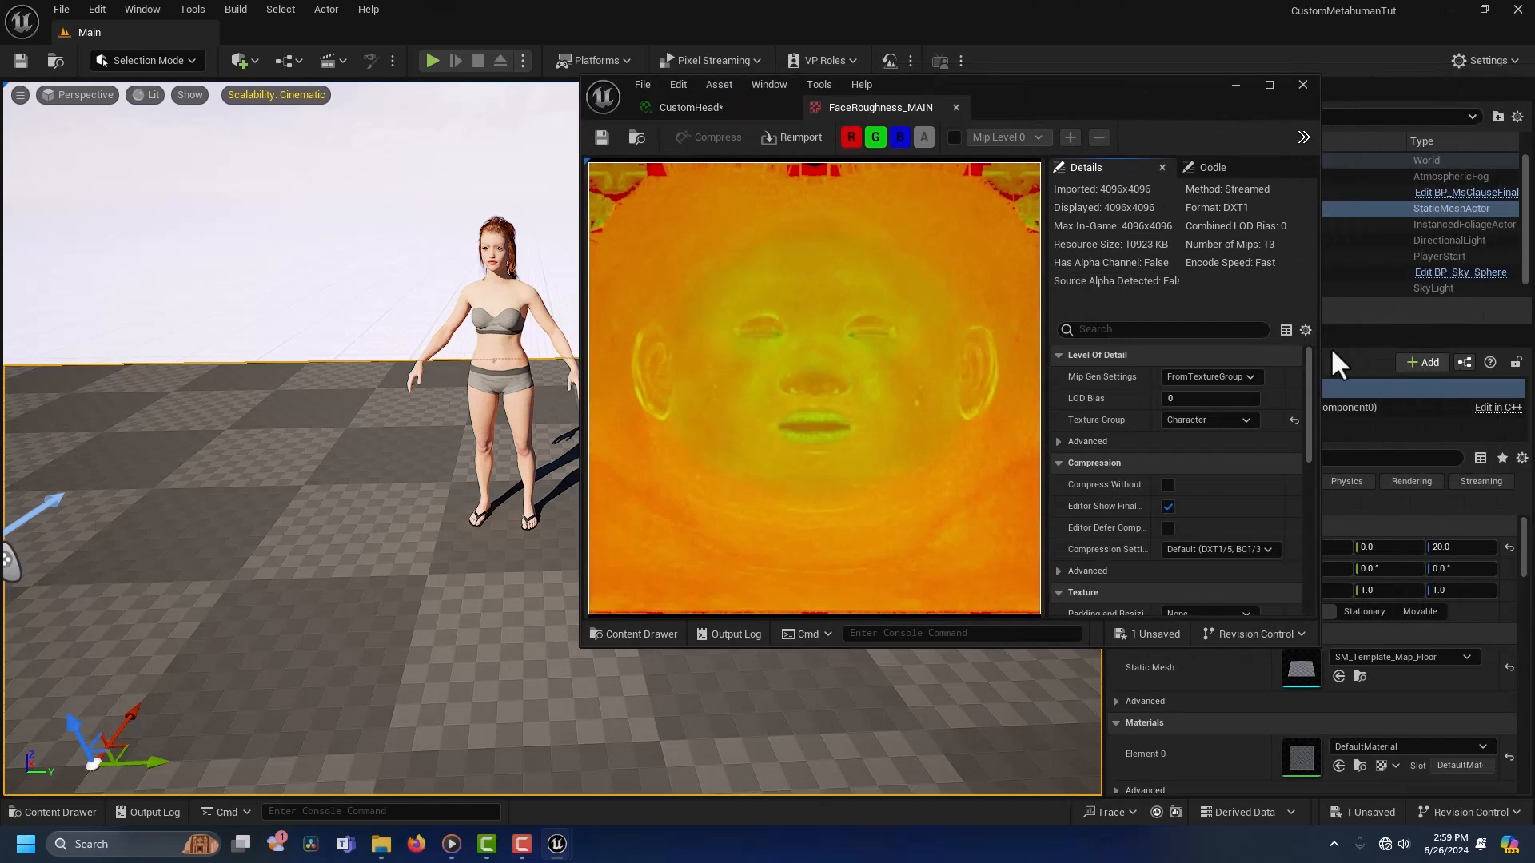
scroll(1237, 410, "down", 3)
scroll(1237, 409, "down", 3)
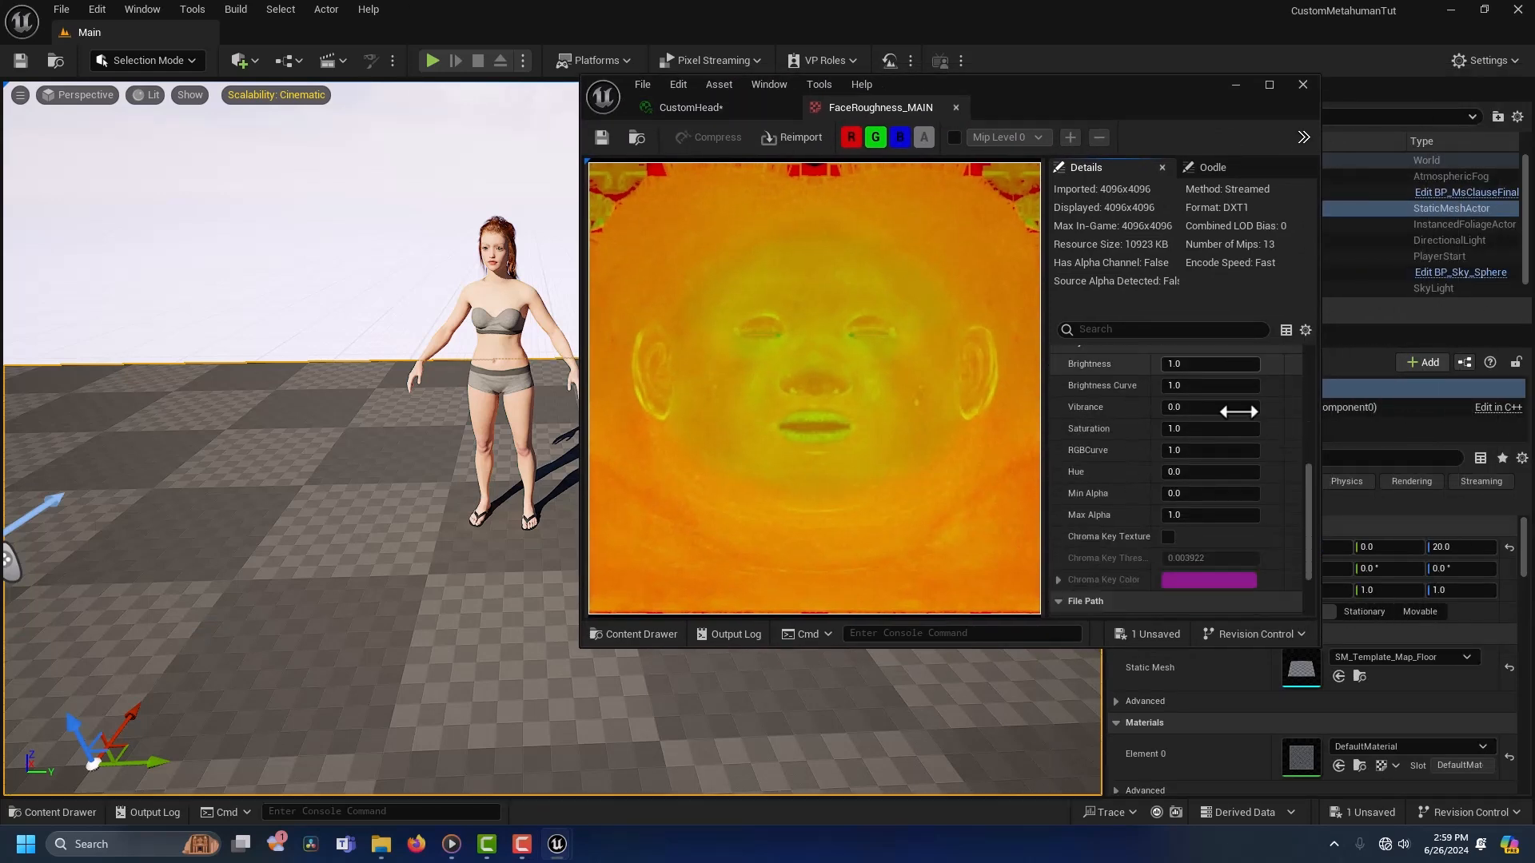
mouse_move(1034, 100)
left_mouse_down()
mouse_move(1265, 107)
mouse_move(1047, 123)
left_mouse_up()
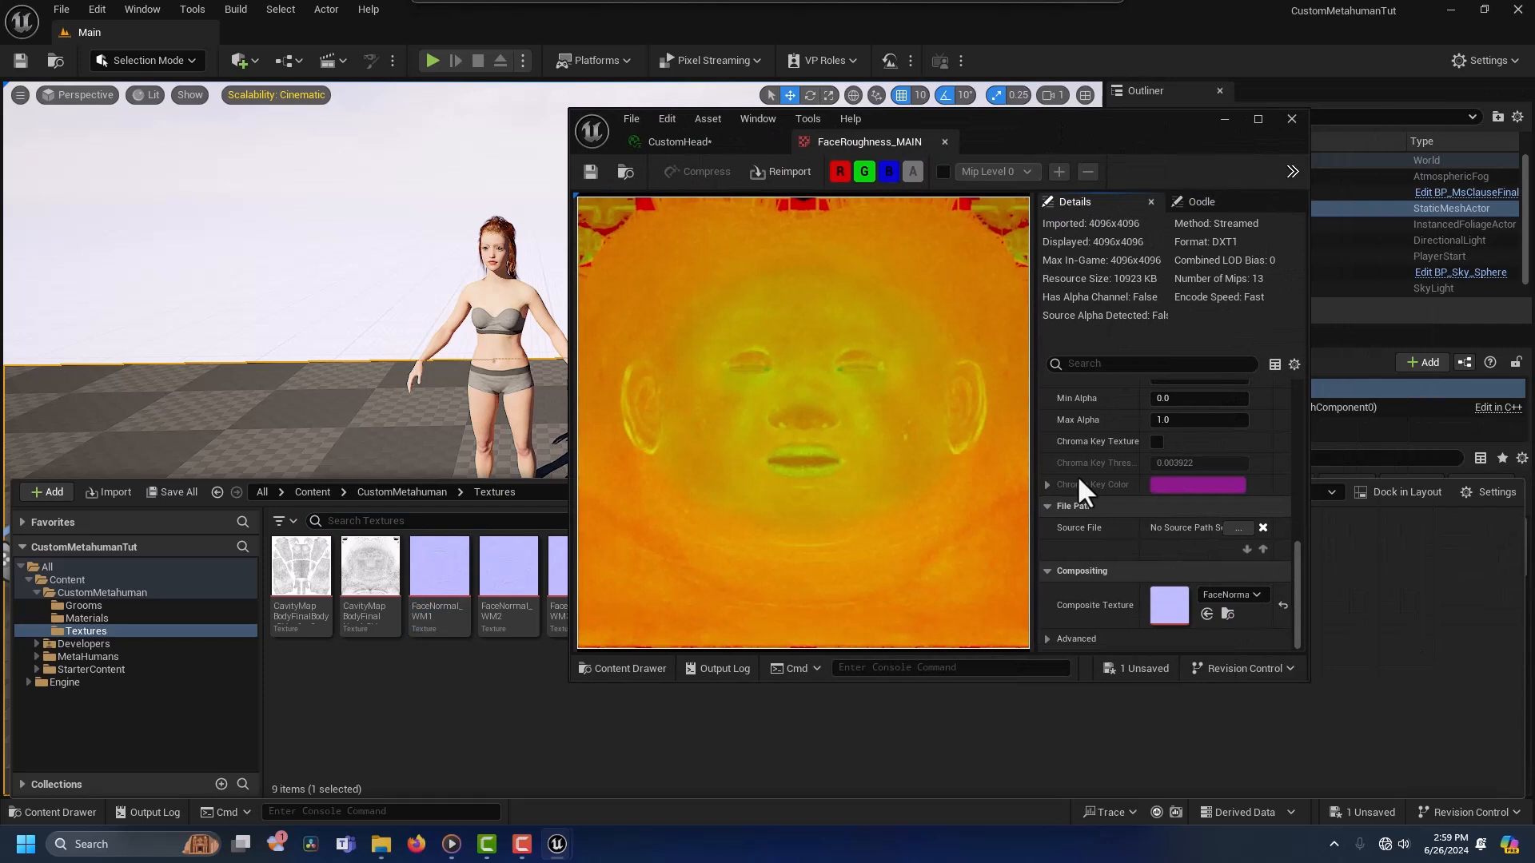
left_click(1204, 614)
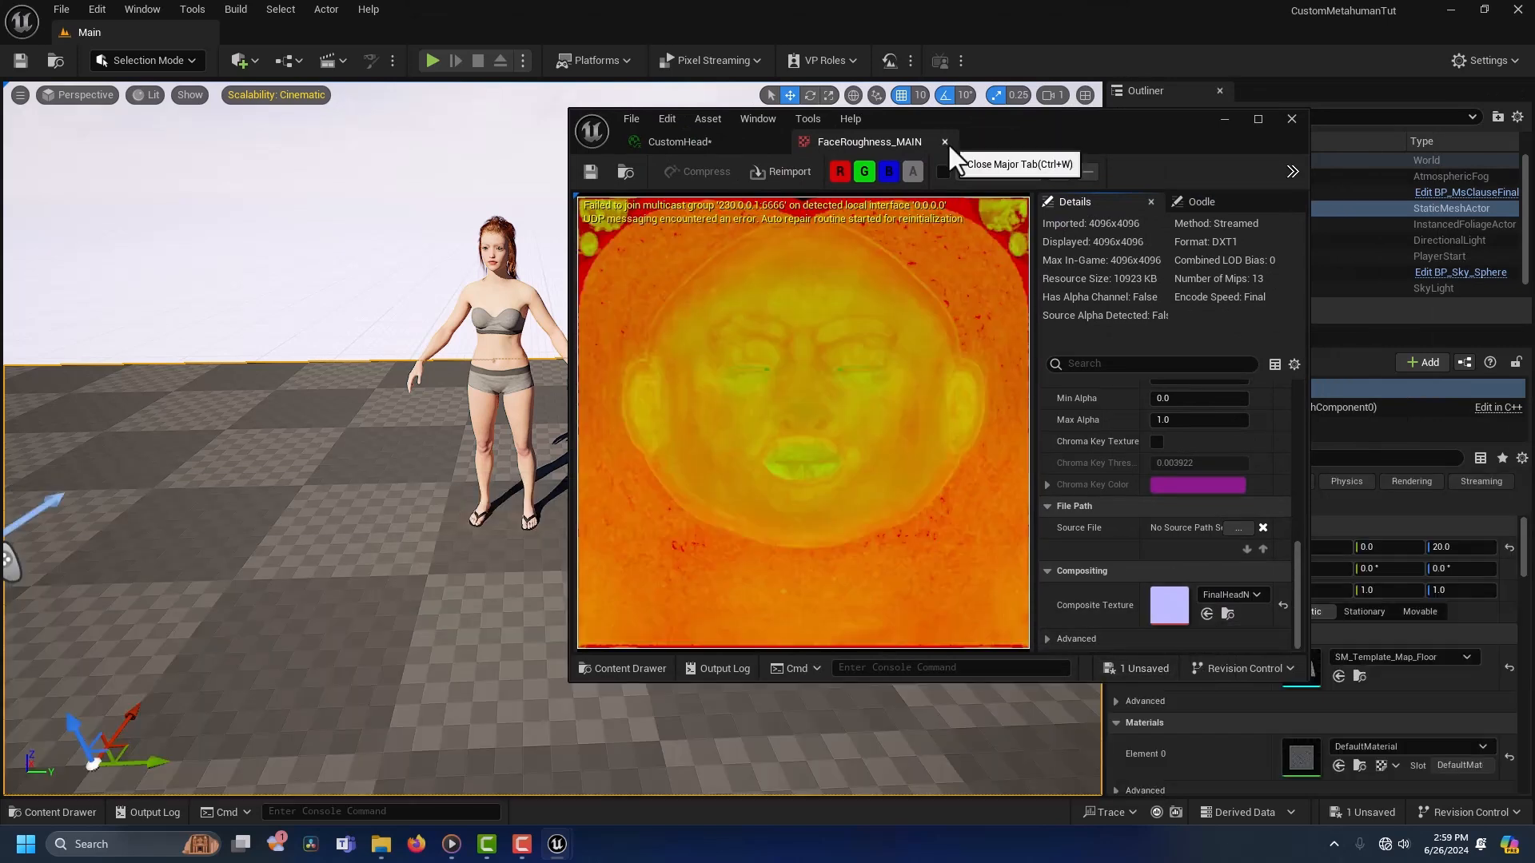
left_click(944, 141)
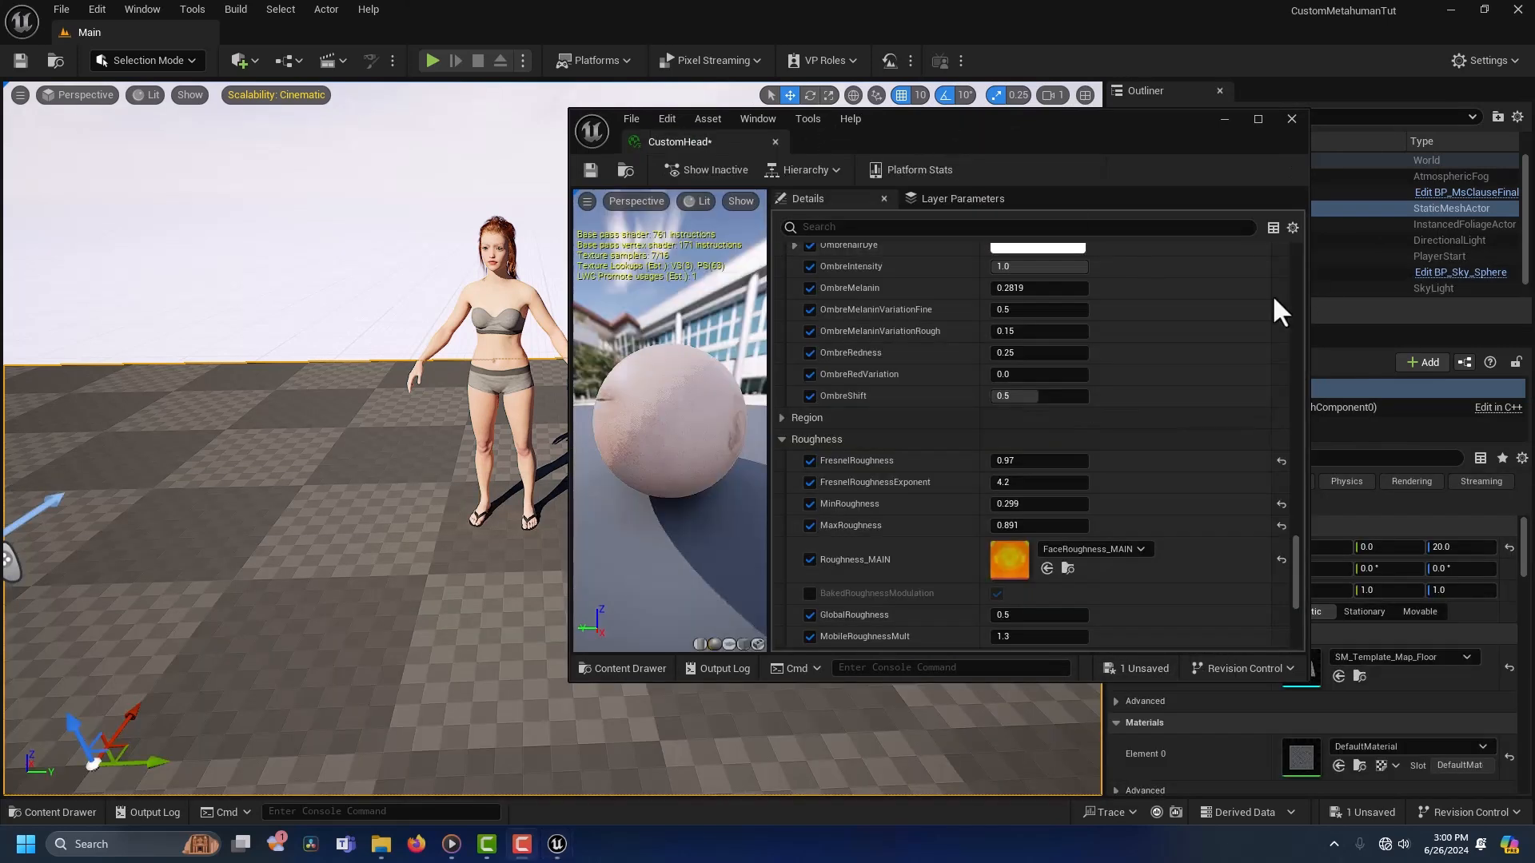
Step: Assign CavityMapBodyFinalHead-CV_u0_v0 to the Cavity_MAIN parameter of CustomHead and save the material instance
scroll(1131, 381, "down", 5)
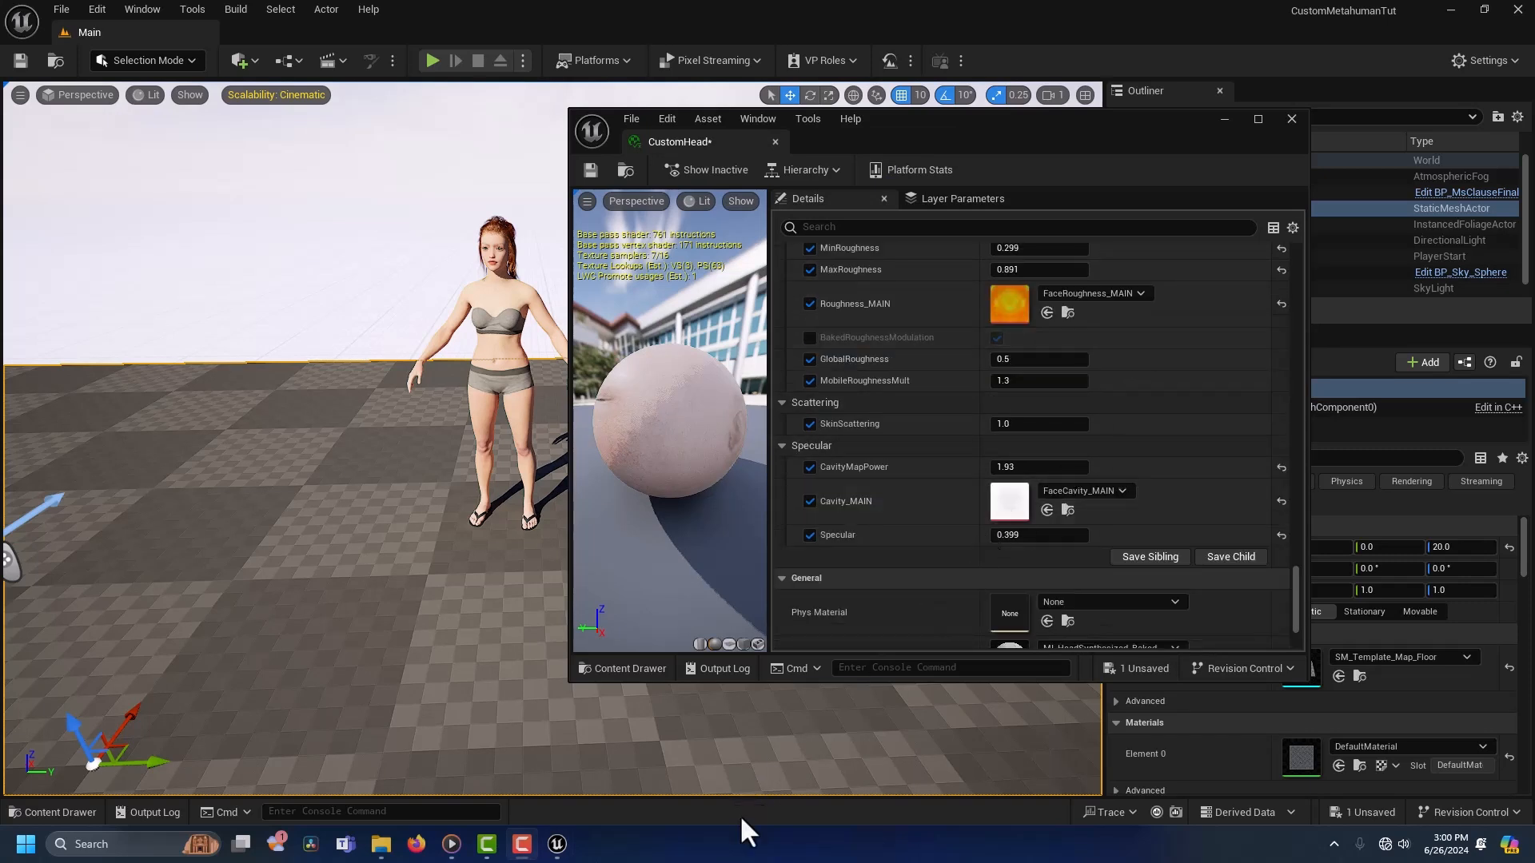
key("ctrl+space")
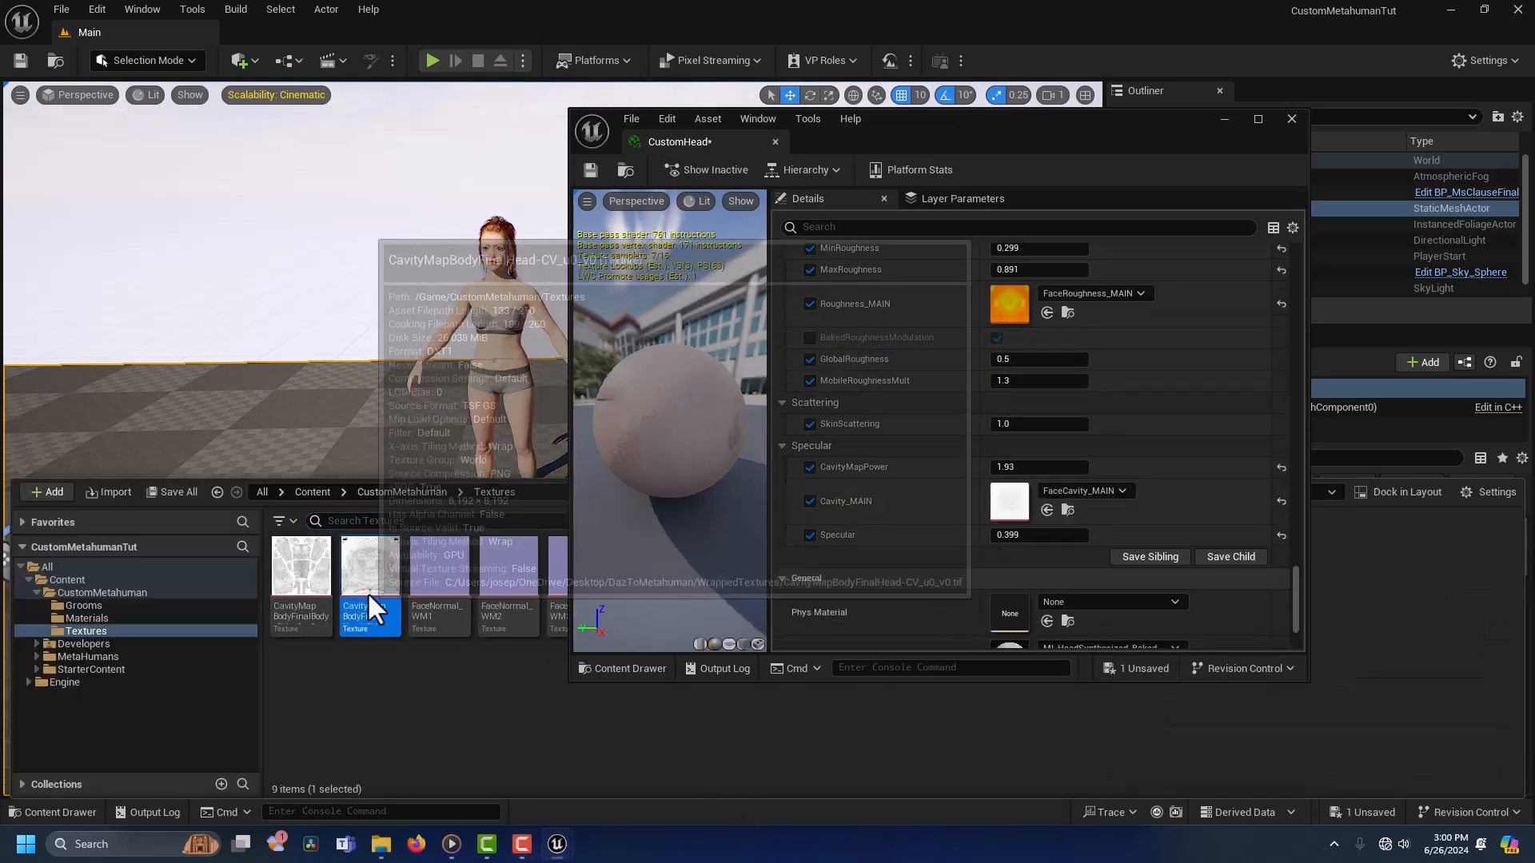
left_click(1046, 509)
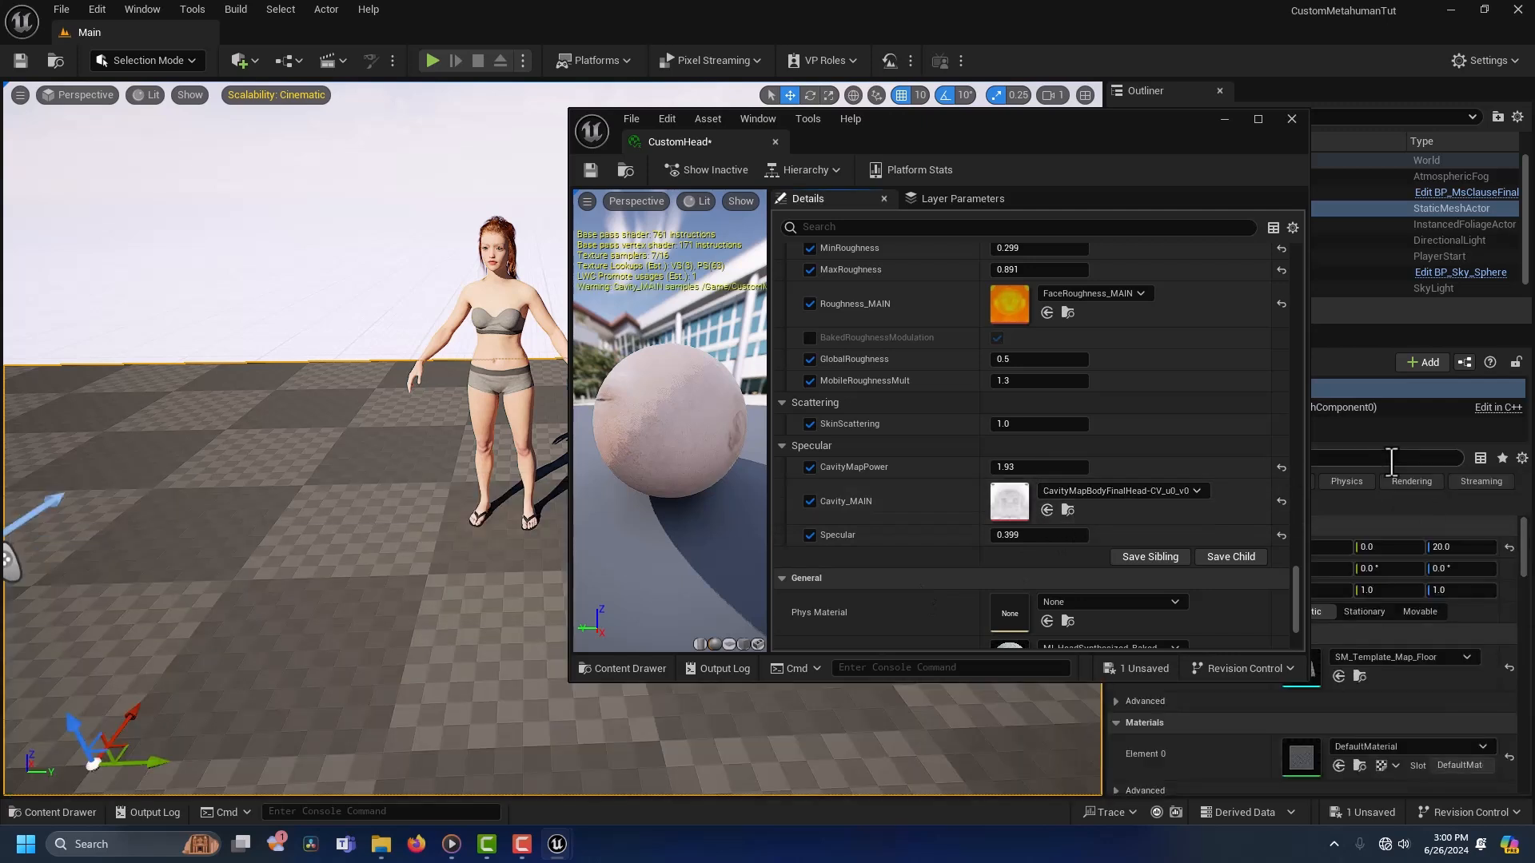
left_click(588, 175)
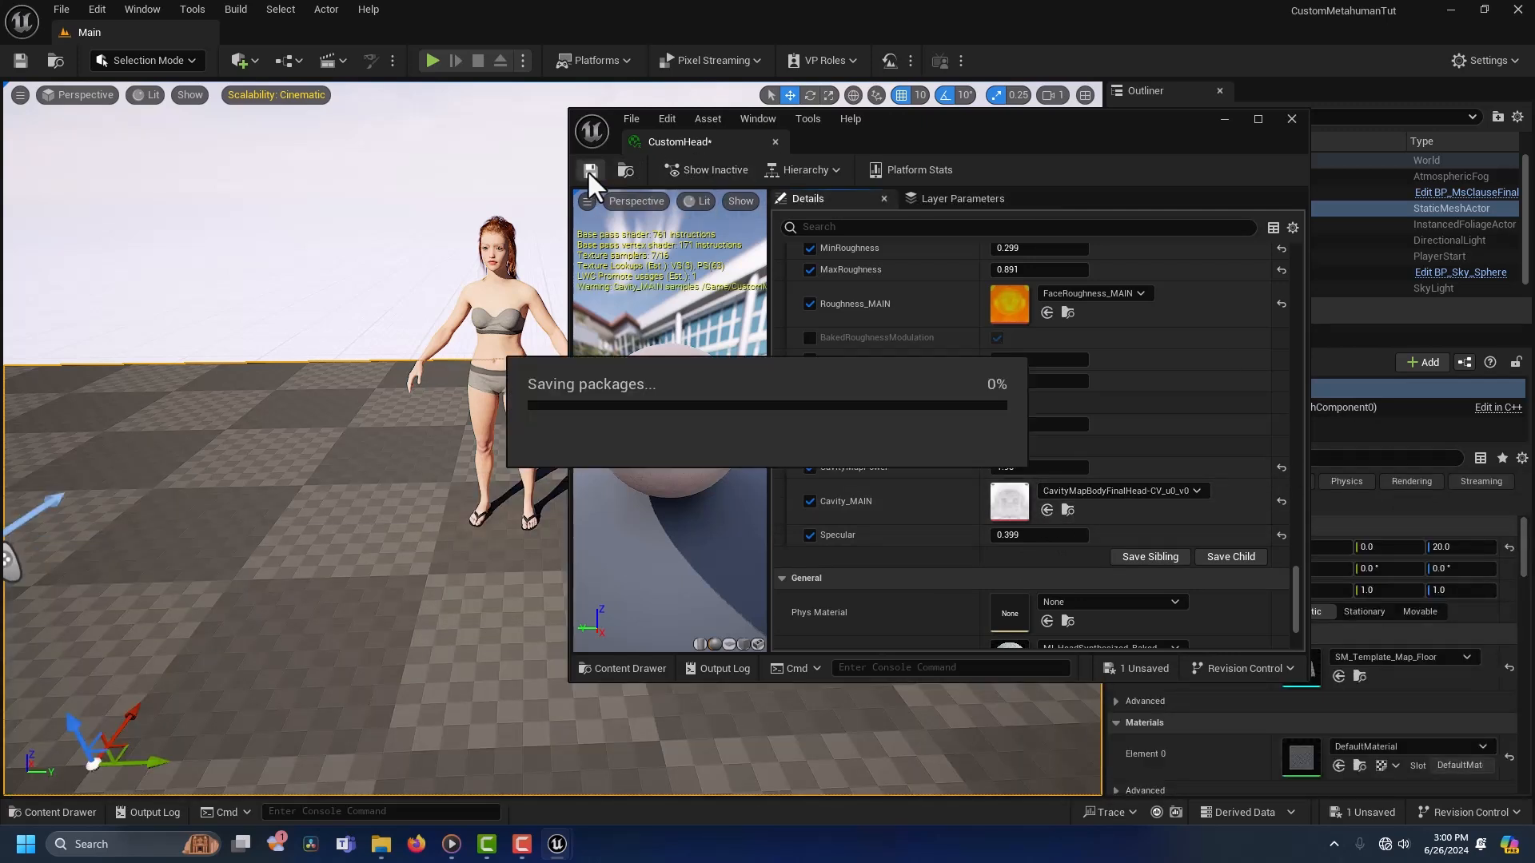
Step: Open the CustomBody material instance and assign WrappedBodyDiffuse to Color_MAIN and Color_UNDERWEAR
left_click(52, 812)
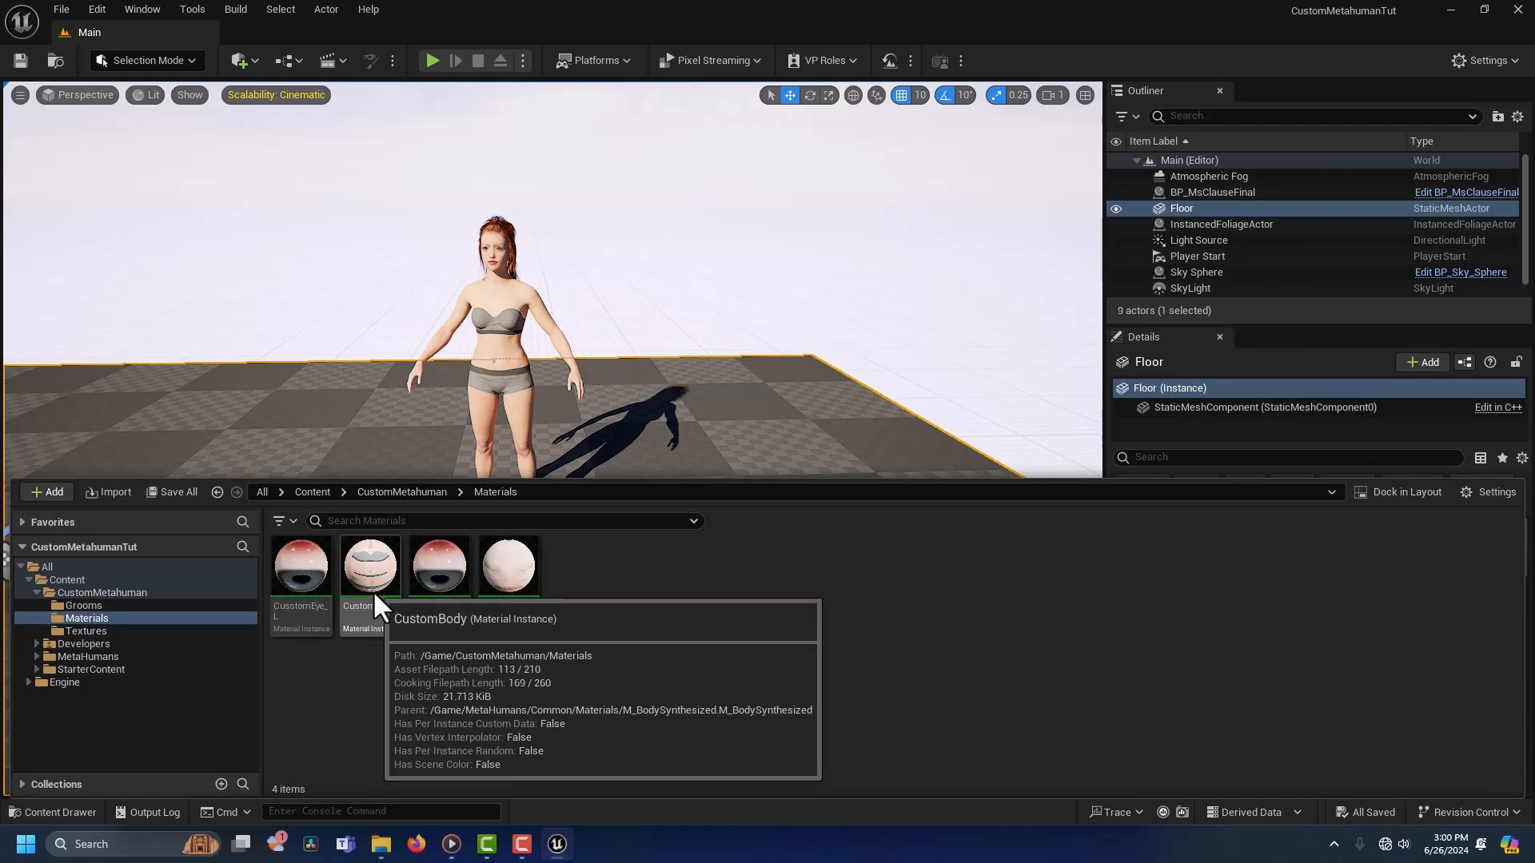
double_click(372, 589)
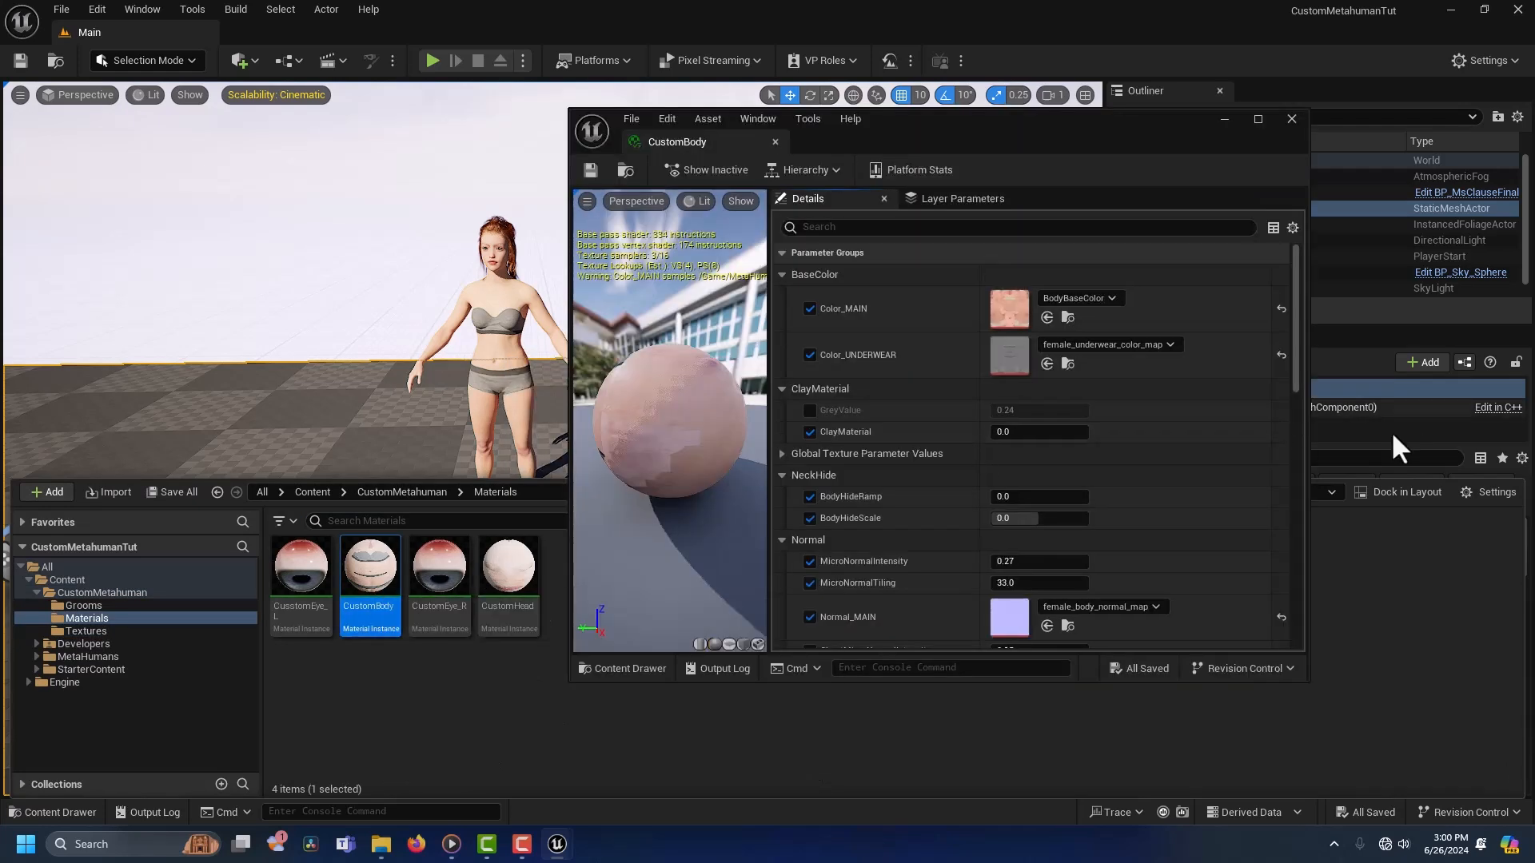
left_click_drag(1139, 138, 1271, 126)
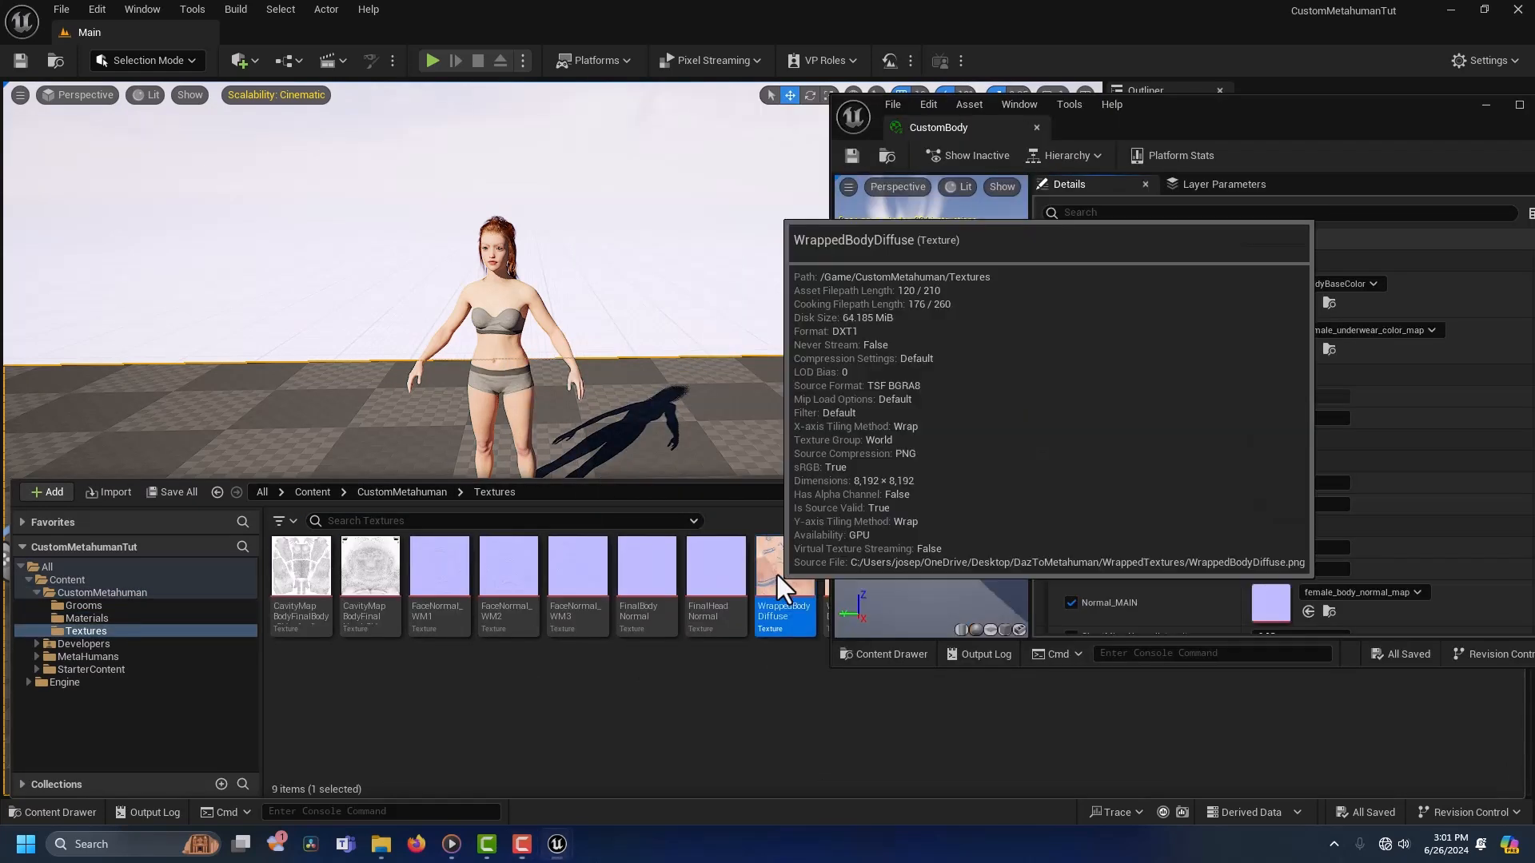
left_click_drag(777, 574, 1274, 294)
left_click_drag(774, 582, 1276, 343)
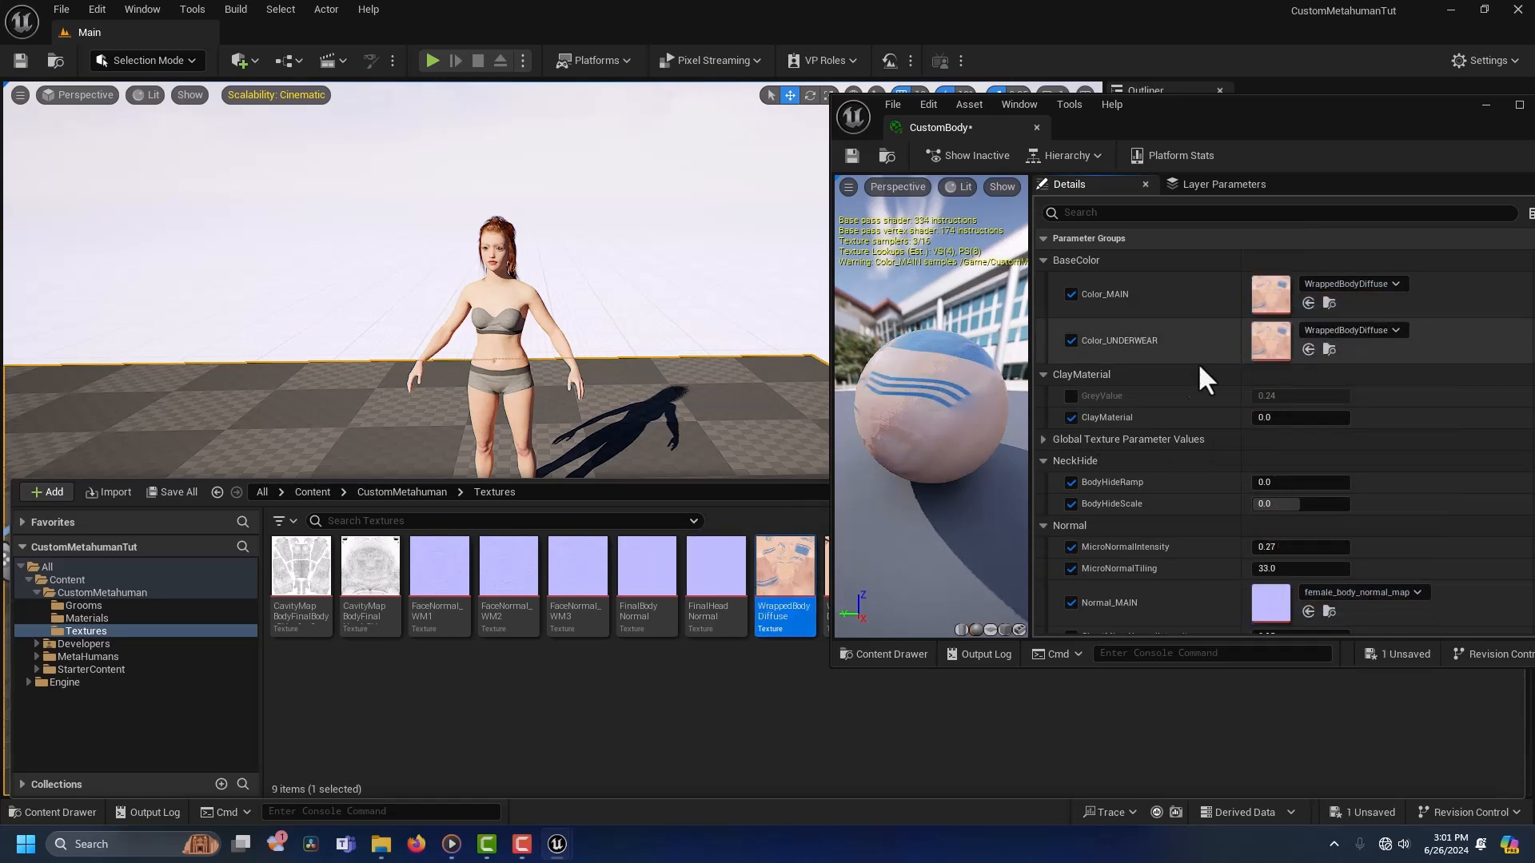
Step: Expand CustomBody's global texture parameters to reach the UnderwearMask setting, and assign FinalBodyNormal to Normal_MAIN
scroll(1121, 377, "down", 1)
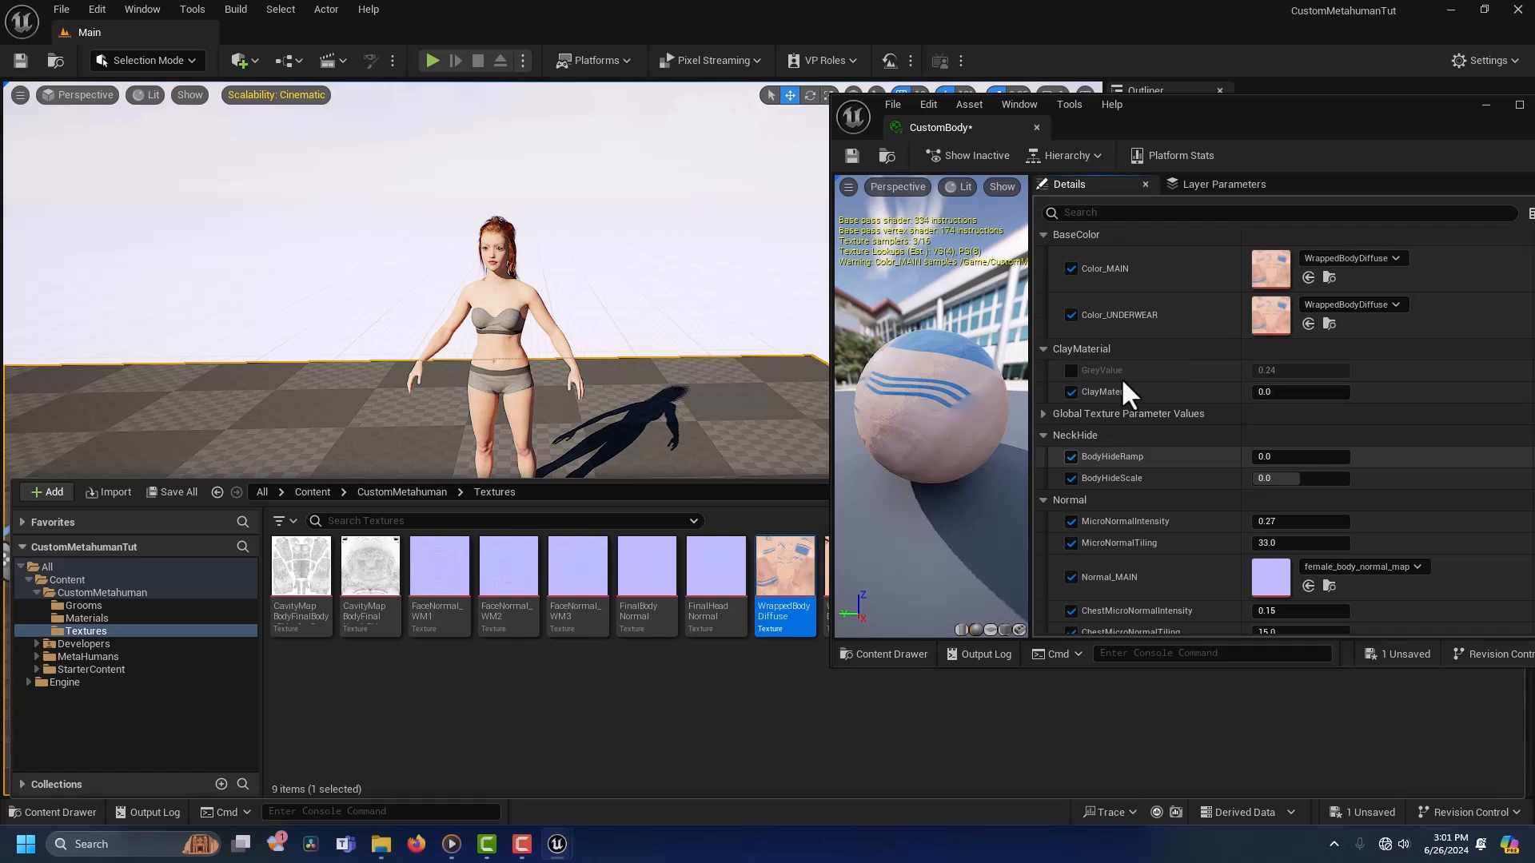
left_click(1044, 413)
left_click(1069, 448)
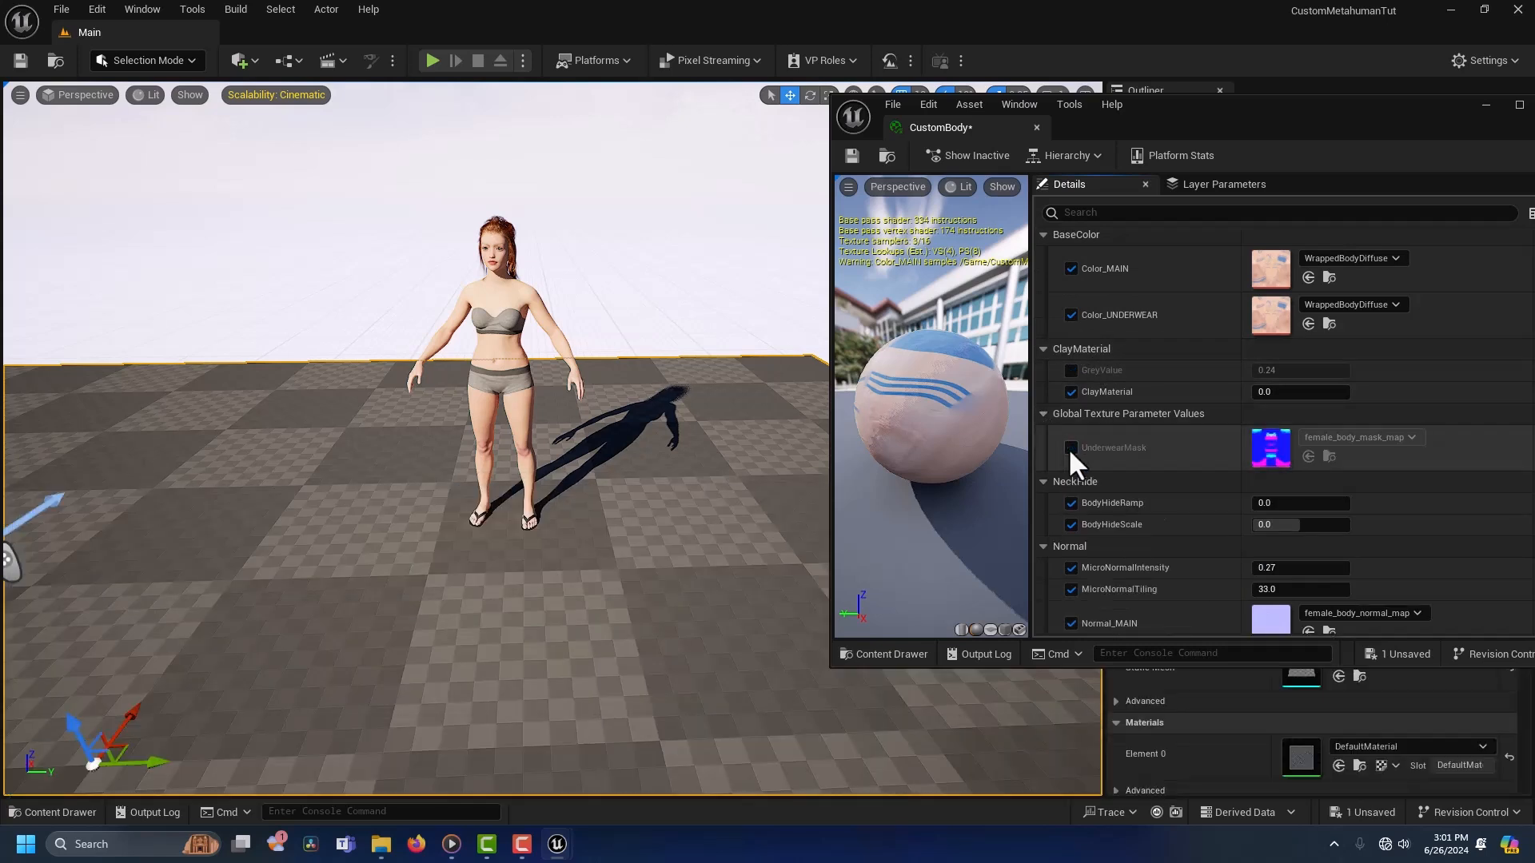
key("ctrl+space")
left_click_drag(659, 588, 1277, 497)
Step: Open CustomBody's female_body_roughness_map texture, set its composite texture to FinalBodyNormal, and save and close it
scroll(1156, 497, "down", 10)
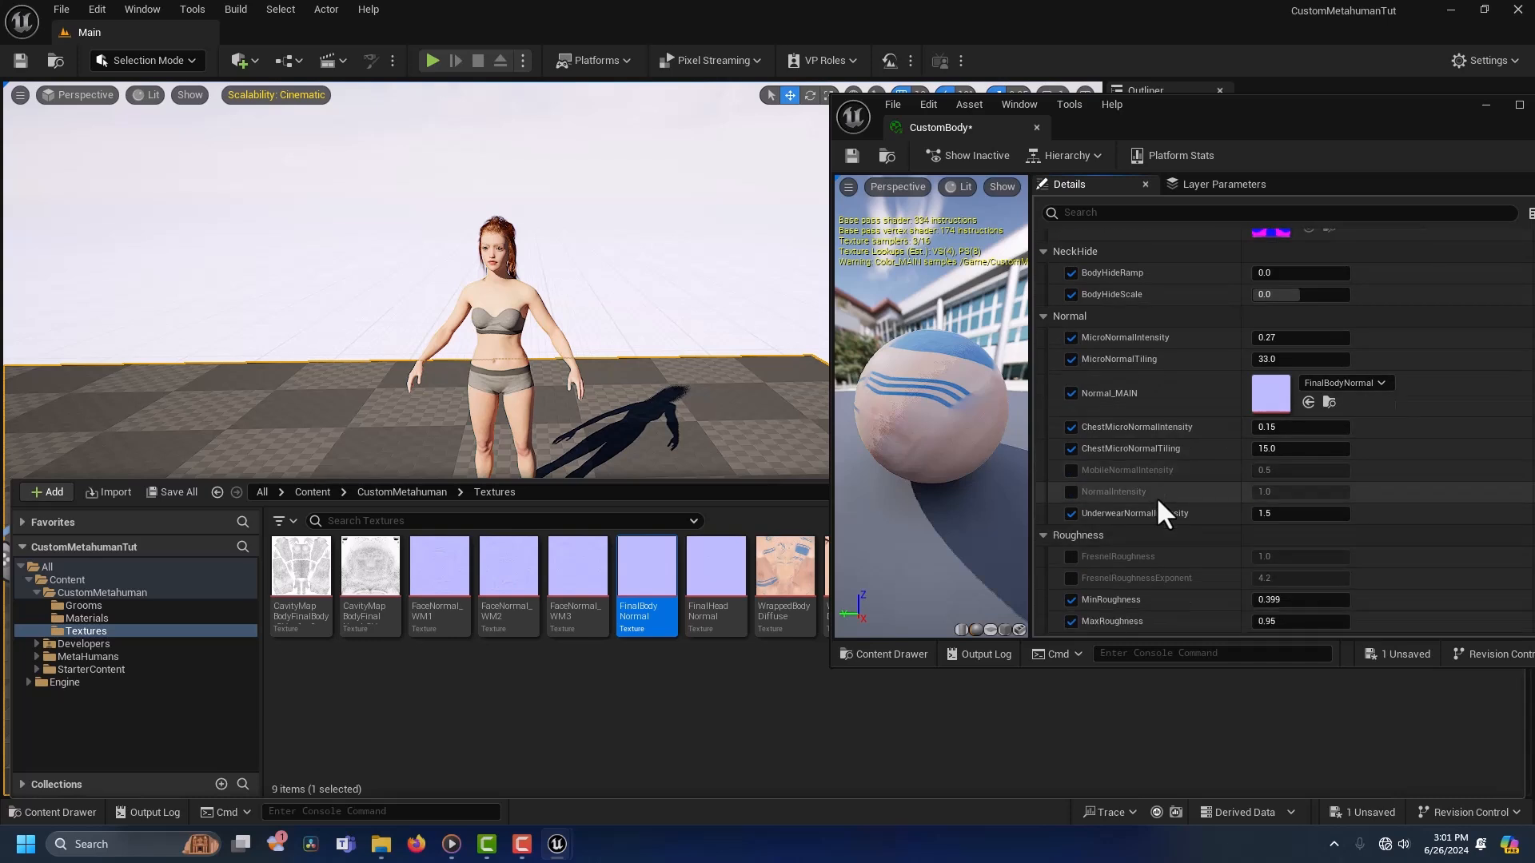
double_click(1278, 472)
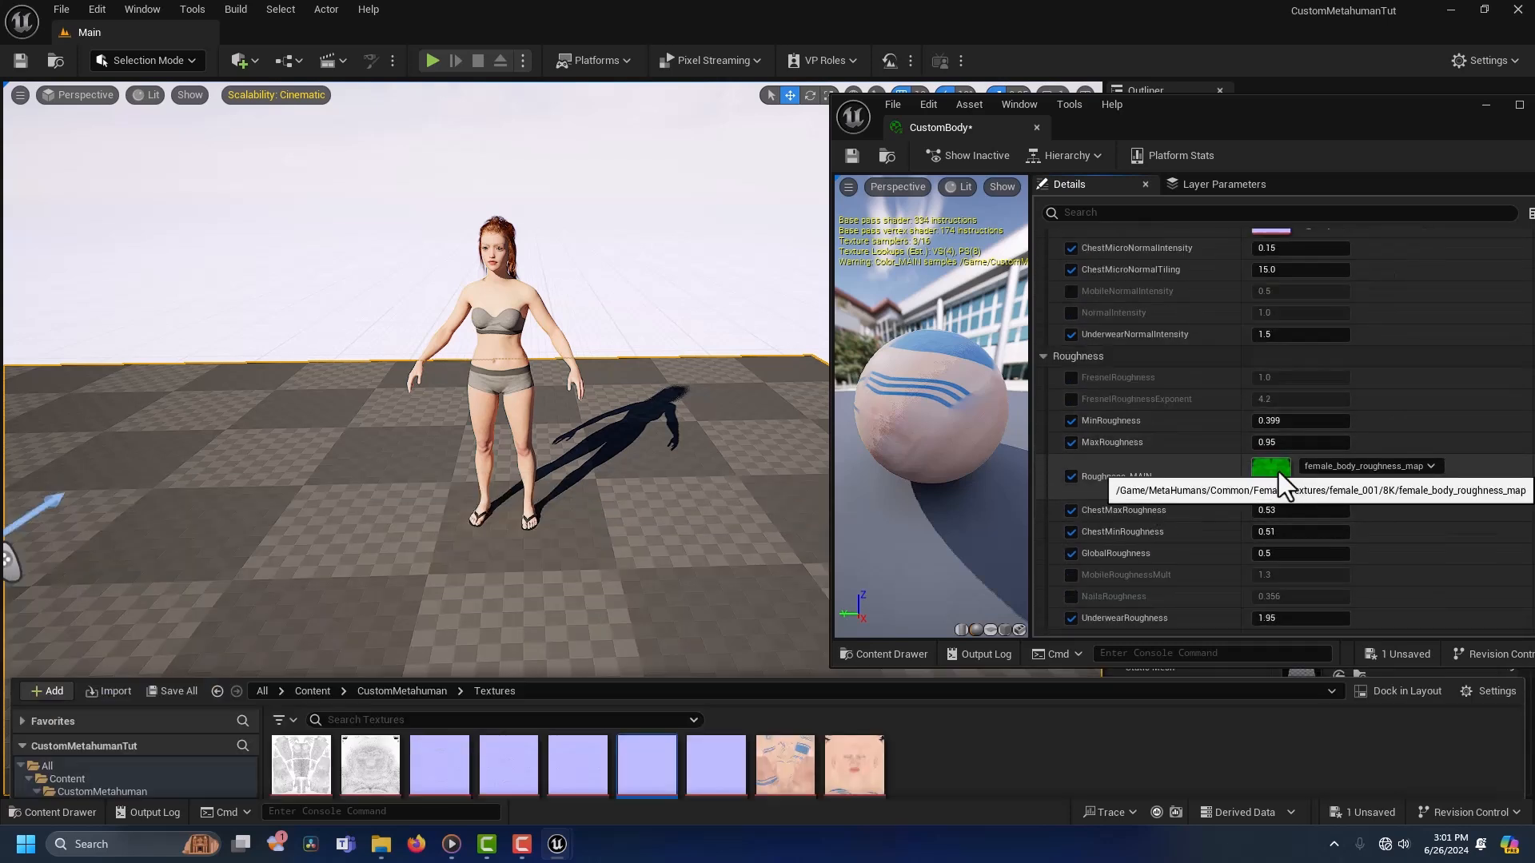
scroll(1360, 467, "down", 15)
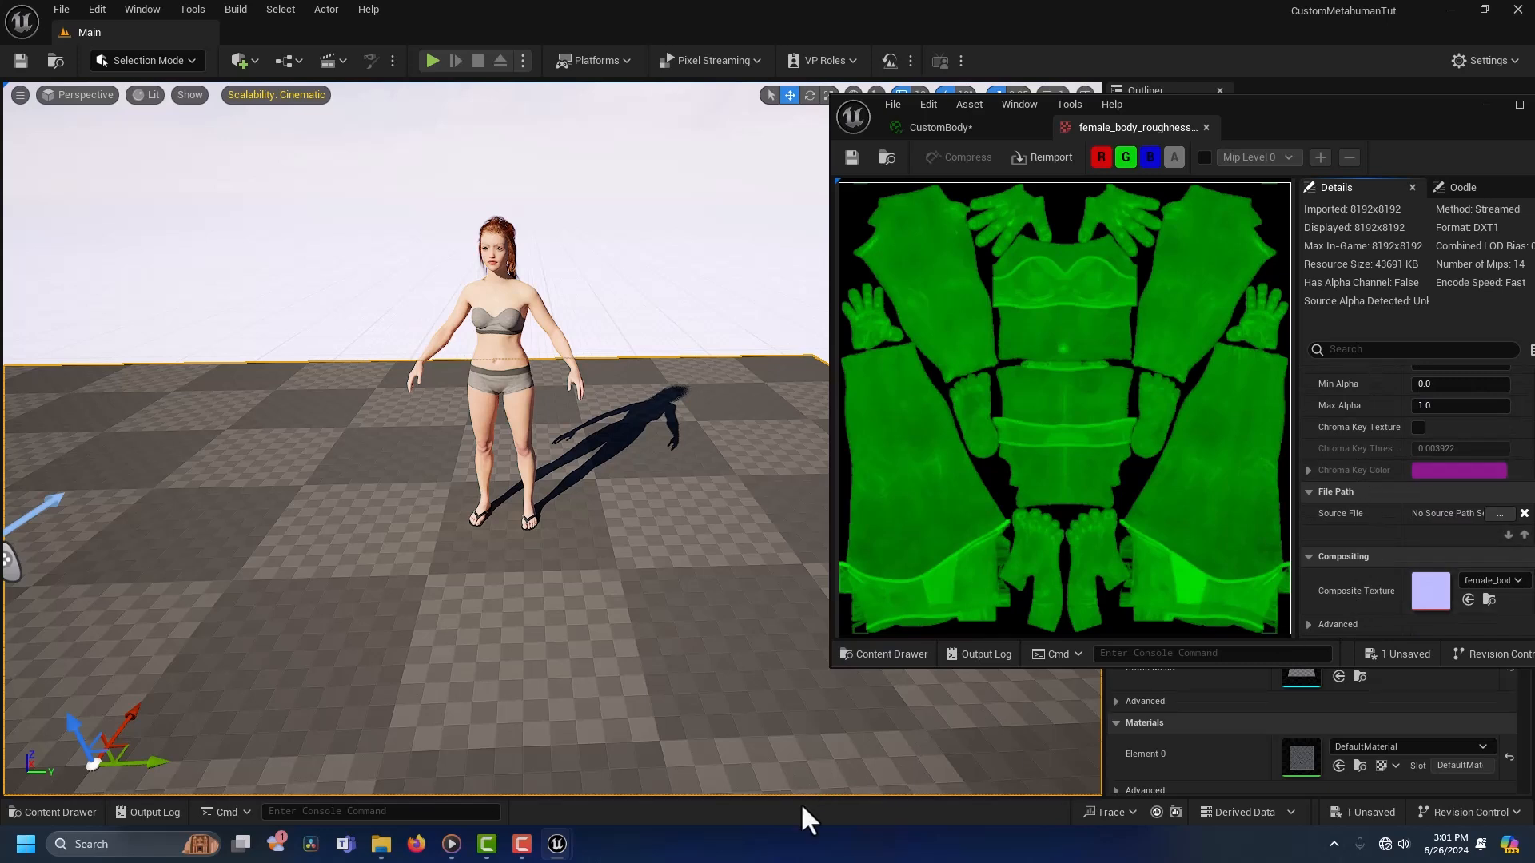
key("ctrl+space")
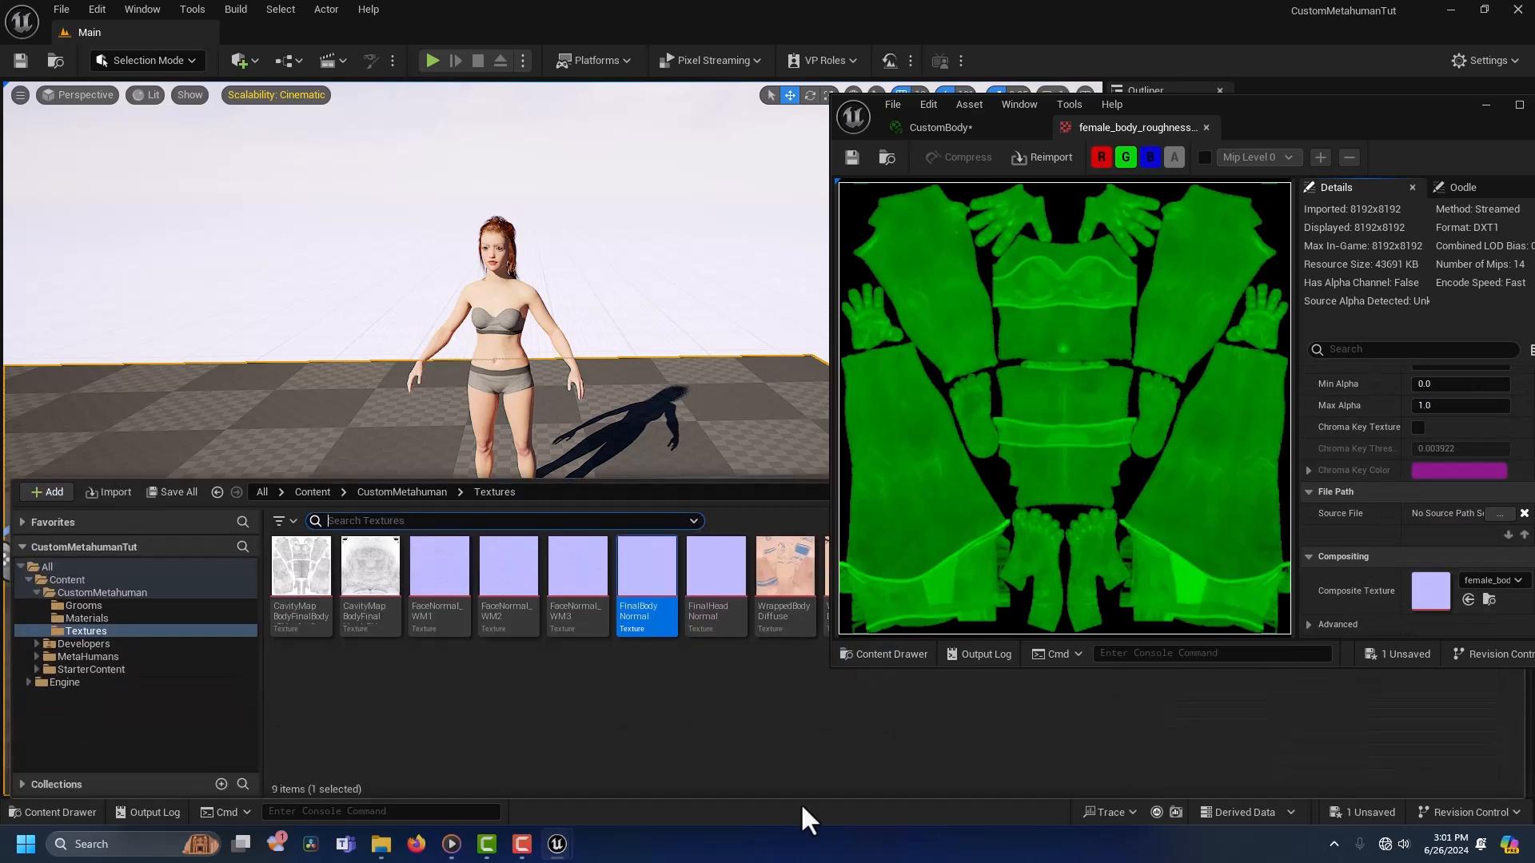
left_click(1470, 601)
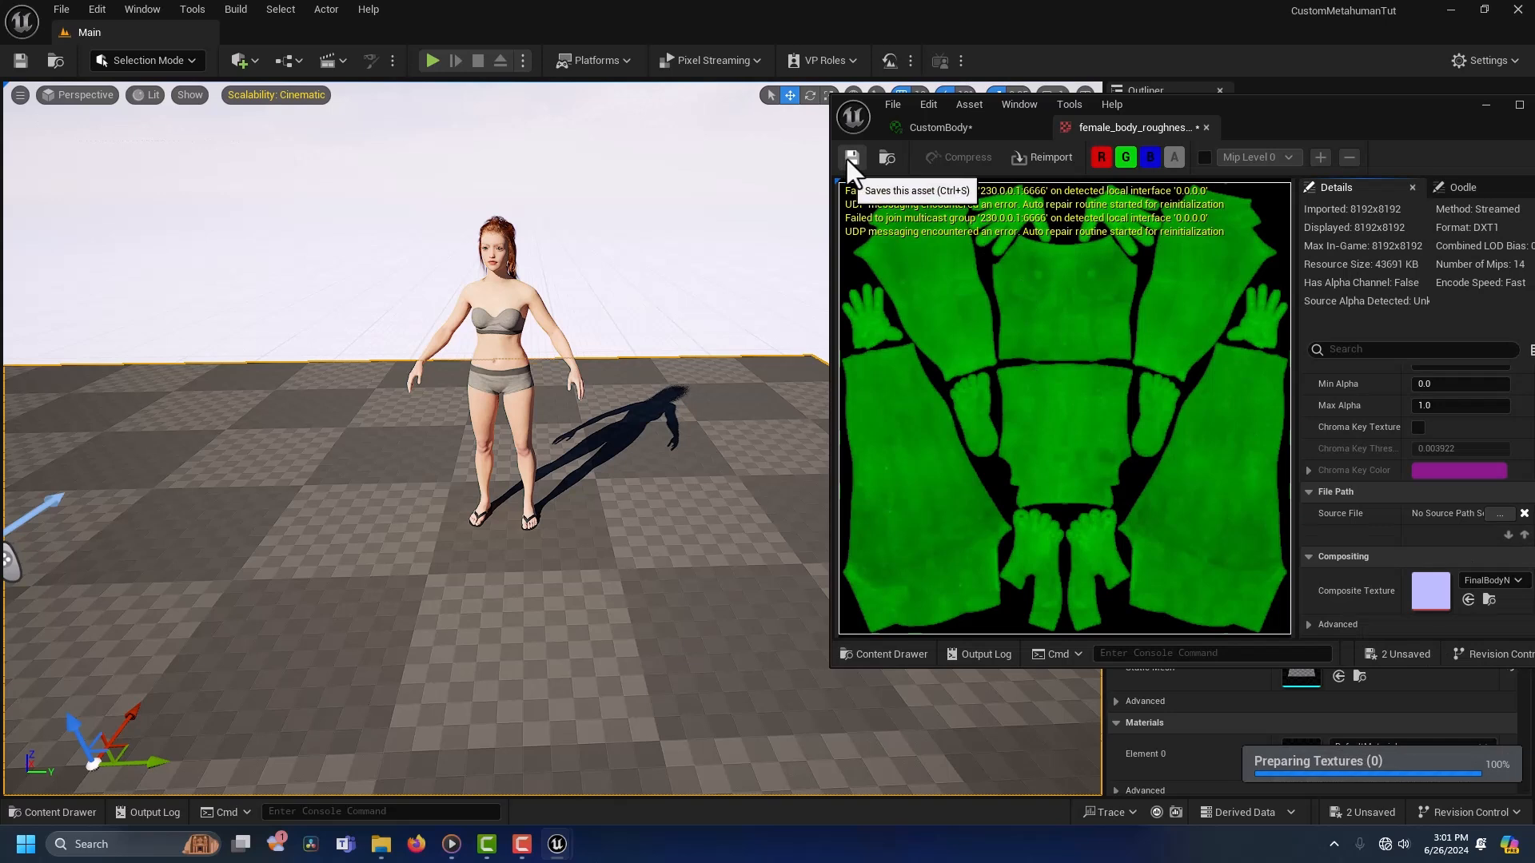
left_click(847, 157)
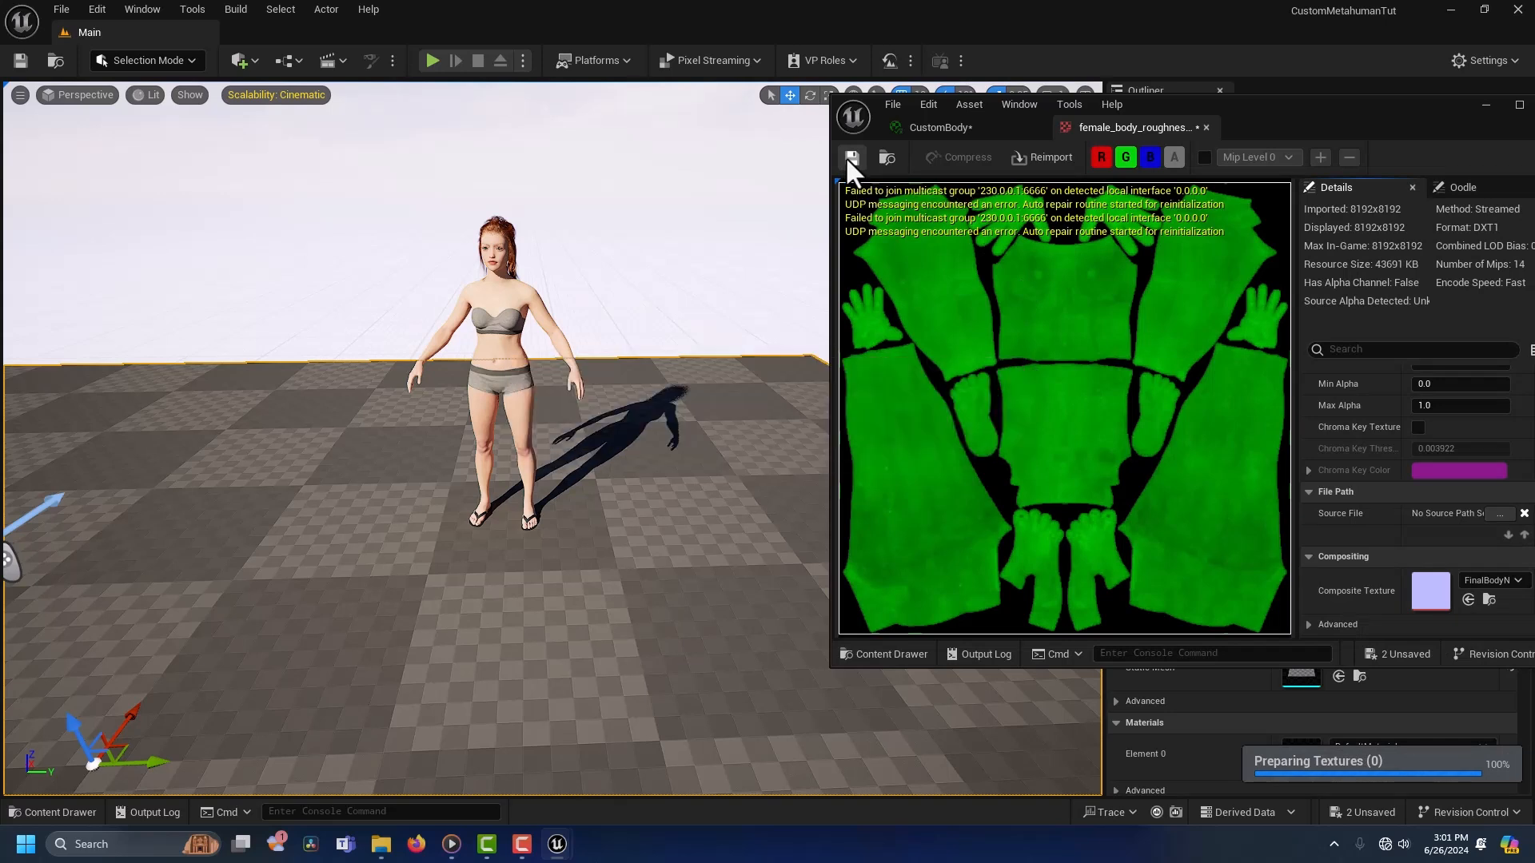
left_click(1206, 126)
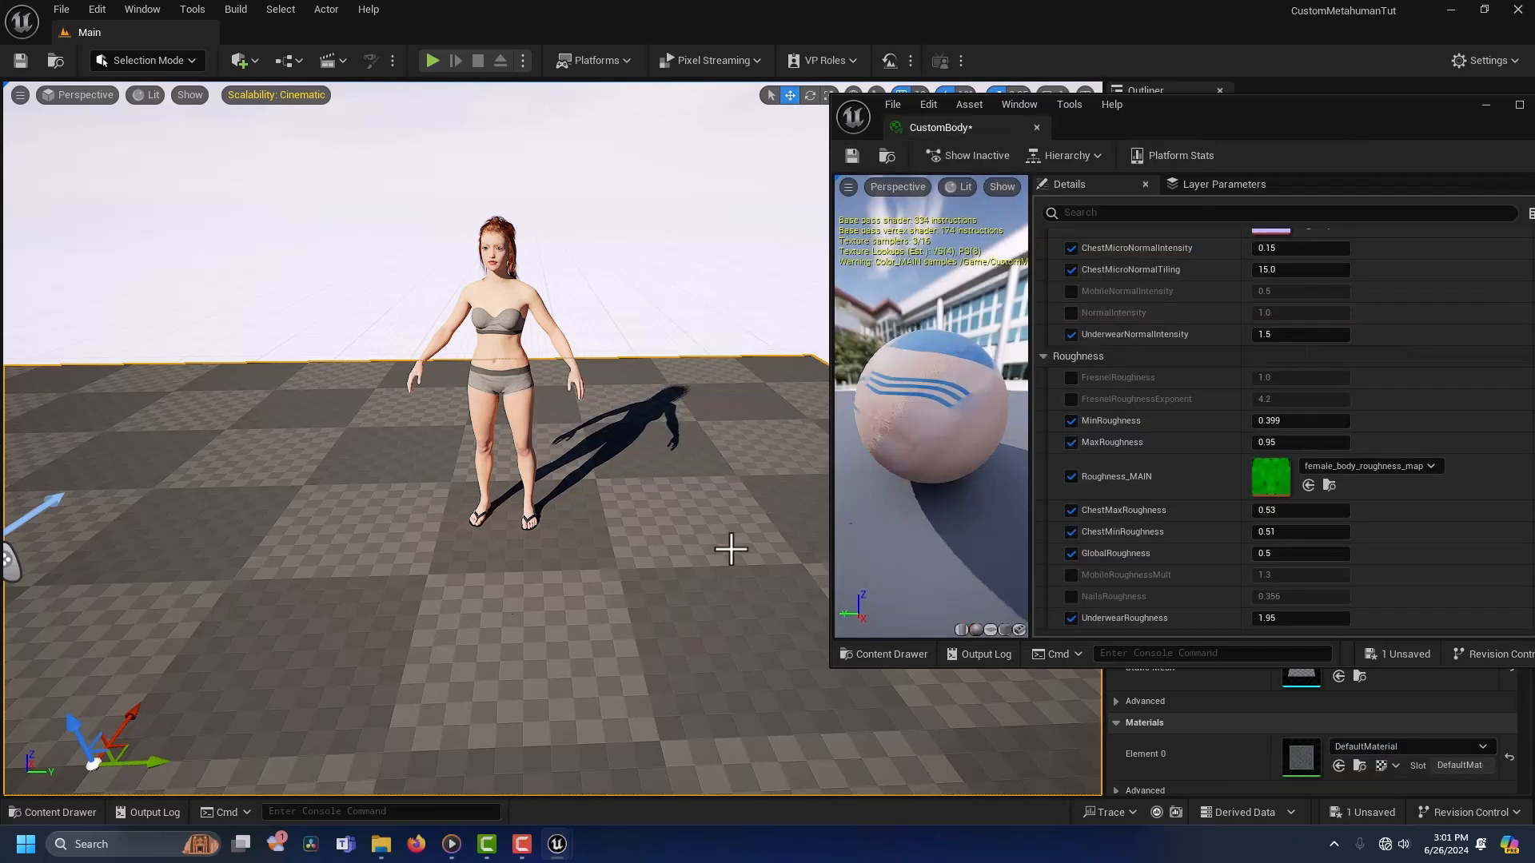
Step: Assign CavityMapBodyFinalBody-CV_u1_v0 to the Cavity_MAIN parameter of CustomBody and save the material instance
scroll(1165, 520, "down", 5)
scroll(1164, 514, "down", 2)
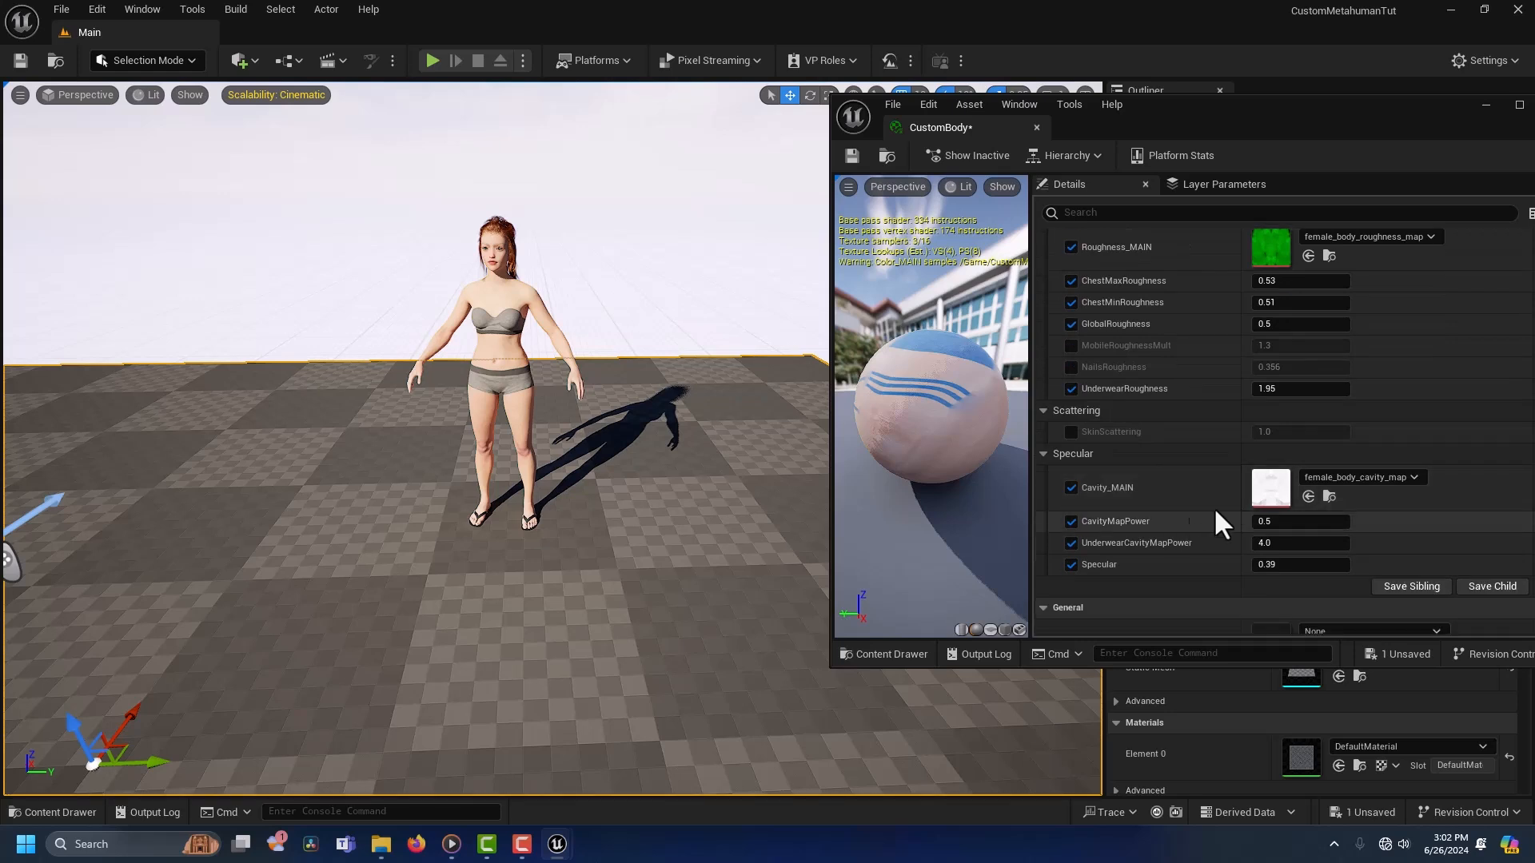
key("ctrl+space")
left_click(1309, 496)
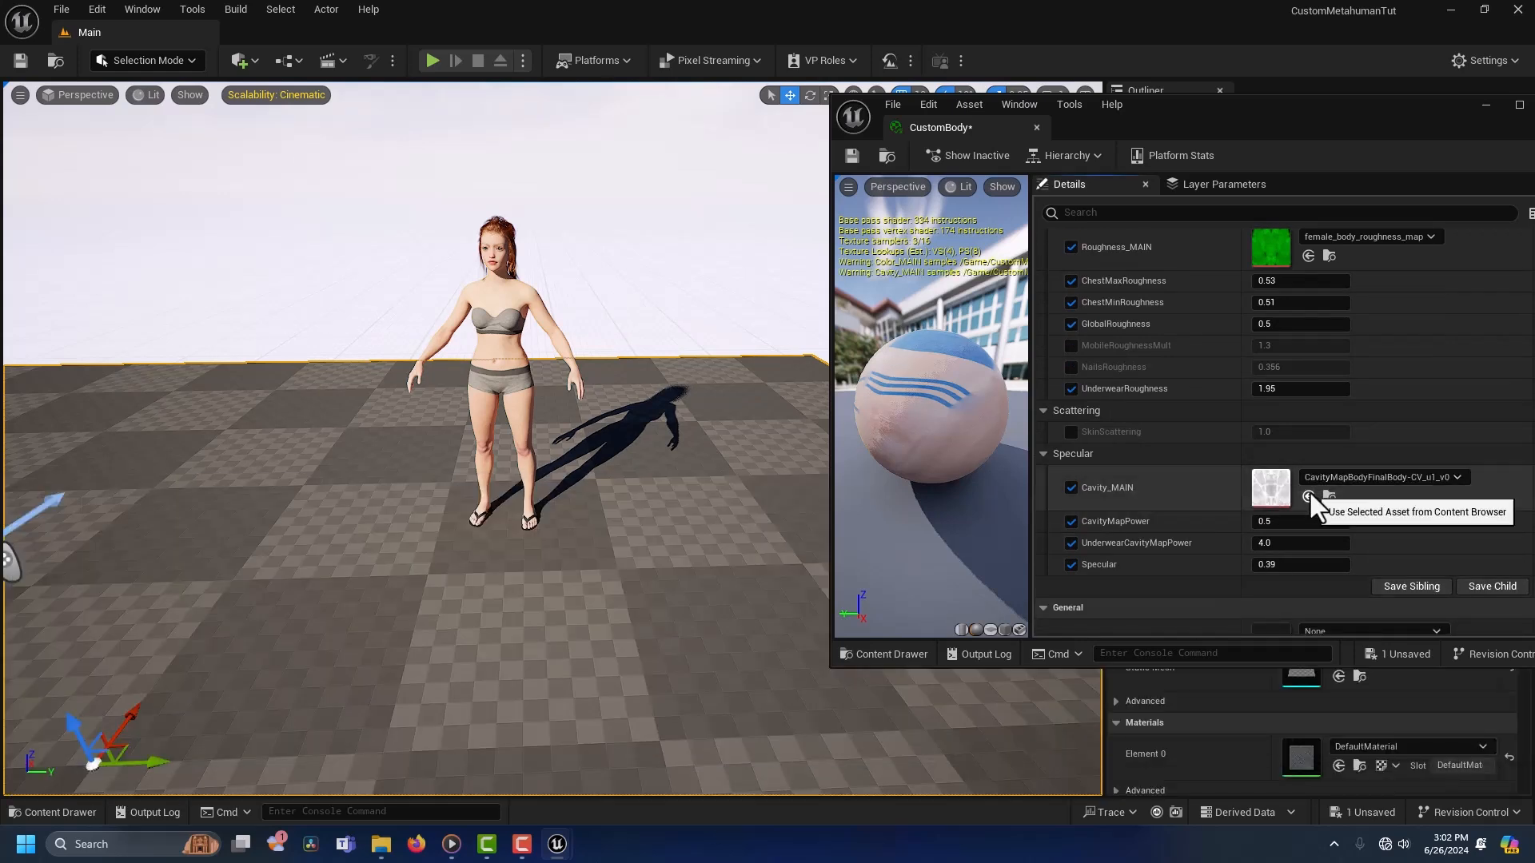
left_click(852, 154)
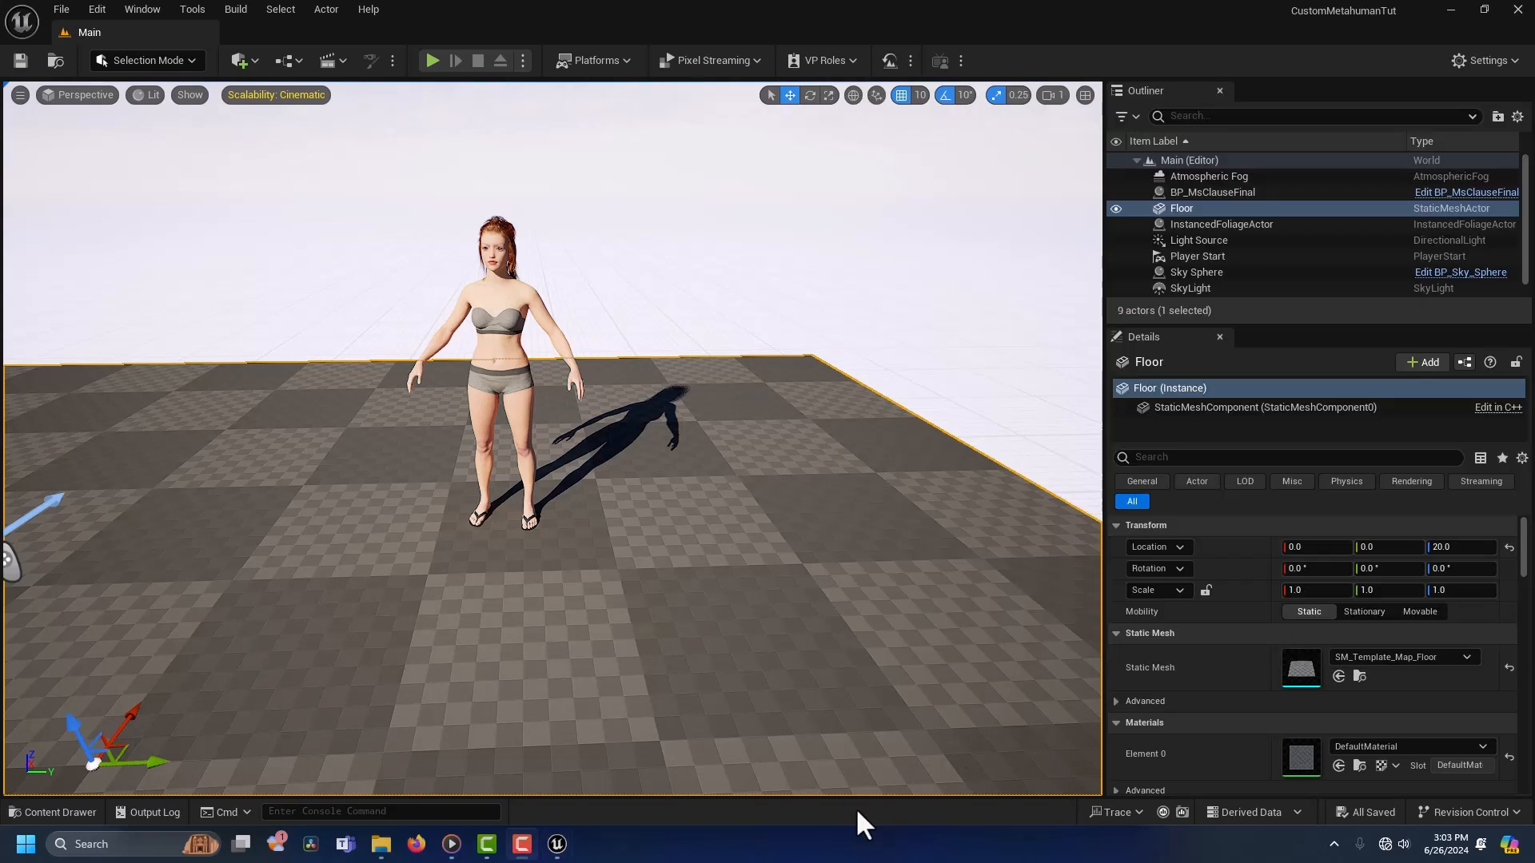
Step: Place the CustomMHBP blueprint in the level beside the existing character and rotate it about 100° around Z to face the camera
key("ctrl+space")
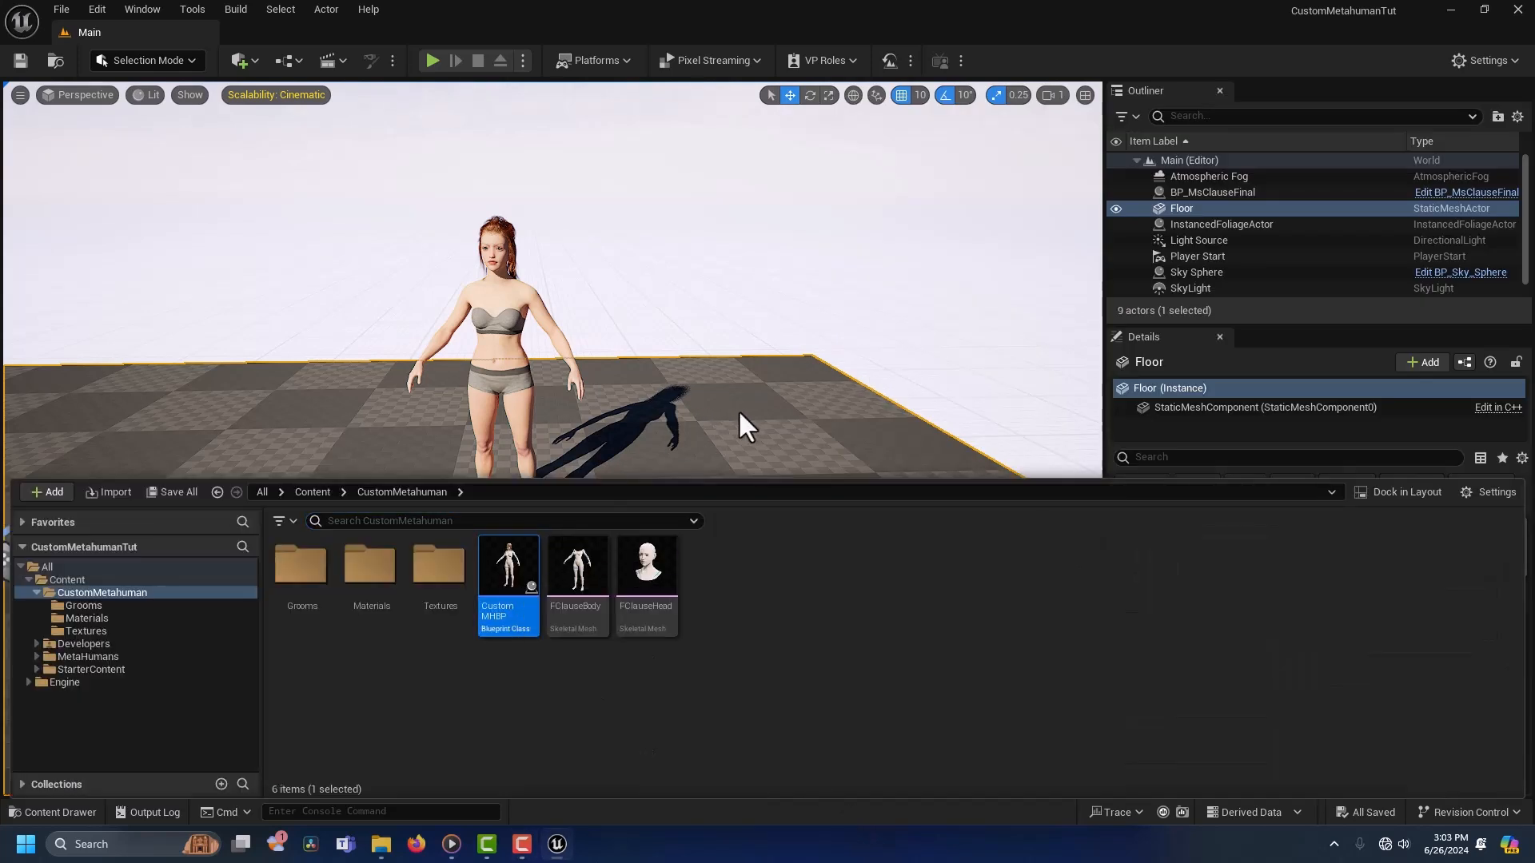
left_click_drag(737, 411, 694, 527)
key("e")
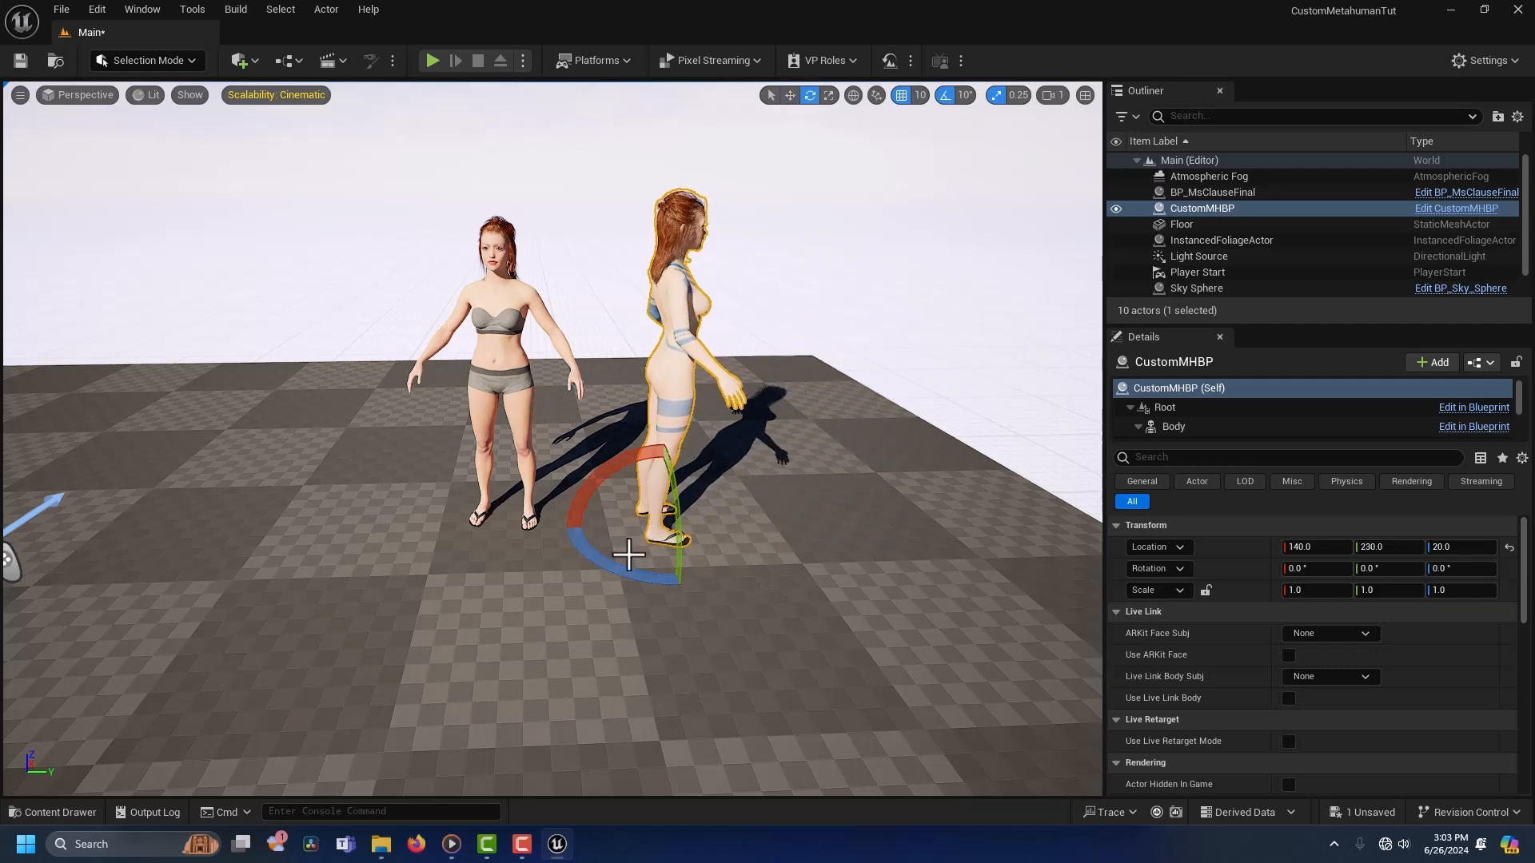
left_click_drag(616, 575, 756, 535)
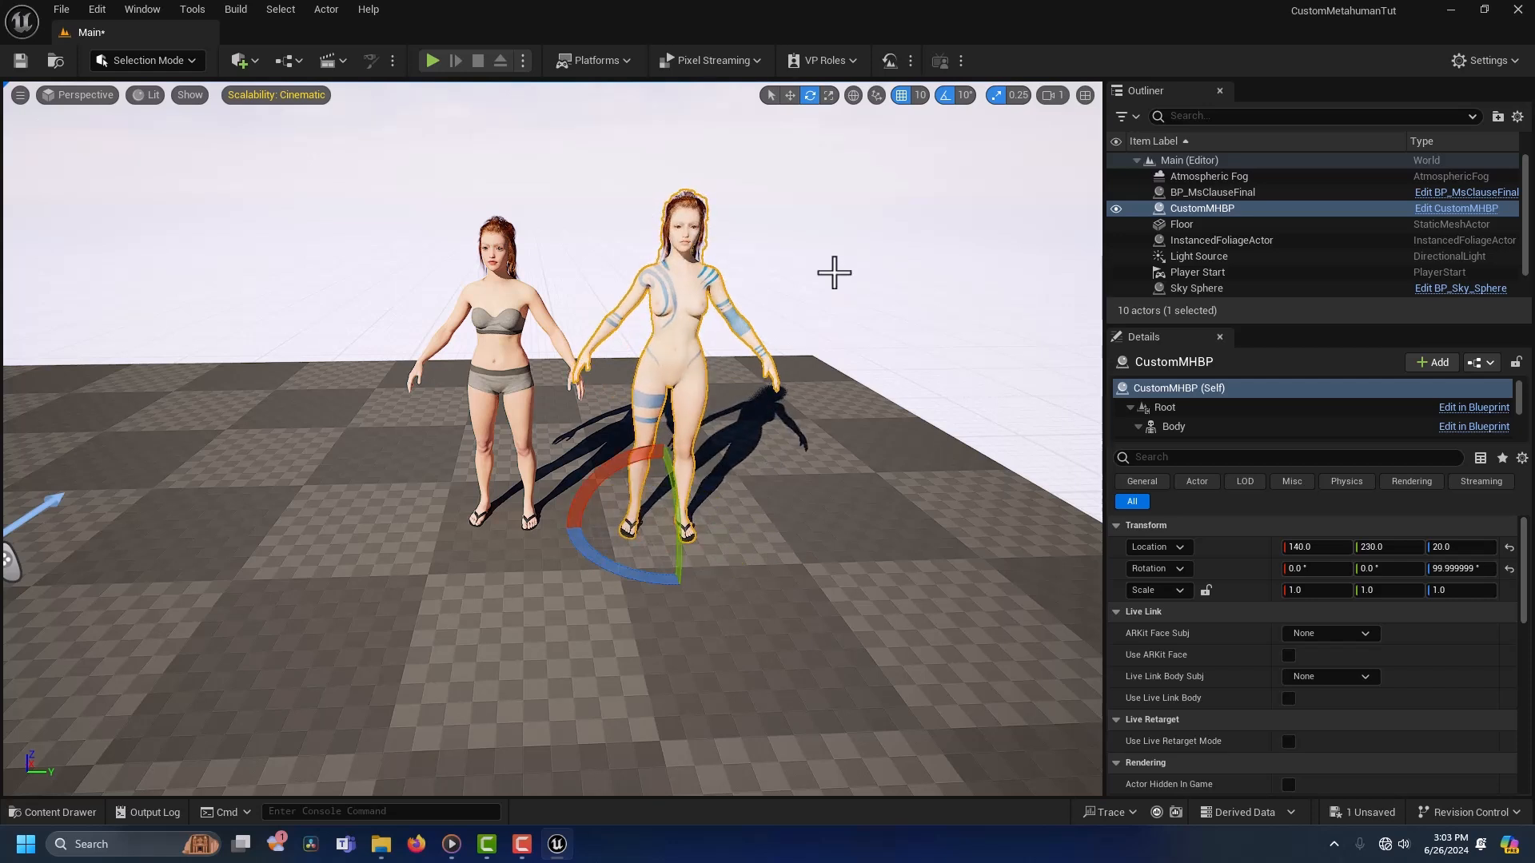
Step: Create a level sequence named Test and add the CustomMHBP actor to it as a track
key("ctrl+space")
left_click(324, 60)
left_click(347, 99)
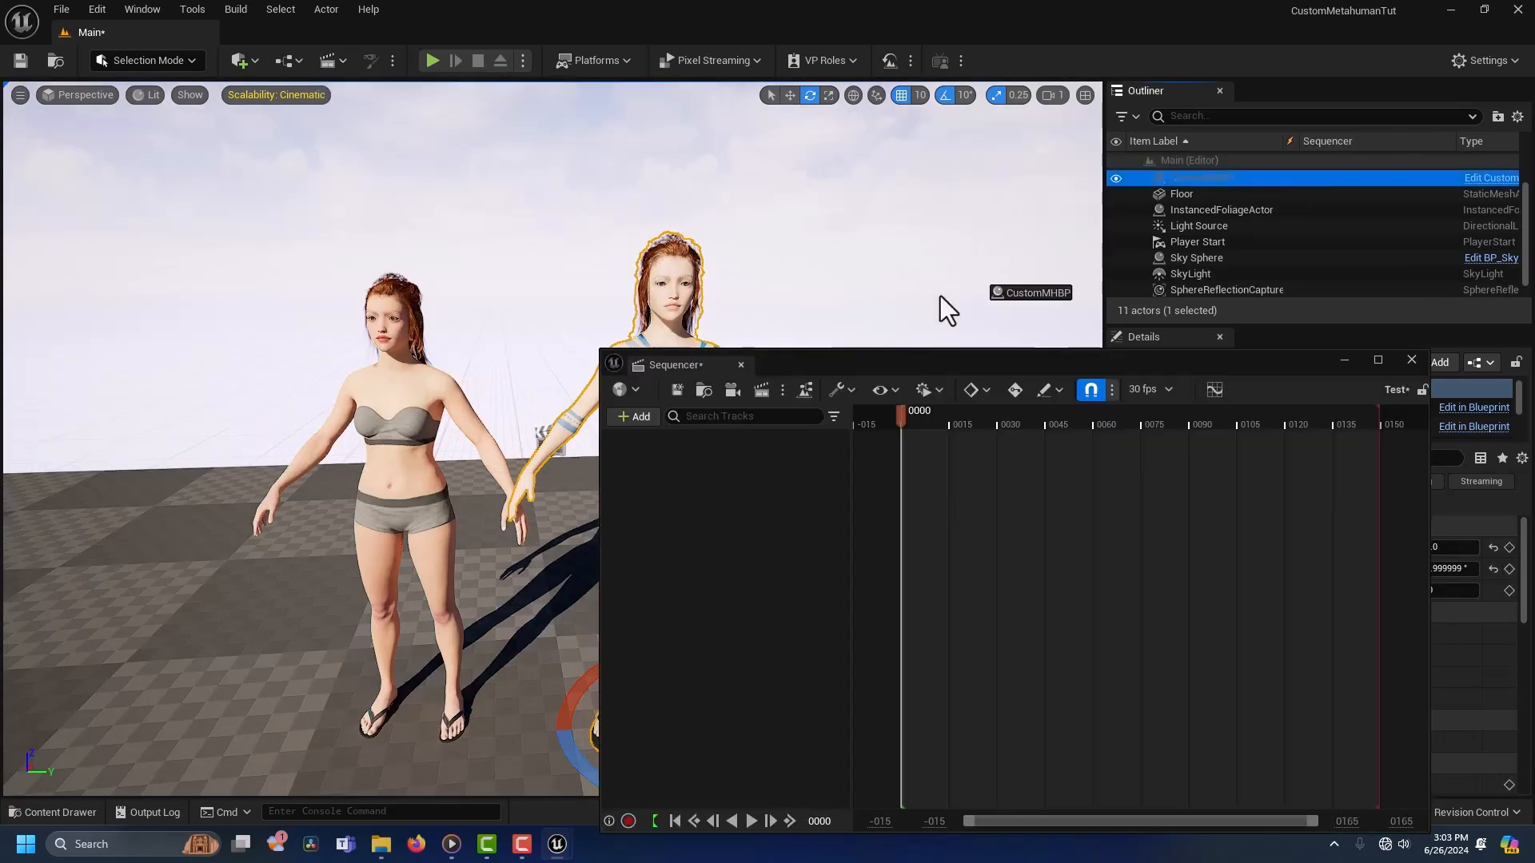
left_click_drag(689, 469, 689, 469)
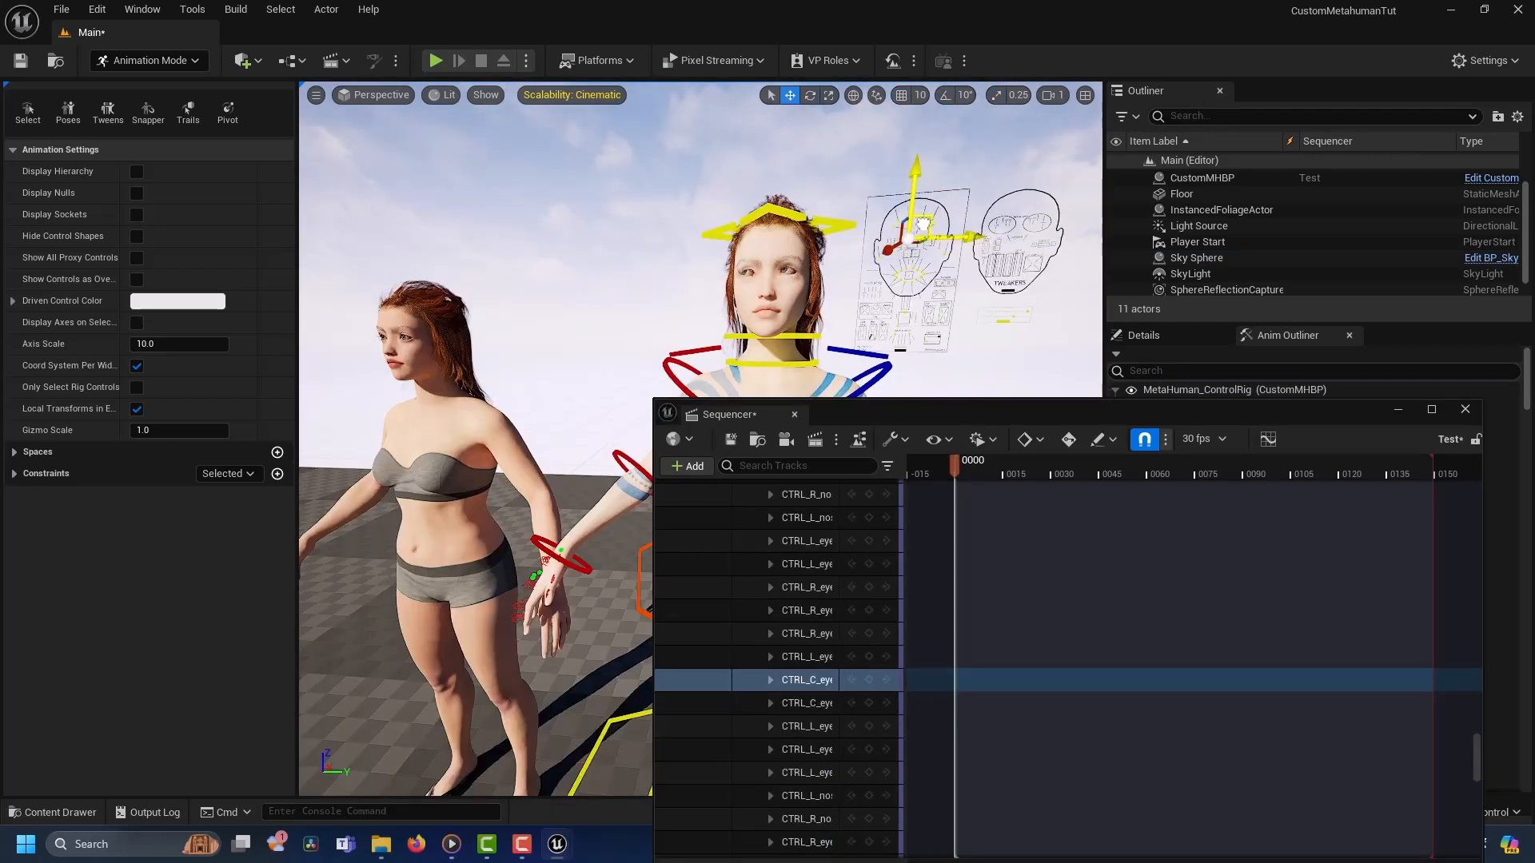
Step: Move the central eye control on CustomMHBP's facial control board to test the eye movement
left_click_drag(922, 224, 943, 233)
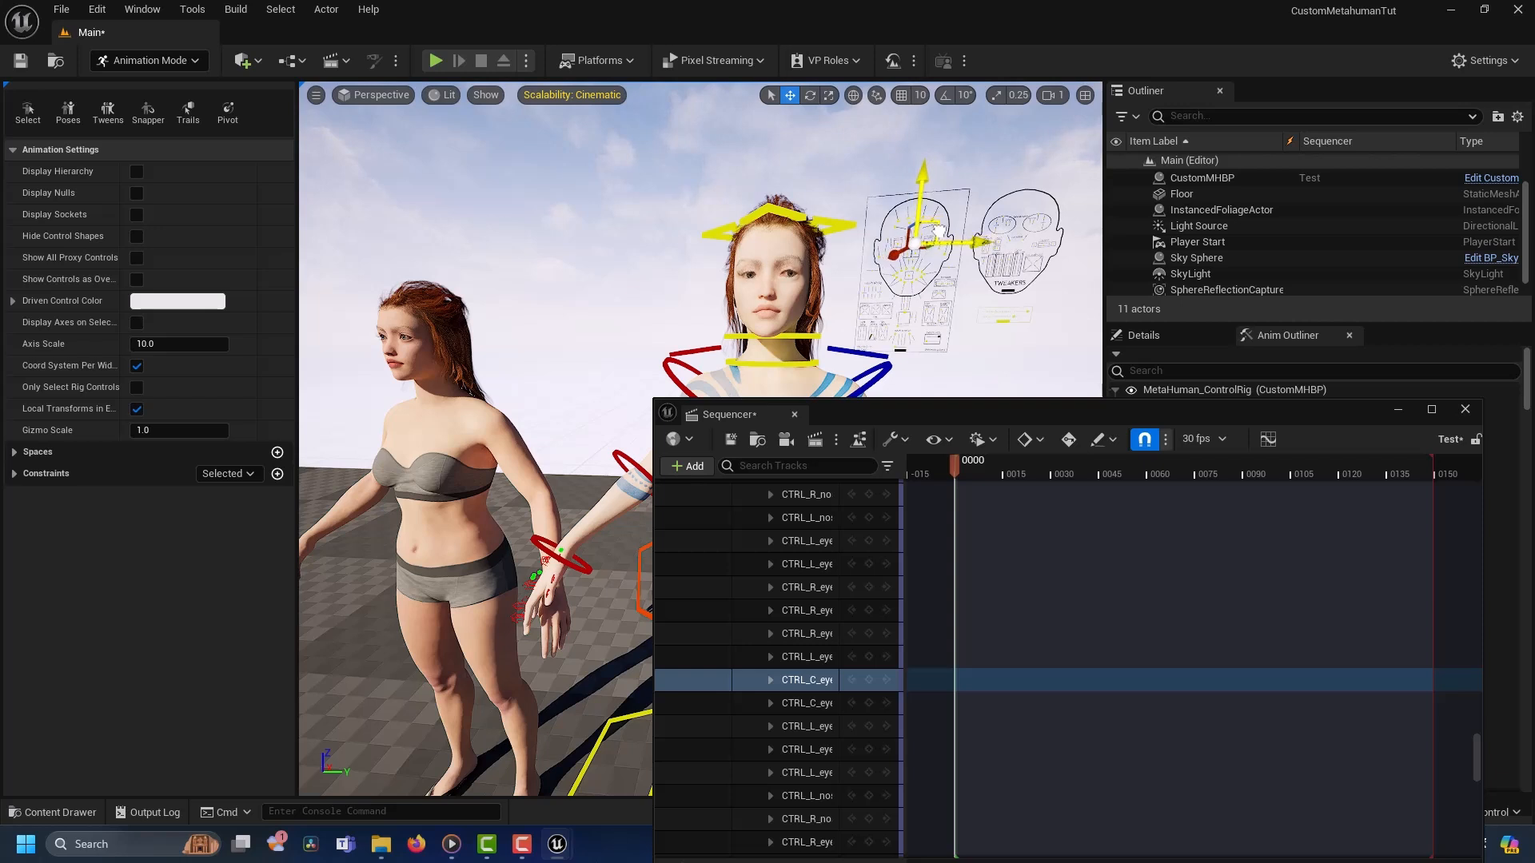